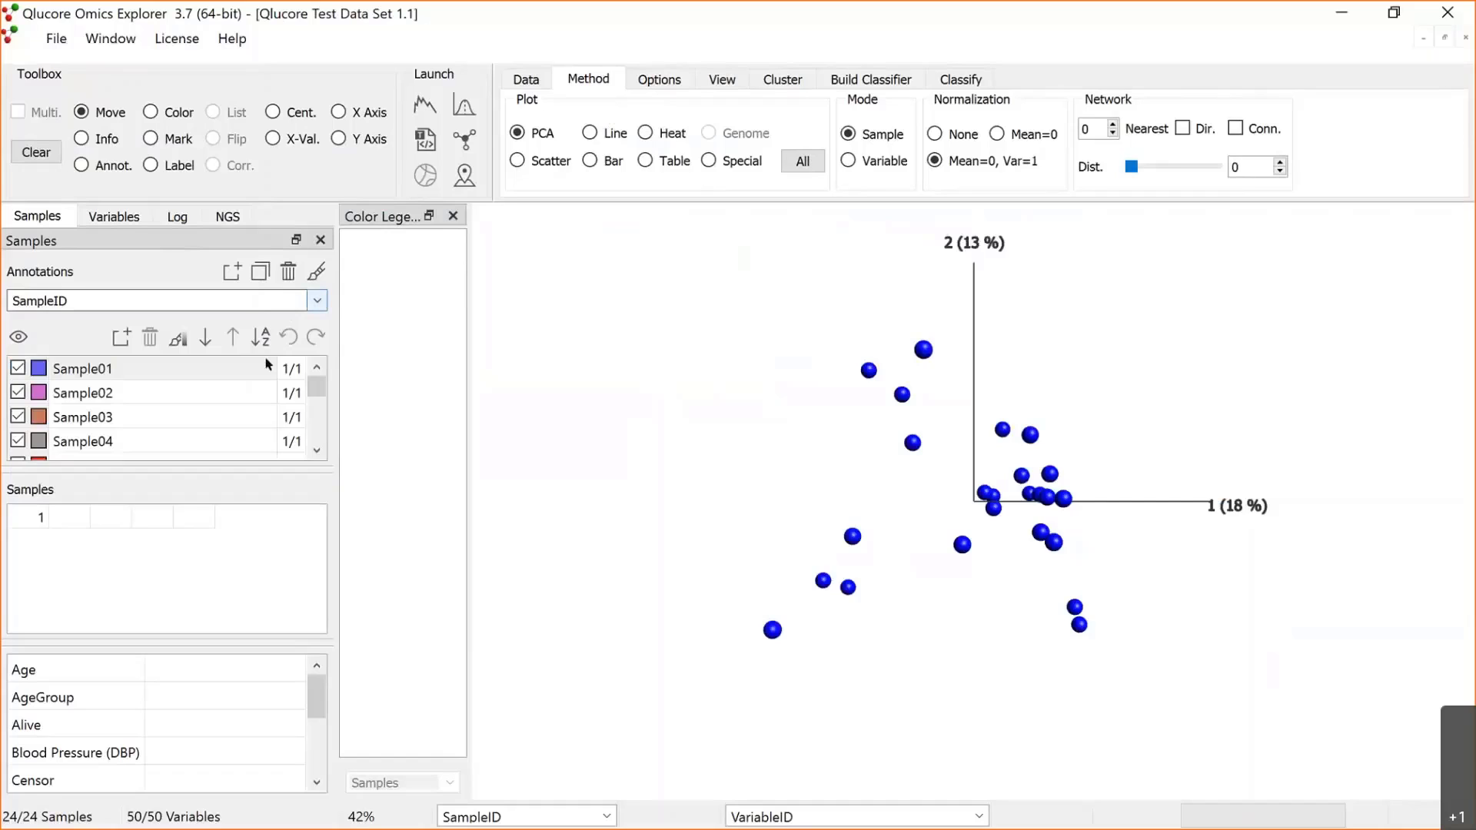
# Step: Color the samples in the PCA plot by the Treatment annotation
pyautogui.click(317, 300)
pyautogui.click(184, 480)
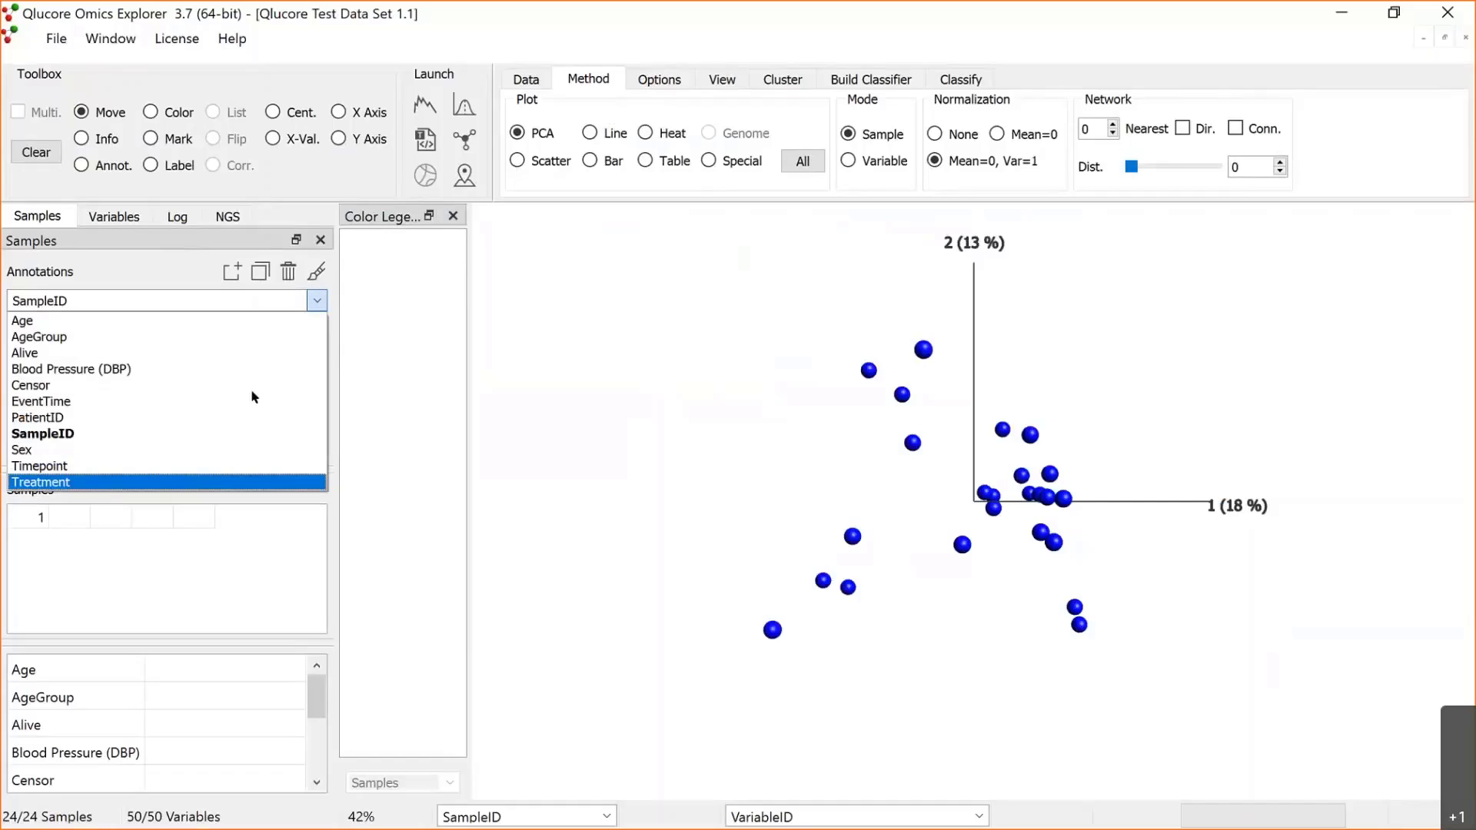
pyautogui.click(316, 273)
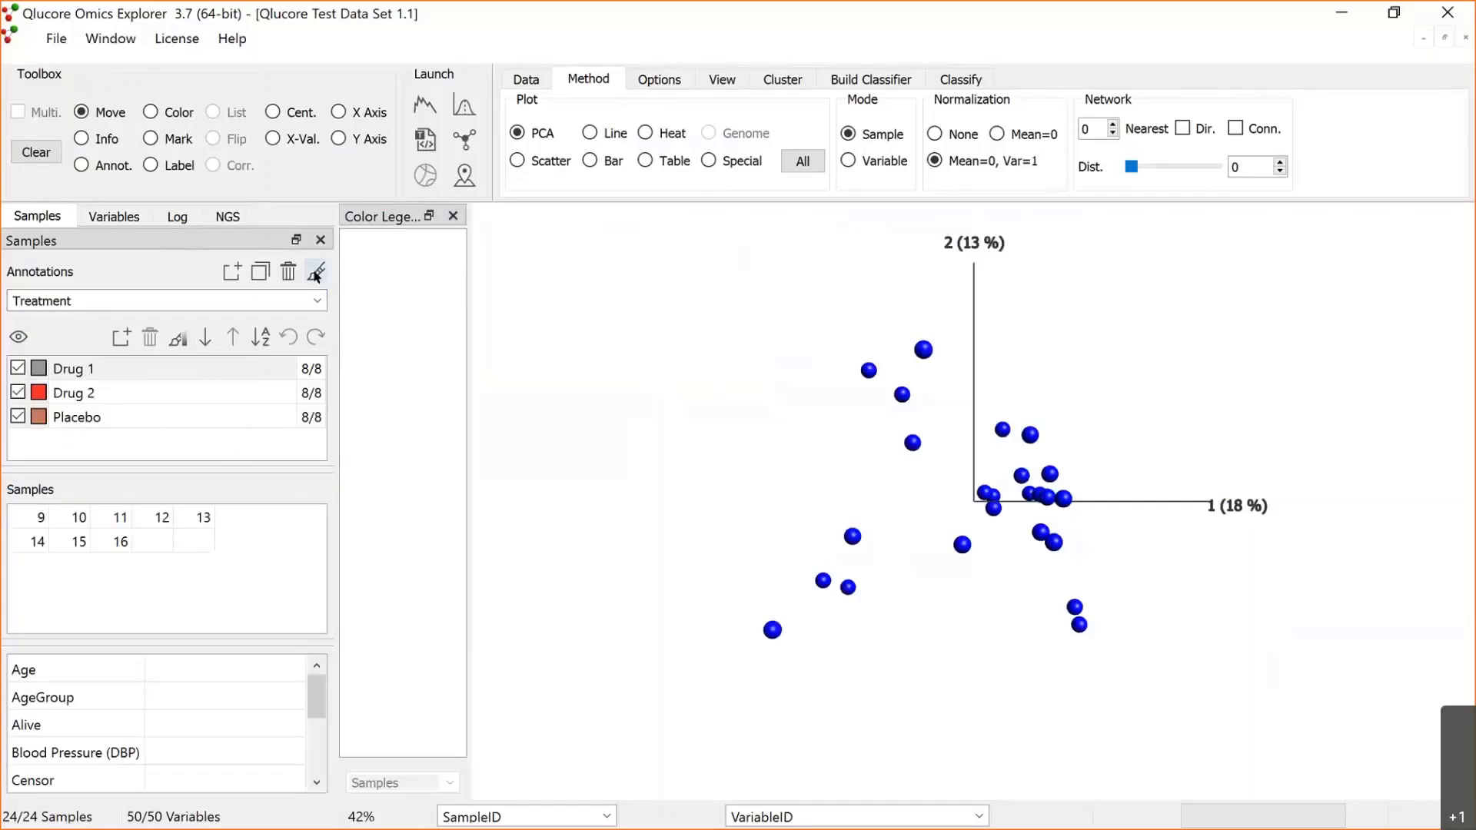
pyautogui.moveTo(997, 513); pyautogui.dragTo(1054, 528)
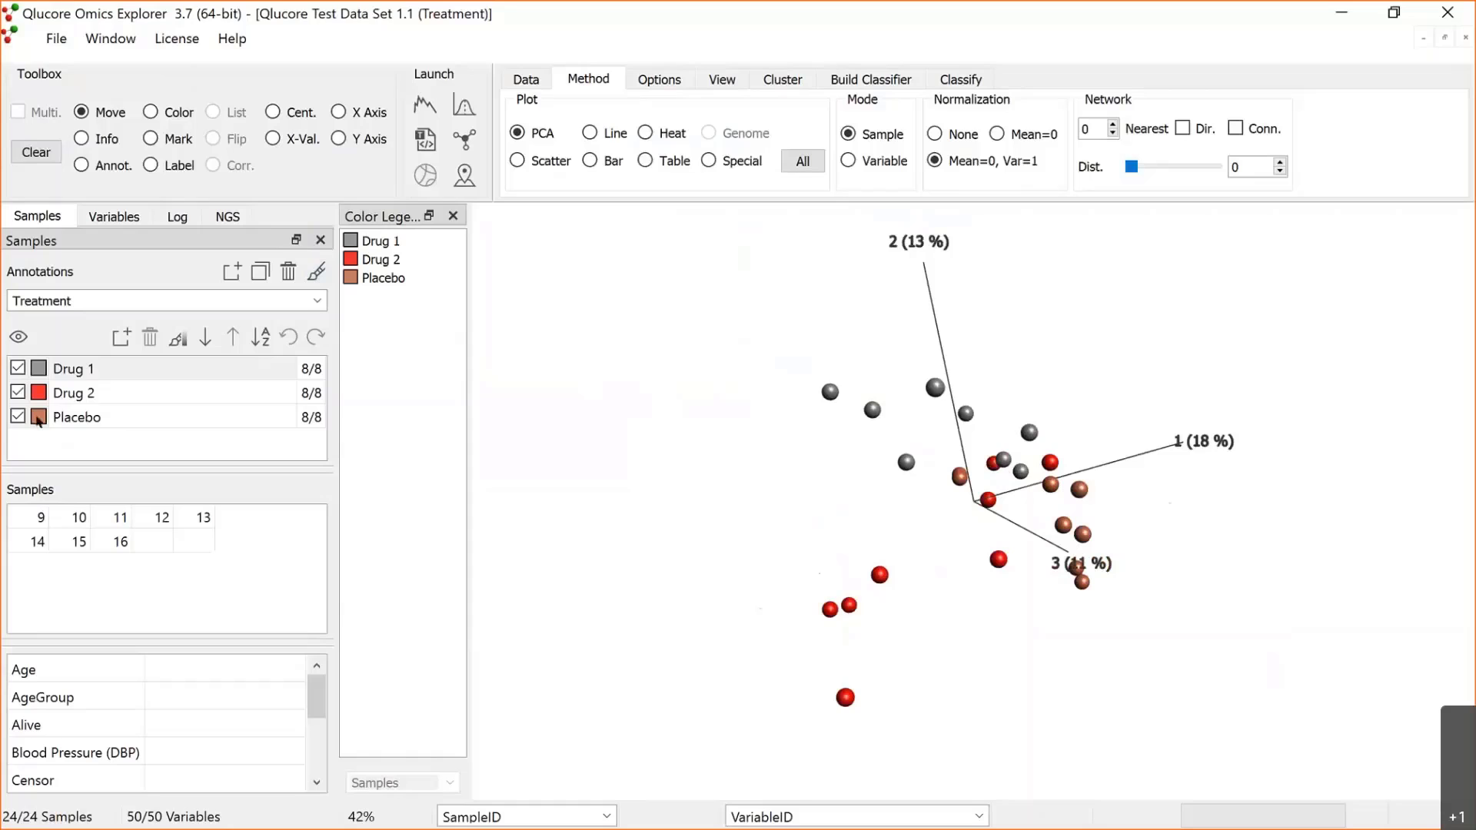
# Step: Change the color of the Placebo treatment group to green (#00aa00)
pyautogui.click(38, 417)
pyautogui.click(603, 256)
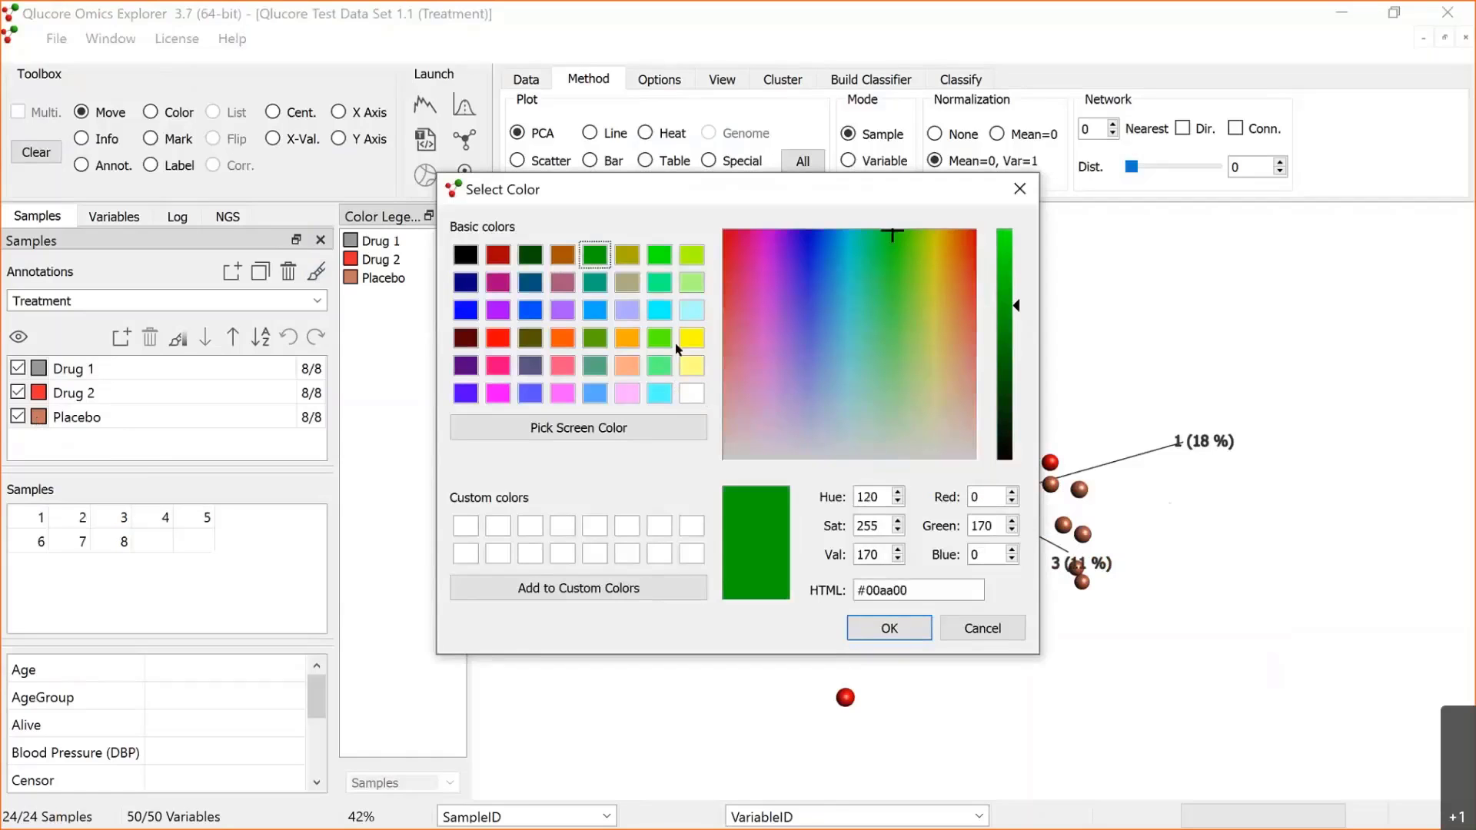
pyautogui.click(889, 628)
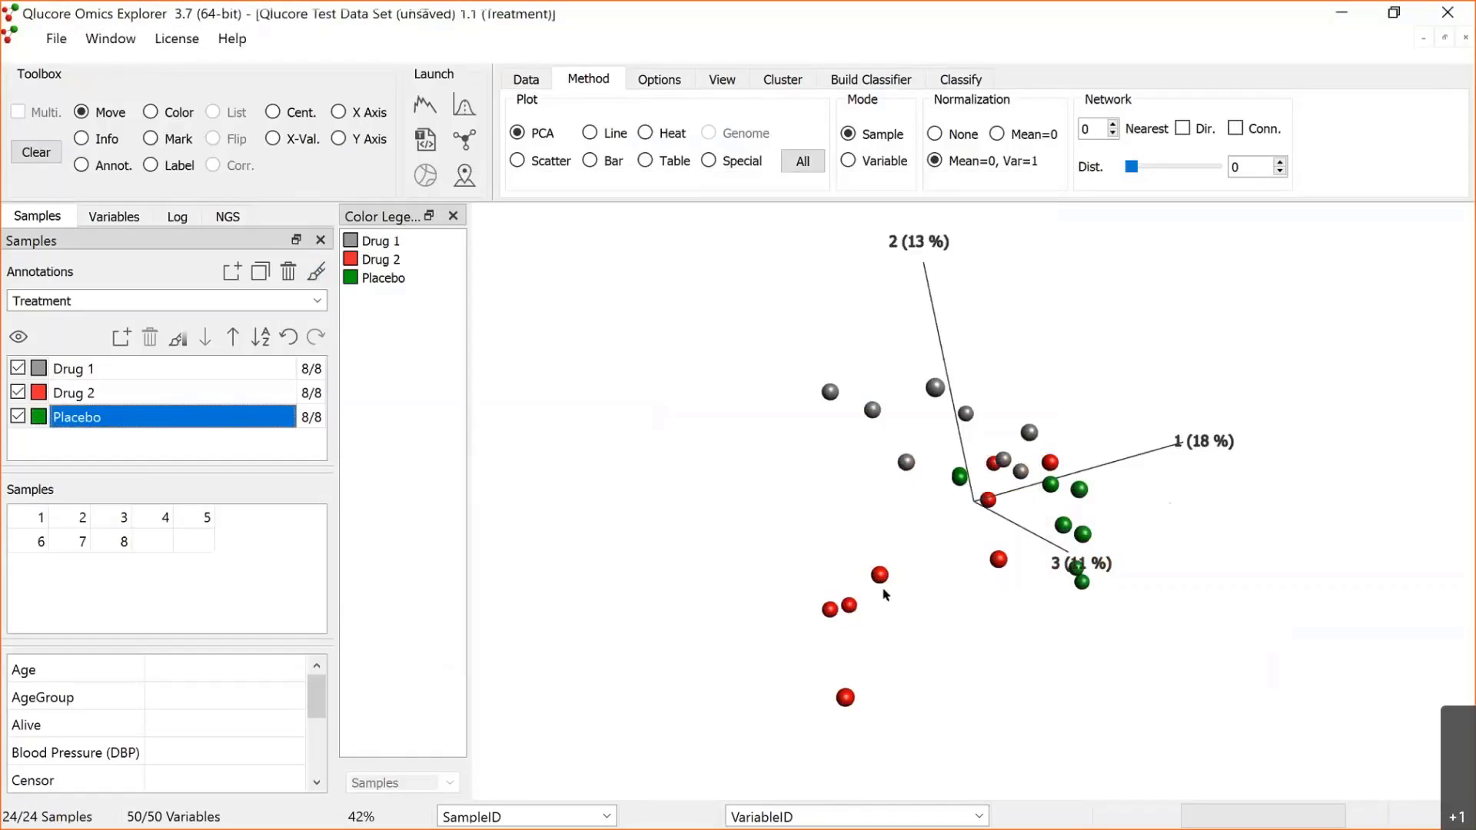
pyautogui.moveTo(799, 422); pyautogui.dragTo(883, 445)
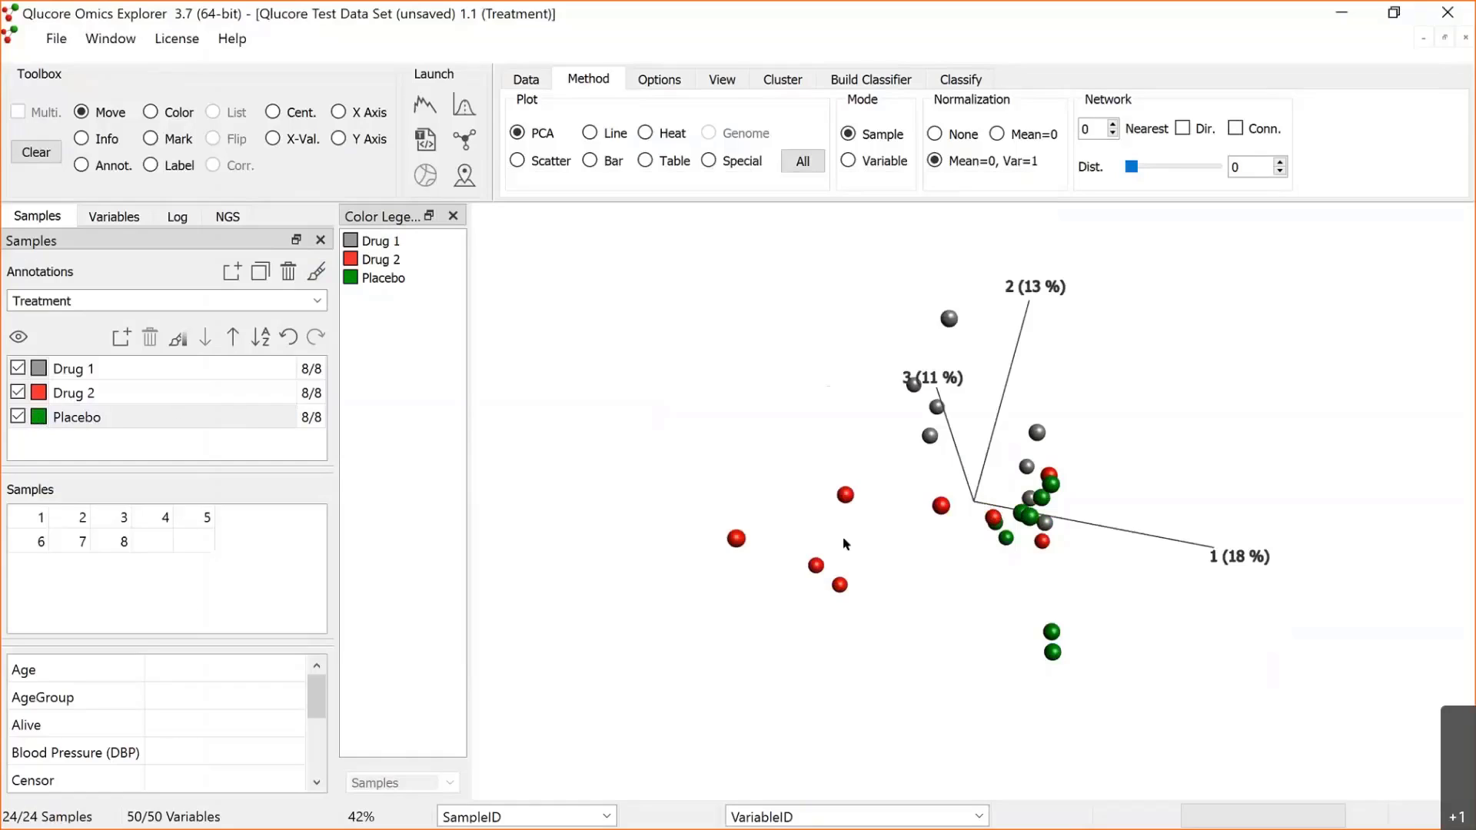
pyautogui.rightClick(940, 504)
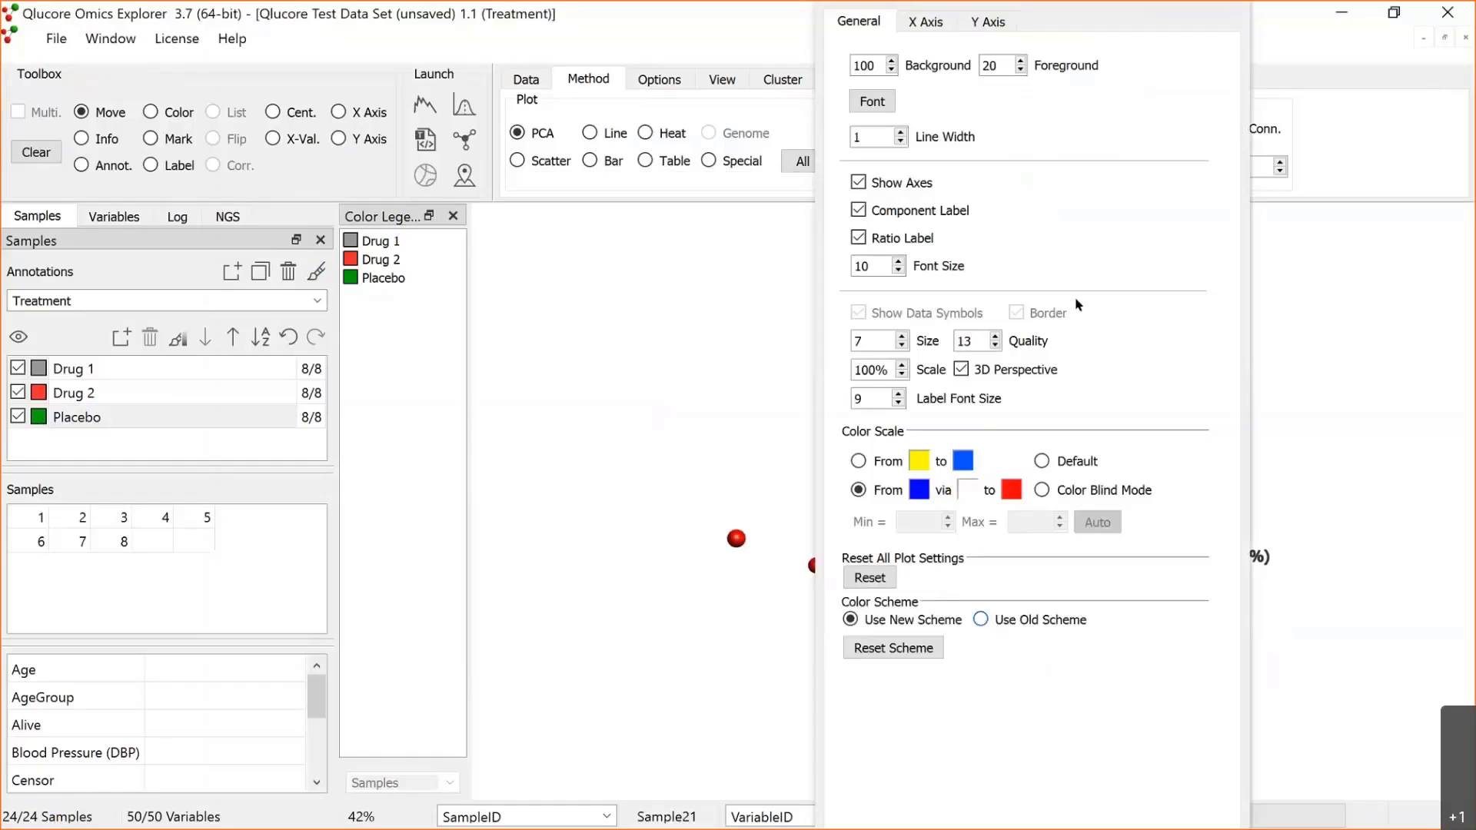
pyautogui.click(1228, 32)
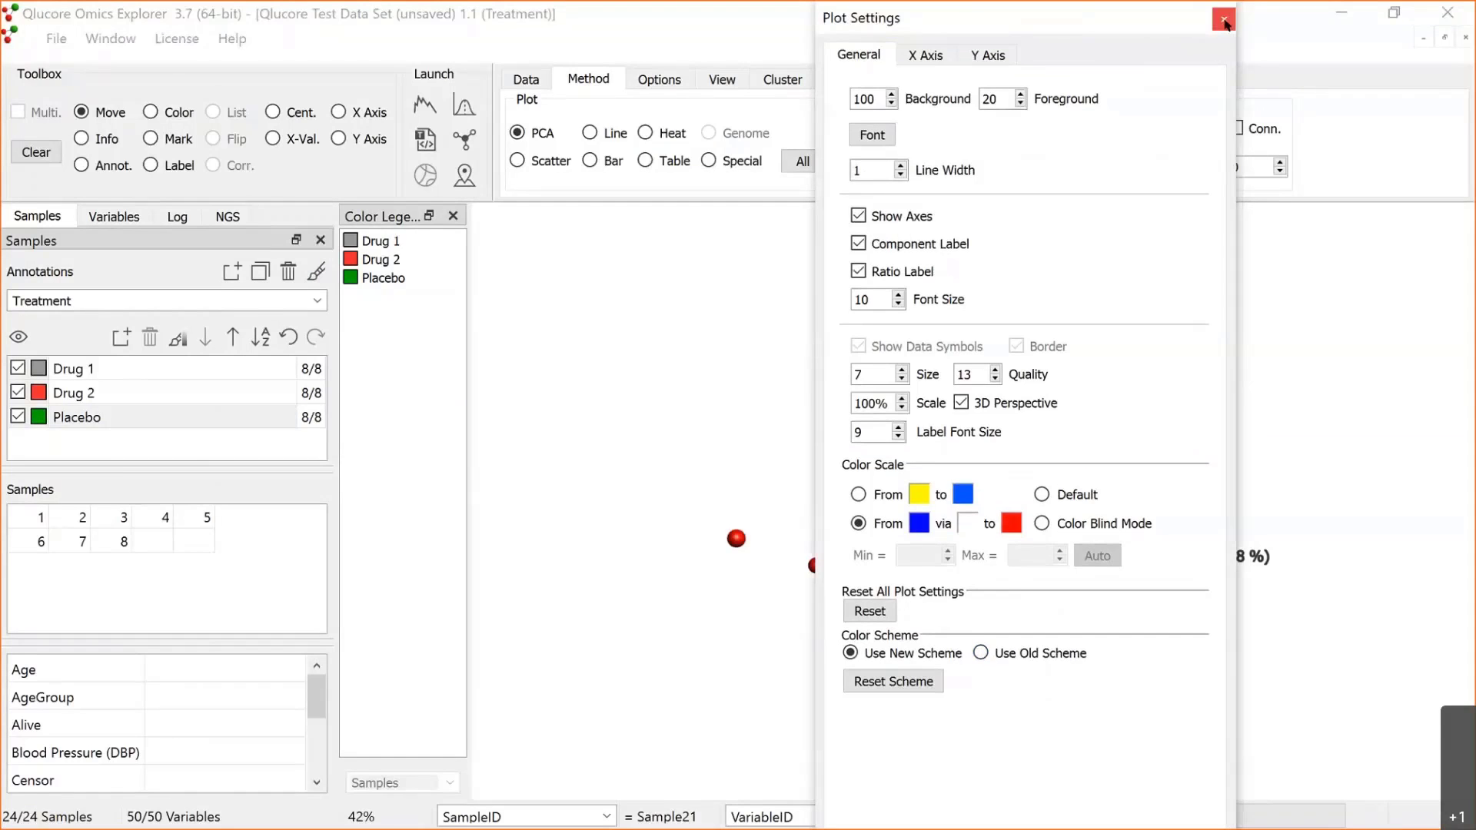
pyautogui.click(1224, 21)
pyautogui.moveTo(939, 538); pyautogui.dragTo(907, 500)
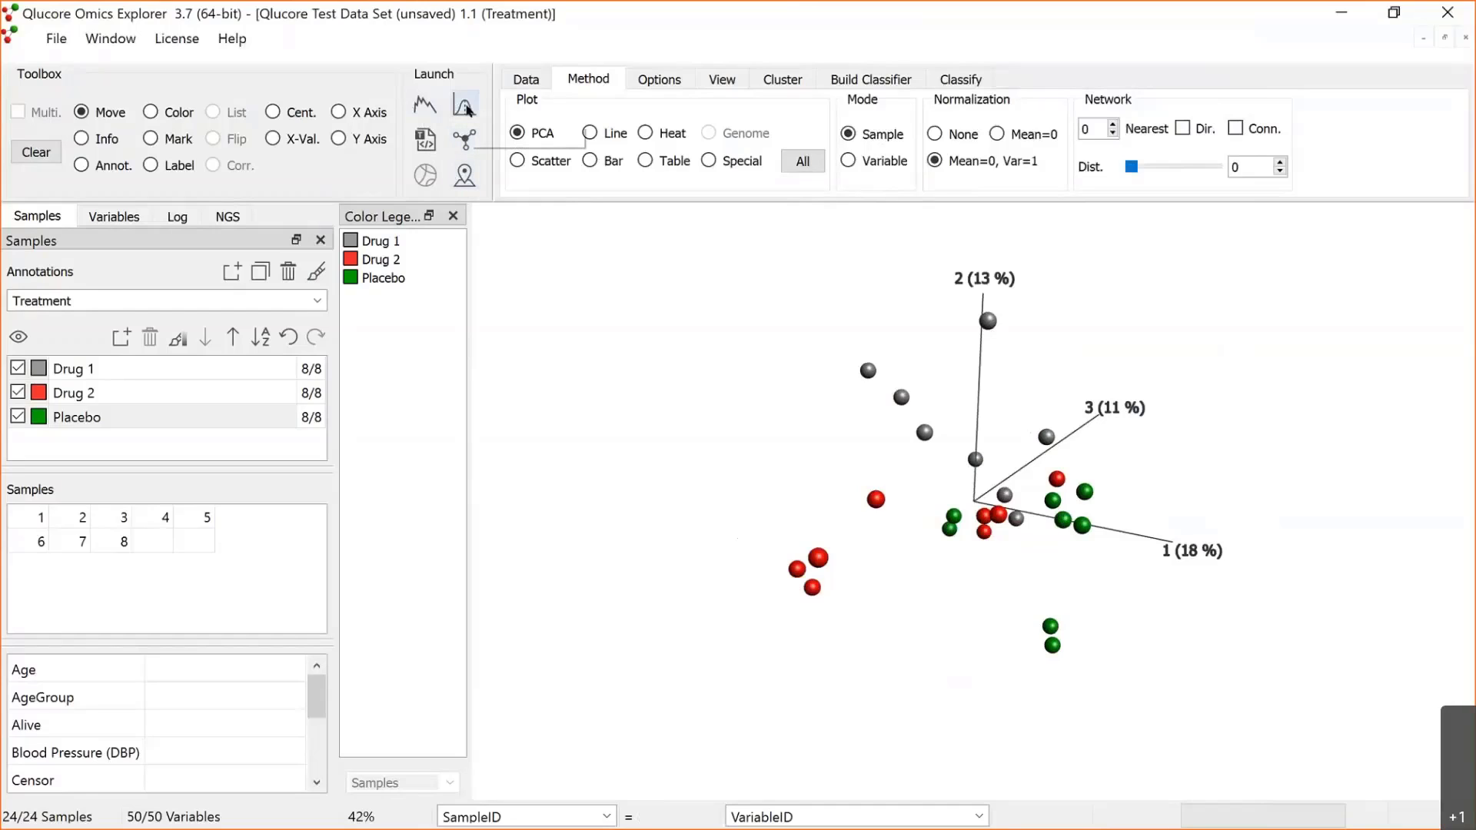
# Step: Set up a Two Group Comparison statistical filter based on the Treatment annotation
pyautogui.click(464, 108)
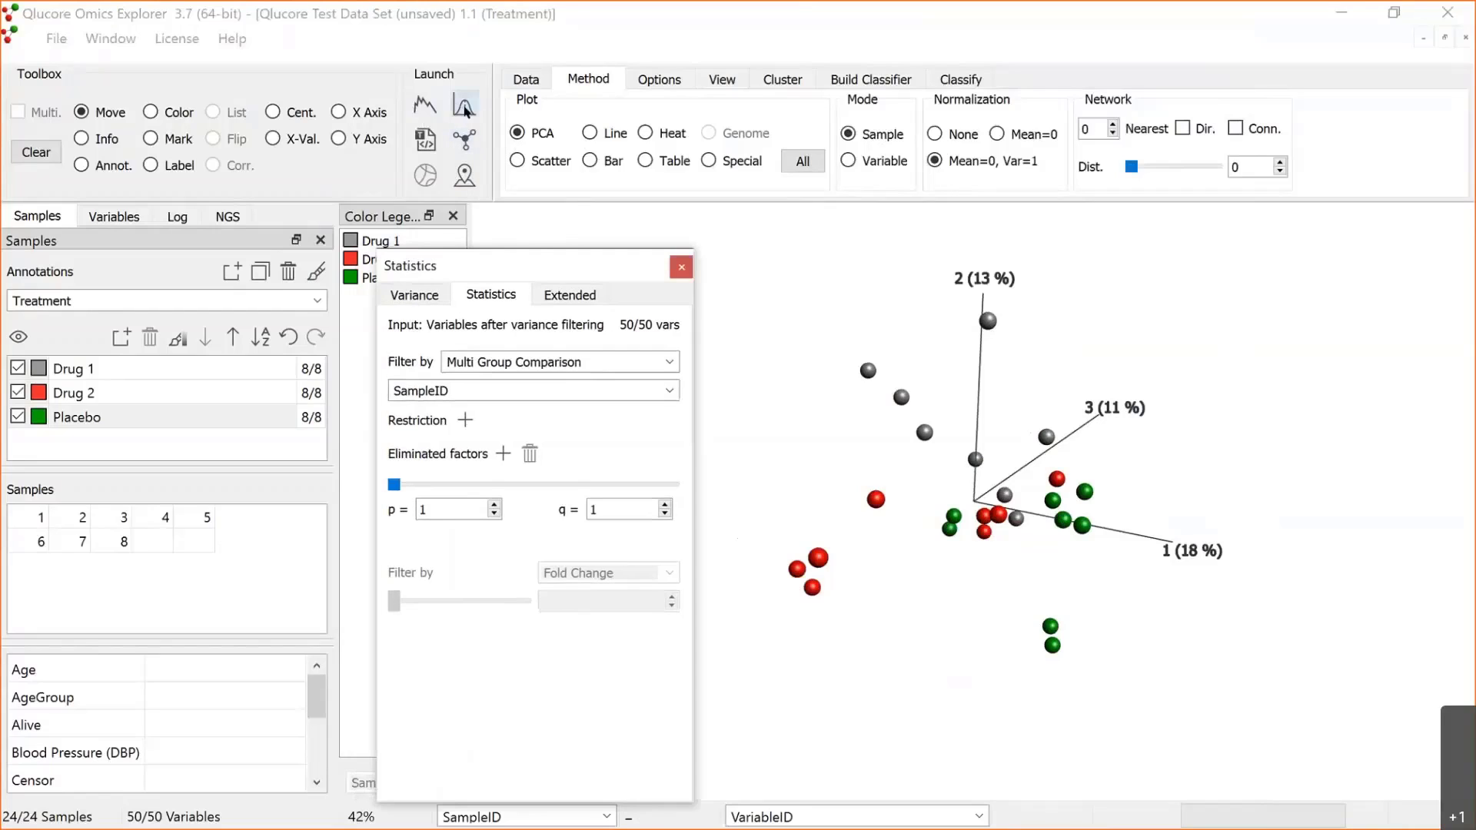
pyautogui.click(667, 361)
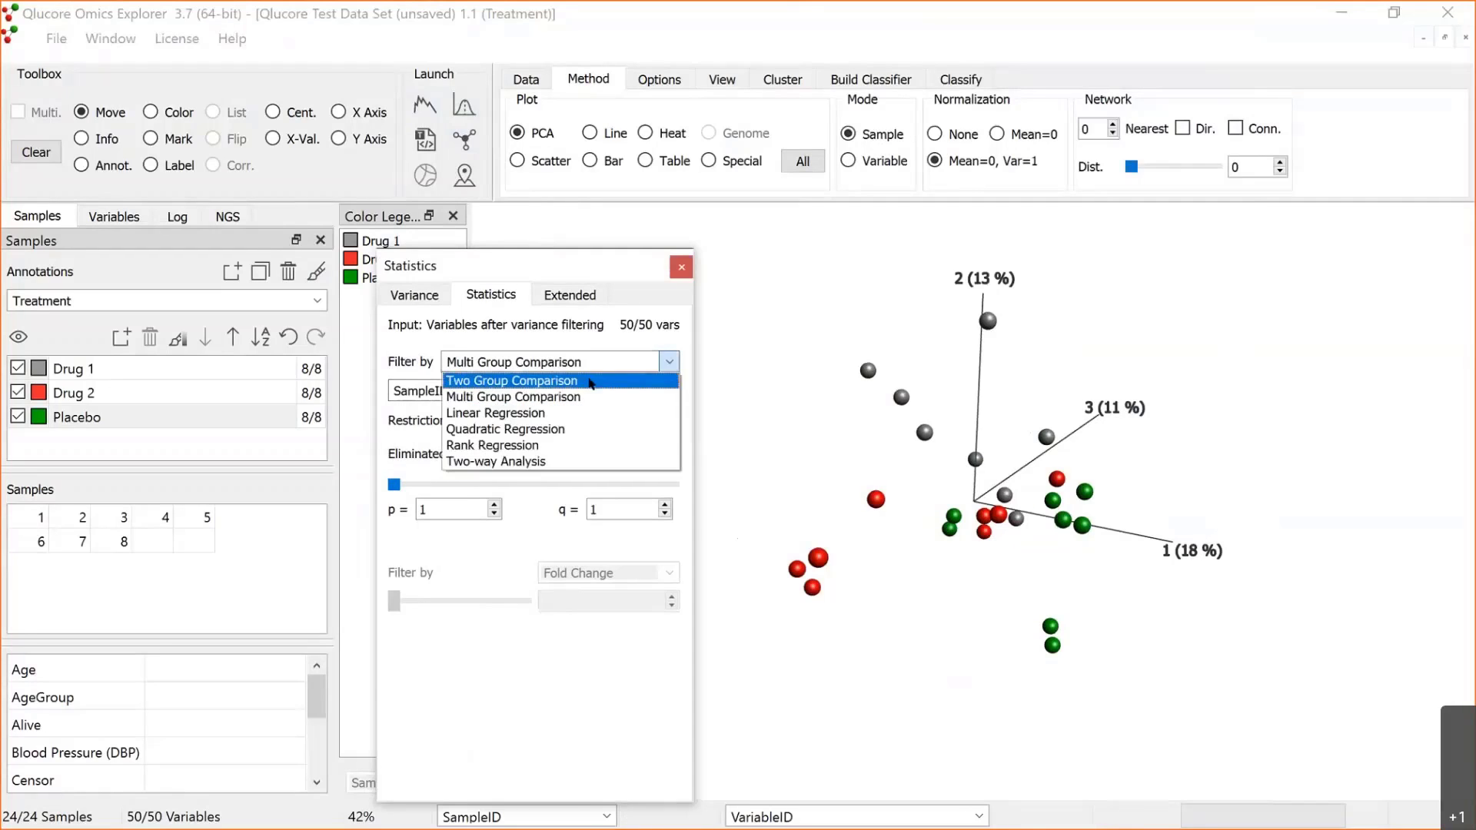
pyautogui.click(580, 380)
pyautogui.click(607, 390)
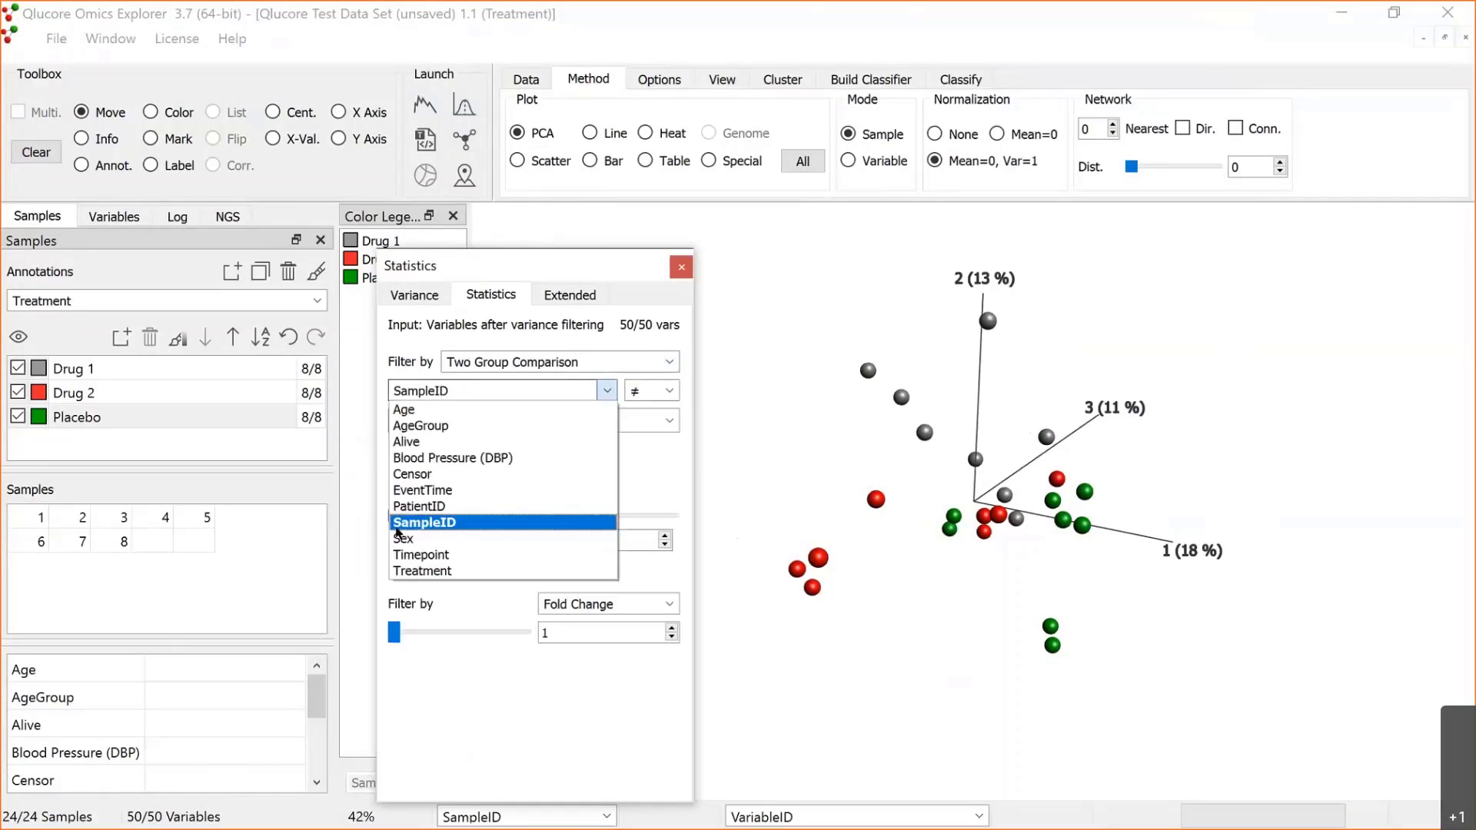
pyautogui.click(412, 569)
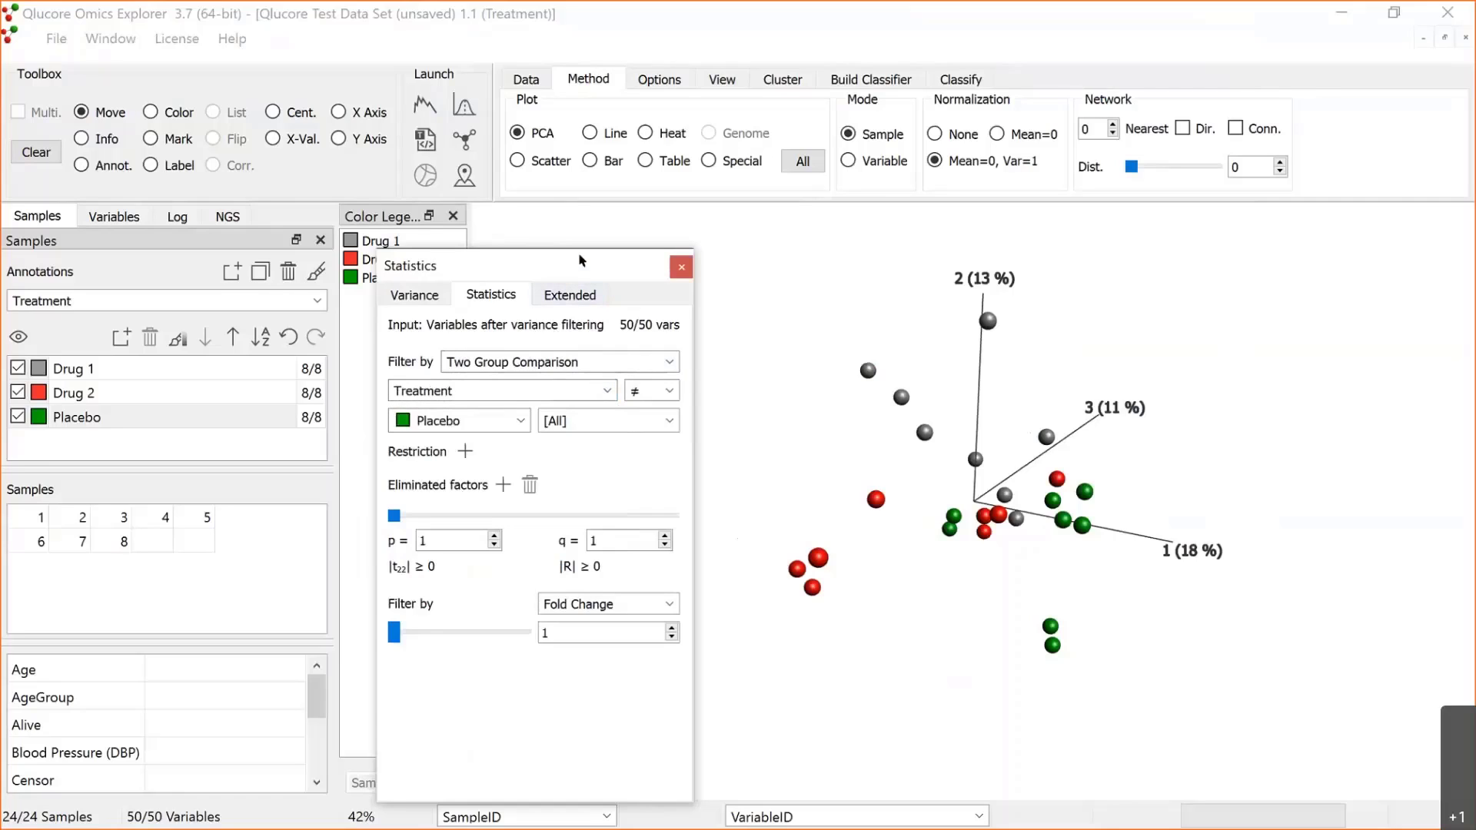
pyautogui.moveTo(580, 260); pyautogui.dragTo(543, 218)
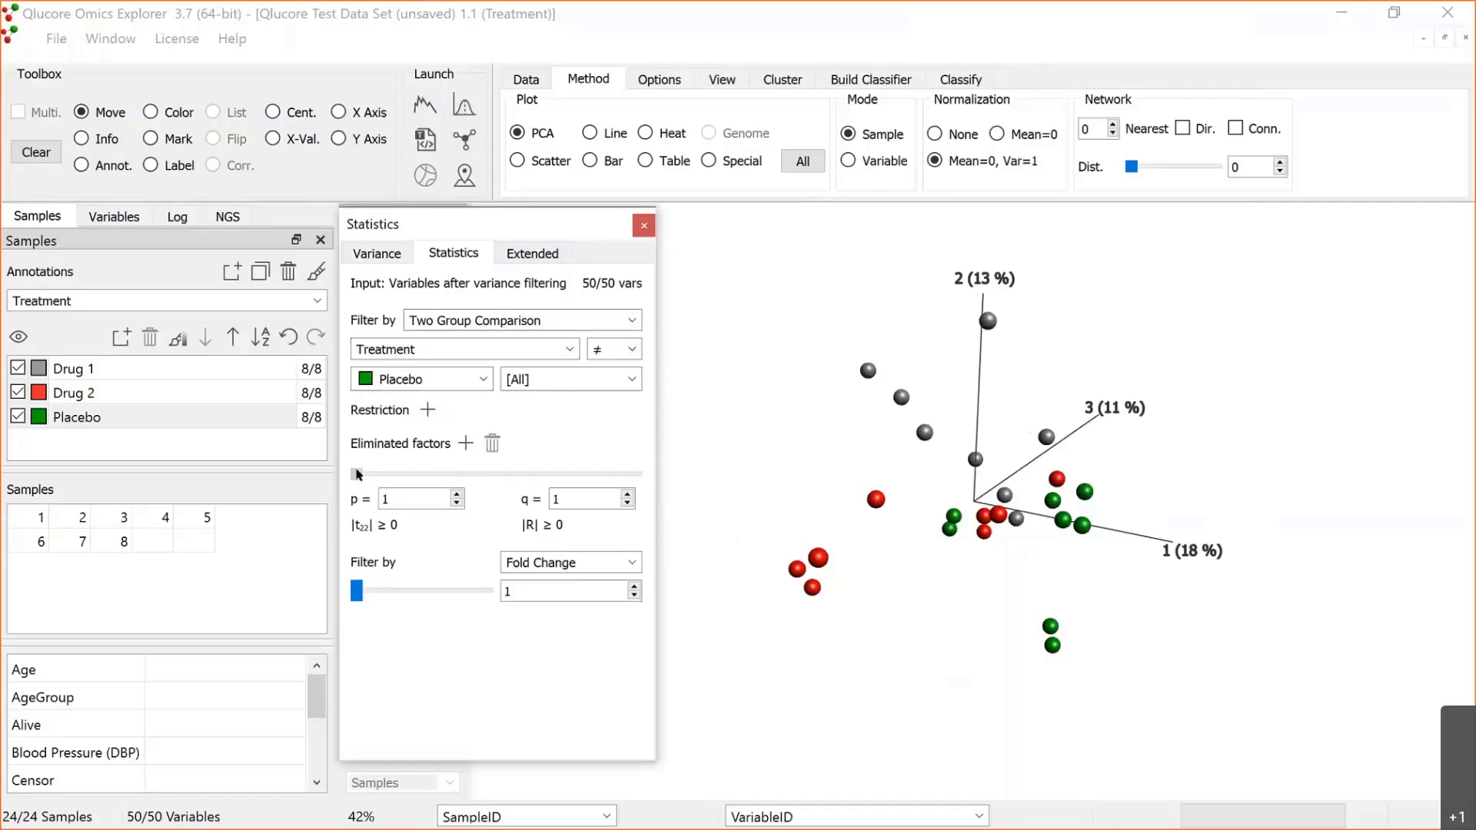
# Step: Try p-value cutoffs of 0.0069 and 0.0245 for the placebo comparison and inspect the PCA plot for each
pyautogui.moveTo(371, 472); pyautogui.dragTo(397, 466)
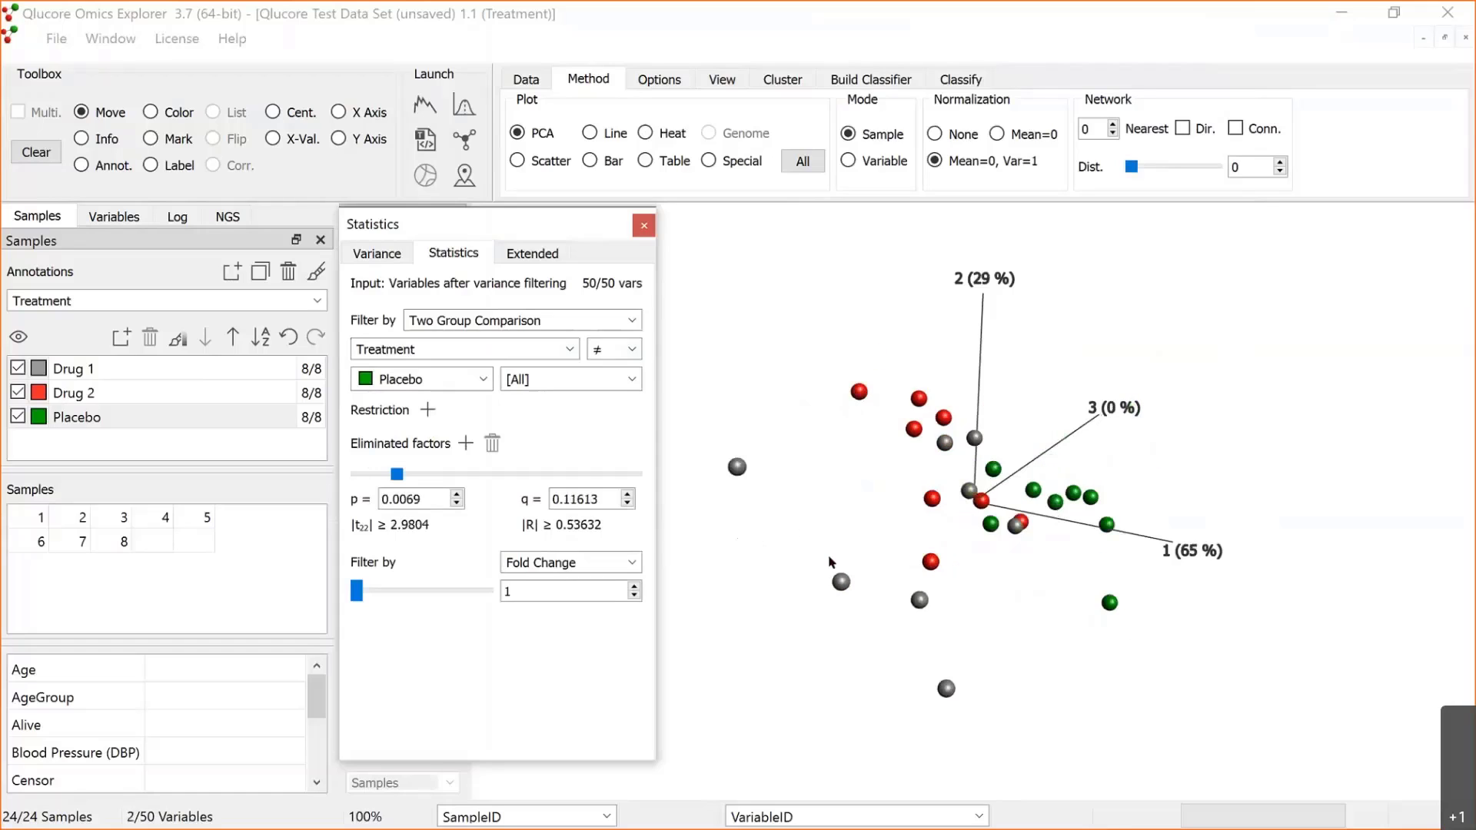
pyautogui.moveTo(829, 556); pyautogui.dragTo(683, 474)
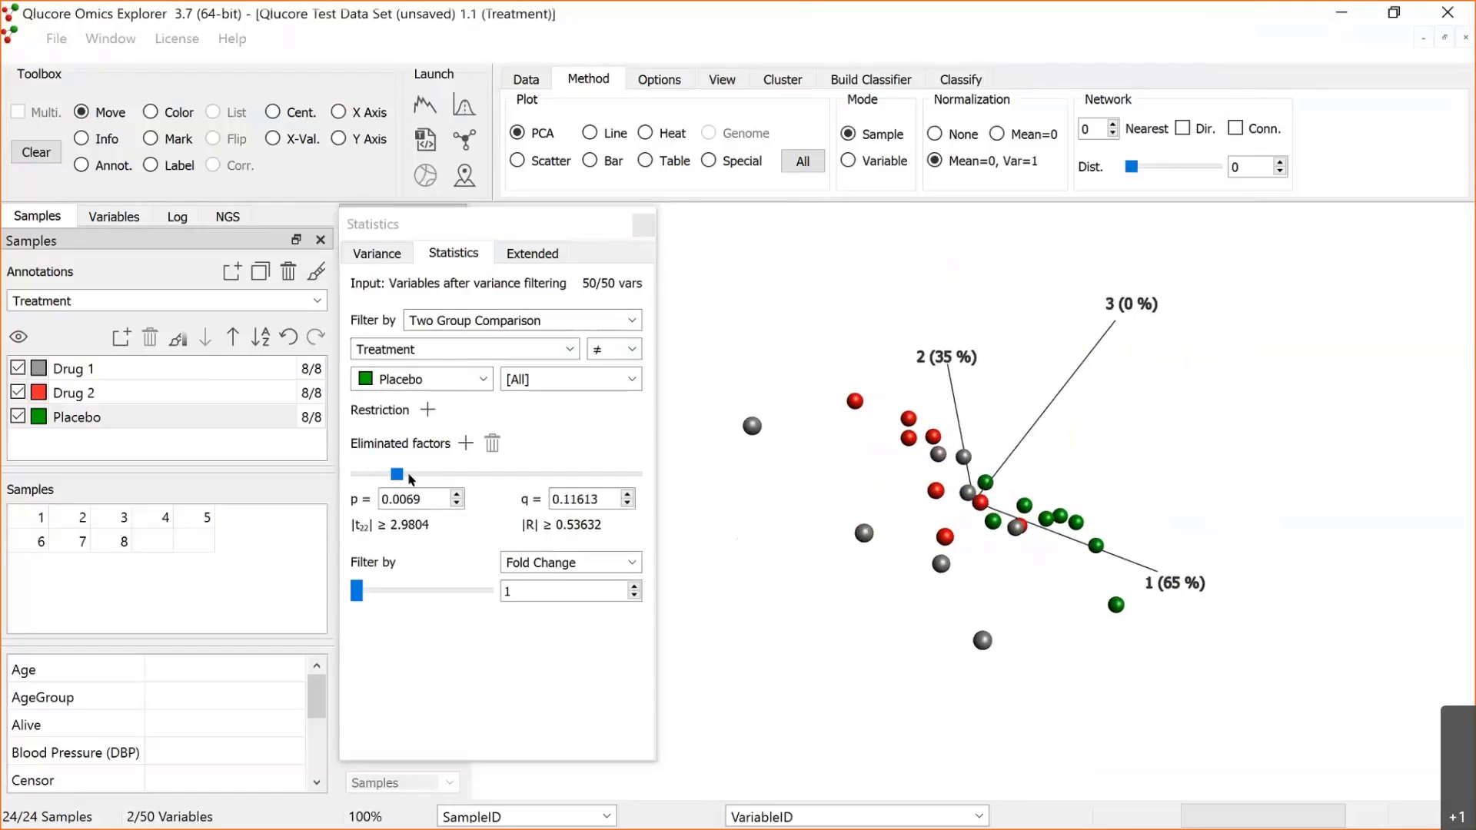
pyautogui.moveTo(397, 472); pyautogui.dragTo(387, 477)
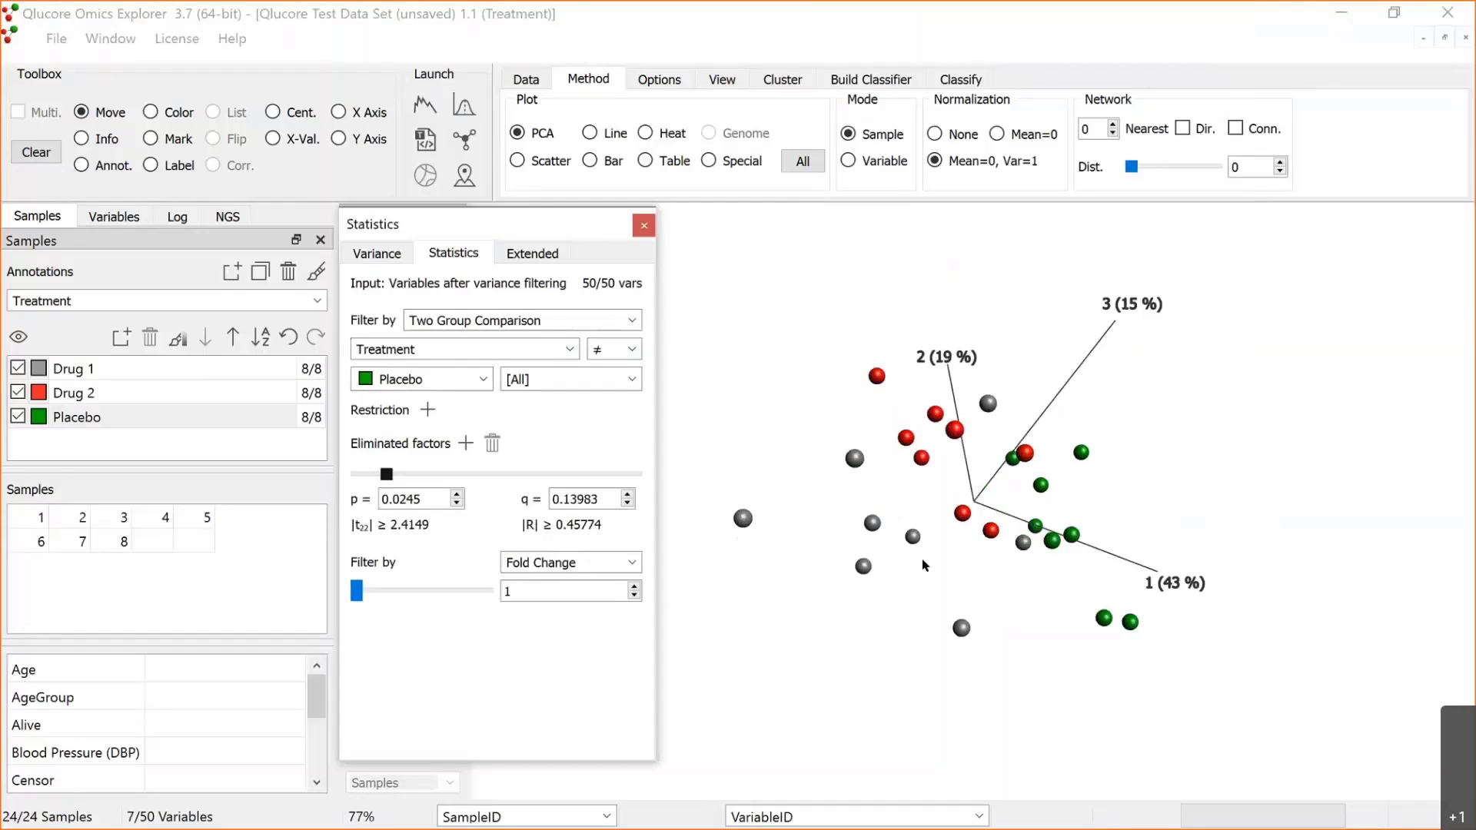
pyautogui.moveTo(927, 564); pyautogui.dragTo(989, 441)
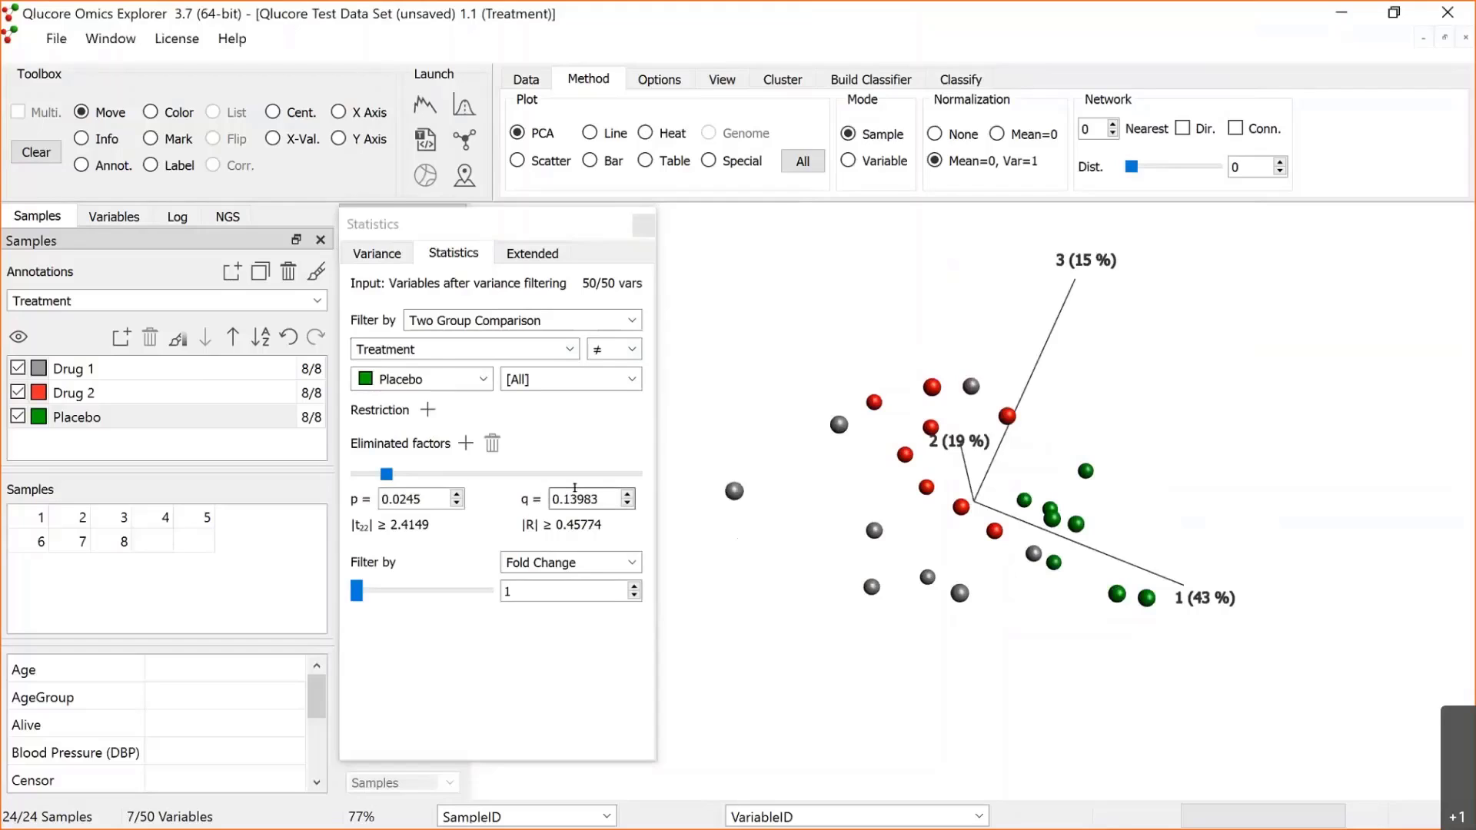
# Step: Set the p-value cutoff of the placebo comparison to 0.0079 and inspect the group separation in the PCA plot
pyautogui.click(387, 474)
pyautogui.moveTo(388, 474); pyautogui.dragTo(396, 474)
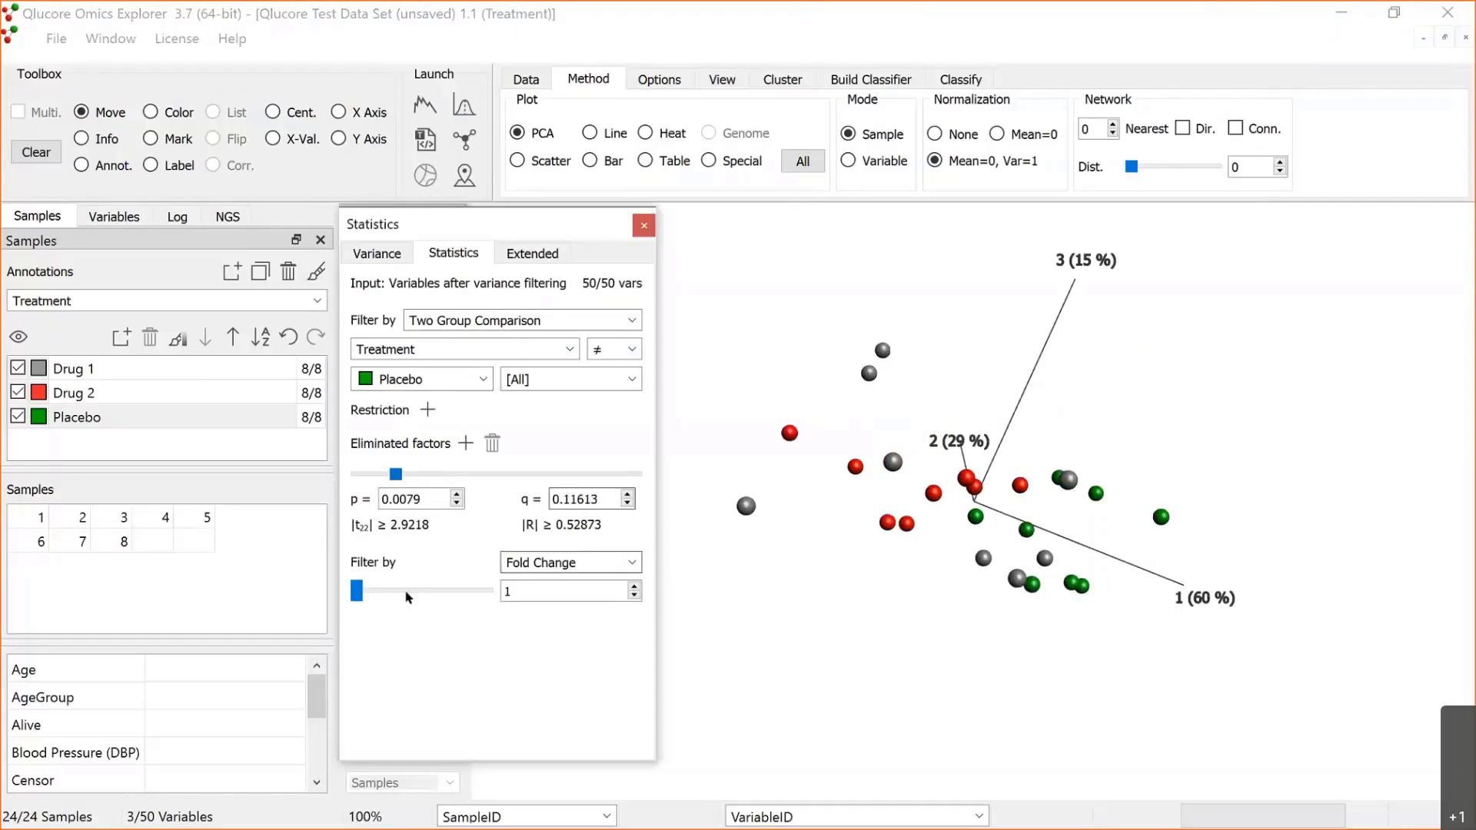
pyautogui.moveTo(1016, 644); pyautogui.dragTo(991, 589)
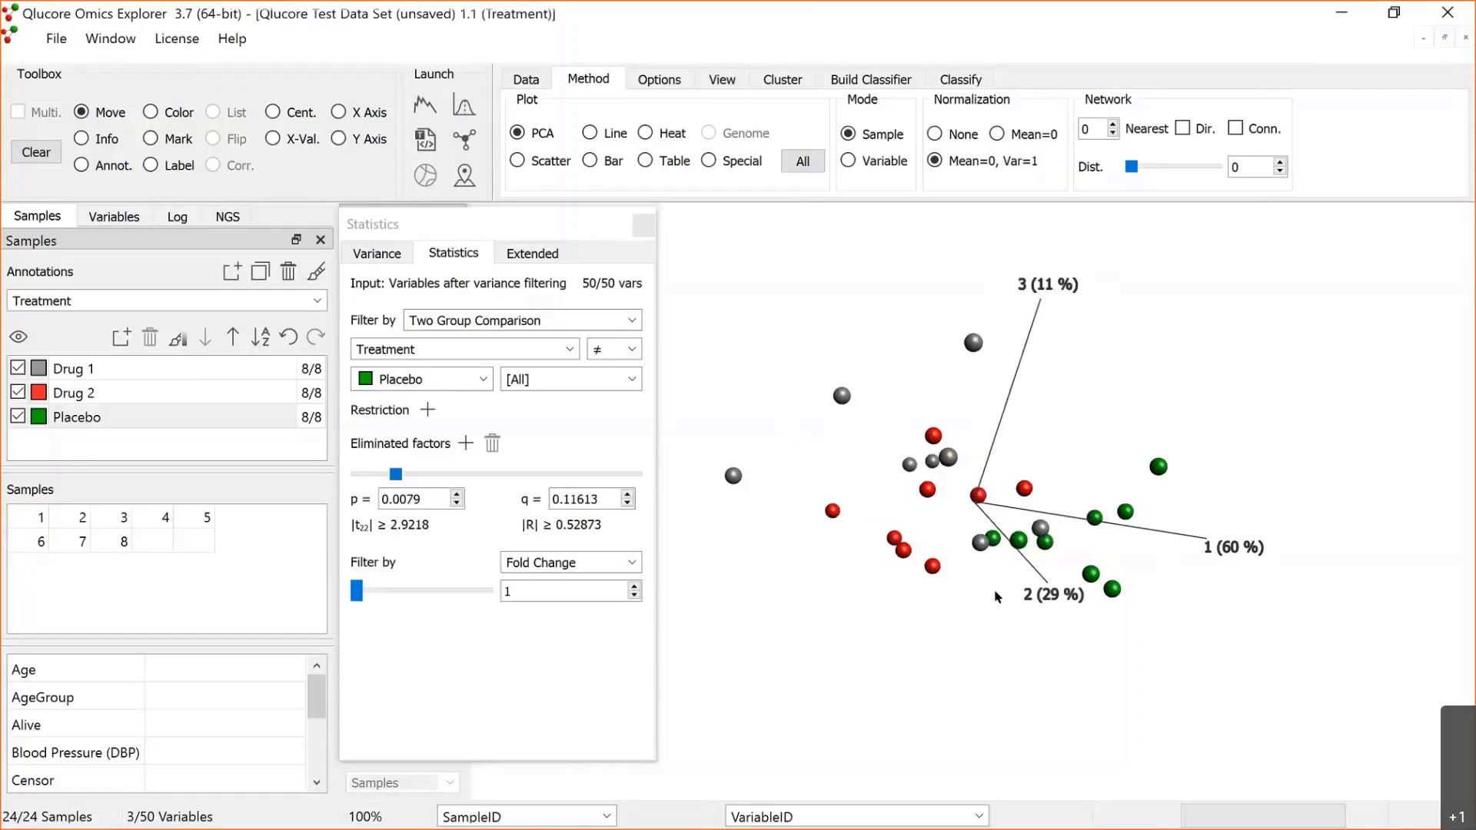
pyautogui.moveTo(996, 597); pyautogui.dragTo(1094, 625)
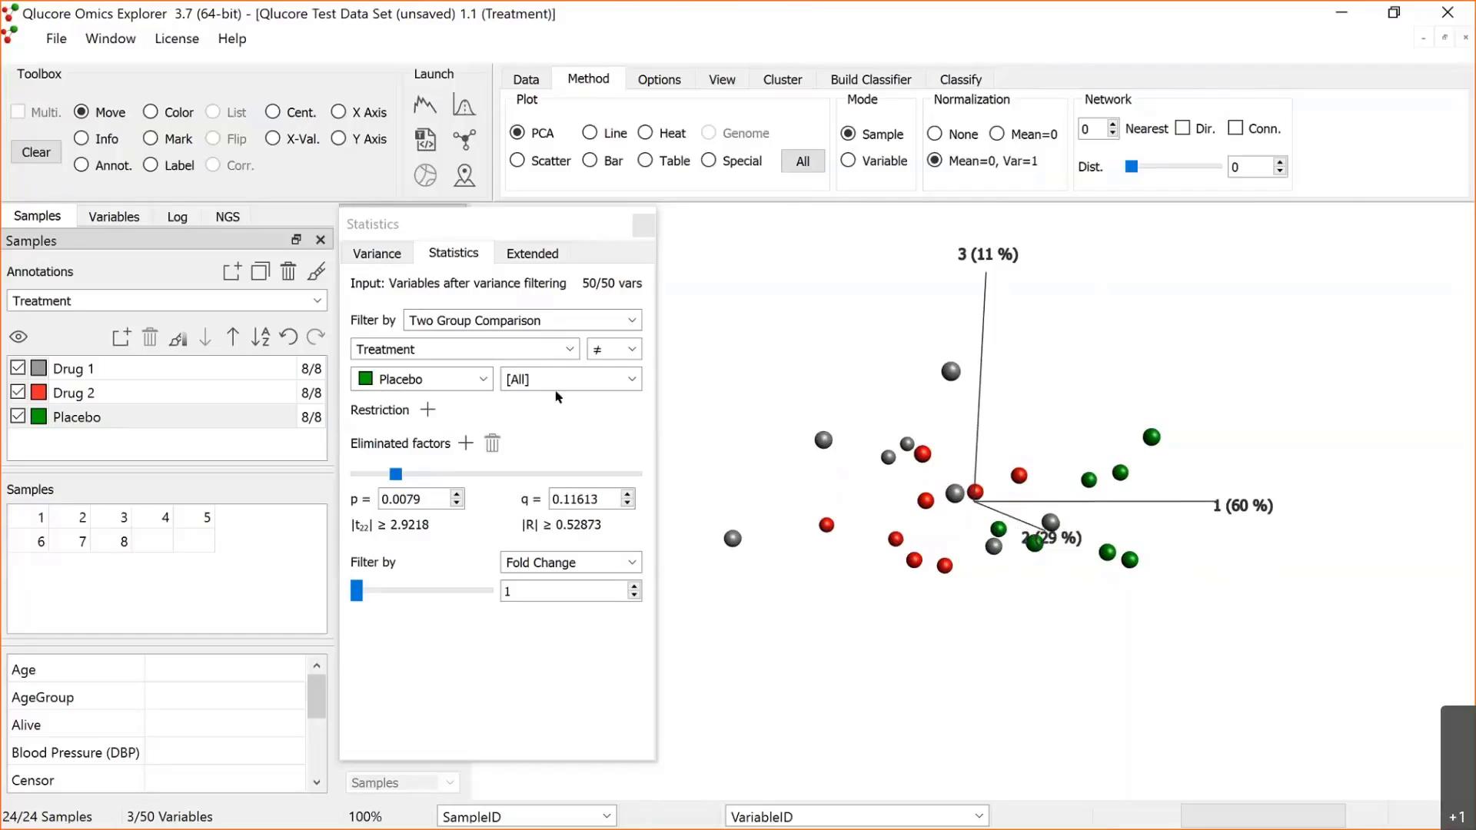
# Step: Duplicate the filtered Qlucore Test Data Set variable list and name the copy "t-test on placebo vs treated"
pyautogui.click(130, 219)
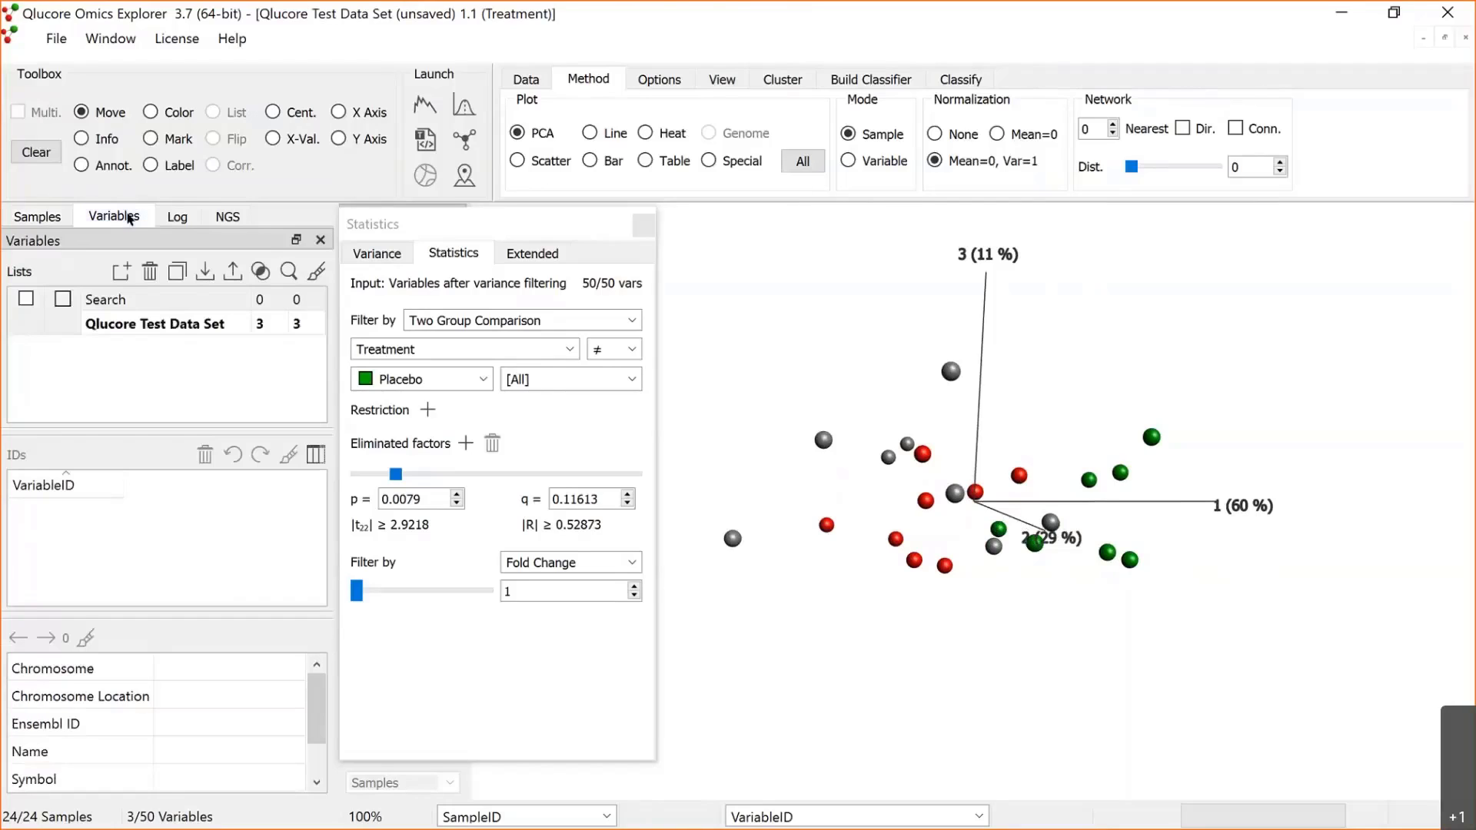
pyautogui.click(171, 323)
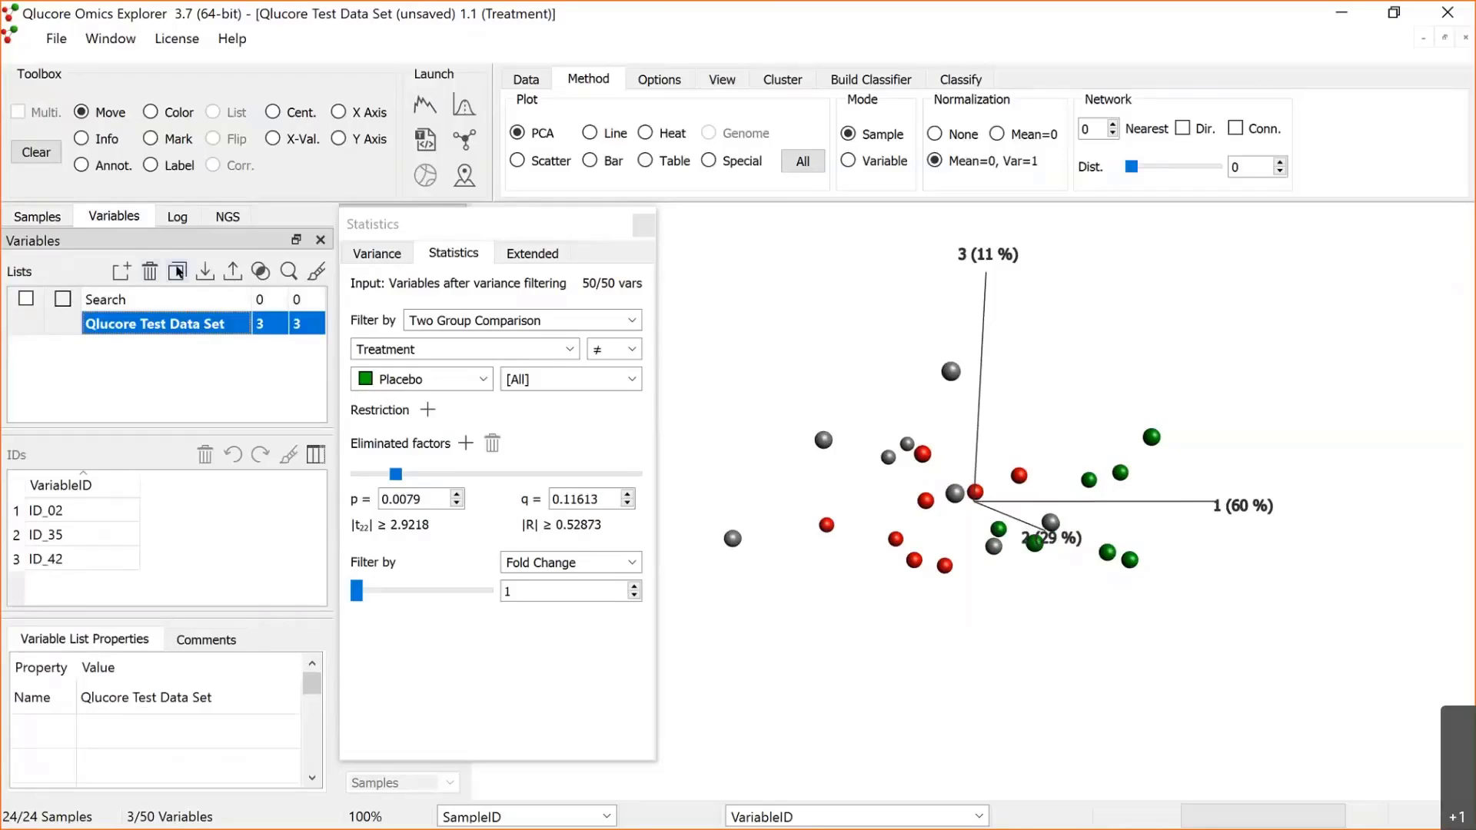
pyautogui.click(184, 270)
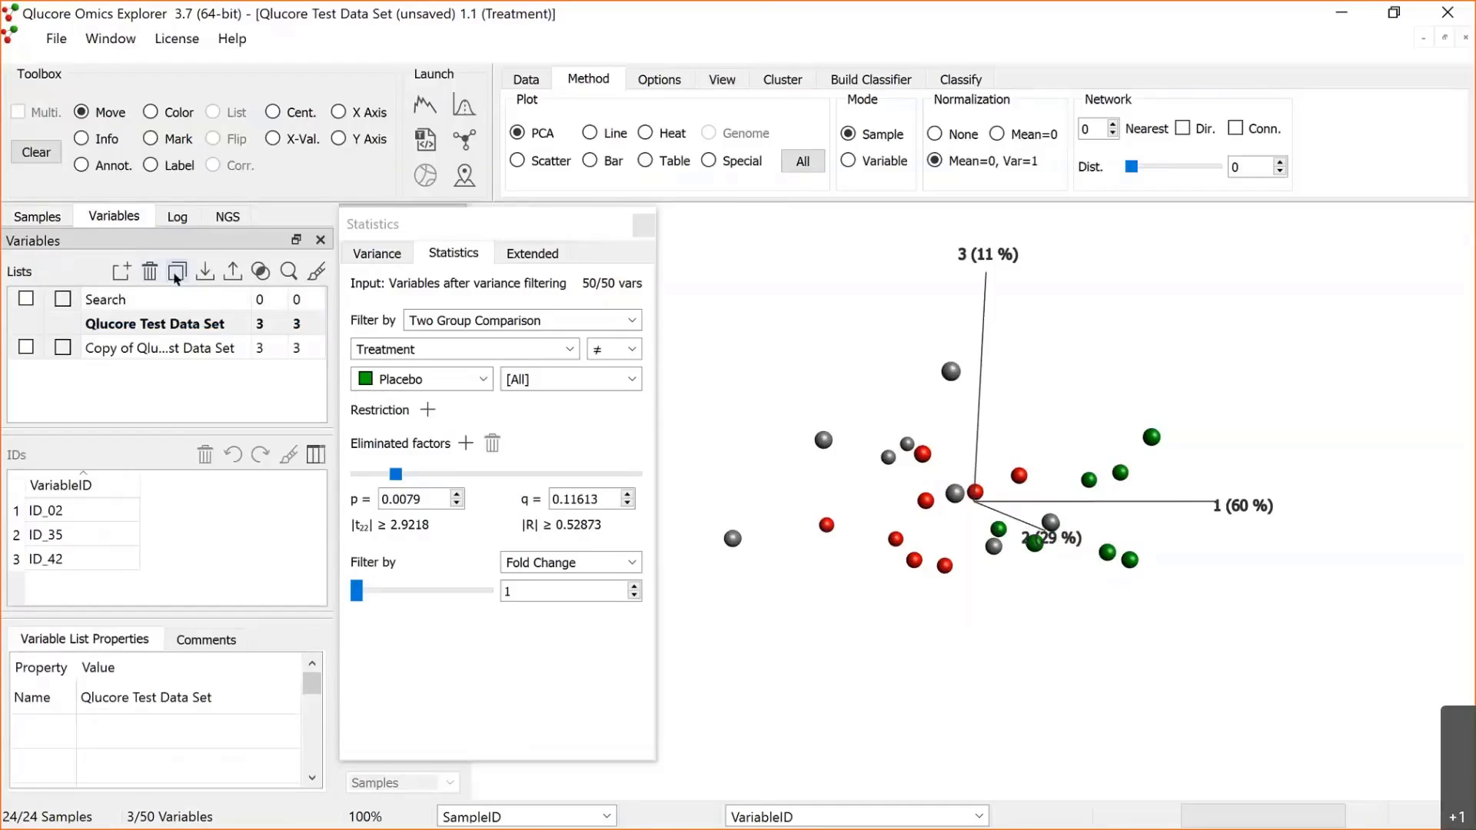
pyautogui.click(201, 347)
pyautogui.click(201, 347)
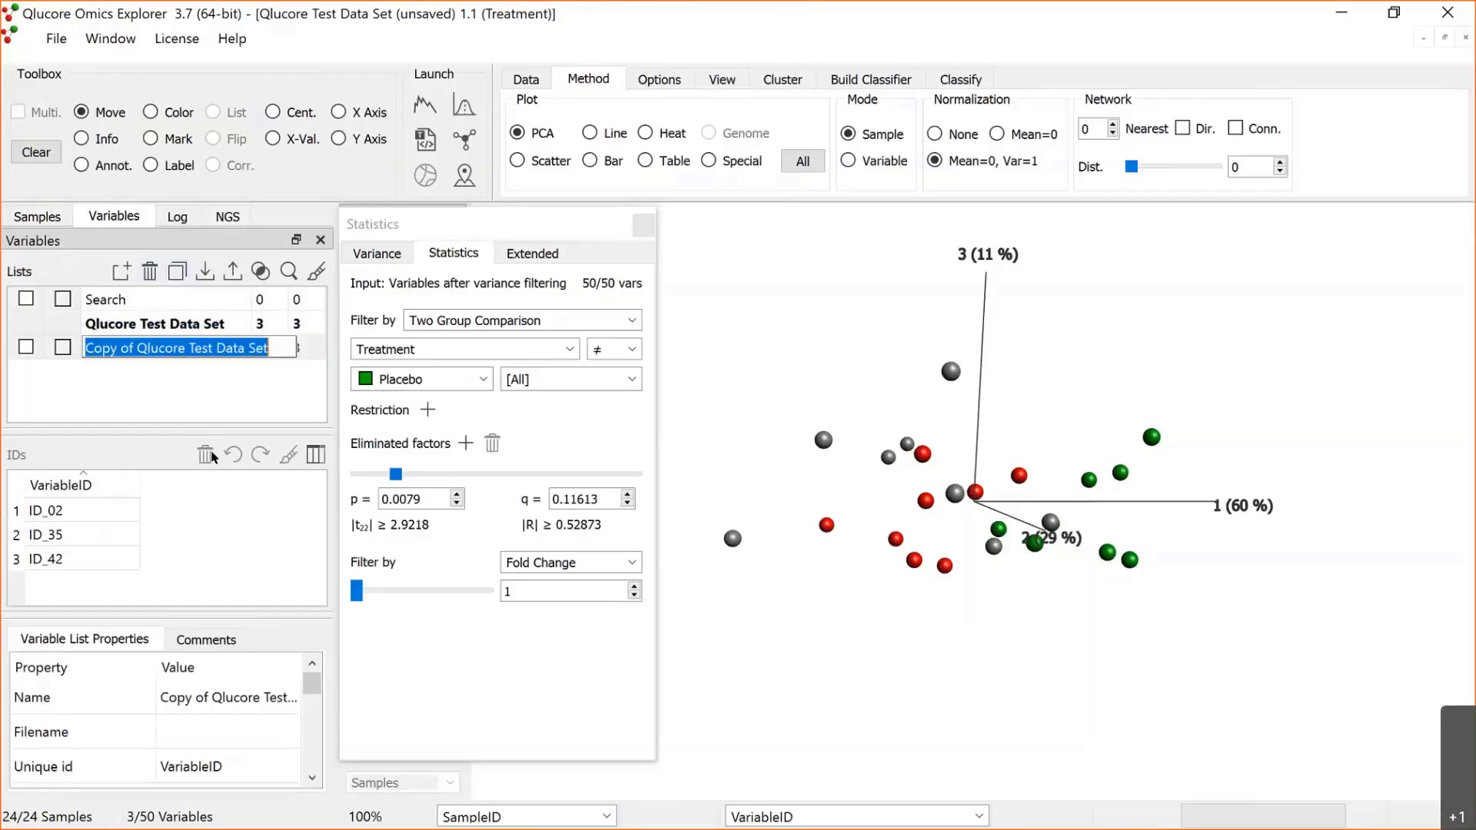
pyautogui.write('t-test')
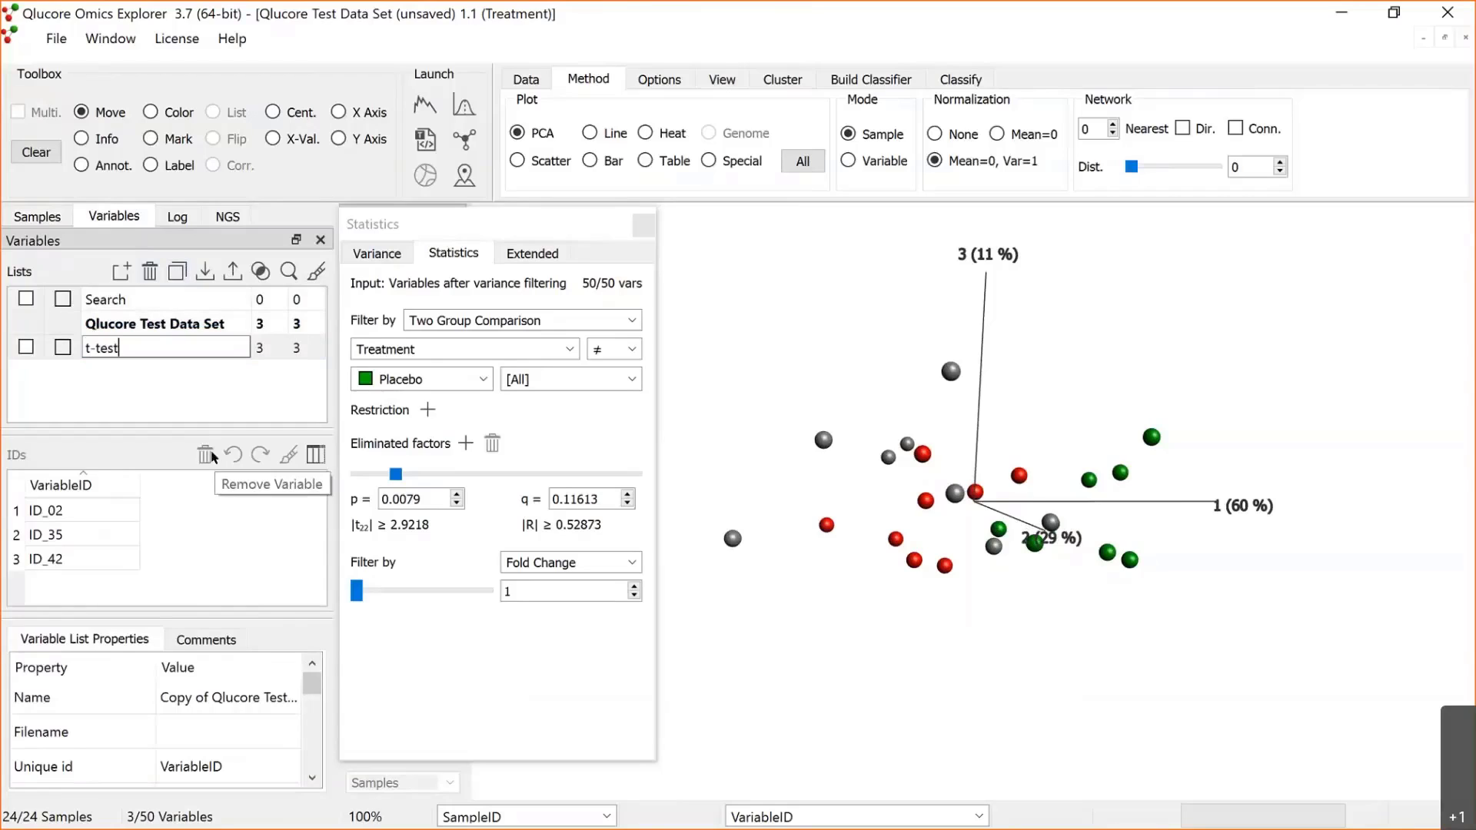
pyautogui.write(' on placebo vs treated')
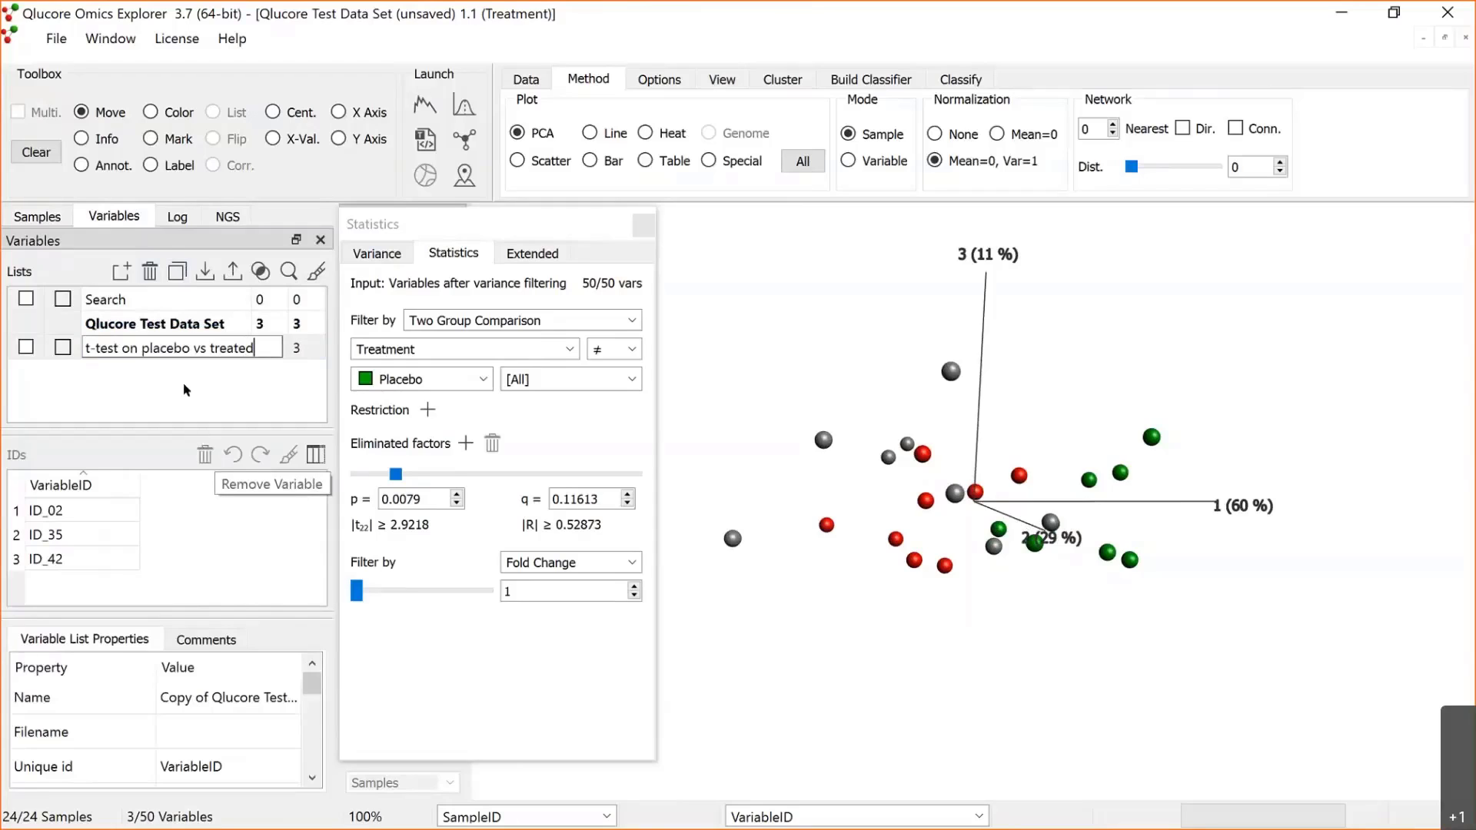
pyautogui.press('Return')
# Step: Change the second comparison group to Drug 2 and examine how it separates from Placebo in the PCA plot
pyautogui.moveTo(526, 233); pyautogui.dragTo(452, 260)
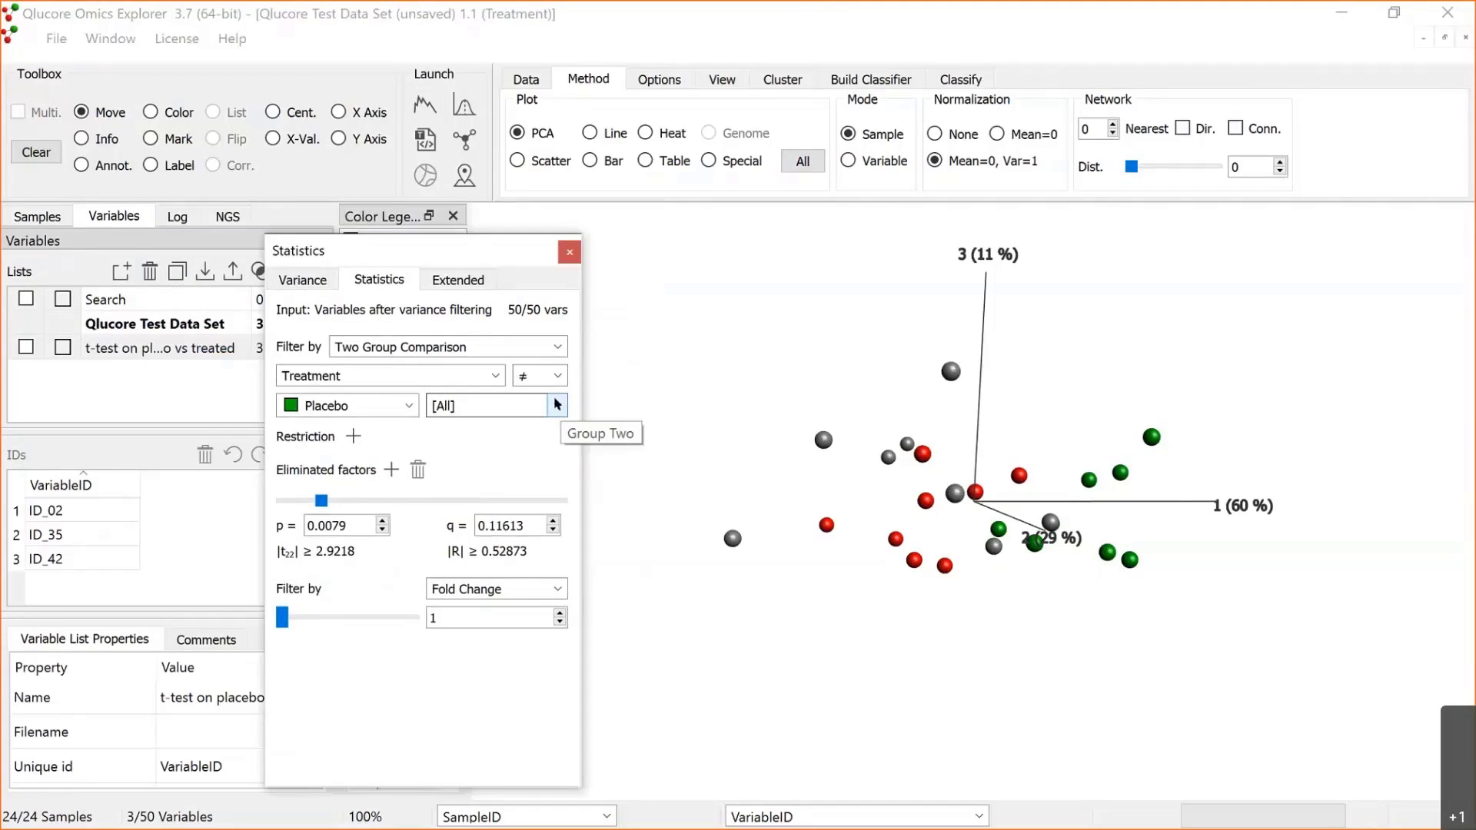
pyautogui.click(558, 406)
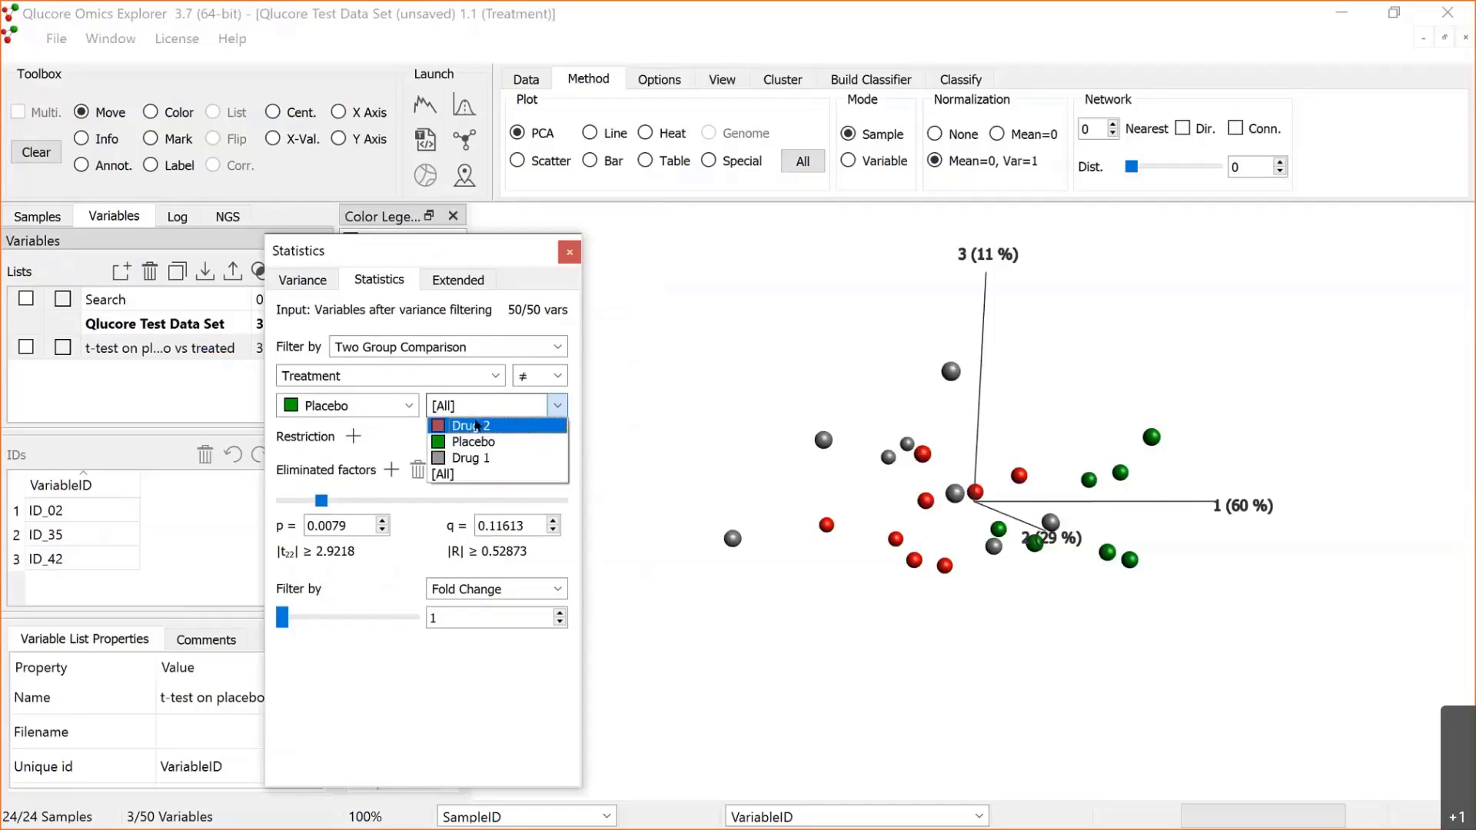
pyautogui.click(461, 426)
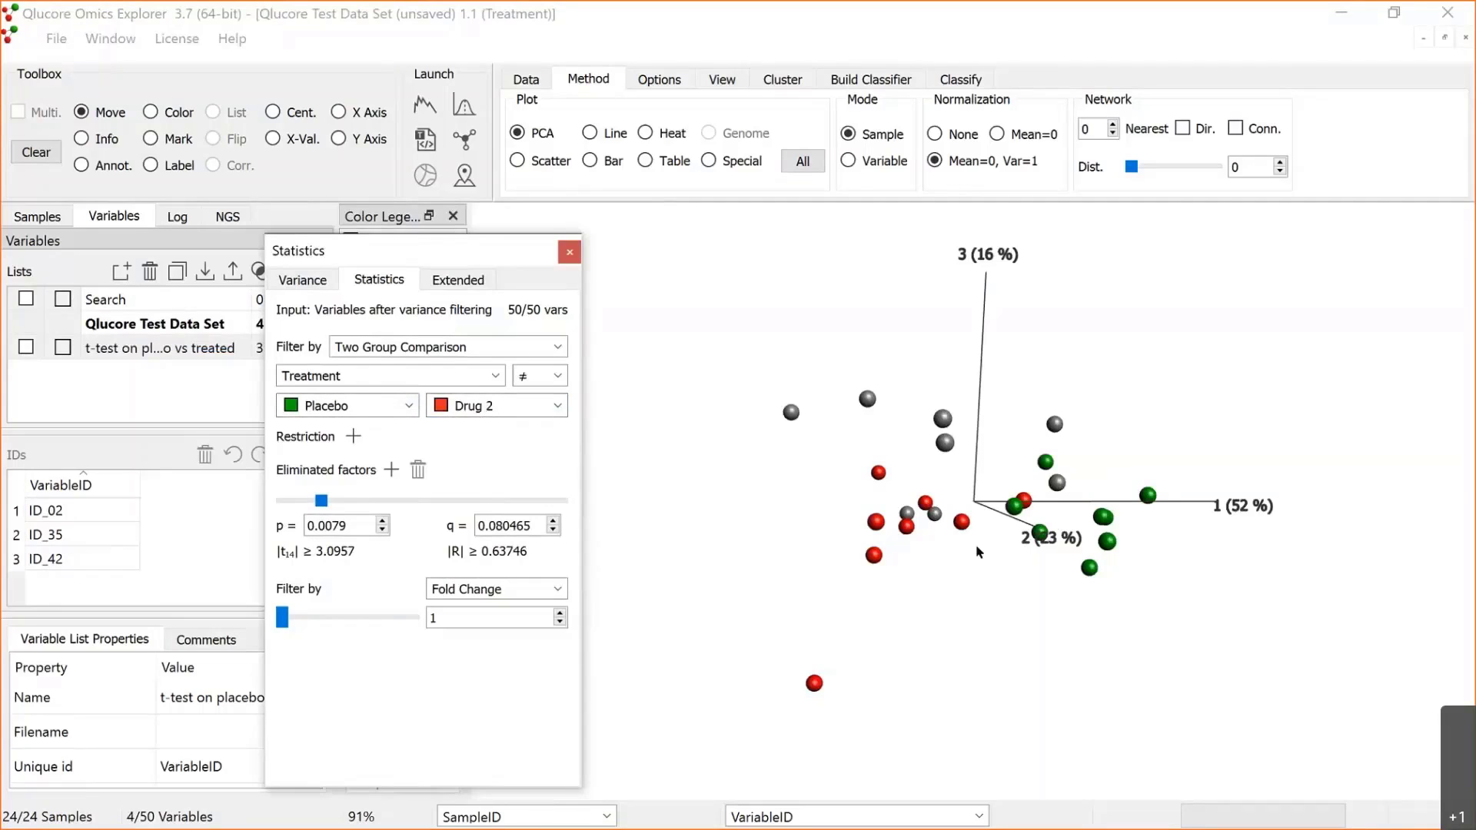
pyautogui.moveTo(978, 552); pyautogui.dragTo(516, 501)
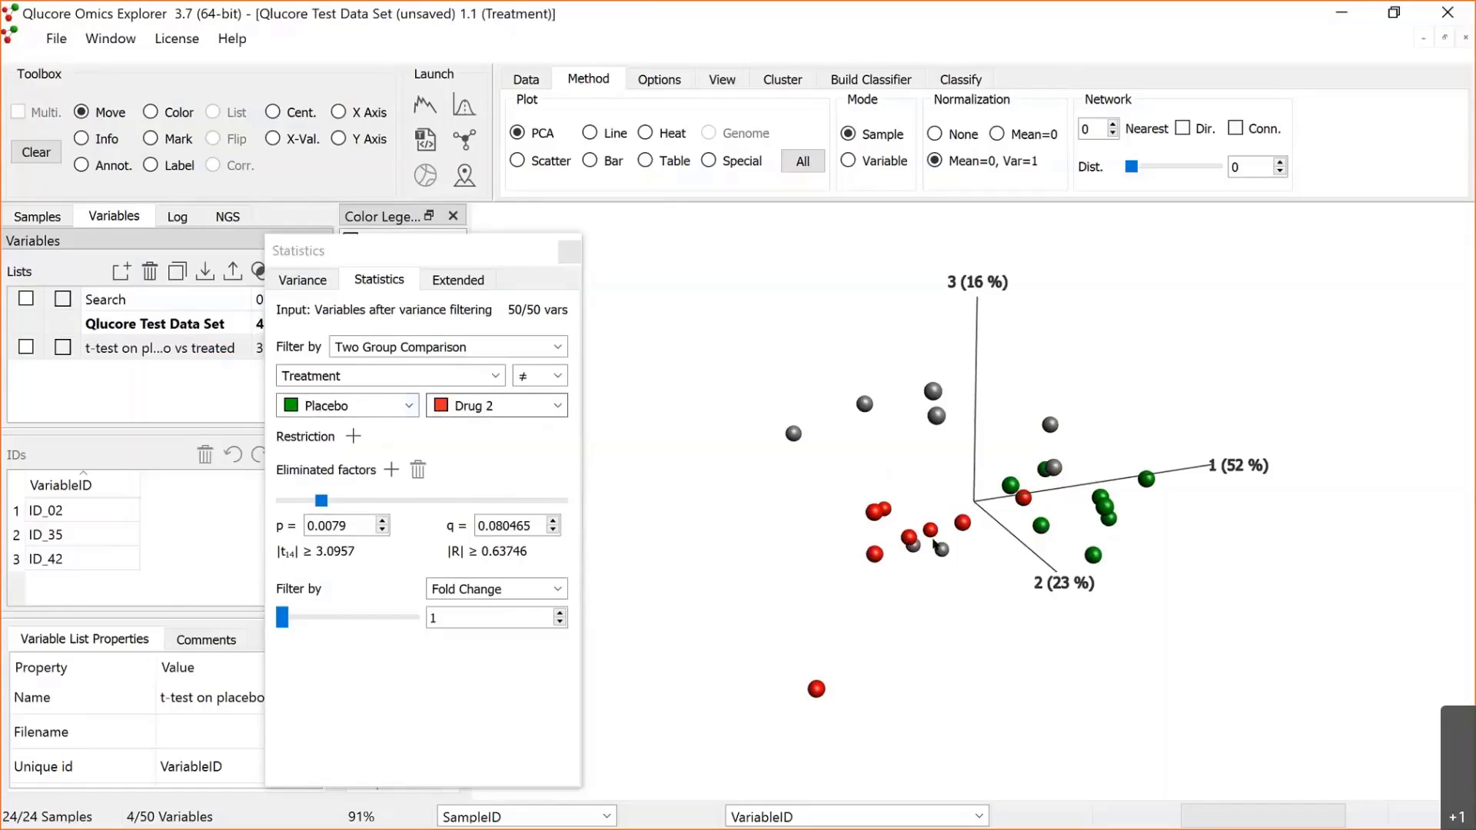
pyautogui.moveTo(992, 566); pyautogui.dragTo(962, 513)
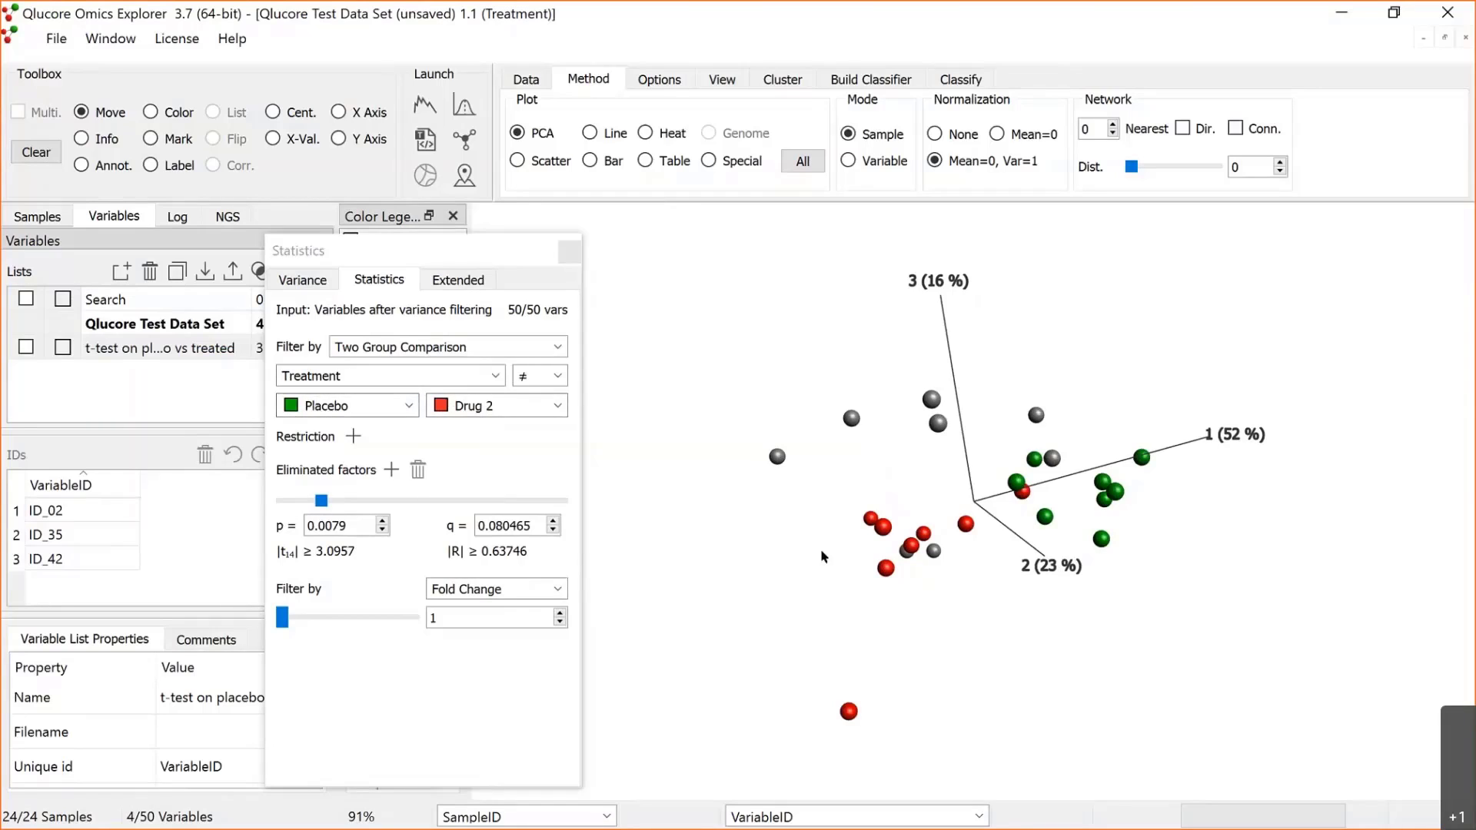
pyautogui.moveTo(930, 564); pyautogui.dragTo(1019, 516)
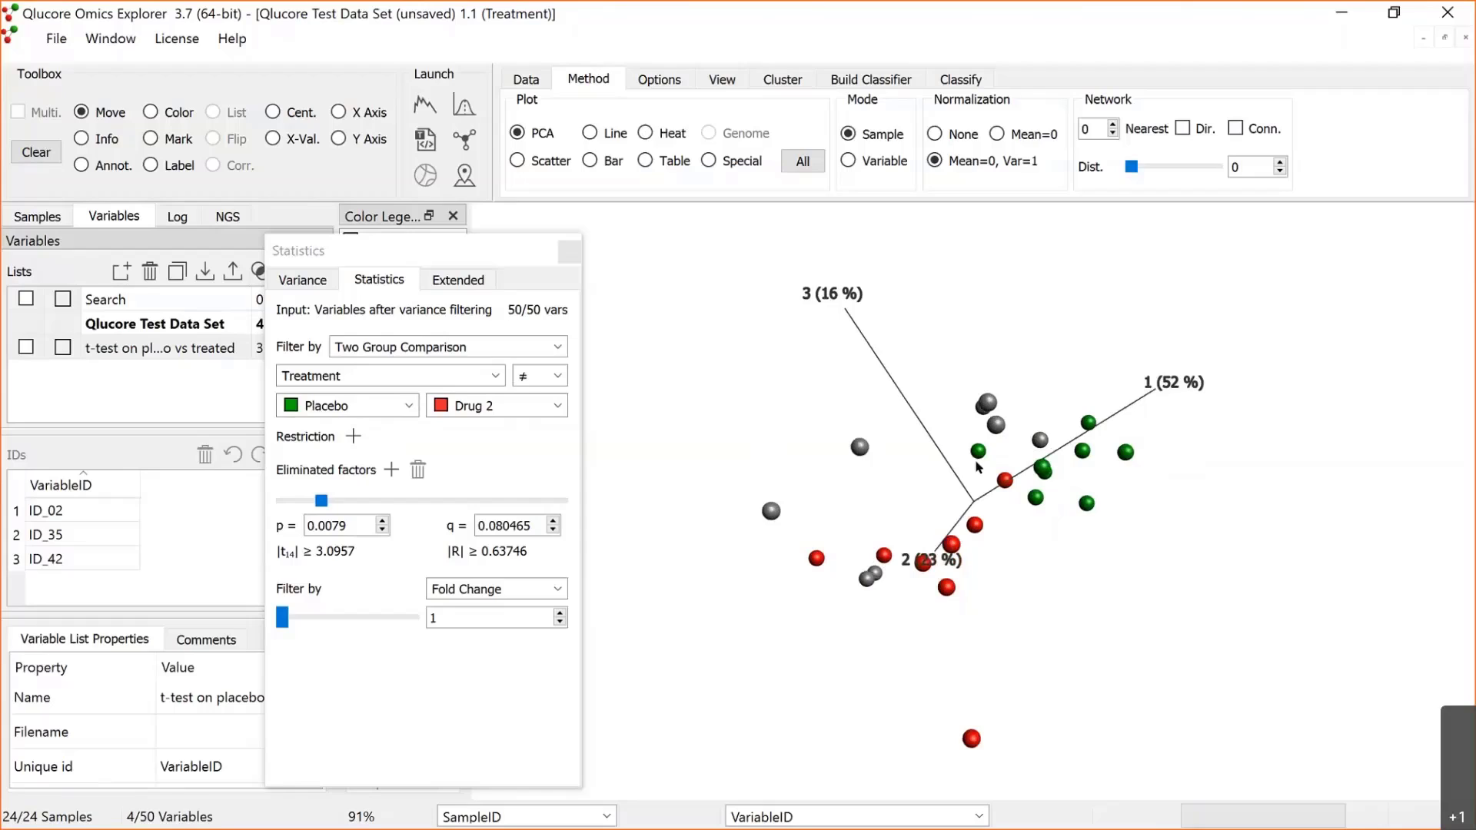
pyautogui.moveTo(977, 463)
pyautogui.mouseDown()
pyautogui.moveTo(959, 457)
pyautogui.moveTo(985, 460)
pyautogui.mouseUp()
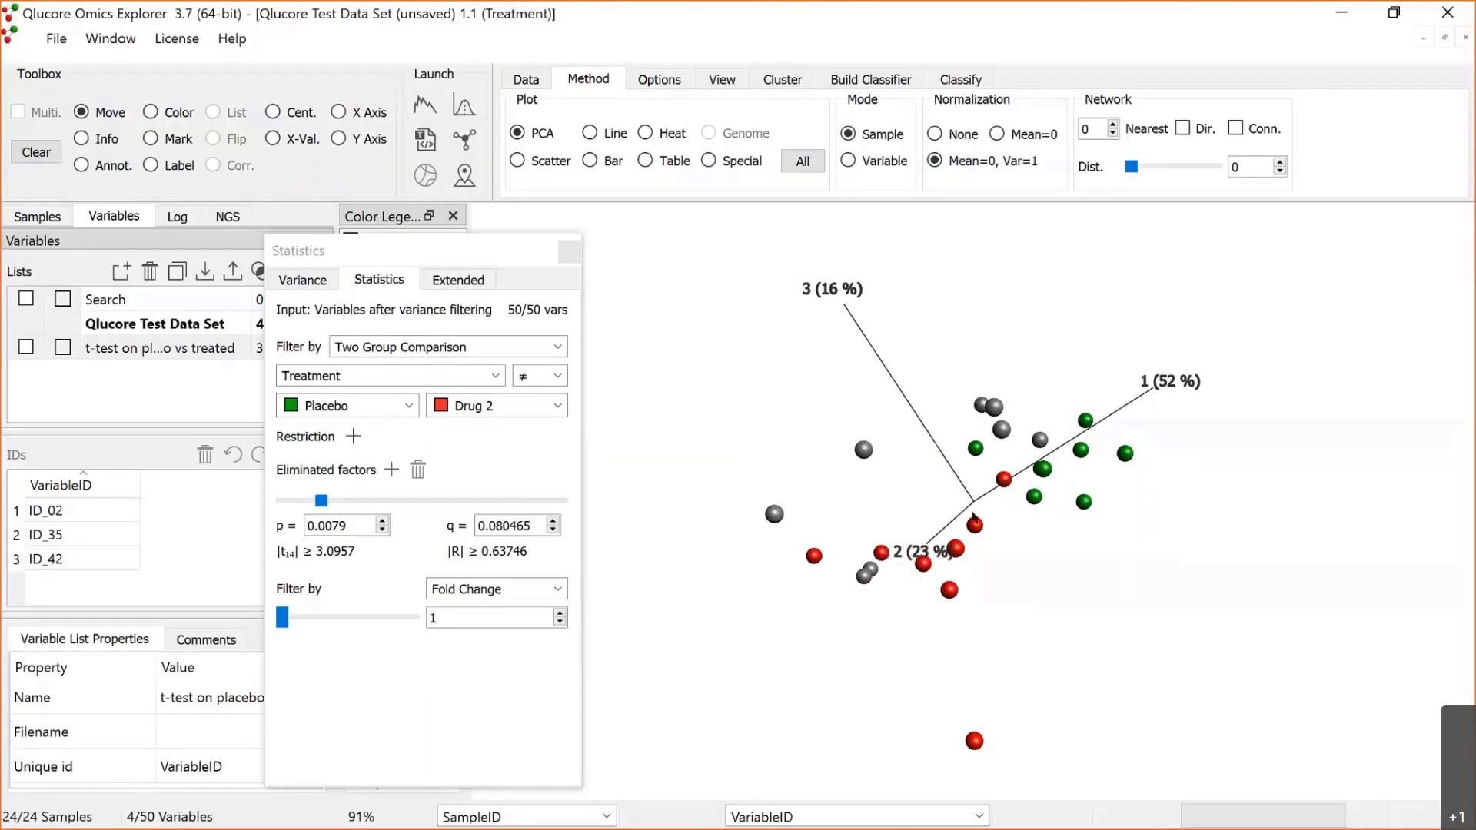
pyautogui.moveTo(972, 514)
pyautogui.mouseDown()
pyautogui.moveTo(1035, 532)
pyautogui.moveTo(972, 559)
pyautogui.moveTo(992, 535)
pyautogui.mouseUp()
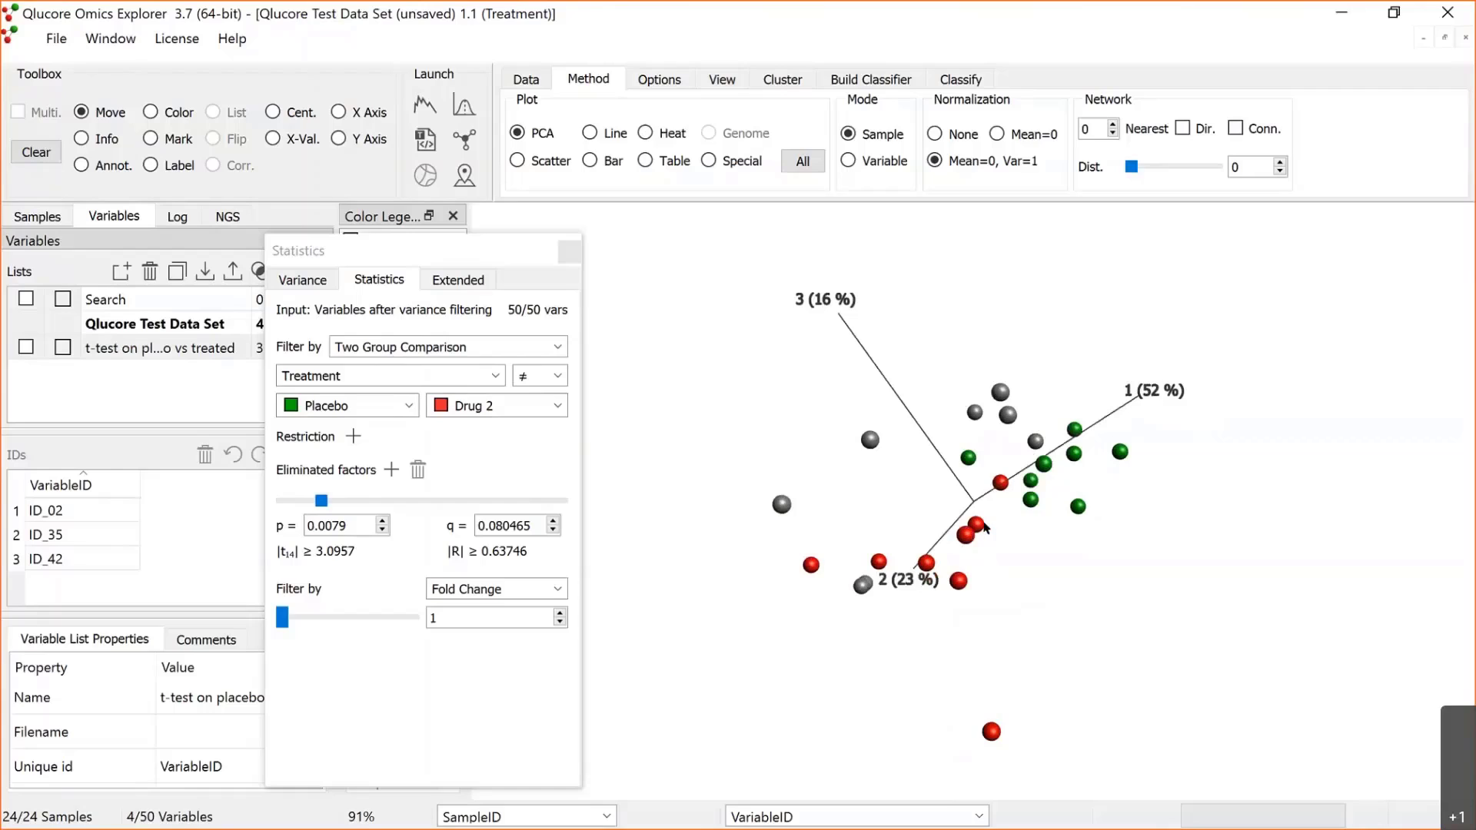
# Step: Exclude the Drug 1 samples from the PCA plot and examine how Placebo and Drug 2 separate with and without them
pyautogui.click(63, 218)
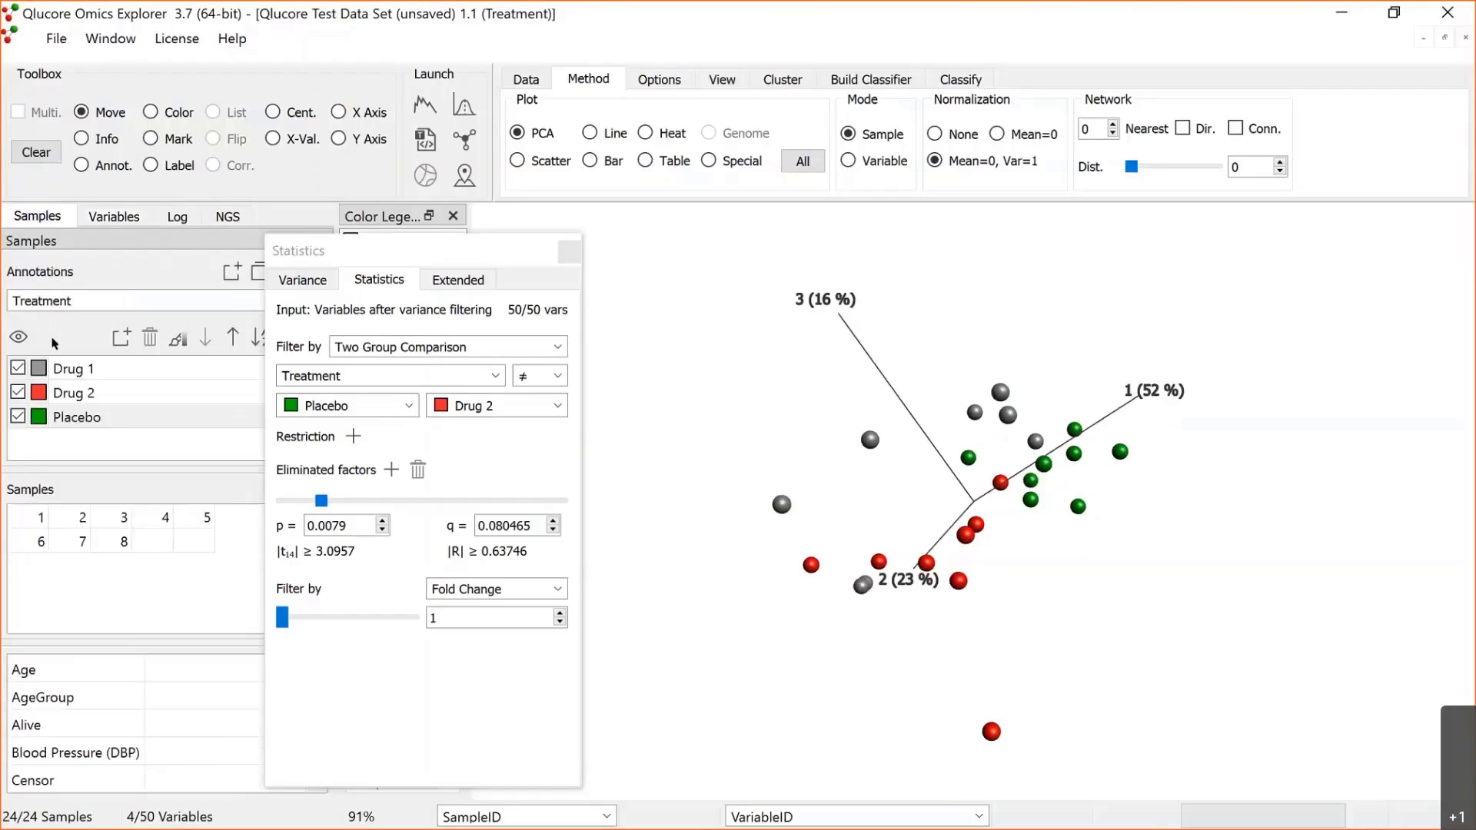
pyautogui.click(19, 368)
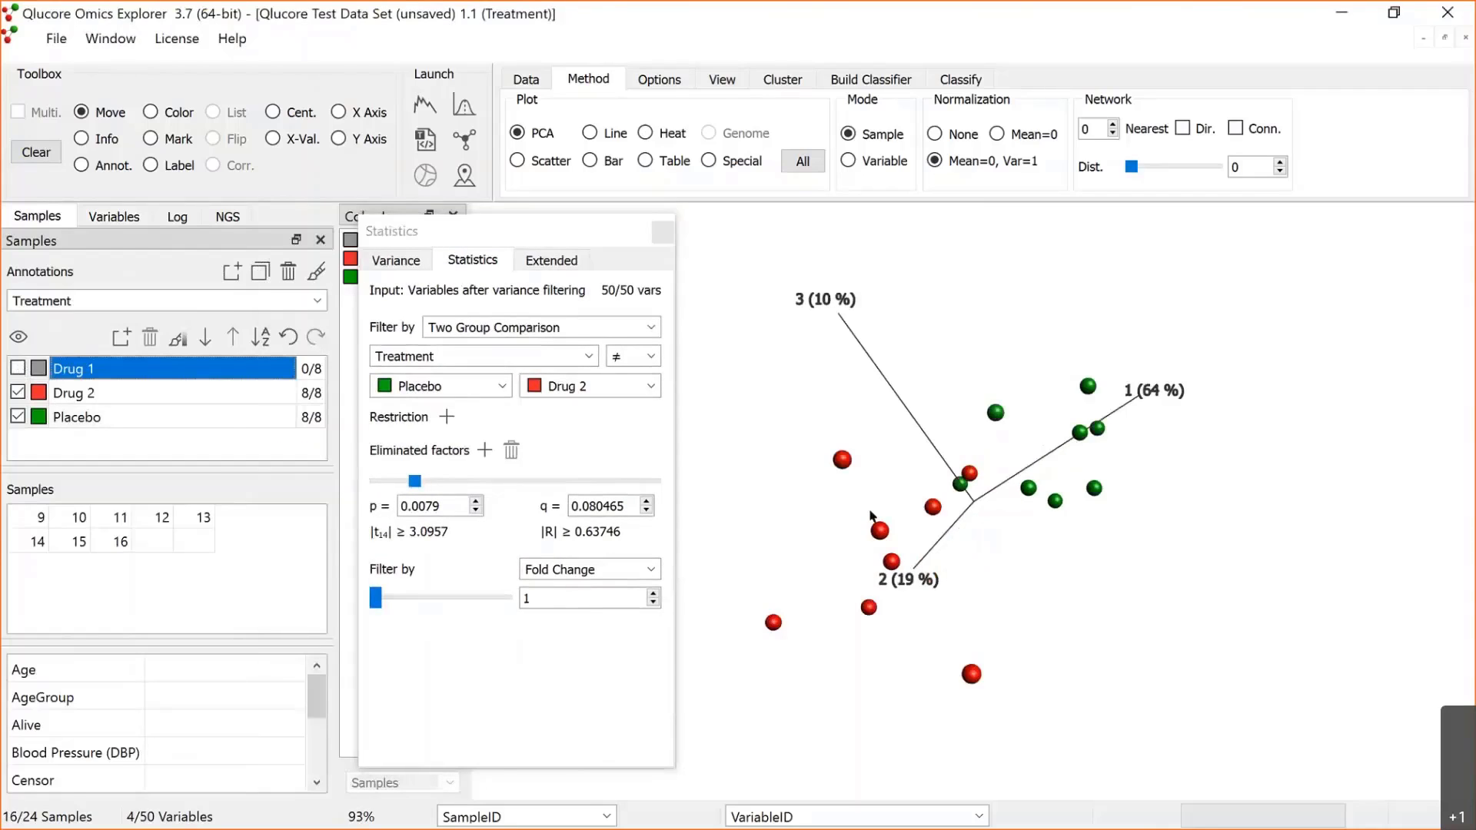
pyautogui.moveTo(923, 540); pyautogui.dragTo(828, 428)
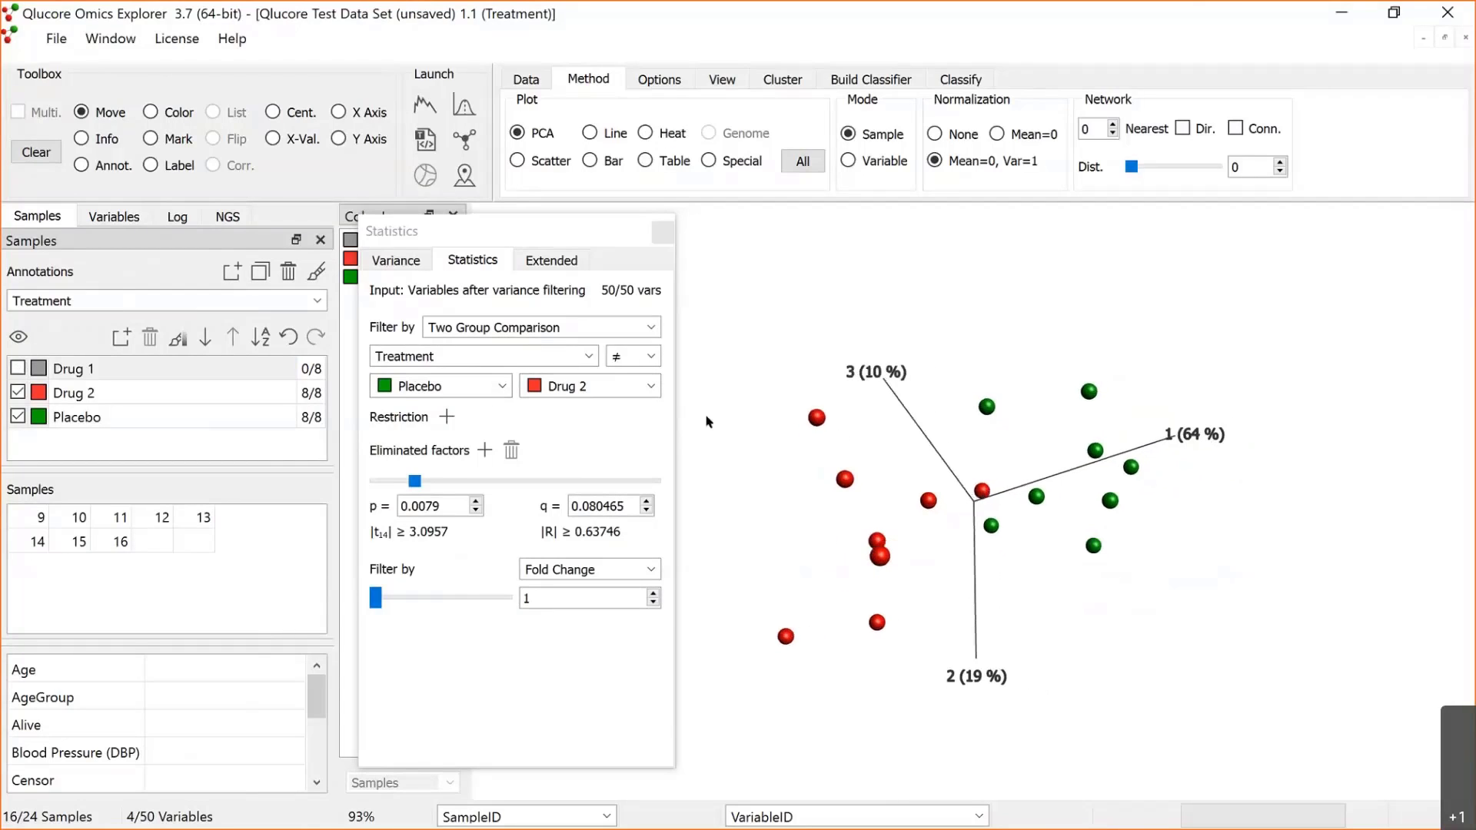
pyautogui.click(19, 369)
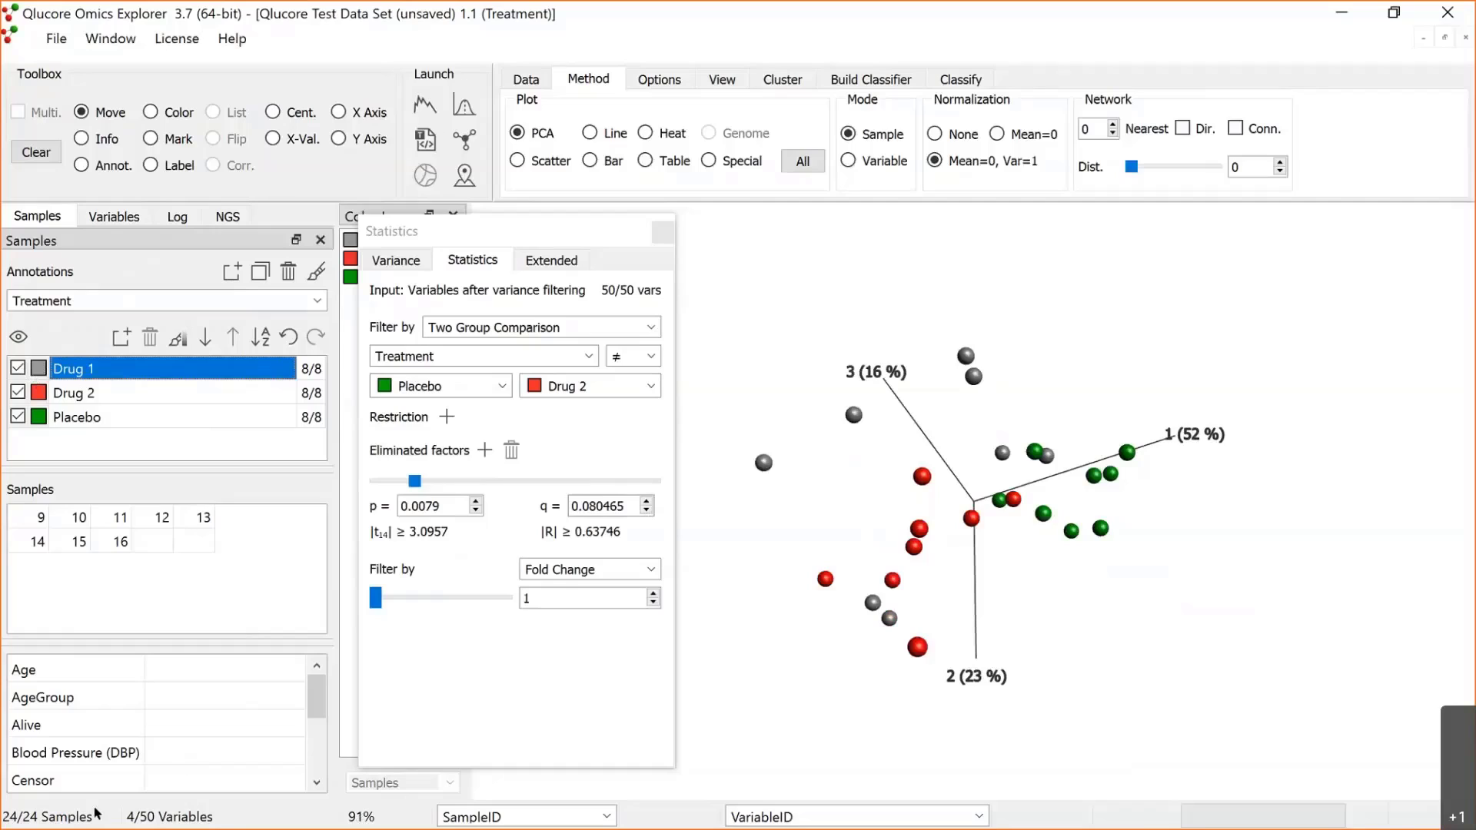
pyautogui.click(18, 368)
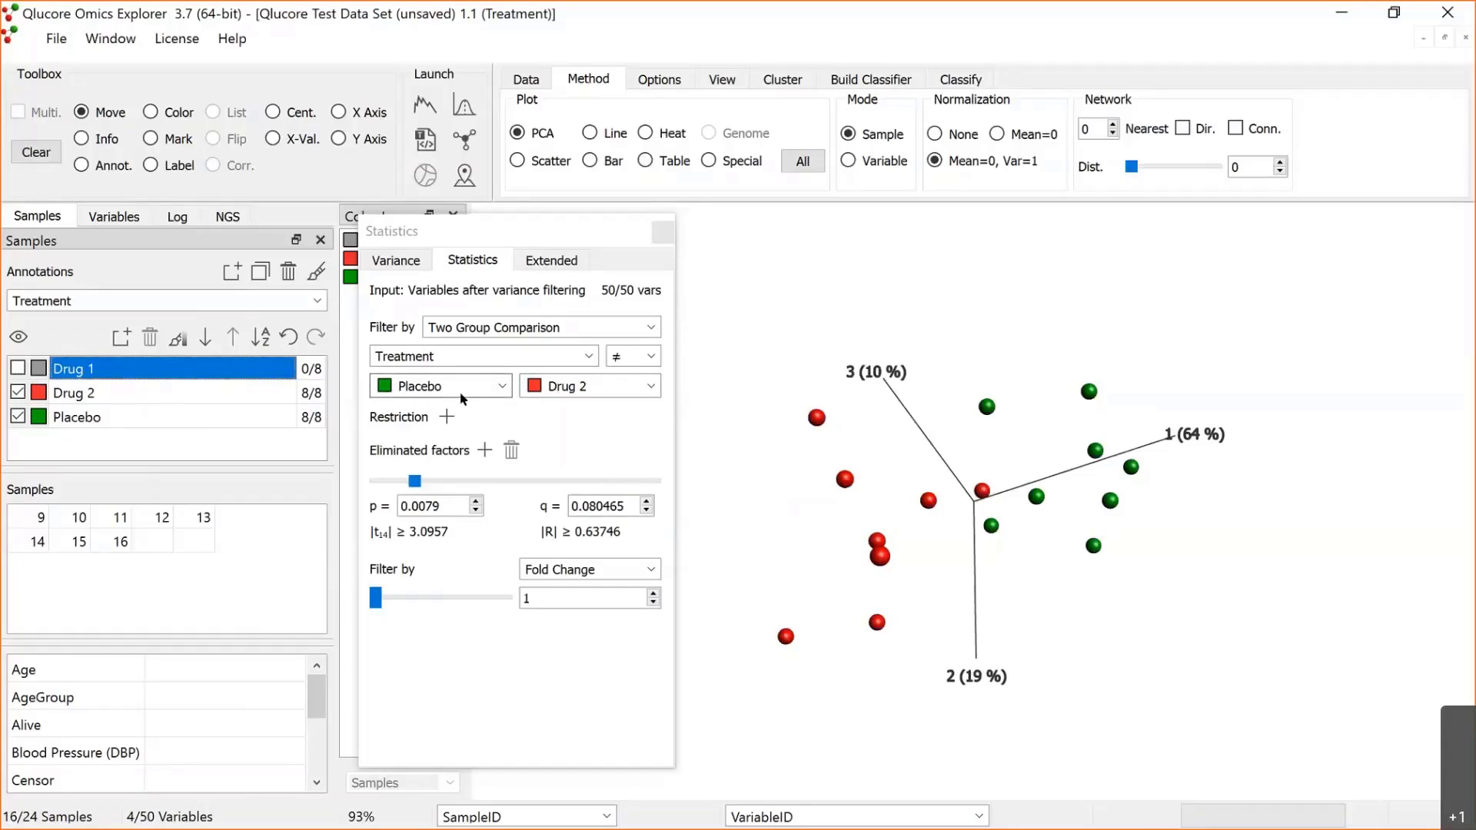
# Step: Try [All] as the second comparison group against Placebo, restore Drug 2, and include the Drug 1 samples again
pyautogui.click(651, 389)
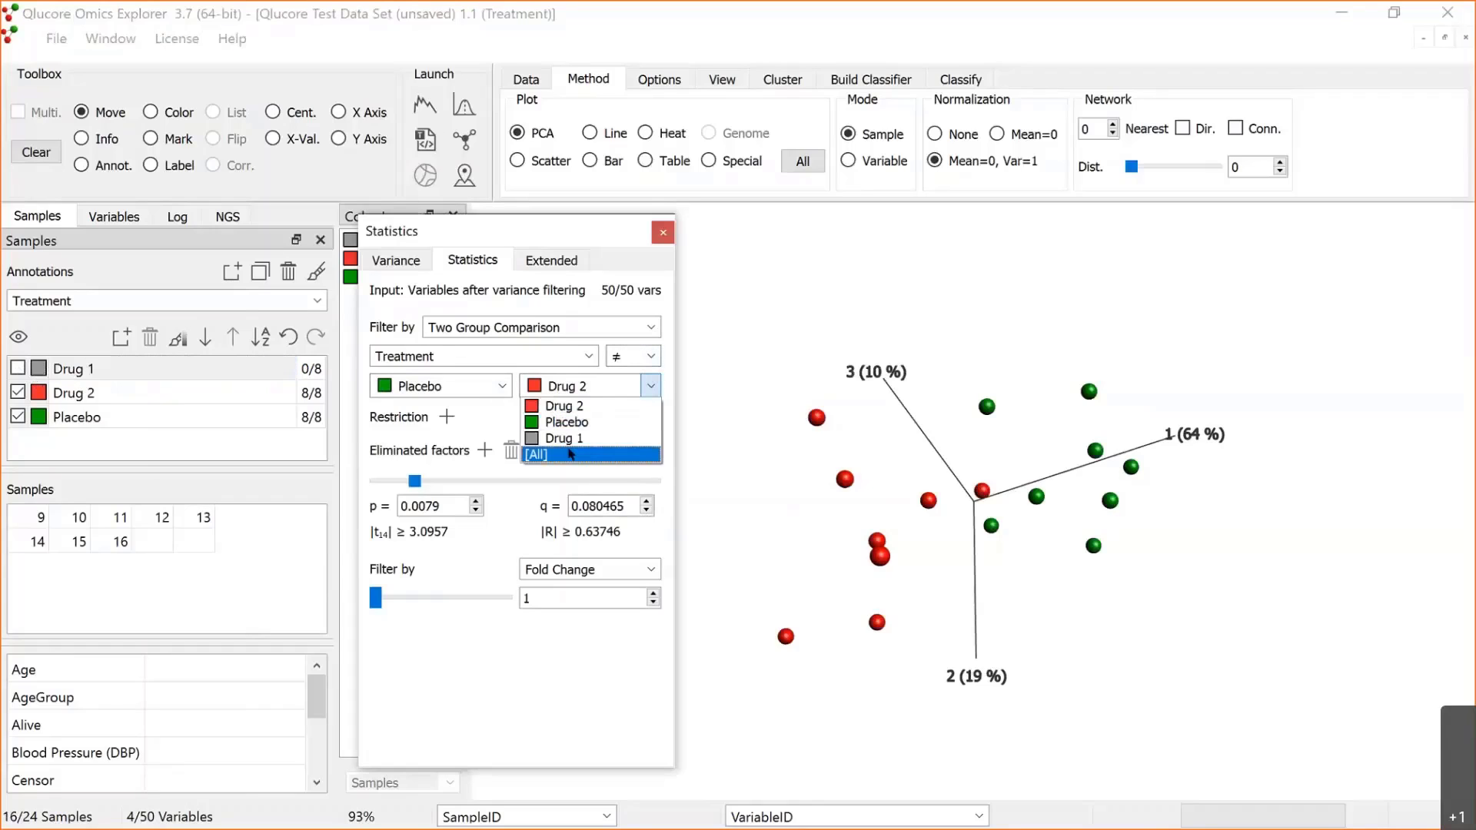
pyautogui.click(570, 454)
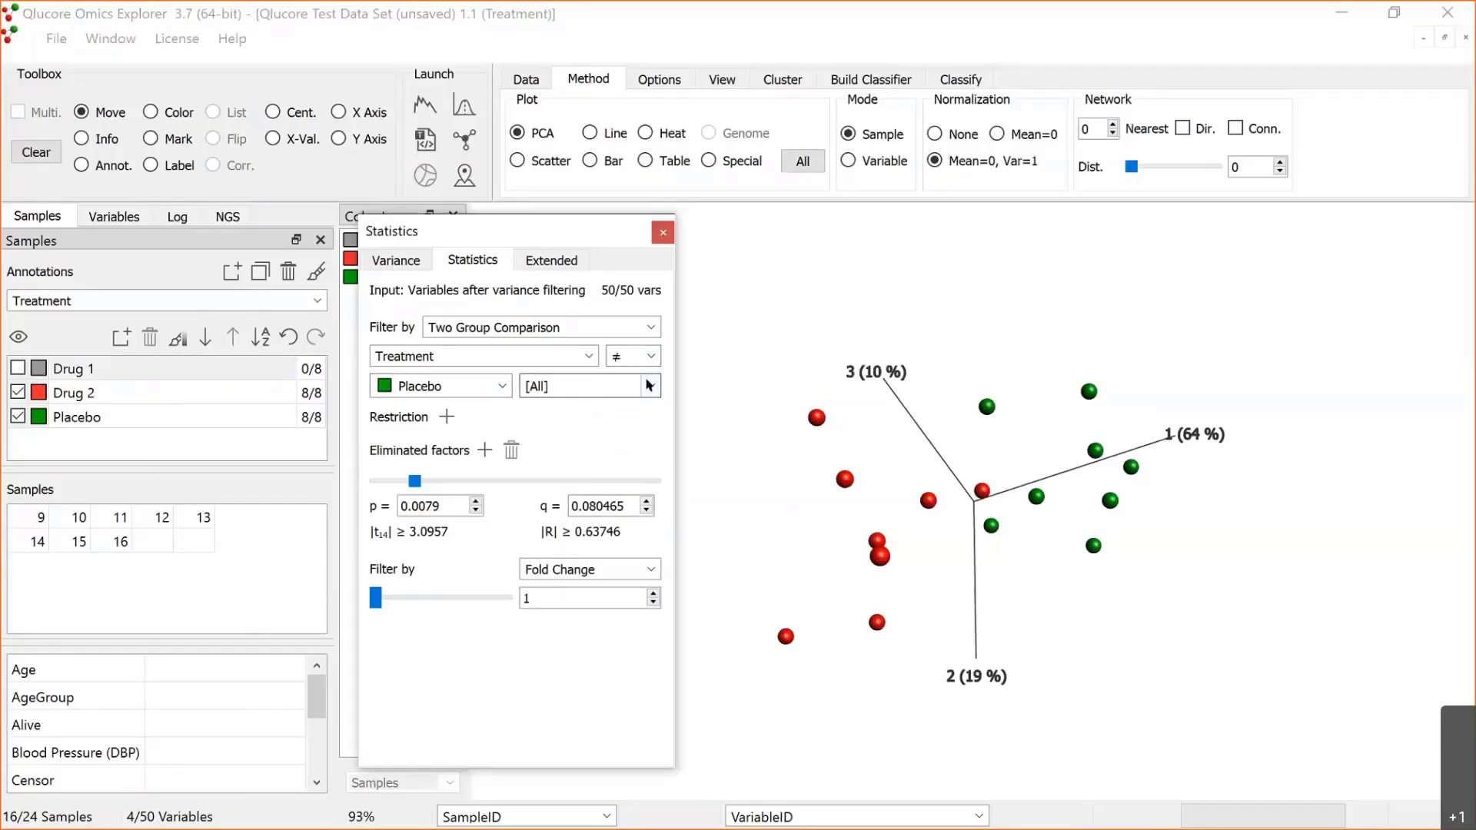
pyautogui.click(650, 386)
pyautogui.click(577, 406)
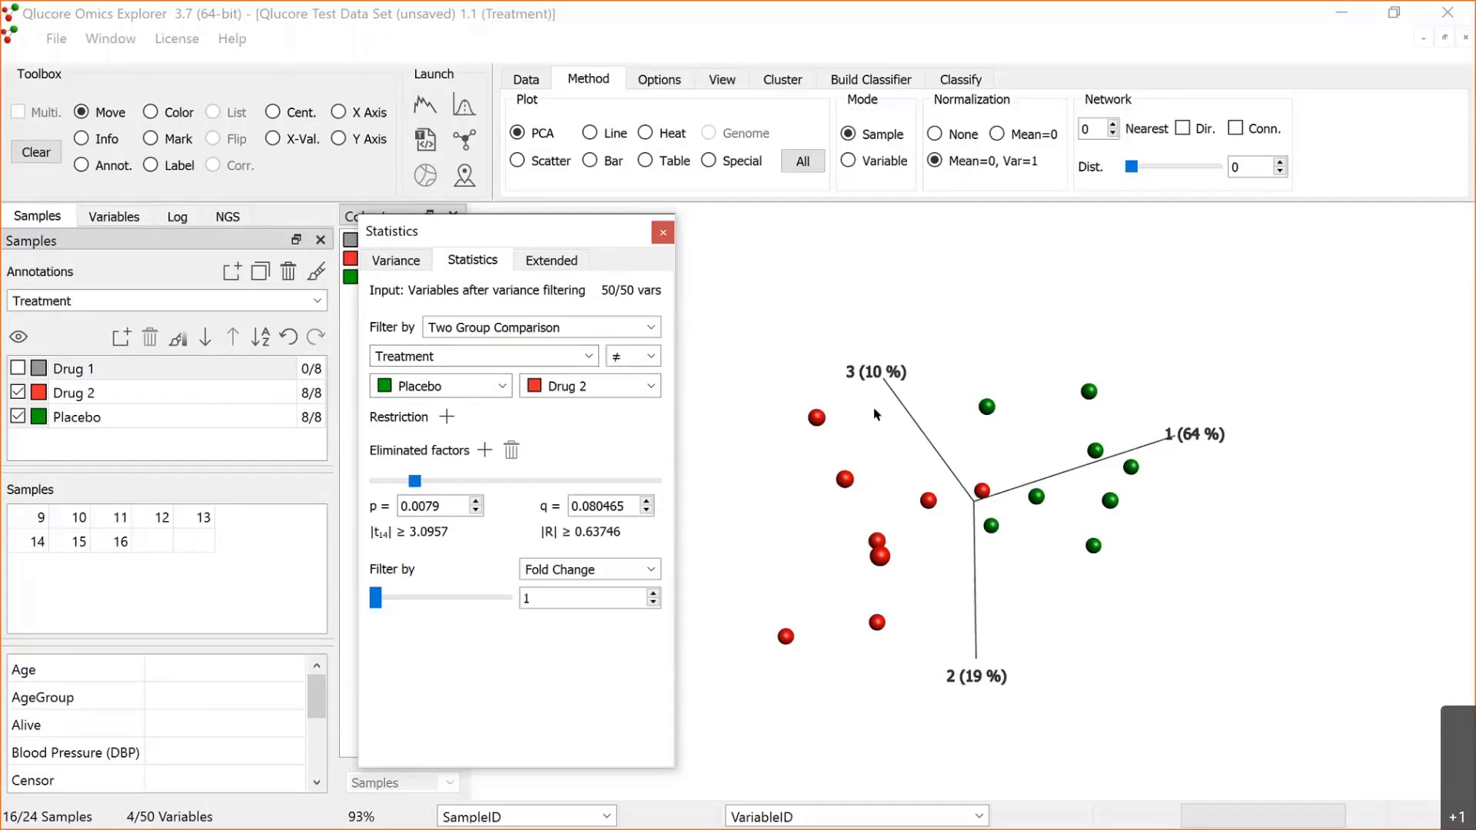
pyautogui.click(18, 368)
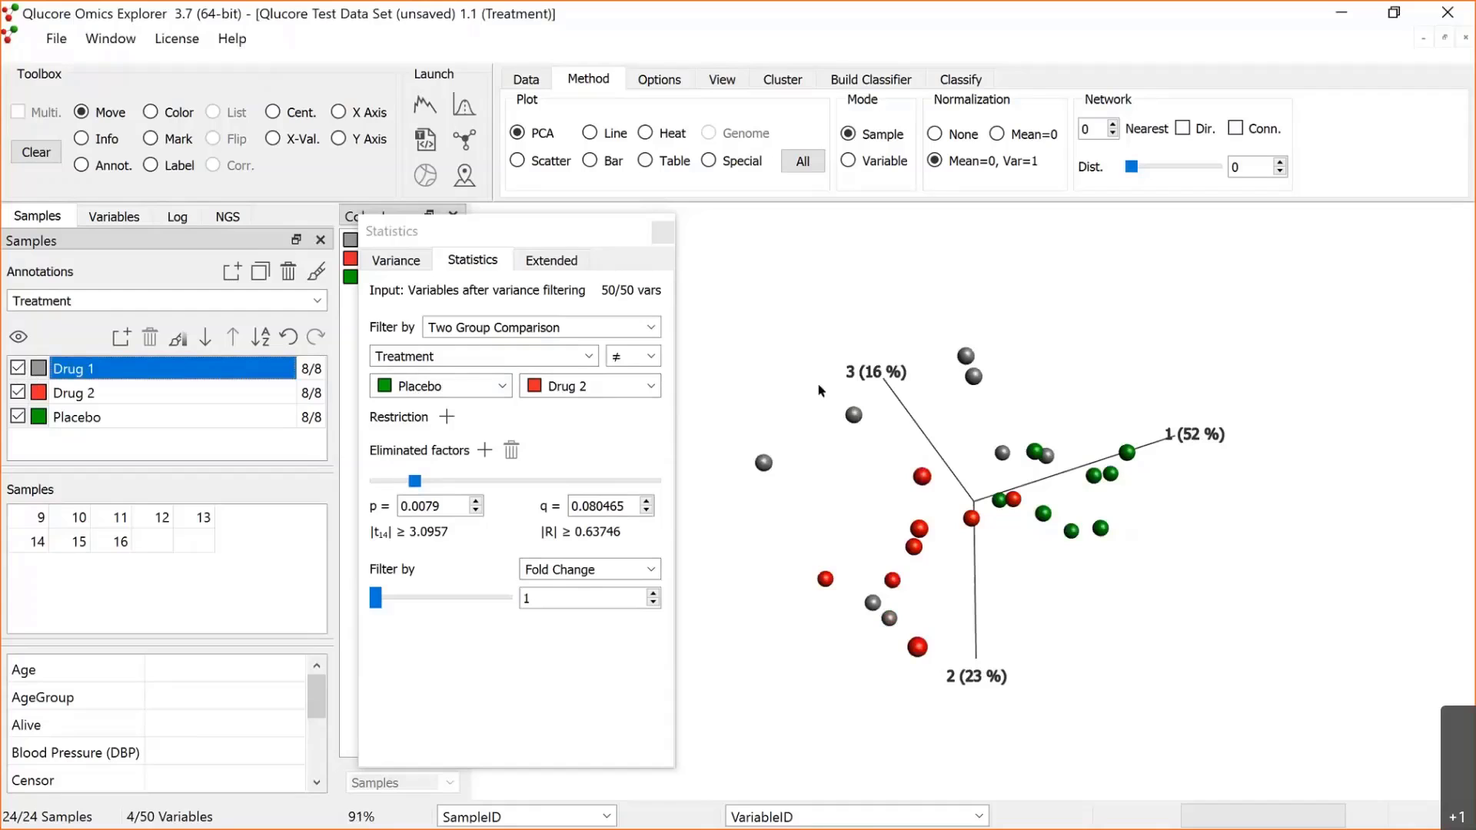
# Step: Switch to the PowerPoint slide show, view the Support for Restrictions slide, and return to Qlucore Omics Explorer
pyautogui.hotkey('alt', 'Tab')
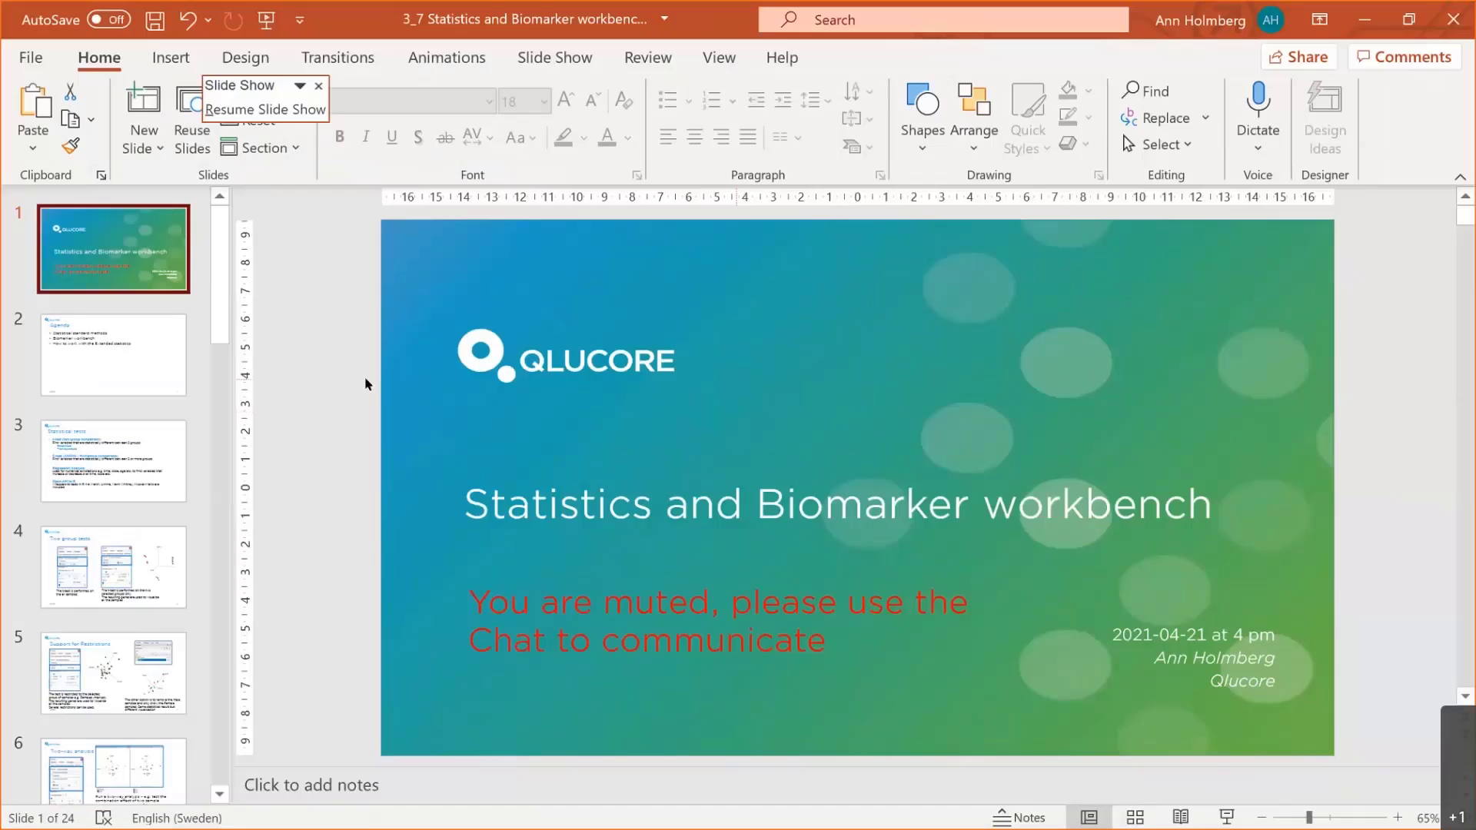
pyautogui.hotkey('alt', 'Tab')
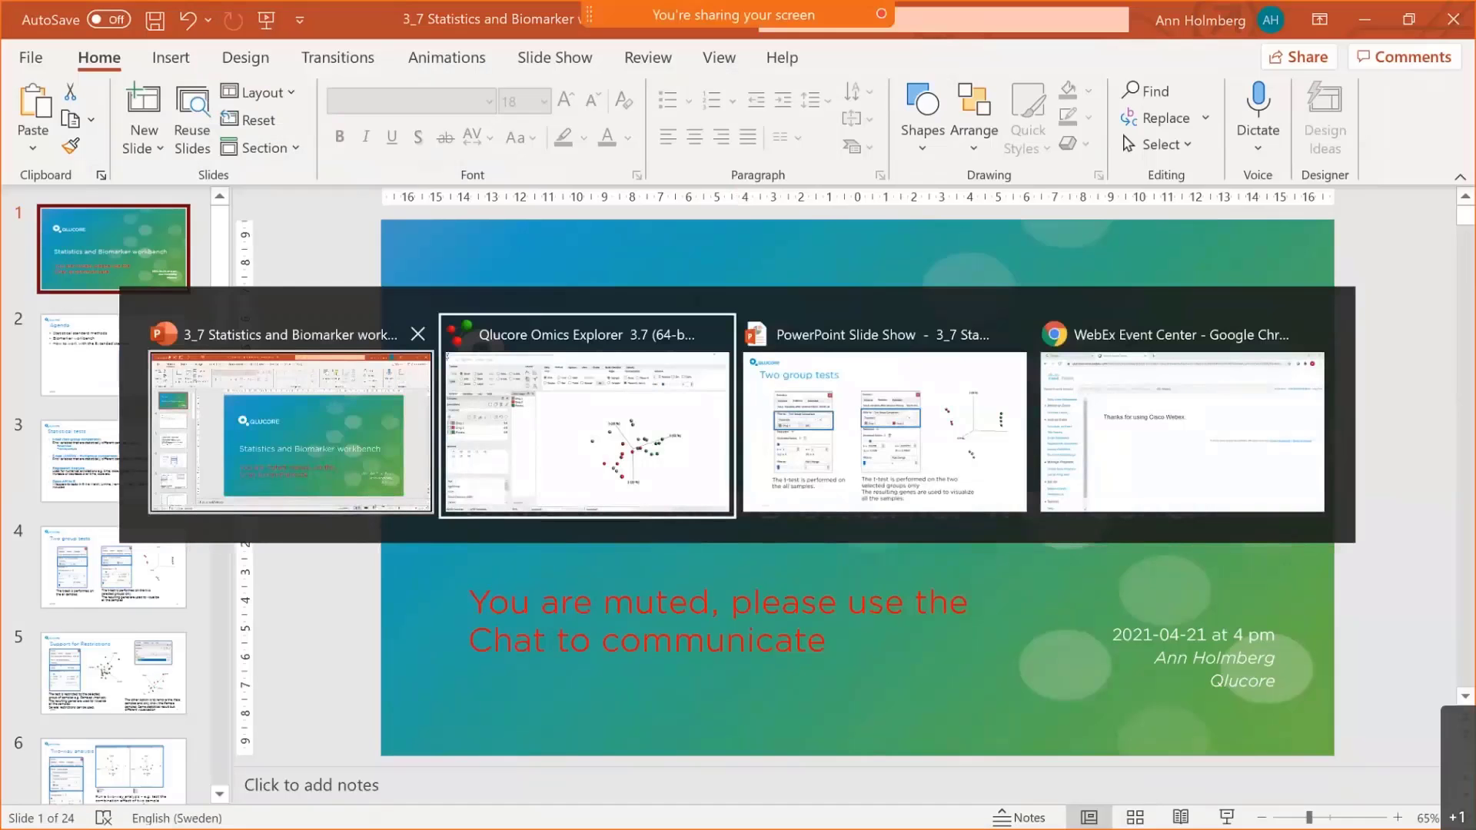
pyautogui.hotkey('alt', 'Tab')
pyautogui.press('Right')
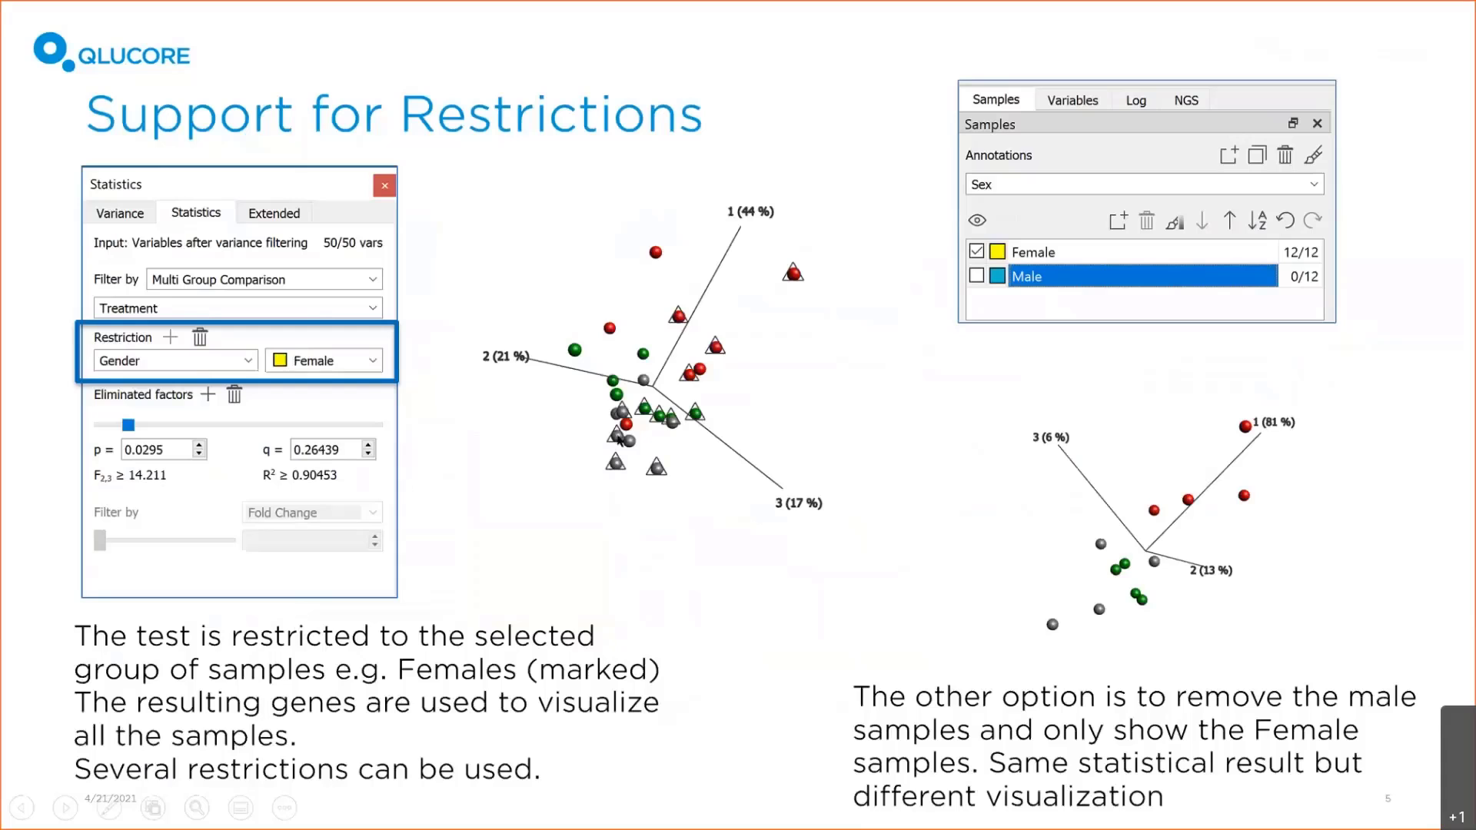
pyautogui.hotkey('alt', 'Tab')
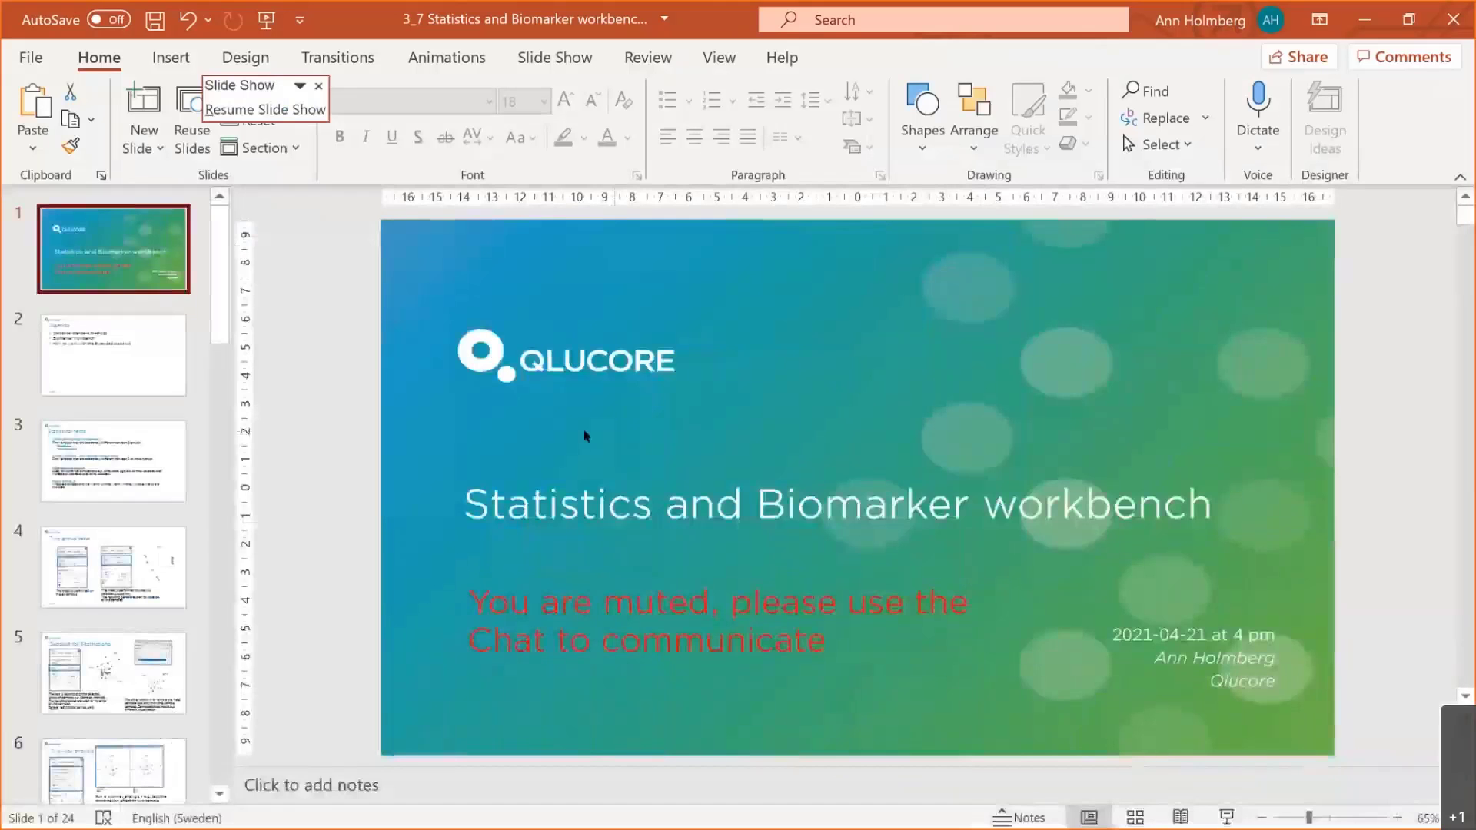
pyautogui.hotkey('alt', 'Tab')
pyautogui.hotkey('alt', 'Tab')
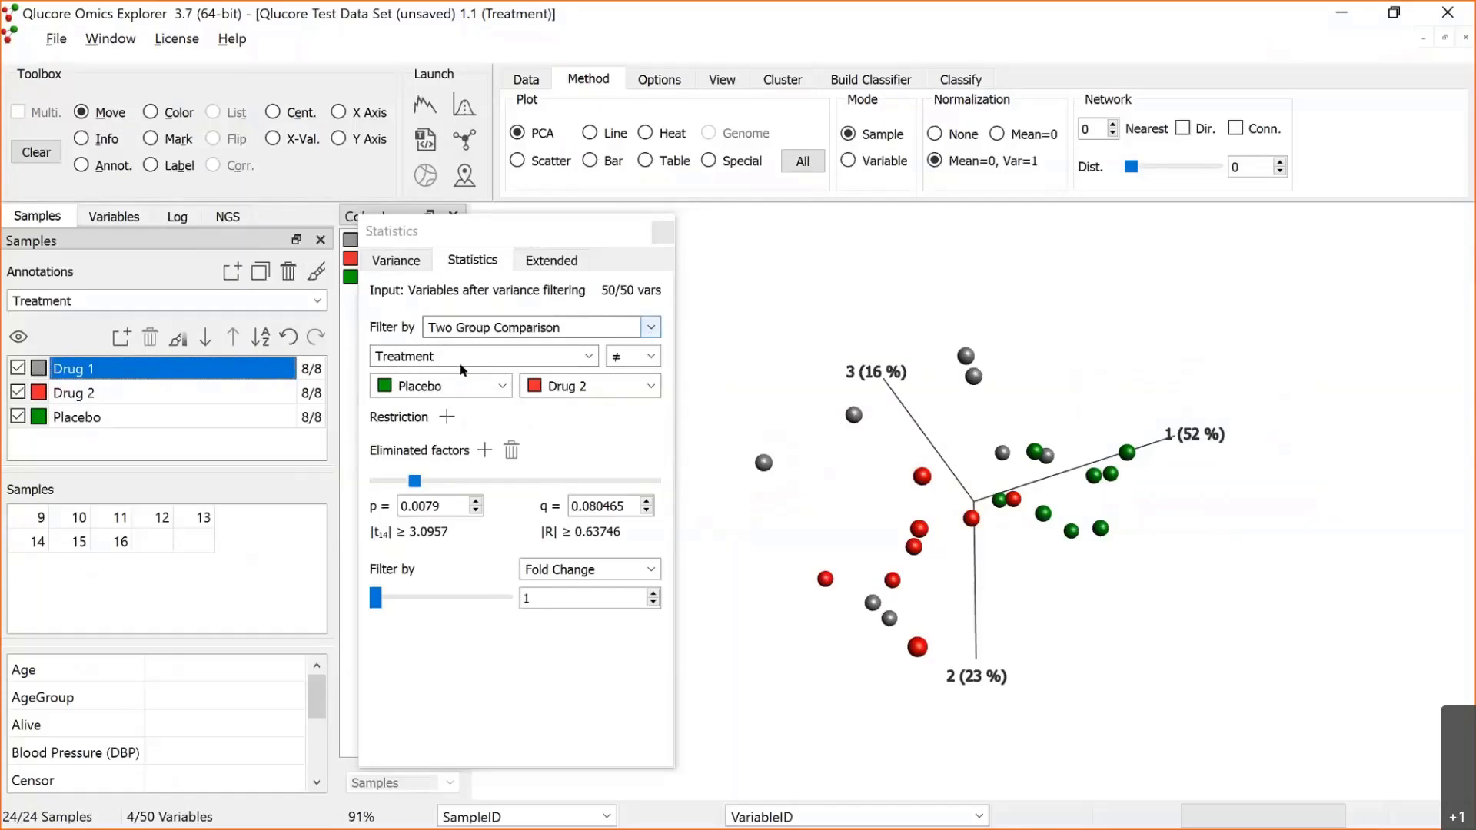
# Step: Filter by Multi Group Comparison on Treatment with a p-value cutoff of 0.0138 and inspect the group separation in the PCA plot
pyautogui.click(650, 327)
pyautogui.click(650, 327)
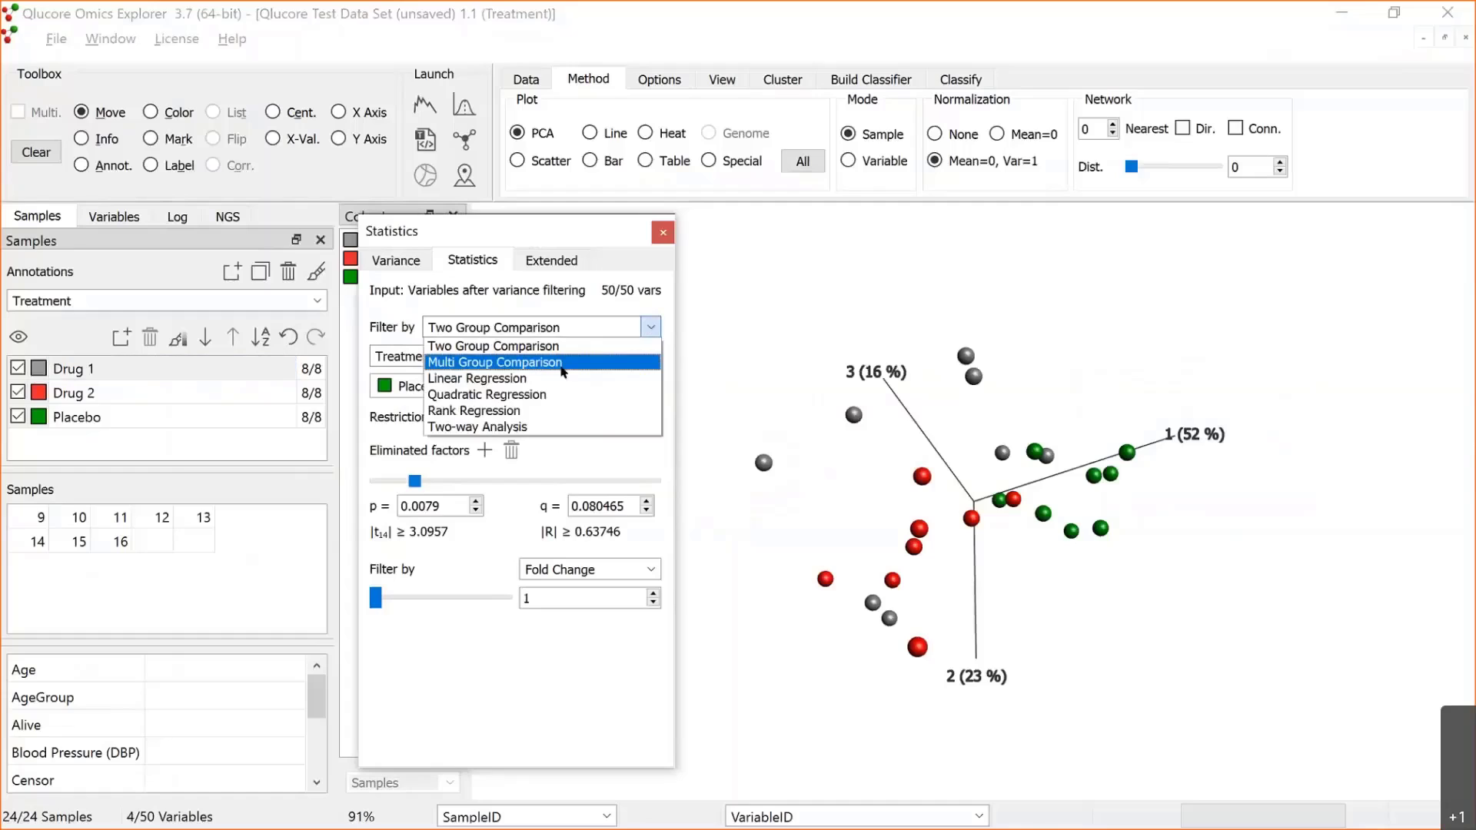
pyautogui.click(561, 368)
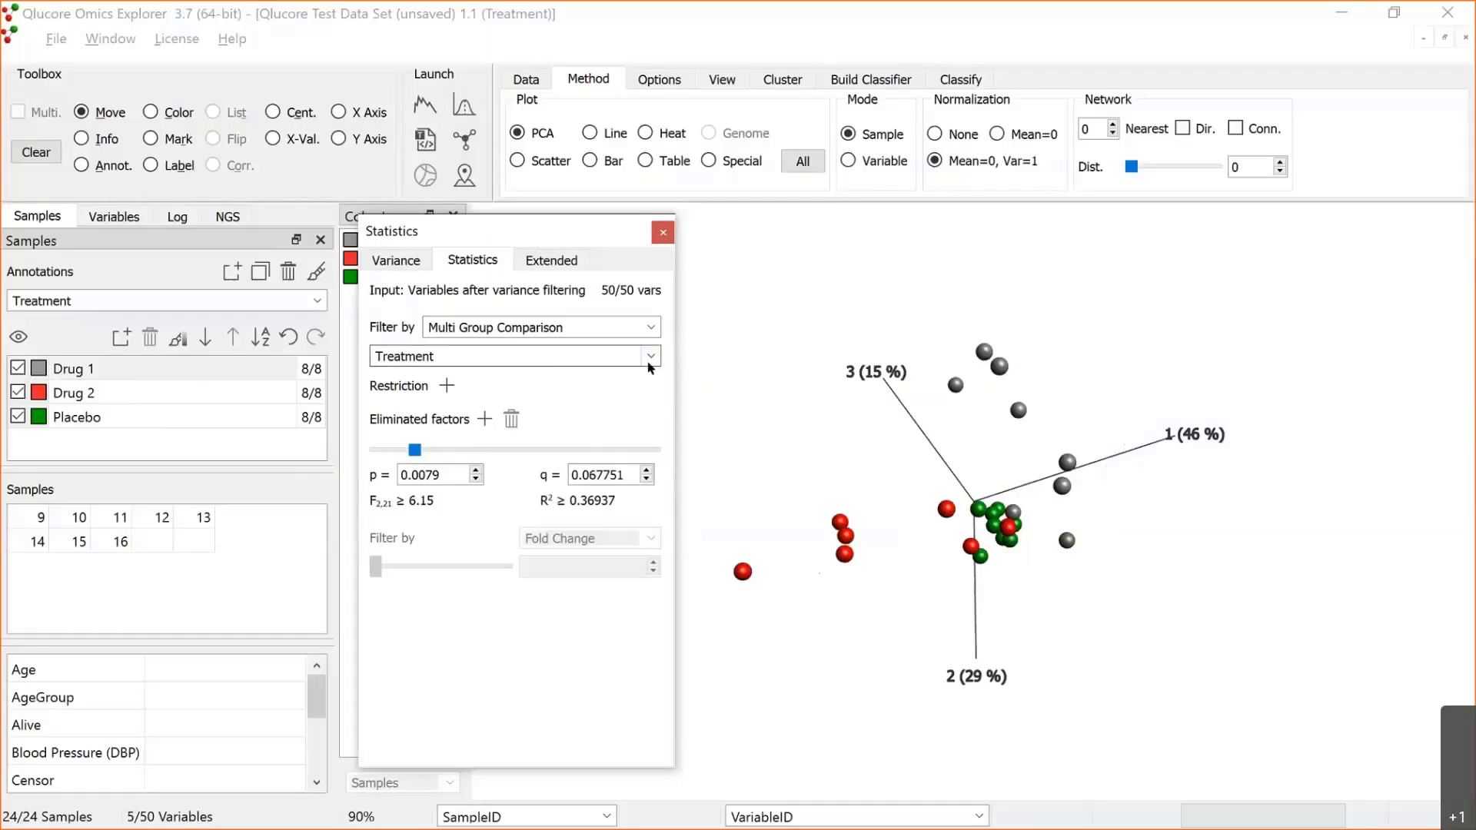
pyautogui.moveTo(414, 450)
pyautogui.mouseDown()
pyautogui.moveTo(389, 450)
pyautogui.moveTo(431, 450)
pyautogui.moveTo(409, 446)
pyautogui.mouseUp()
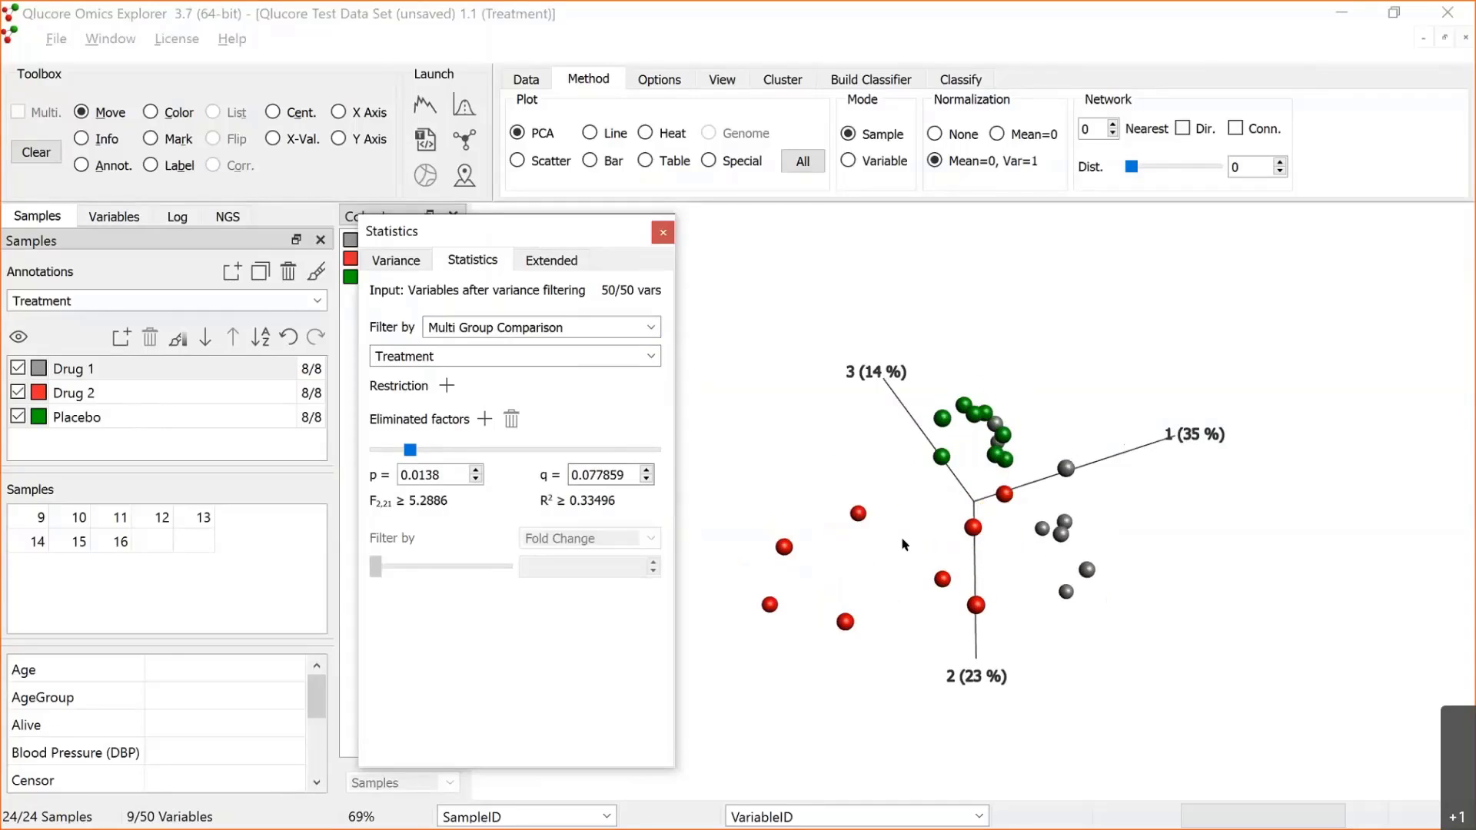
pyautogui.moveTo(907, 542); pyautogui.dragTo(1050, 444)
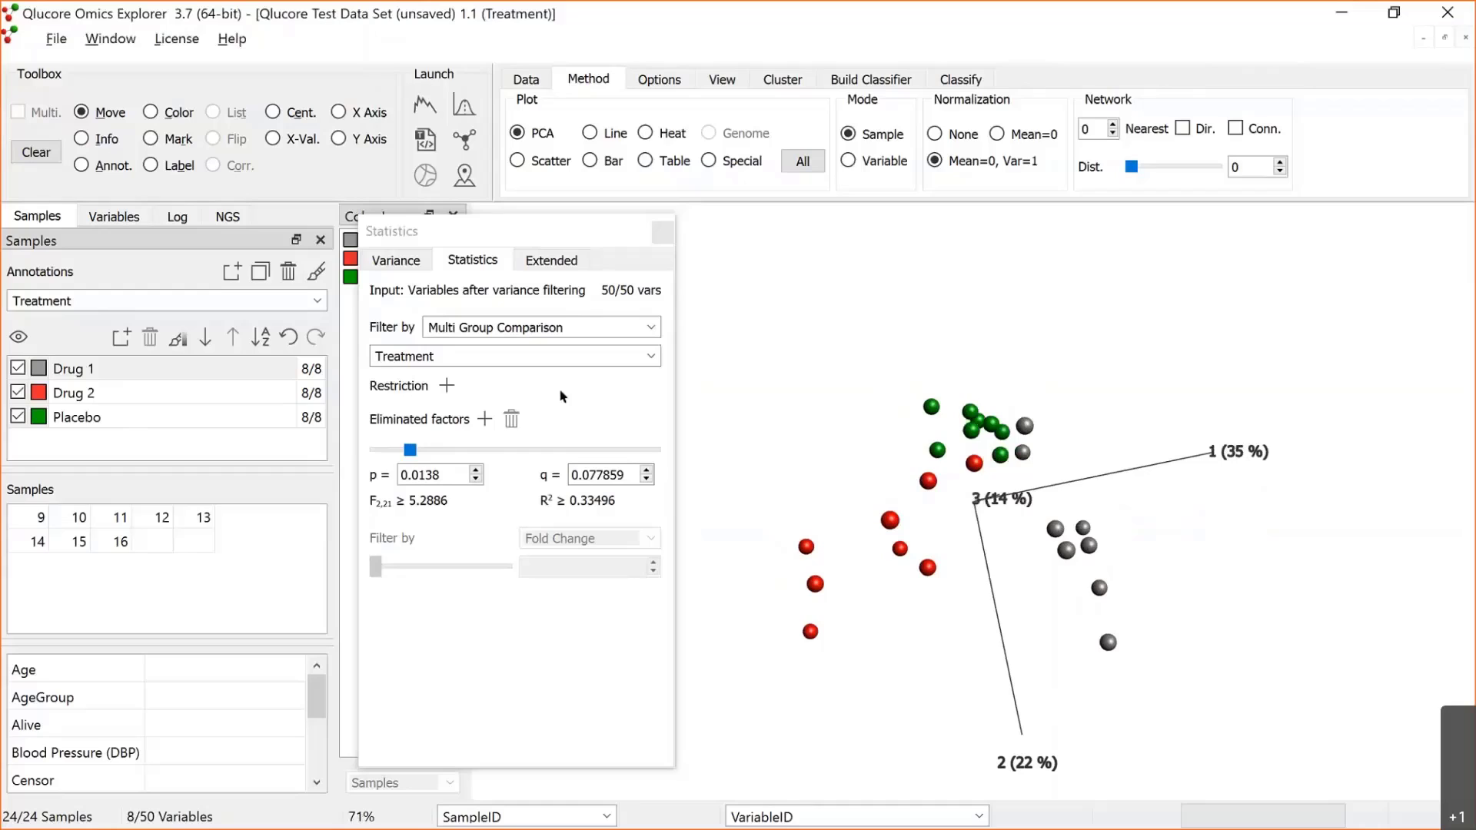
# Step: Restrict the multi group comparison to samples whose Sex is Female and examine the PCA plot from several angles
pyautogui.click(447, 386)
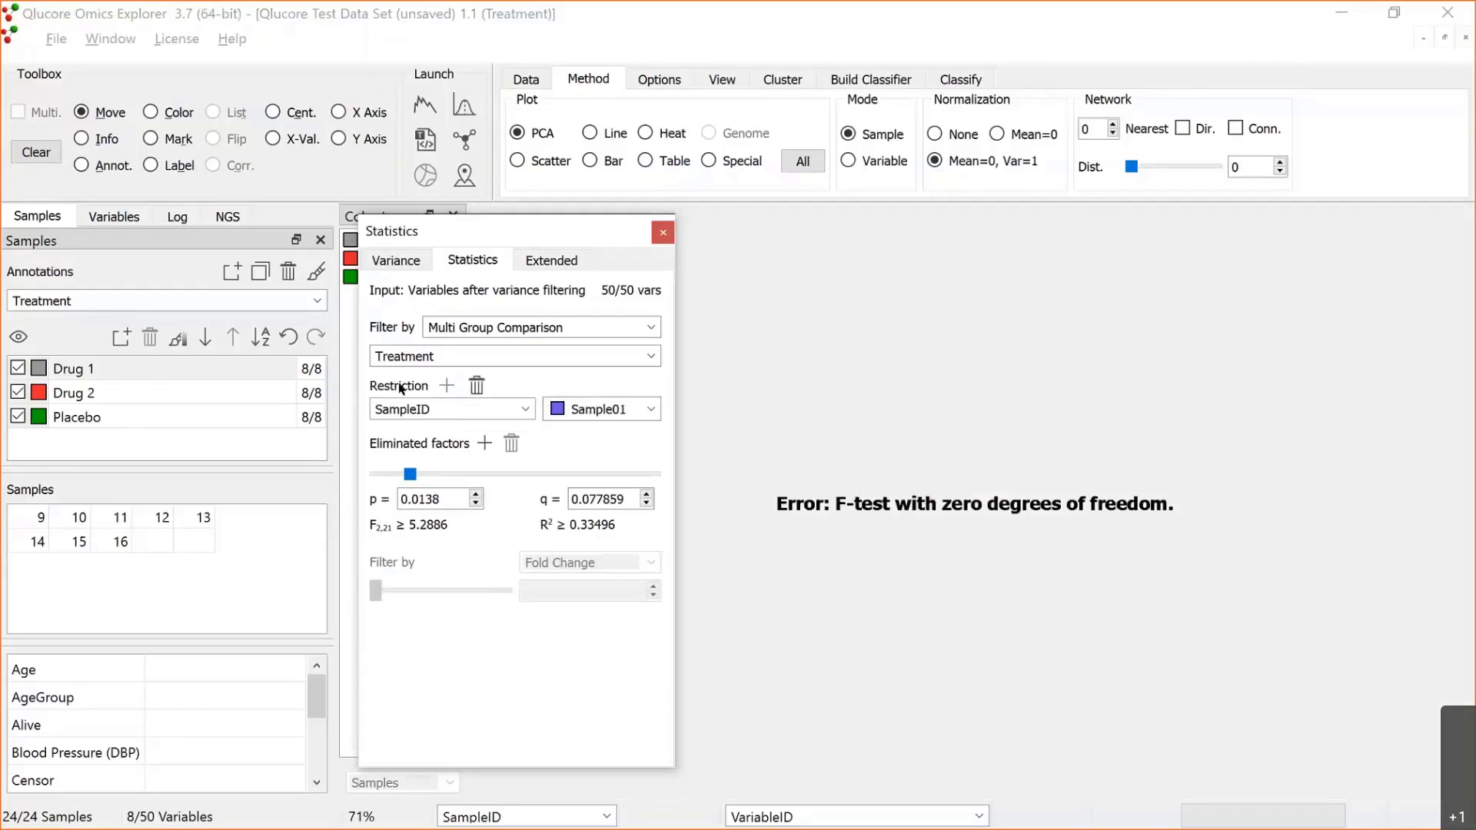
pyautogui.click(521, 410)
pyautogui.click(386, 557)
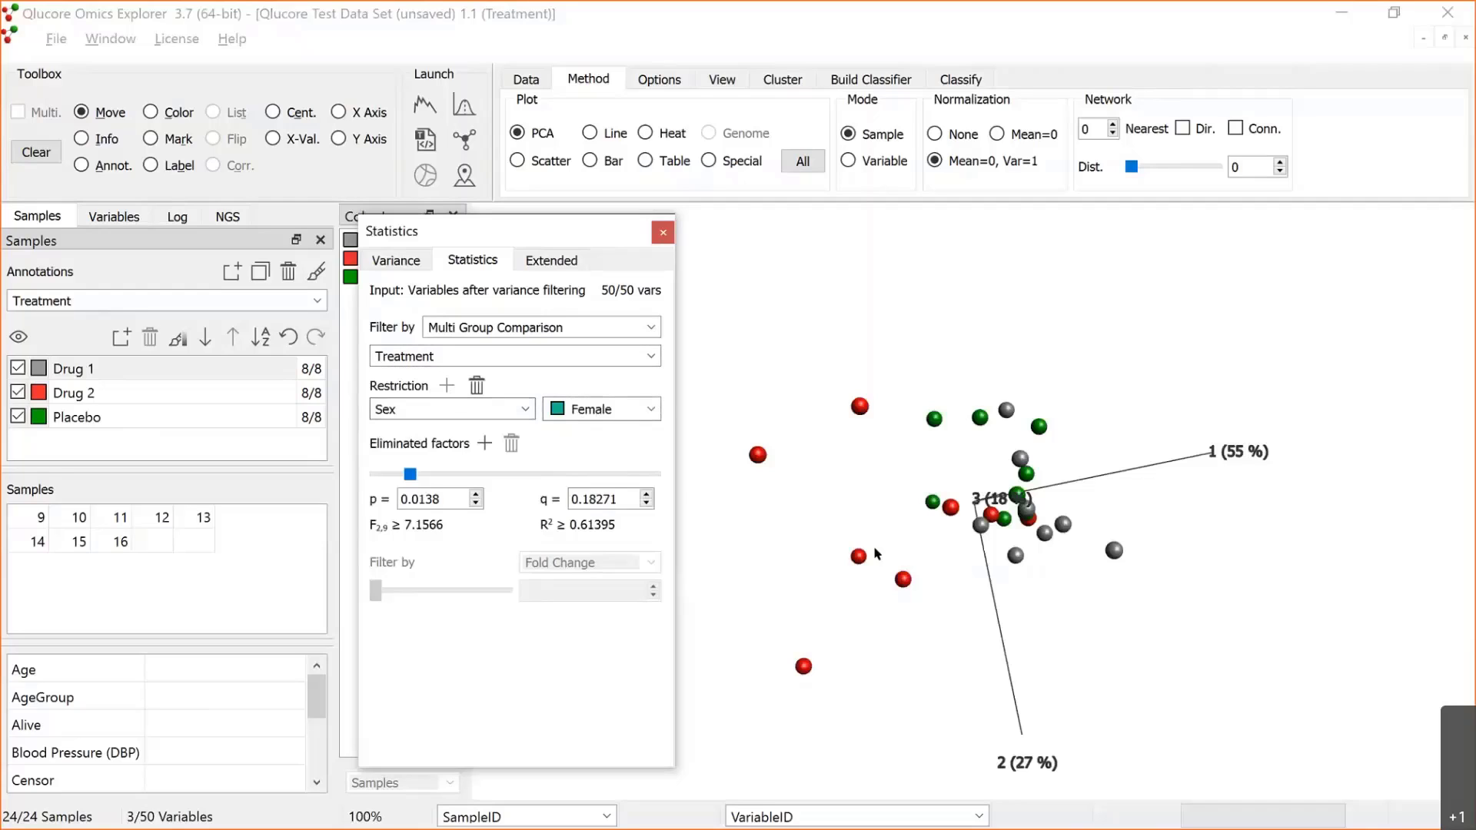
pyautogui.moveTo(959, 553); pyautogui.dragTo(963, 387)
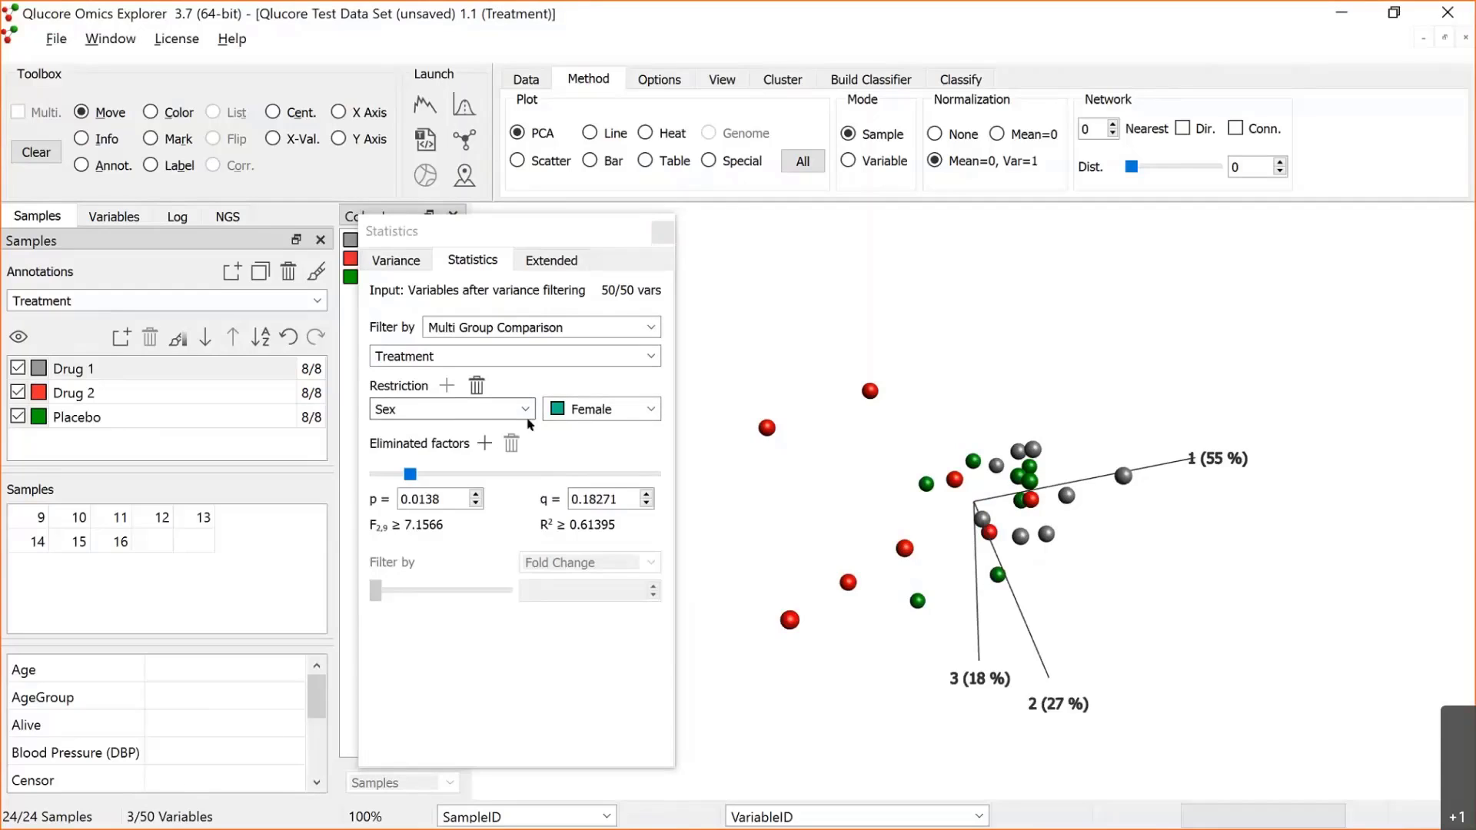
pyautogui.moveTo(953, 592); pyautogui.dragTo(1007, 500)
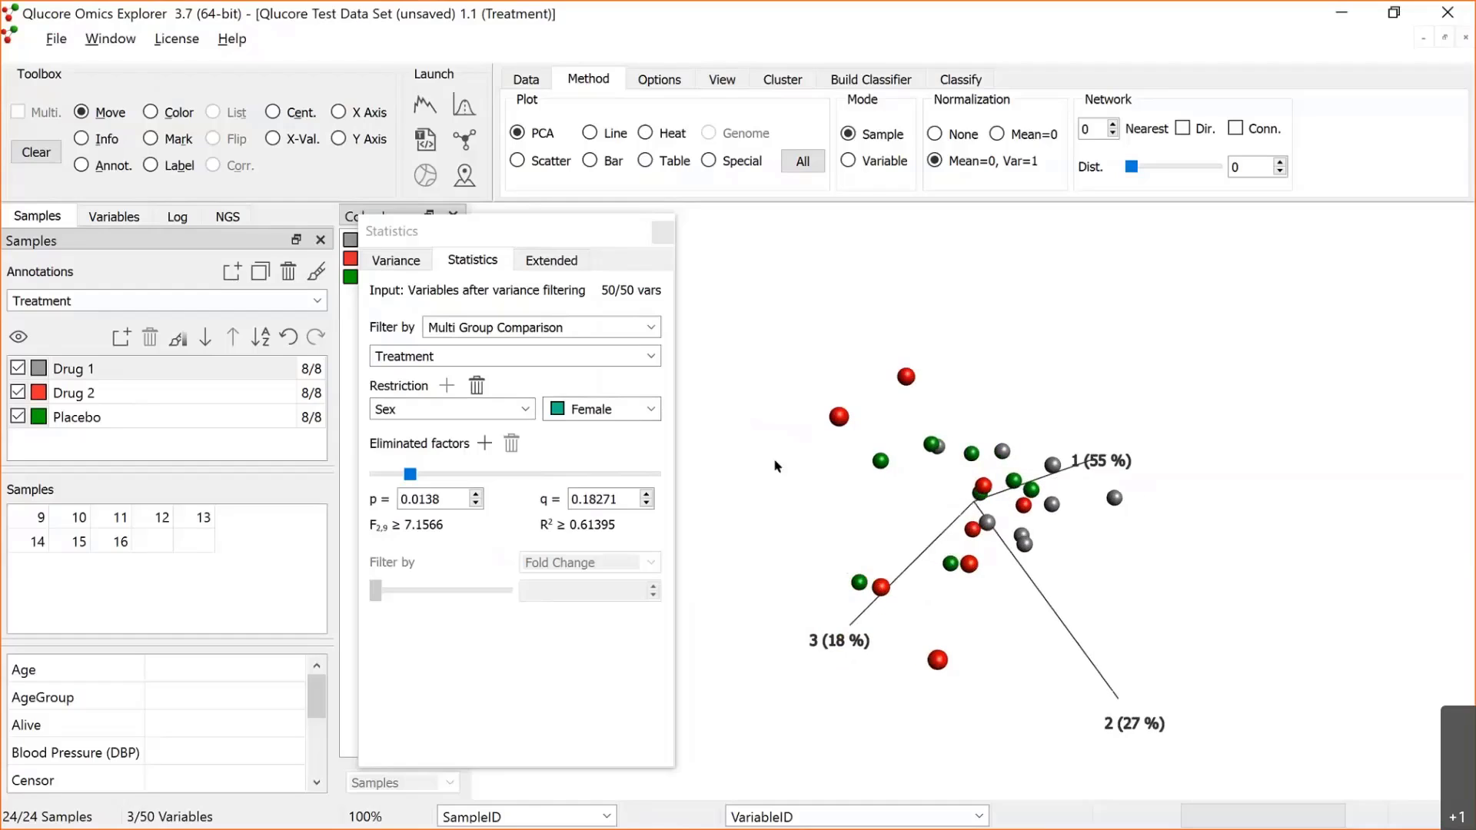
# Step: Mark the Female samples of the Sex annotation in the PCA plot and inspect their distribution
pyautogui.click(318, 301)
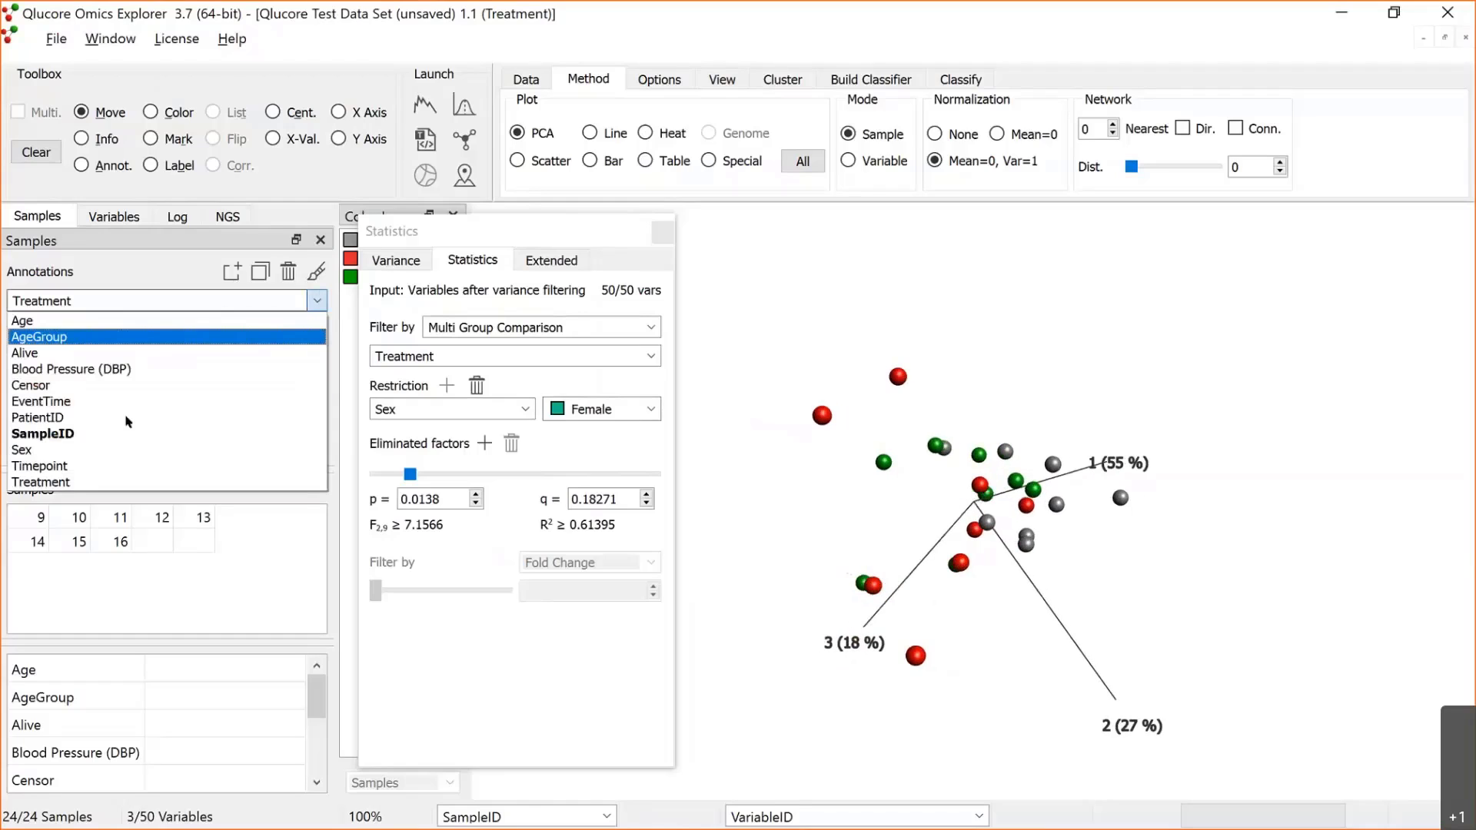
pyautogui.click(84, 451)
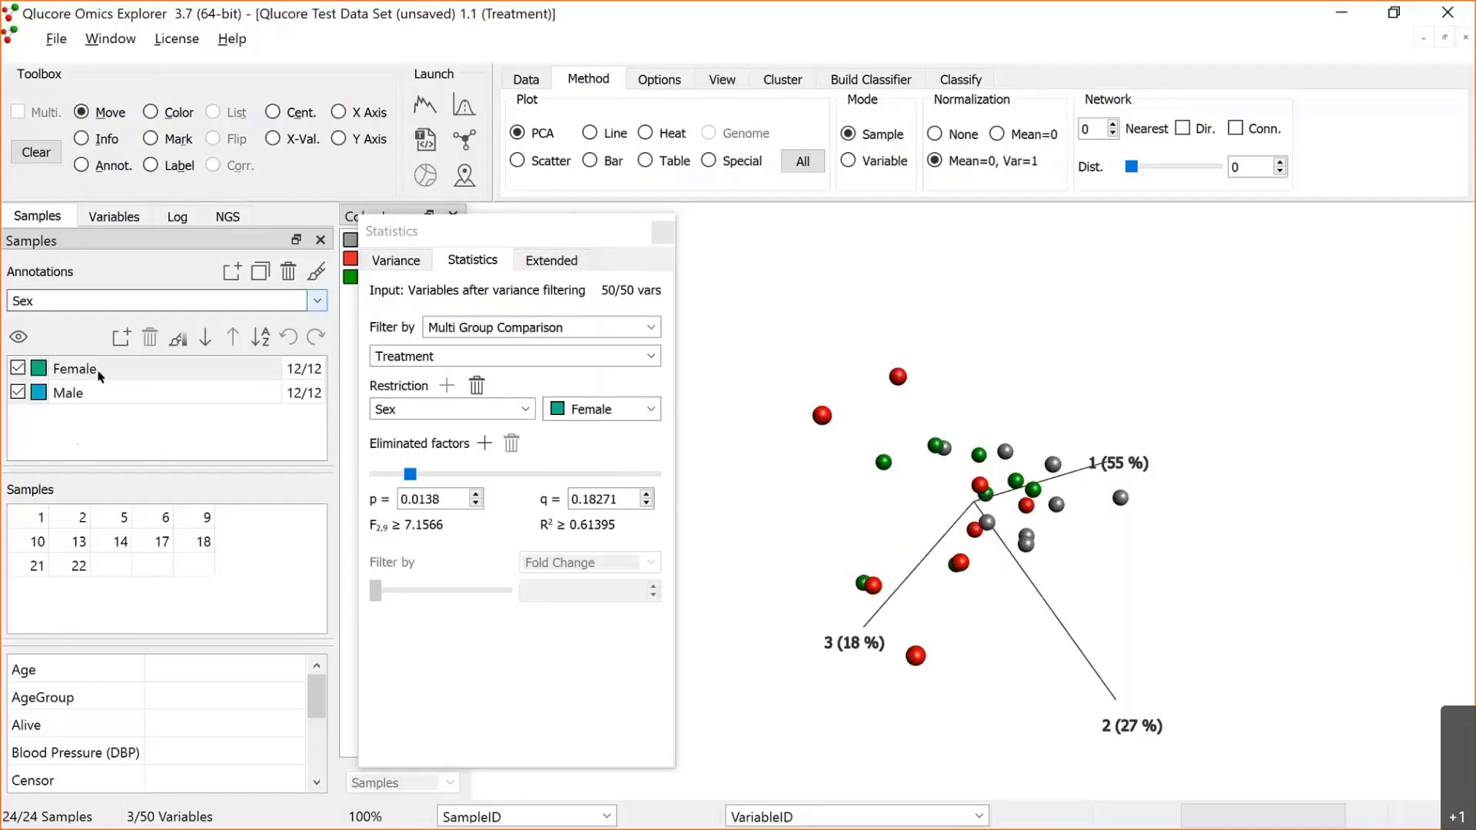
pyautogui.click(152, 140)
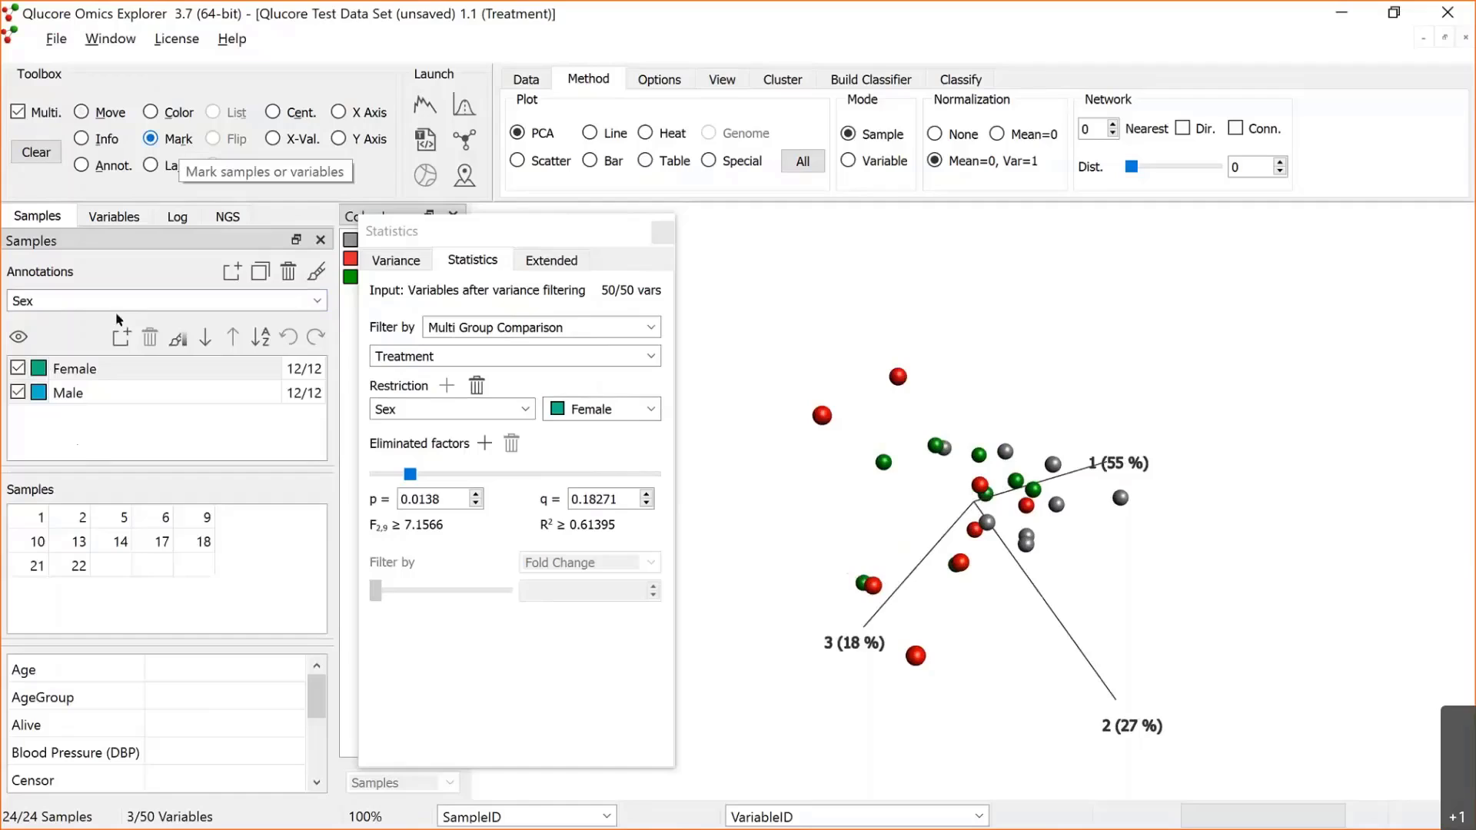
pyautogui.click(103, 368)
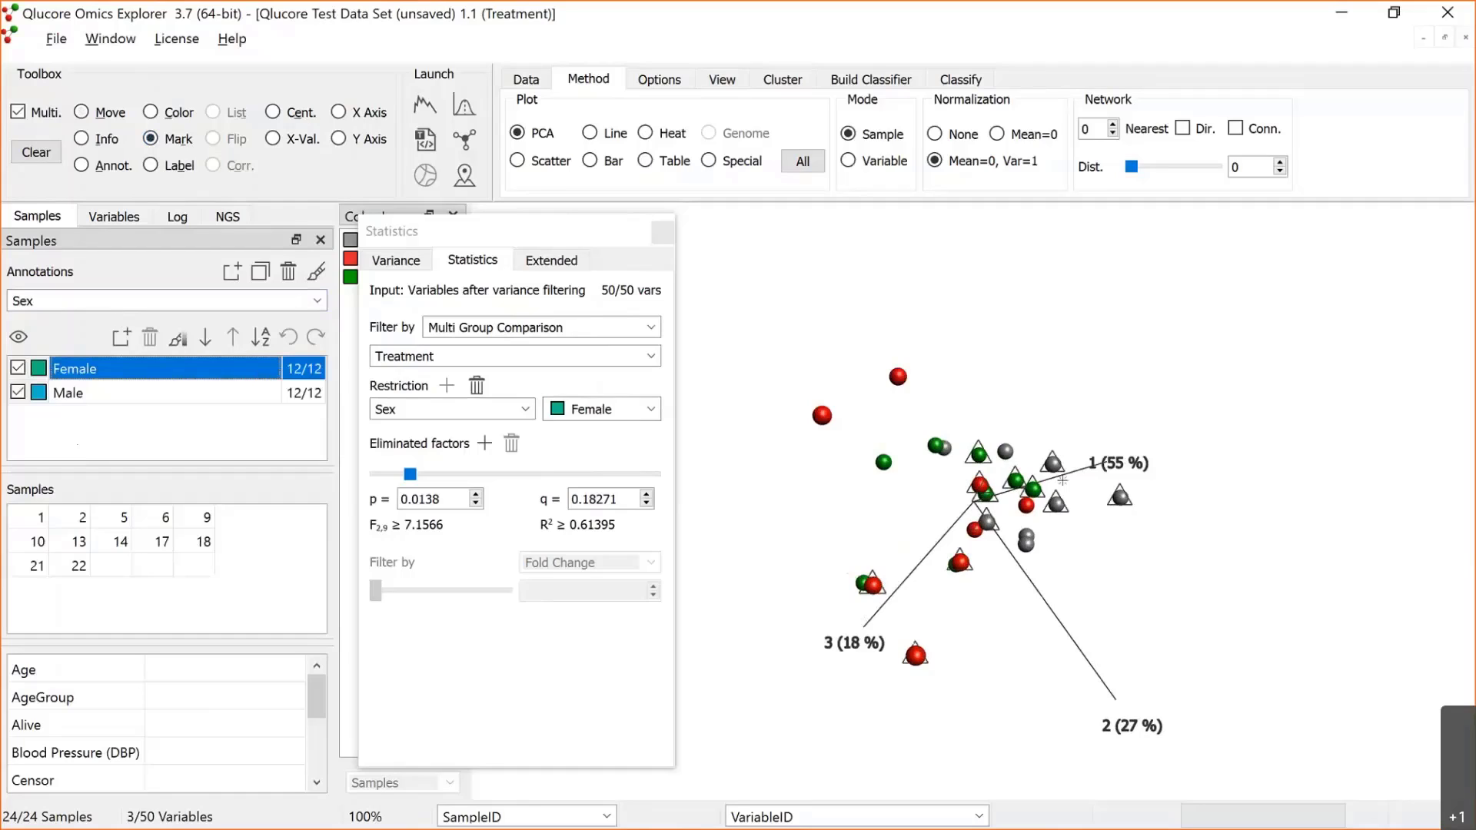
pyautogui.click(97, 115)
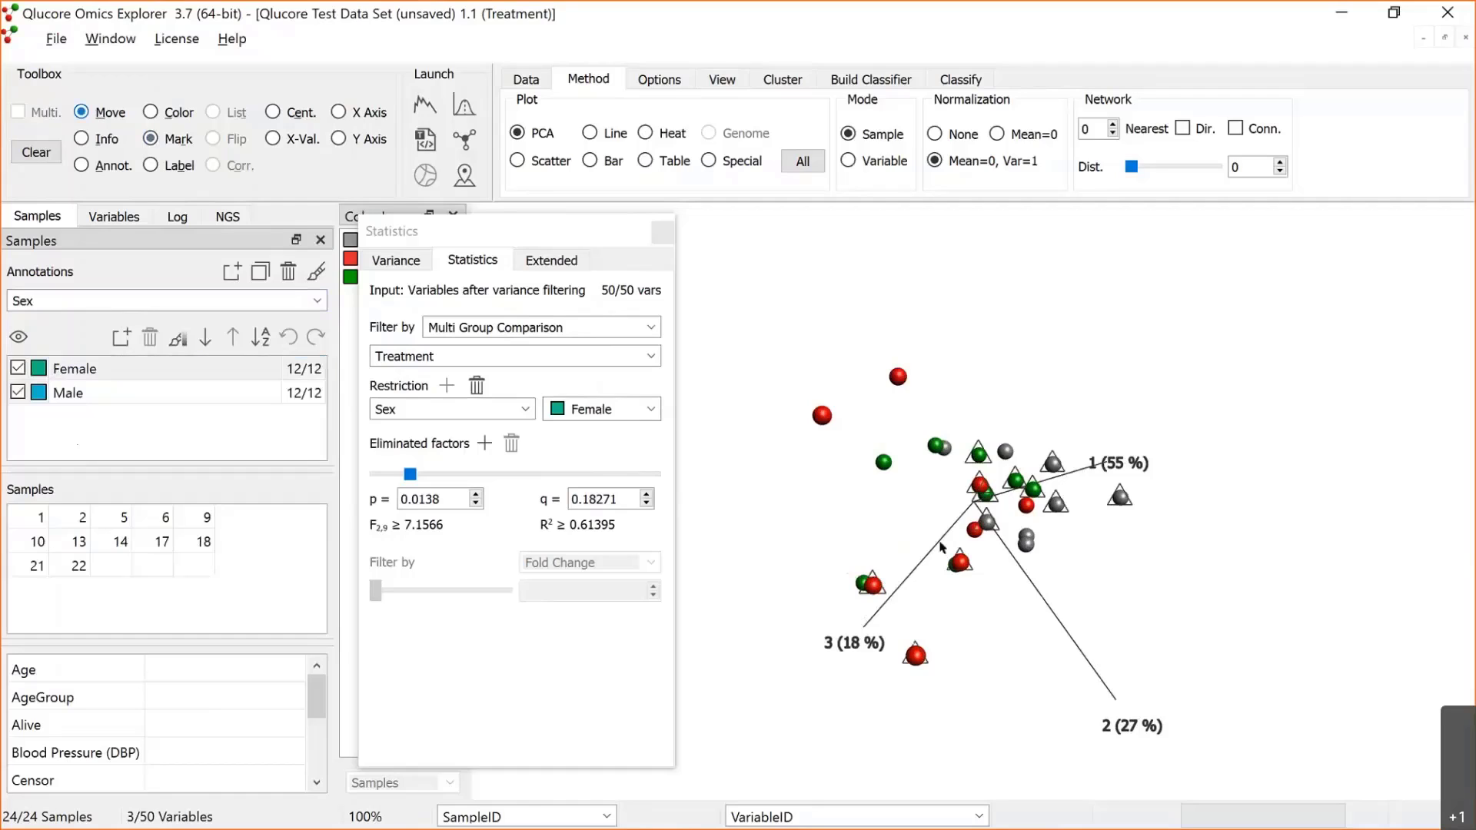
pyautogui.moveTo(941, 548); pyautogui.dragTo(981, 282)
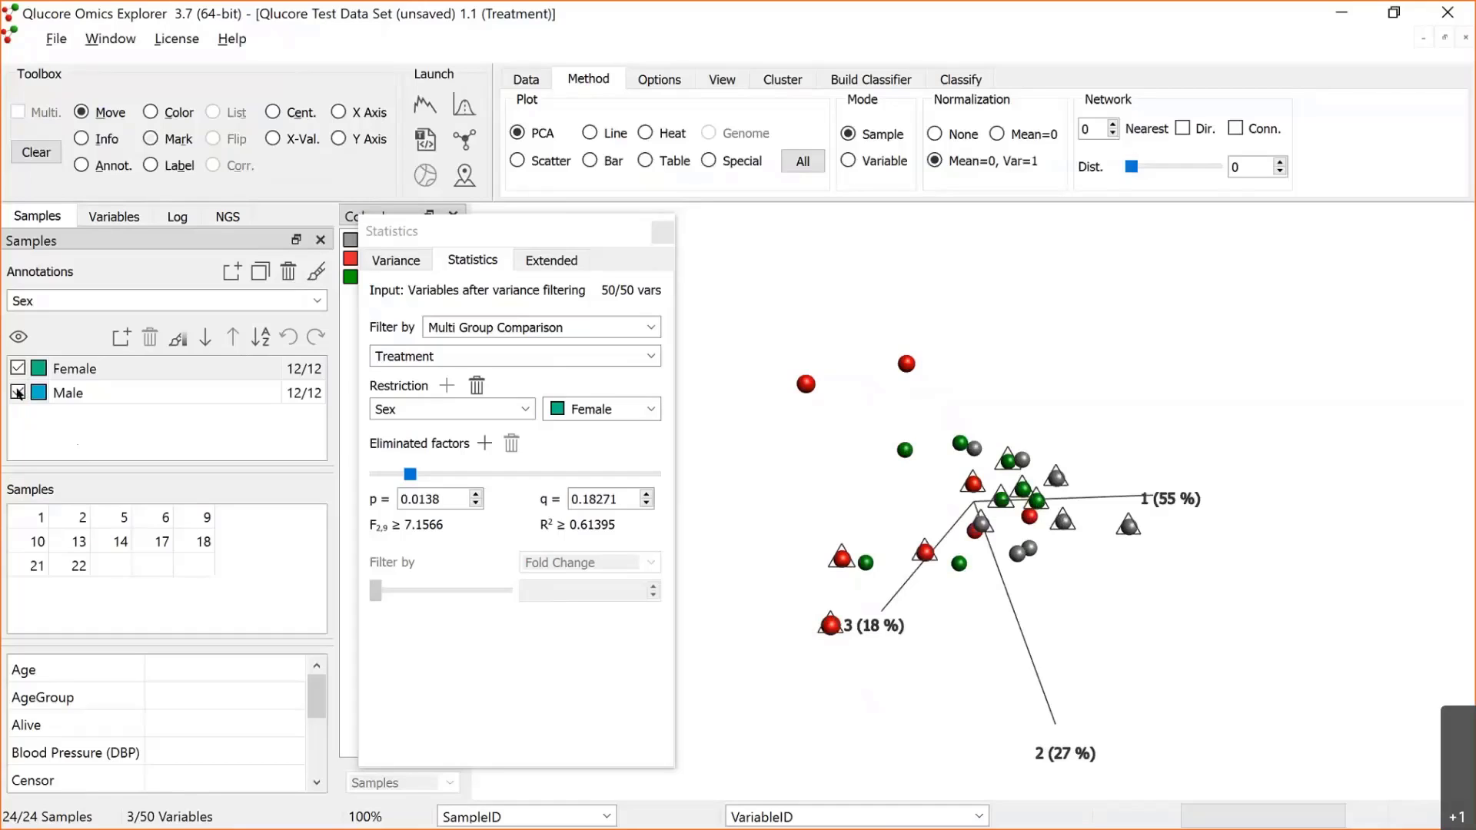
# Step: Exclude the Male samples to examine the female-only PCA plot, and include them again
pyautogui.click(17, 392)
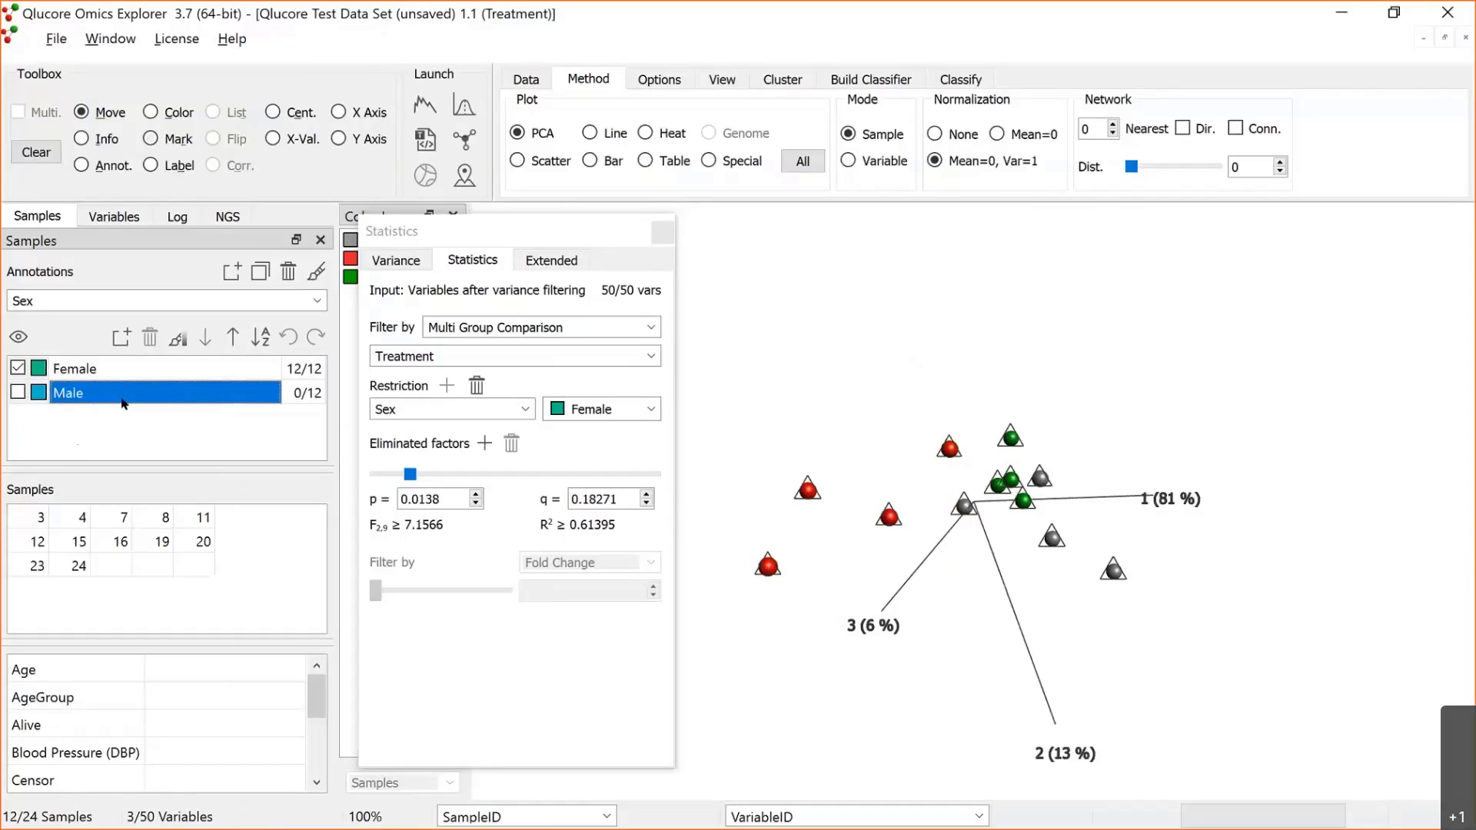
pyautogui.moveTo(964, 588); pyautogui.dragTo(693, 471)
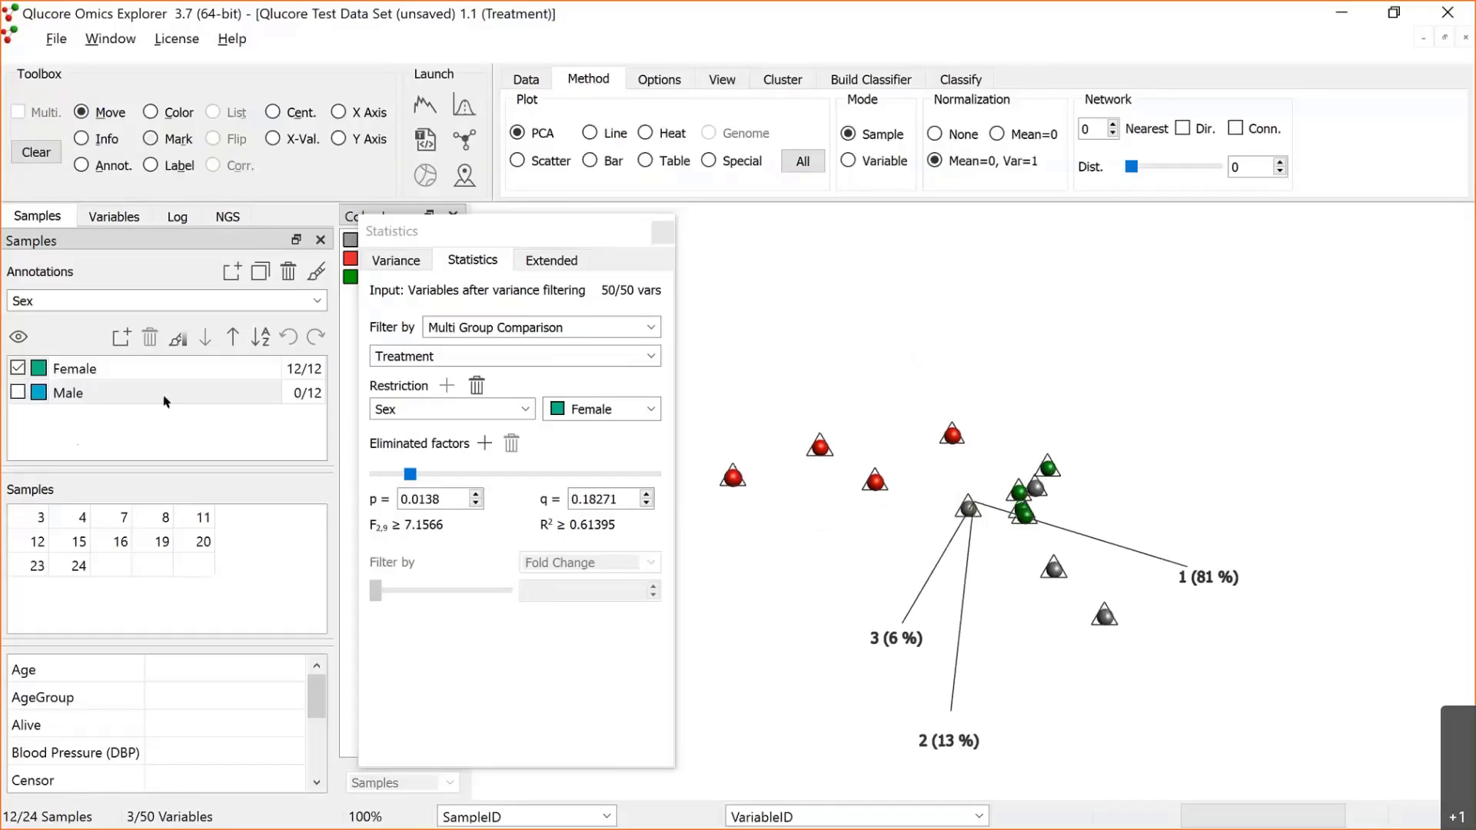
pyautogui.click(17, 393)
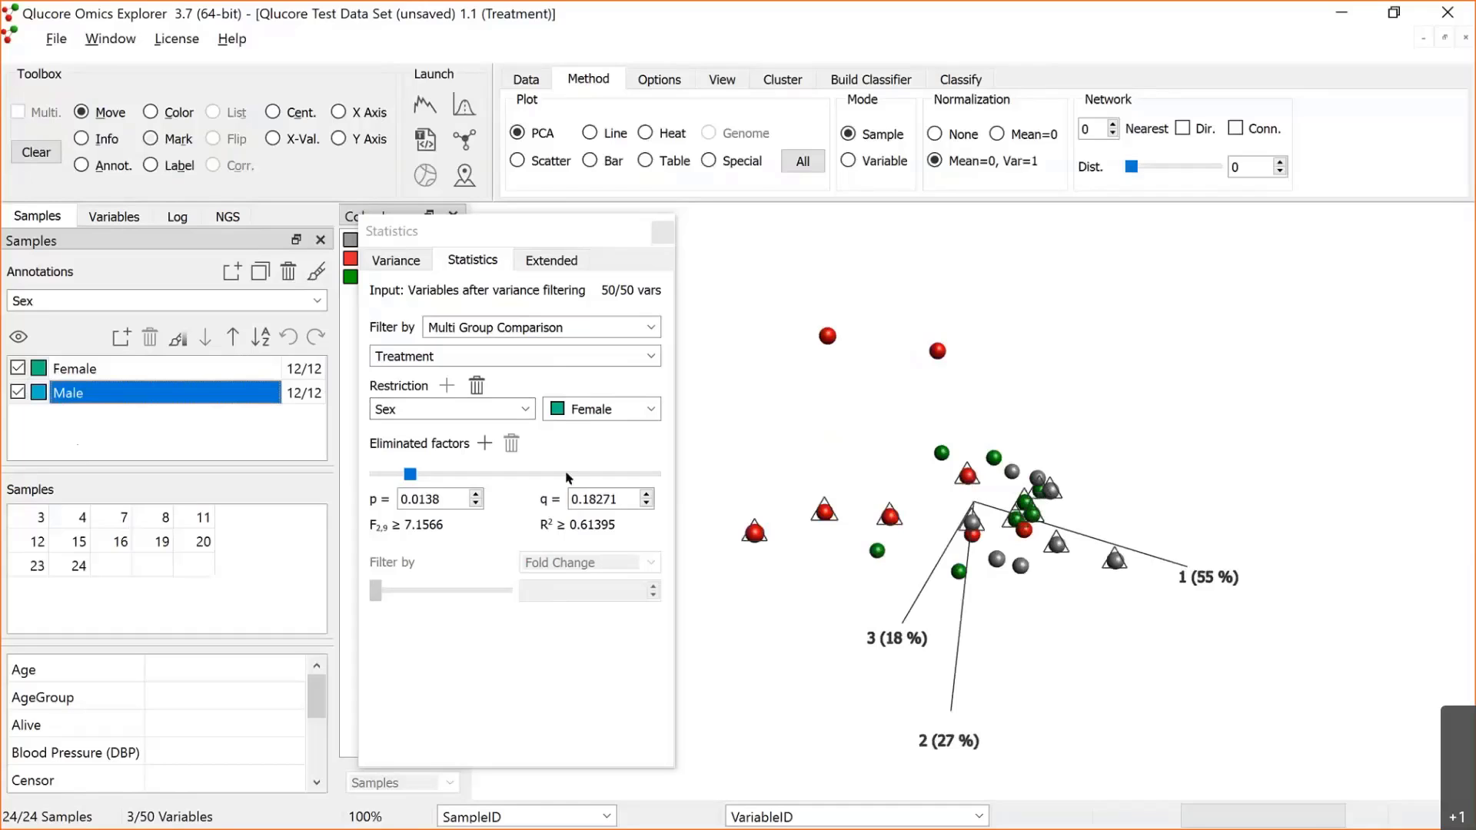
# Step: Switch to the PowerPoint slide show and advance to the Two-way analysis slide
pyautogui.hotkey('alt', 'Tab')
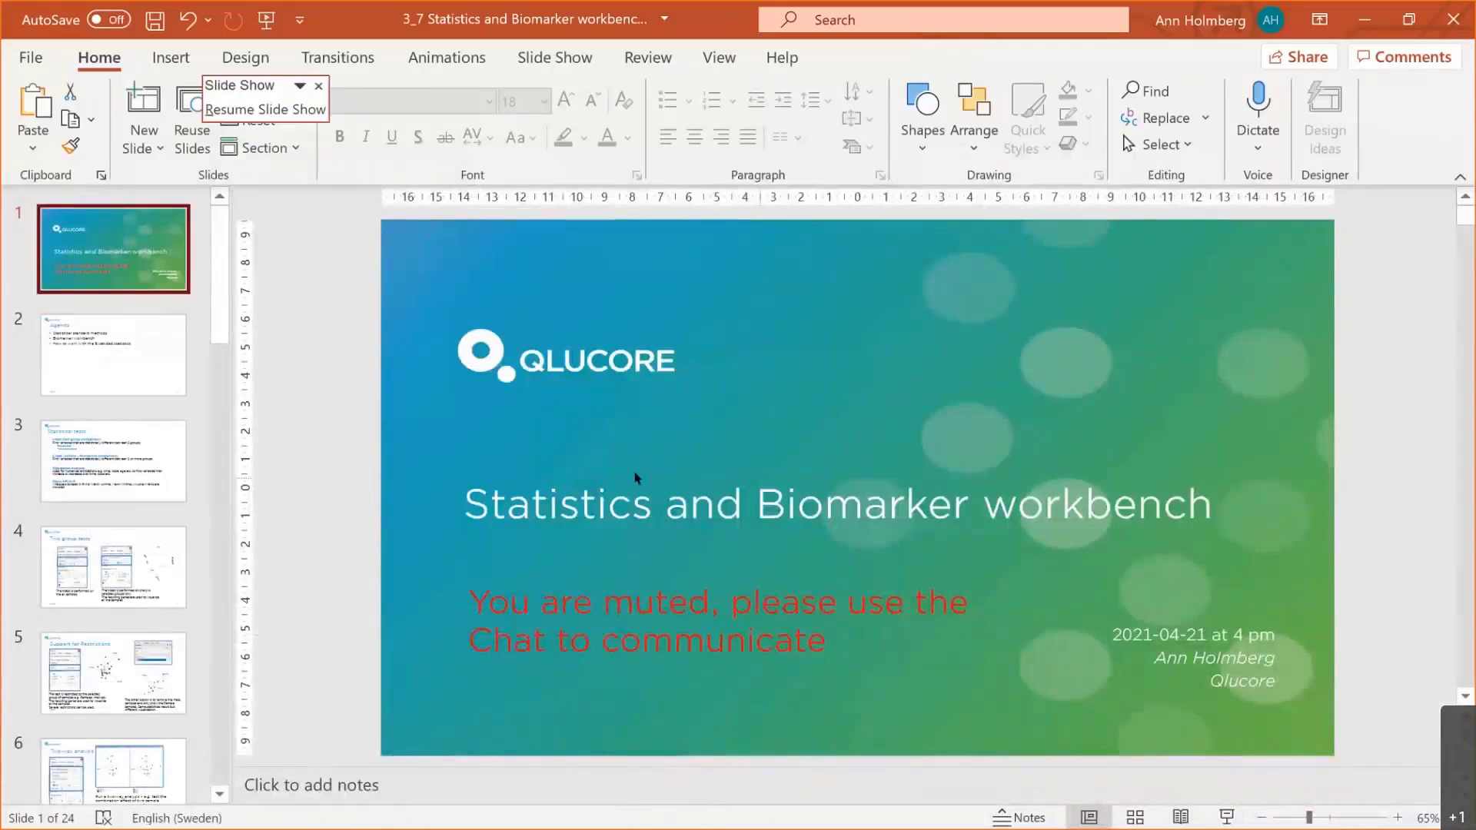
pyautogui.hotkey('alt', 'Tab')
pyautogui.press('Tab')
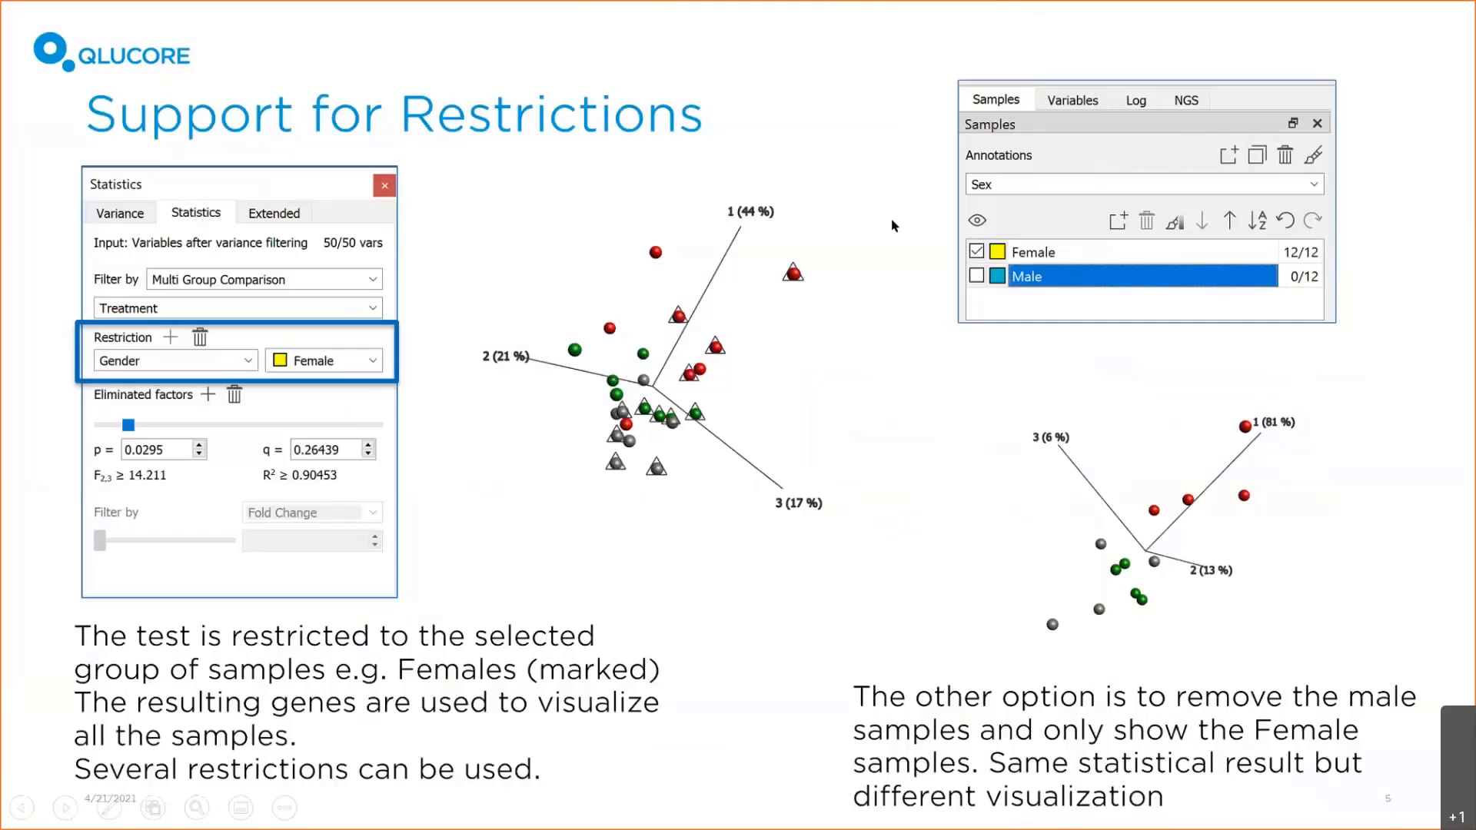
pyautogui.click(869, 167)
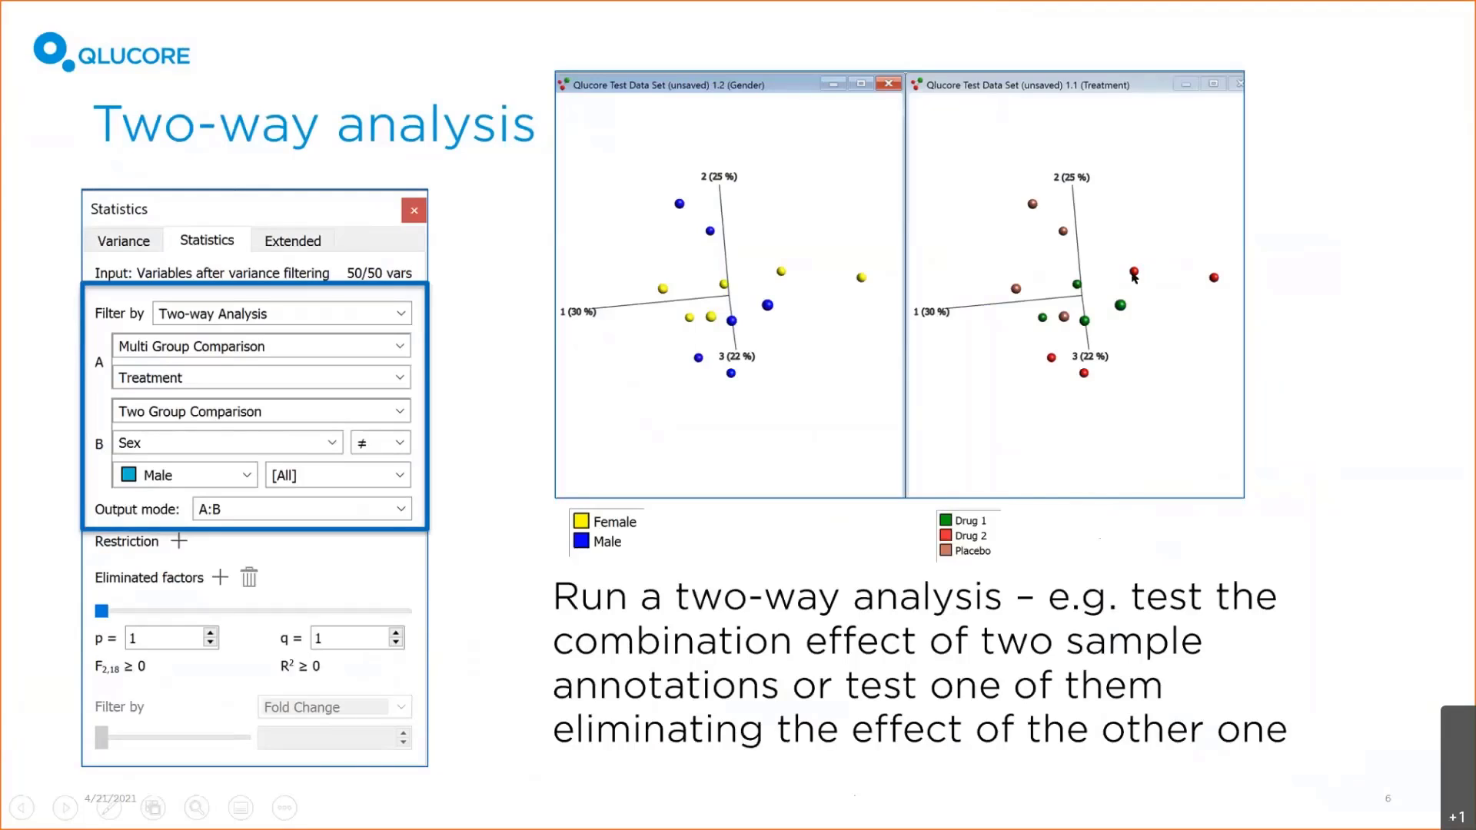
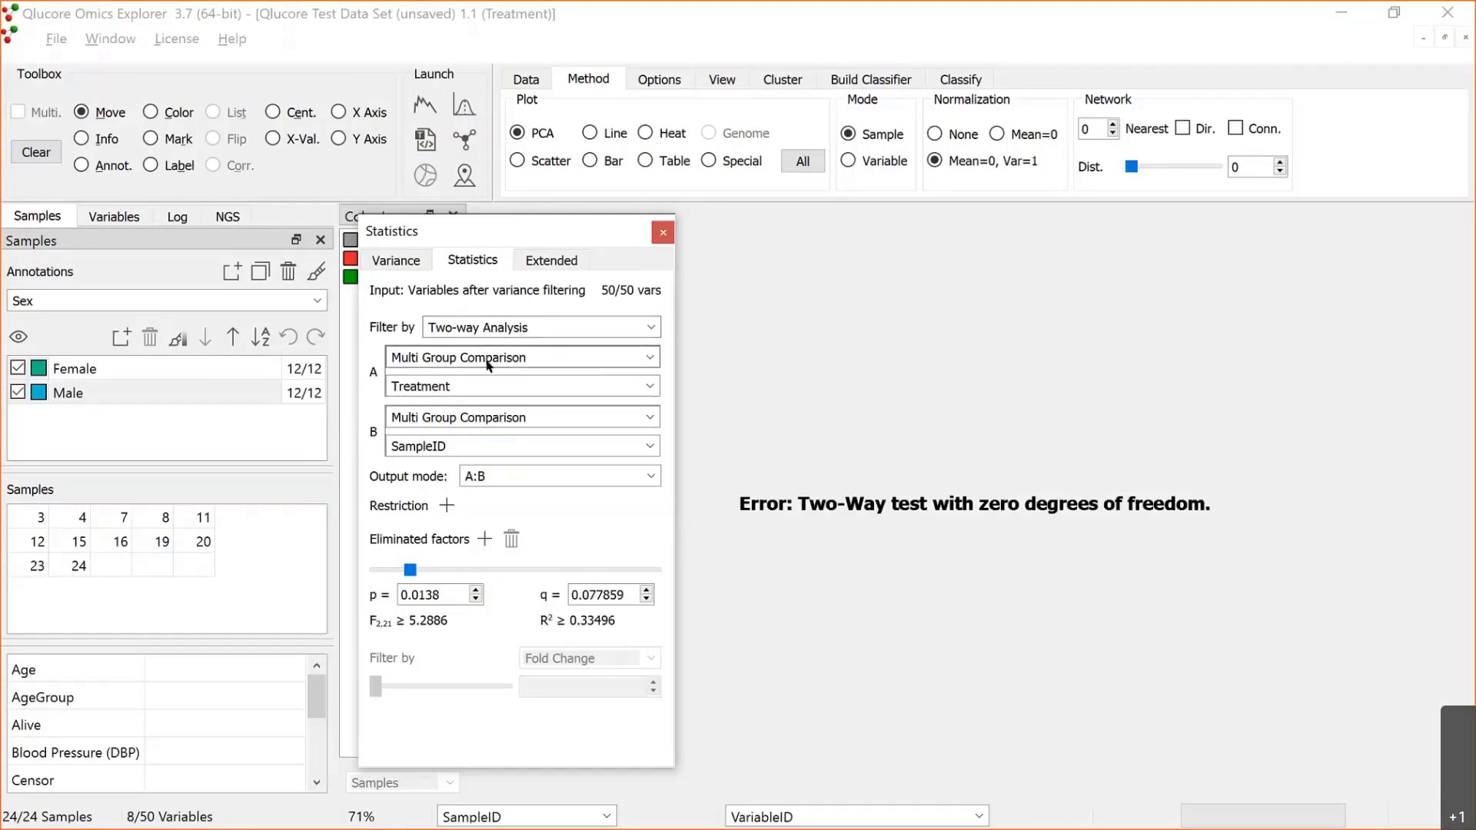
# Step: Set factor B of the two-way analysis to Timepoint and list the Timepoint annotation's sample groups, selecting Post-treatment
pyautogui.click(631, 448)
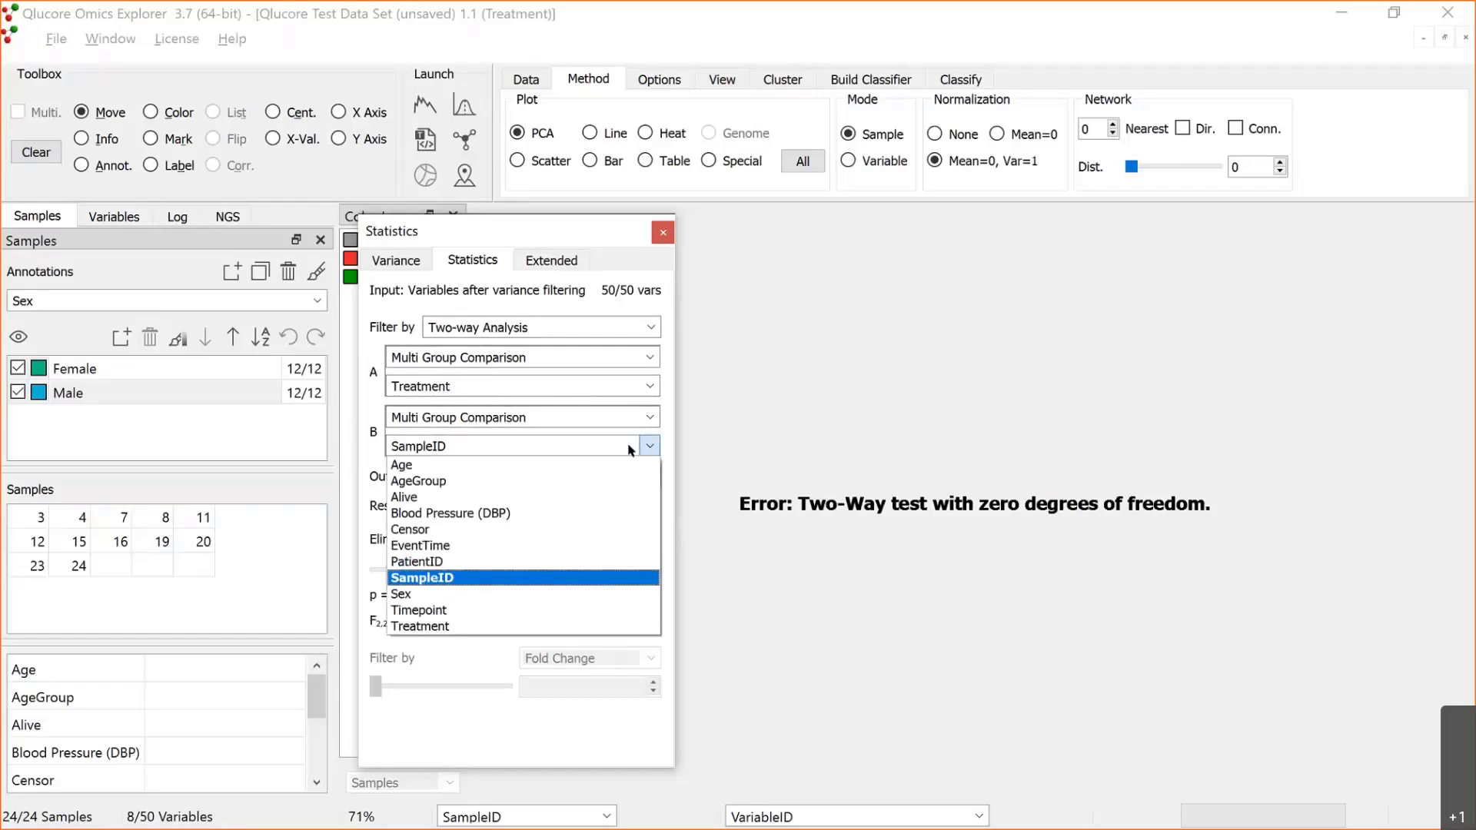
pyautogui.click(432, 612)
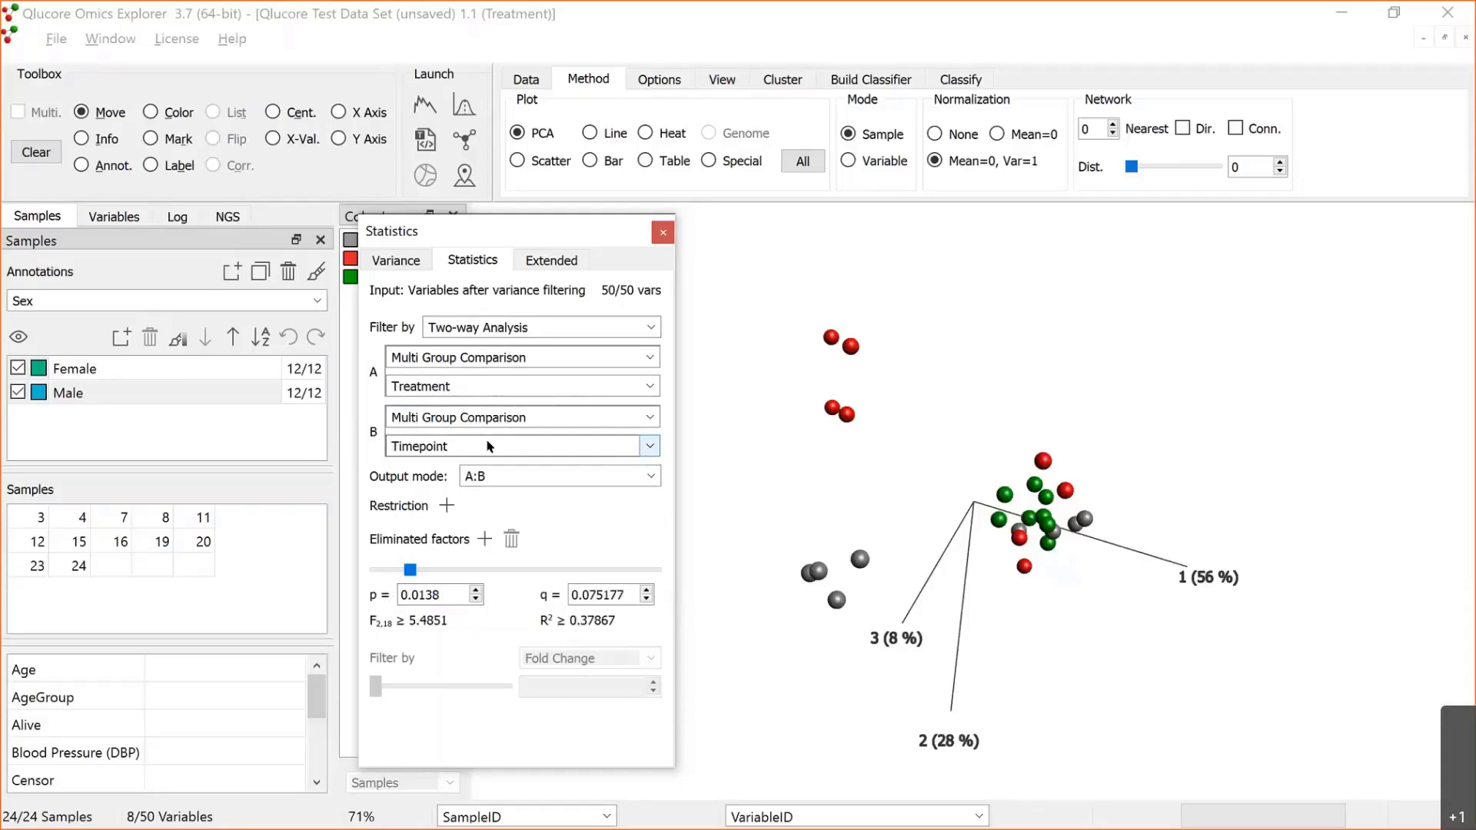
pyautogui.click(317, 301)
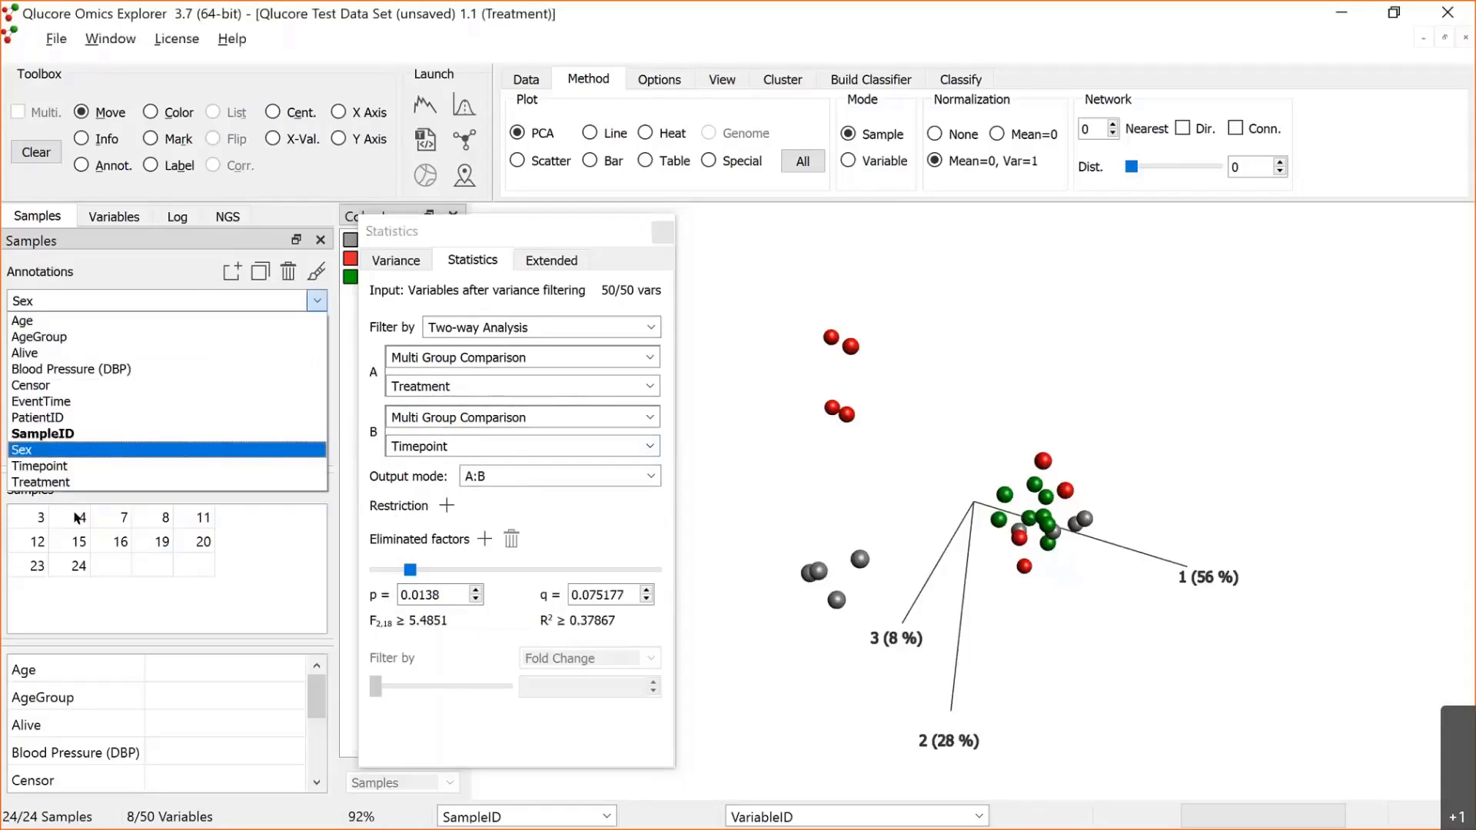
pyautogui.click(81, 466)
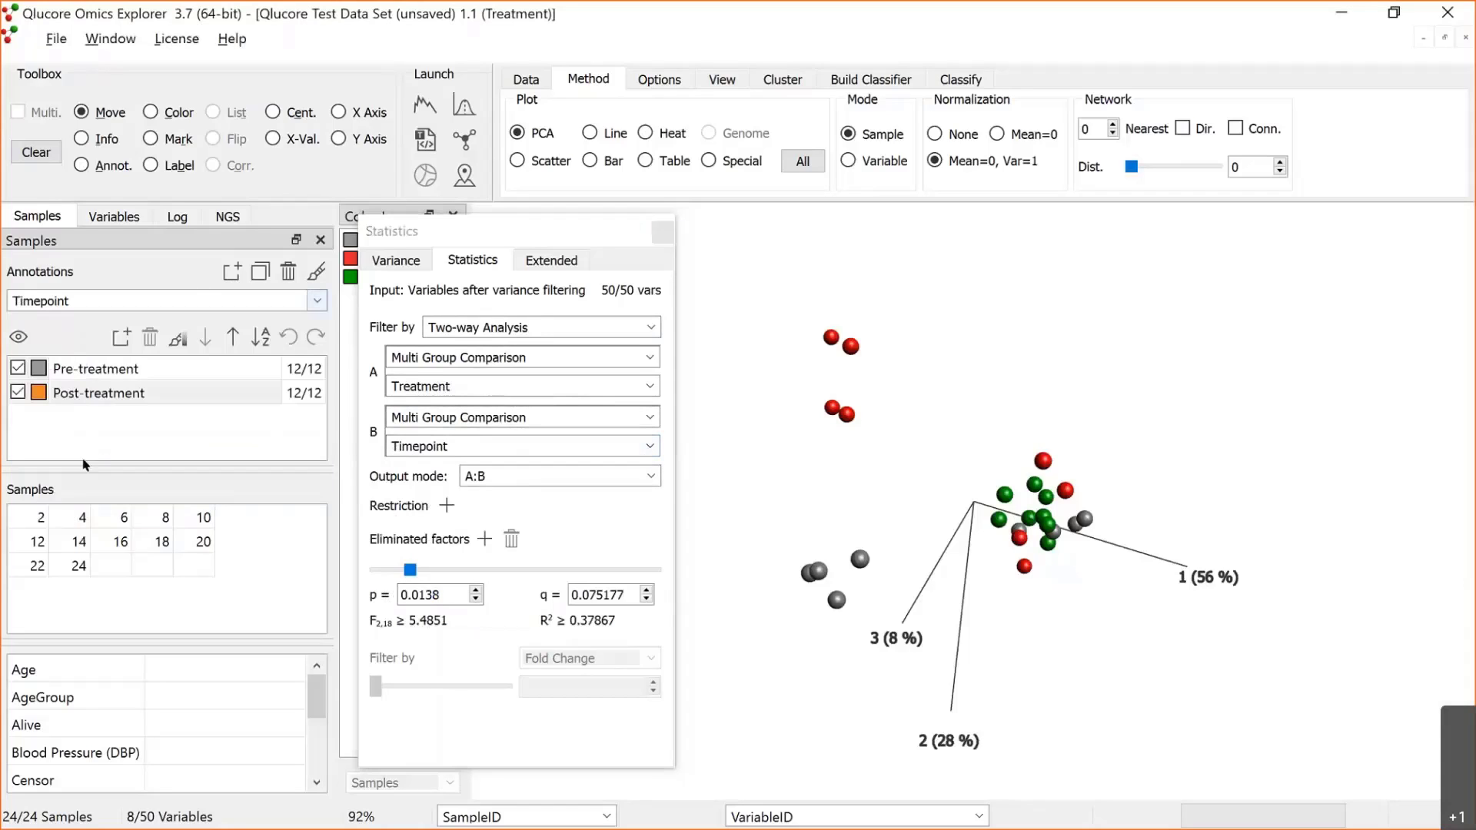
pyautogui.click(98, 398)
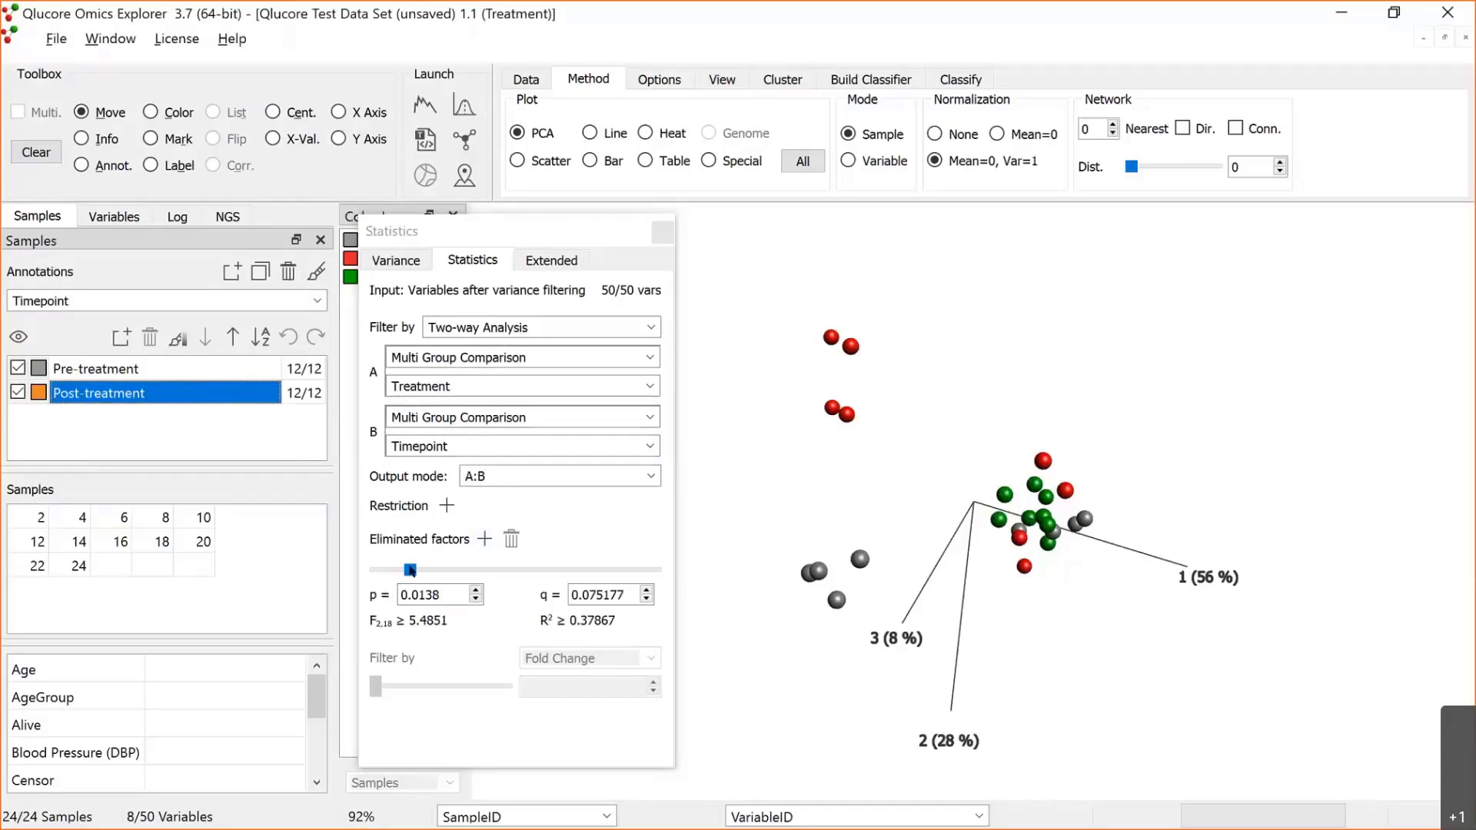
# Step: Relax the two-way test's p-value cutoff to 0.45 and examine the PCA plot from several angles
pyautogui.moveTo(410, 570)
pyautogui.mouseDown()
pyautogui.moveTo(367, 570)
pyautogui.moveTo(382, 570)
pyautogui.mouseUp()
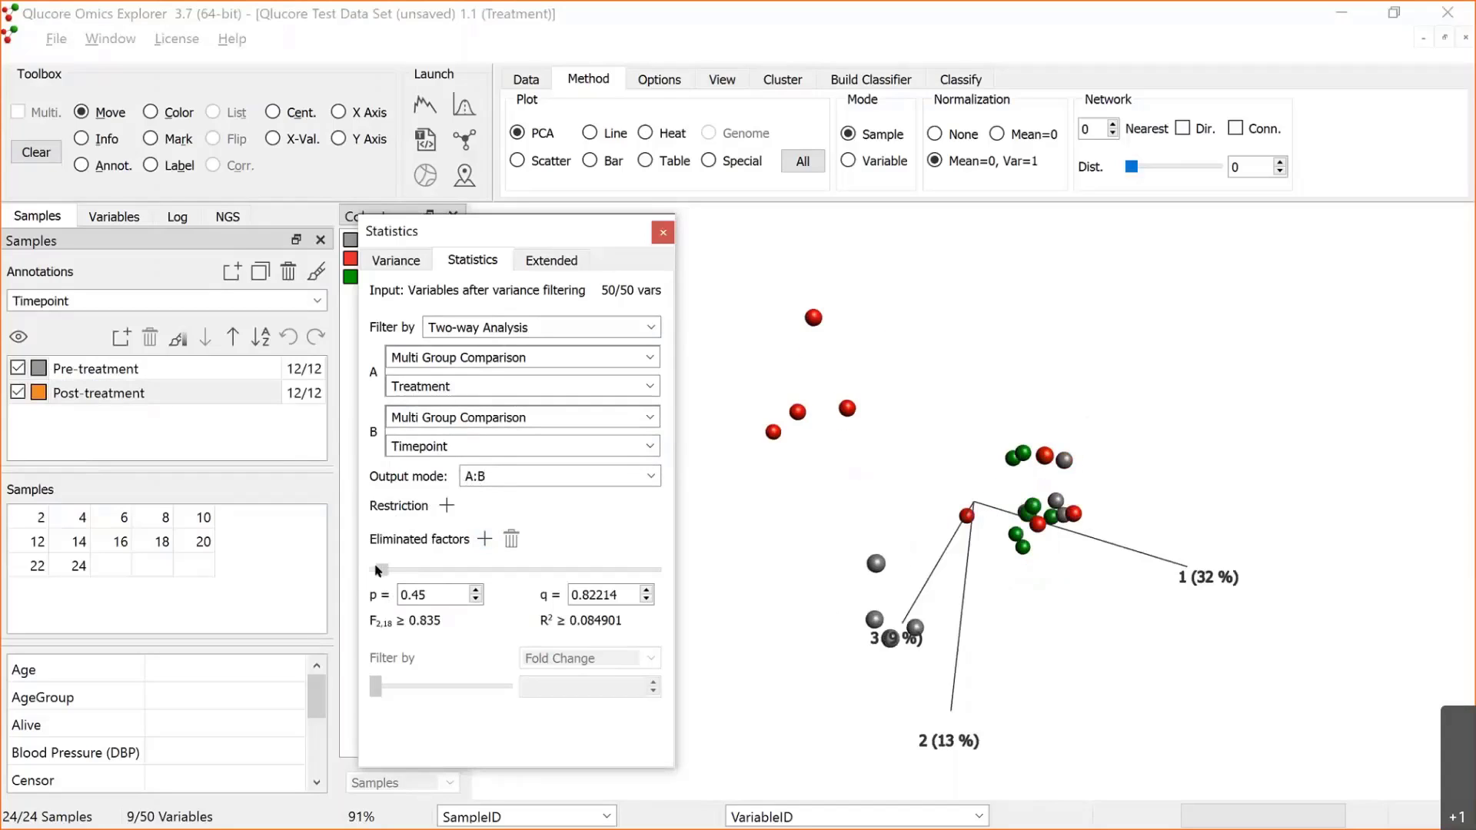
pyautogui.moveTo(1005, 425); pyautogui.dragTo(1019, 432)
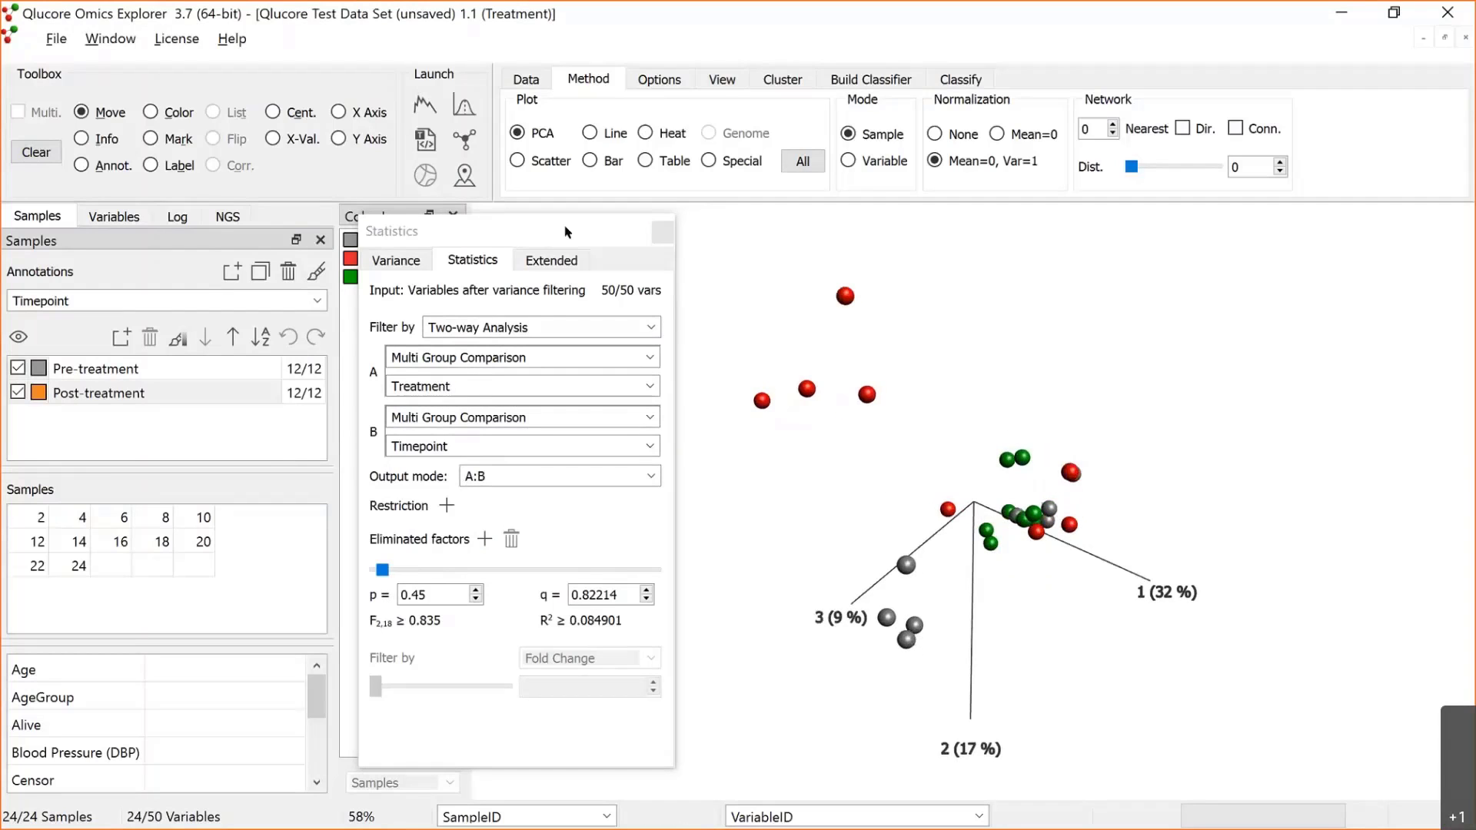
pyautogui.moveTo(604, 231); pyautogui.dragTo(577, 332)
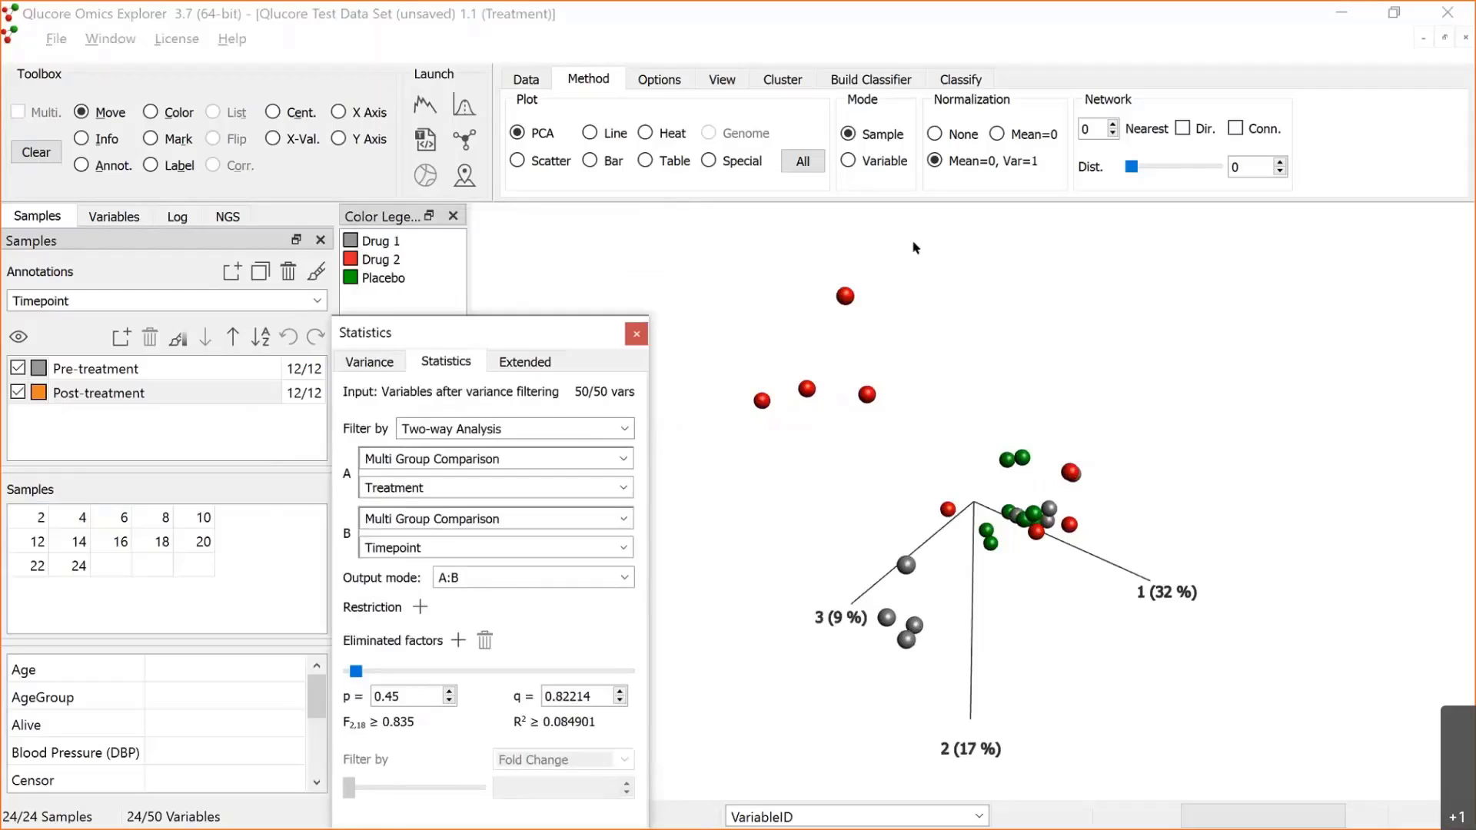
pyautogui.moveTo(944, 493); pyautogui.dragTo(964, 379)
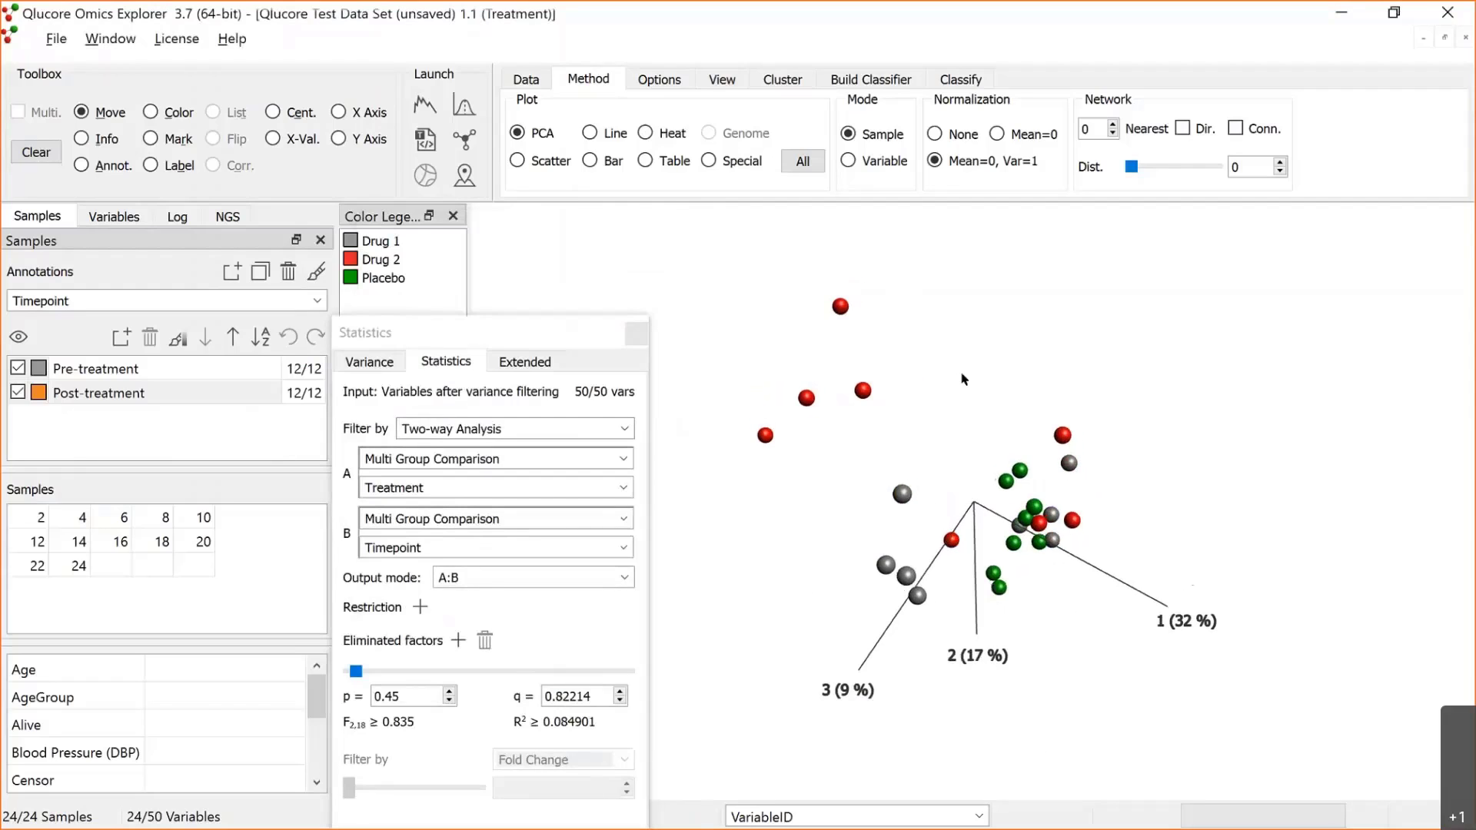
# Step: Open a new plot of the data set beside the Treatment plot and select the Timepoint annotation for it
pyautogui.rightClick(963, 378)
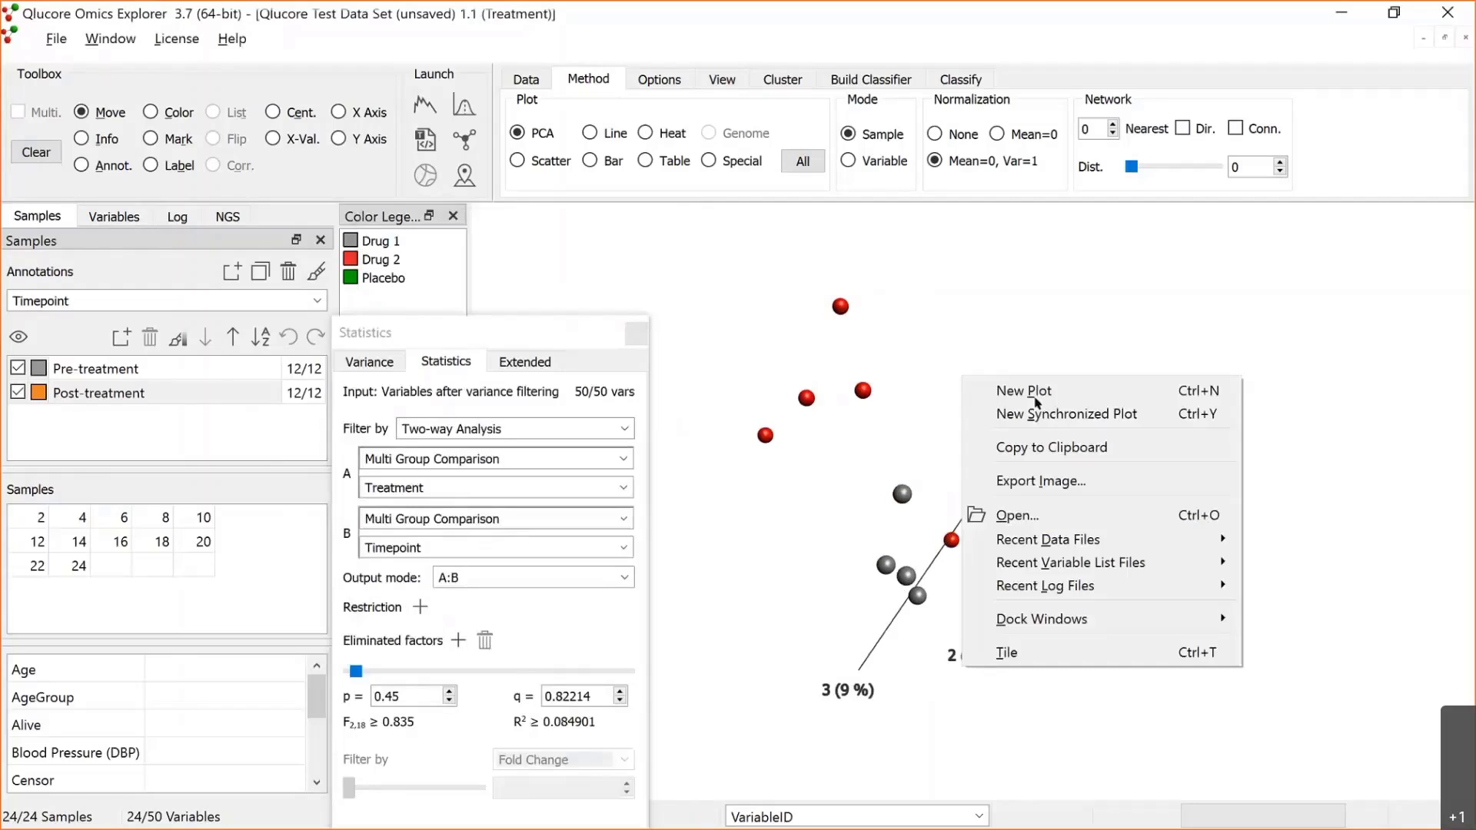
pyautogui.click(1087, 403)
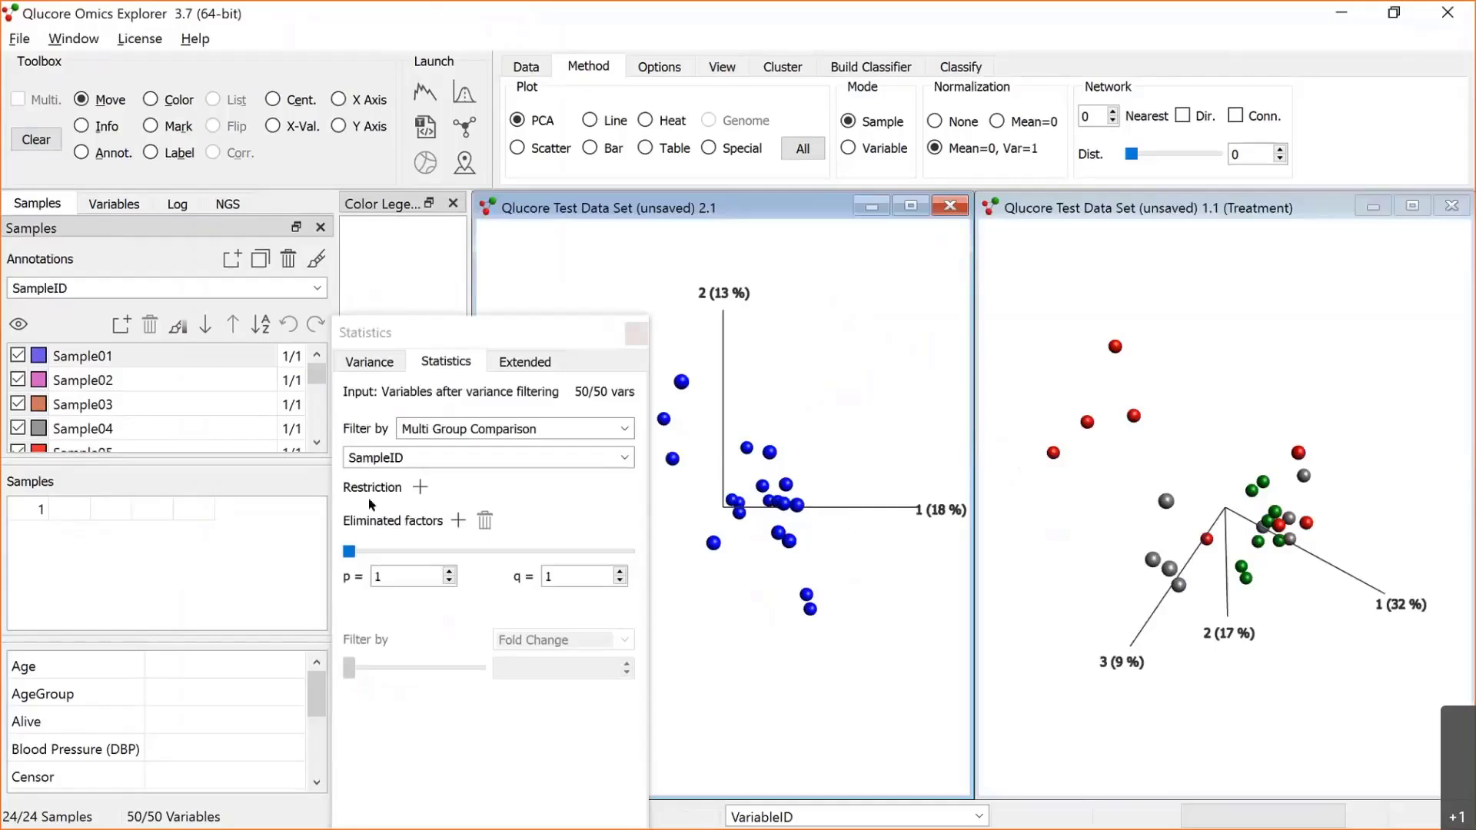
pyautogui.moveTo(576, 332); pyautogui.dragTo(350, 497)
pyautogui.click(230, 289)
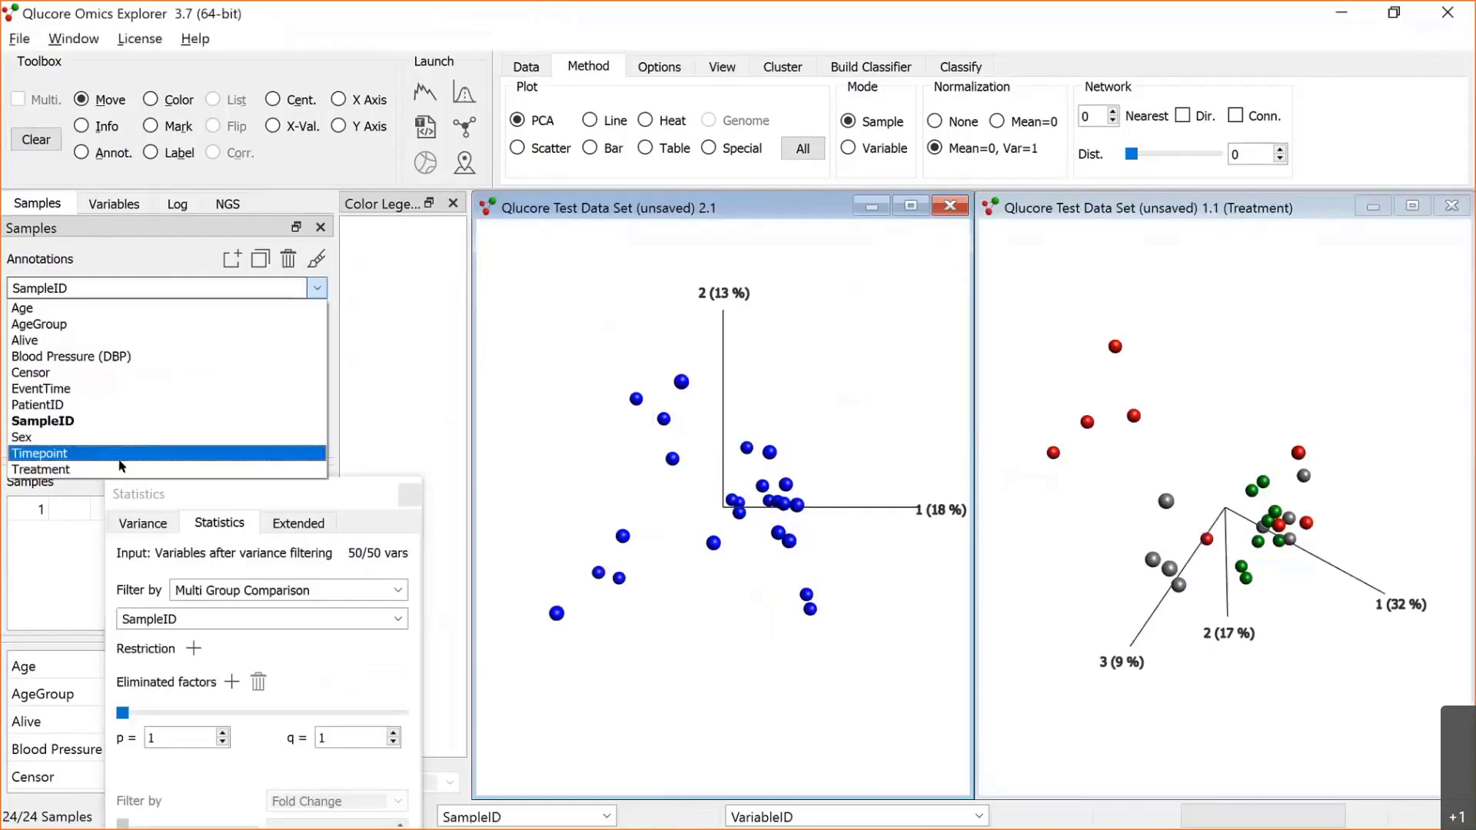
pyautogui.click(108, 466)
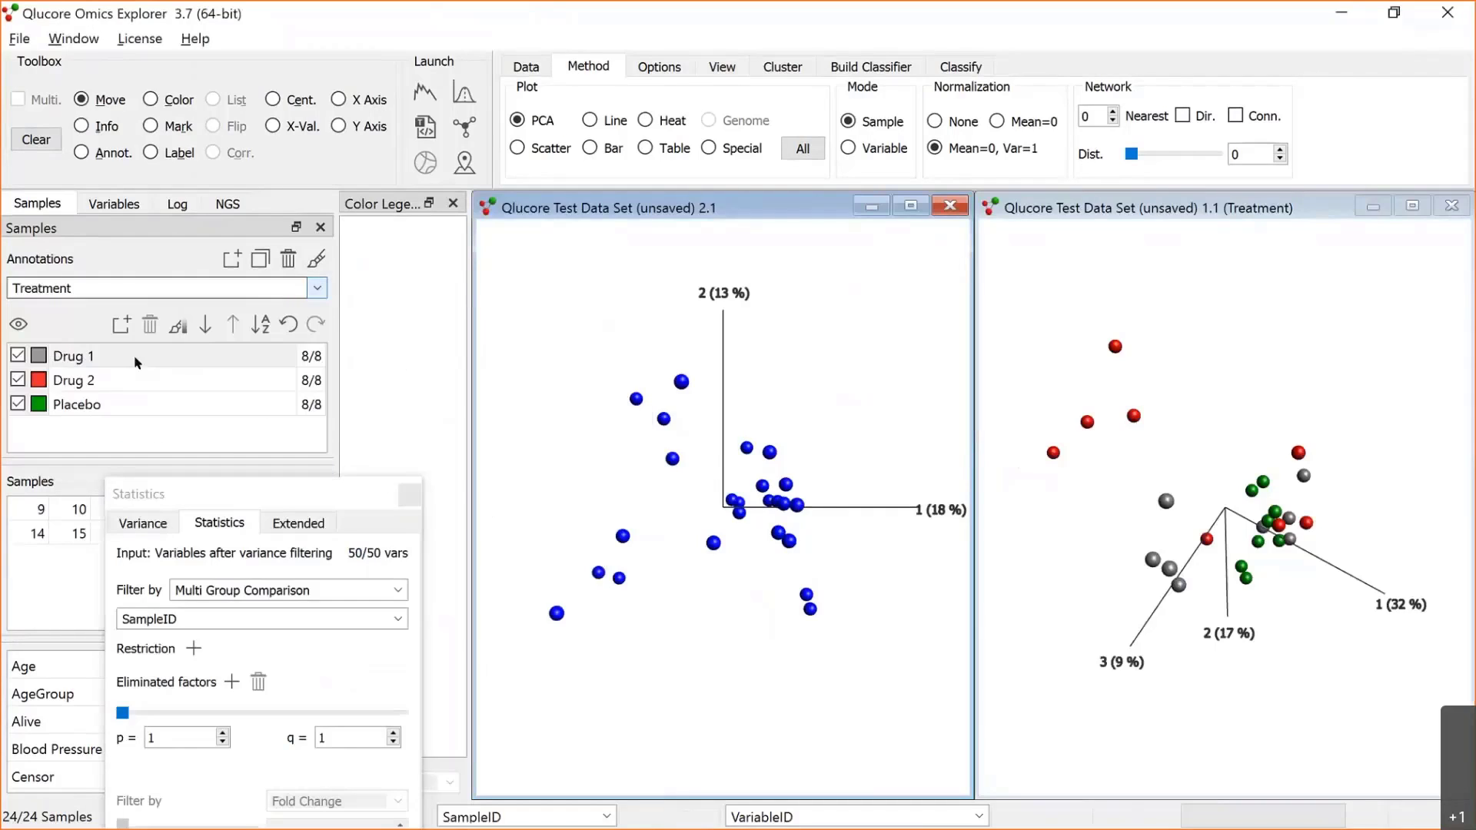
pyautogui.click(315, 288)
pyautogui.click(151, 459)
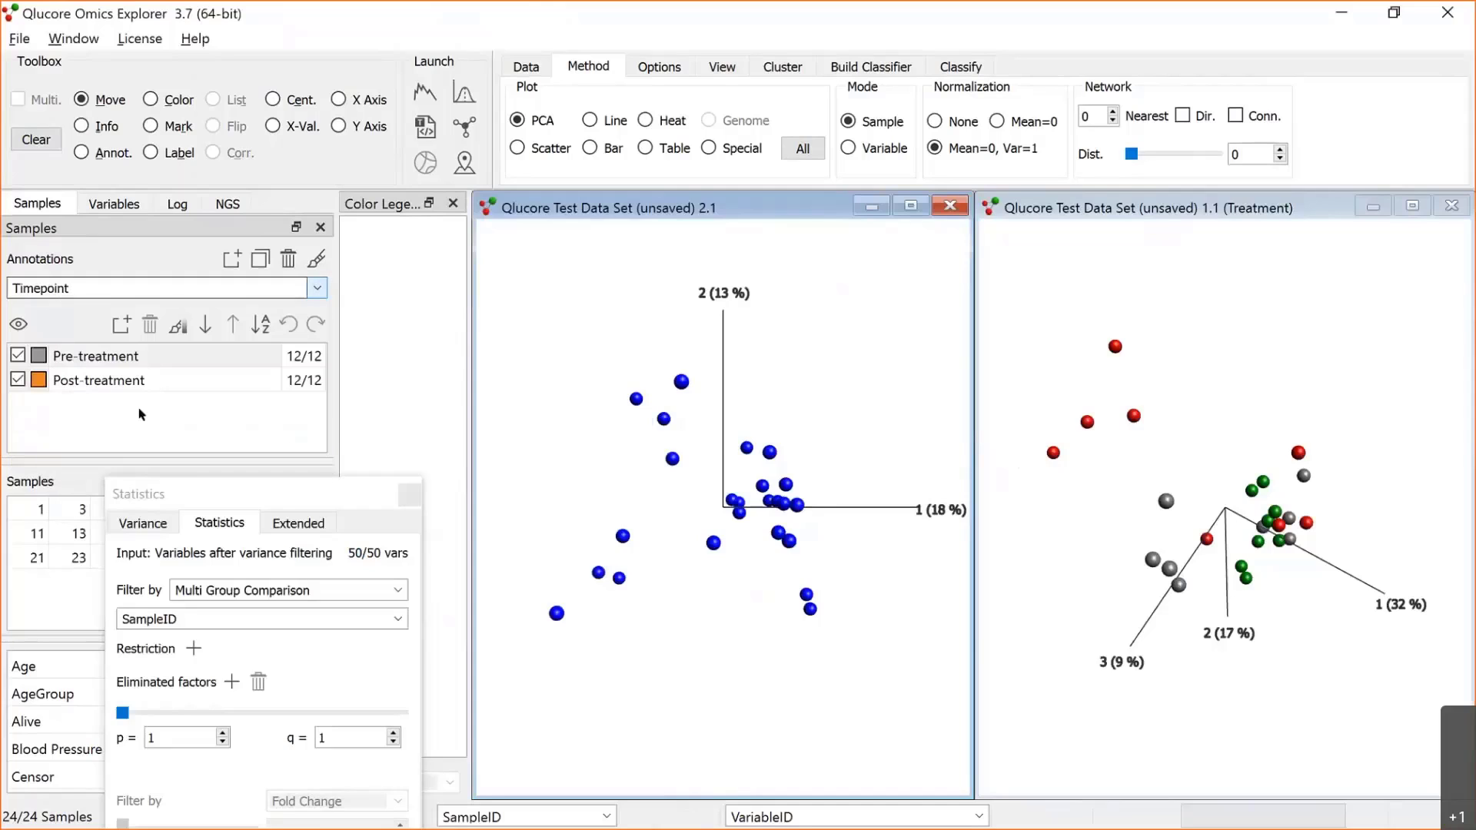
# Step: Change the Post-treatment group's color to red (#ff0000) and color the new plot by Timepoint
pyautogui.click(39, 380)
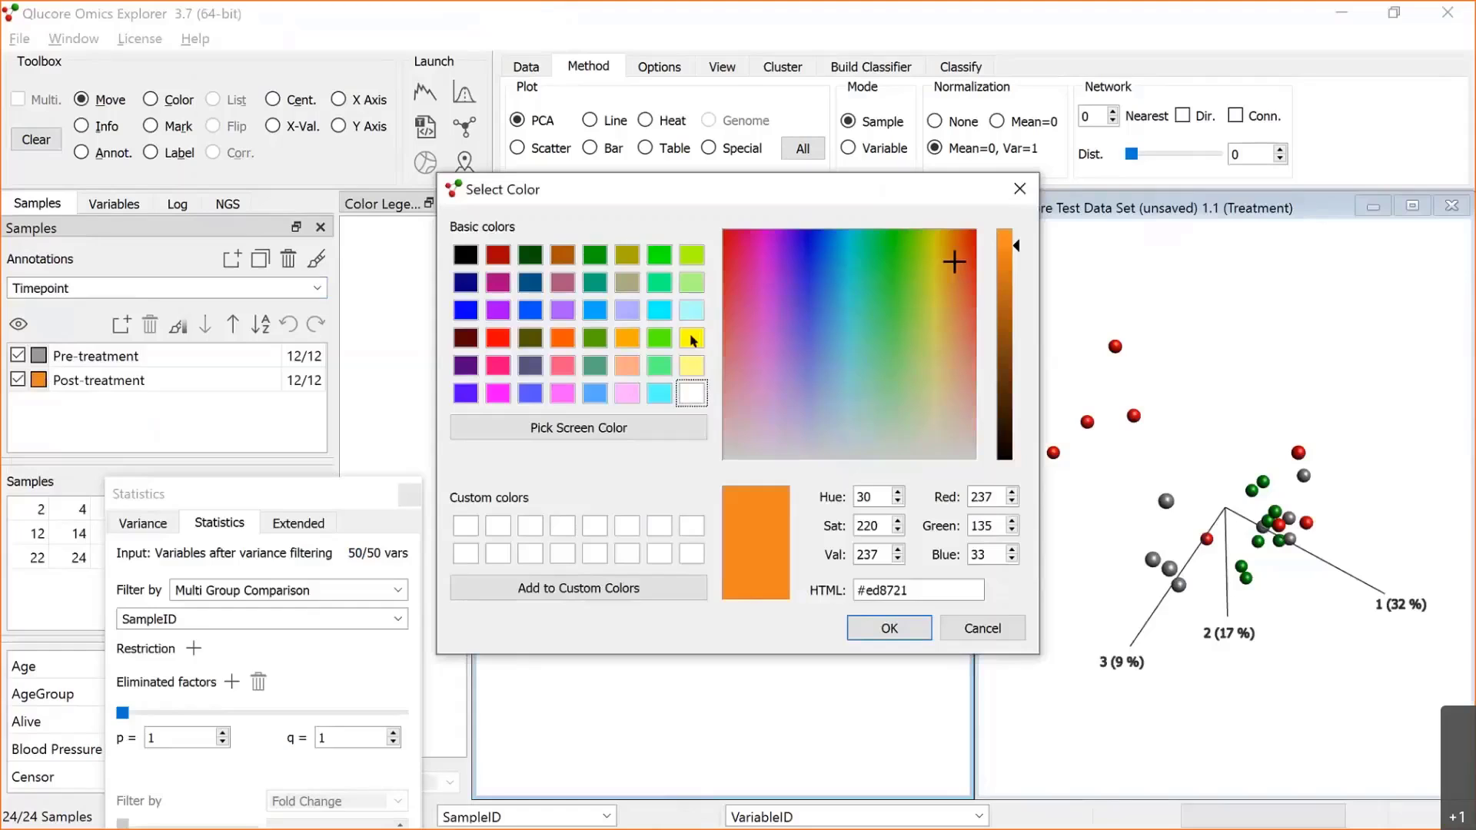
pyautogui.click(498, 337)
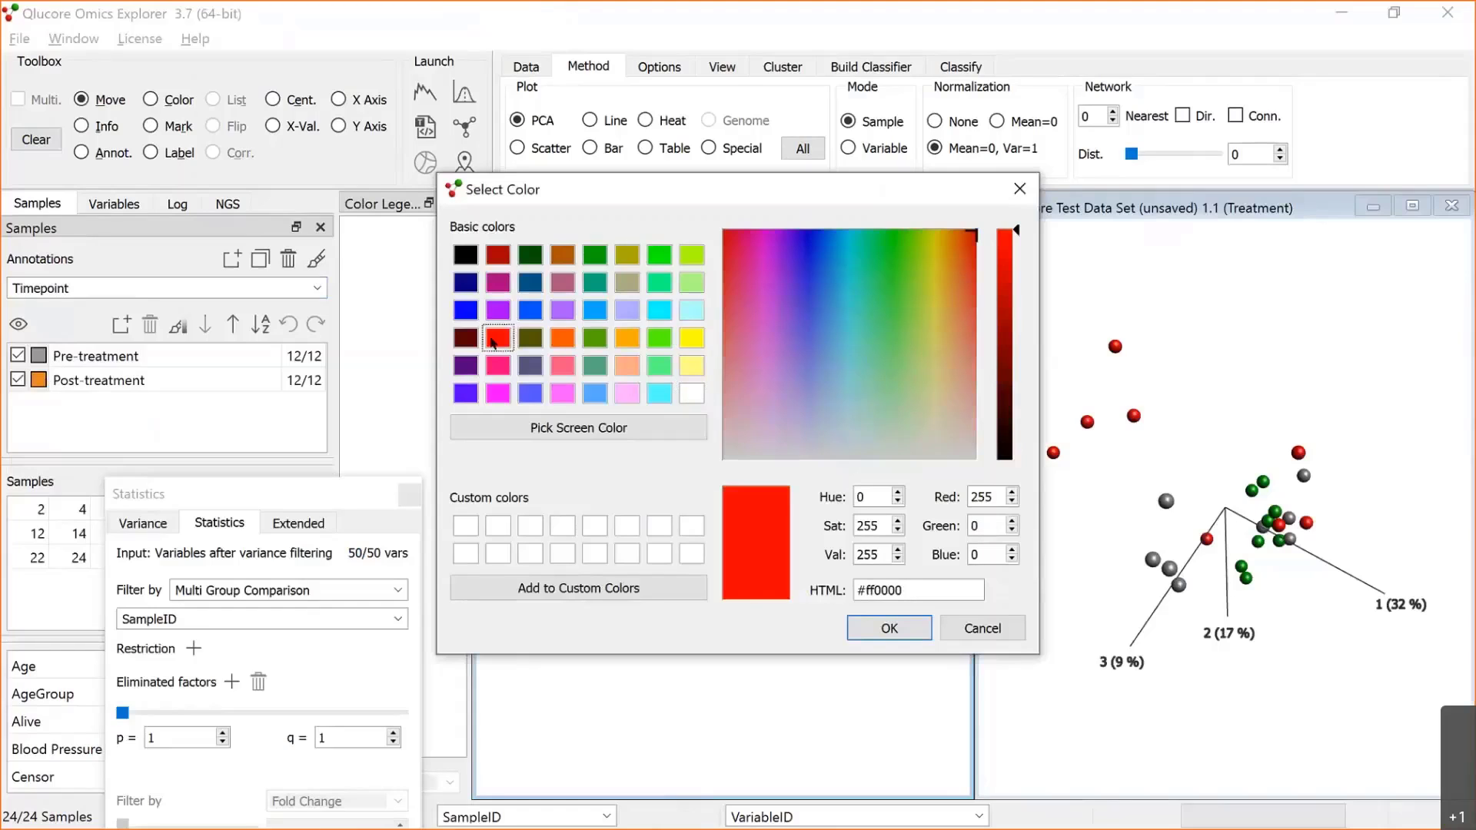
pyautogui.click(889, 628)
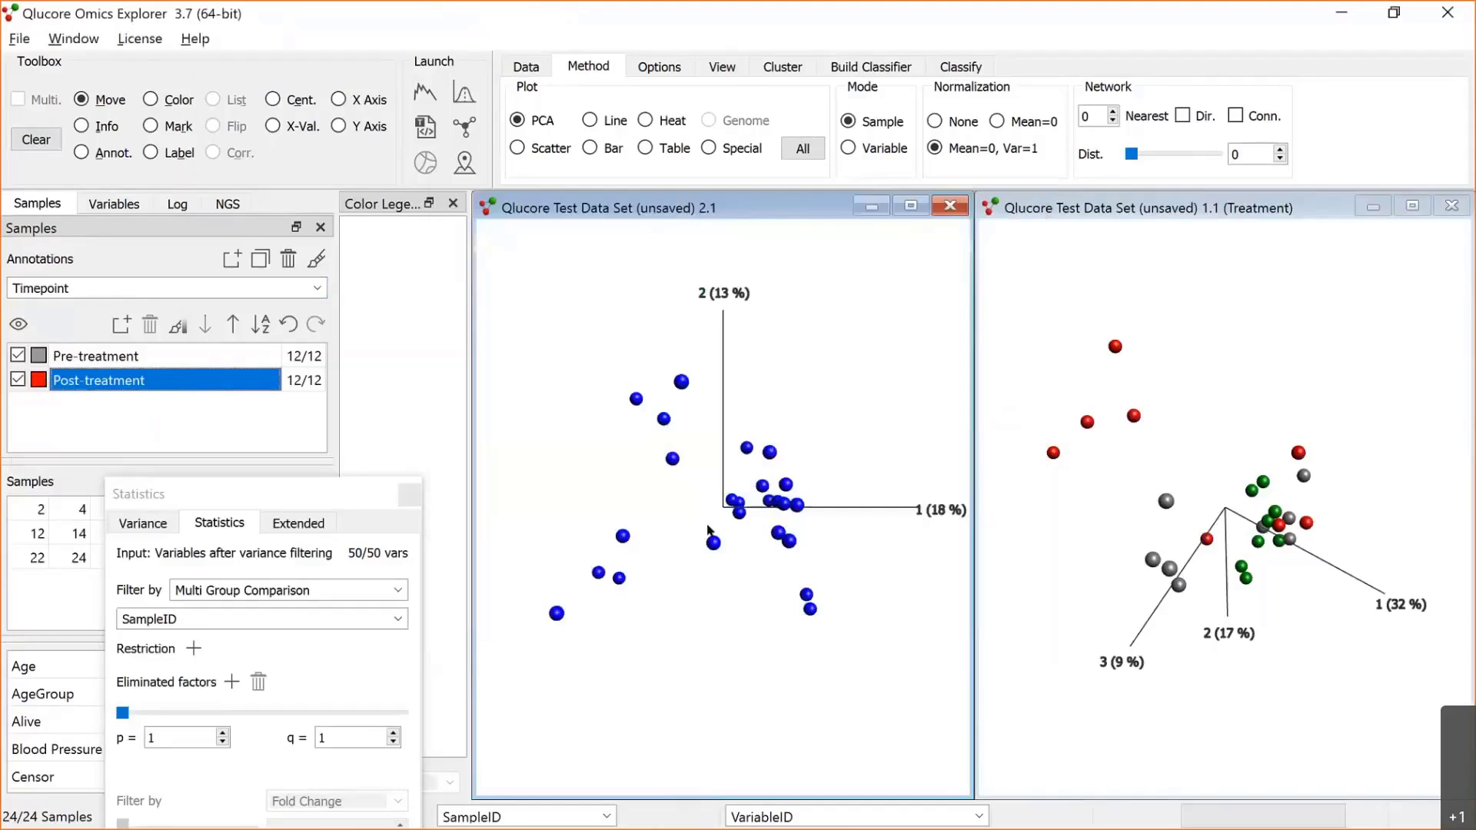
pyautogui.click(316, 261)
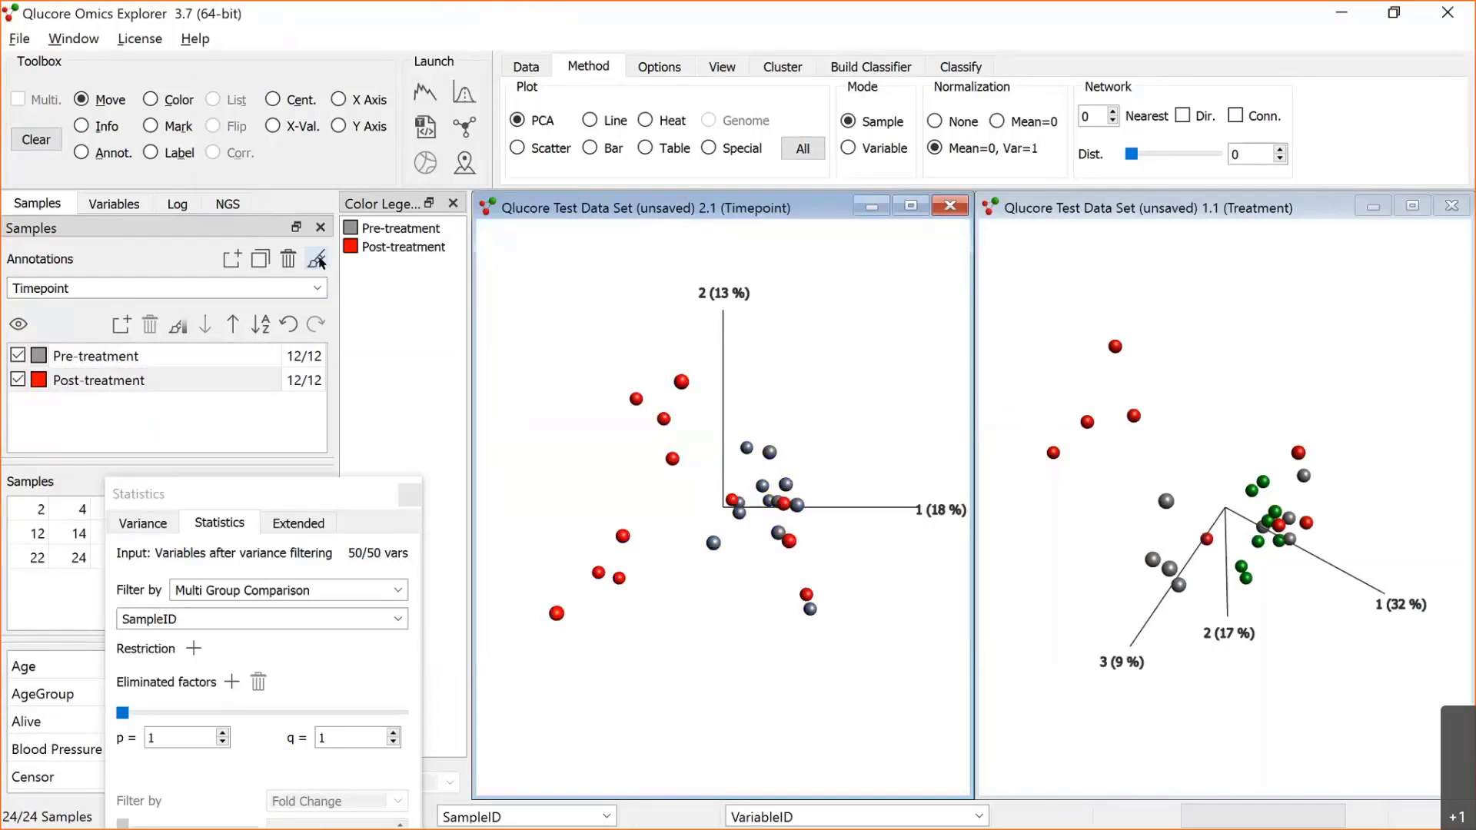
pyautogui.moveTo(730, 478); pyautogui.dragTo(766, 374)
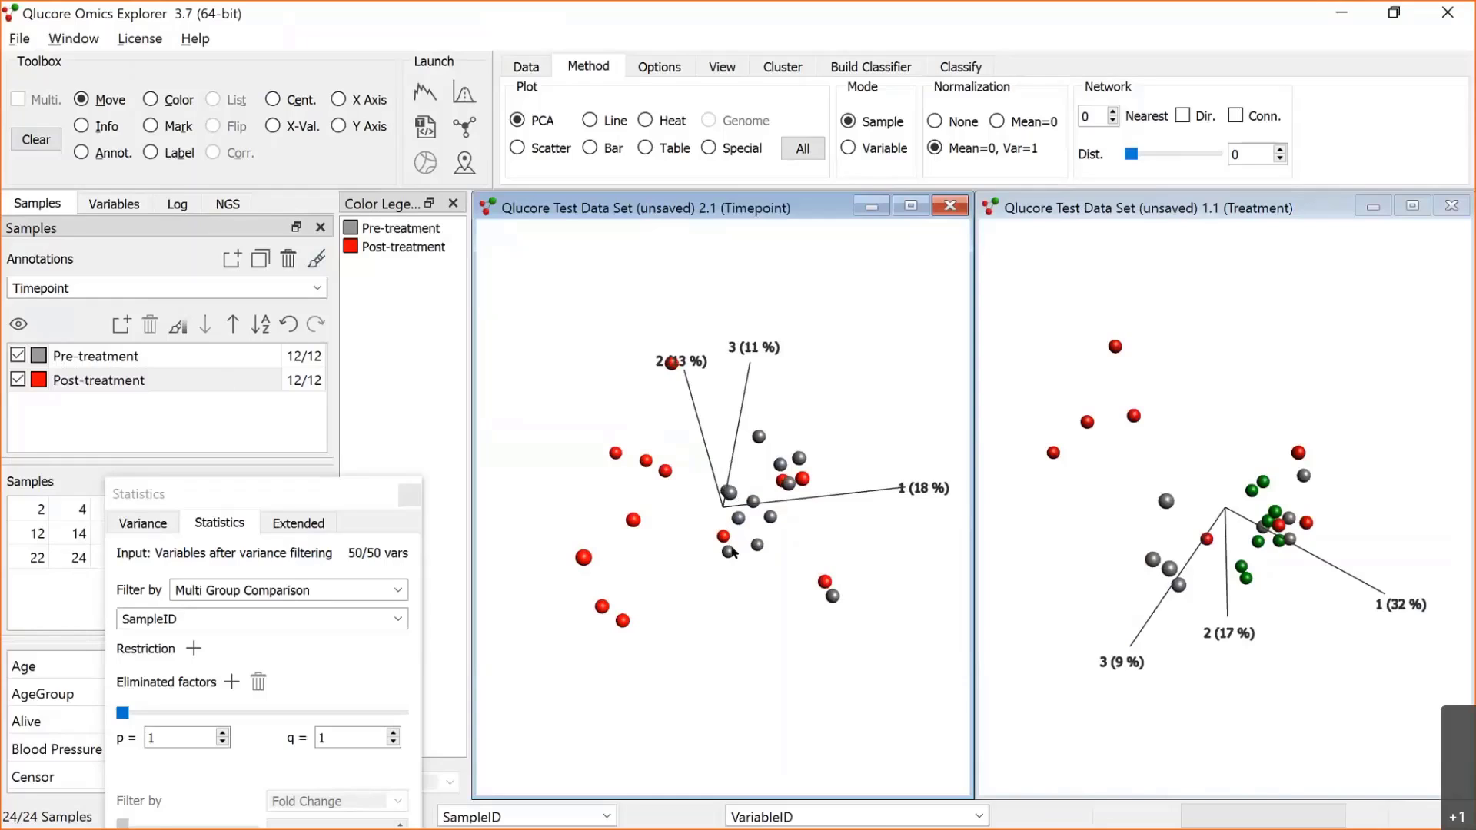
# Step: Change the Post-treatment group's color to yellow (#ffff00) and inspect the Timepoint-colored PCA plot
pyautogui.click(62, 382)
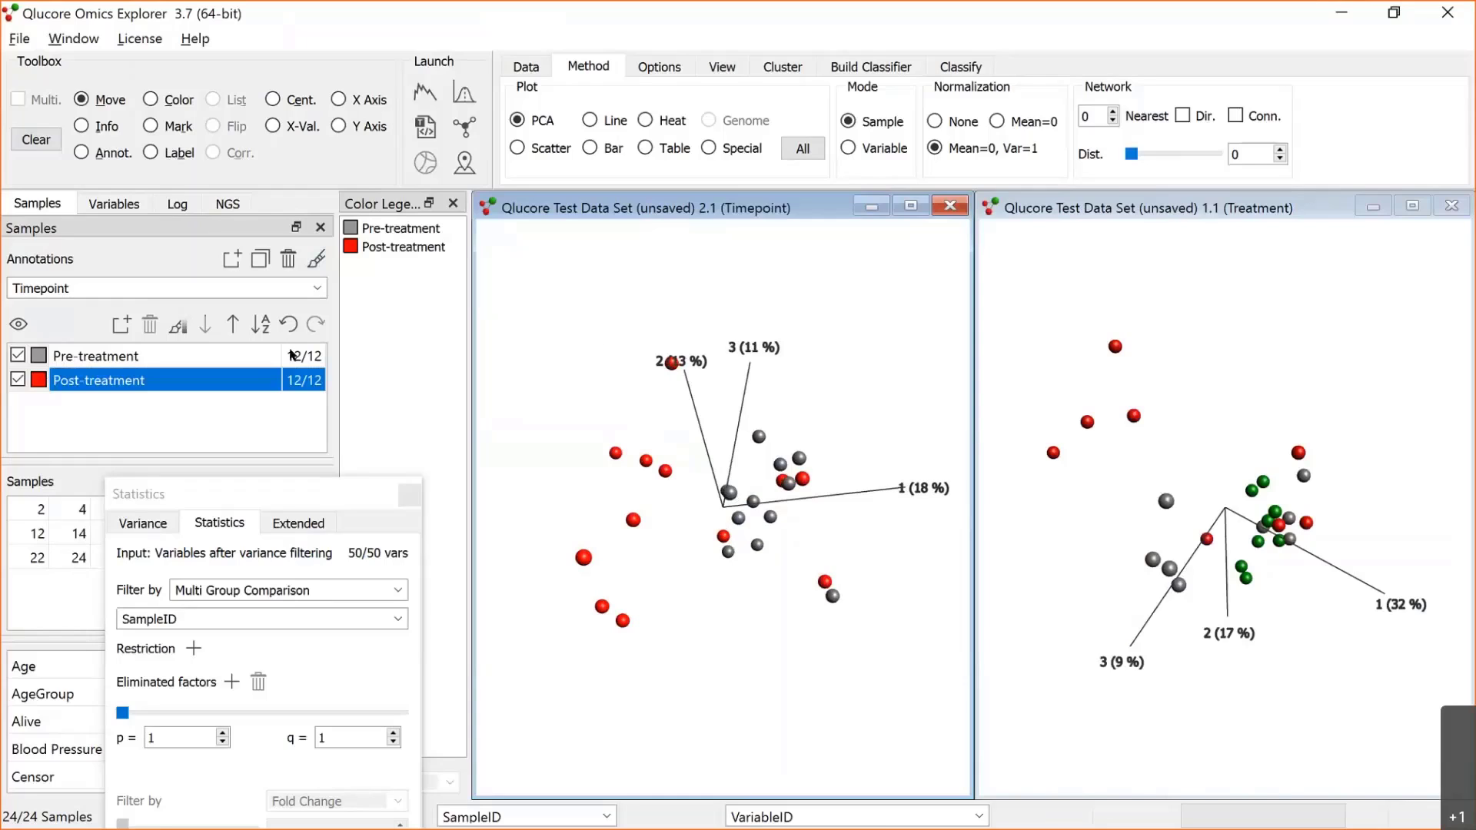
pyautogui.click(40, 380)
pyautogui.click(691, 338)
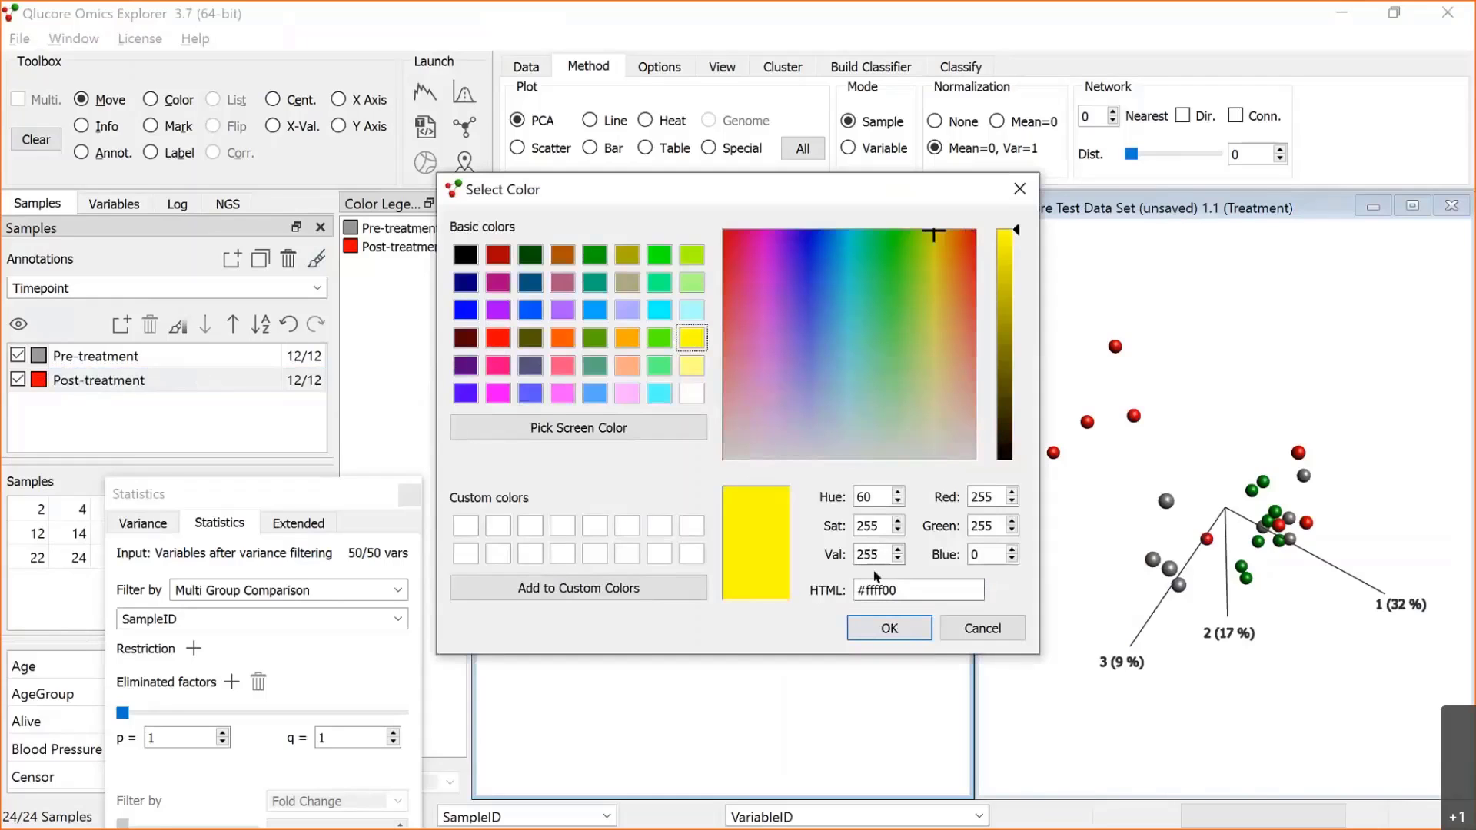
pyautogui.click(885, 626)
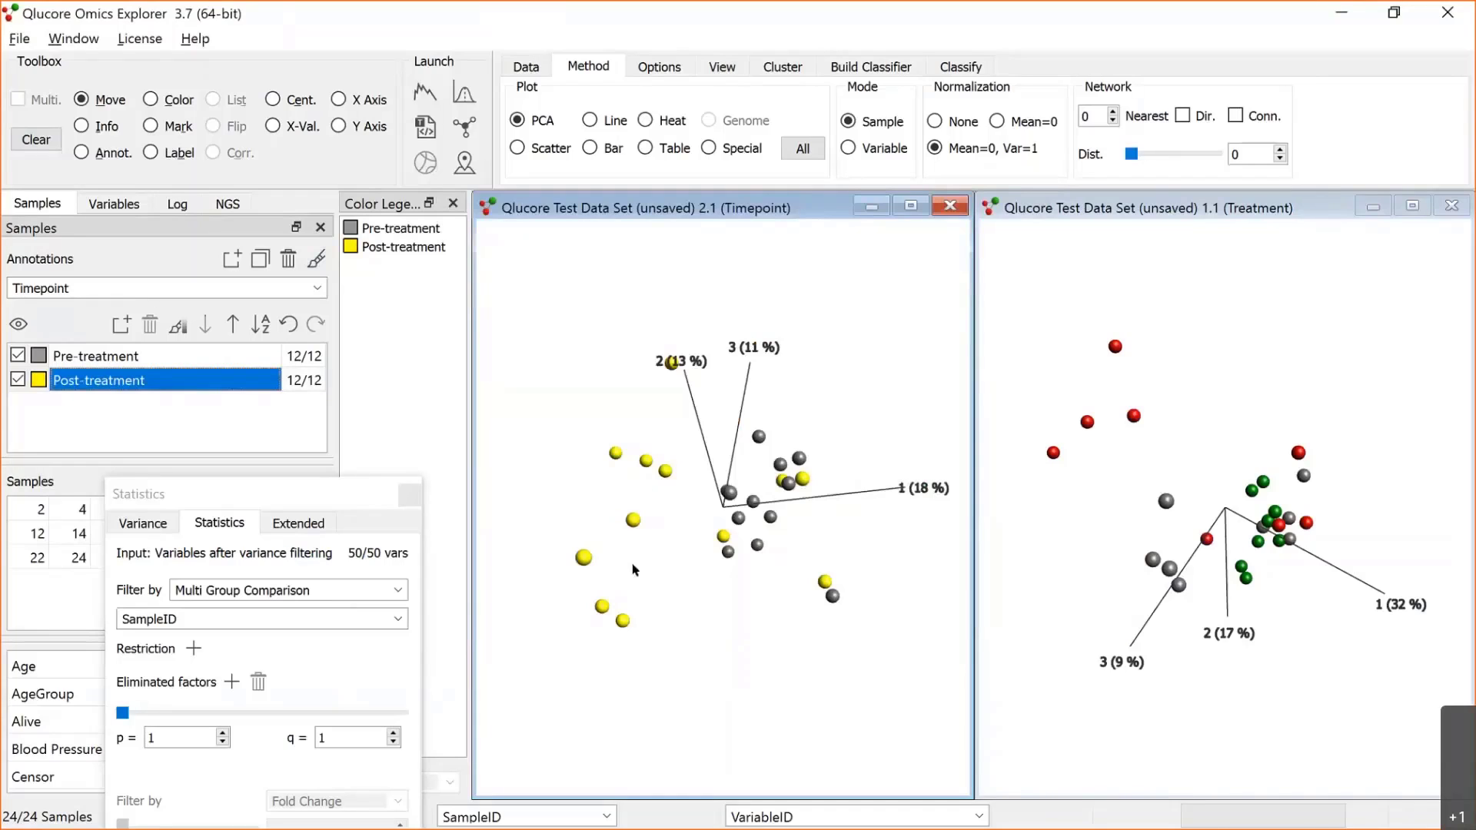
pyautogui.moveTo(637, 571); pyautogui.dragTo(780, 527)
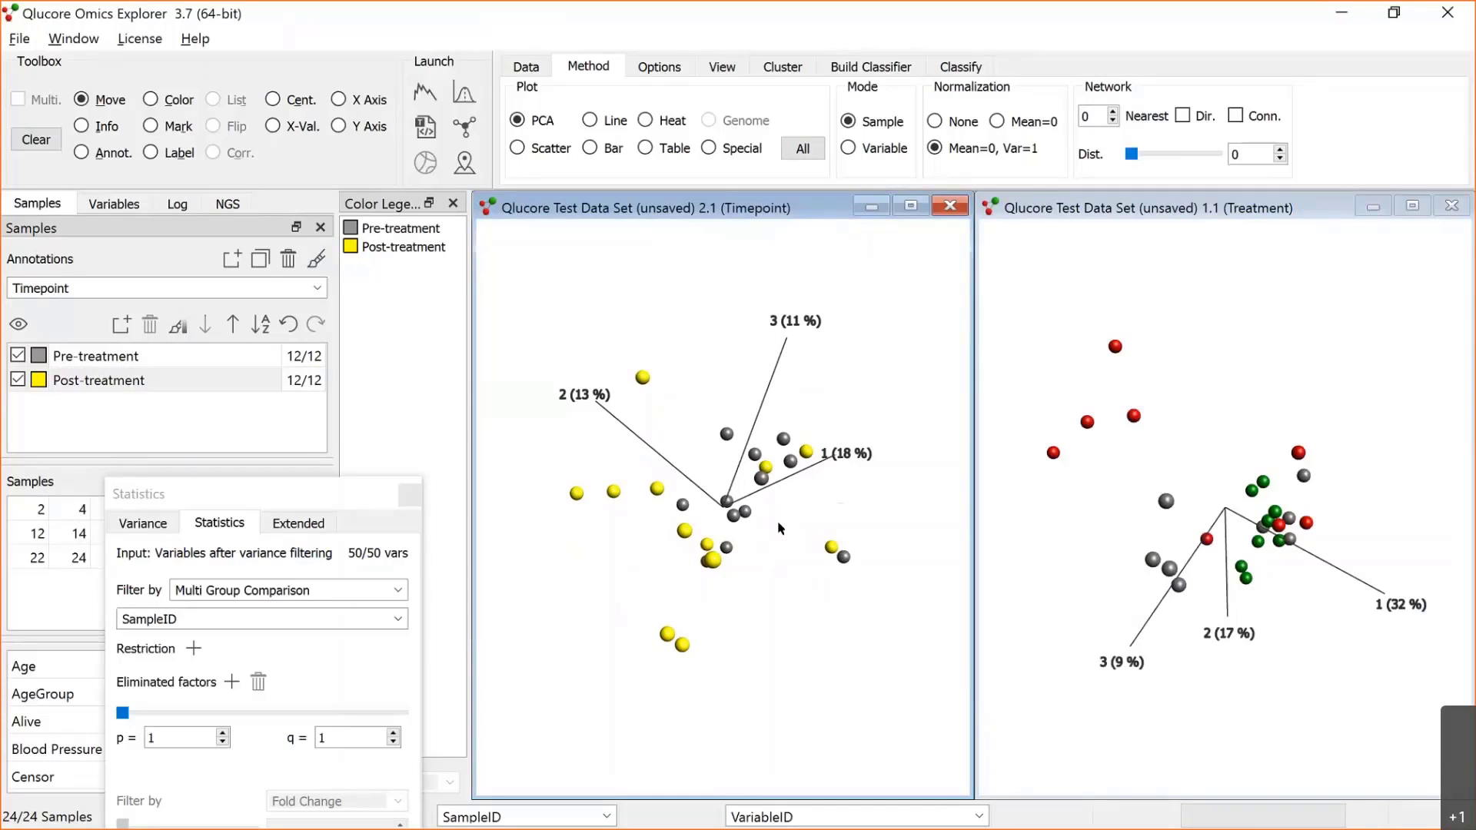
# Step: Close the independent Timepoint plot, create a plot synchronized with the Treatment plot instead, and maximize it
pyautogui.click(951, 206)
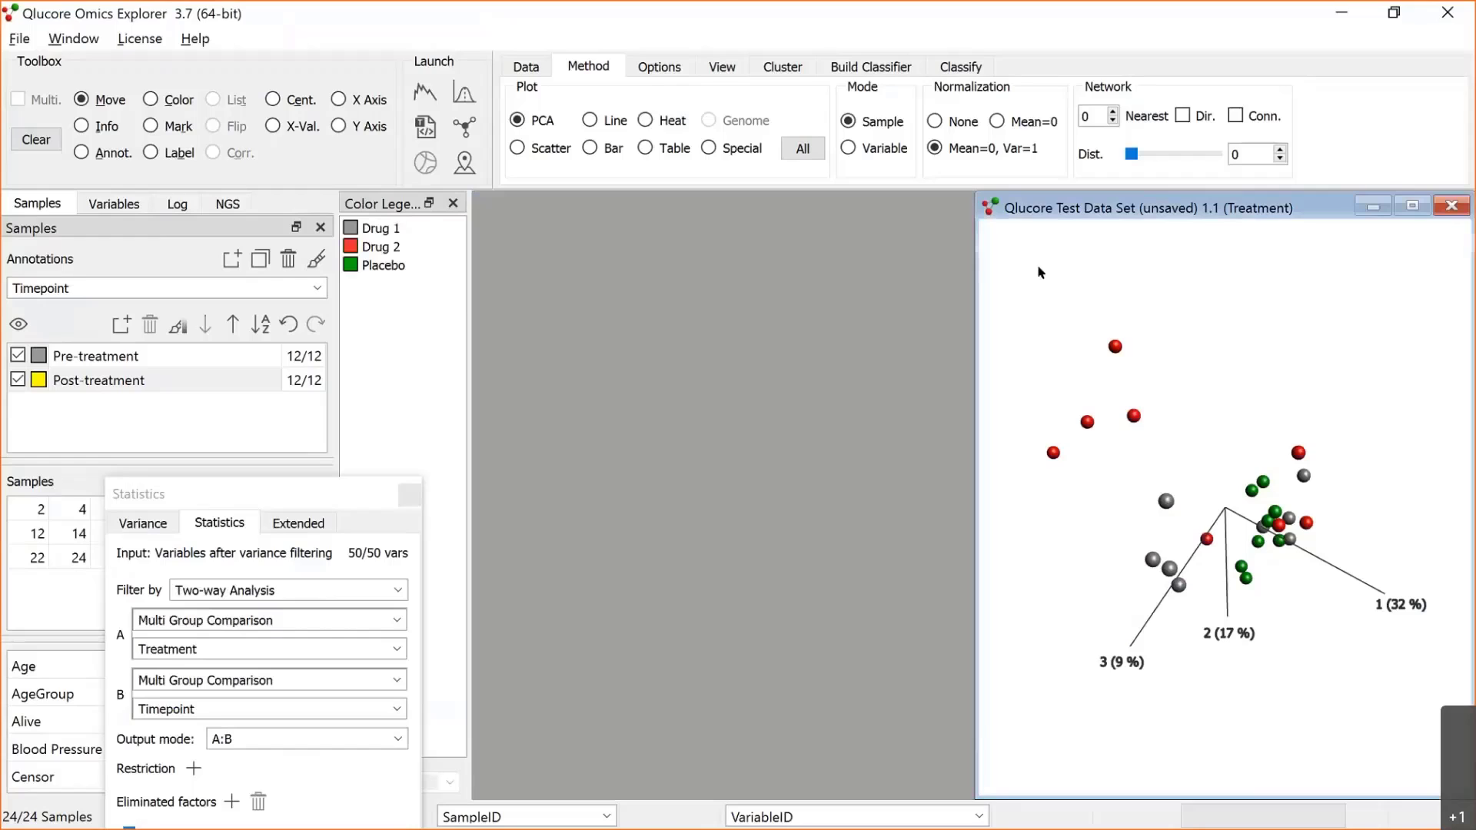
pyautogui.rightClick(1039, 272)
pyautogui.click(1096, 302)
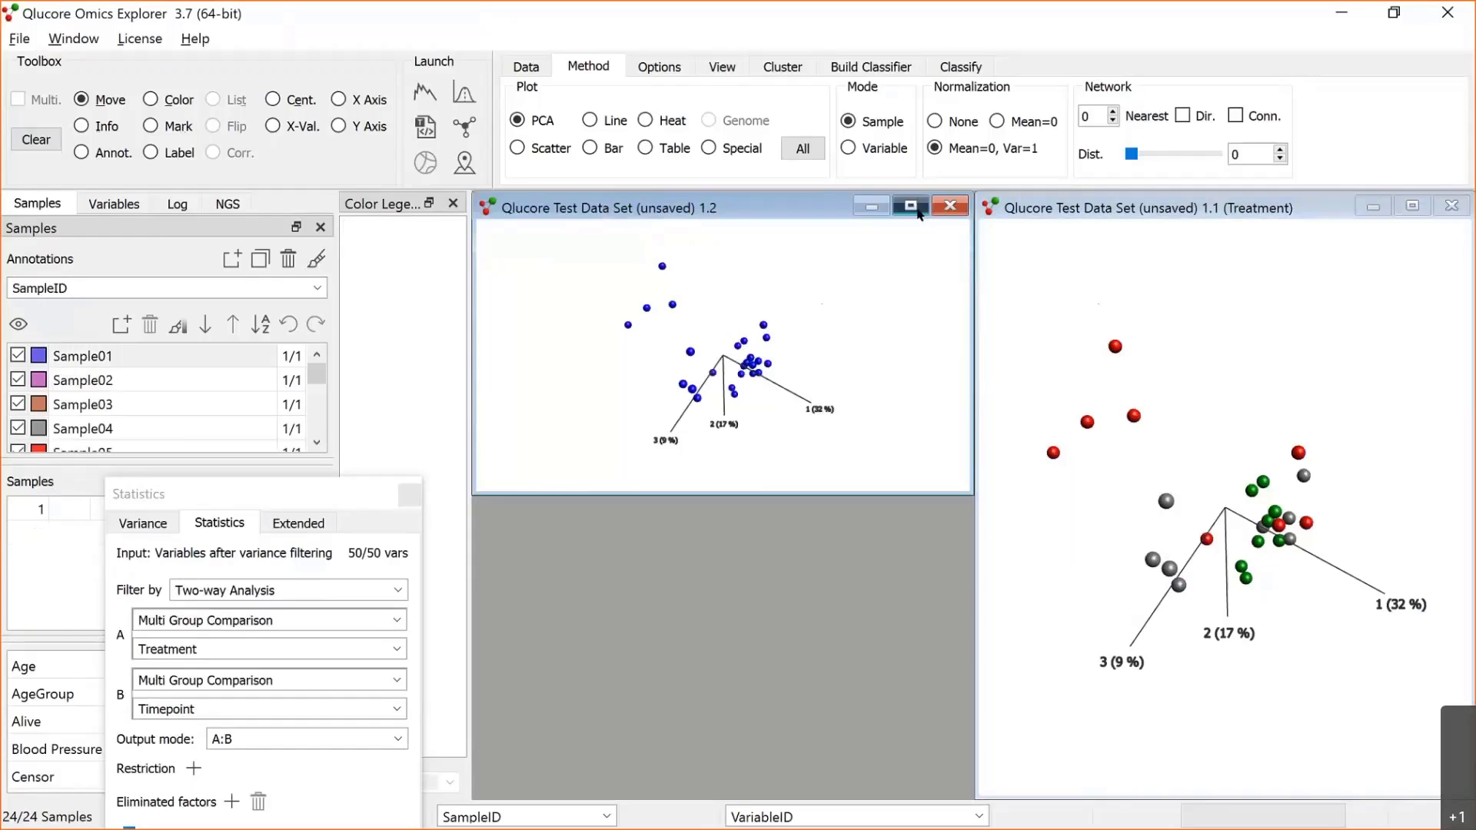
pyautogui.click(911, 206)
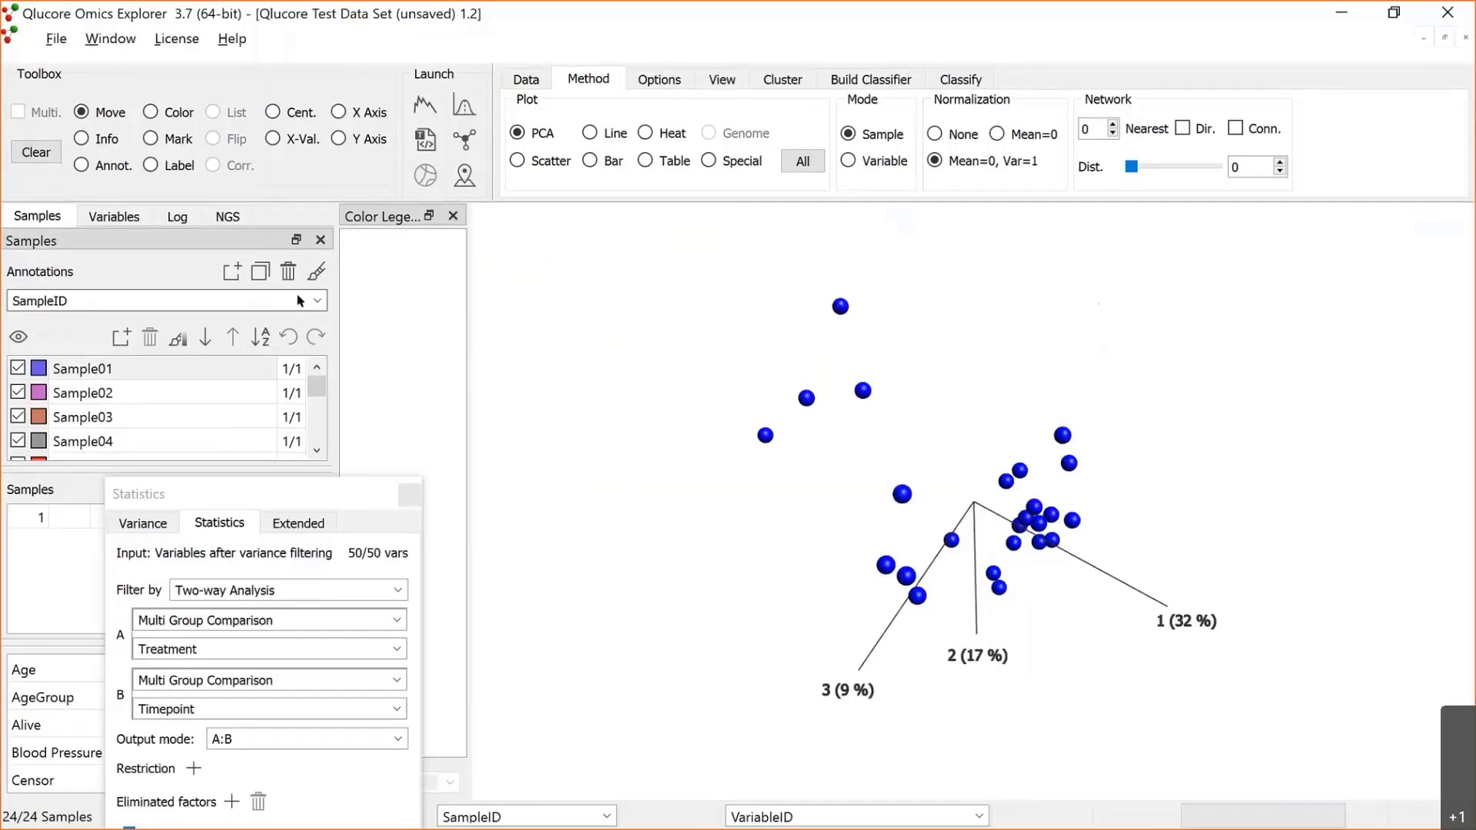
# Step: Color the synchronized PCA plot by the Timepoint annotation
pyautogui.click(316, 300)
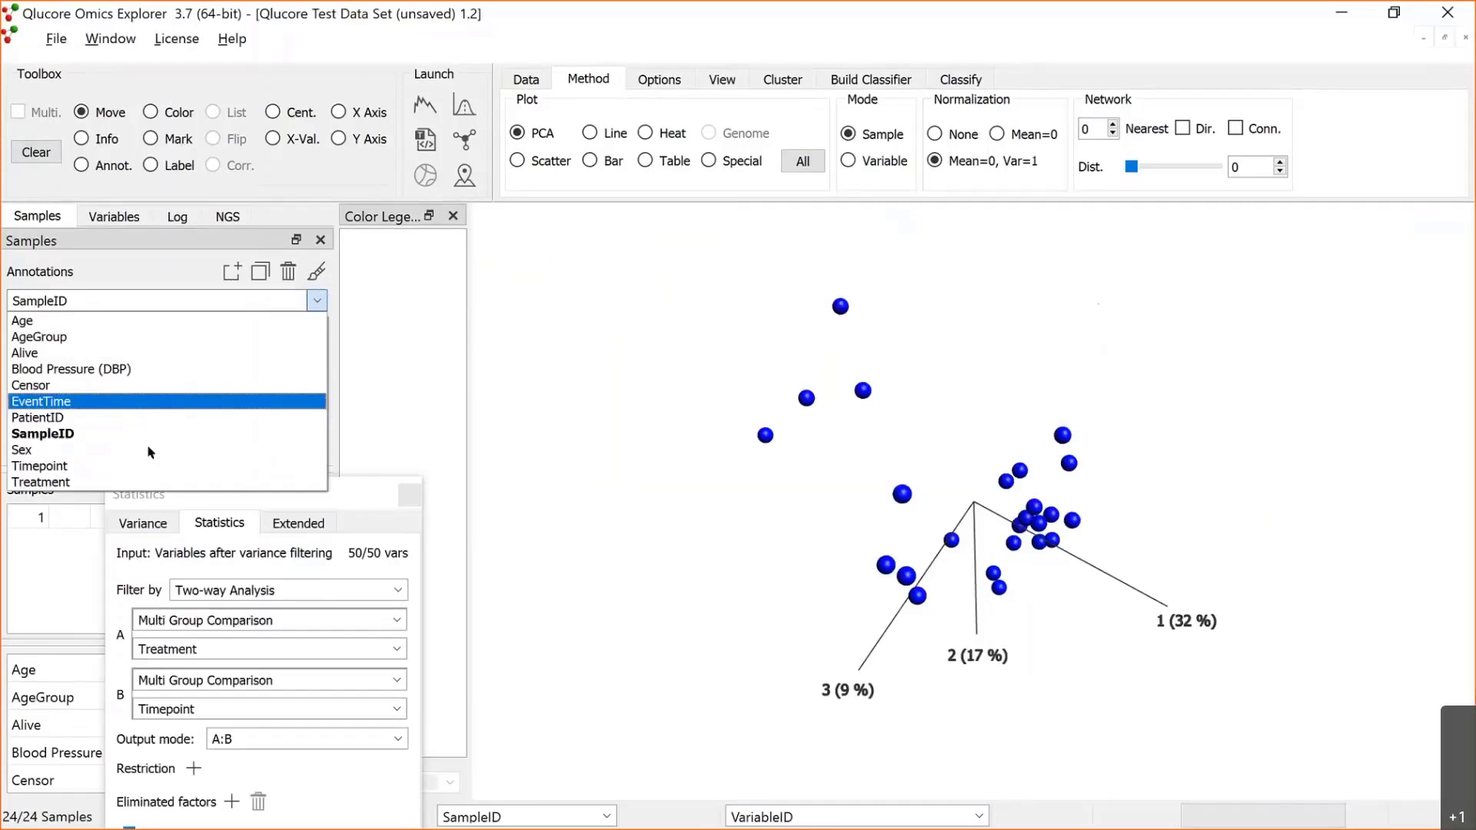
pyautogui.click(146, 482)
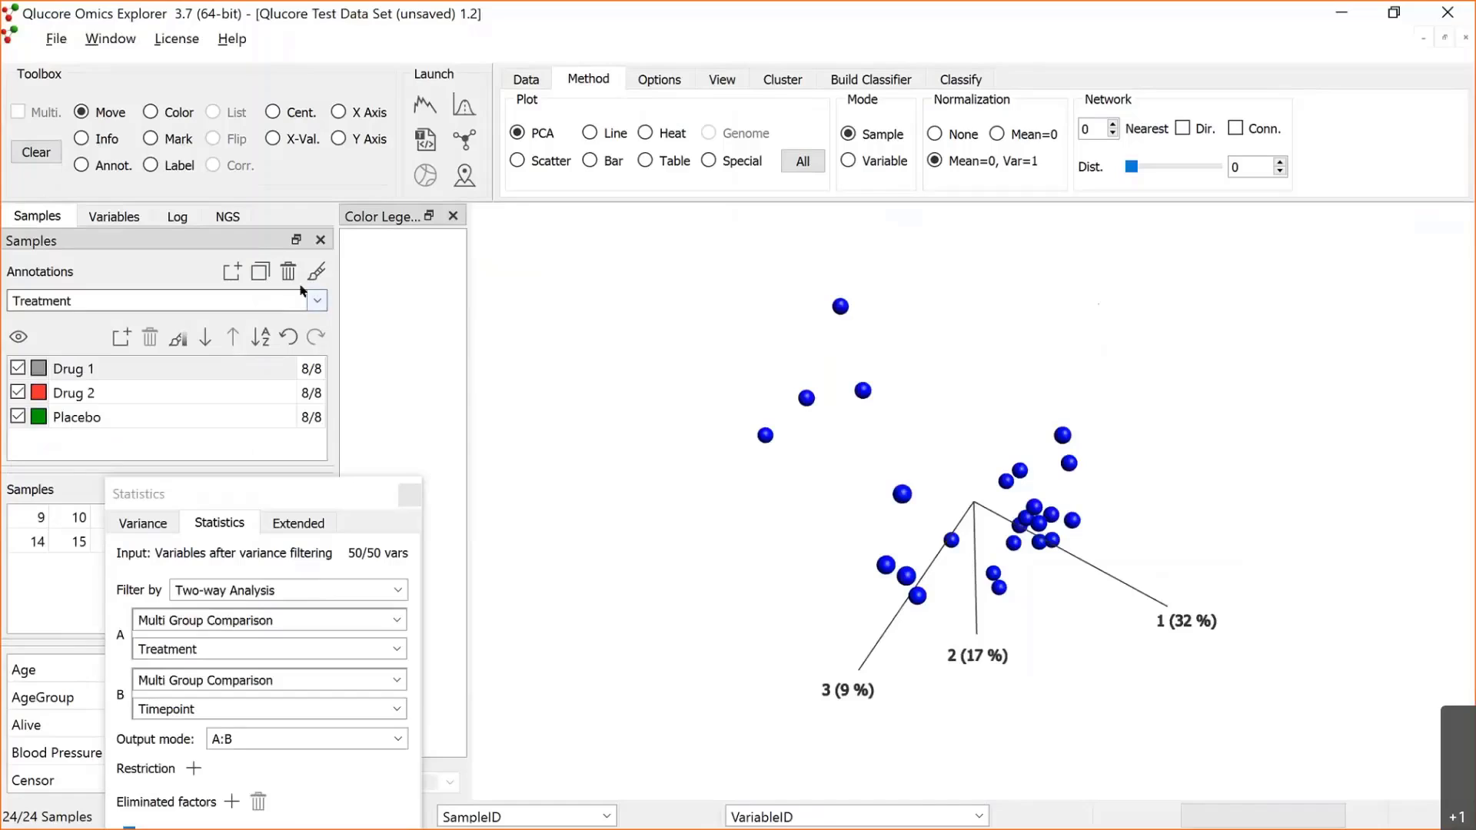
pyautogui.click(311, 299)
pyautogui.click(118, 465)
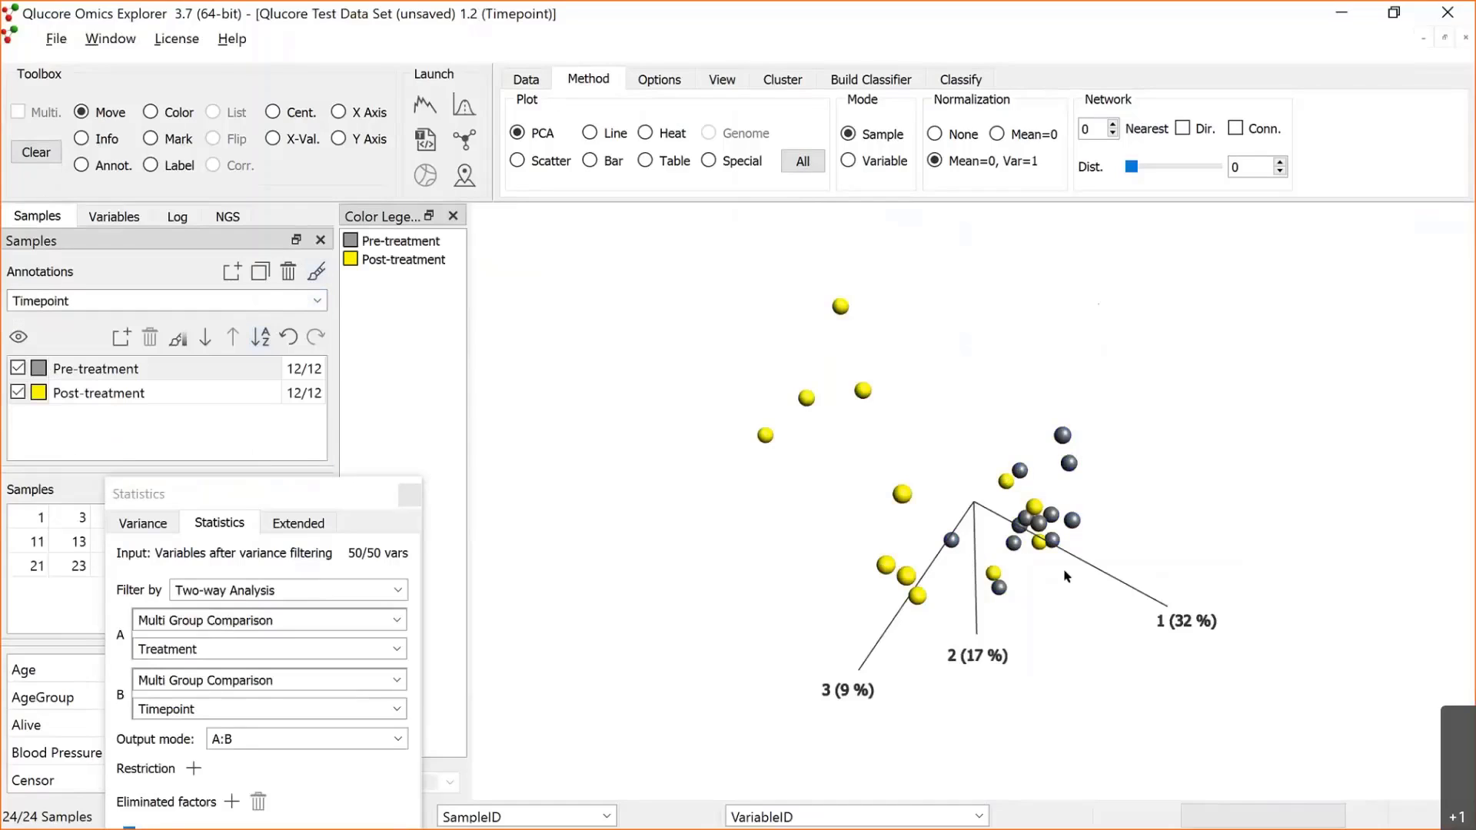
# Step: Tile the Timepoint and Treatment plots side by side and compare them while rotating the synchronized view
pyautogui.hotkey('ctrl', 't')
pyautogui.moveTo(993, 517); pyautogui.dragTo(859, 527)
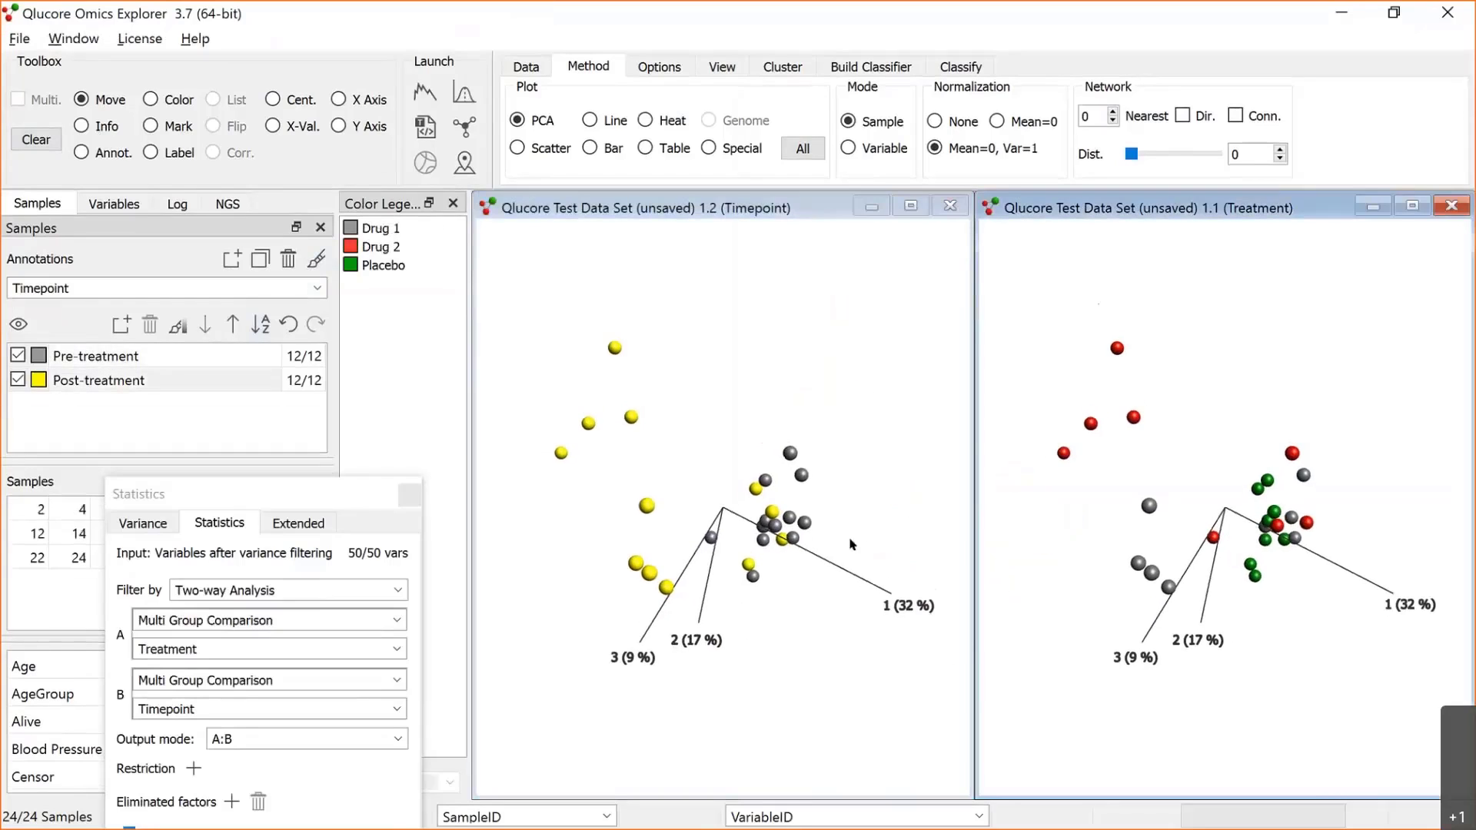
pyautogui.moveTo(764, 547); pyautogui.dragTo(727, 560)
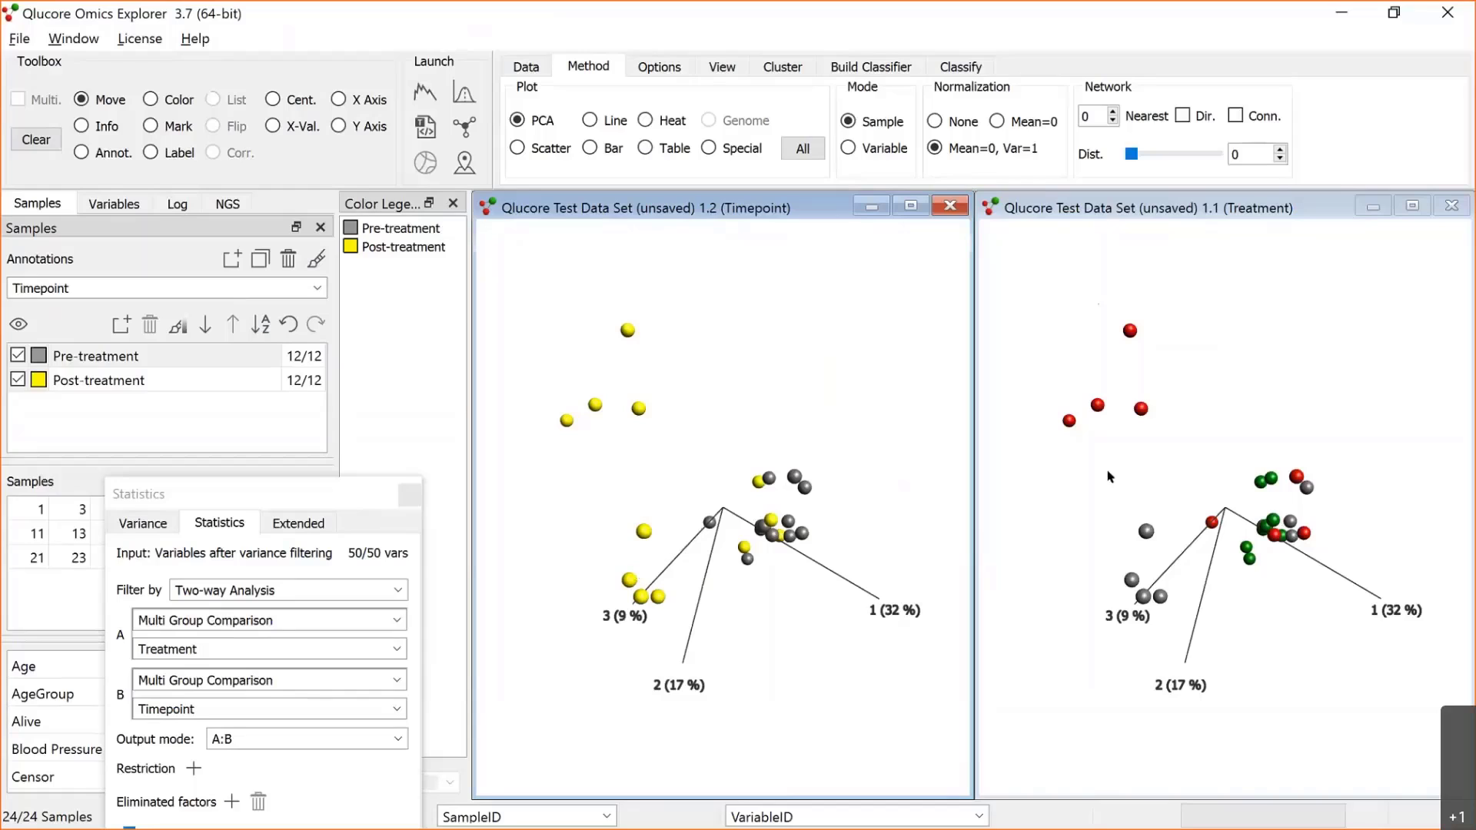
# Step: Try output mode A for the two-way analysis to view the Treatment effect, and switch it to B for the Timepoint effect
pyautogui.moveTo(331, 495); pyautogui.dragTo(358, 268)
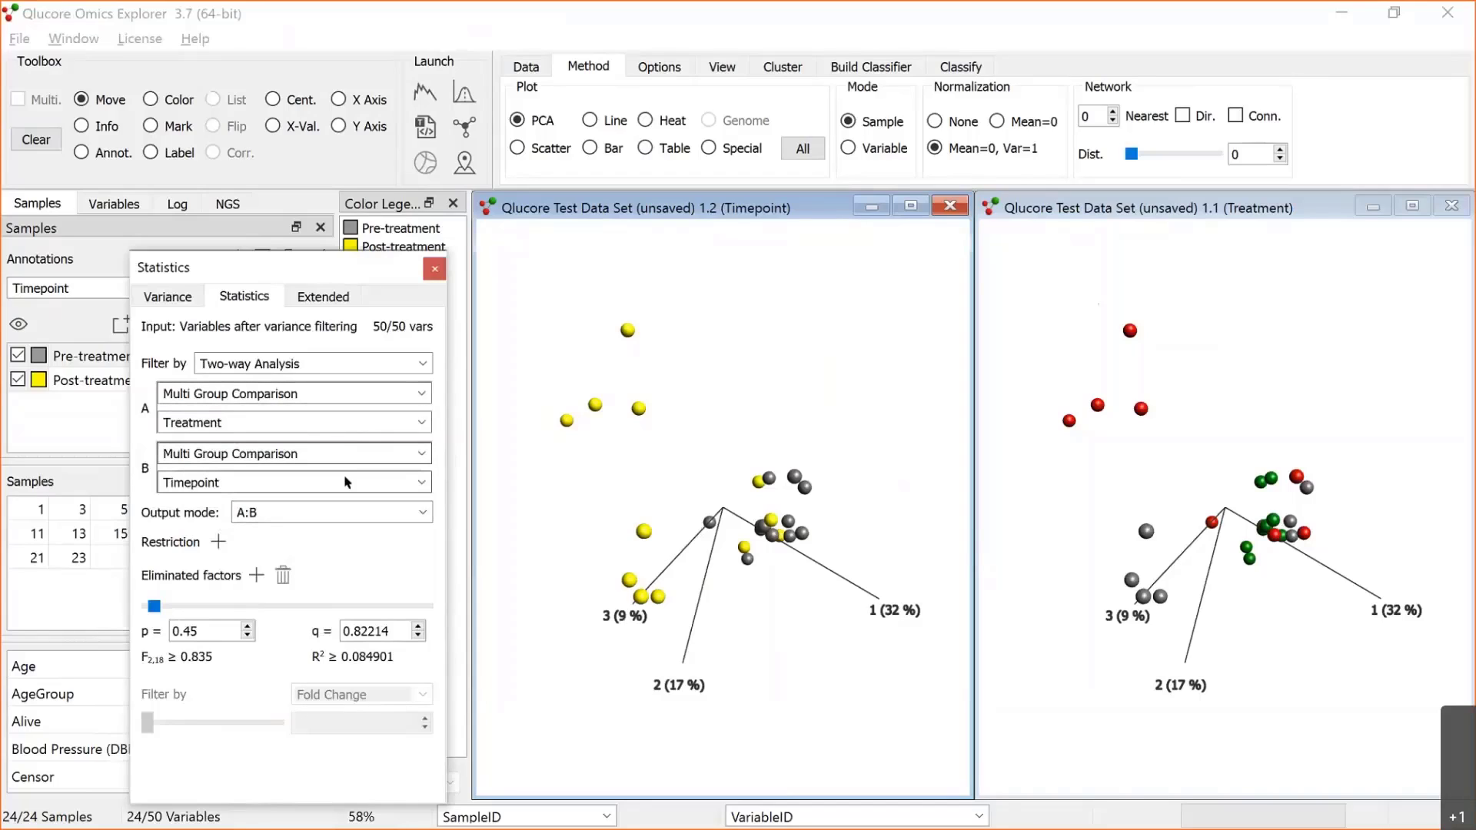
pyautogui.click(424, 513)
pyautogui.click(253, 549)
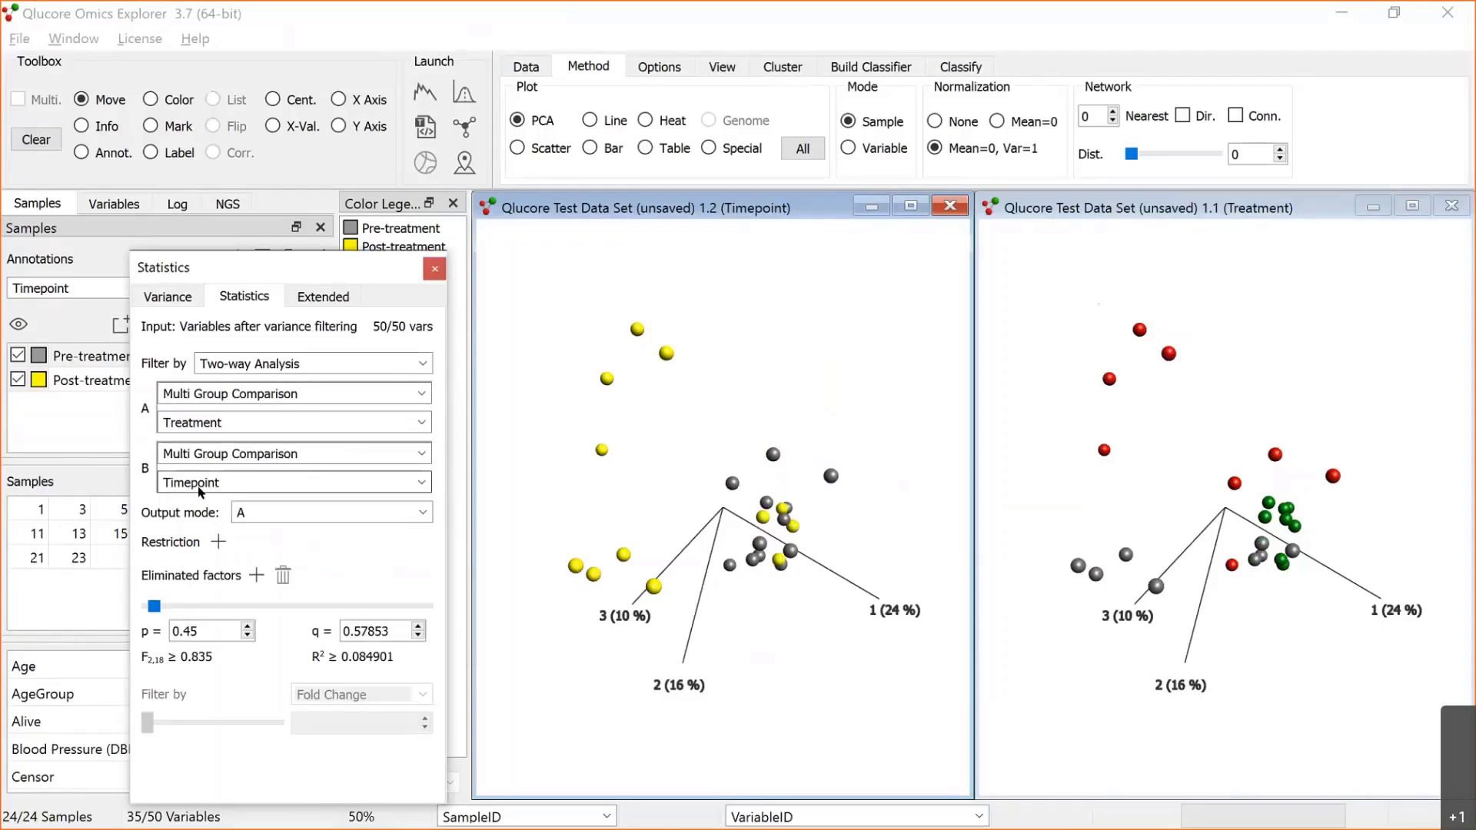
pyautogui.click(254, 512)
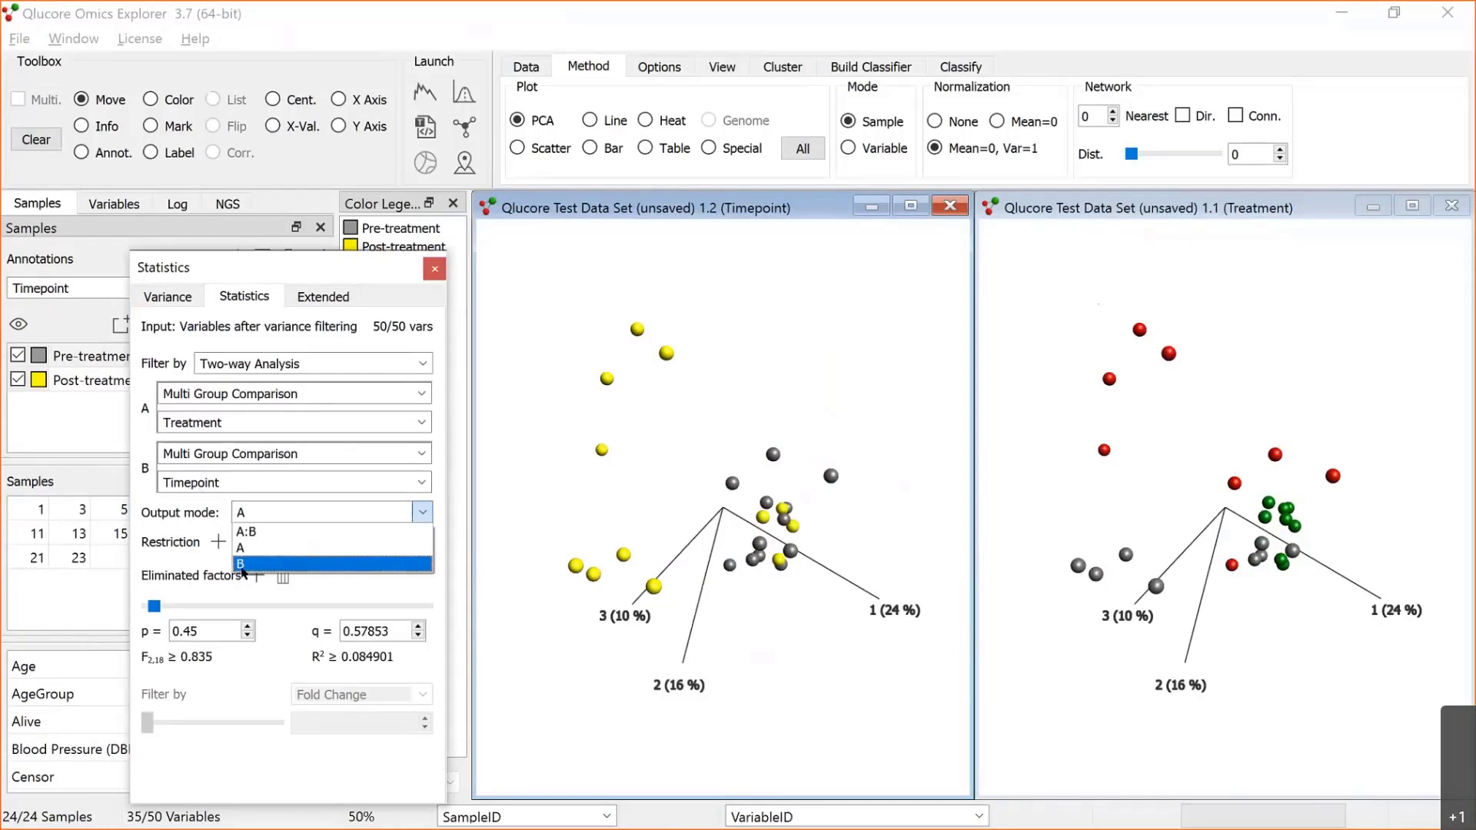
pyautogui.click(242, 563)
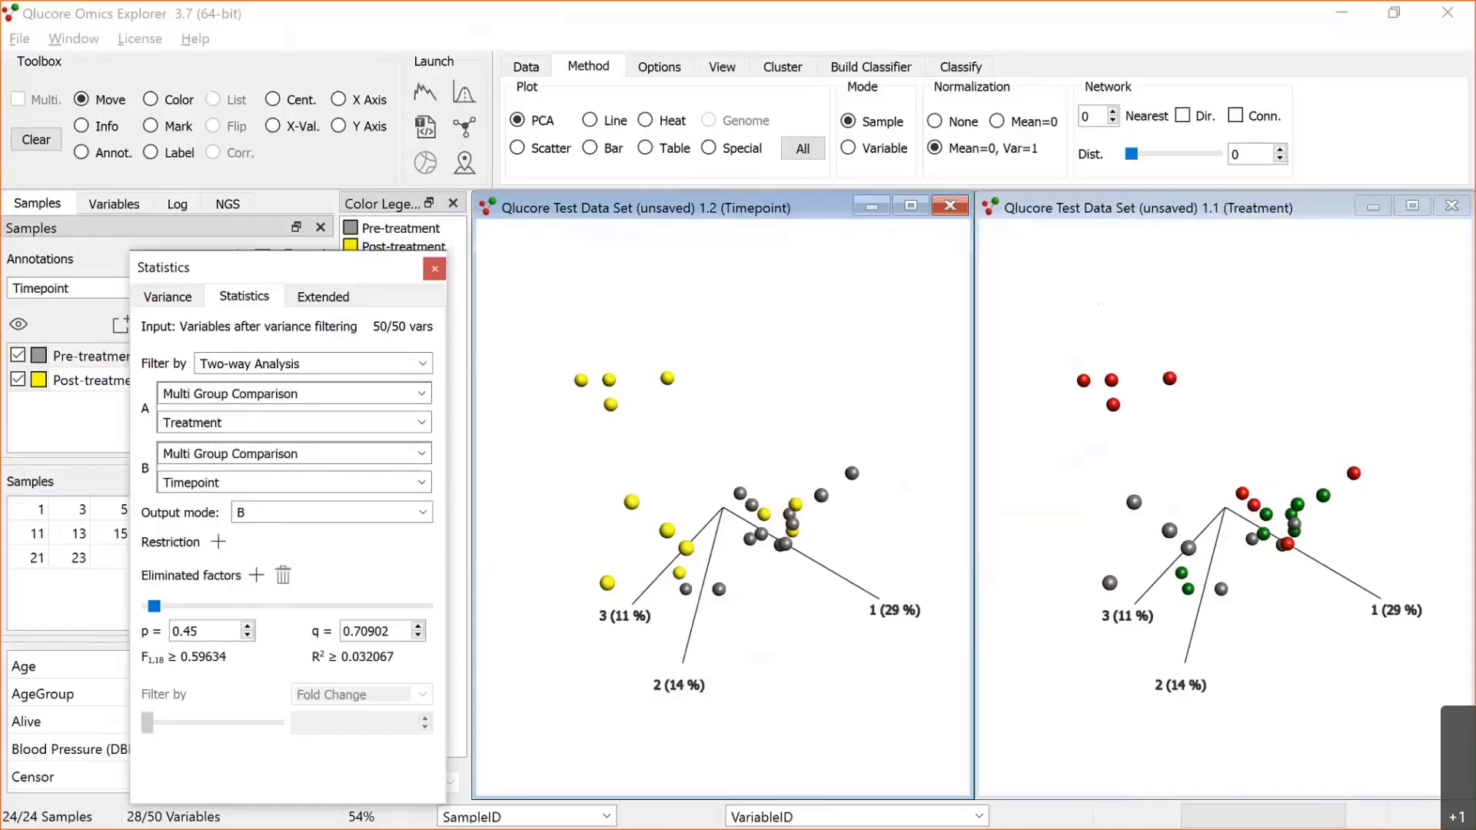
# Step: Review the two-way analysis and paired t-test slides, and switch to Qlucore Omics Explorer with the Schetter_2008_batch data set
pyautogui.hotkey('alt', 'Tab')
pyautogui.hotkey('alt', 'Tab')
pyautogui.hotkey('alt', 'Tab')
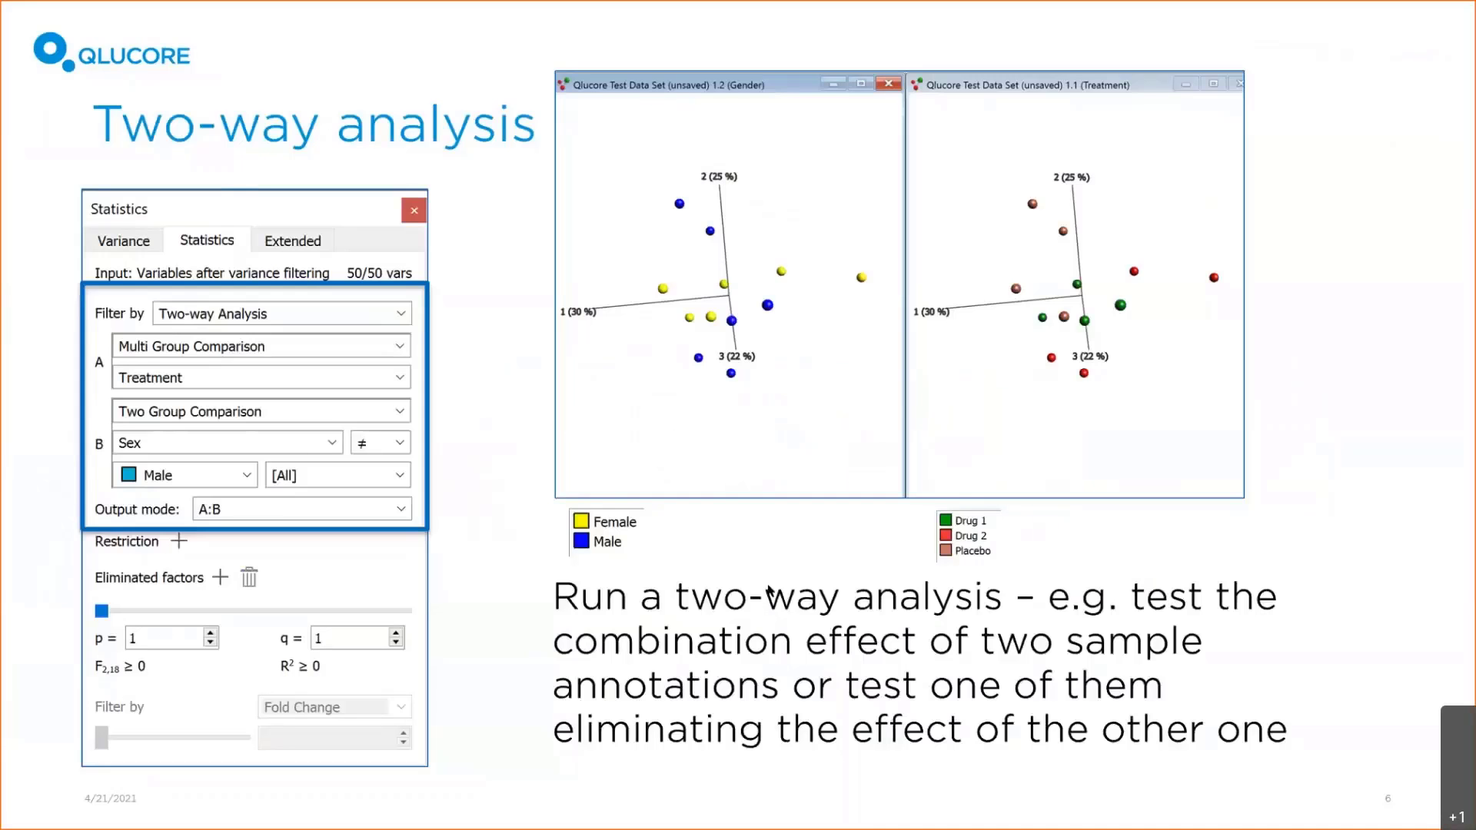
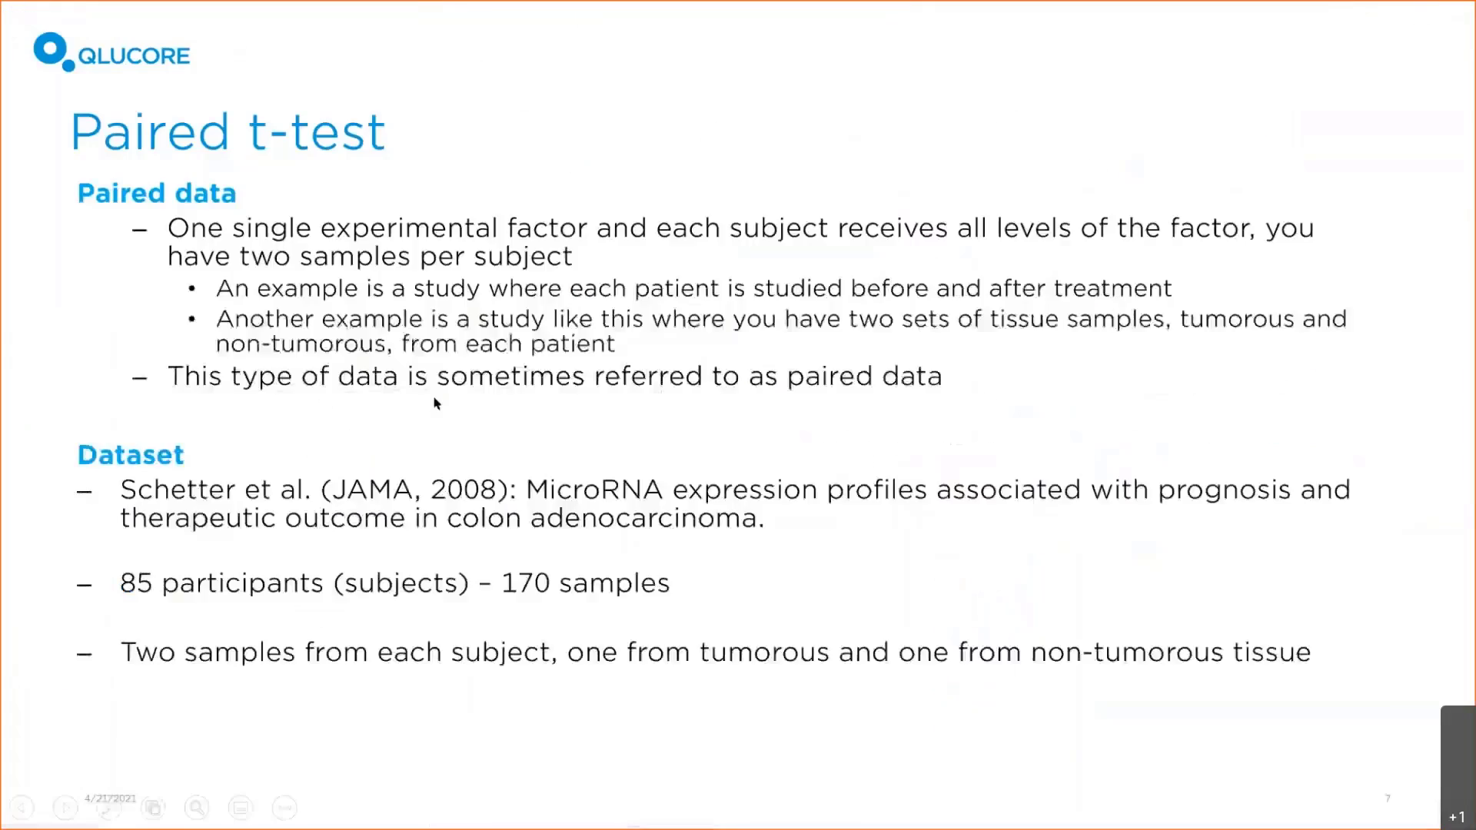
pyautogui.press('Right')
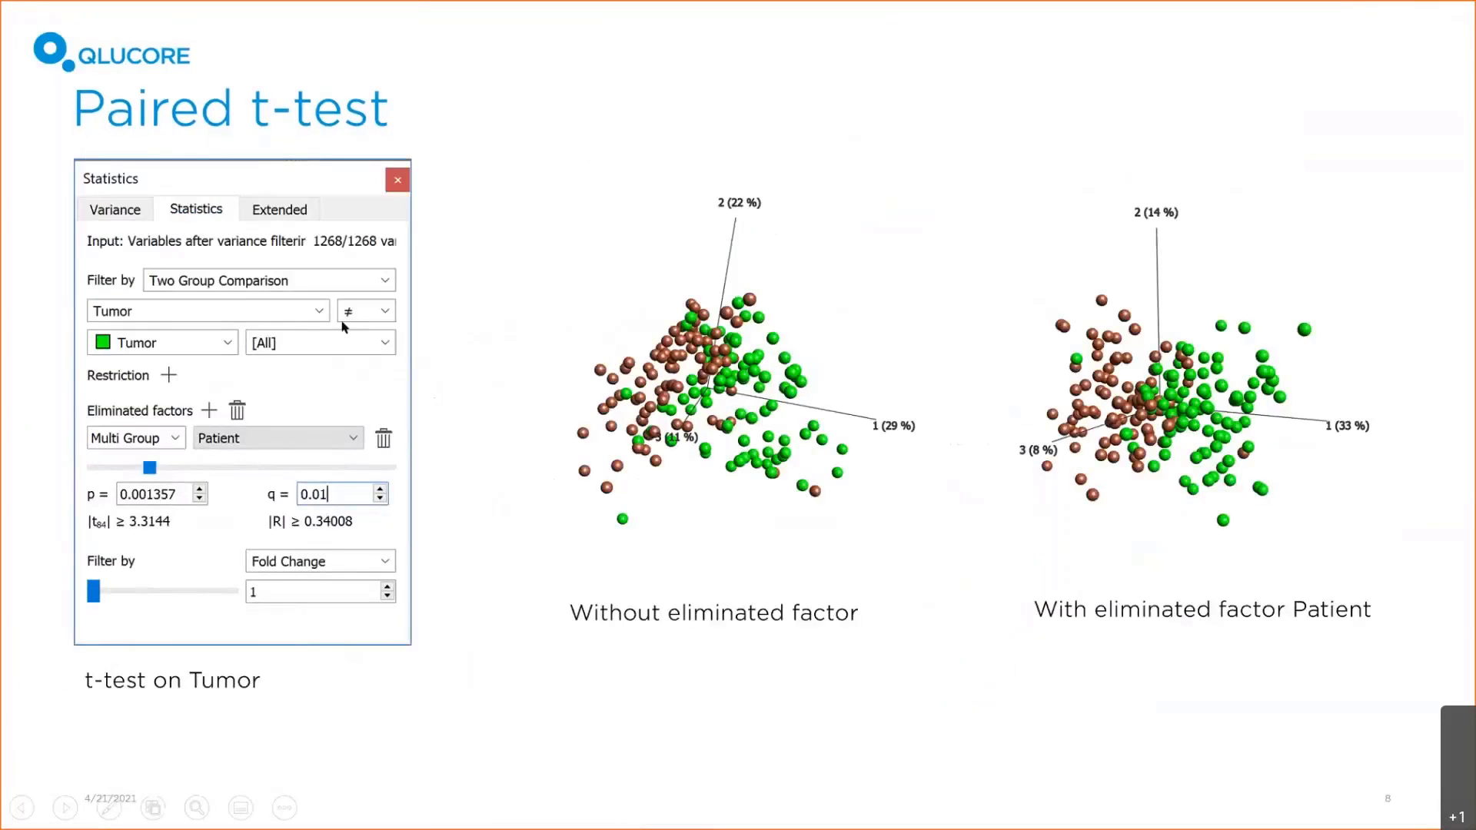
pyautogui.hotkey('alt', 'Tab')
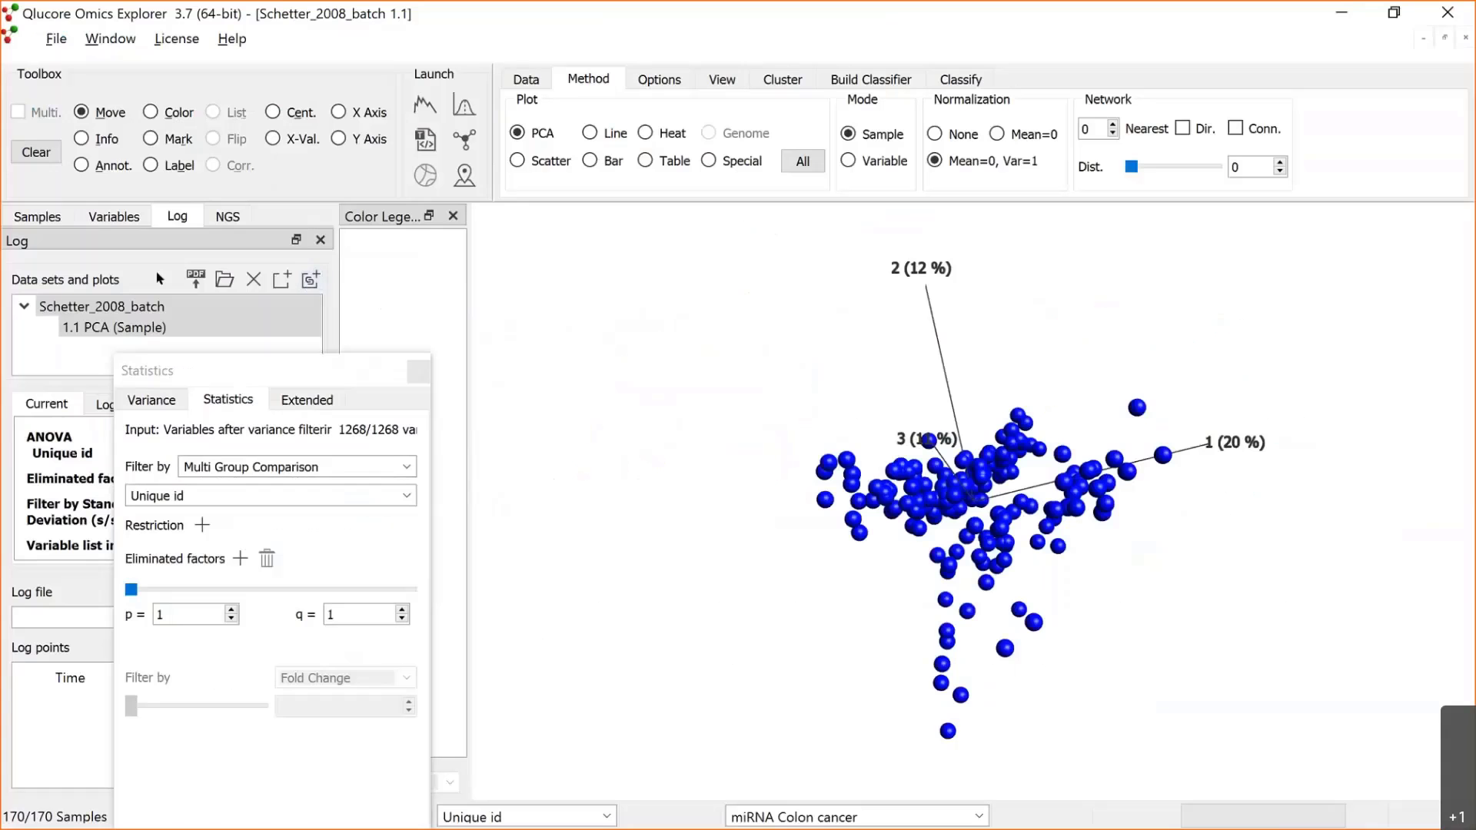
# Step: Change the color of the Tumor group in the Tumor annotation to yellow (#ffff00) and color the PCA plot by that annotation
pyautogui.click(40, 215)
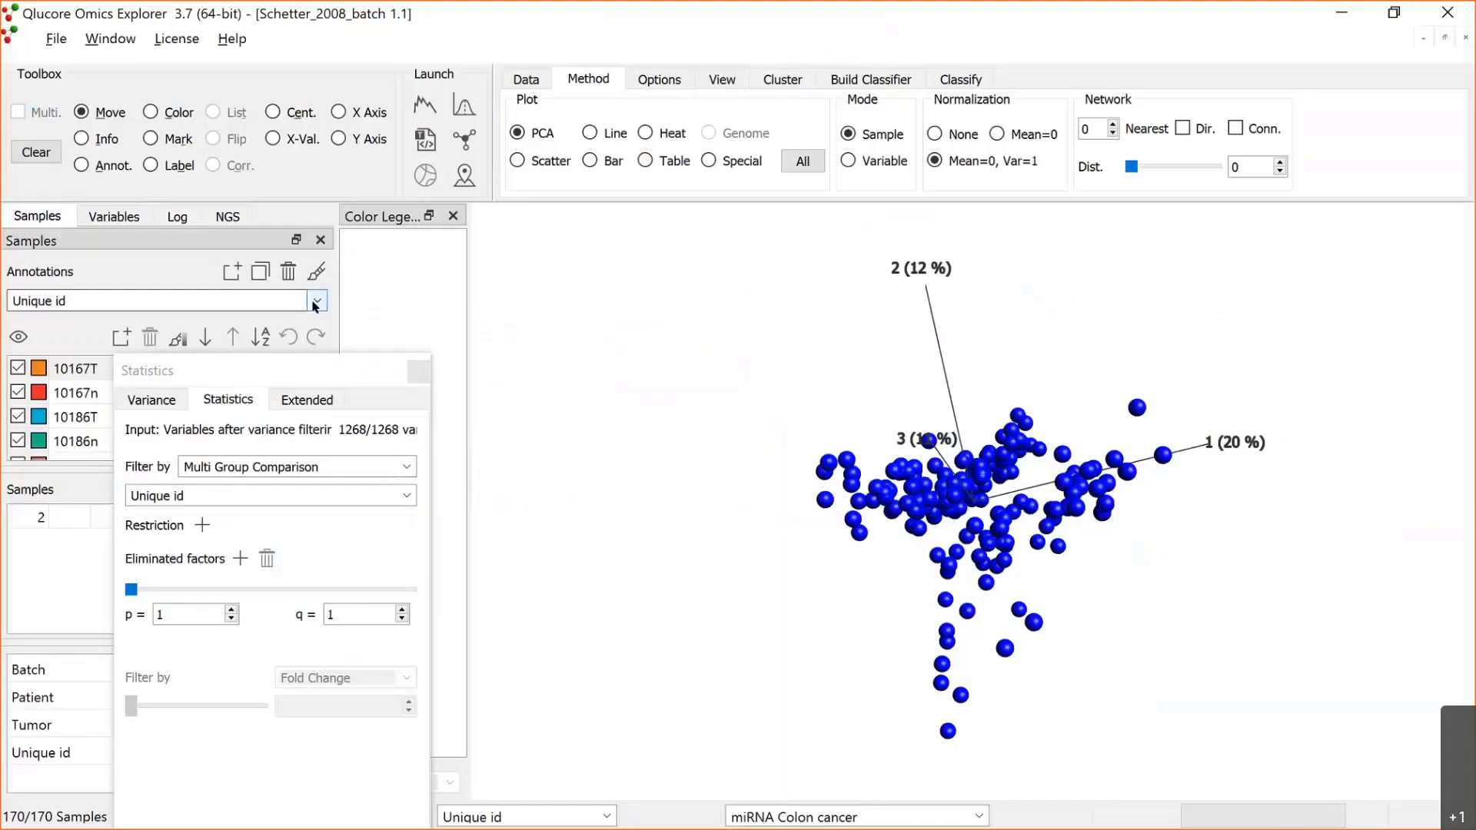
pyautogui.click(192, 301)
pyautogui.click(142, 352)
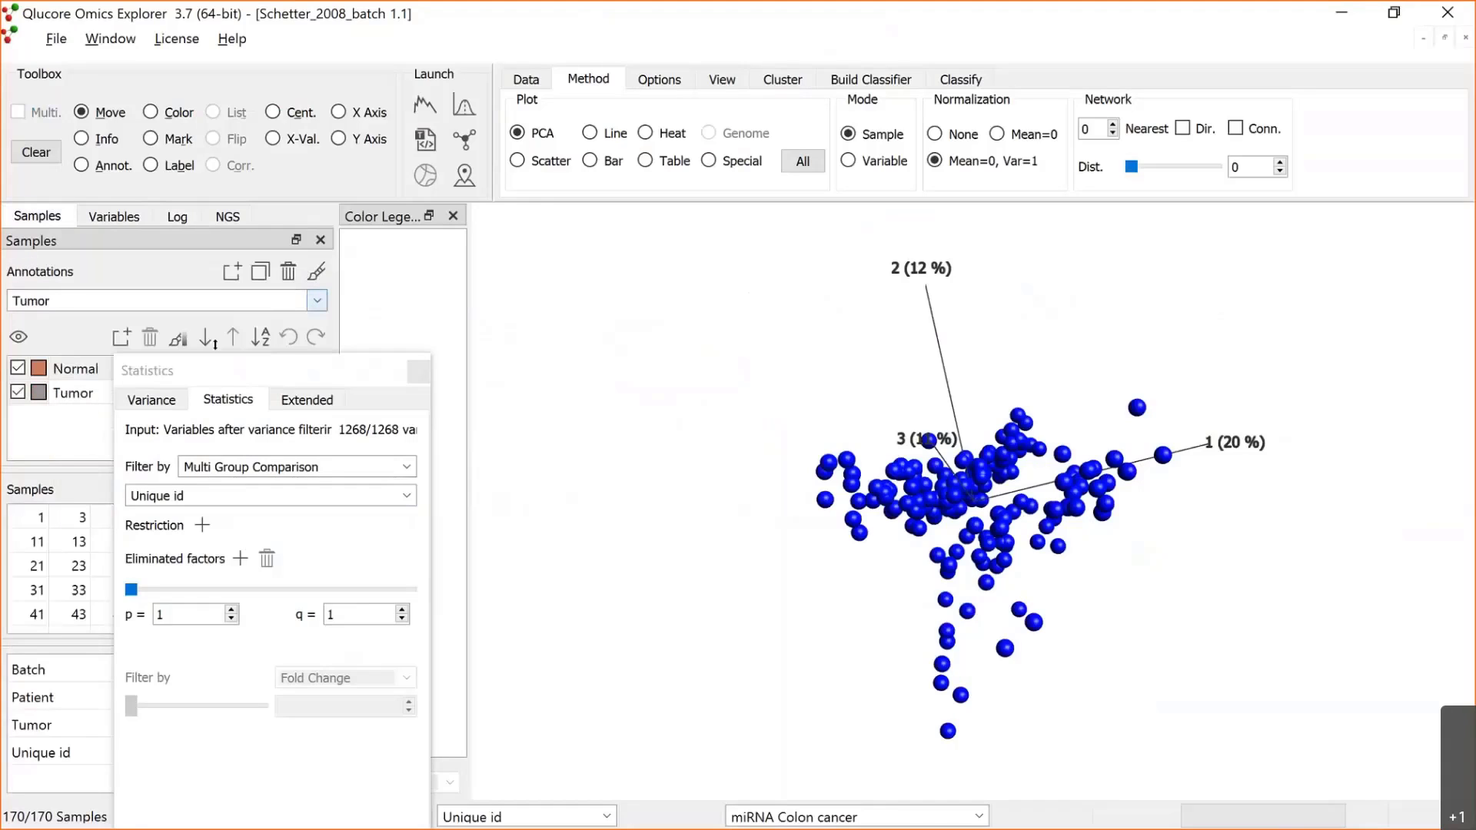
pyautogui.doubleClick(38, 392)
pyautogui.click(691, 338)
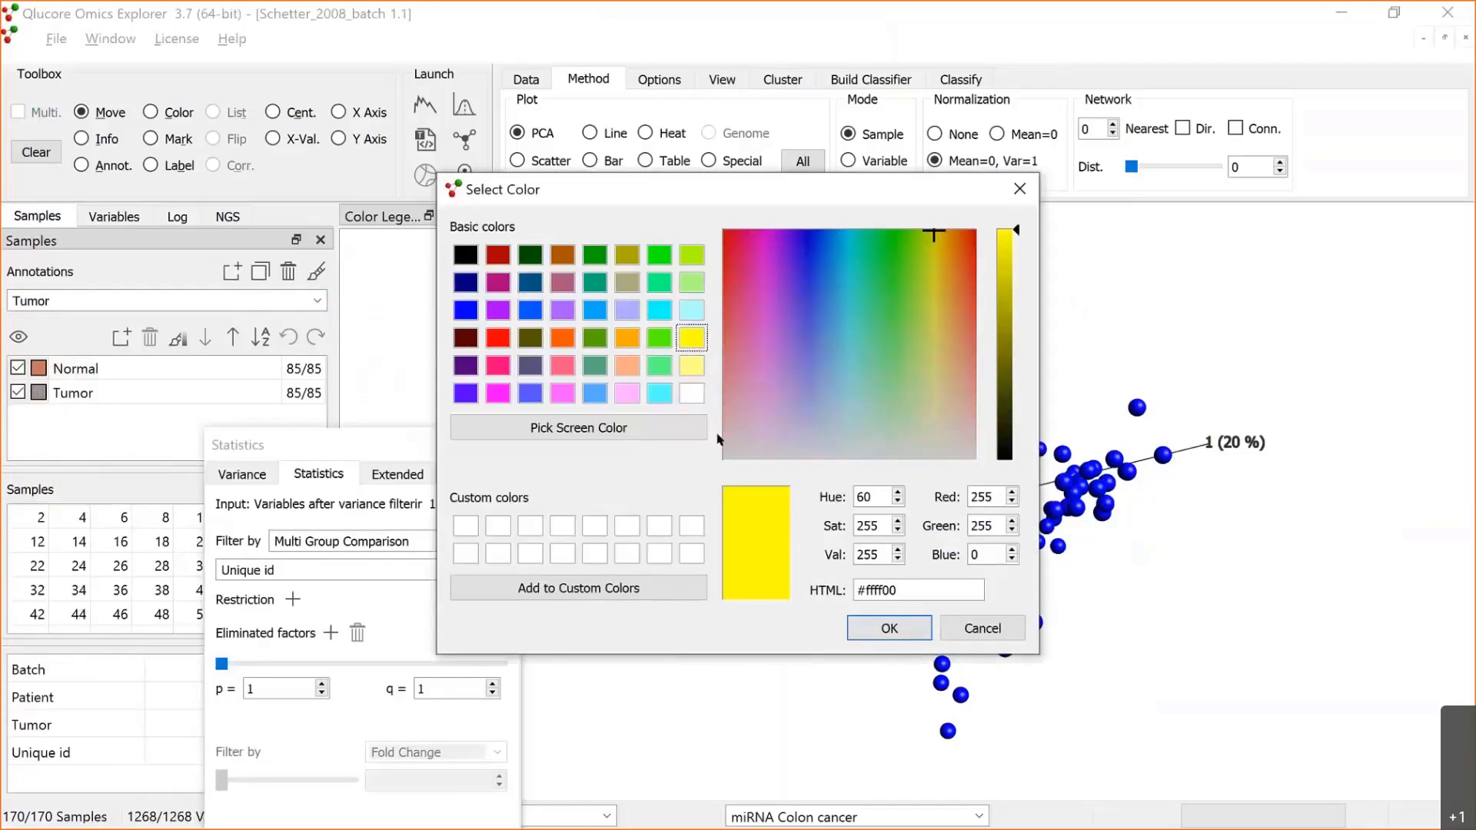
pyautogui.click(869, 626)
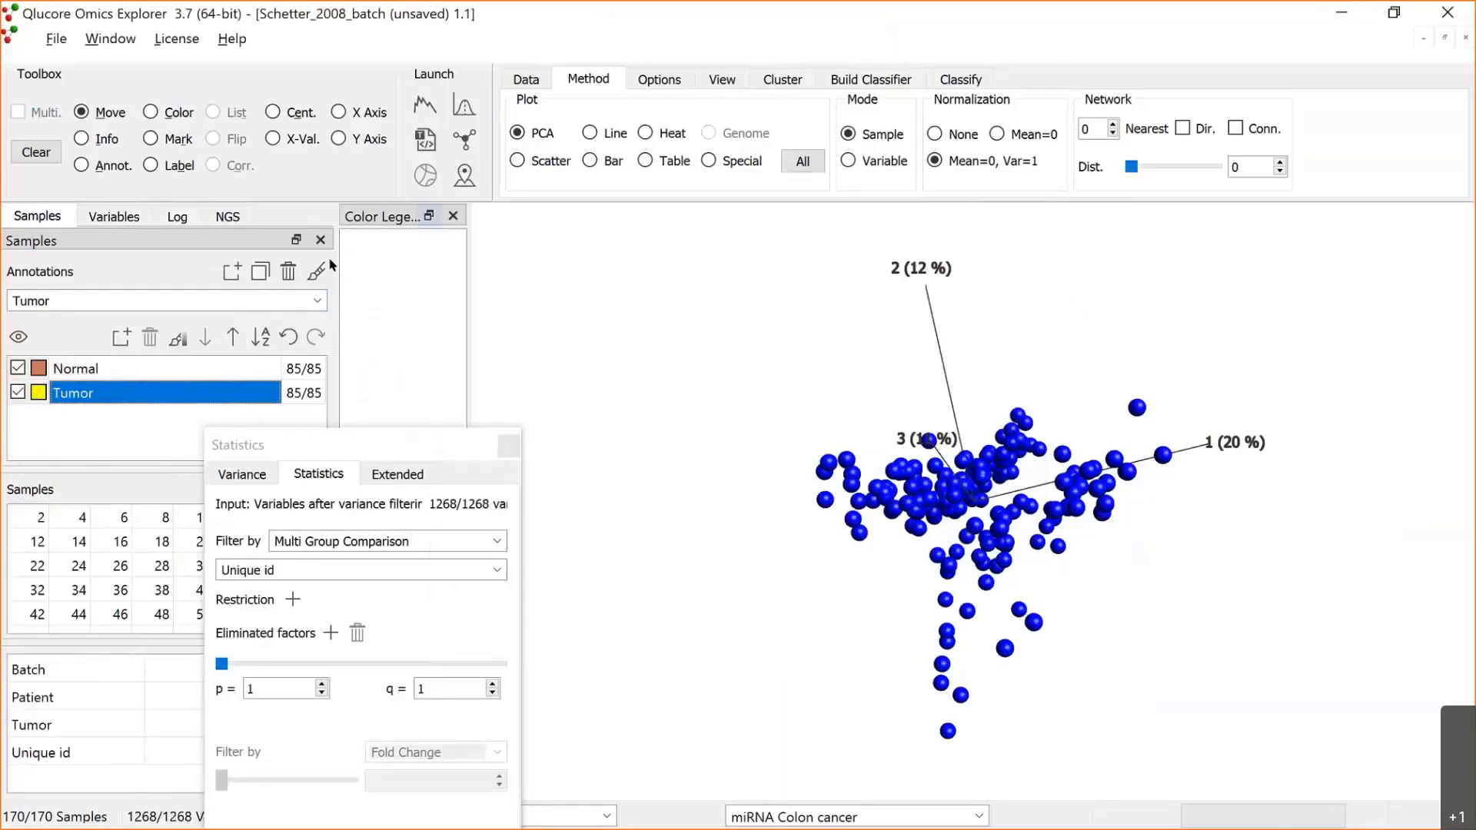
pyautogui.moveTo(1046, 528); pyautogui.dragTo(1182, 485)
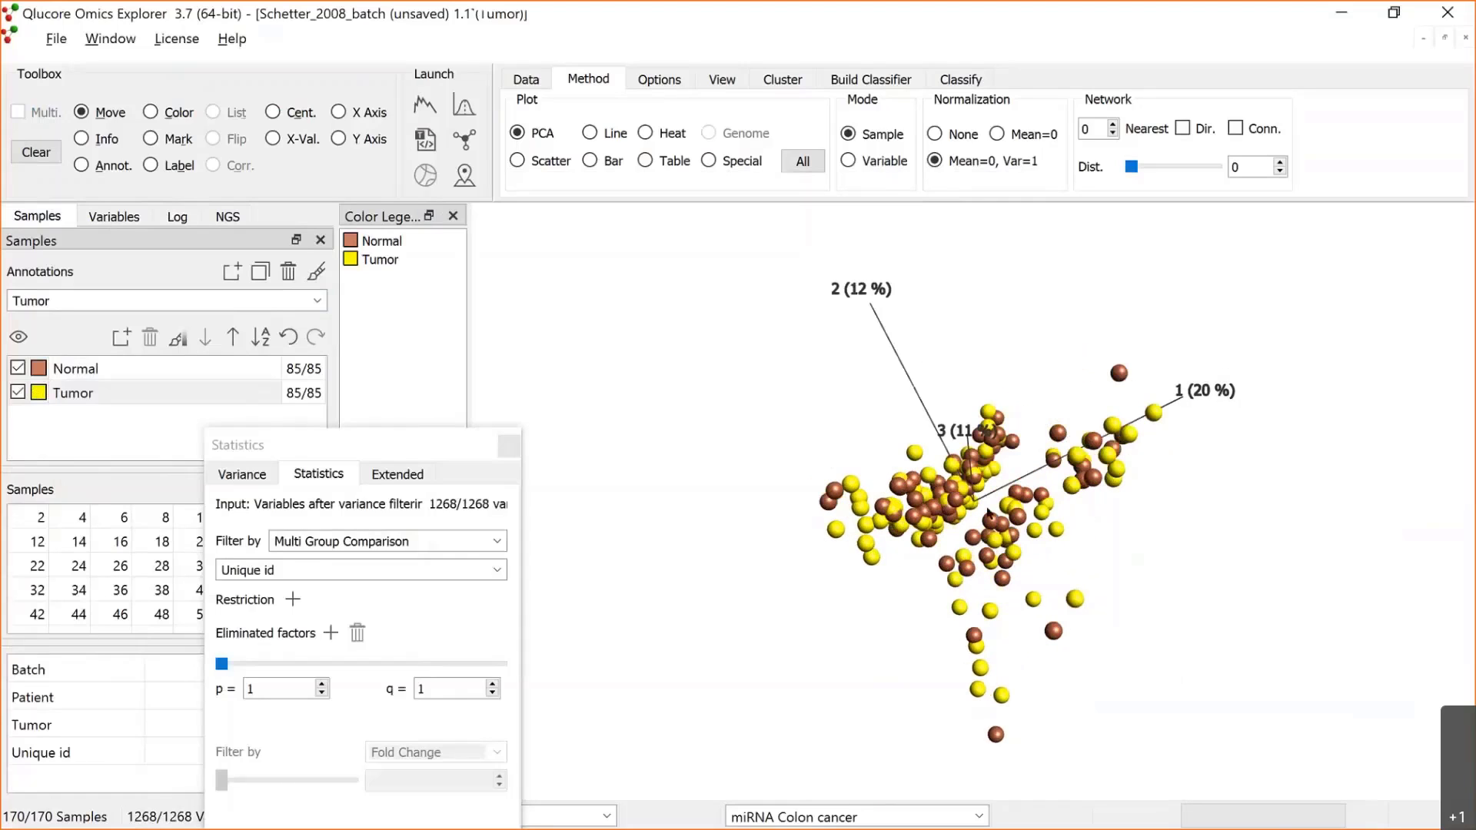
pyautogui.moveTo(926, 511); pyautogui.dragTo(1102, 464)
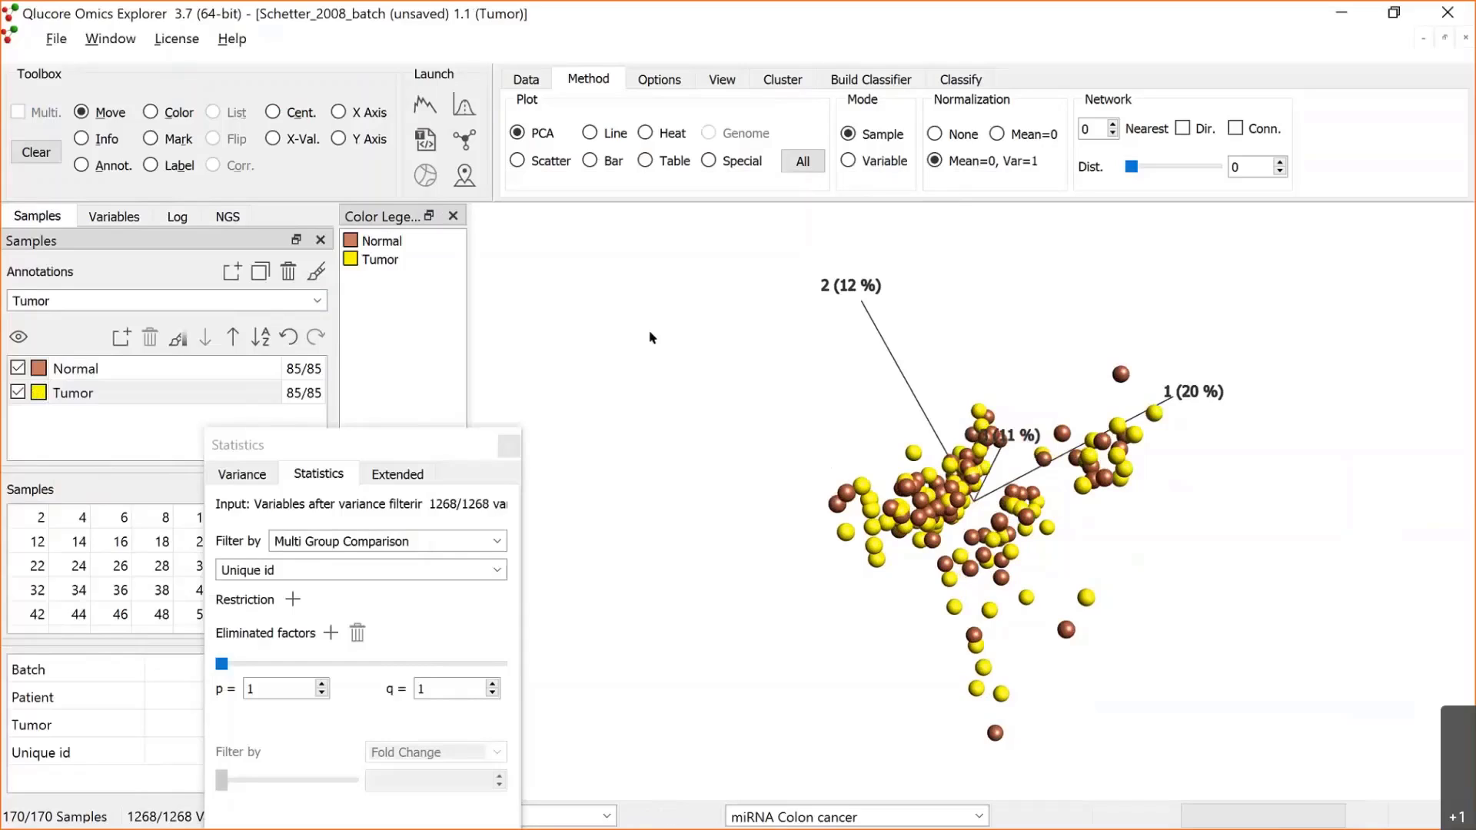
# Step: Set up a Two Group Comparison on the Tumor annotation, comparing the Tumor group against Normal
pyautogui.click(615, 339)
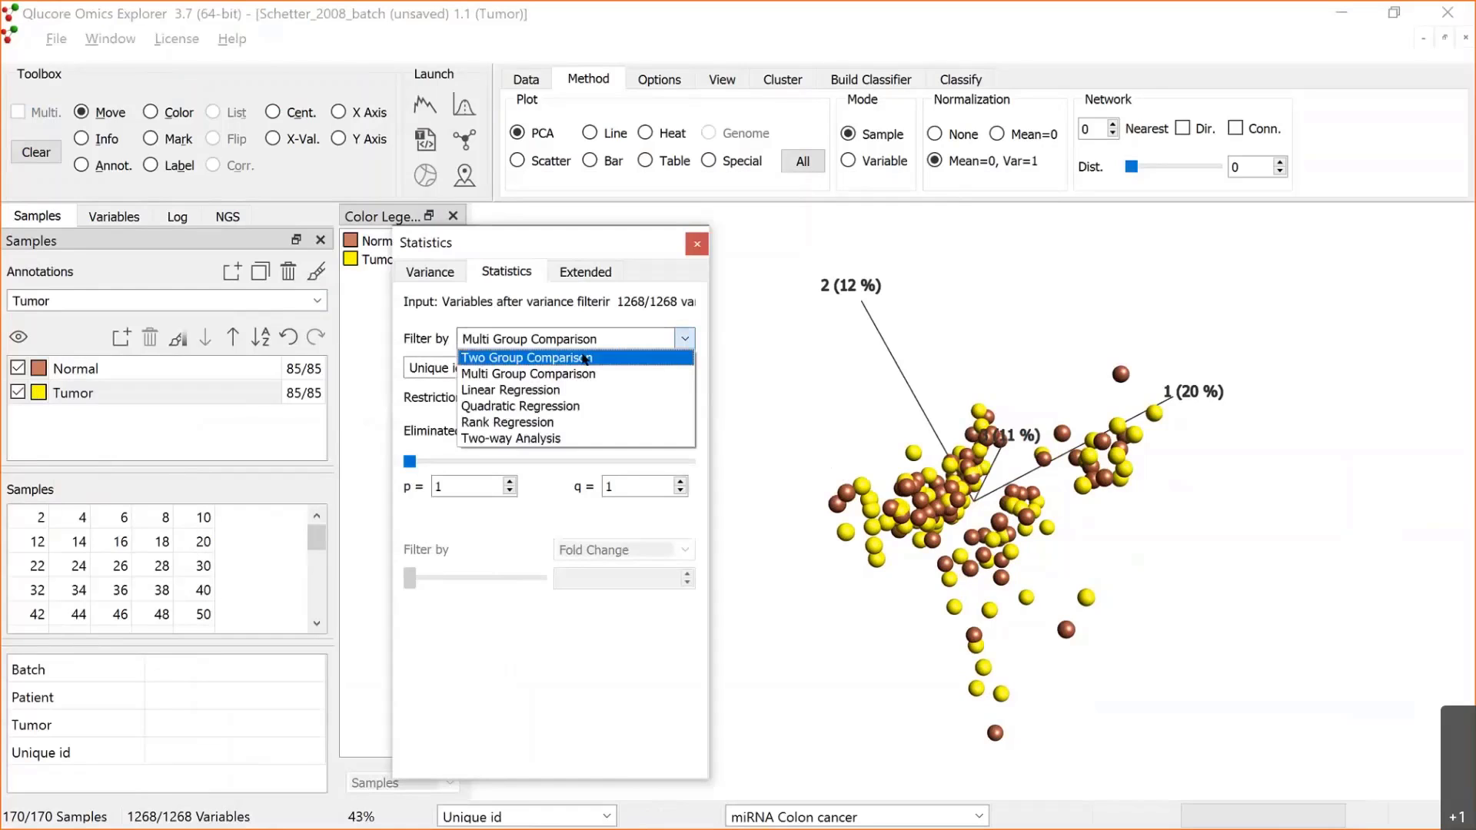
pyautogui.click(600, 356)
pyautogui.click(599, 367)
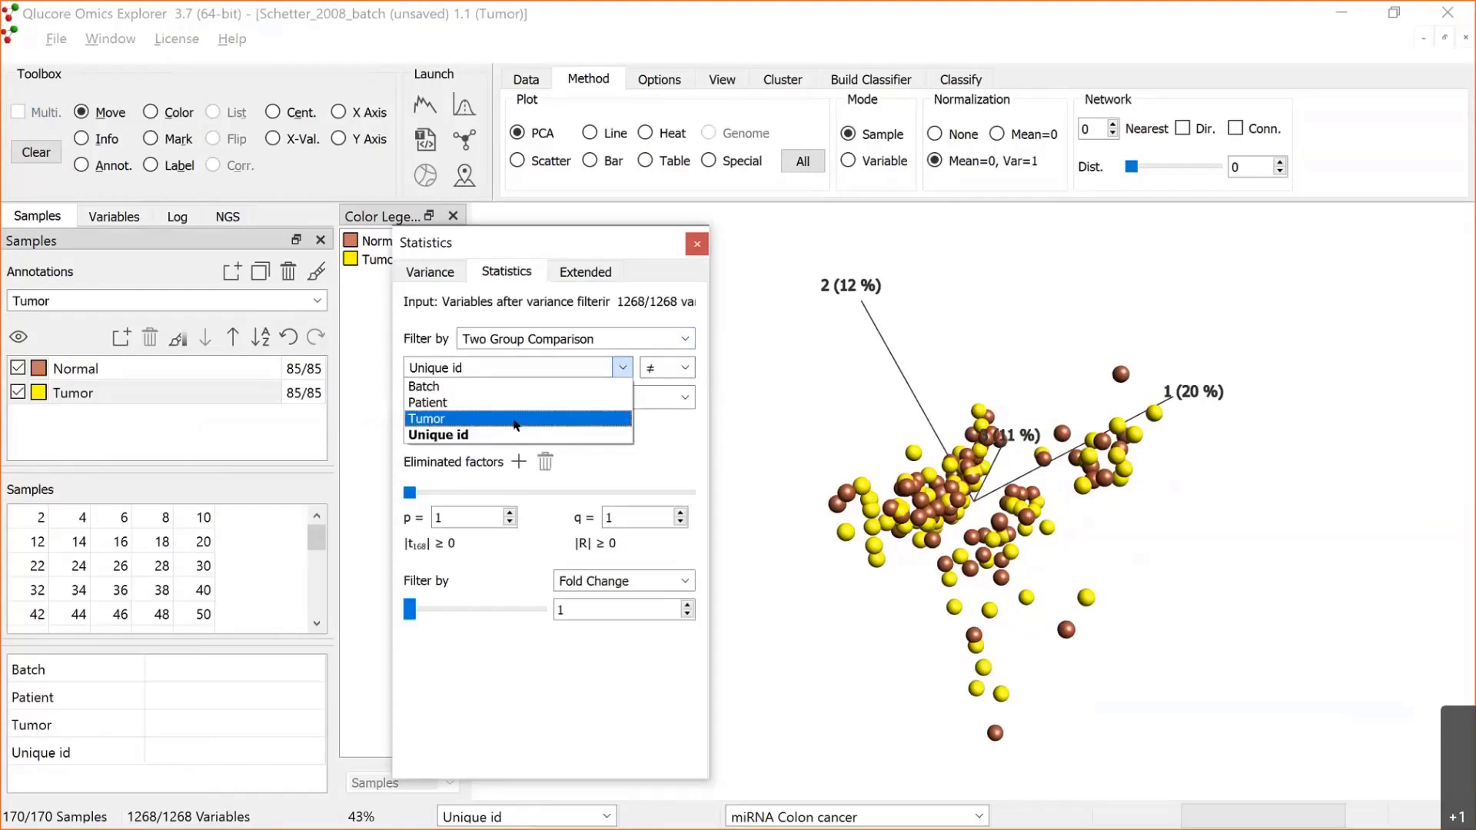
pyautogui.click(516, 416)
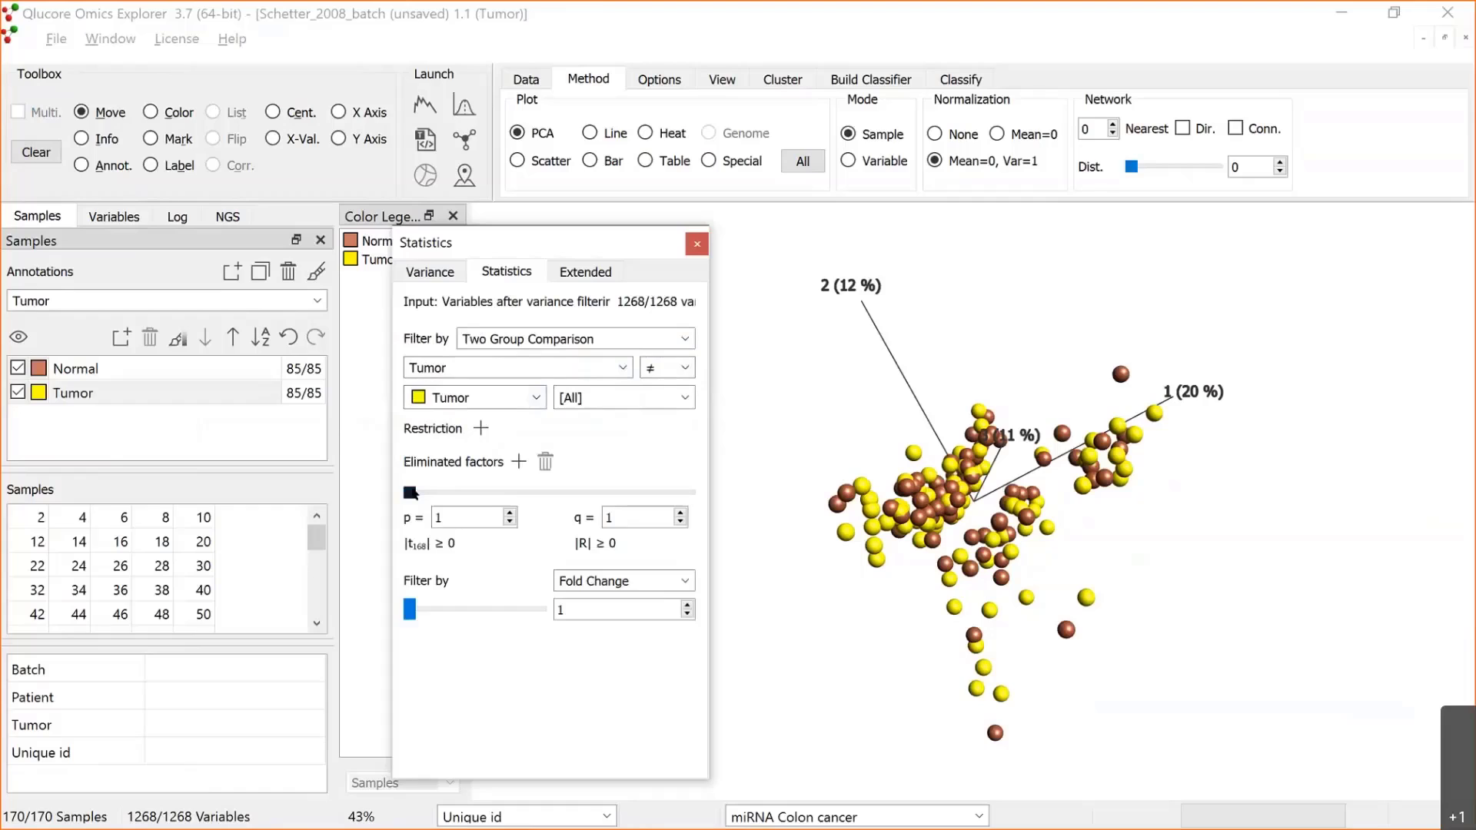
pyautogui.click(686, 399)
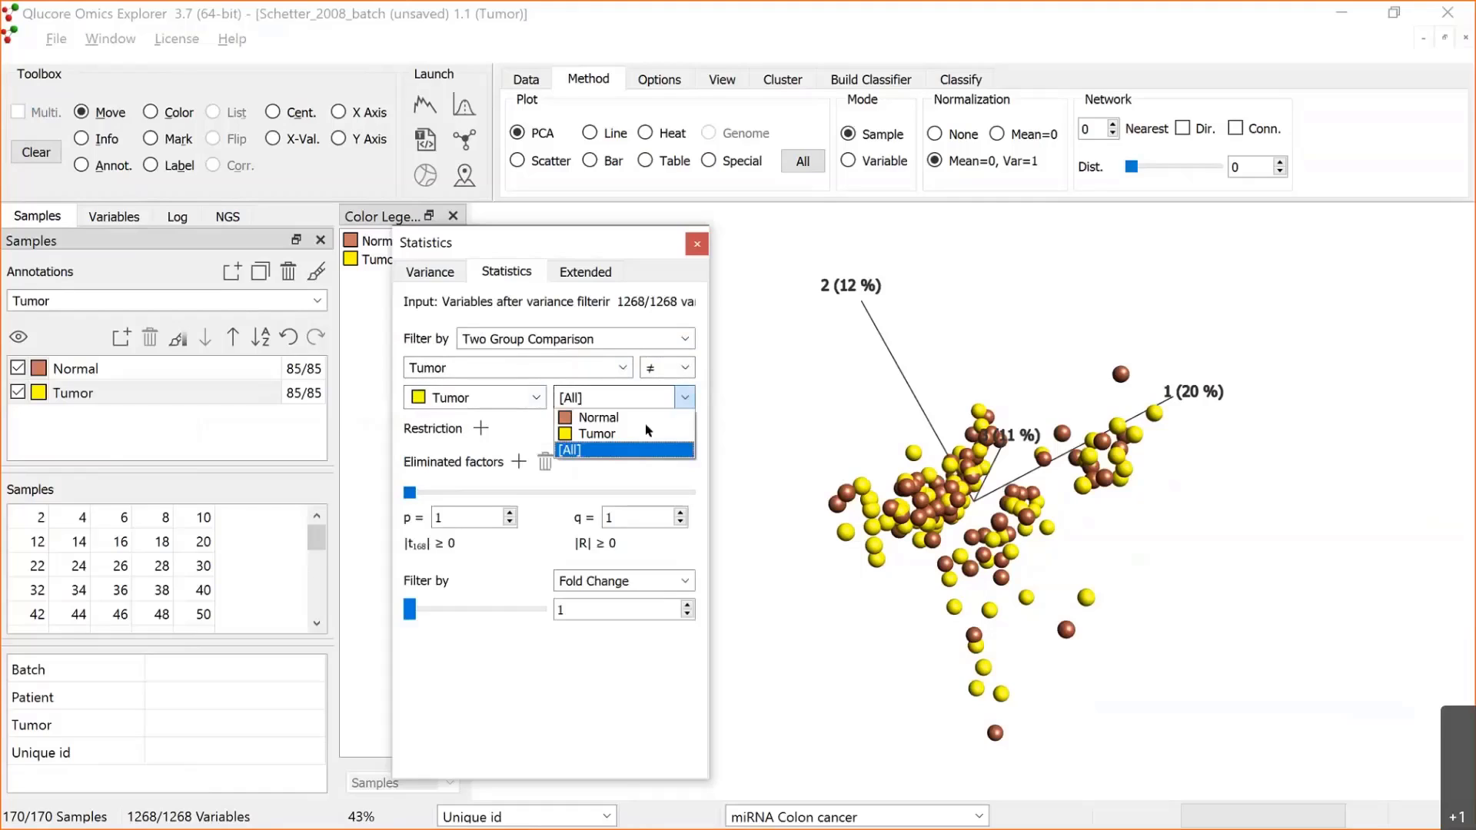
pyautogui.click(603, 418)
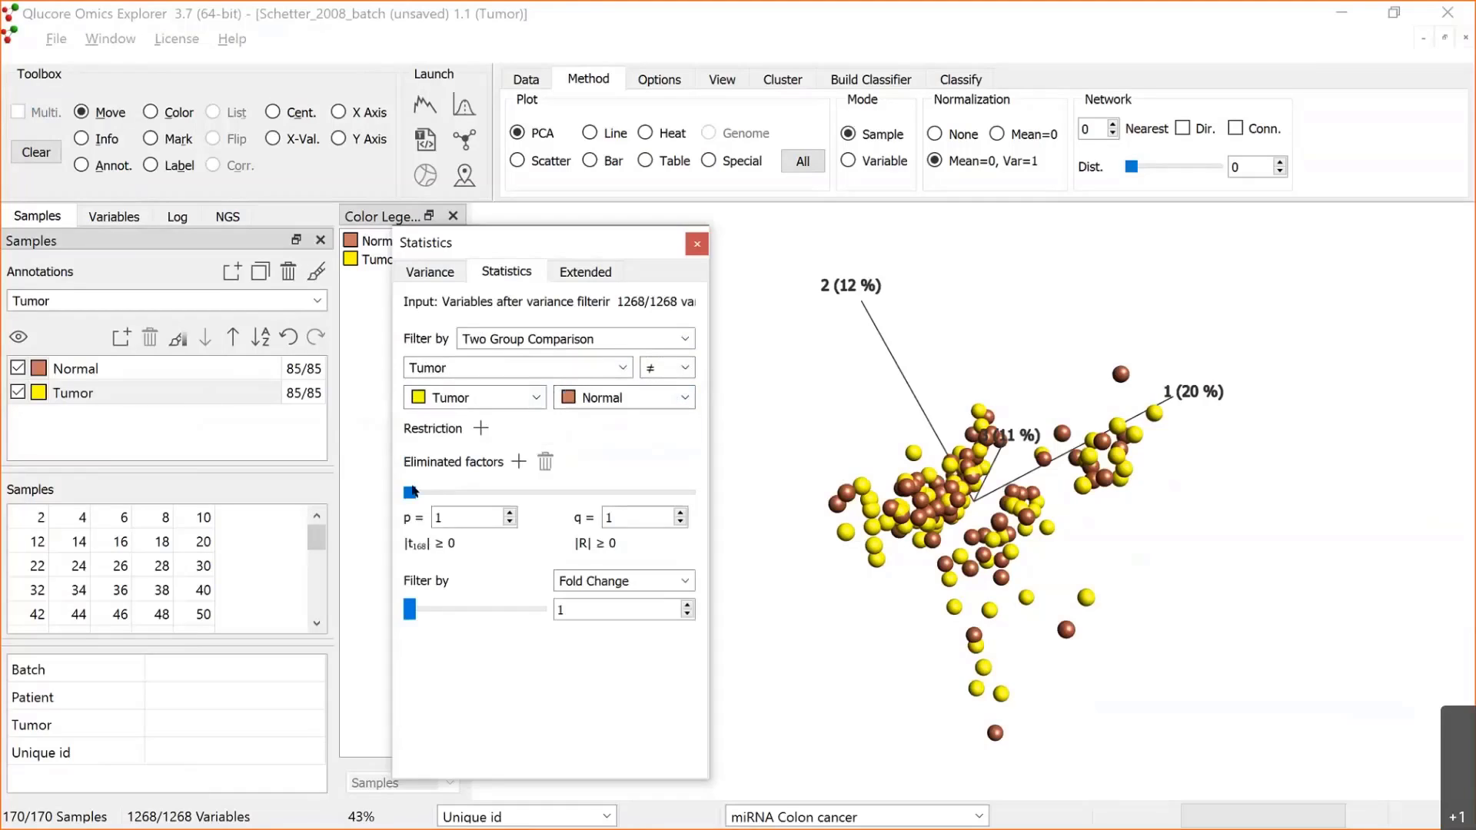
# Step: Filter the variables at q = 0.01 and inspect the separation of Tumor and Normal samples in the PCA plot
pyautogui.moveTo(409, 493); pyautogui.dragTo(469, 490)
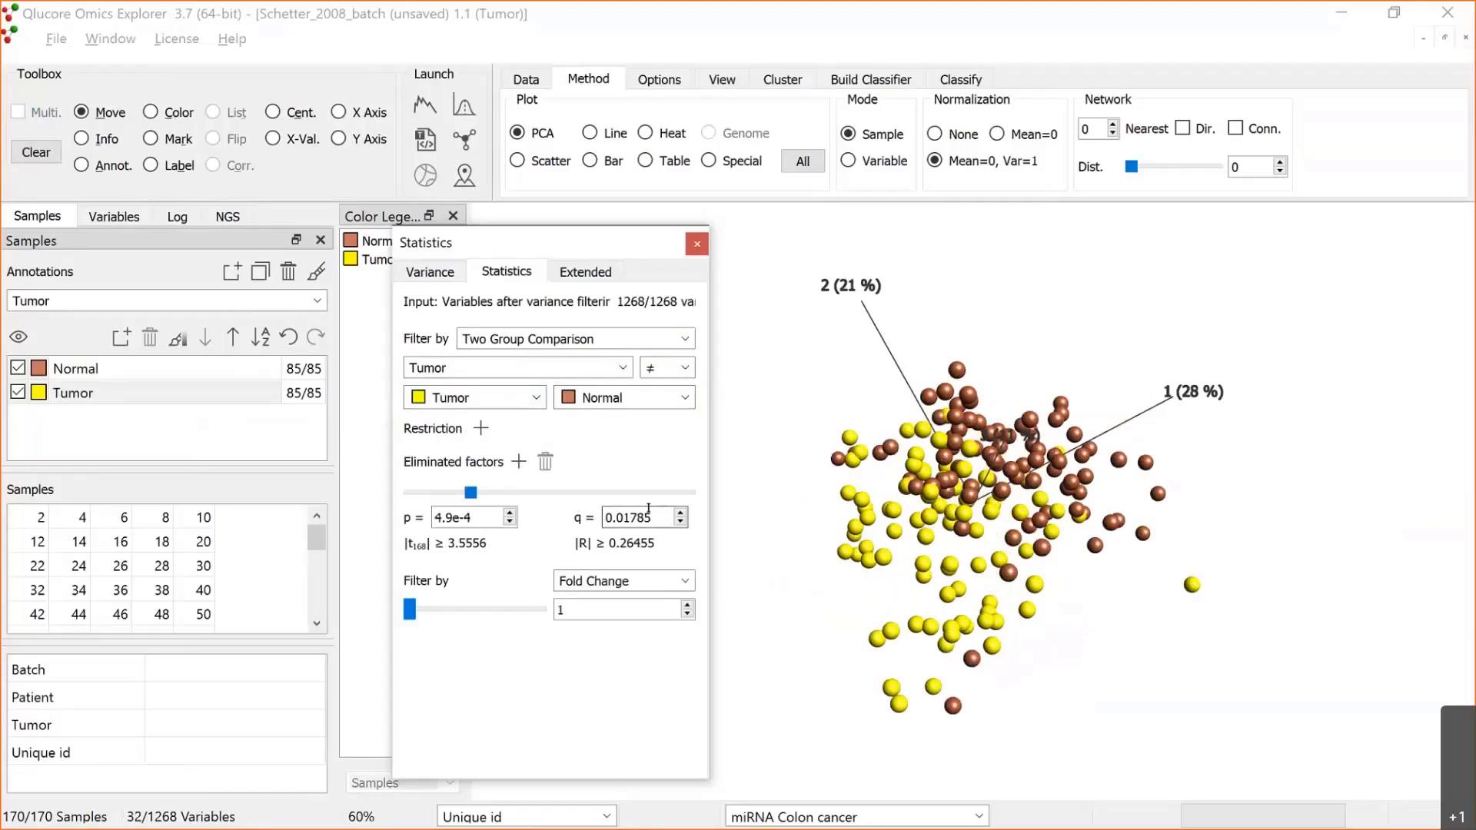
pyautogui.moveTo(654, 516); pyautogui.dragTo(549, 517)
pyautogui.write('0,01')
pyautogui.press('Return')
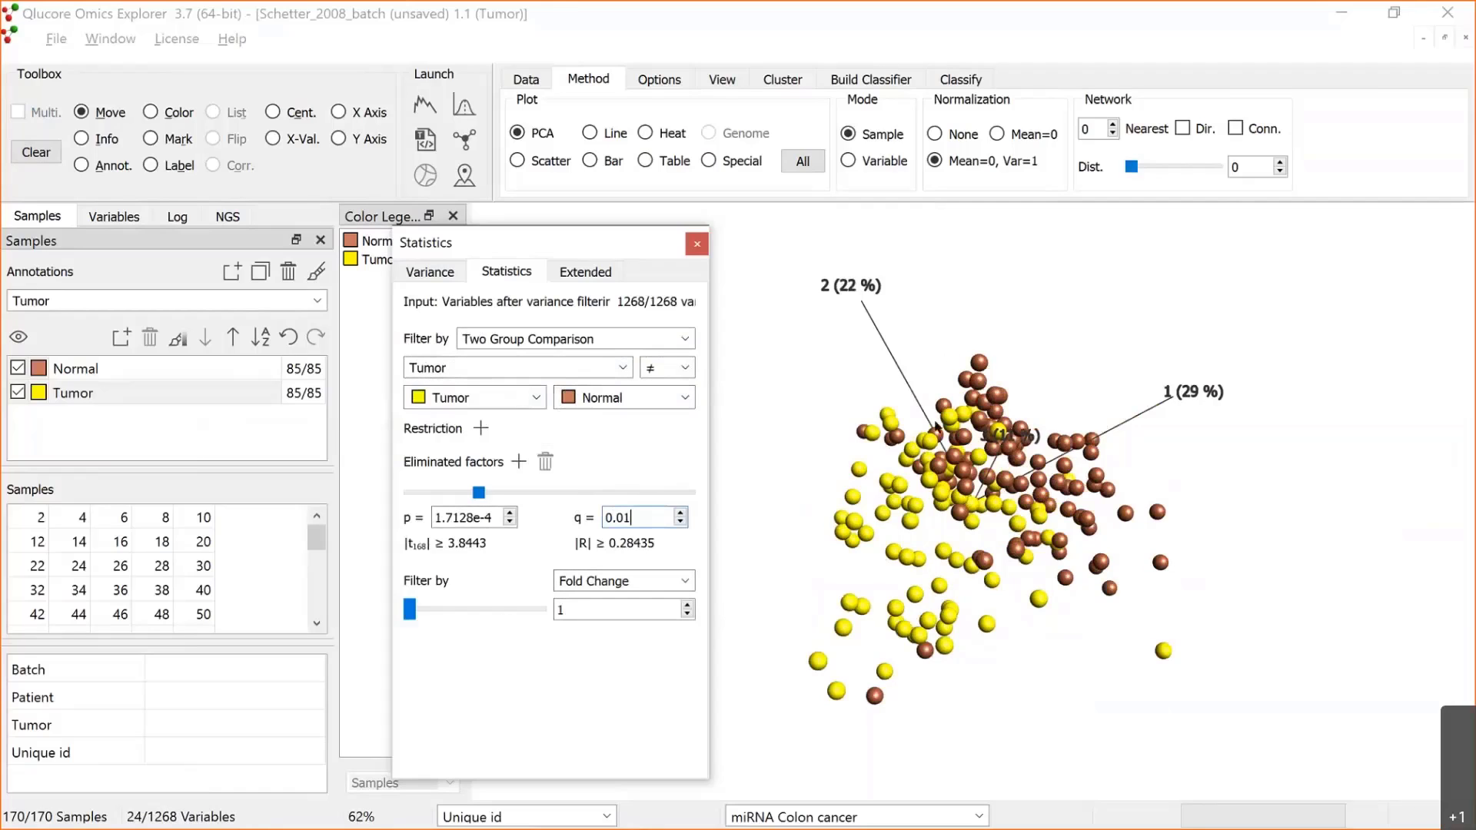
pyautogui.moveTo(936, 428); pyautogui.dragTo(1077, 367)
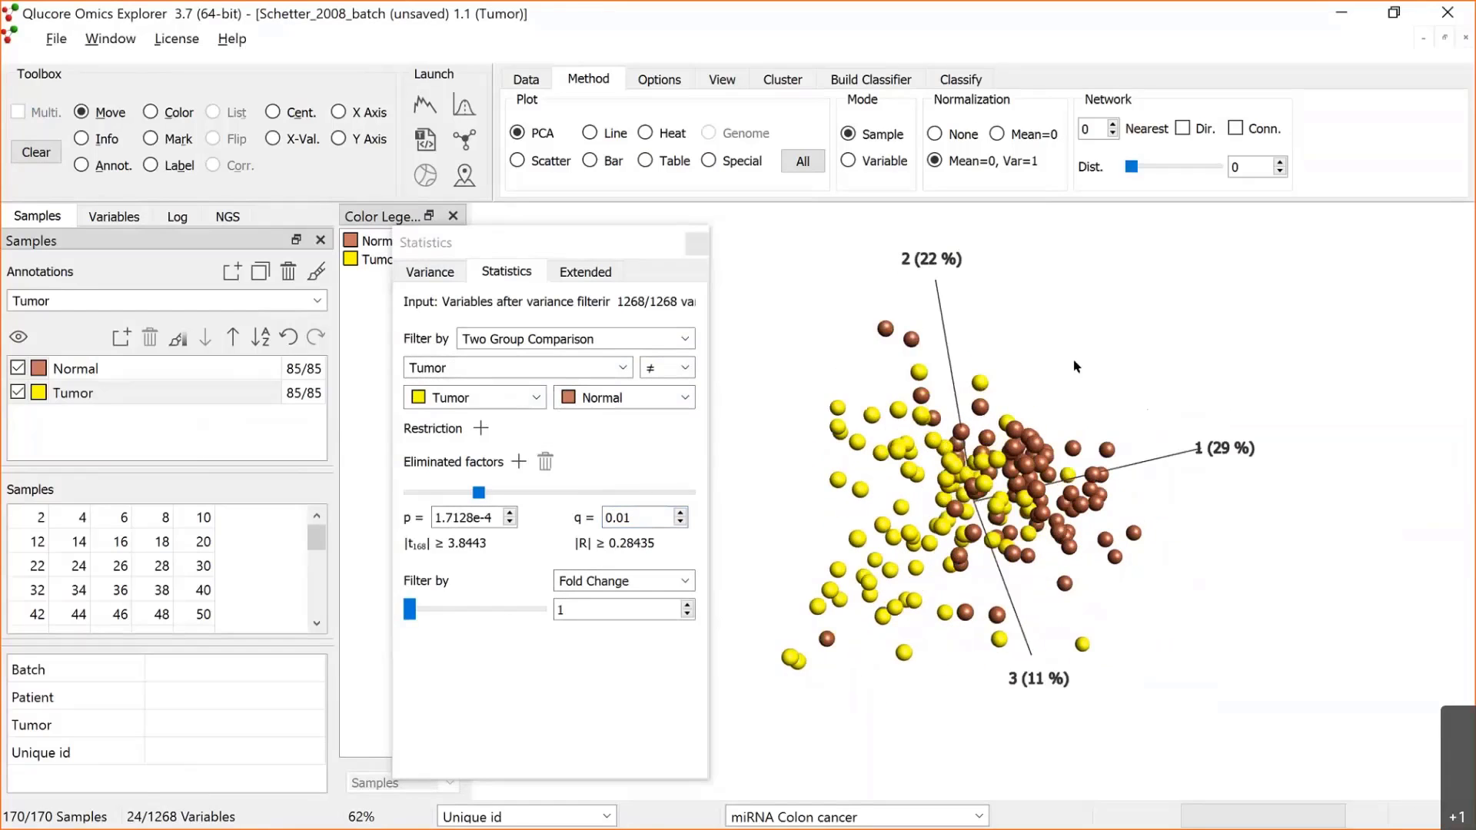
pyautogui.moveTo(1080, 459)
pyautogui.mouseDown()
pyautogui.moveTo(932, 502)
pyautogui.moveTo(1046, 471)
pyautogui.moveTo(1103, 477)
pyautogui.mouseUp()
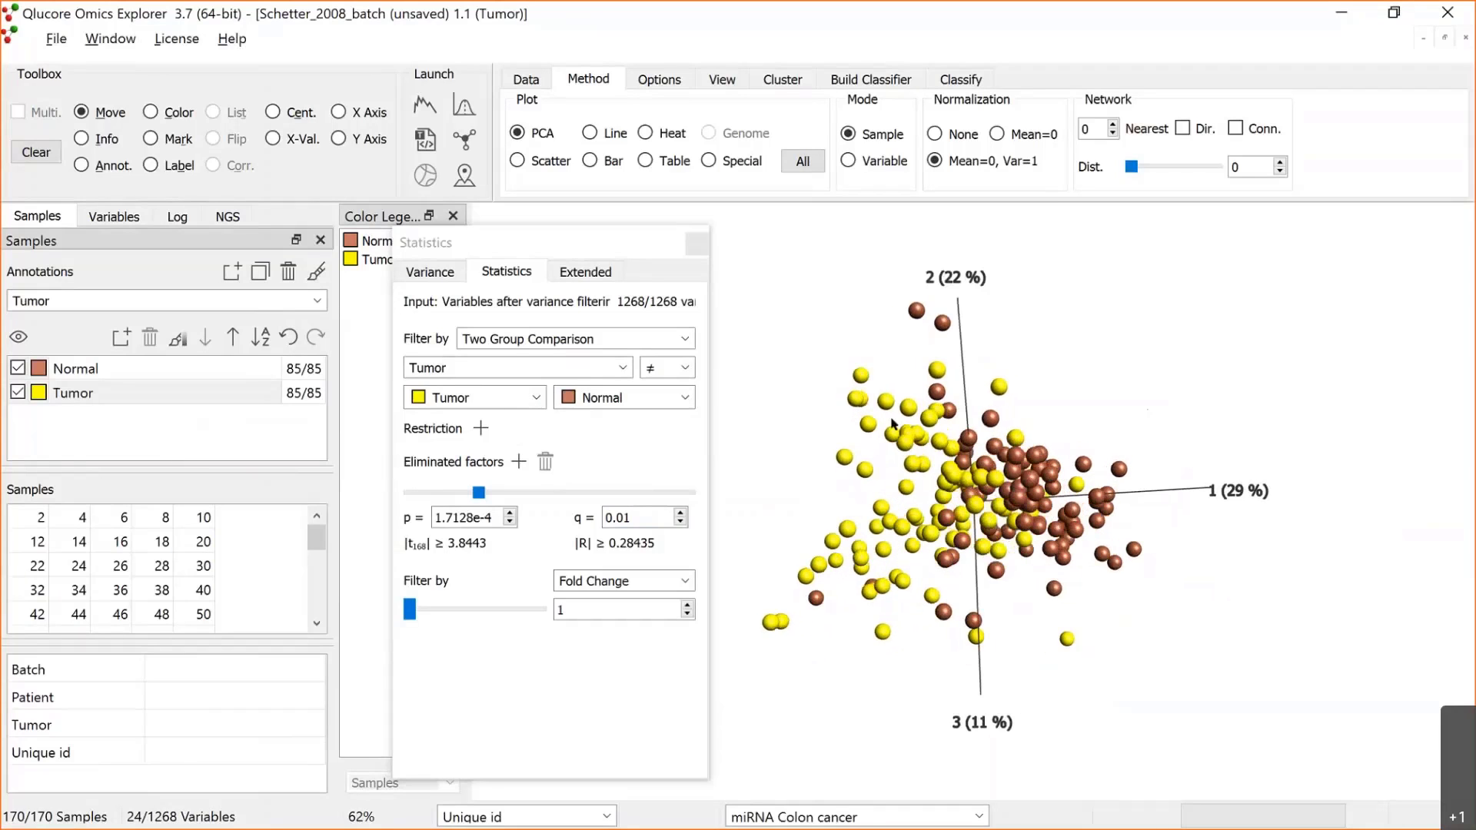
pyautogui.moveTo(998, 489); pyautogui.dragTo(1050, 504)
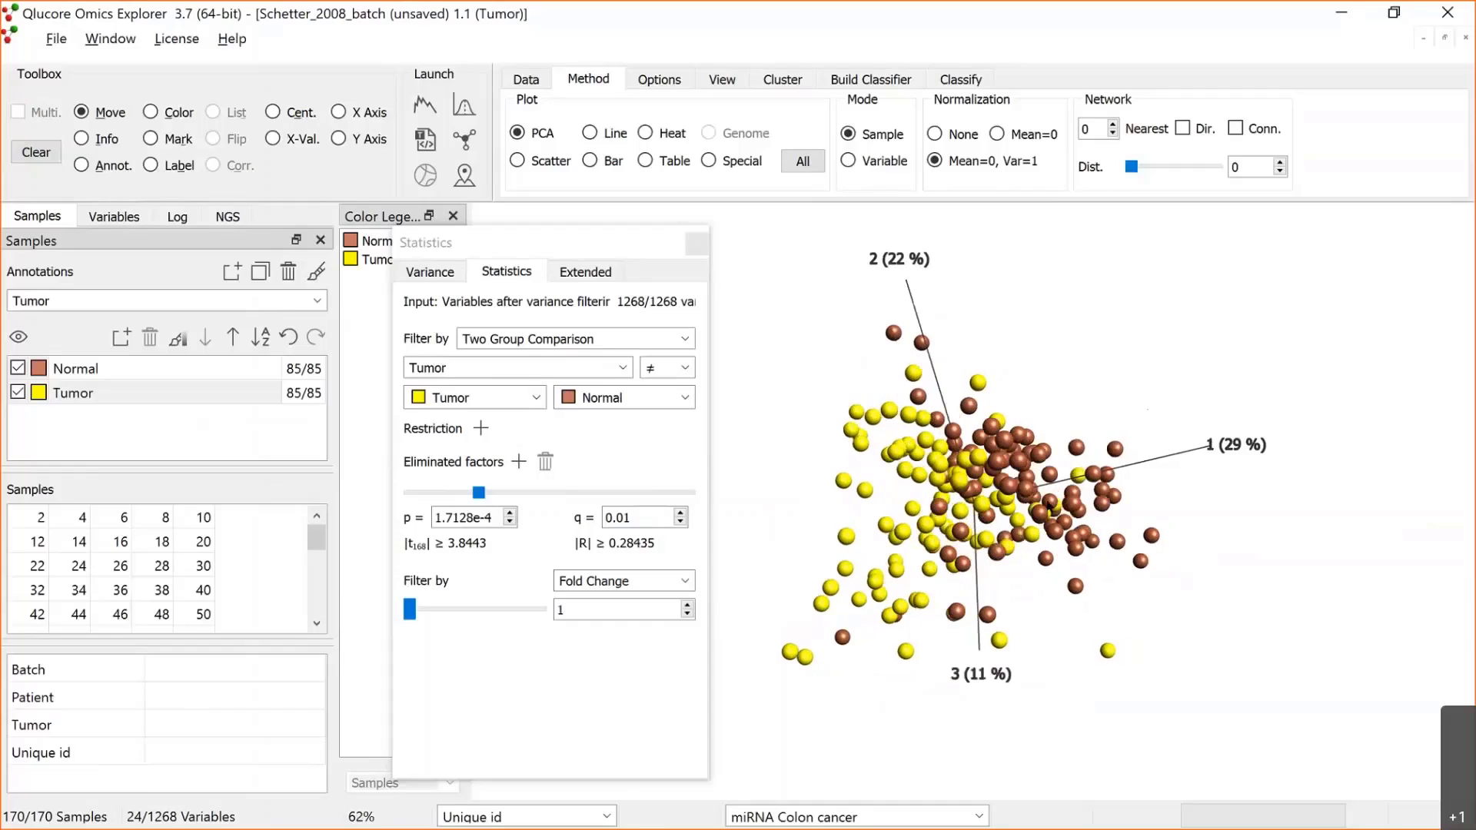
# Step: Add a Multi Group eliminated factor to the Tumor comparison, using the Patient annotation
pyautogui.click(519, 462)
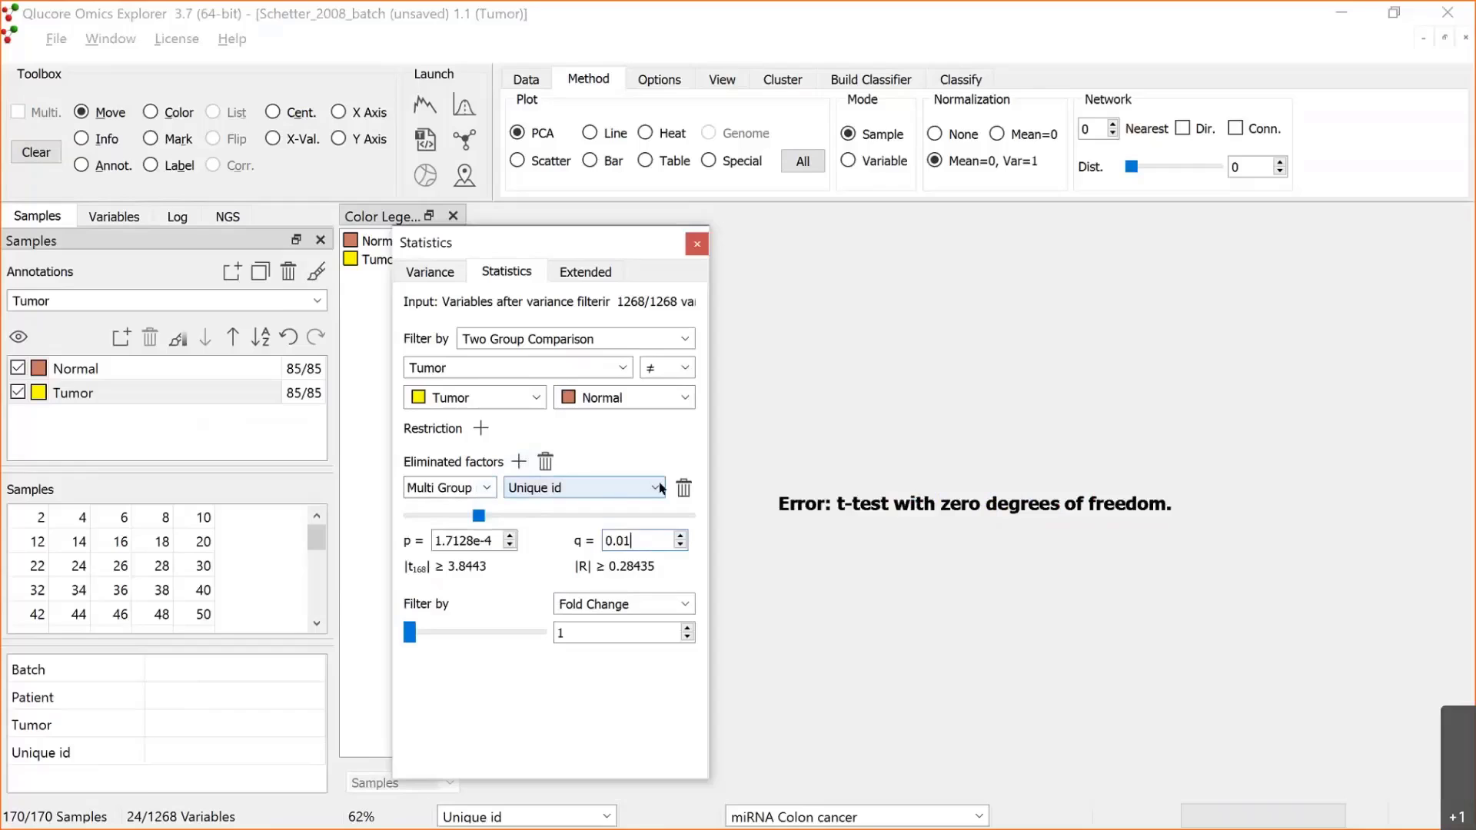
pyautogui.click(611, 488)
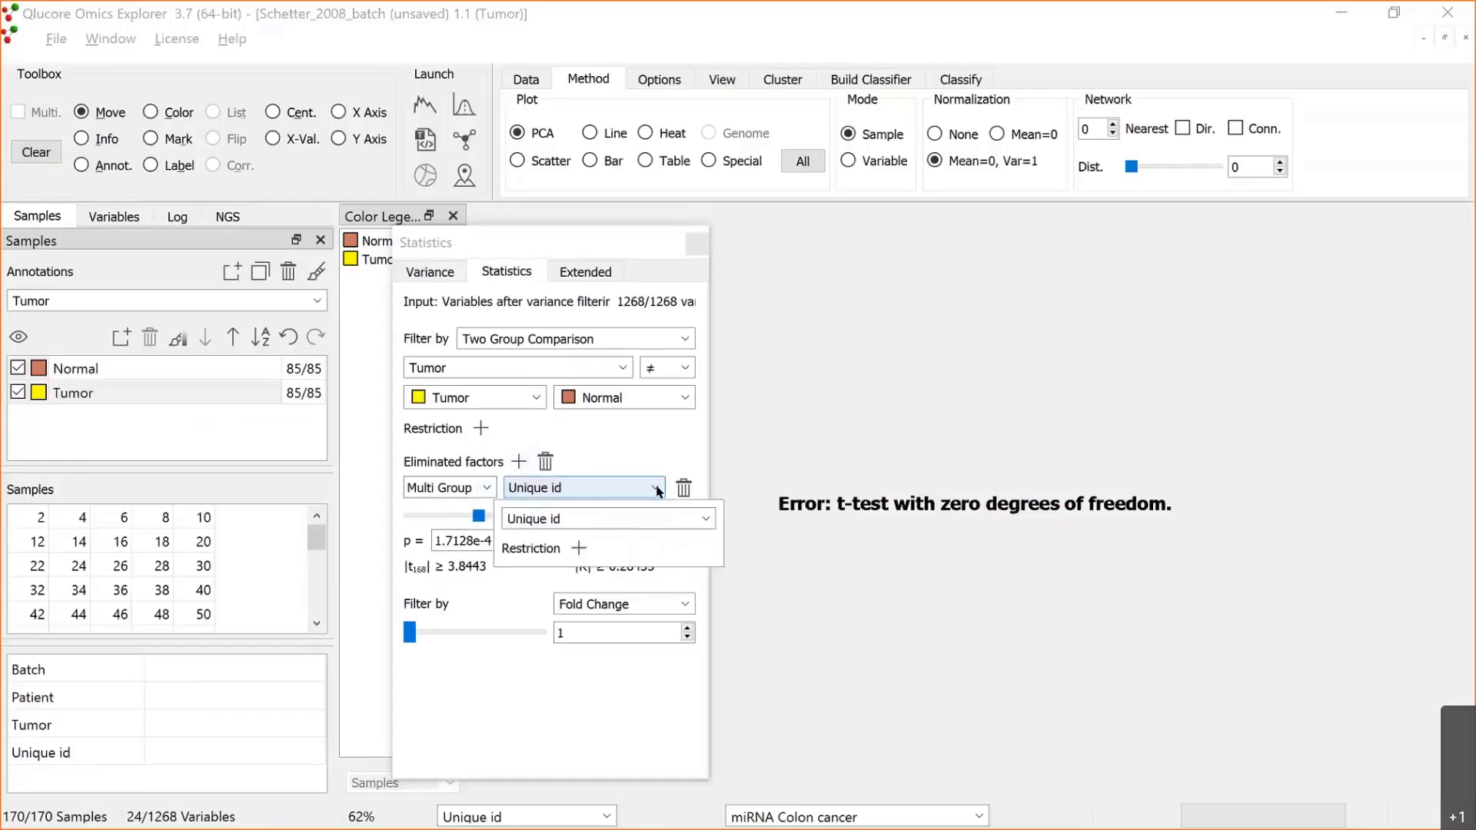
pyautogui.click(707, 519)
pyautogui.click(566, 549)
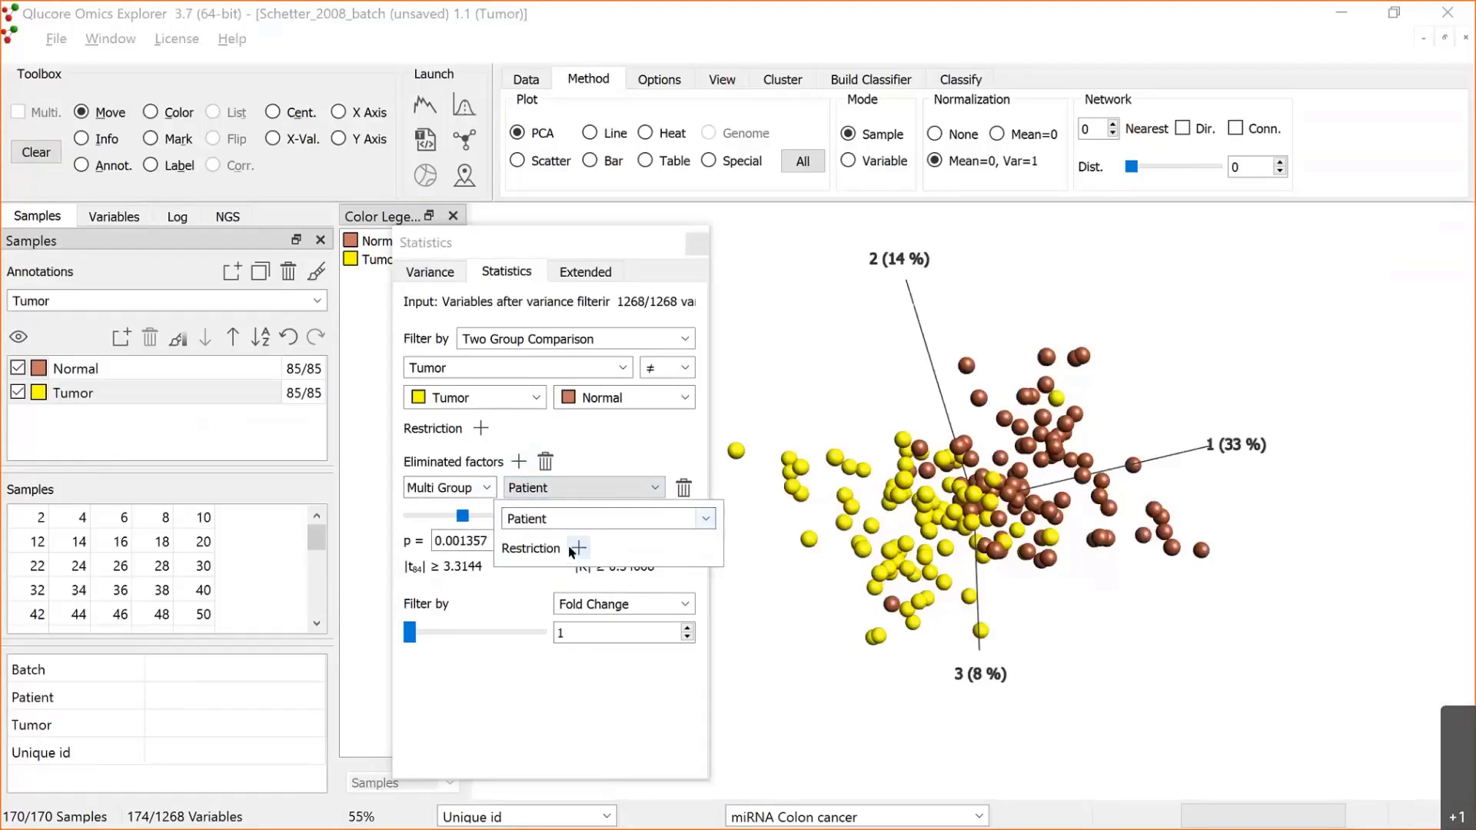
pyautogui.click(468, 490)
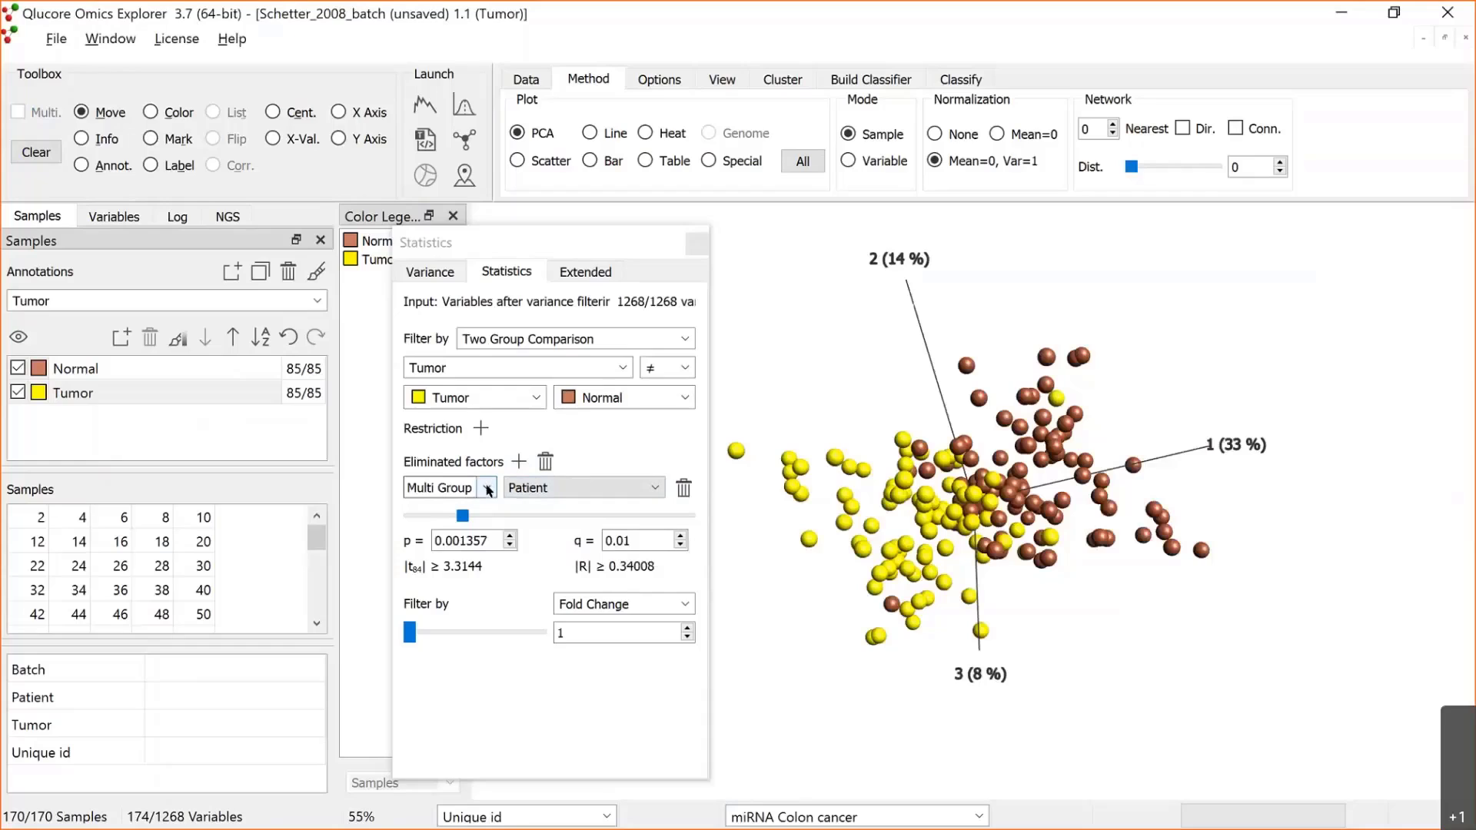
pyautogui.click(488, 489)
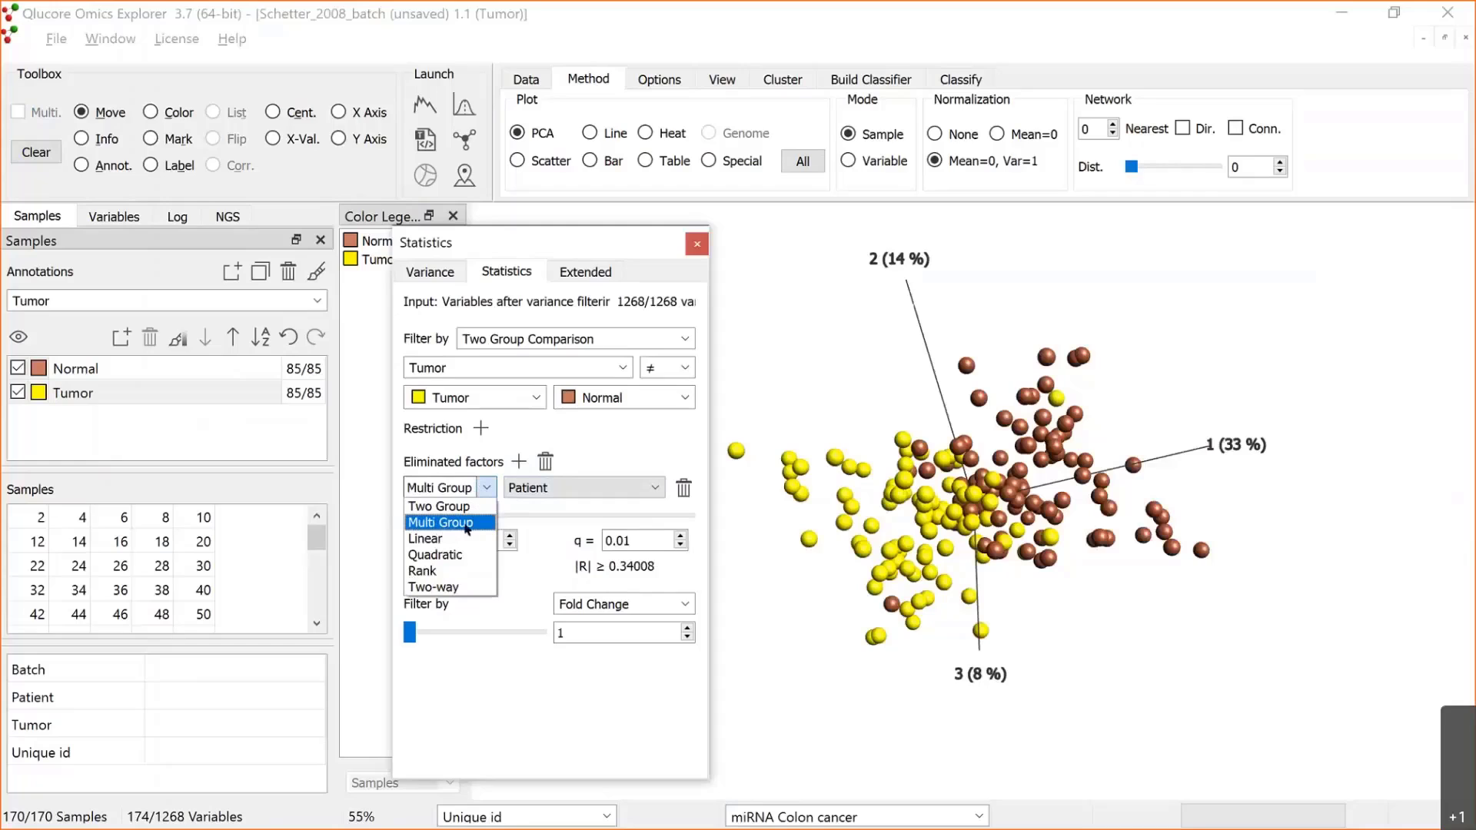
pyautogui.click(528, 507)
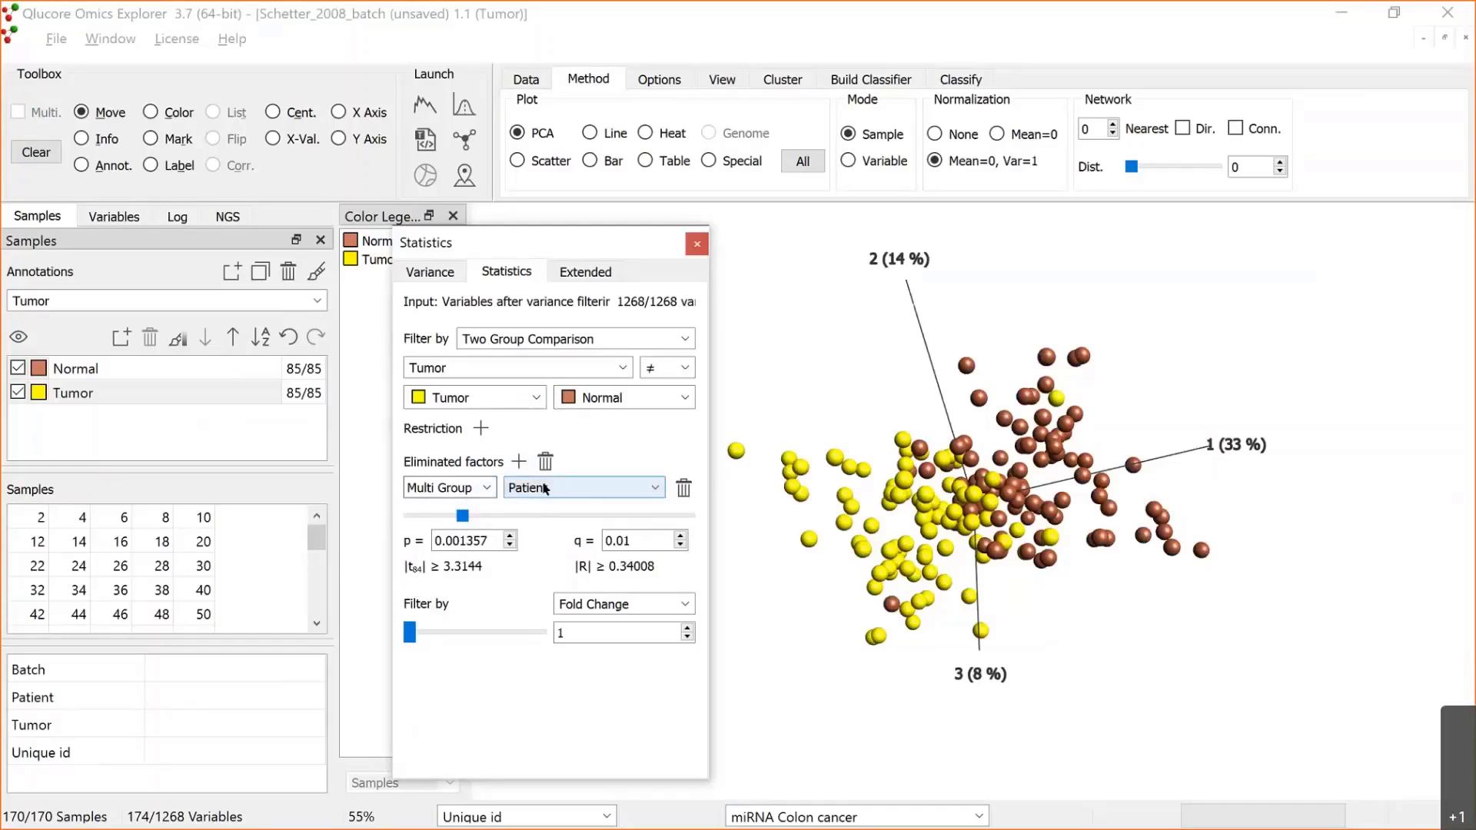
# Step: Inspect the Patient-adjusted PCA plot from several angles, view the slide on eliminated factor options, and switch back to Qlucore Omics Explorer
pyautogui.moveTo(986, 379); pyautogui.dragTo(961, 513)
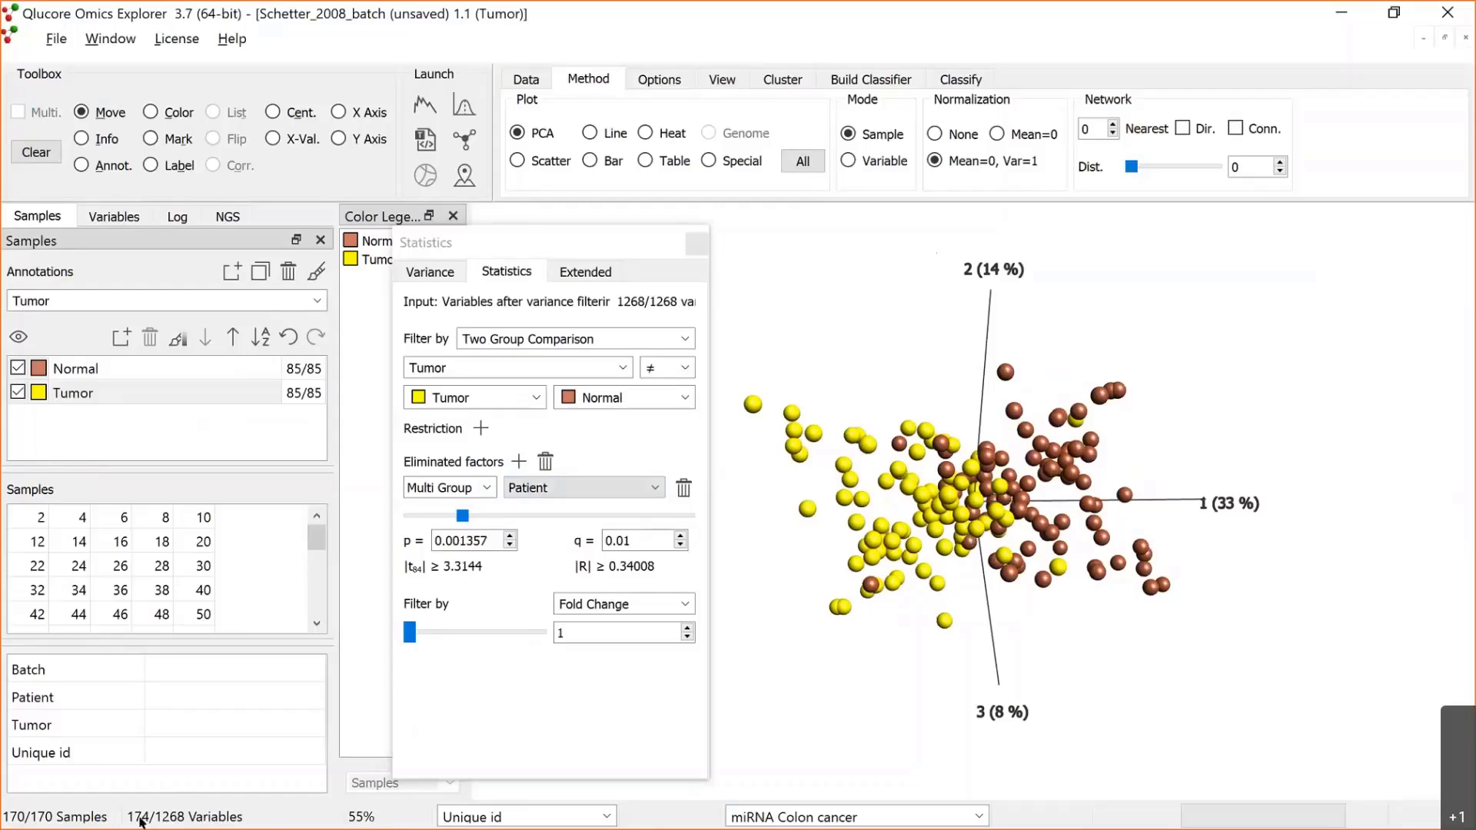
pyautogui.moveTo(988, 562); pyautogui.dragTo(939, 513)
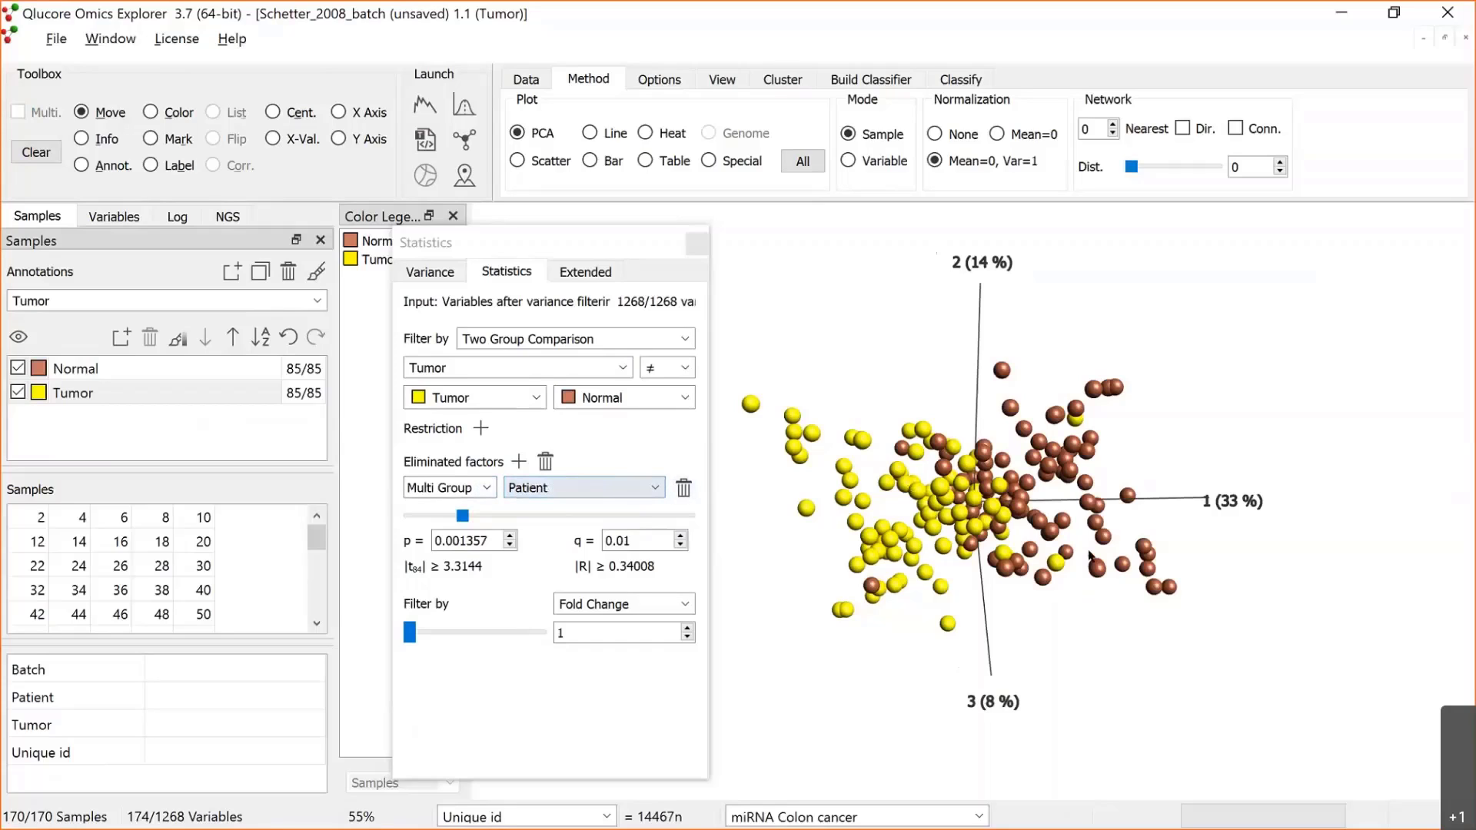
pyautogui.moveTo(1051, 506)
pyautogui.mouseDown()
pyautogui.moveTo(1021, 505)
pyautogui.moveTo(1053, 505)
pyautogui.moveTo(1041, 518)
pyautogui.mouseUp()
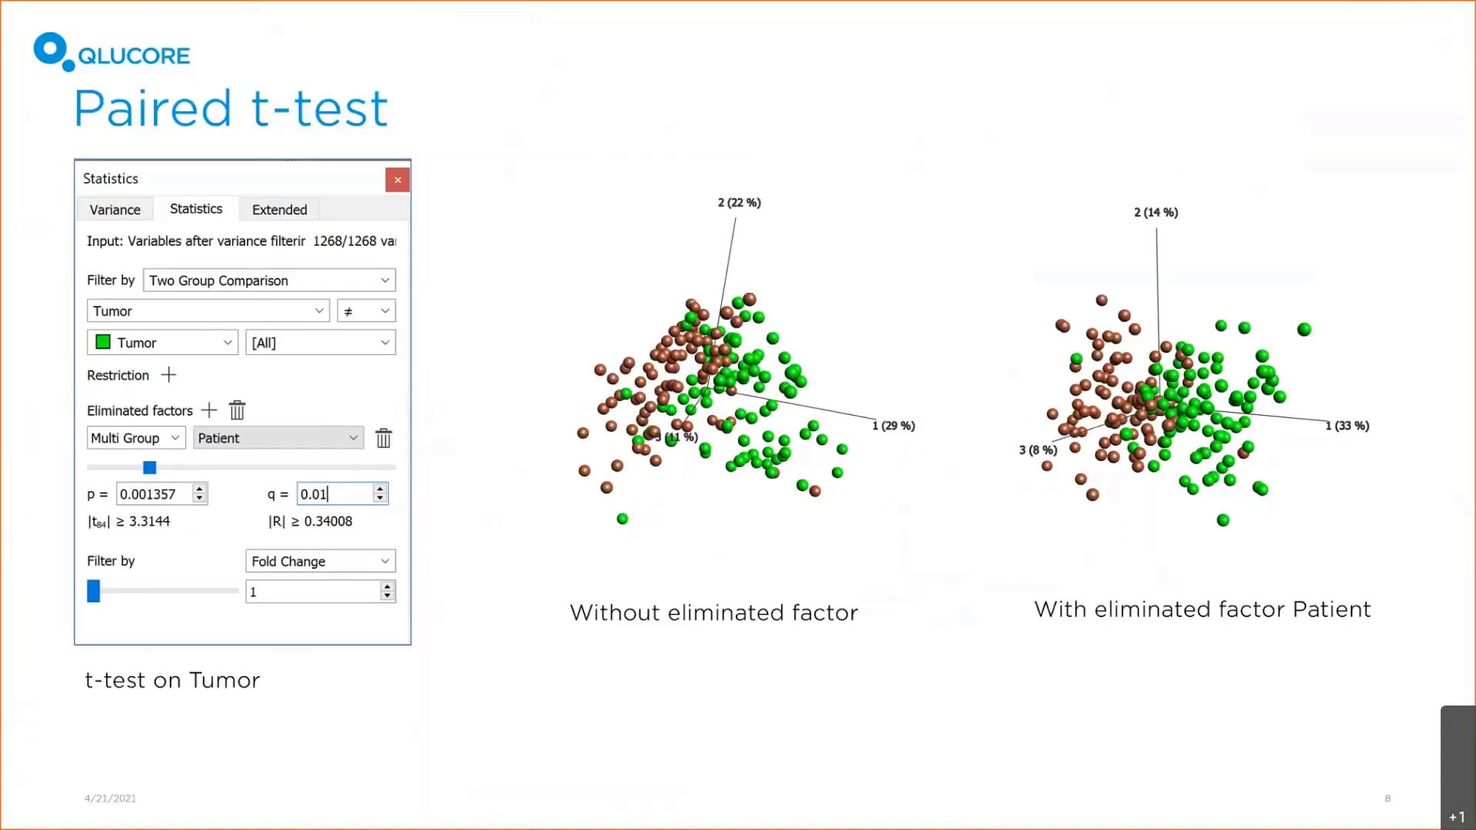
pyautogui.press('Right')
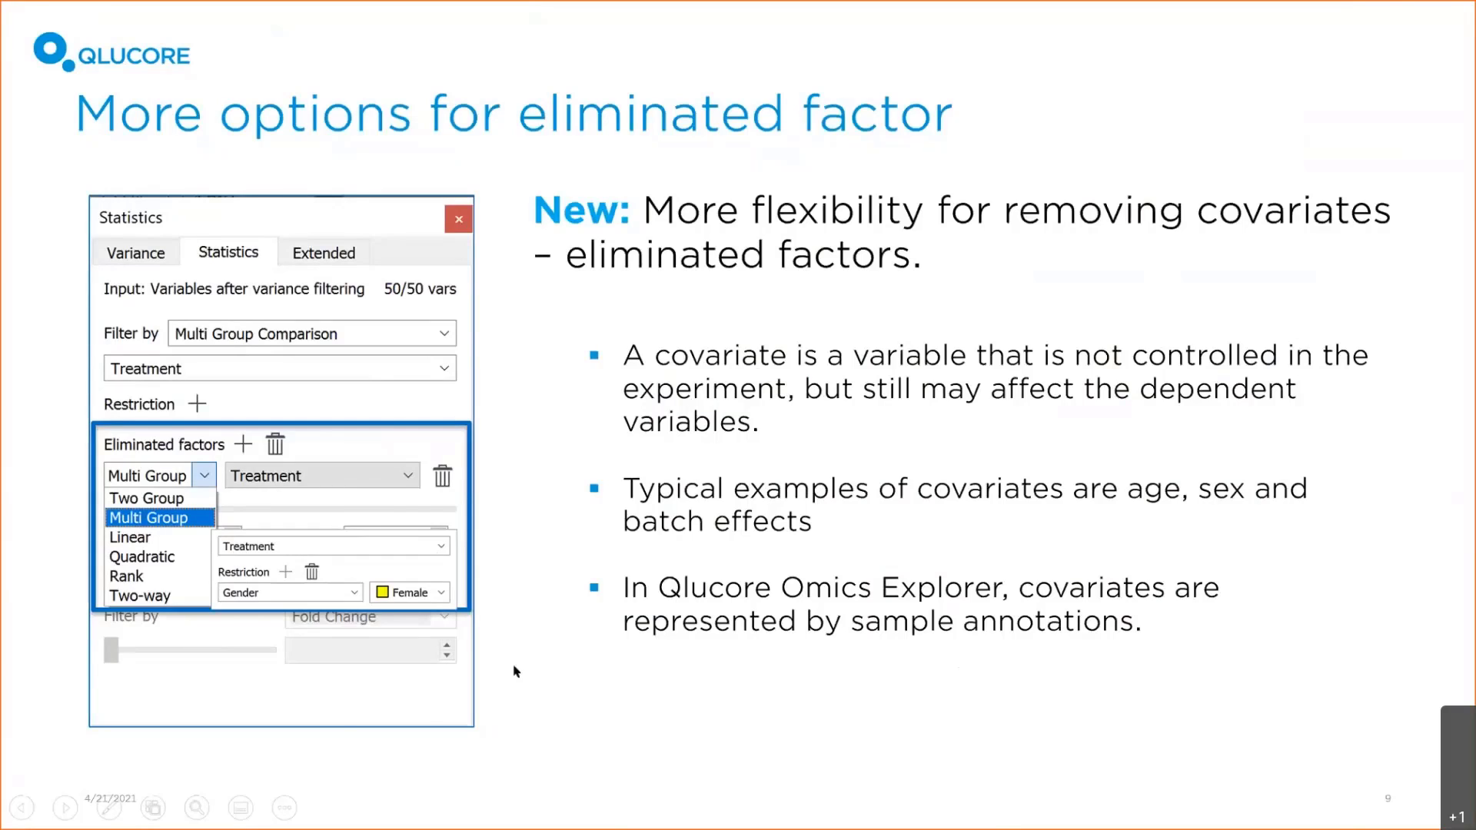
pyautogui.hotkey('alt', 'Tab')
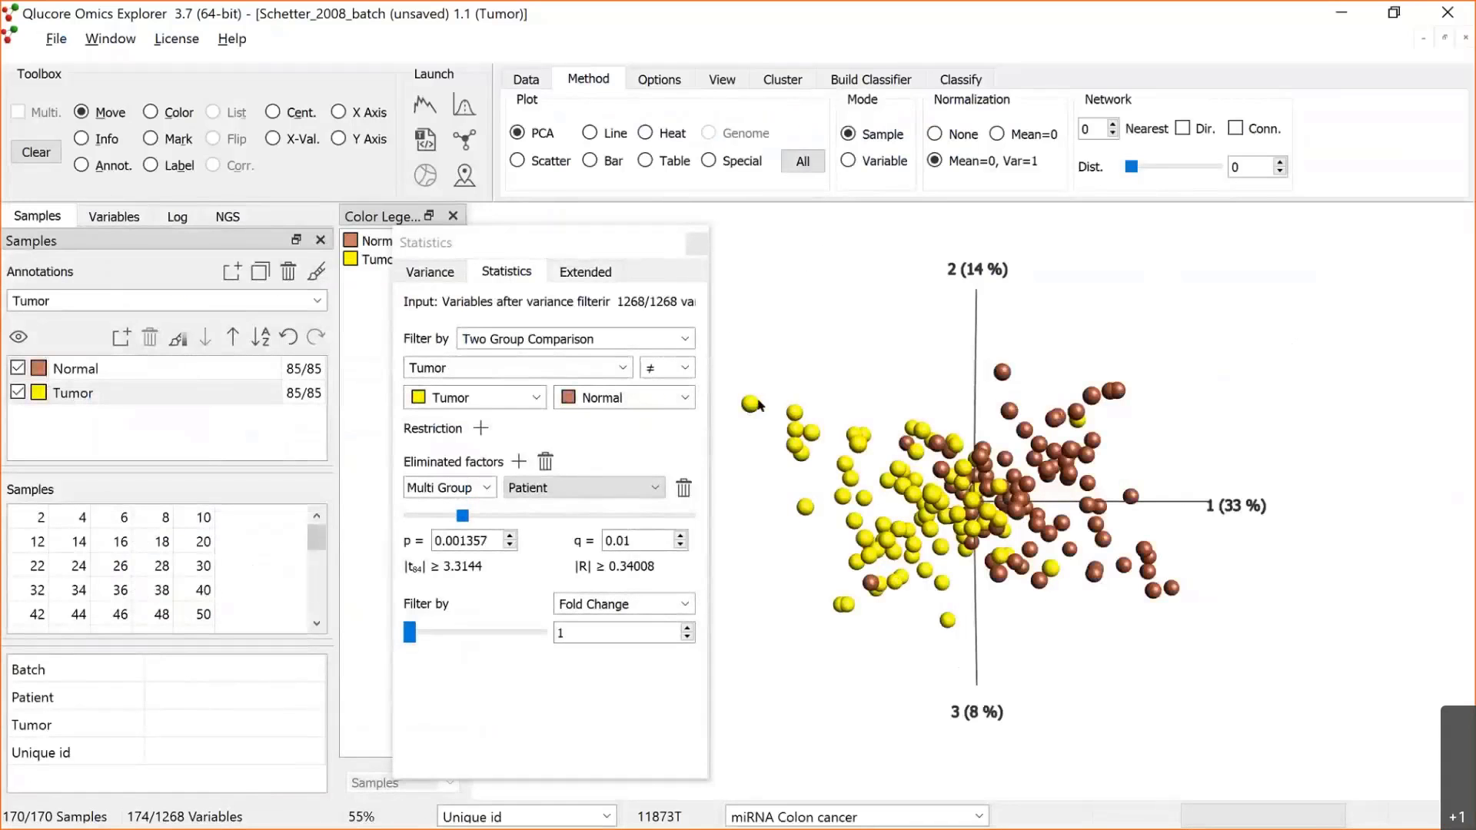
# Step: Reset the p and q filter to 1, discard all eliminated factors, and examine the unfiltered PCA plot
pyautogui.moveTo(463, 515); pyautogui.dragTo(408, 514)
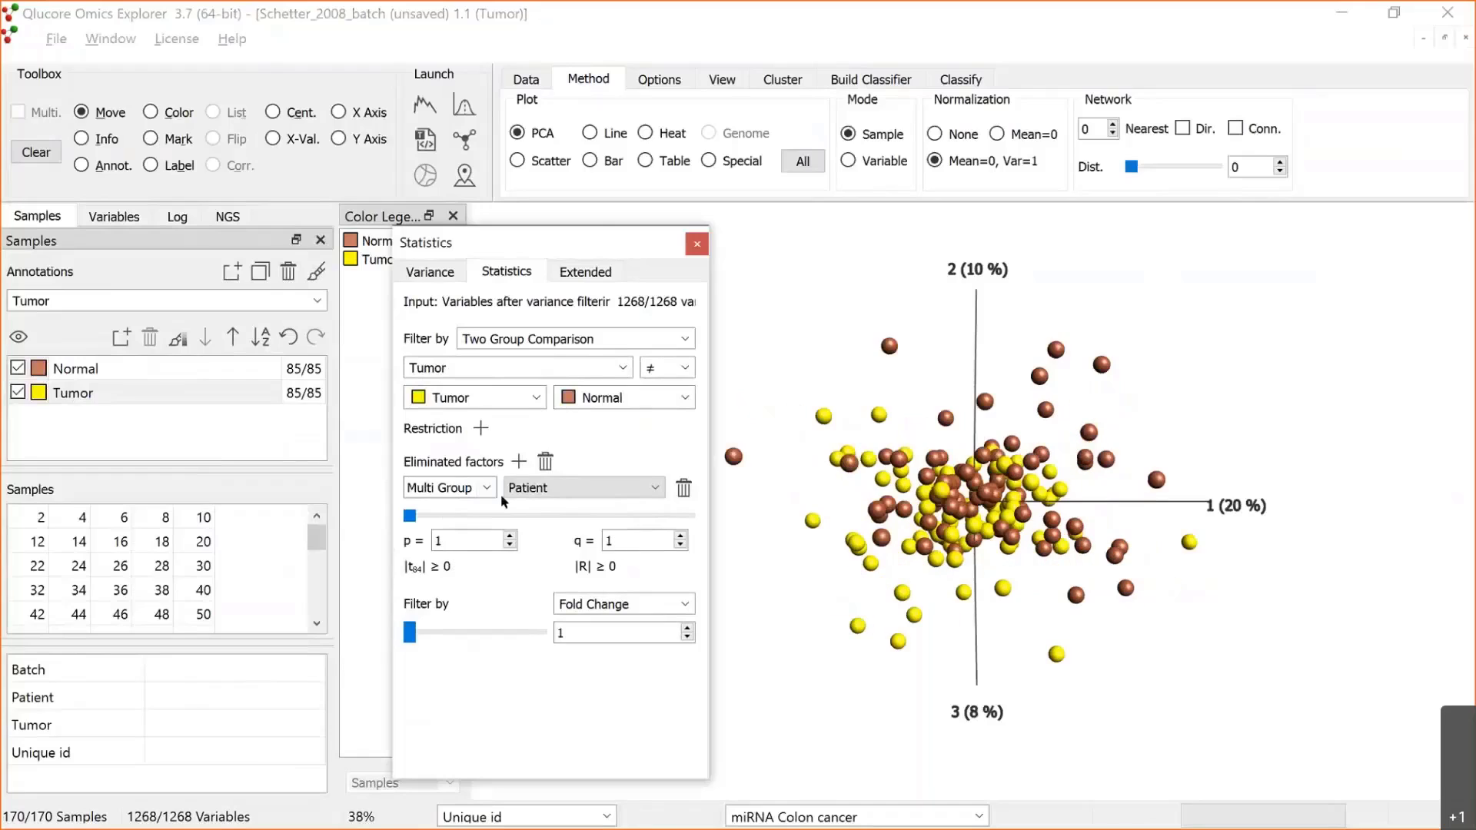
pyautogui.click(547, 462)
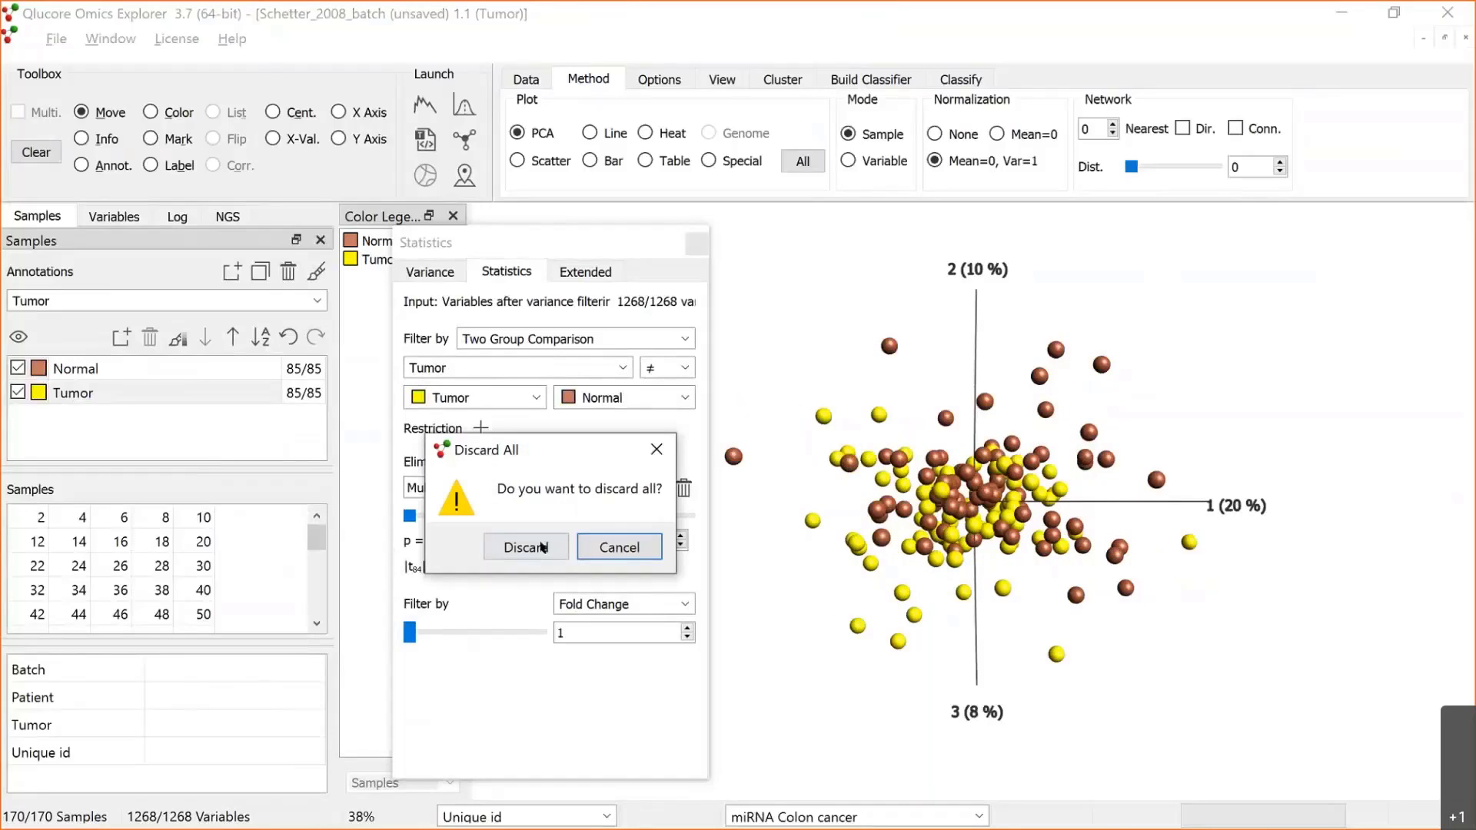
pyautogui.click(529, 548)
pyautogui.moveTo(629, 252); pyautogui.dragTo(578, 332)
pyautogui.moveTo(965, 536); pyautogui.dragTo(1037, 519)
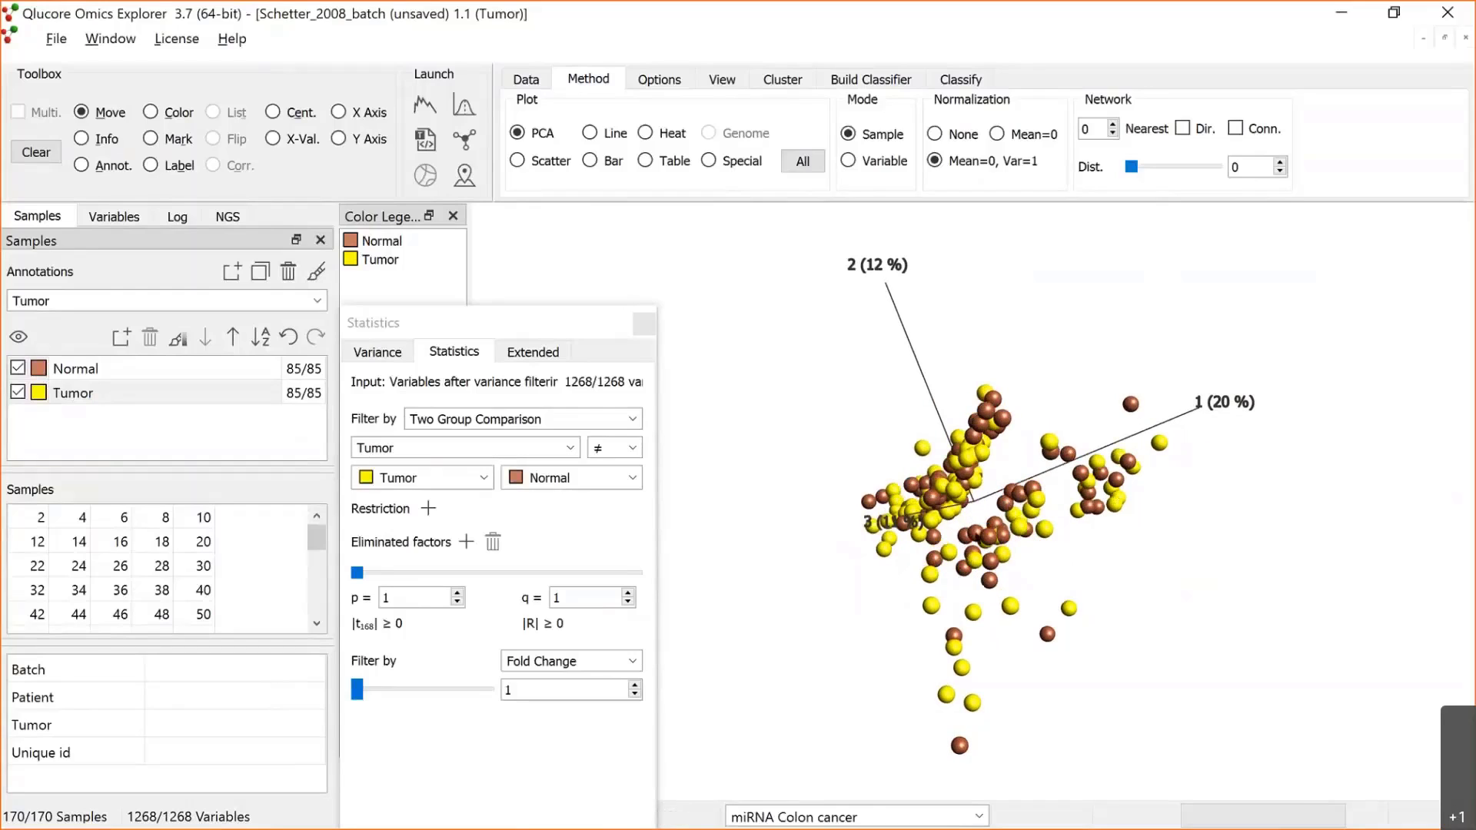
pyautogui.moveTo(978, 539); pyautogui.dragTo(997, 529)
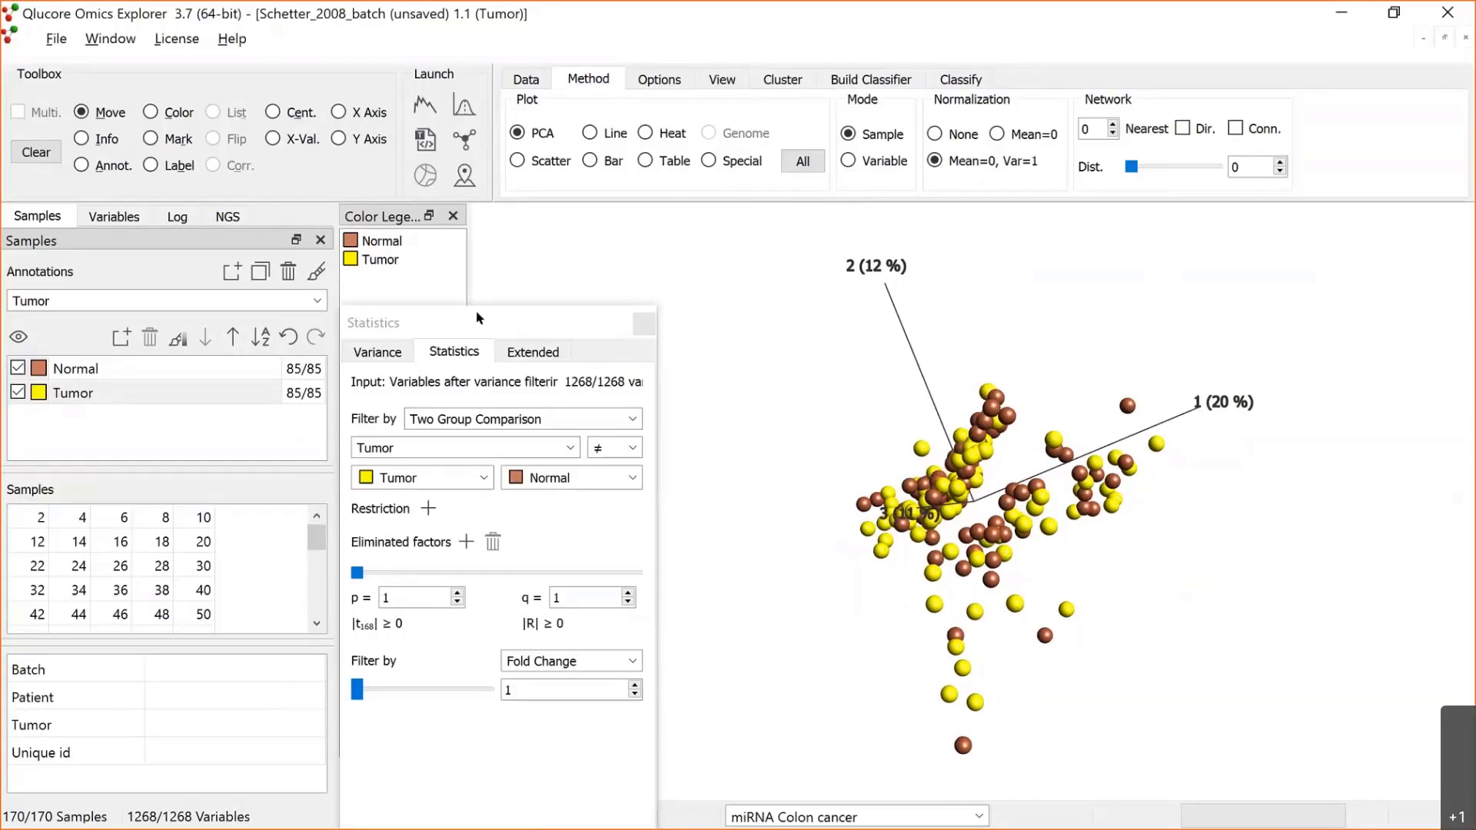
# Step: Color the samples in the PCA plot by the Patient annotation, and recolor them by Batch for comparison
pyautogui.click(315, 300)
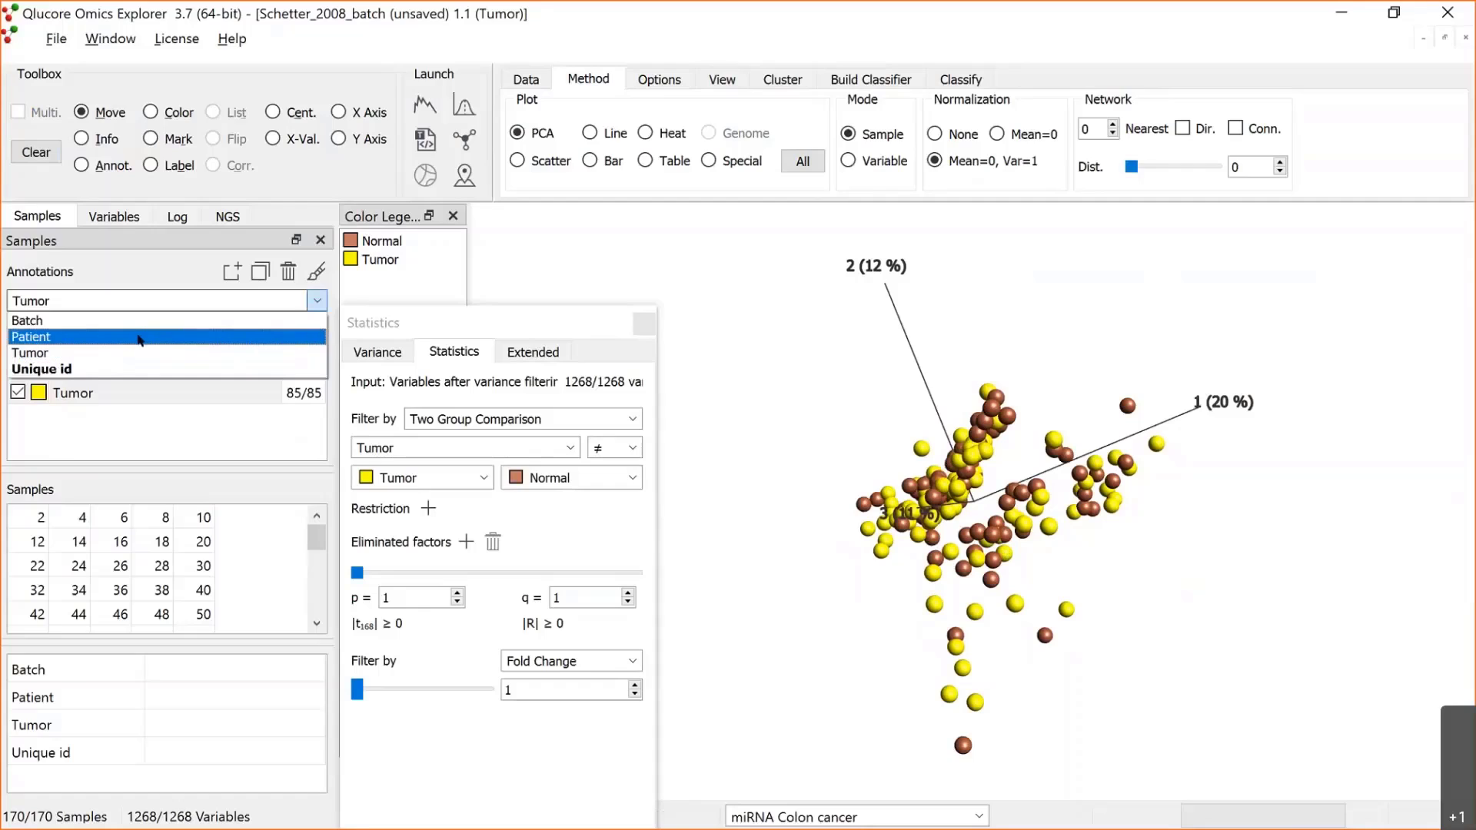
pyautogui.click(196, 337)
pyautogui.click(318, 275)
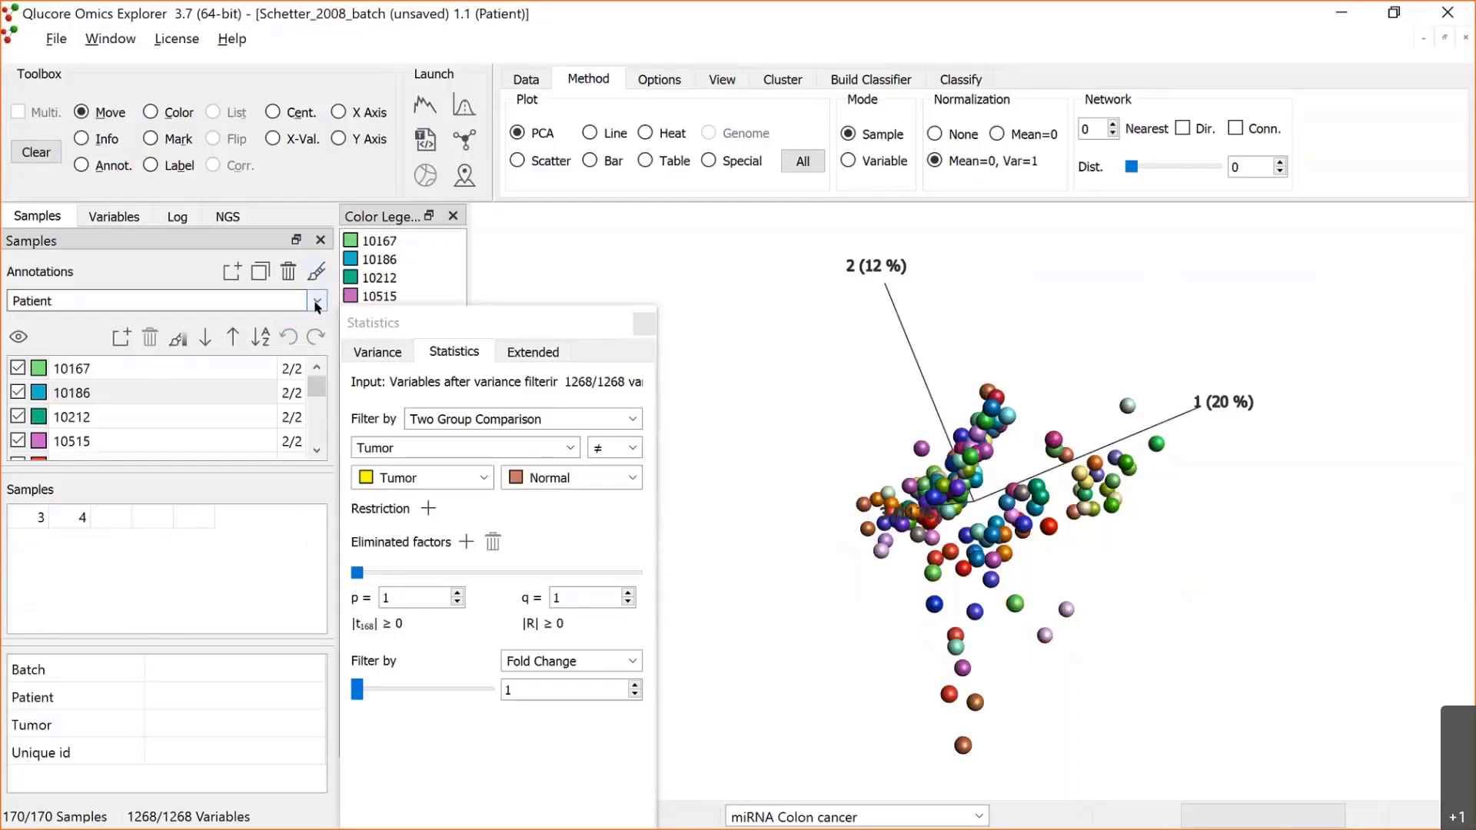
pyautogui.click(316, 301)
pyautogui.click(184, 321)
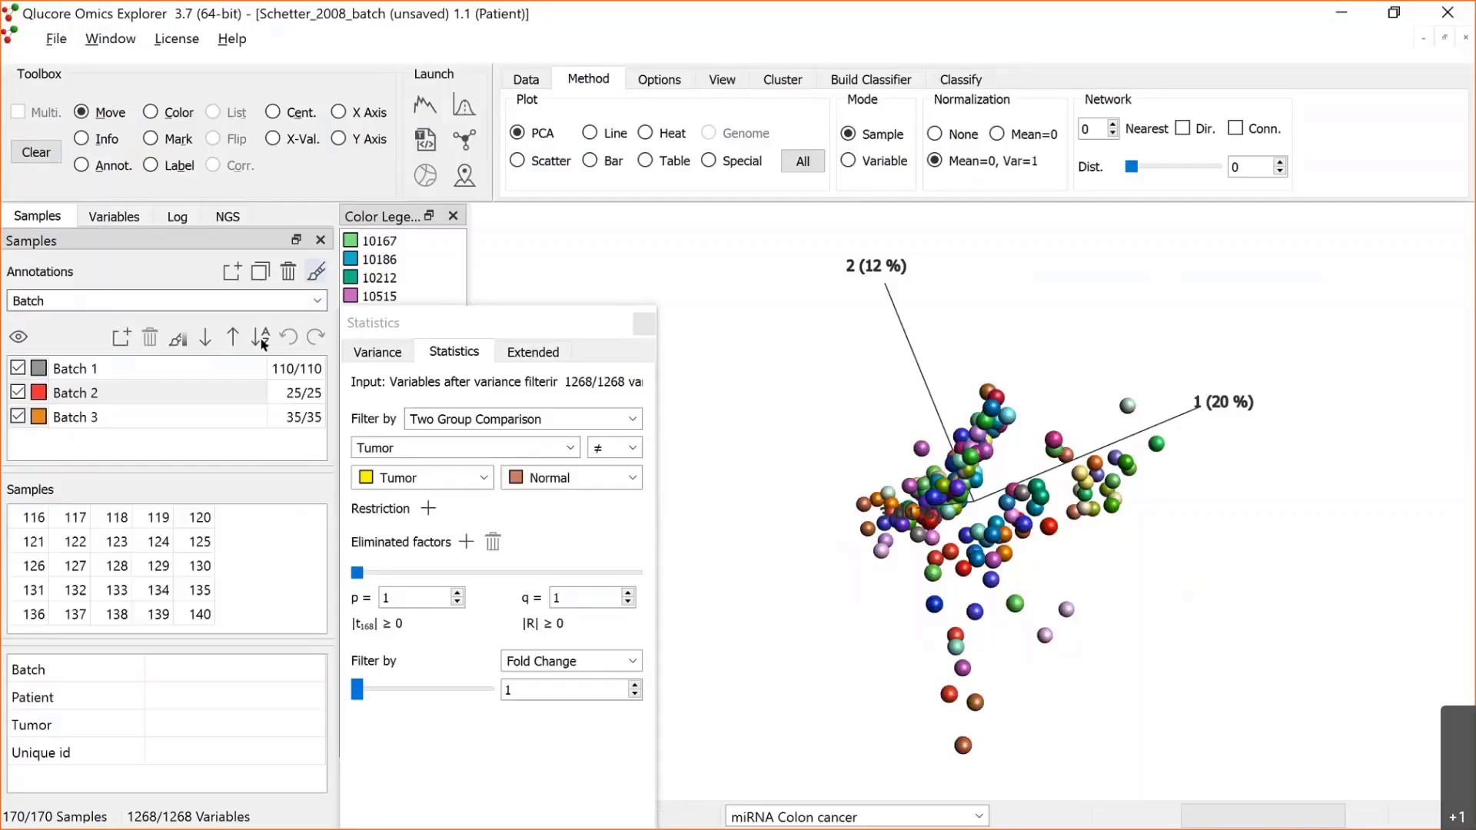
pyautogui.click(316, 272)
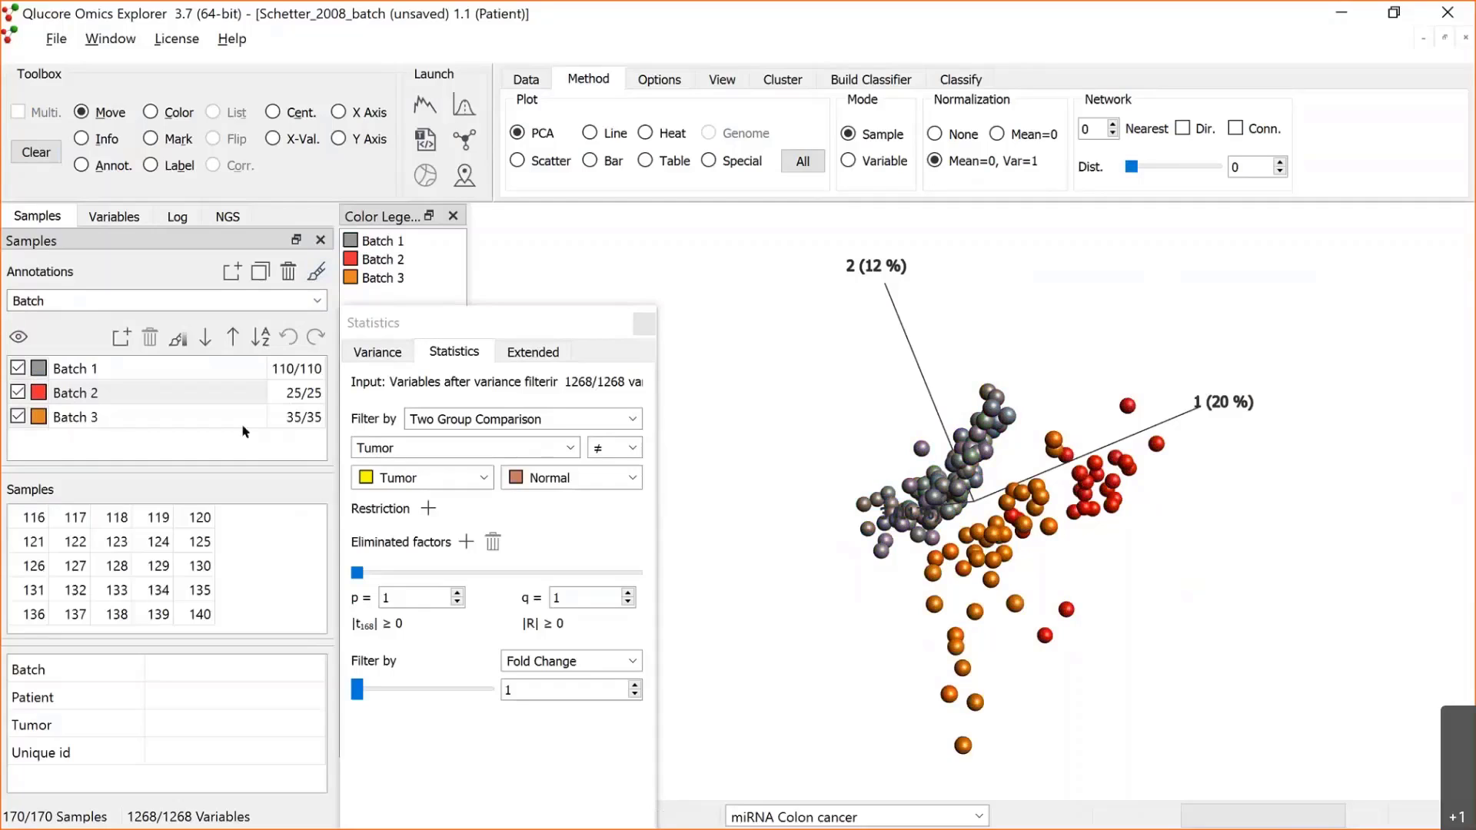
# Step: Change the color of Batch 3 to yellow and examine how the three batches group in the PCA plot
pyautogui.click(40, 417)
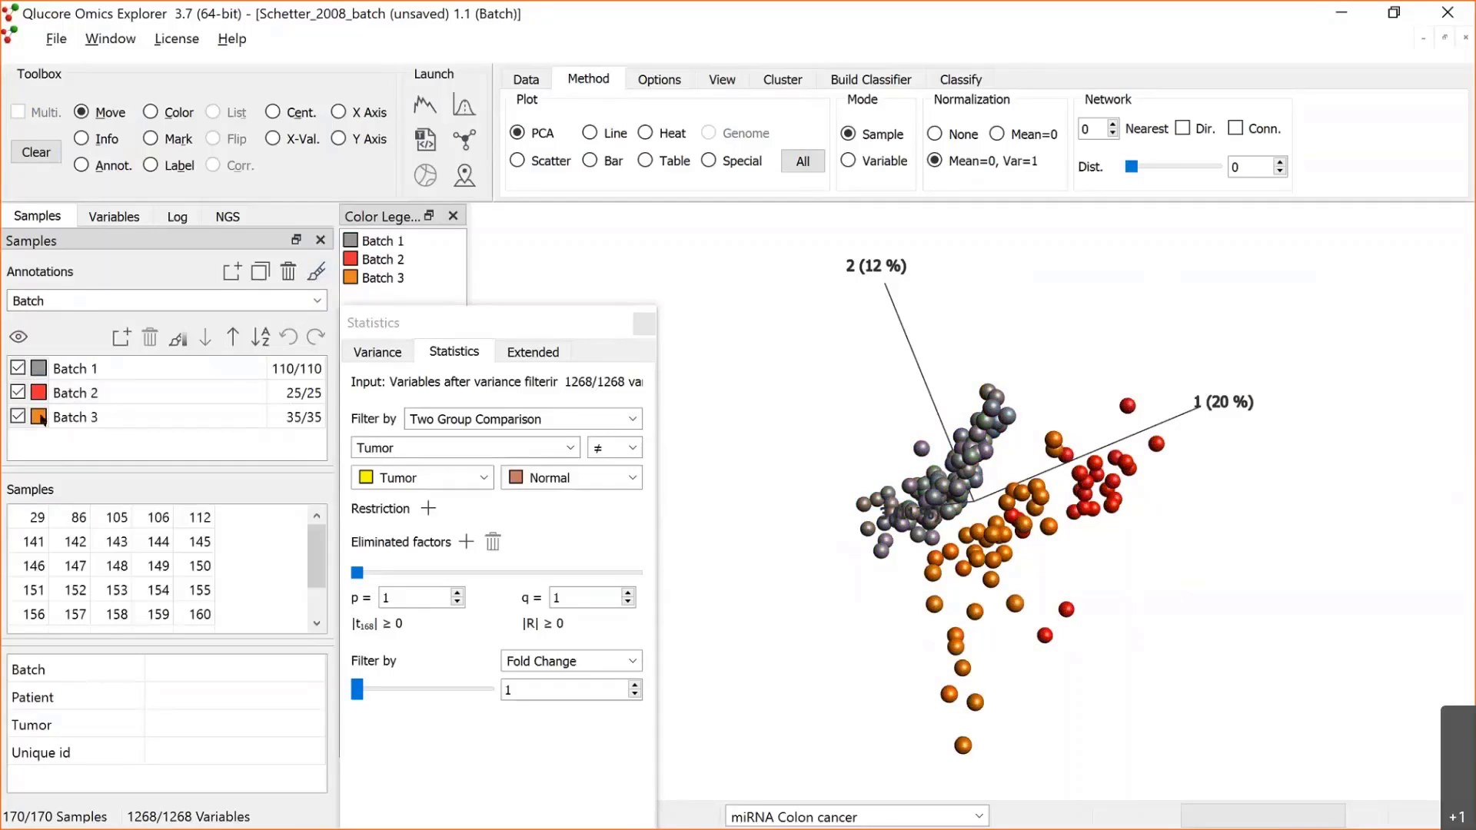
pyautogui.click(40, 418)
pyautogui.click(689, 339)
pyautogui.click(960, 626)
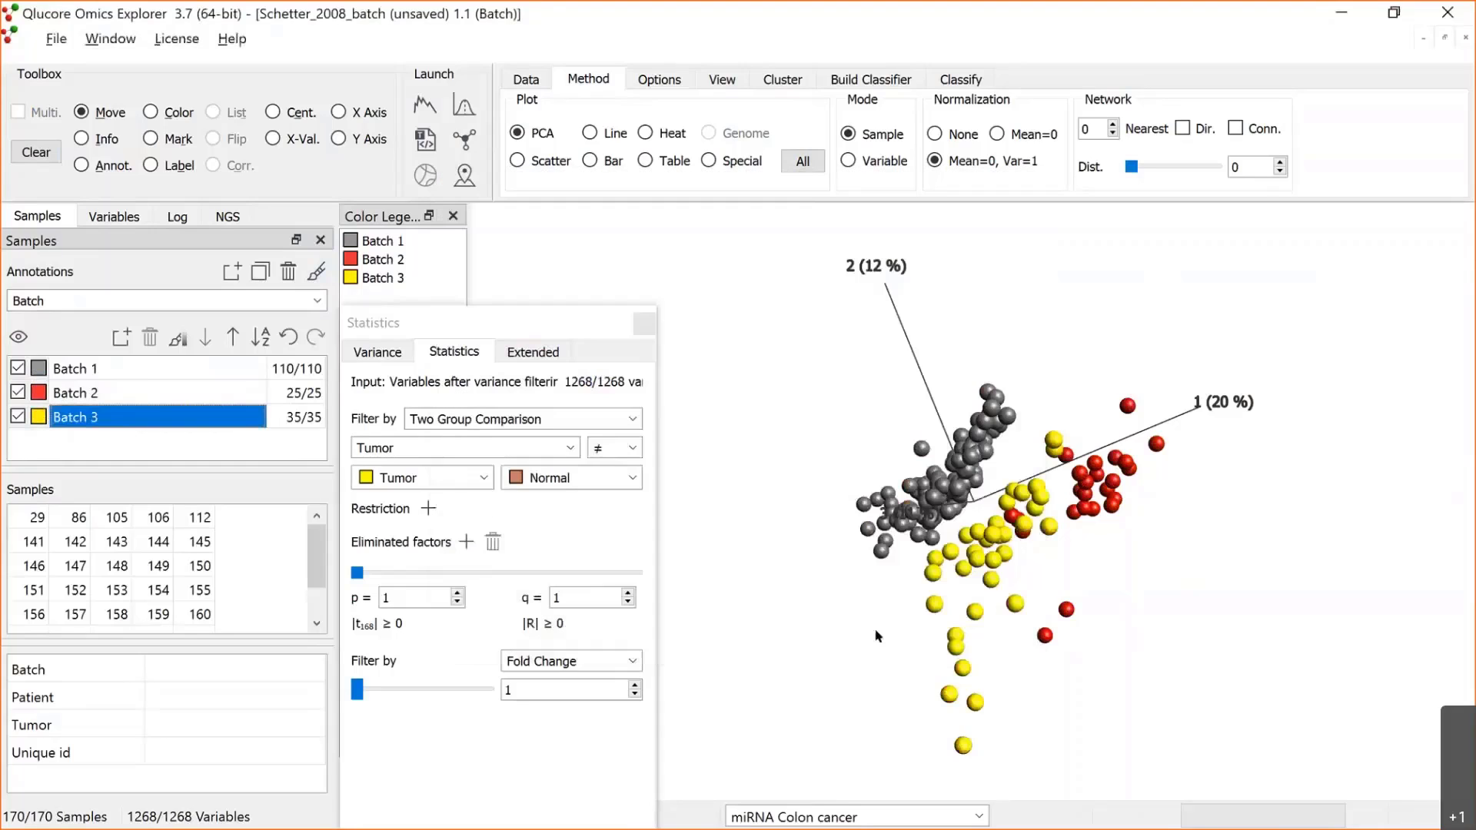
pyautogui.moveTo(1159, 554); pyautogui.dragTo(1005, 567)
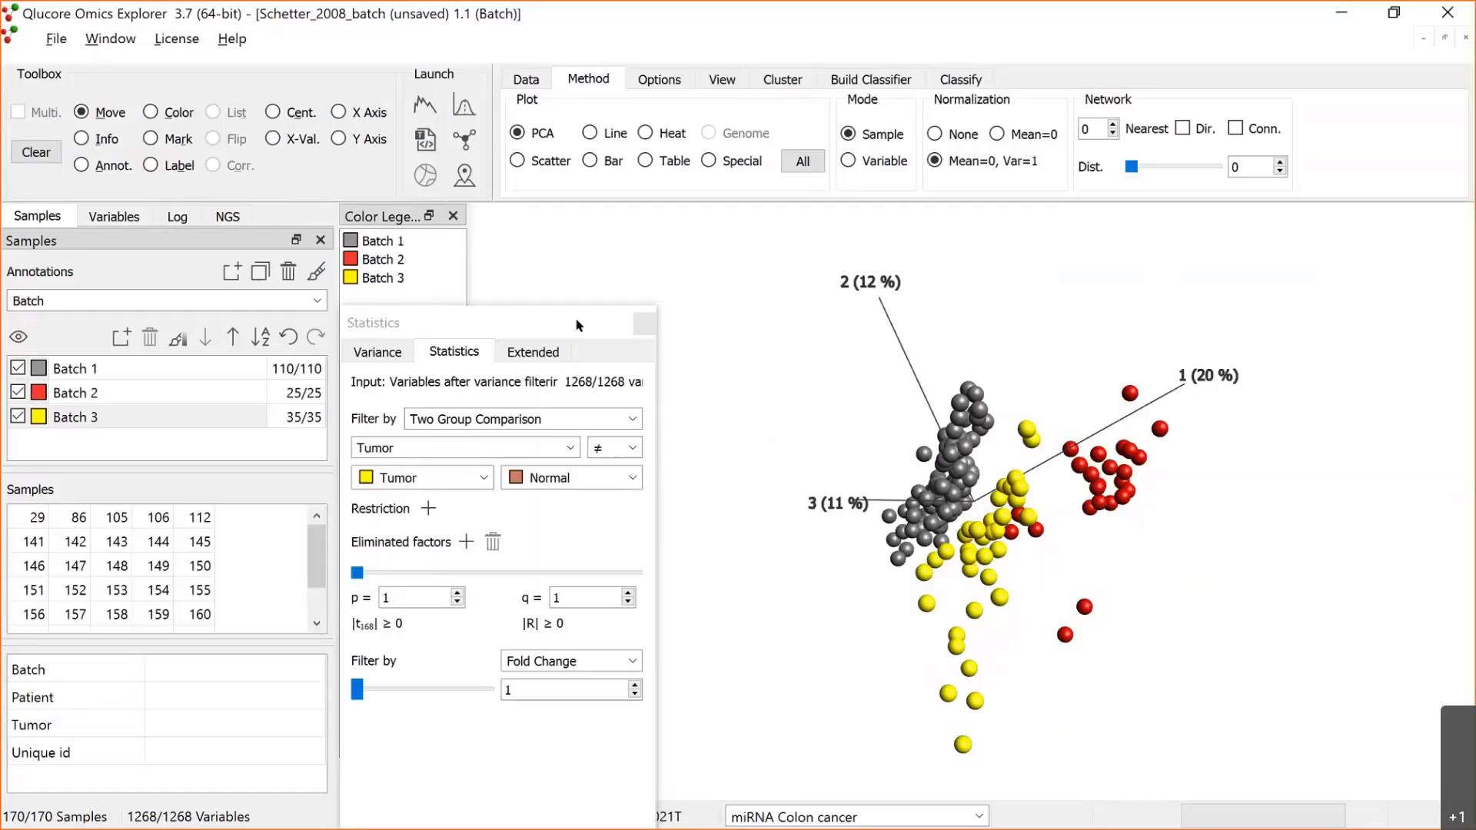
# Step: Add a Multi Group eliminated factor to the Tumor comparison, using the Batch annotation
pyautogui.moveTo(574, 336); pyautogui.dragTo(648, 252)
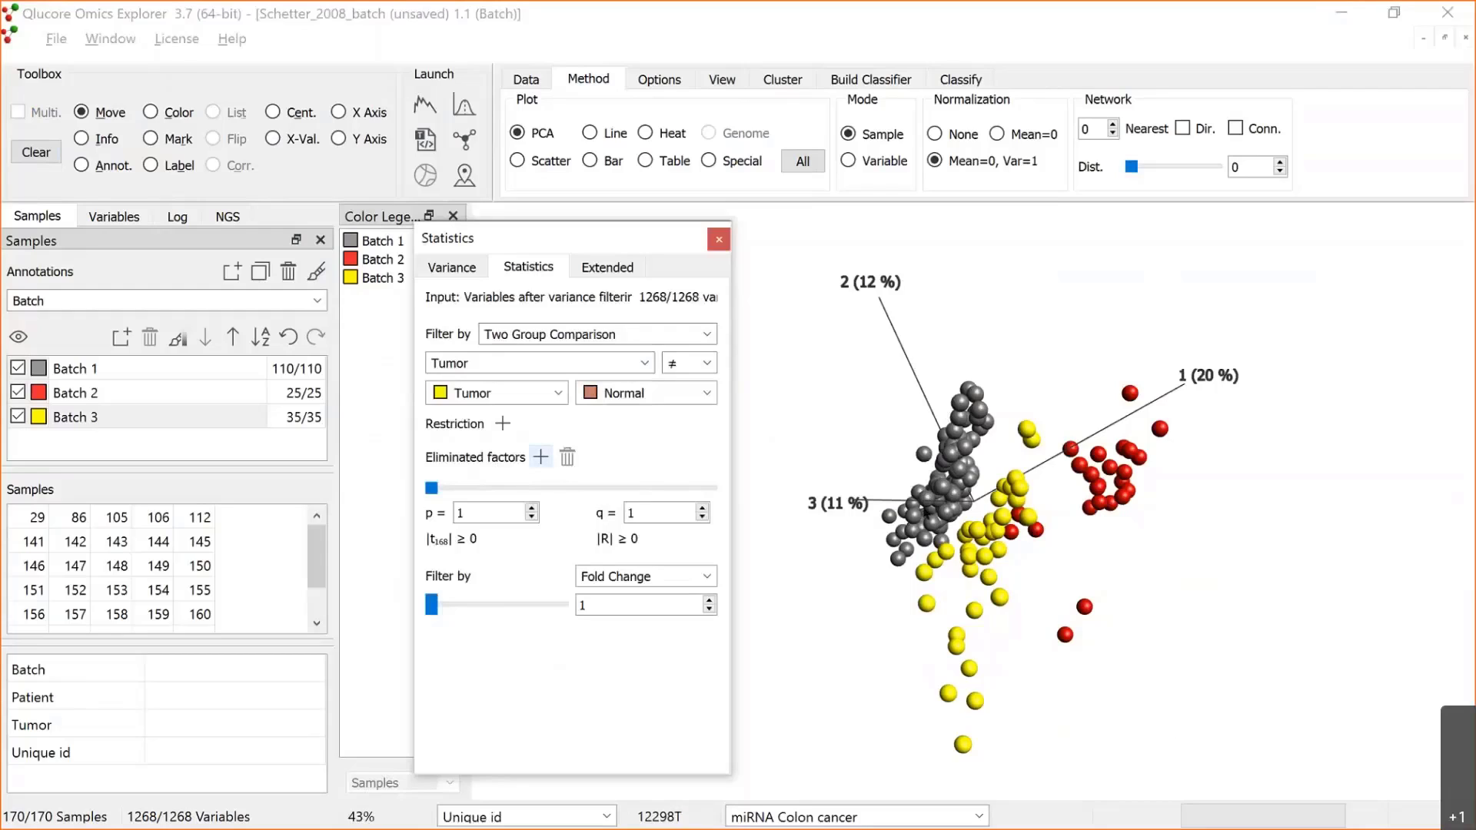
pyautogui.click(541, 458)
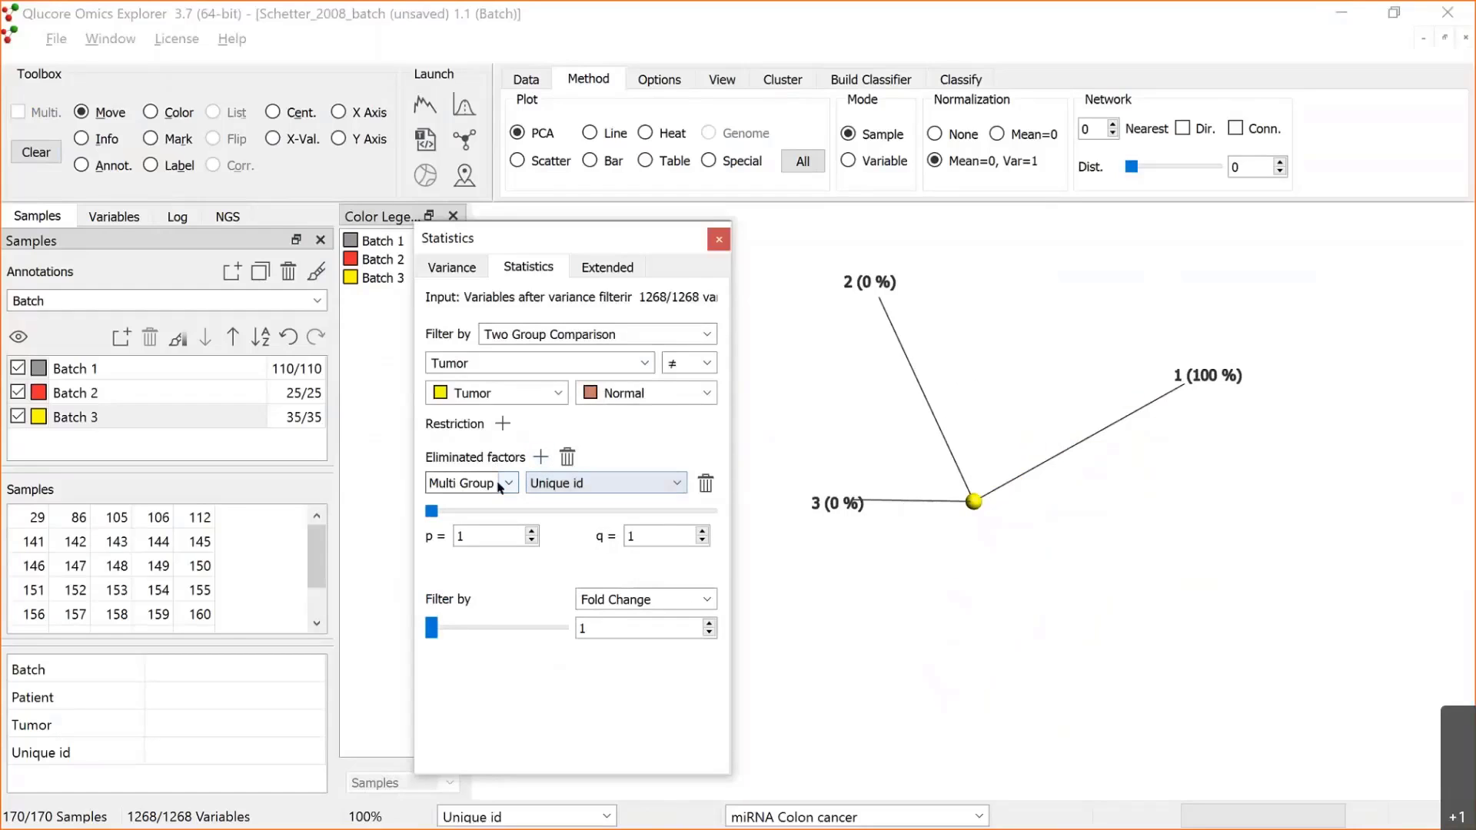
pyautogui.click(679, 484)
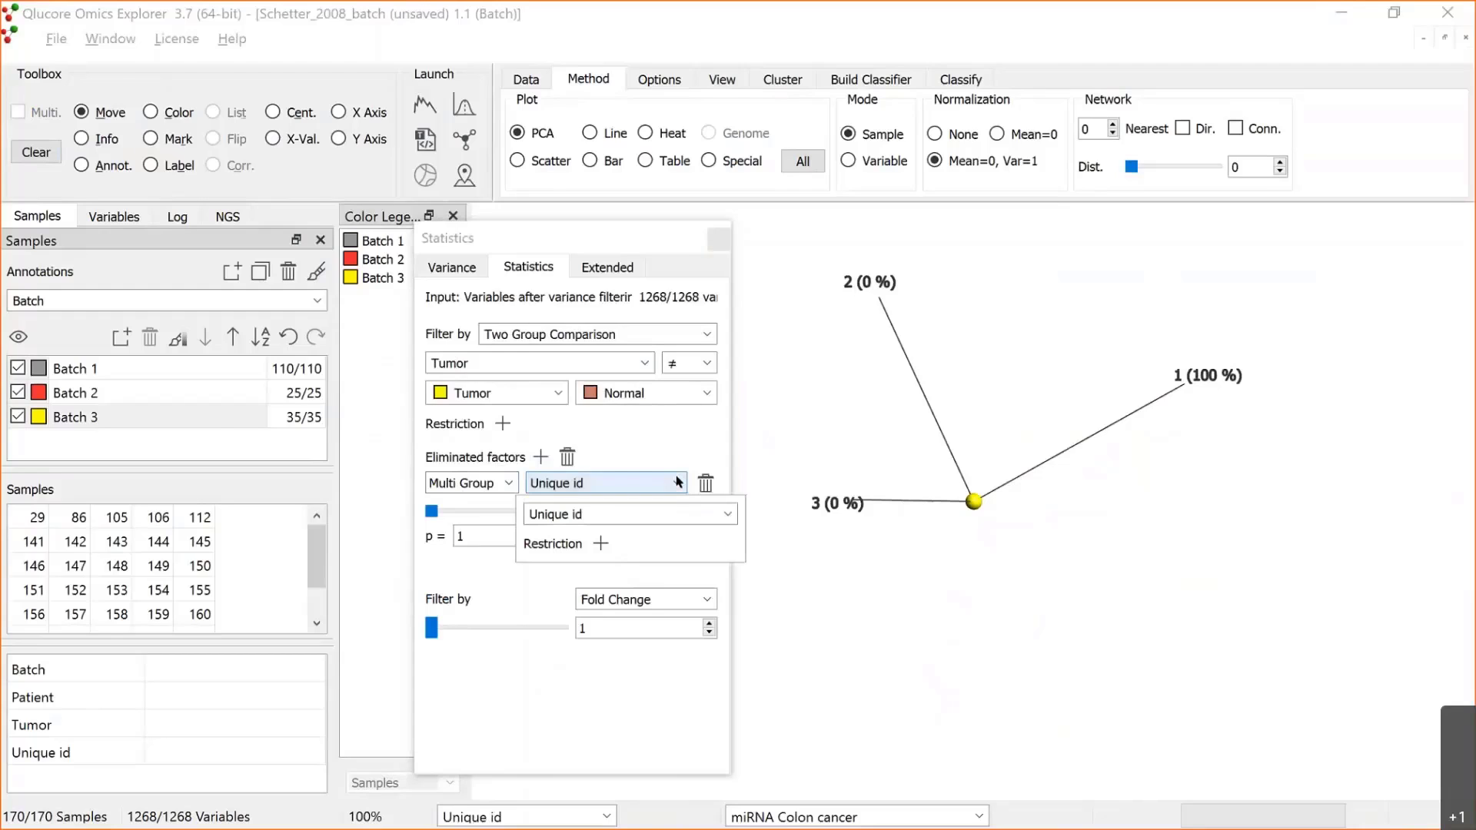
pyautogui.click(727, 514)
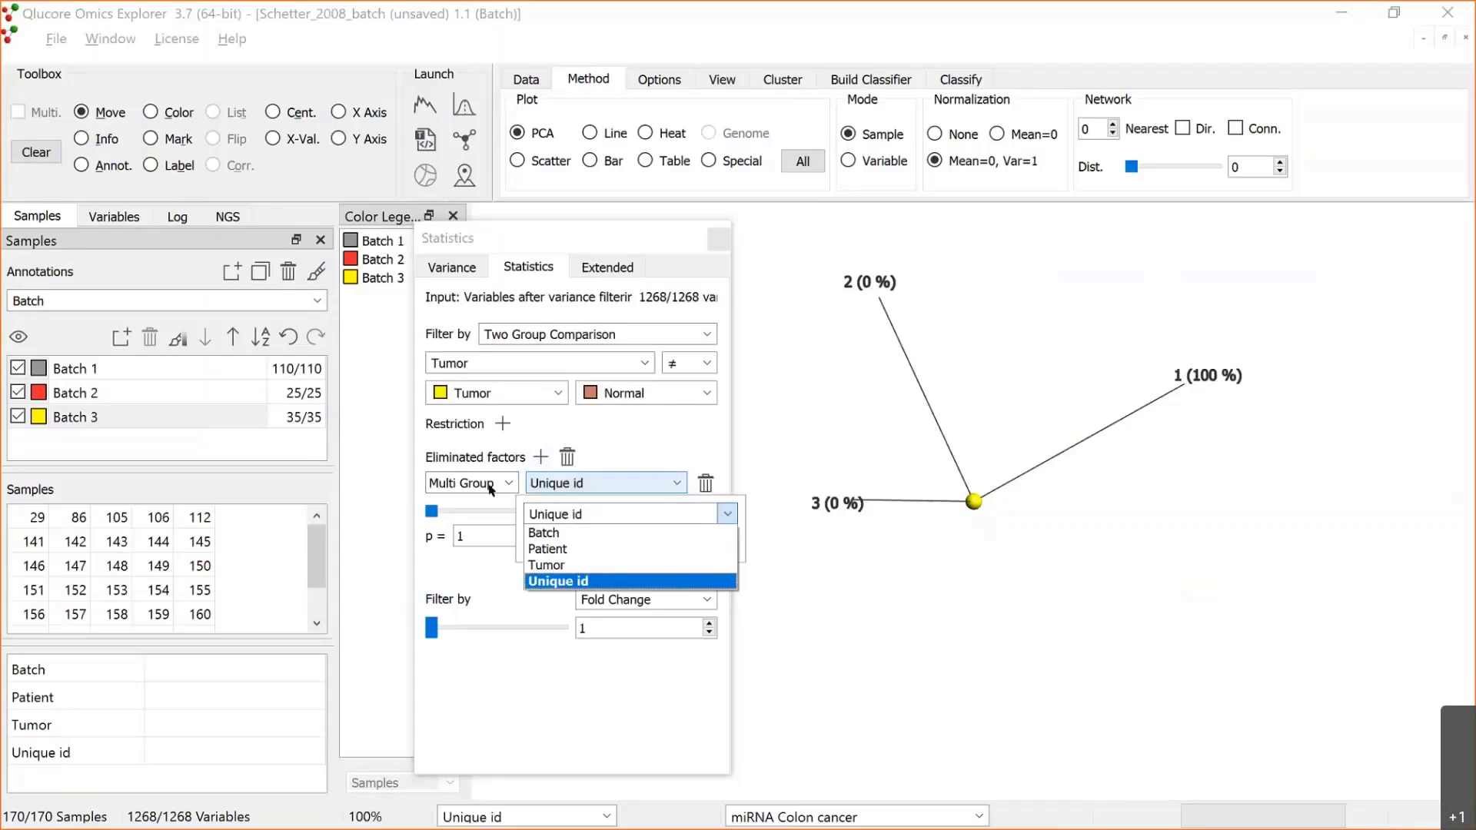
pyautogui.click(541, 533)
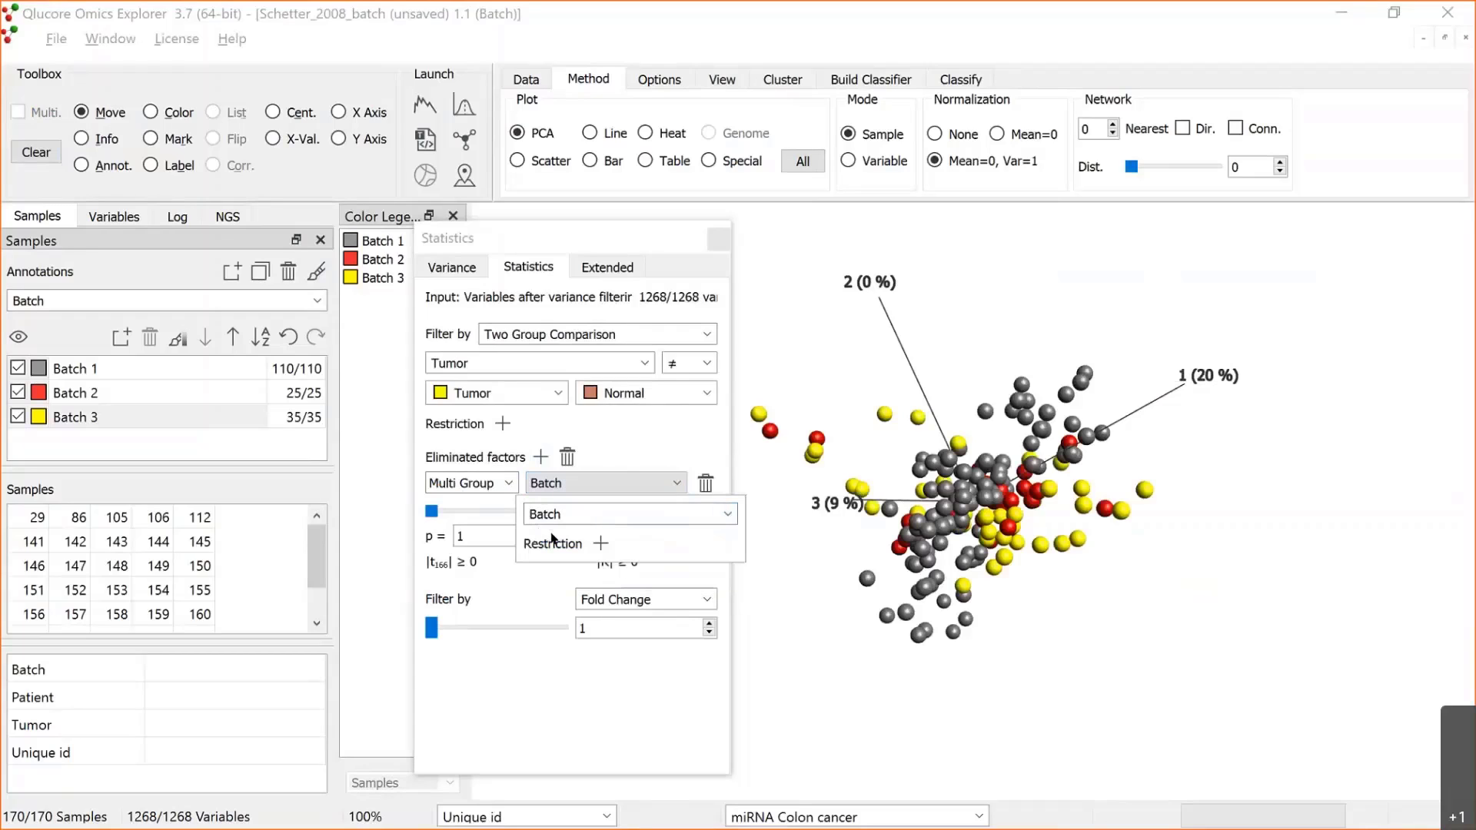
# Step: Examine how the batches mix in the Batch-adjusted PCA plot from several angles, keeping the eliminated factor
pyautogui.moveTo(952, 489); pyautogui.dragTo(922, 496)
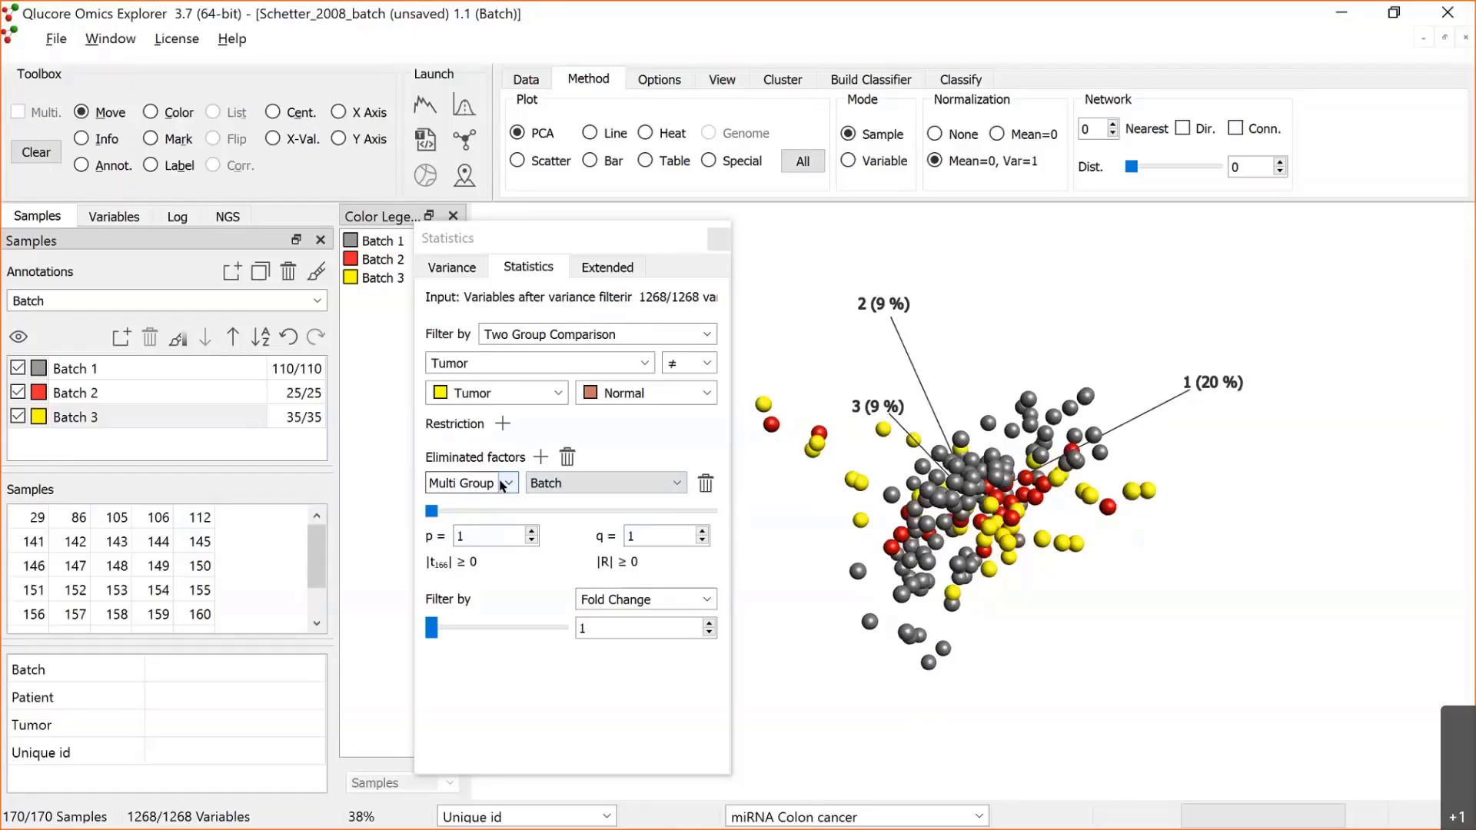
pyautogui.moveTo(945, 493); pyautogui.dragTo(1042, 507)
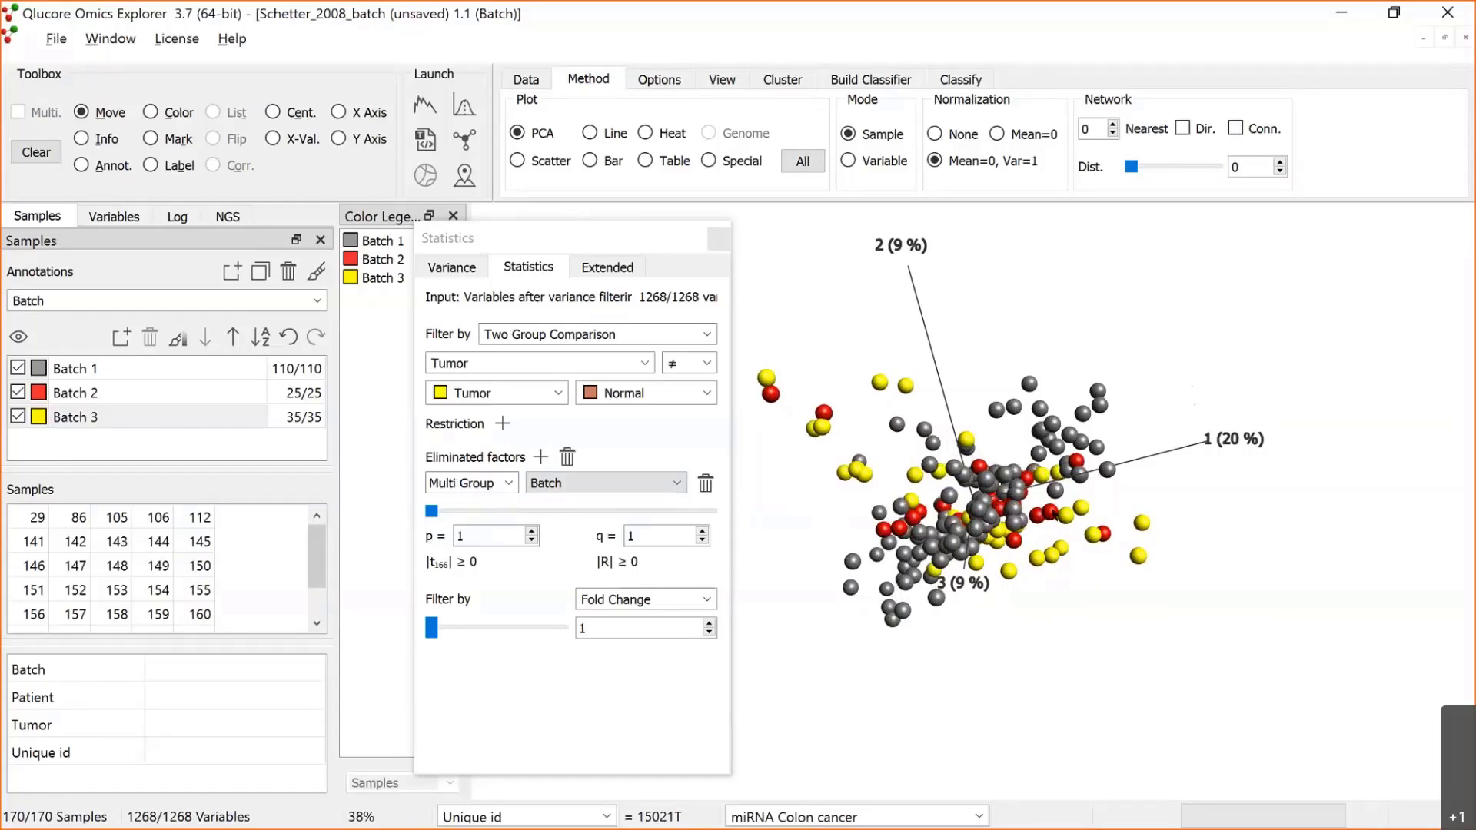
pyautogui.moveTo(1057, 515); pyautogui.dragTo(1007, 541)
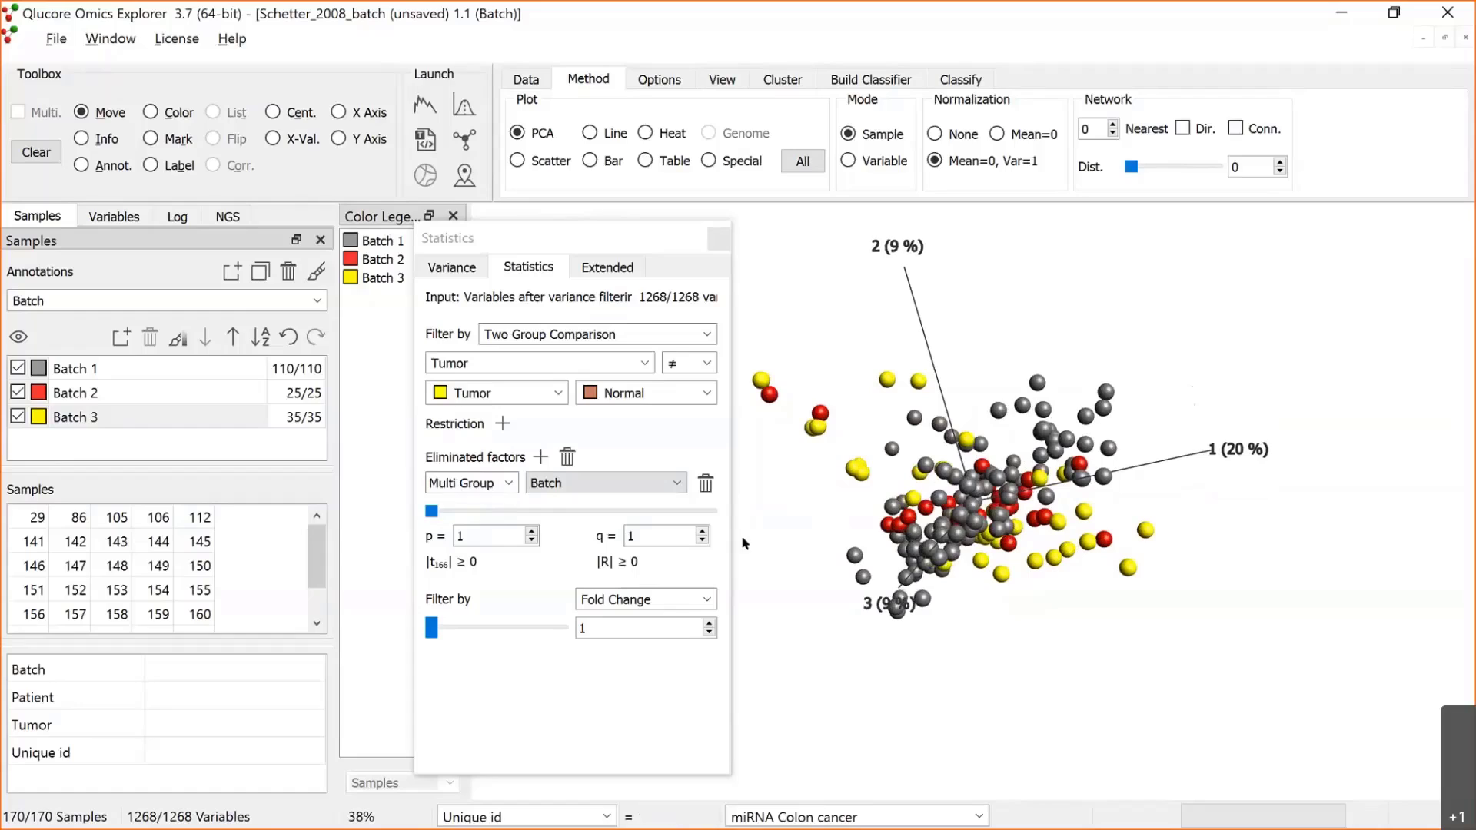
pyautogui.click(569, 458)
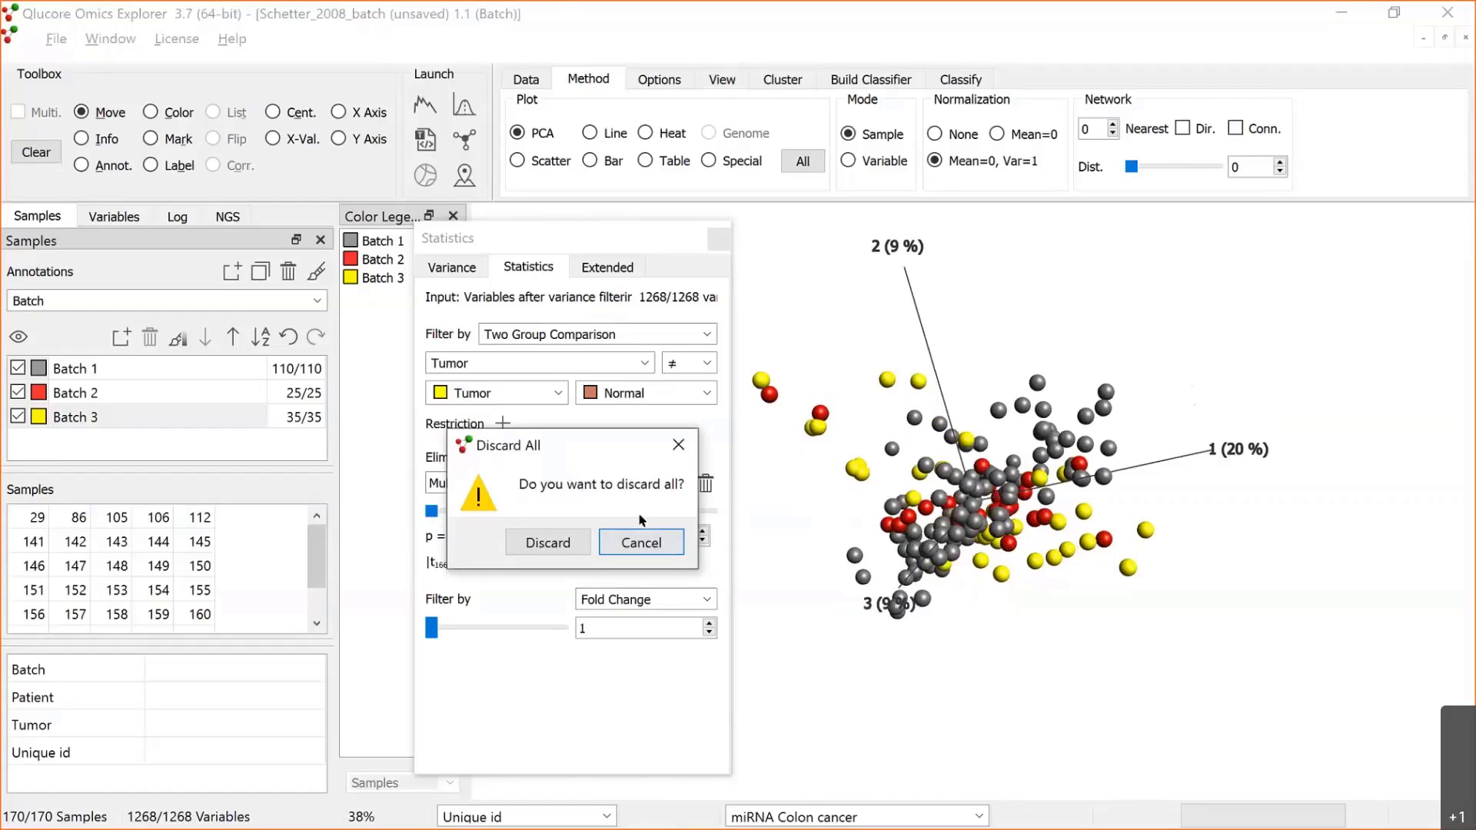
pyautogui.click(642, 542)
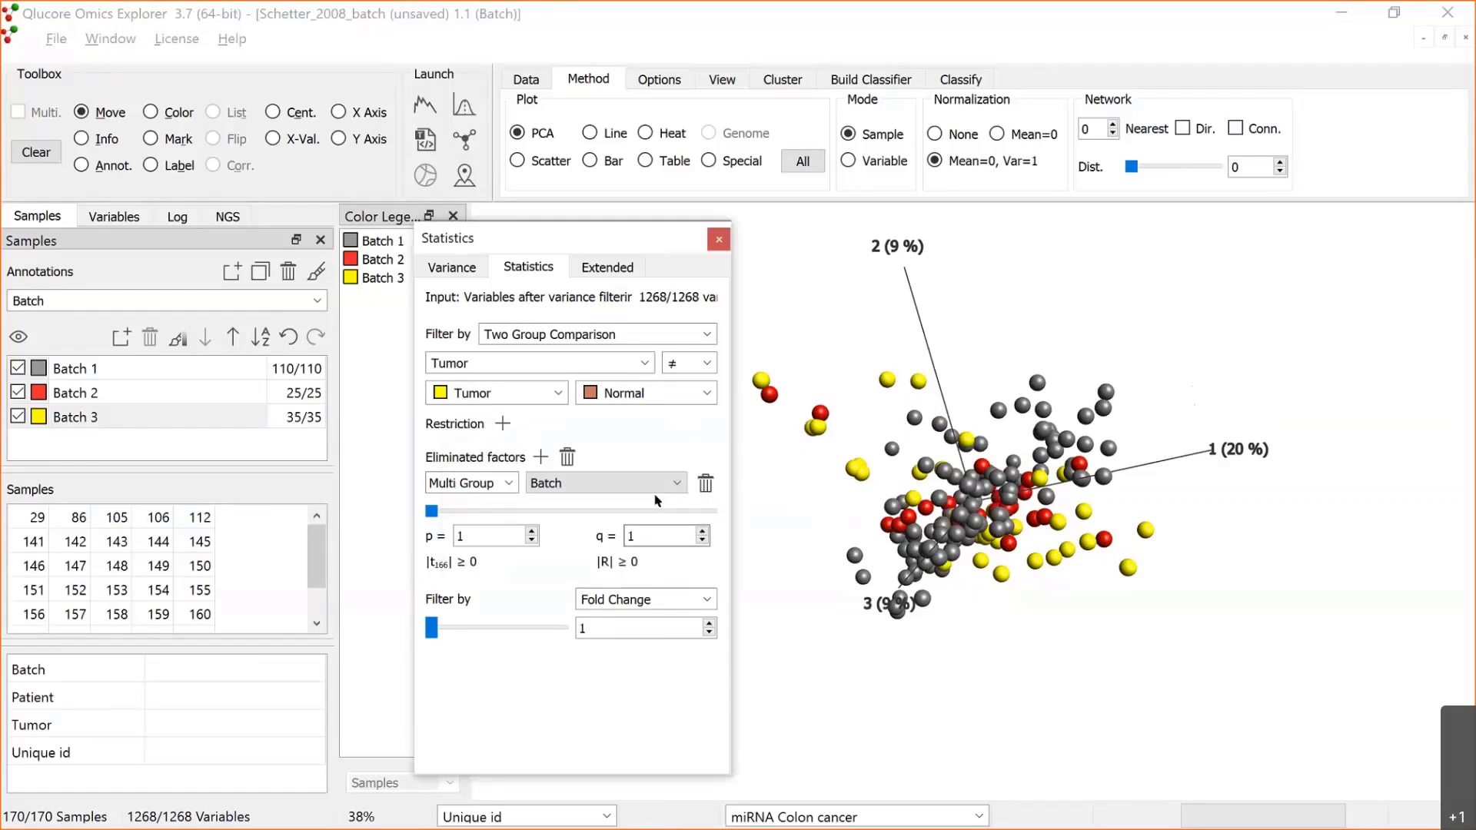
# Step: Add a second Multi Group eliminated factor that uses the Patient annotation
pyautogui.click(542, 458)
pyautogui.click(676, 507)
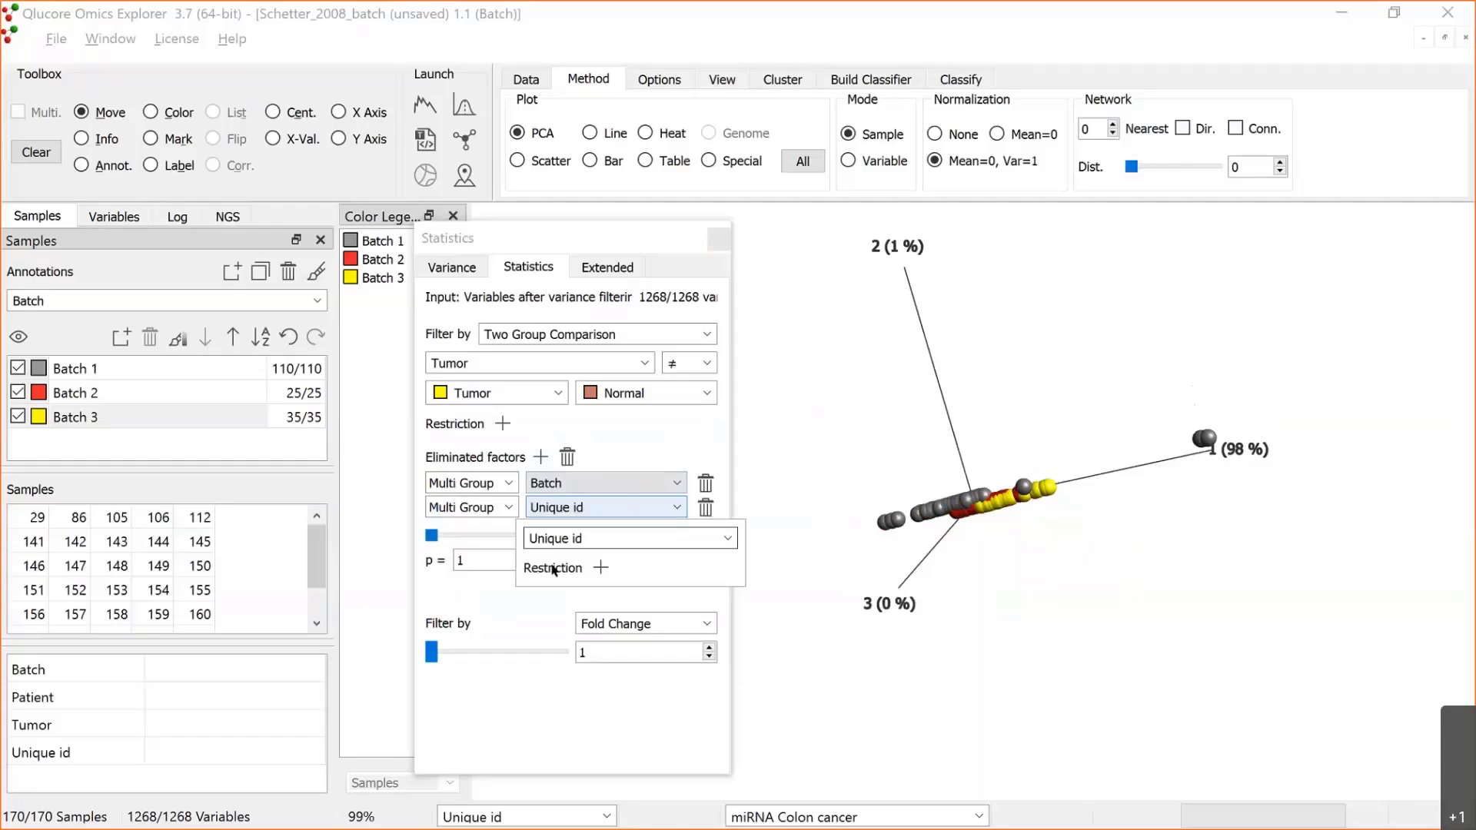
pyautogui.click(720, 538)
pyautogui.click(615, 570)
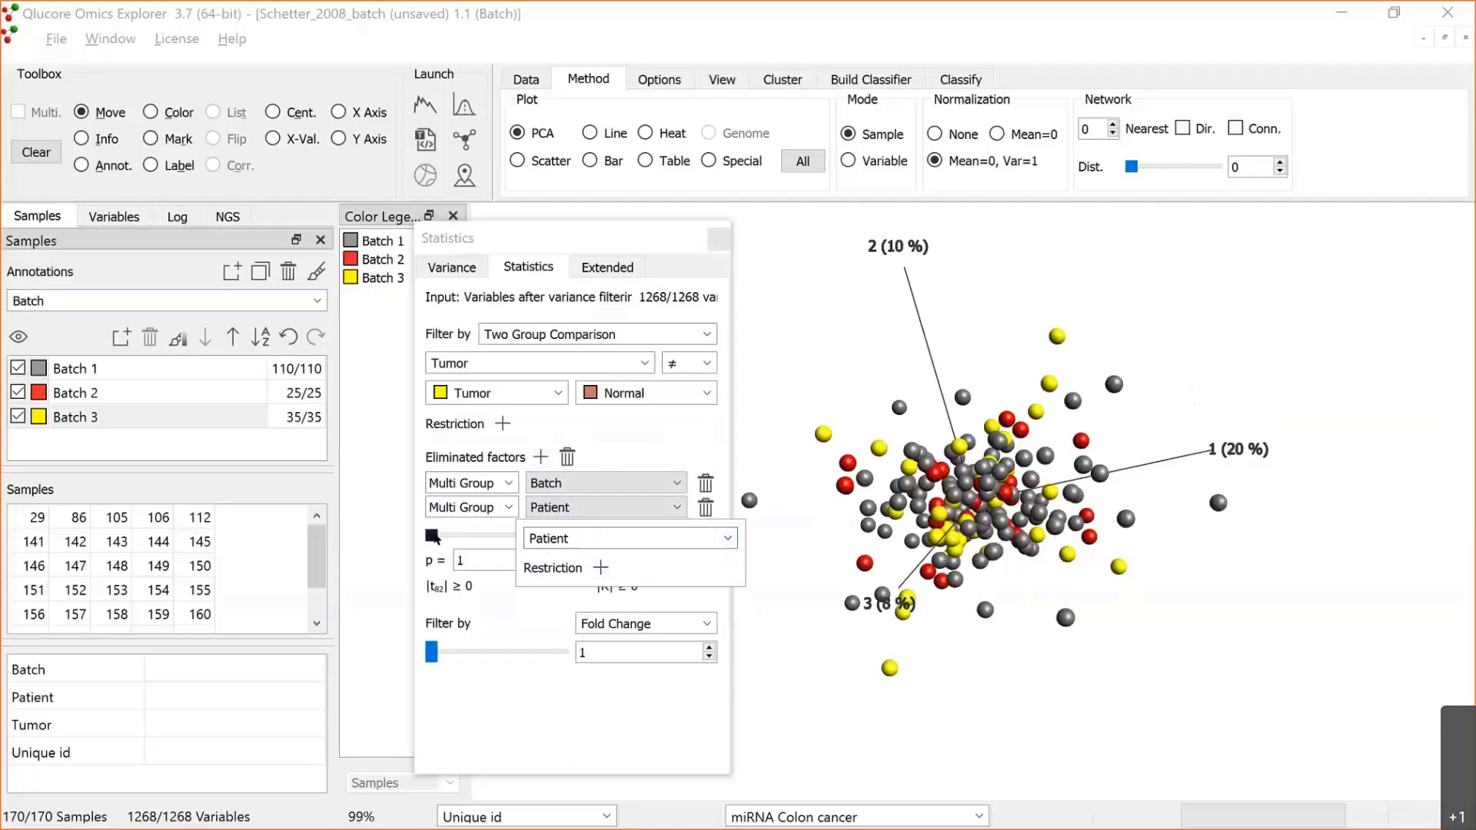
# Step: Filter the variables down to about q = 0.022 and color the samples in the PCA plot by Tumor
pyautogui.click(433, 536)
pyautogui.moveTo(433, 536); pyautogui.dragTo(489, 536)
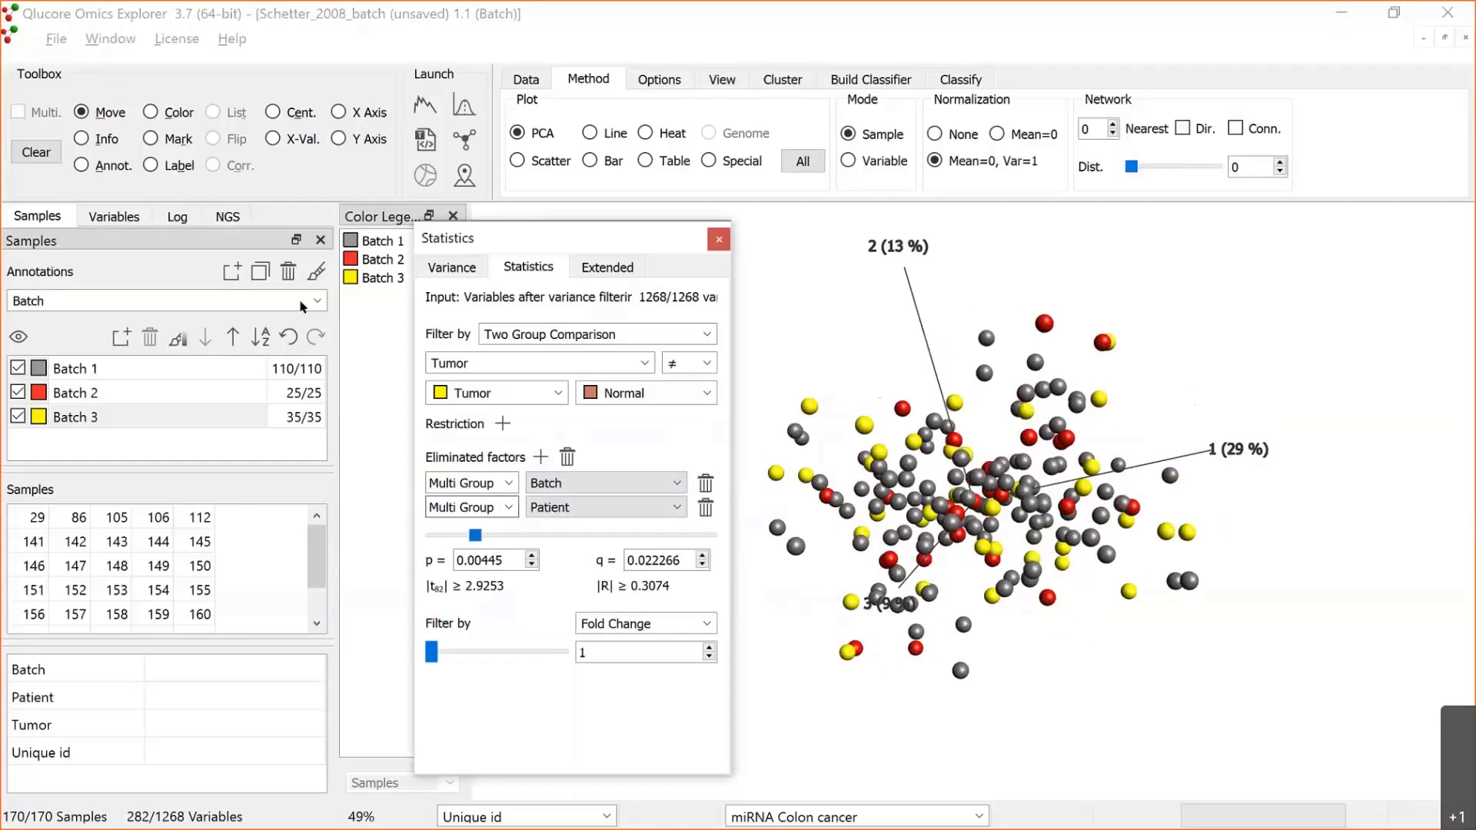
pyautogui.click(322, 300)
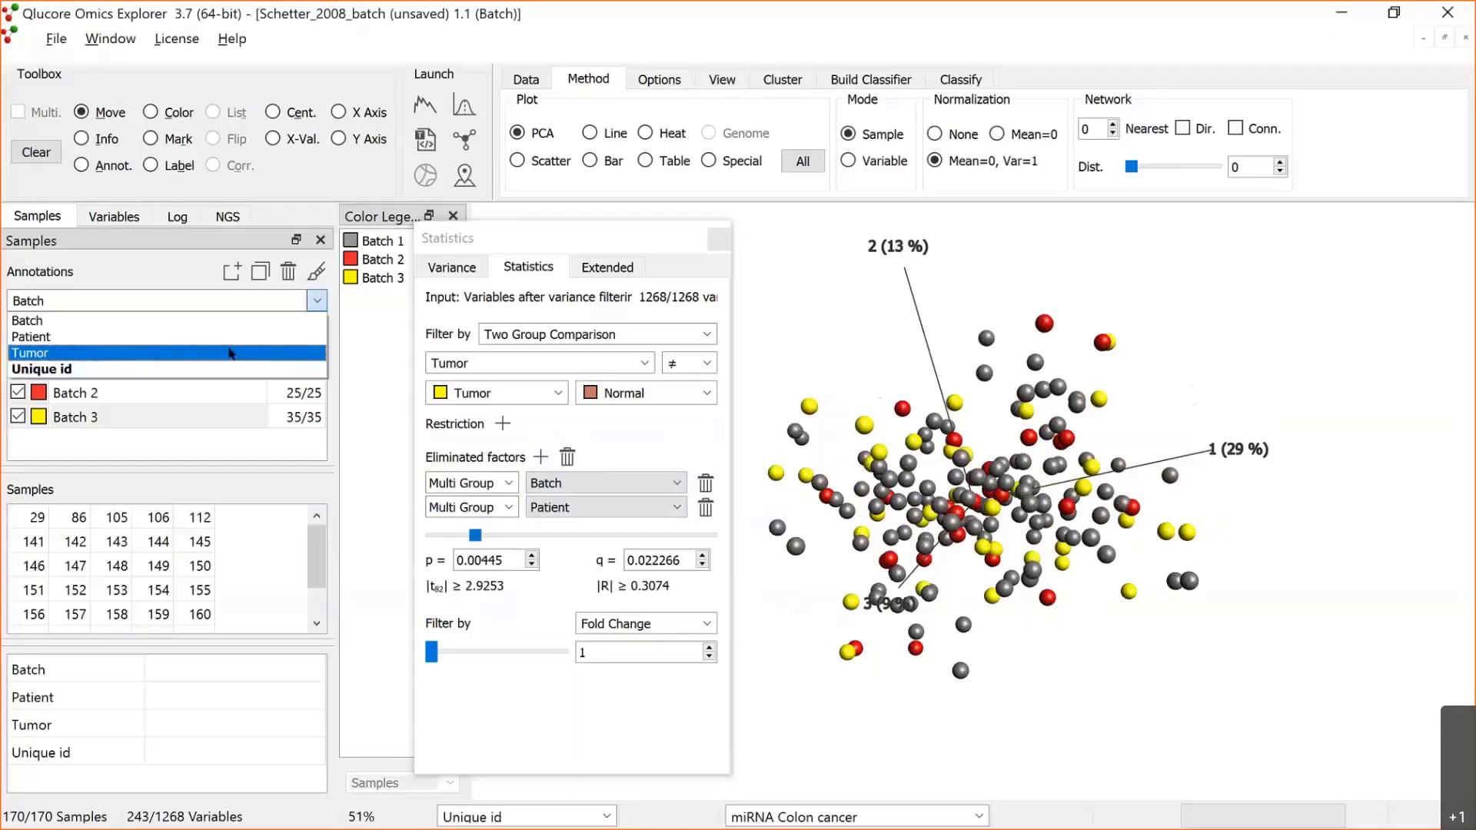
pyautogui.click(231, 346)
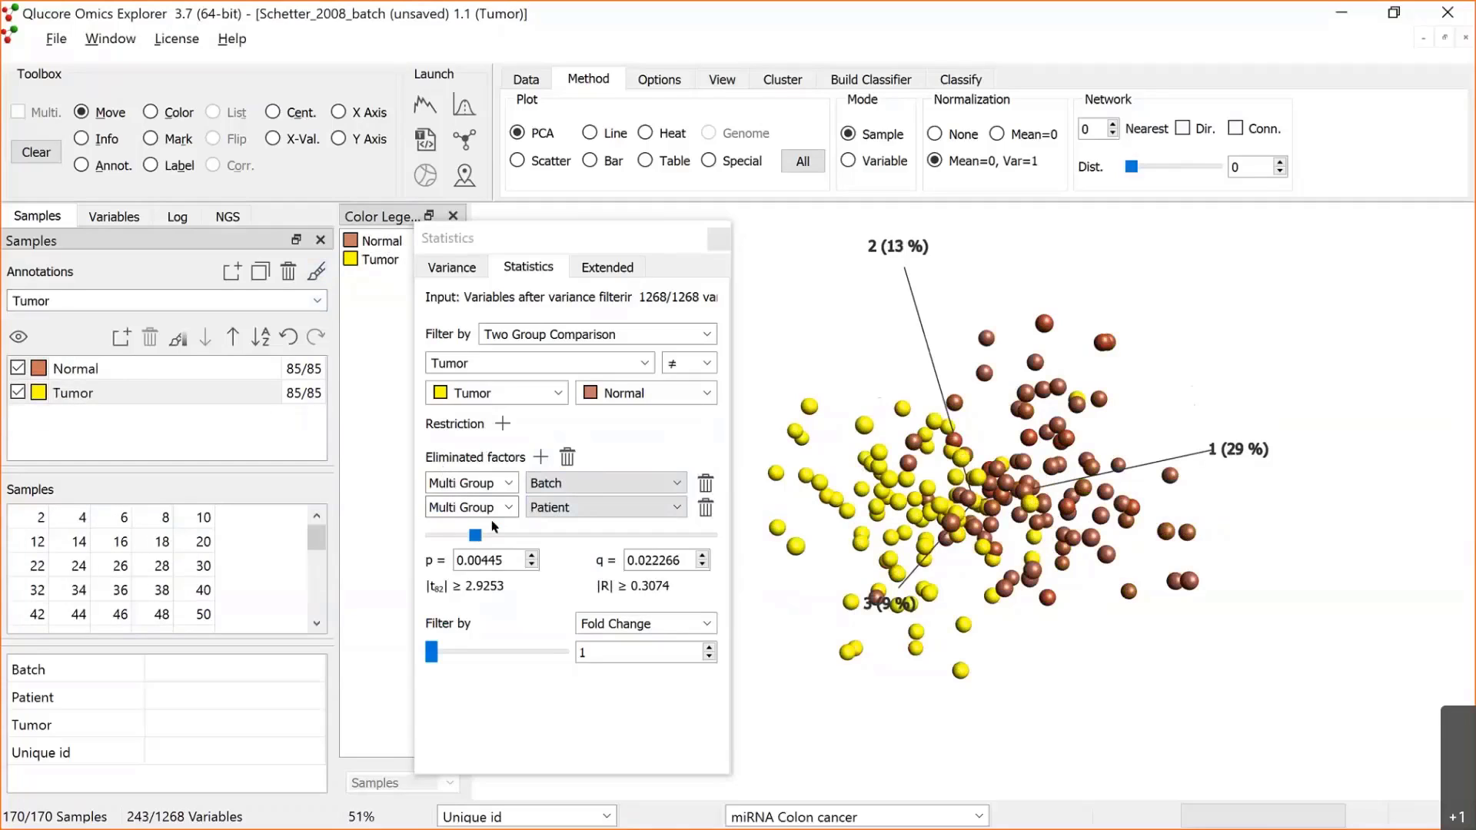
# Step: Tighten the variable filter to q = 0.01 and inspect the separation of Tumor and Normal samples
pyautogui.moveTo(475, 536); pyautogui.dragTo(484, 536)
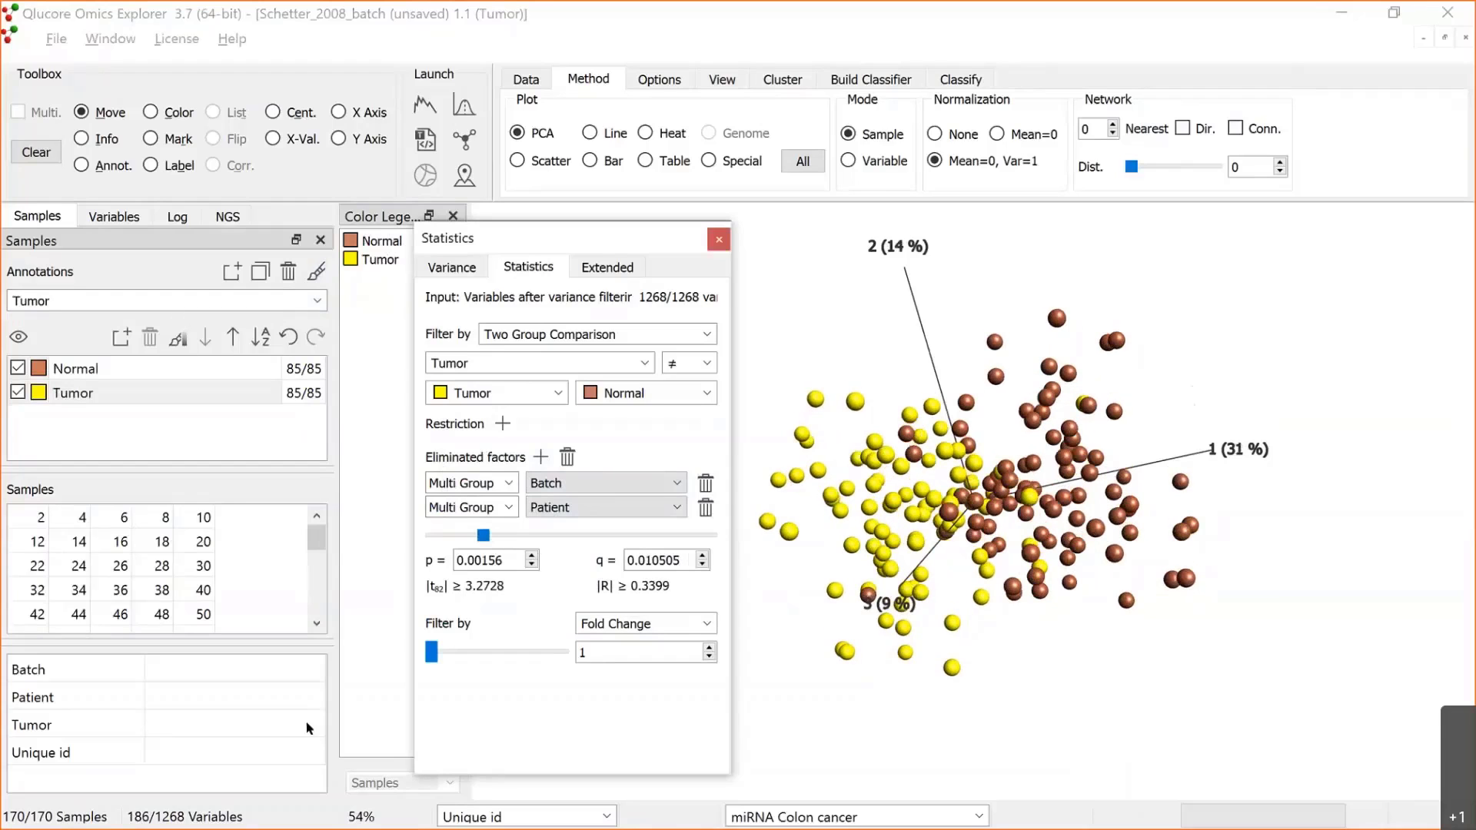
pyautogui.moveTo(971, 377); pyautogui.dragTo(534, 551)
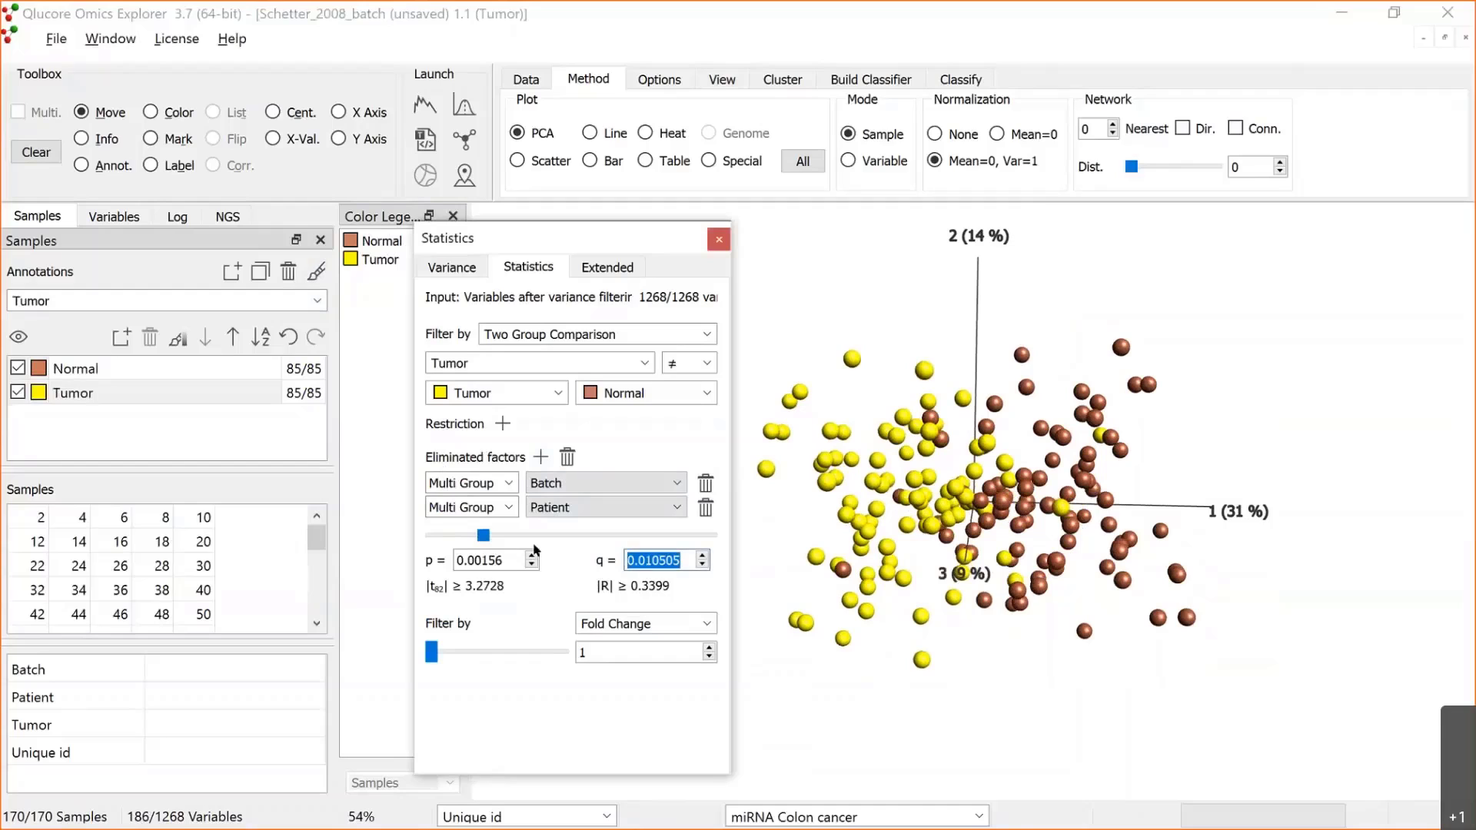
pyautogui.write('0,01')
pyautogui.press('Return')
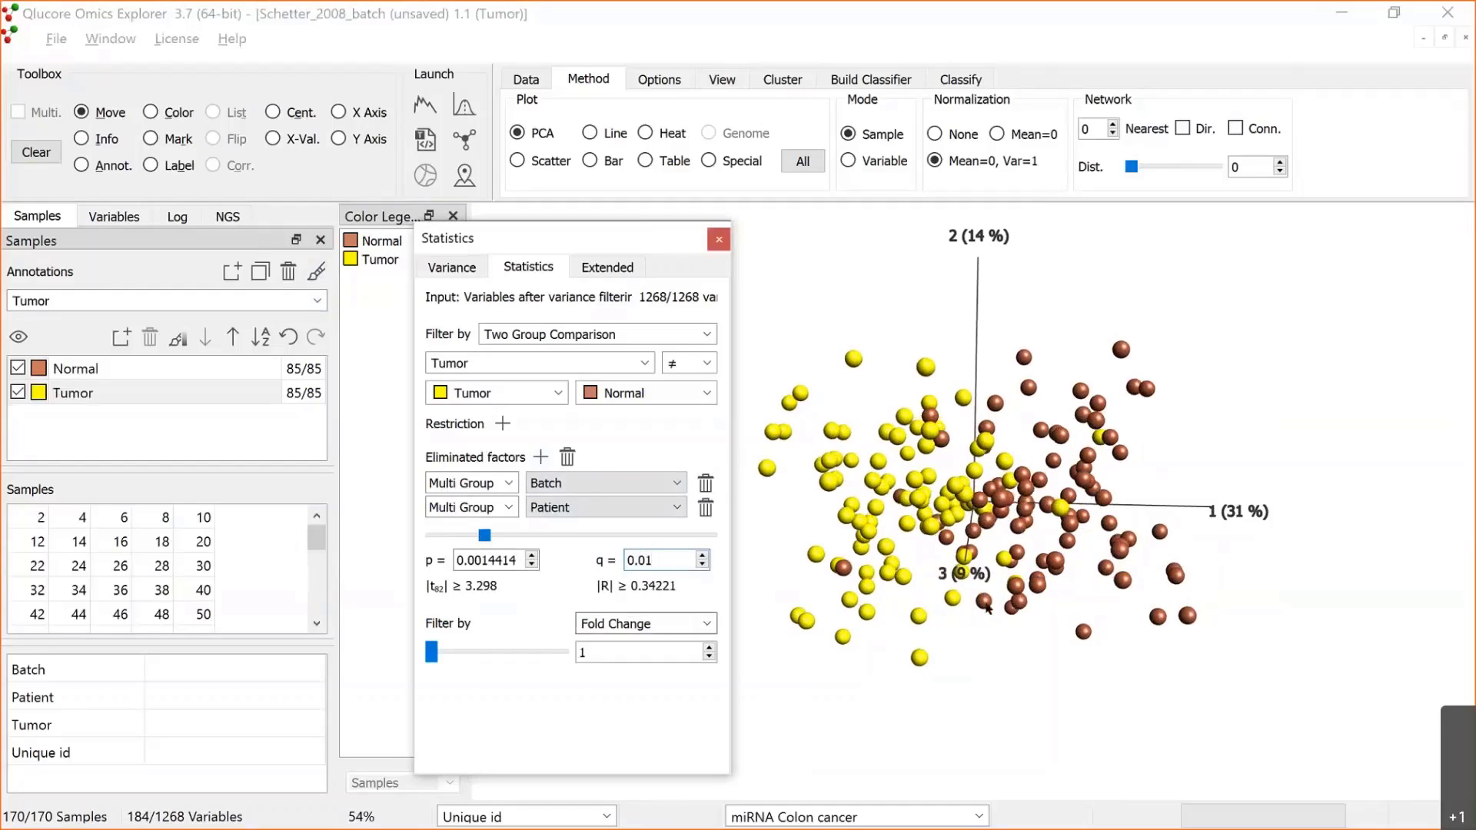
pyautogui.click(994, 603)
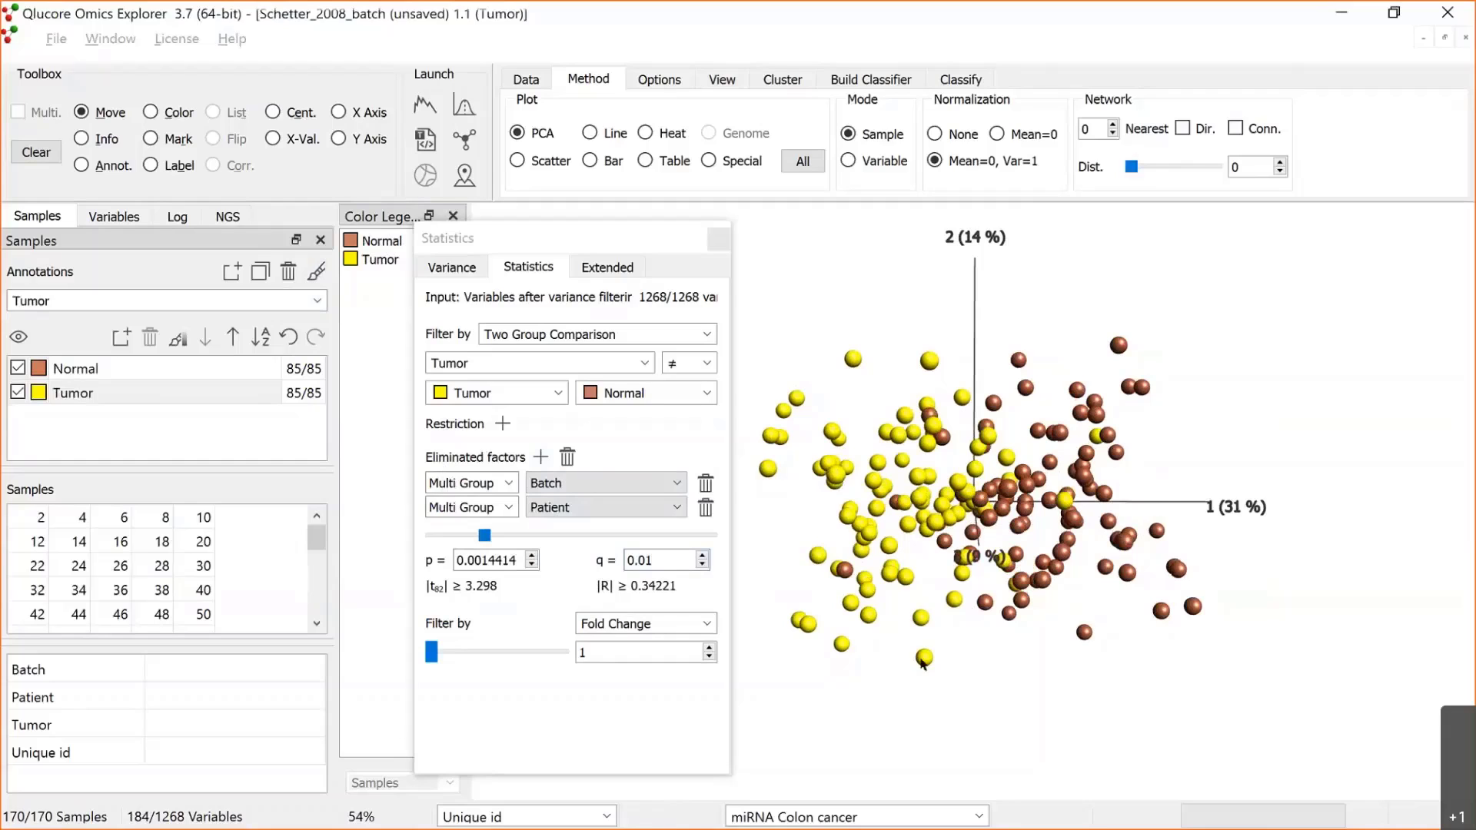
pyautogui.moveTo(923, 662); pyautogui.dragTo(1025, 499)
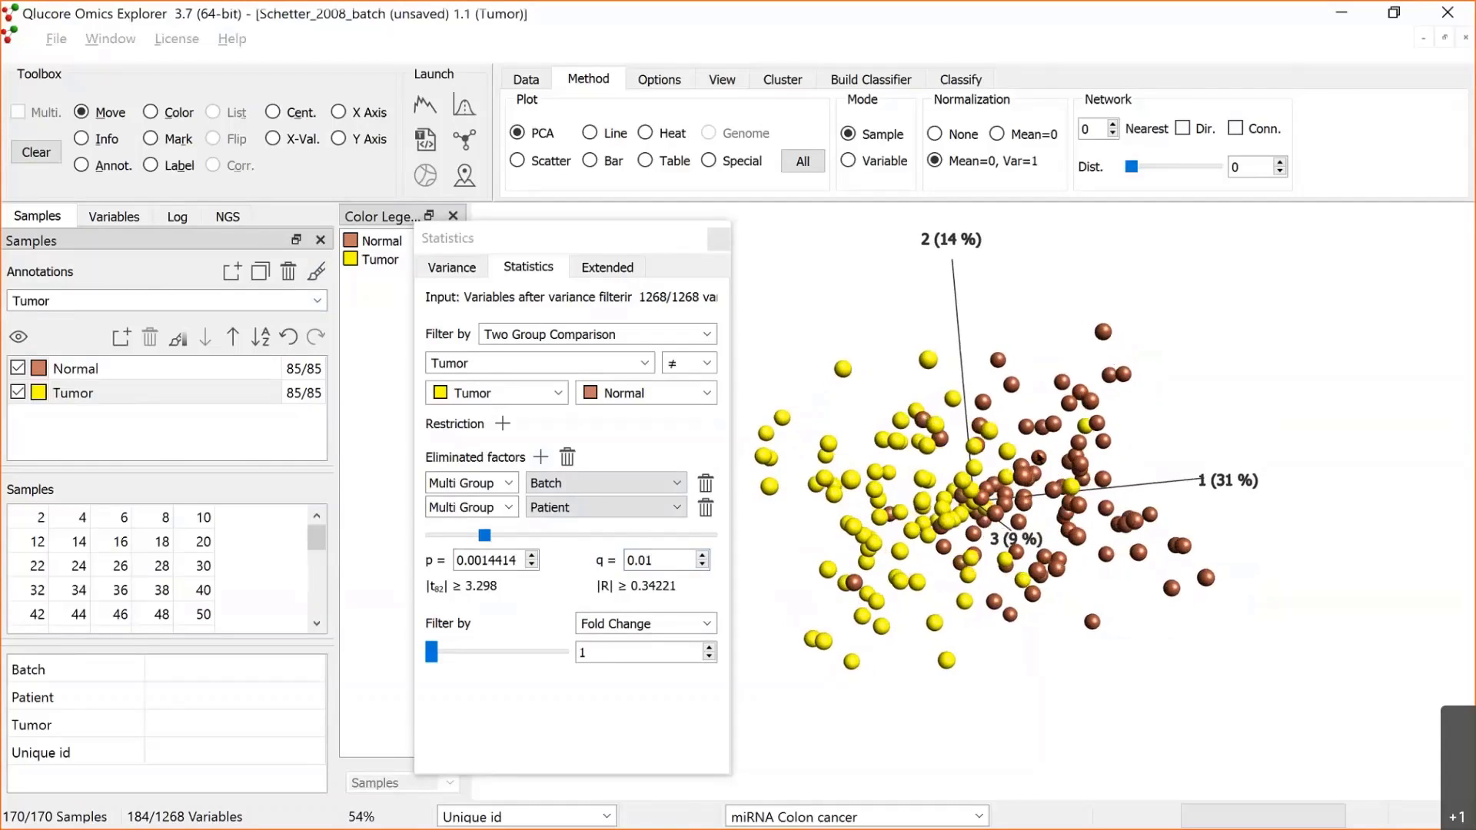
# Step: Open a second plot of Schetter_2008_batch as a heat map and tile it beside the PCA plot
pyautogui.click(623, 249)
pyautogui.moveTo(590, 249); pyautogui.dragTo(368, 287)
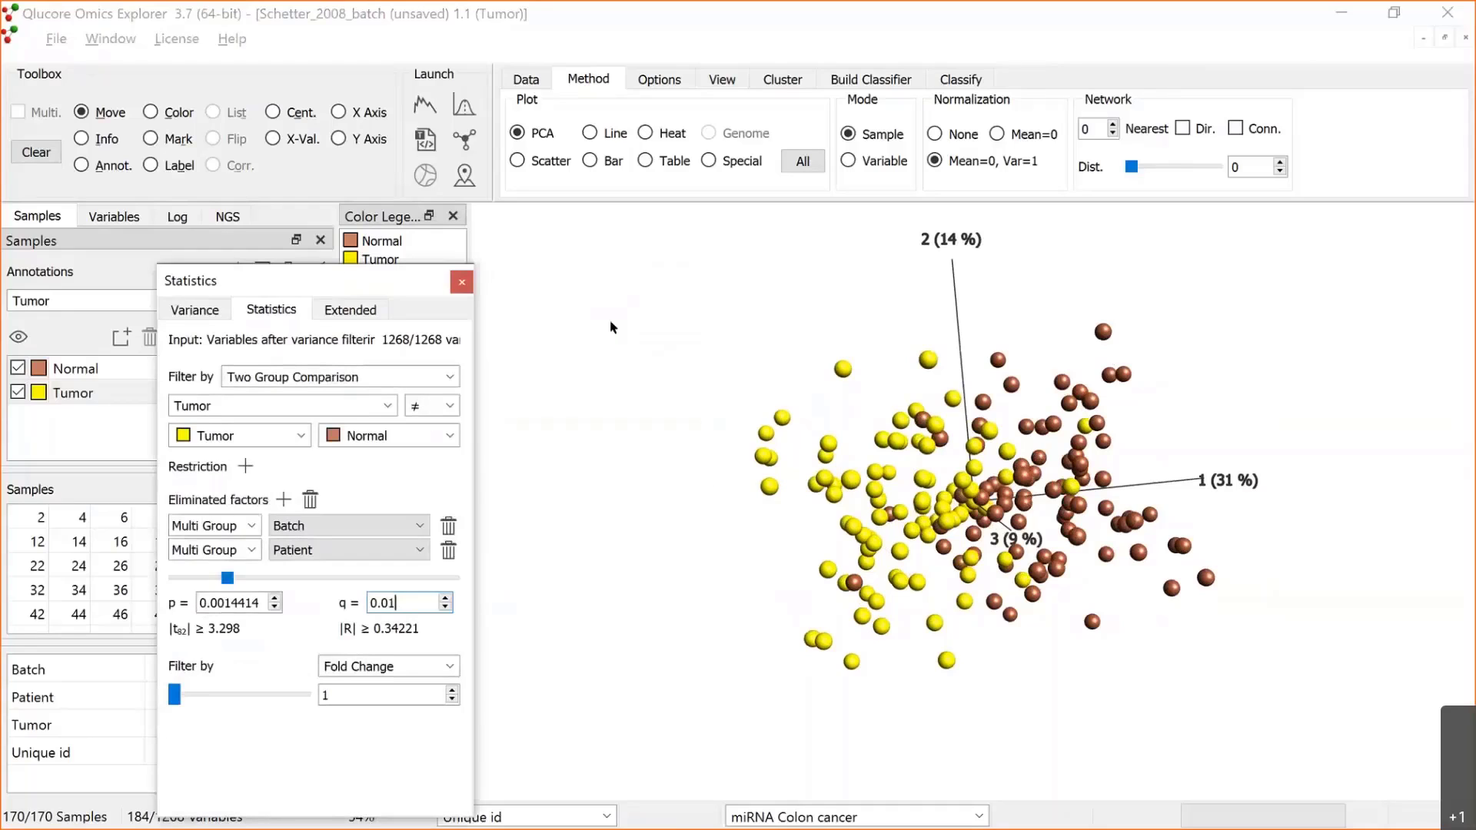
pyautogui.rightClick(611, 319)
pyautogui.click(735, 371)
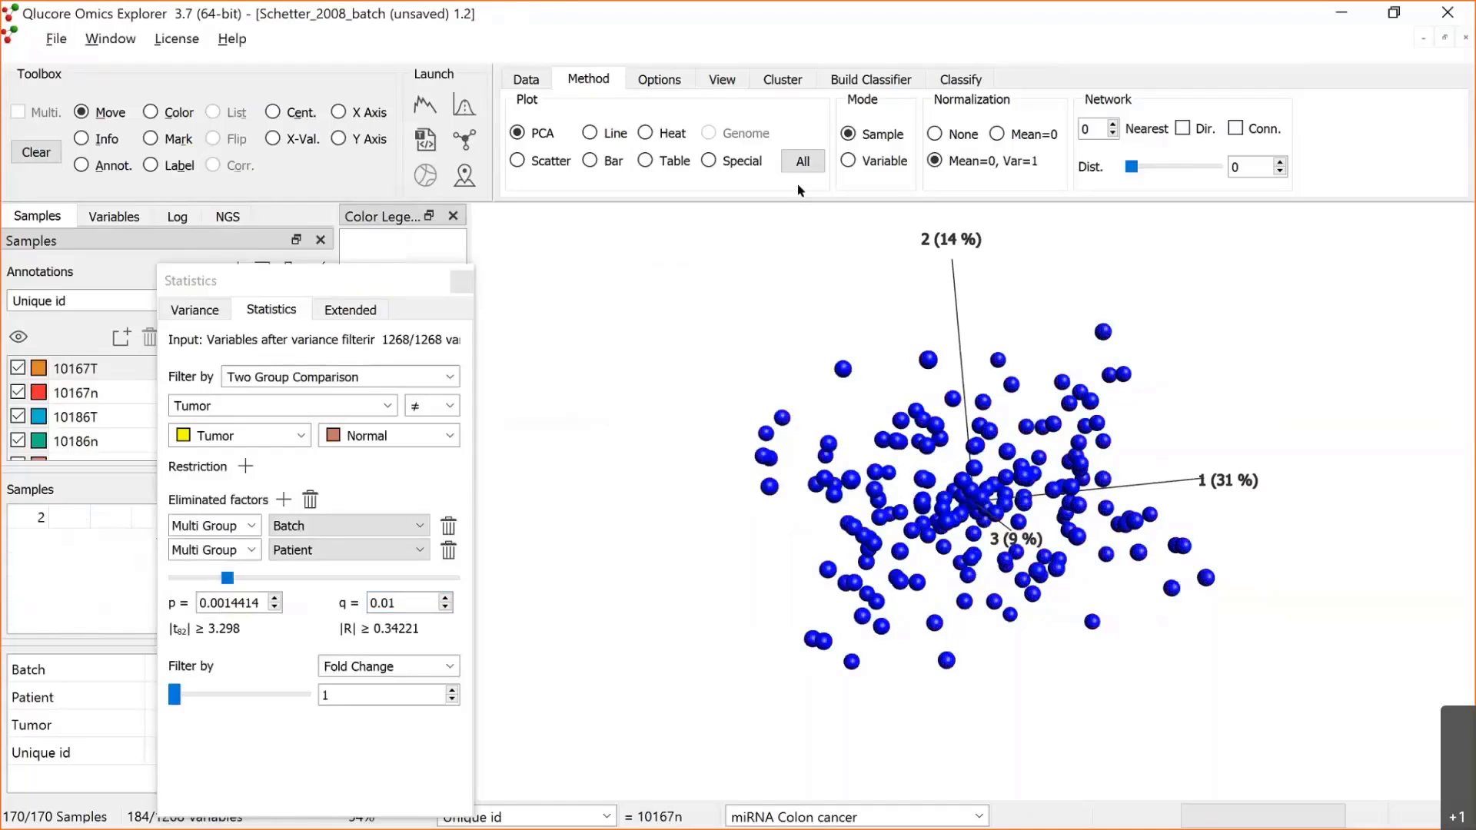
pyautogui.click(645, 133)
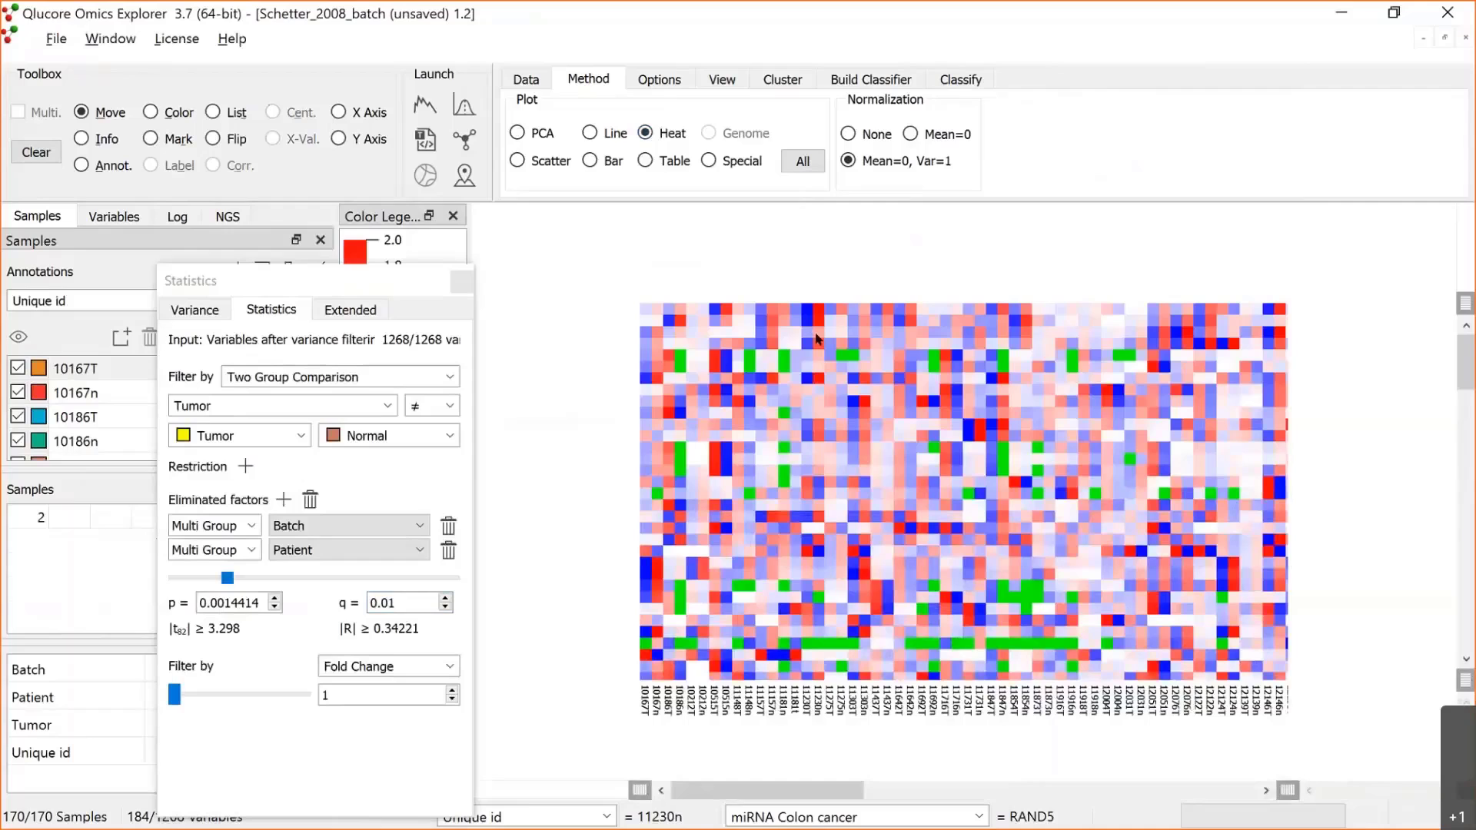
pyautogui.hotkey('ctrl', 't')
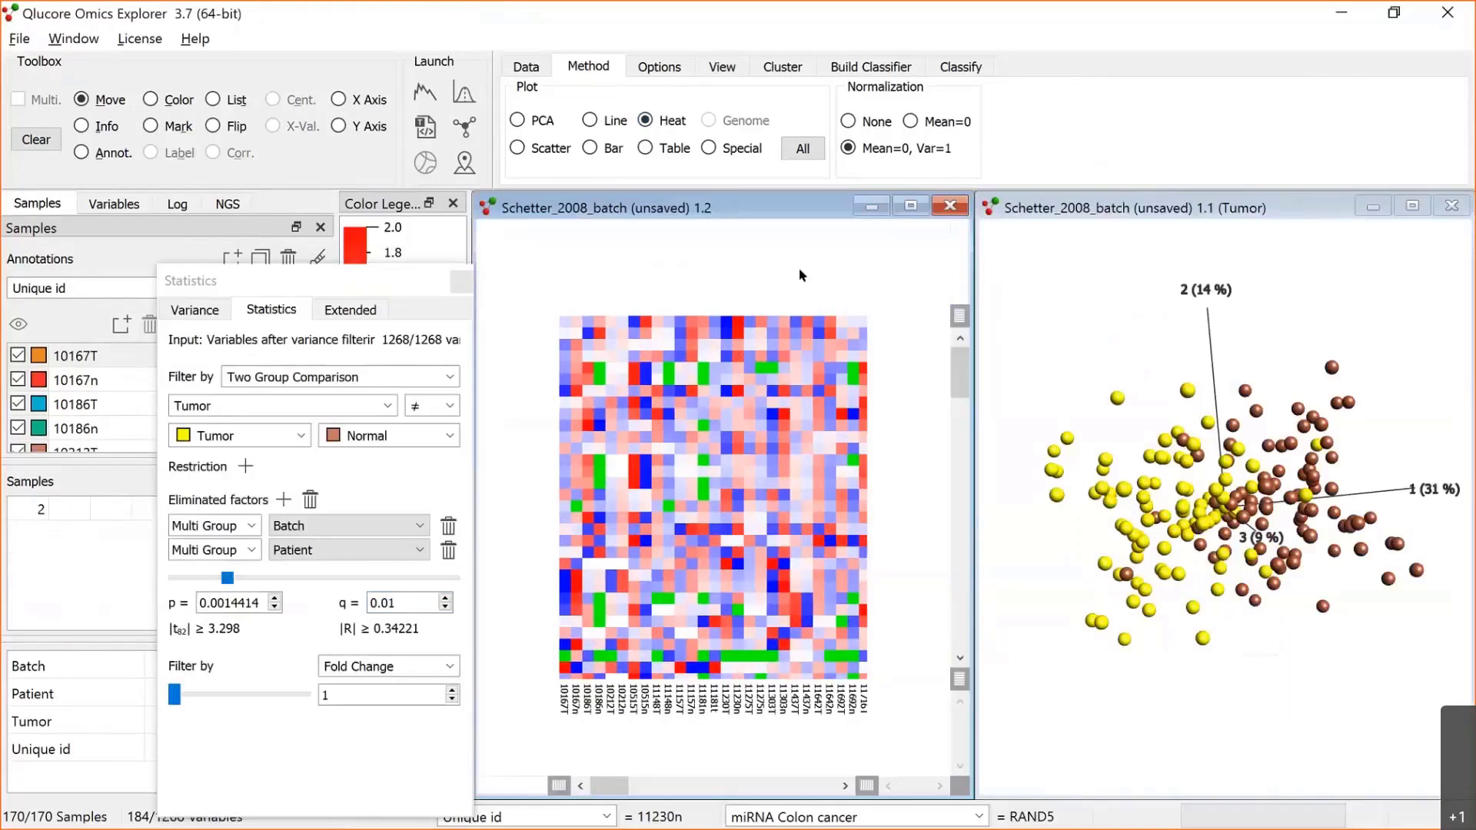
# Step: Set the heat map's sample and variable sizes to Auto
pyautogui.click(725, 67)
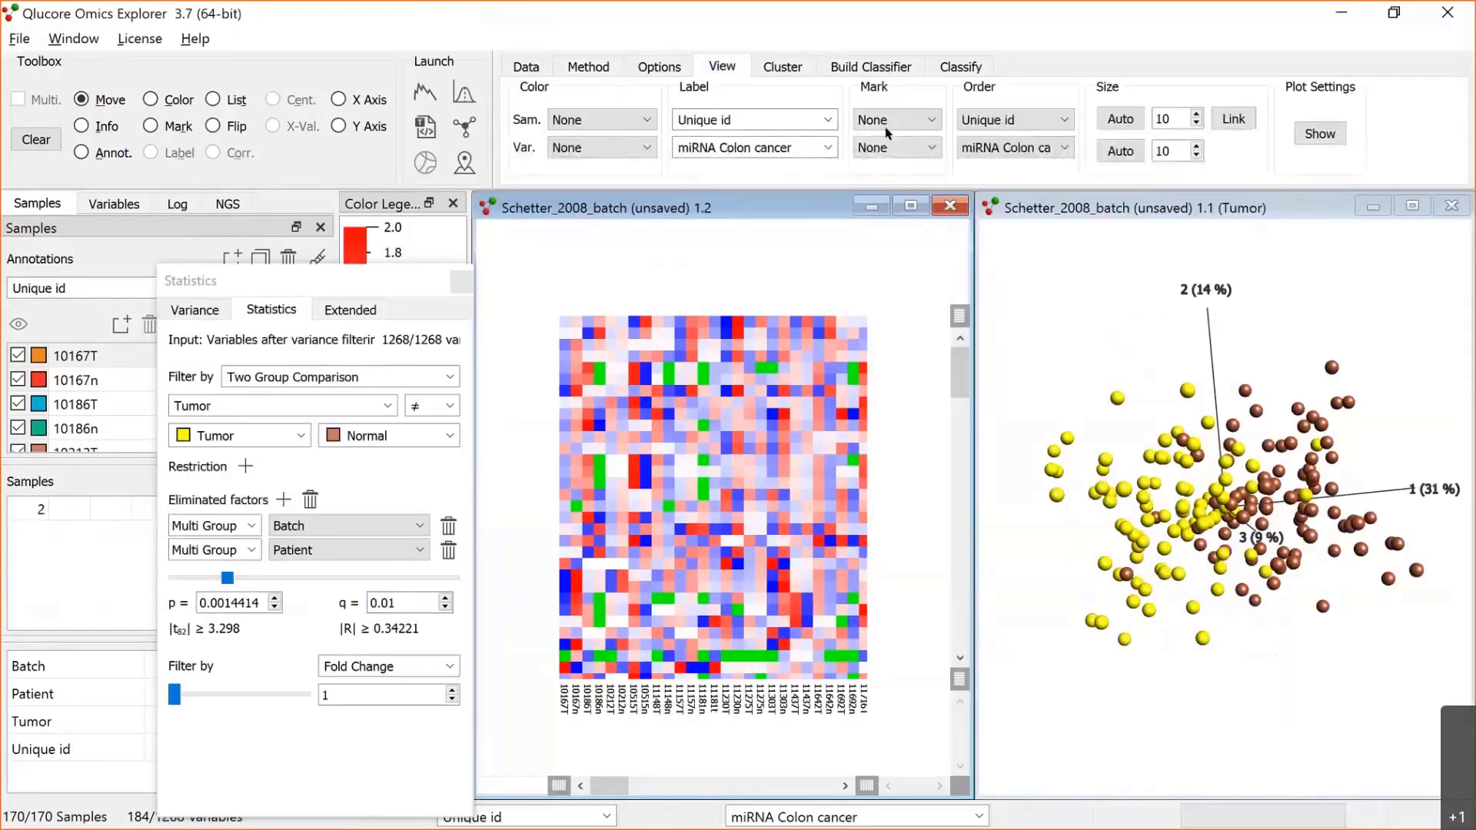
pyautogui.click(1120, 118)
pyautogui.click(1120, 150)
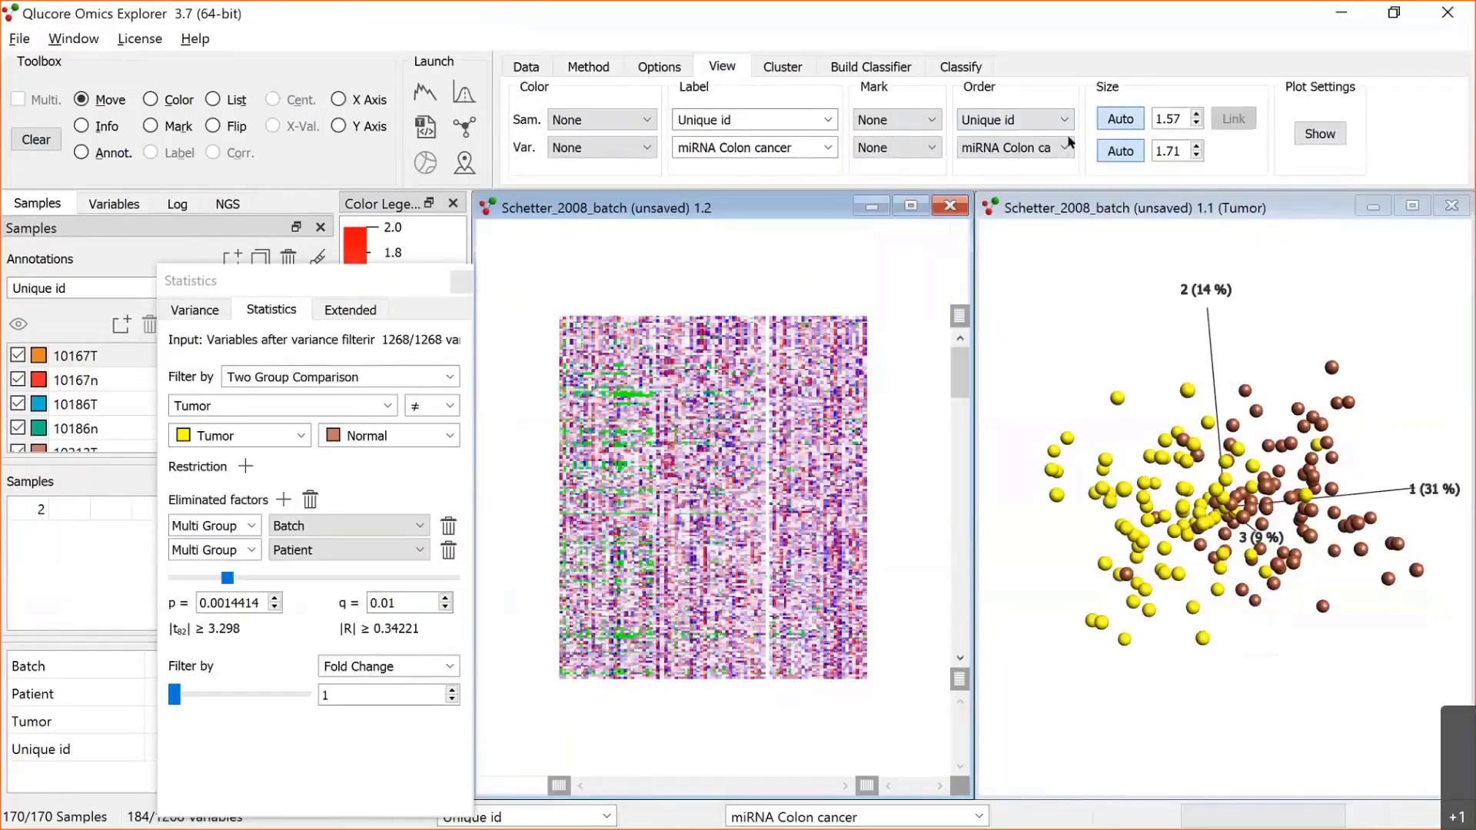
# Step: Order both the samples and the variables of the heat map by hierarchical clustering
pyautogui.click(1065, 119)
pyautogui.click(825, 268)
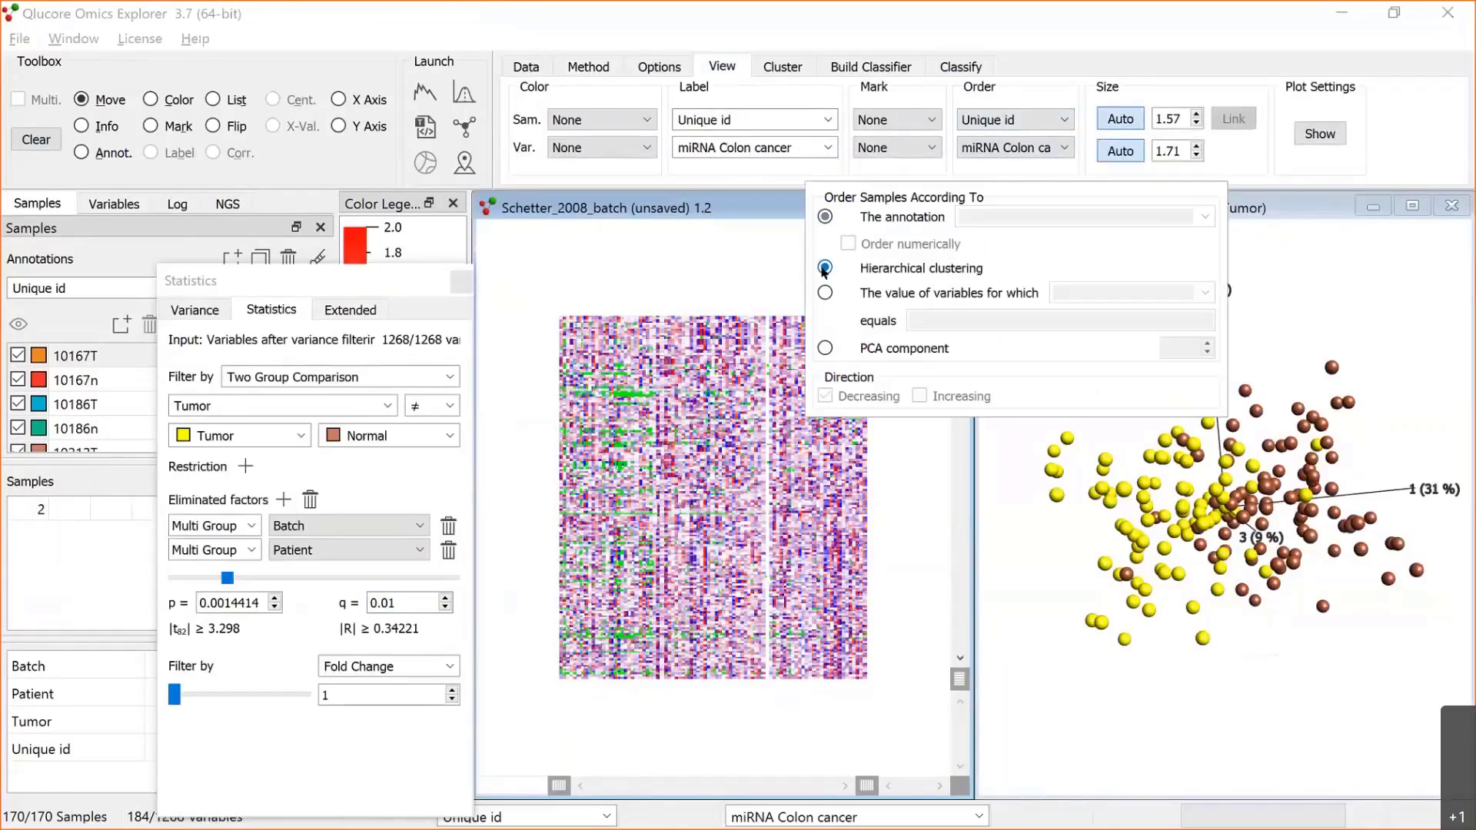
pyautogui.click(1065, 148)
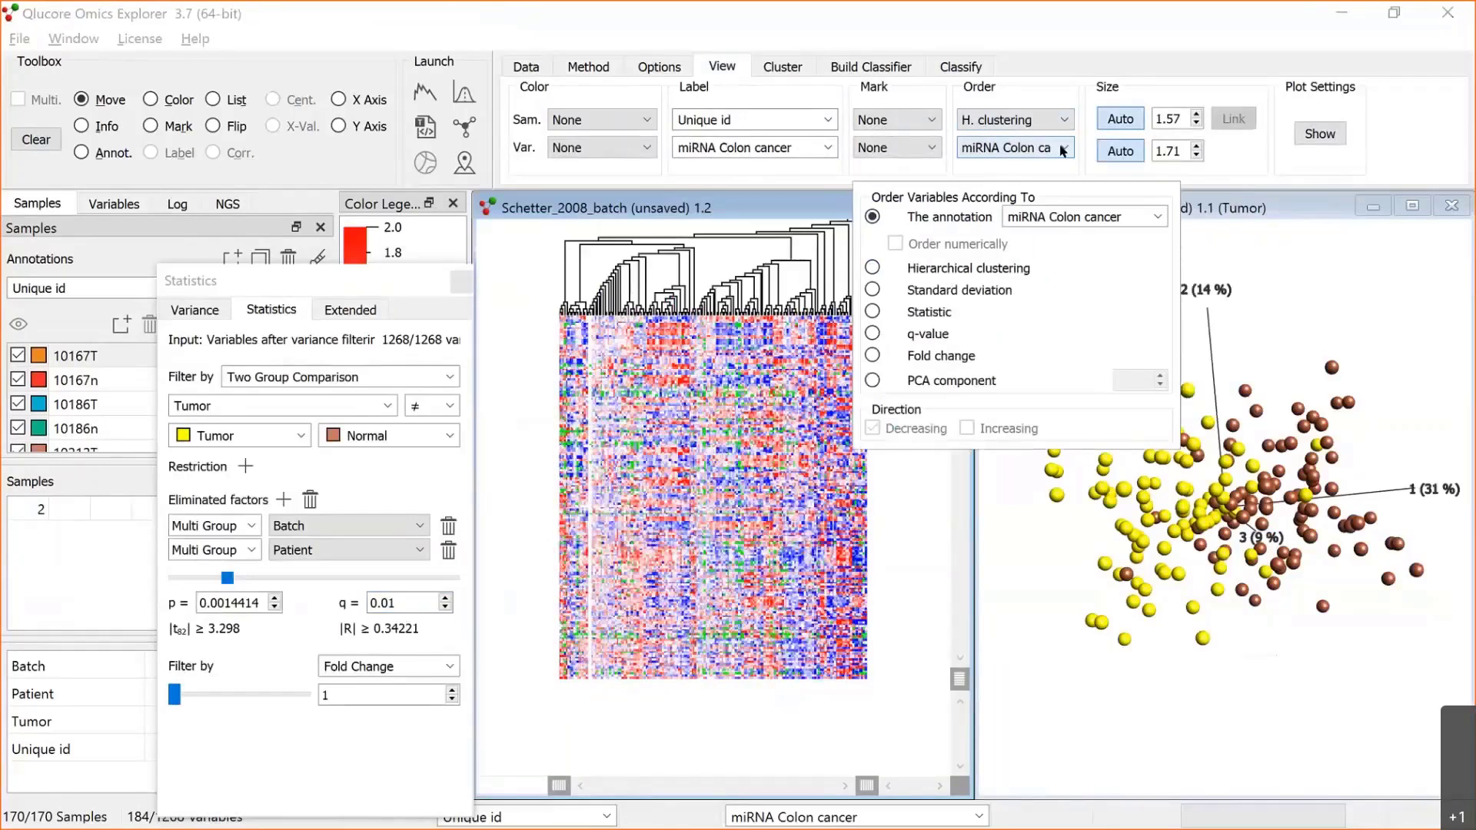
pyautogui.click(872, 267)
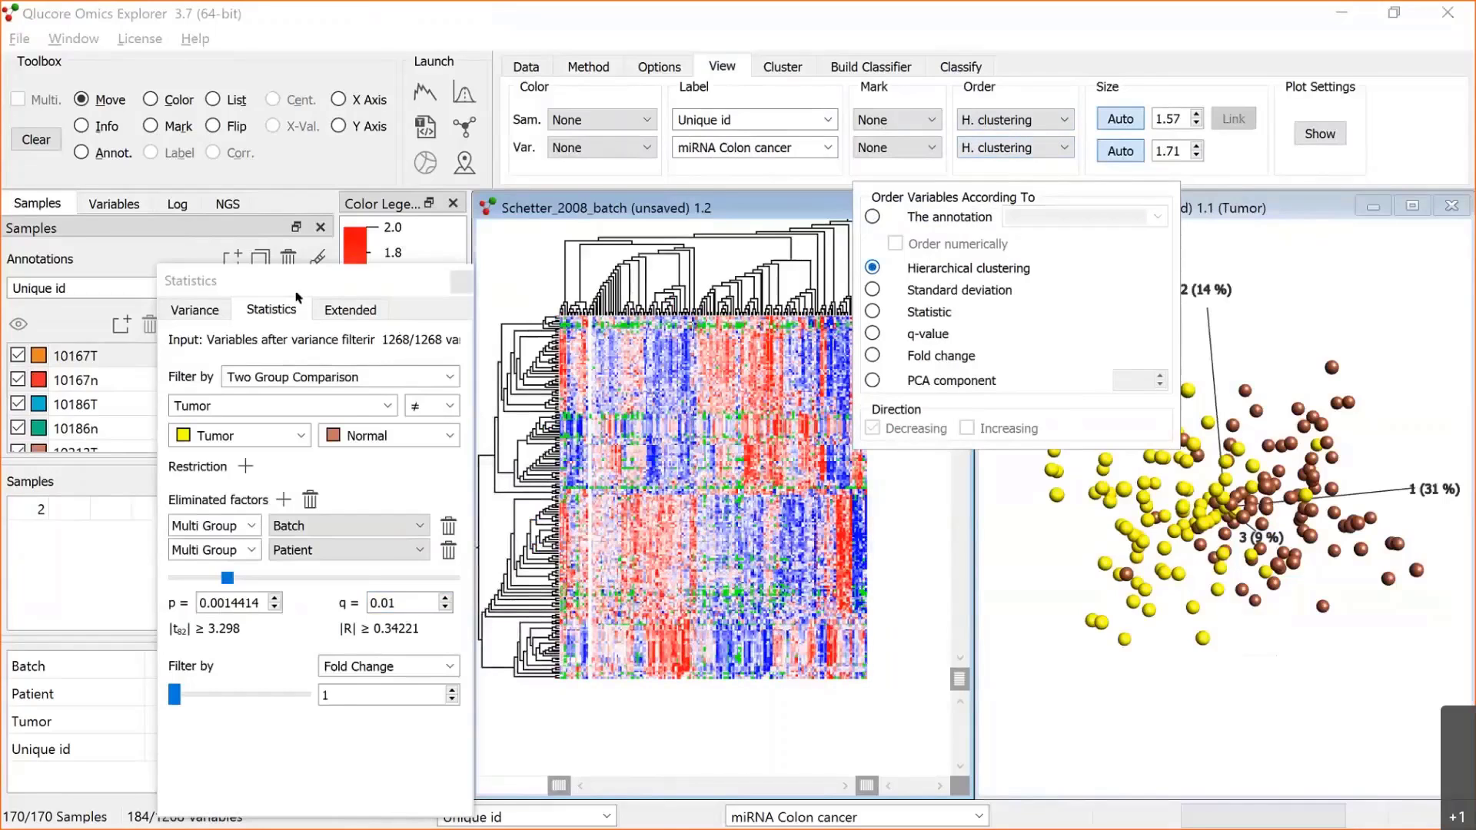
# Step: Color the heat map's samples by the Tumor annotation
pyautogui.click(315, 296)
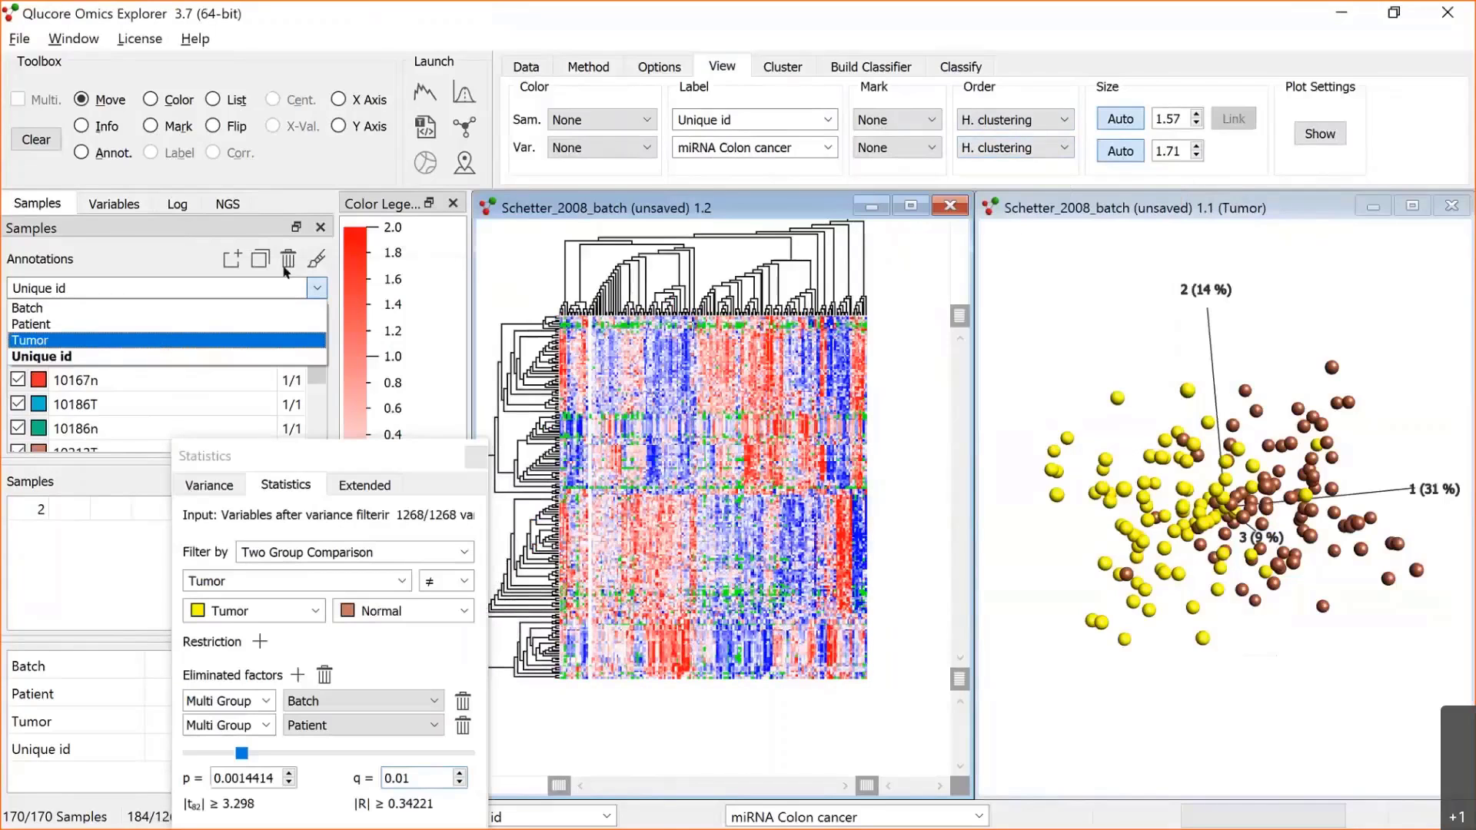
pyautogui.click(311, 330)
pyautogui.click(315, 266)
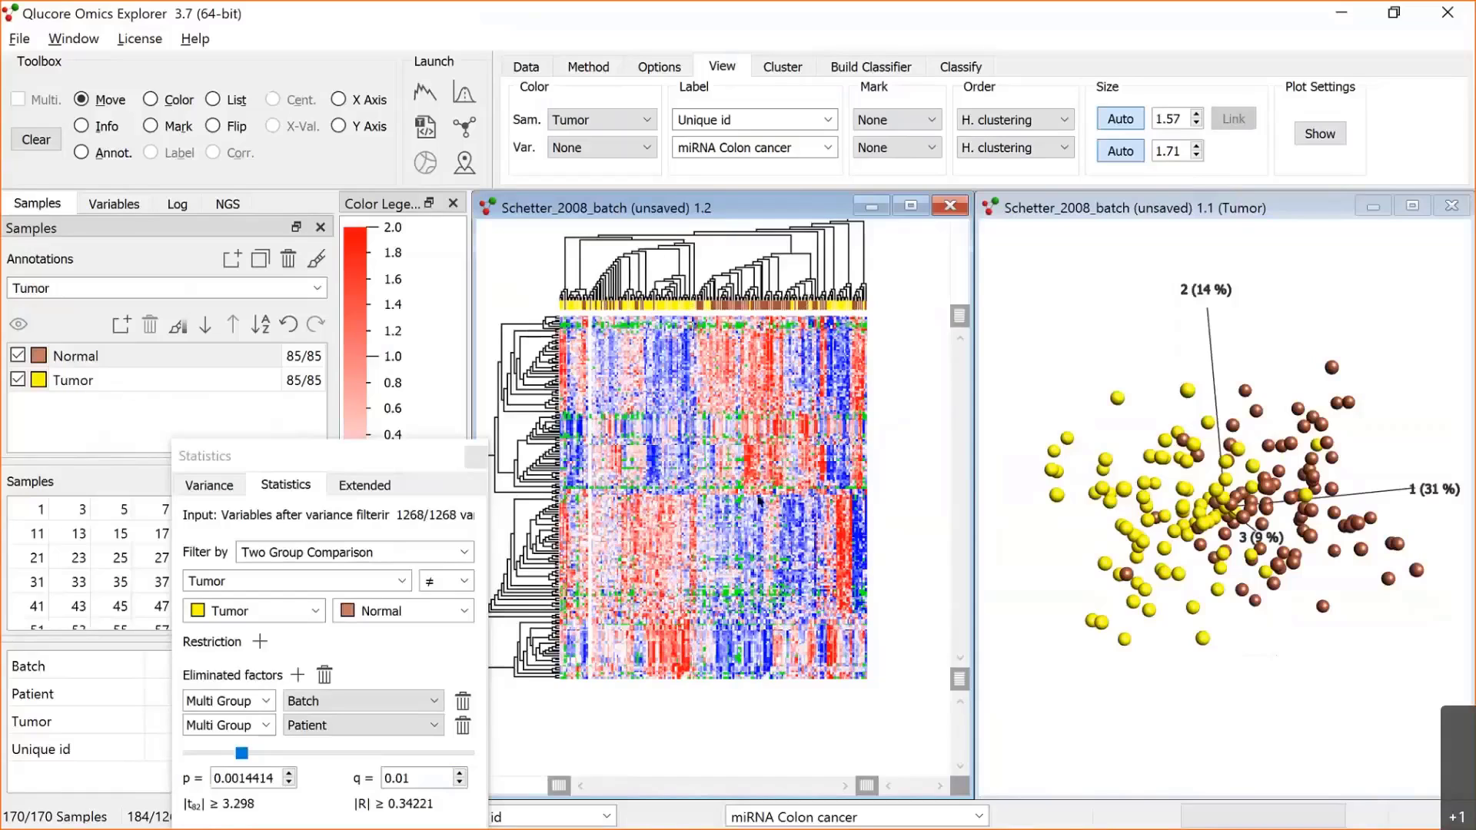
# Step: Order the heat map's samples by the Tumor annotation instead of hierarchical clustering
pyautogui.click(1061, 121)
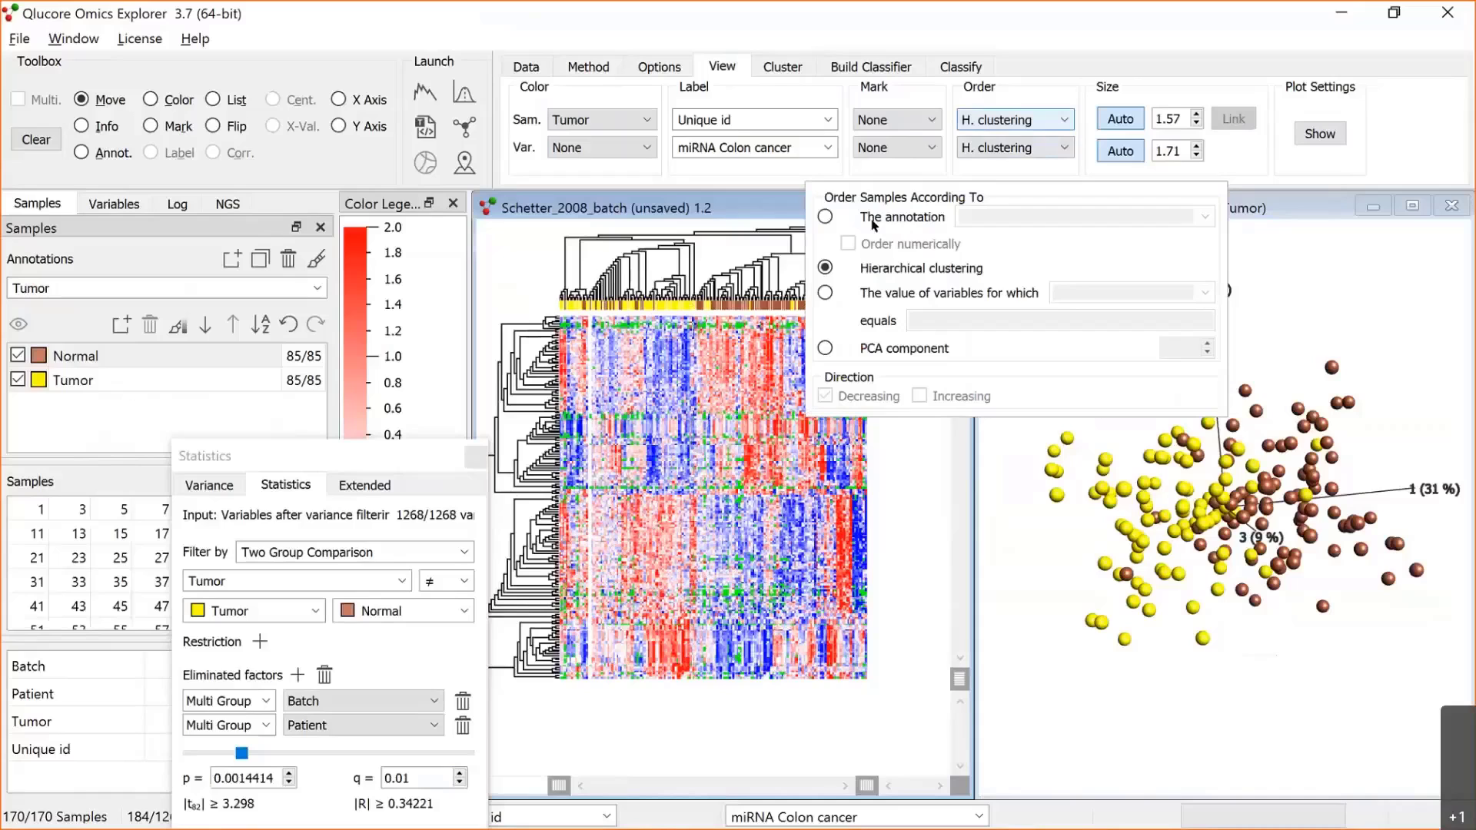
pyautogui.click(1053, 216)
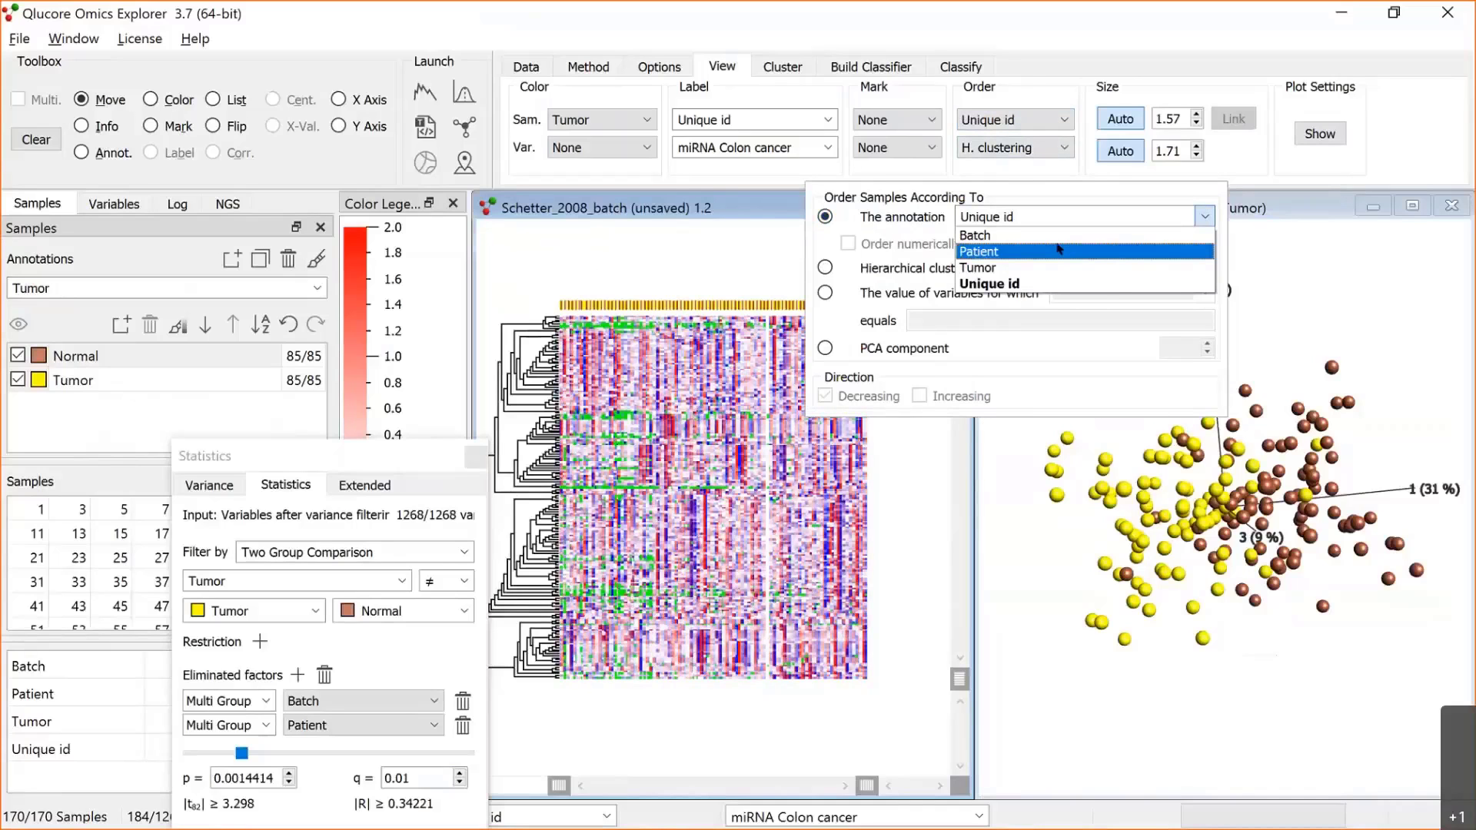
pyautogui.click(1051, 268)
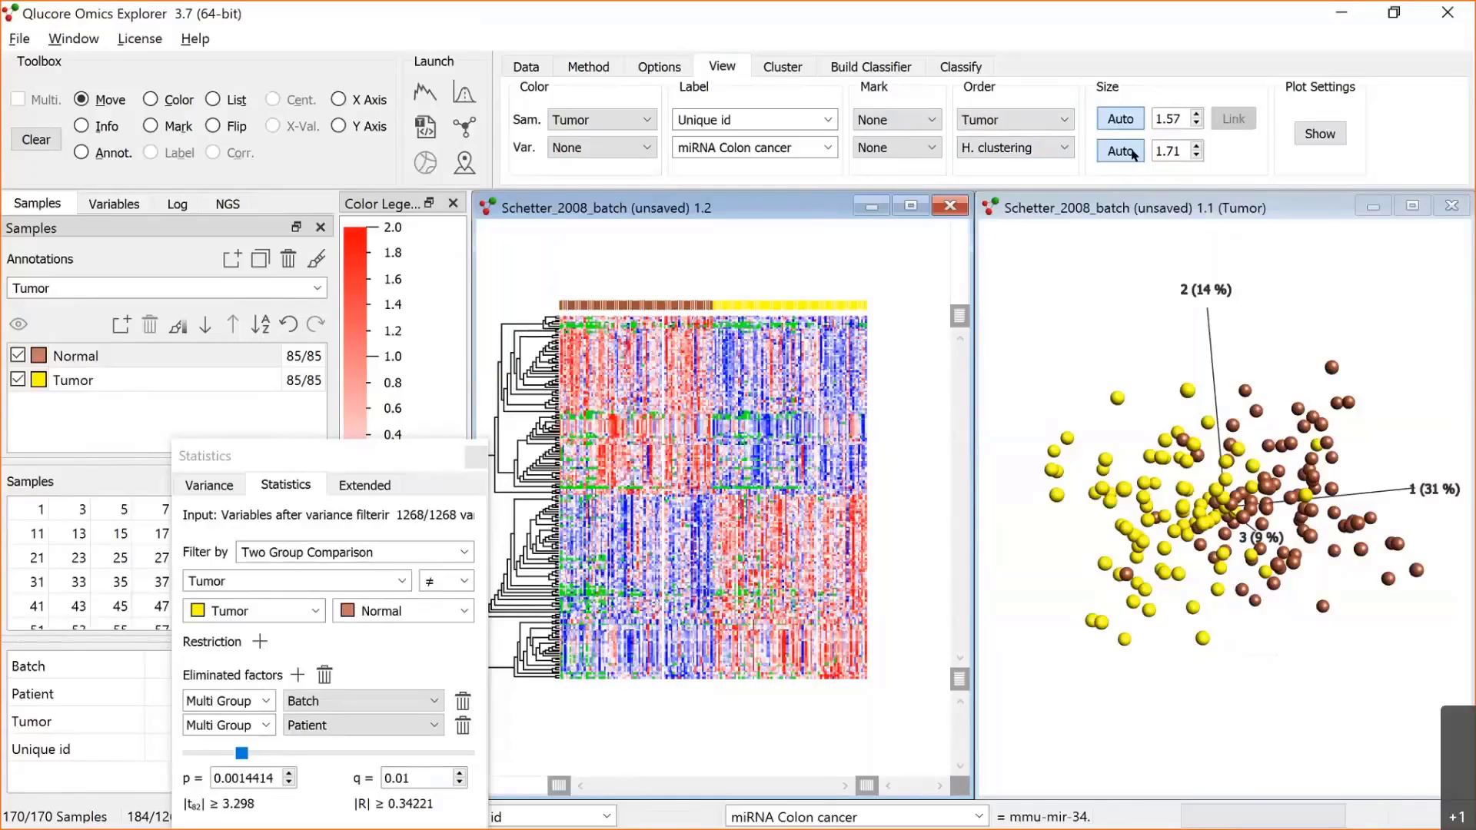
# Step: Enlarge the heat map's variable size to 19 to read the variable labels, and return it to Auto
pyautogui.click(1196, 147)
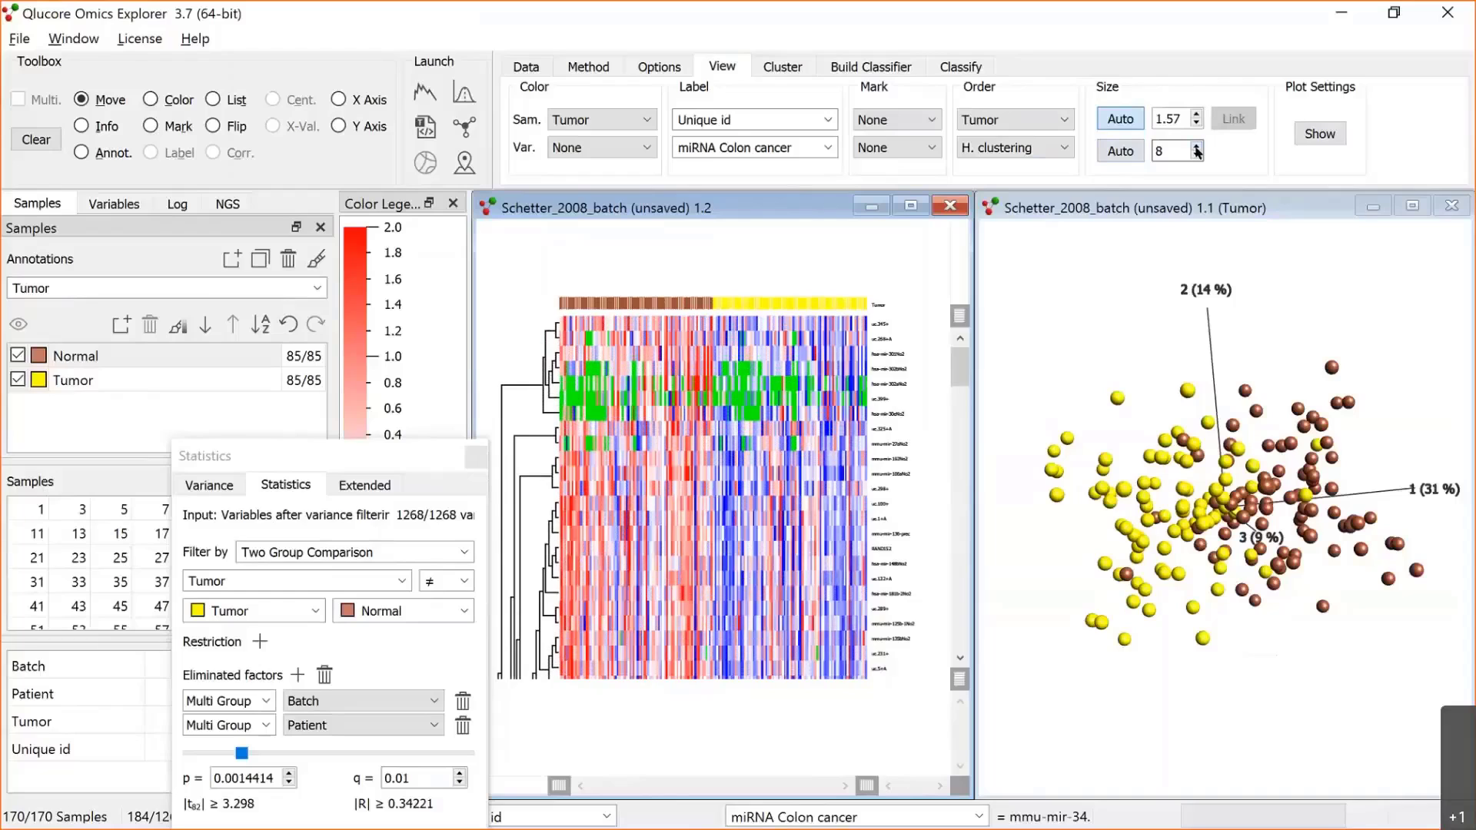
pyautogui.click(1196, 151)
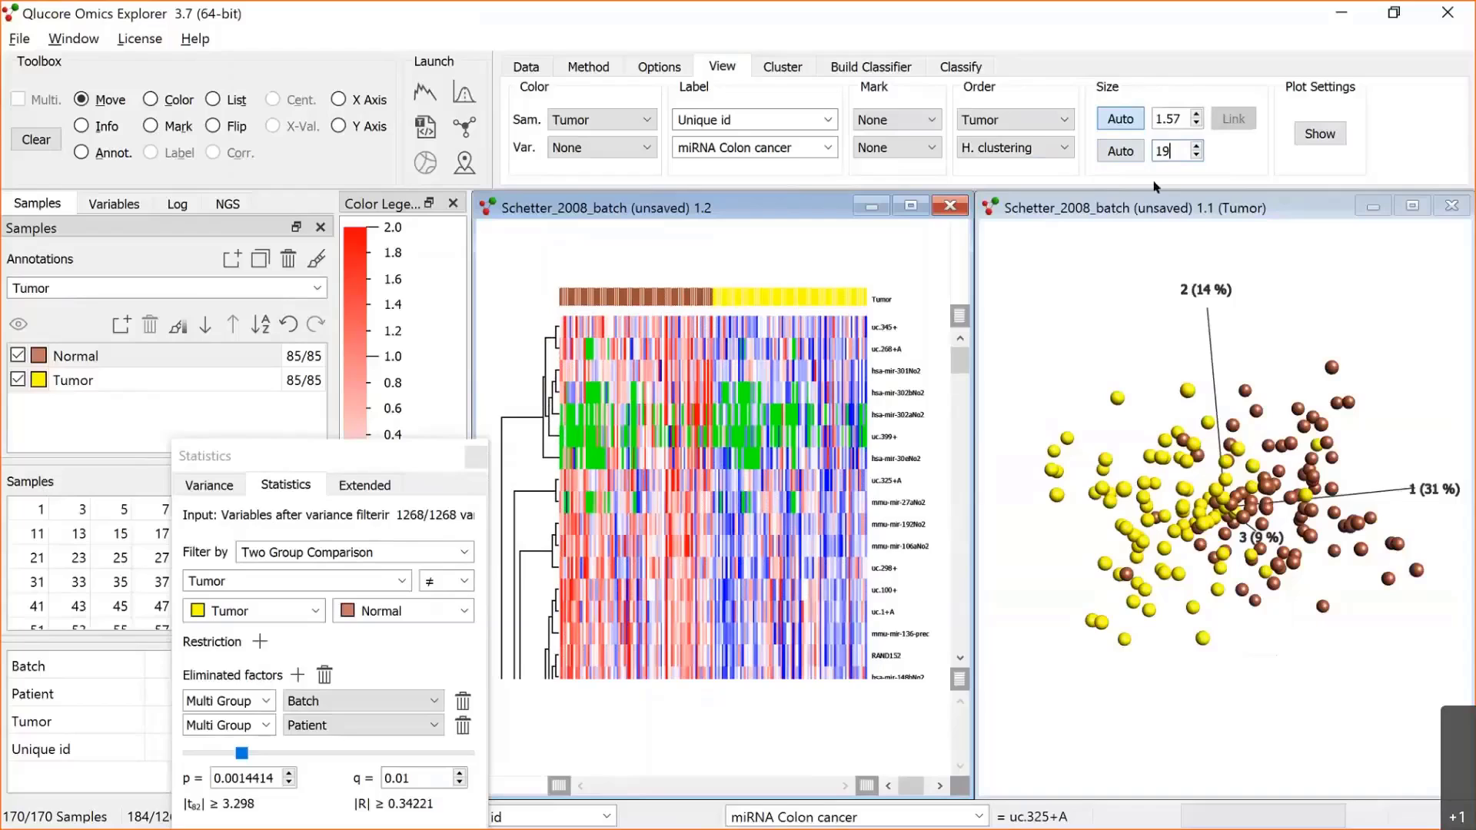
pyautogui.click(1127, 152)
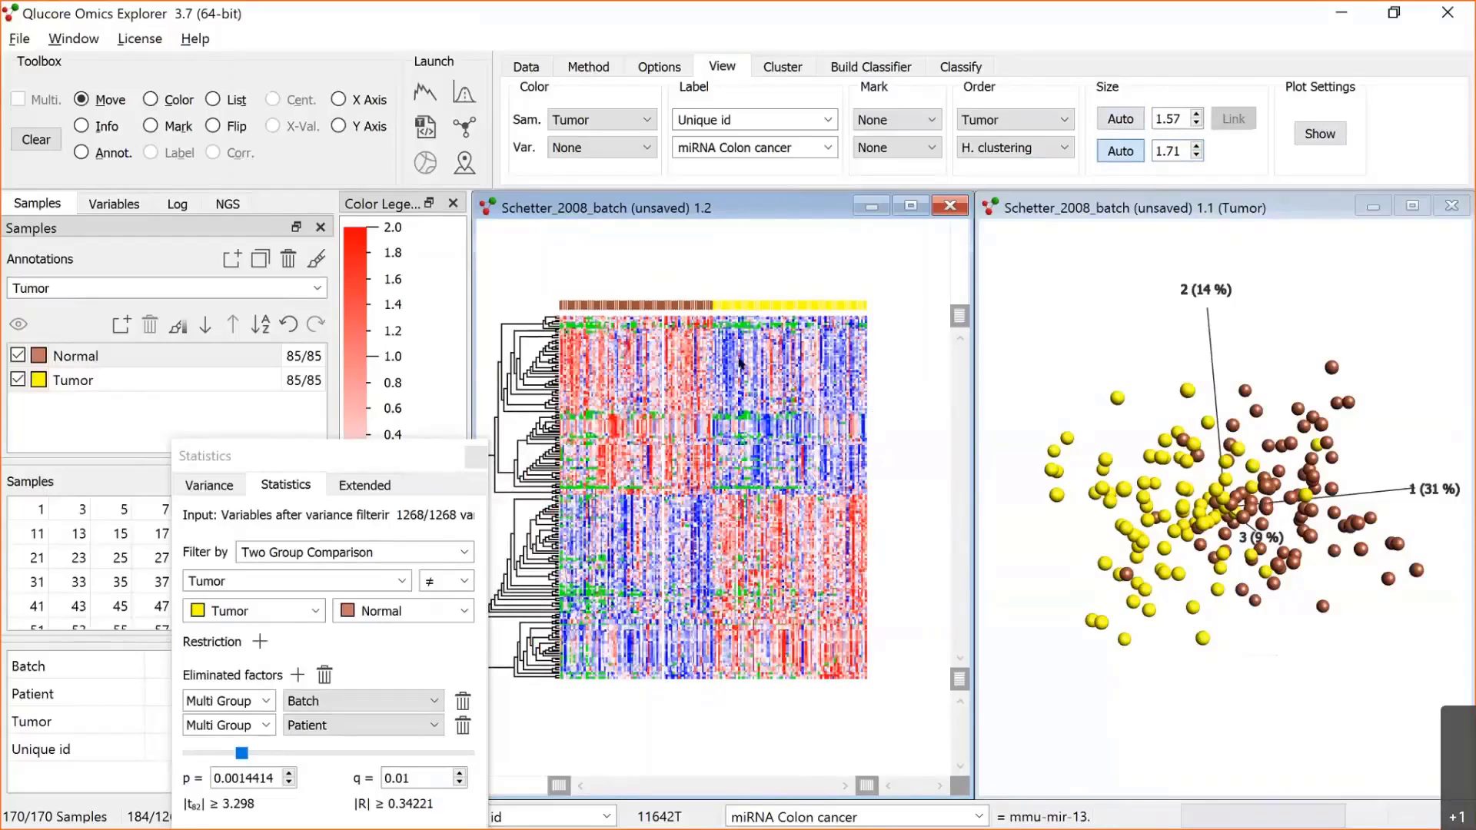
# Step: Open the image export for the heat map, review the available file formats, and cancel the export
pyautogui.rightClick(735, 362)
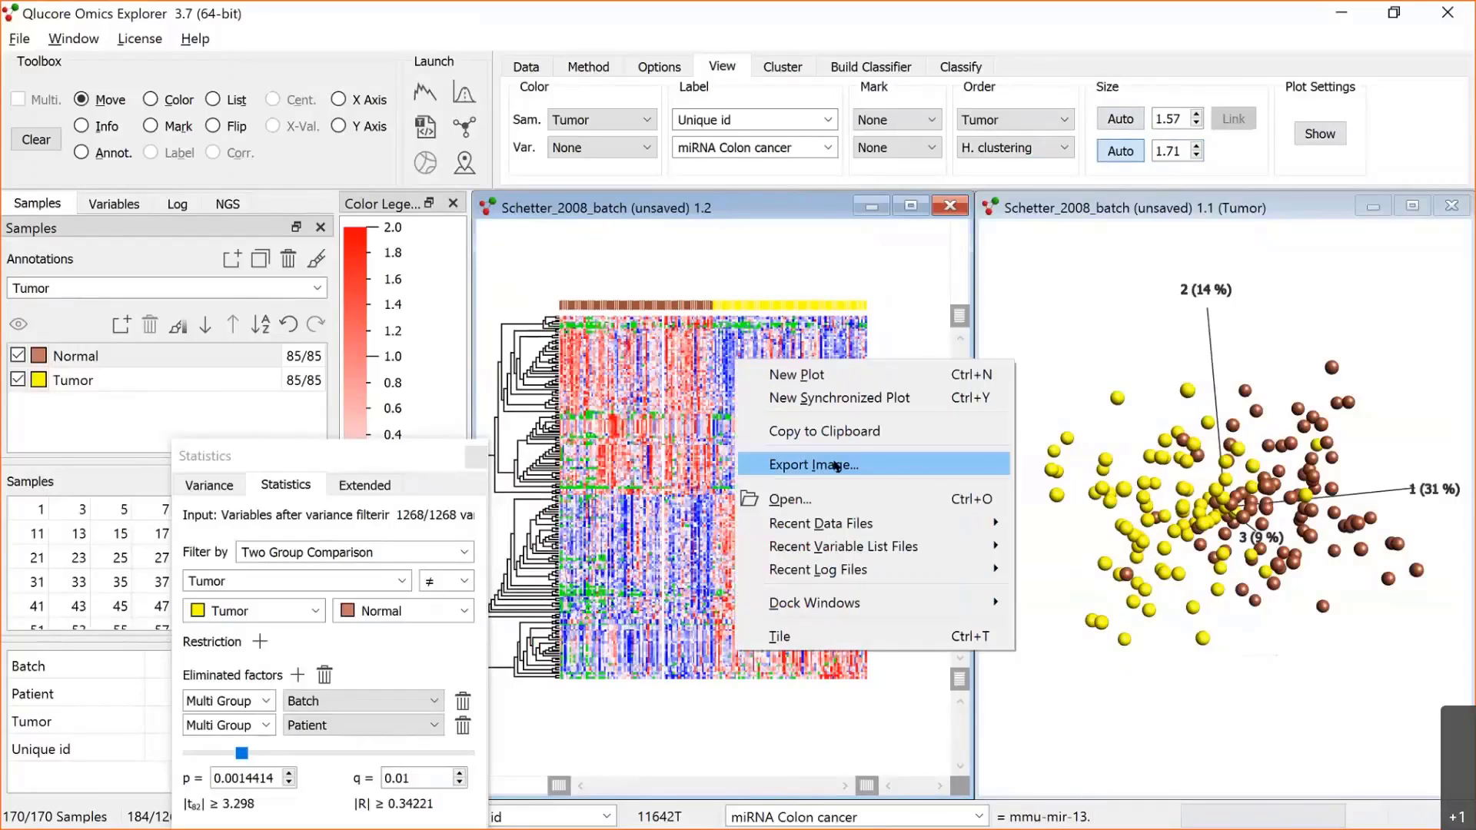
pyautogui.click(845, 462)
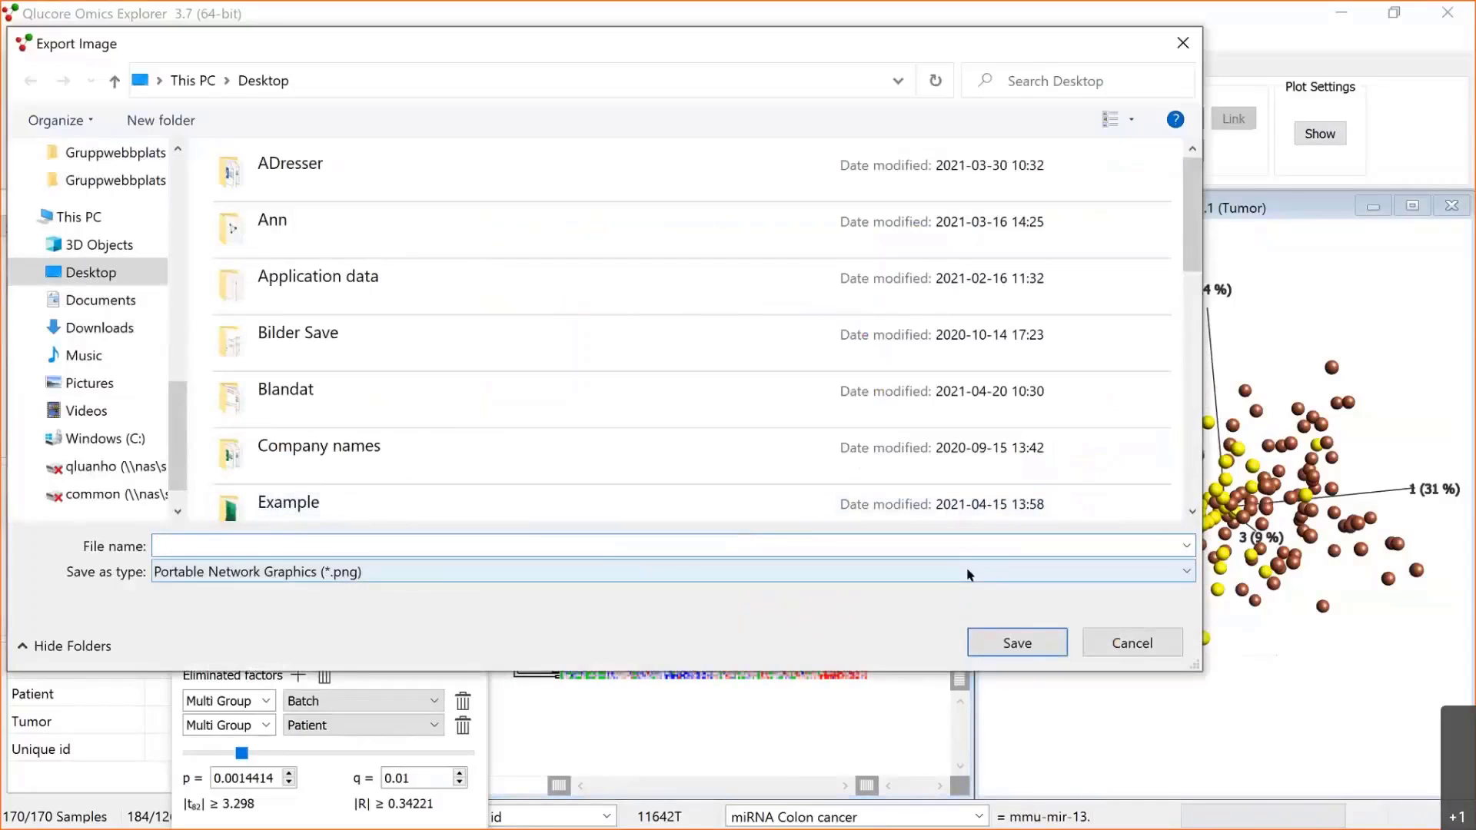
pyautogui.click(1186, 547)
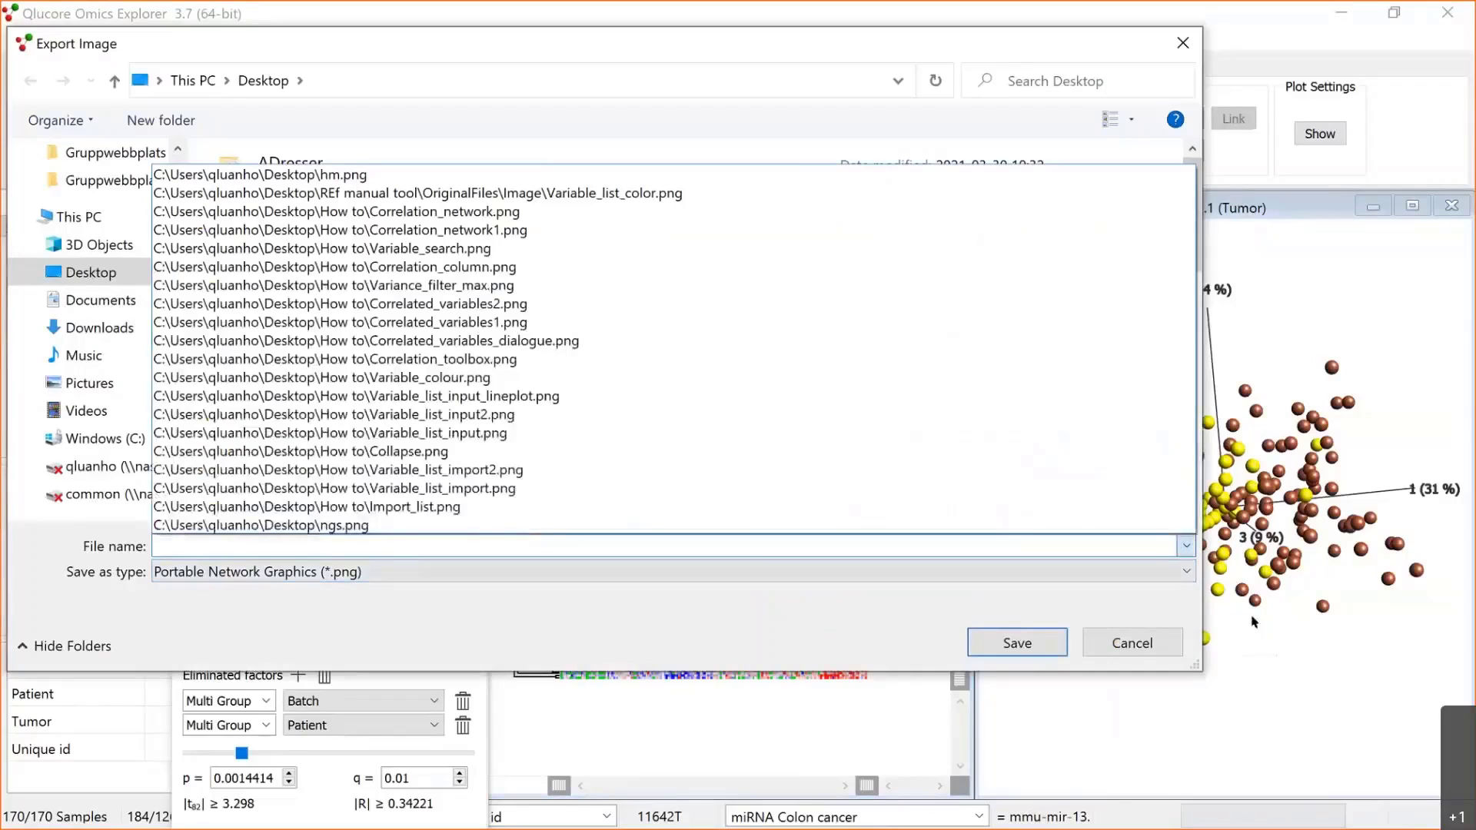
pyautogui.click(1186, 547)
pyautogui.click(1185, 569)
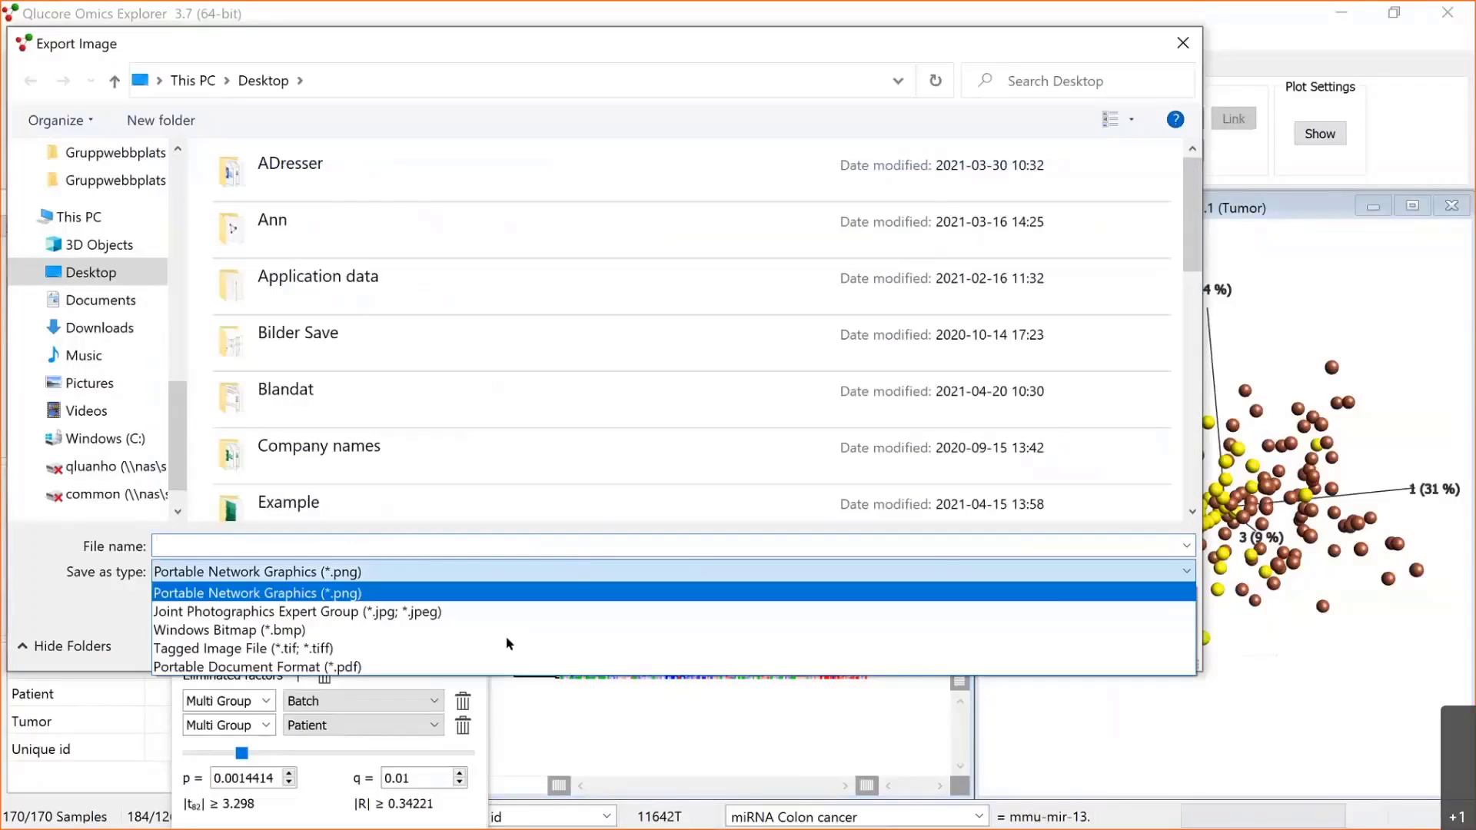
pyautogui.click(1189, 44)
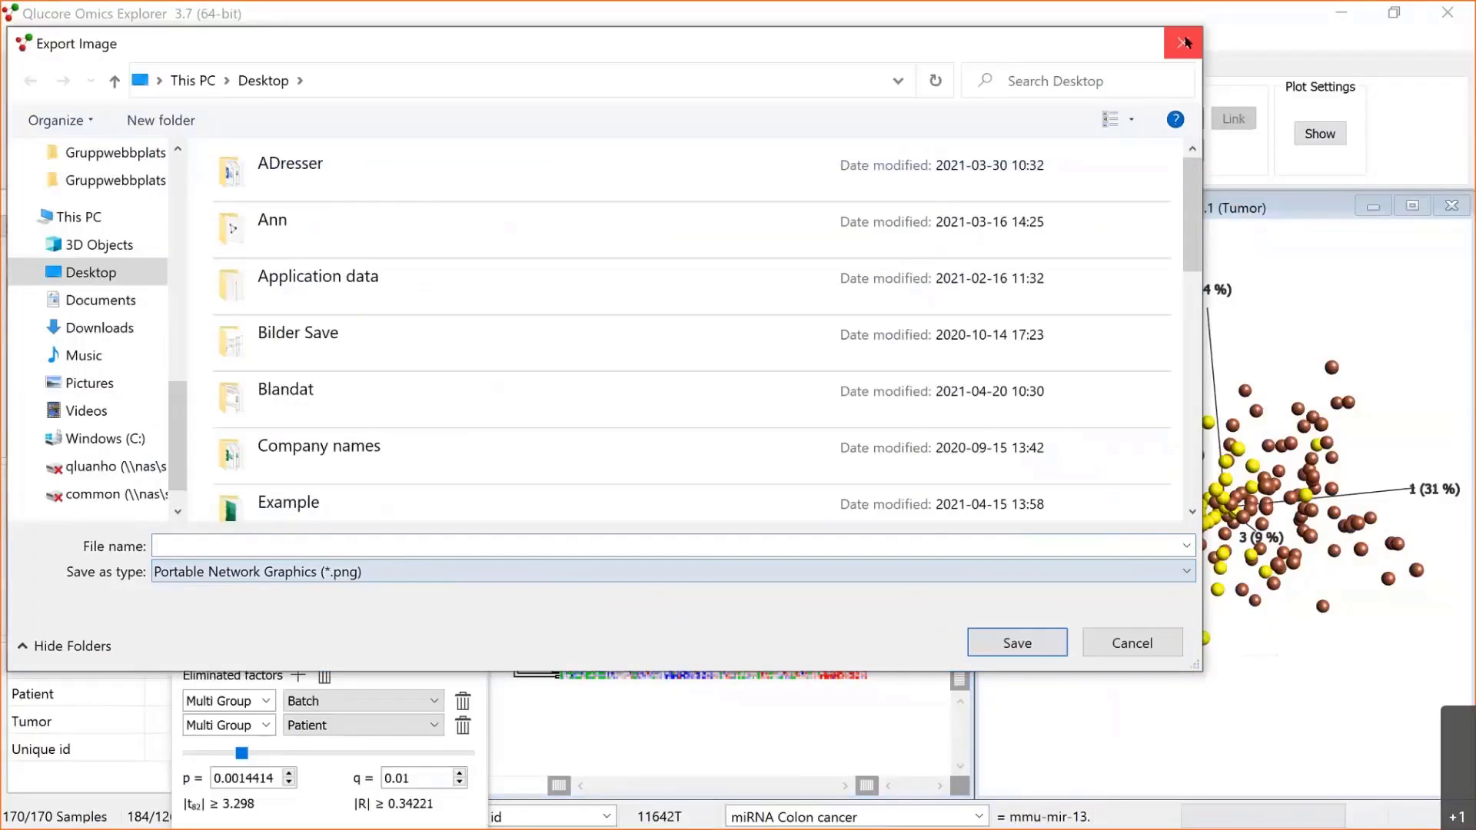
pyautogui.click(1182, 50)
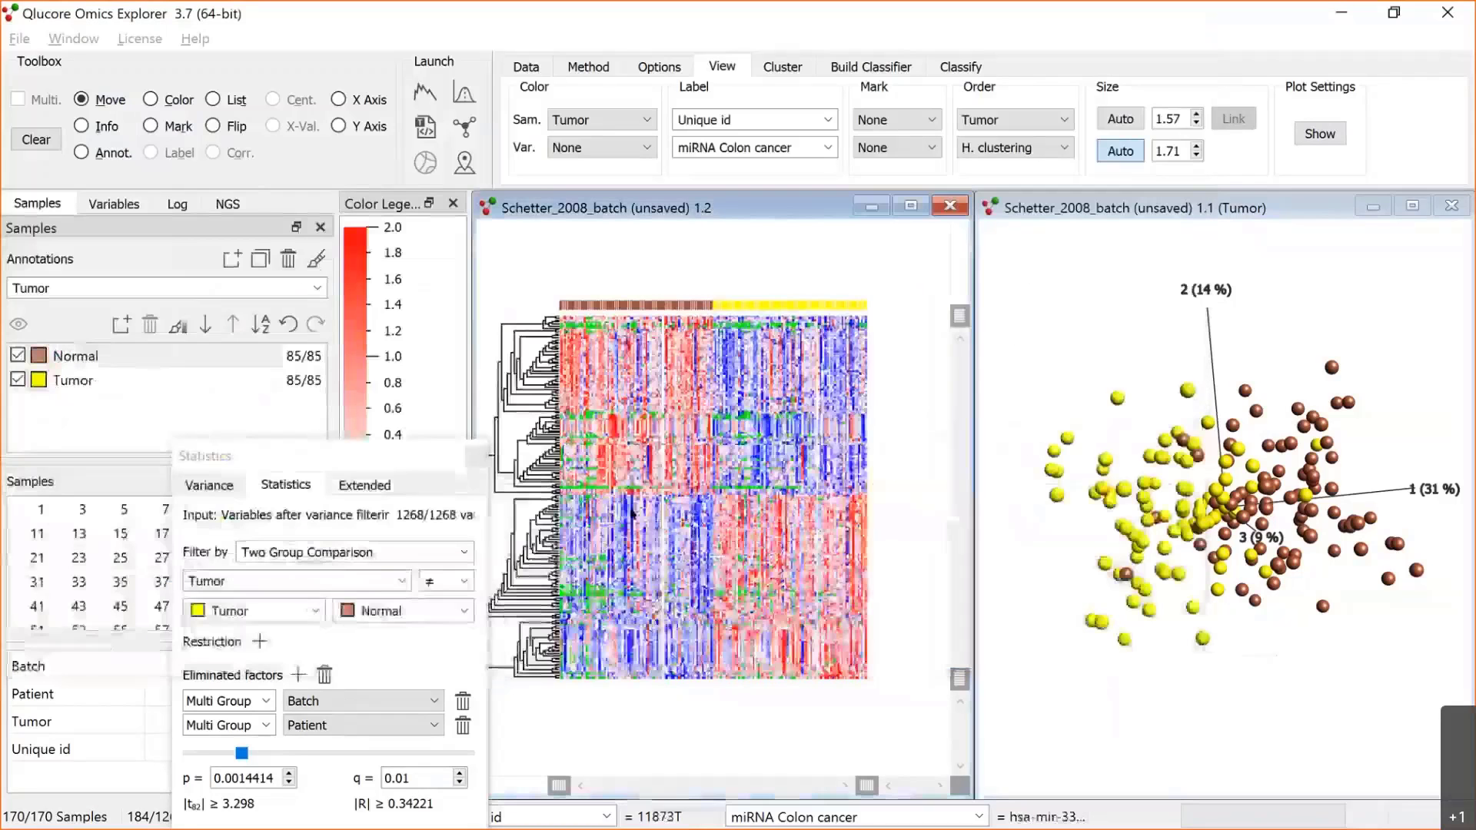
# Step: Duplicate the active Schetter_2008_batch variable list
pyautogui.click(115, 203)
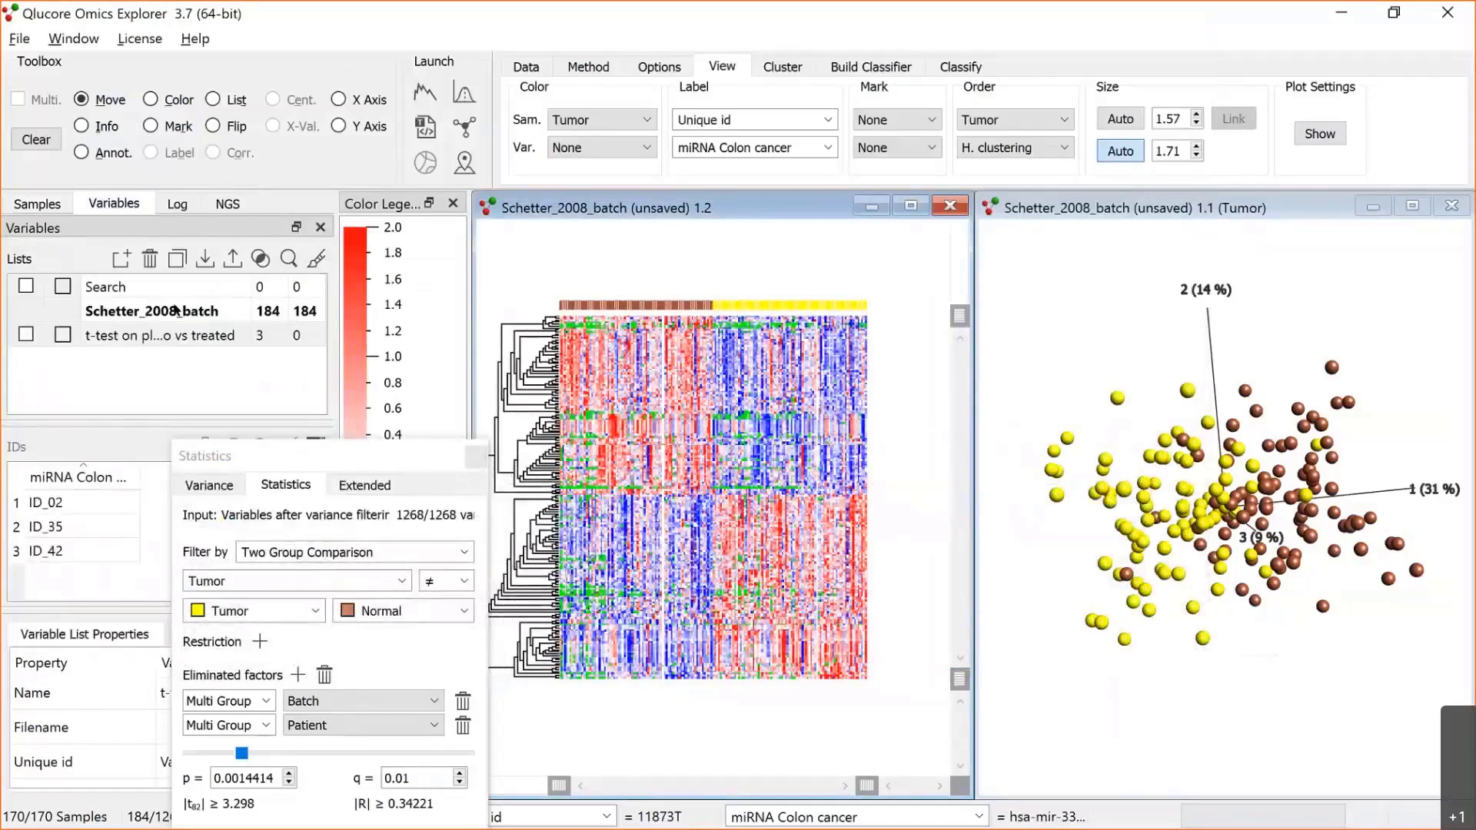
pyautogui.click(176, 312)
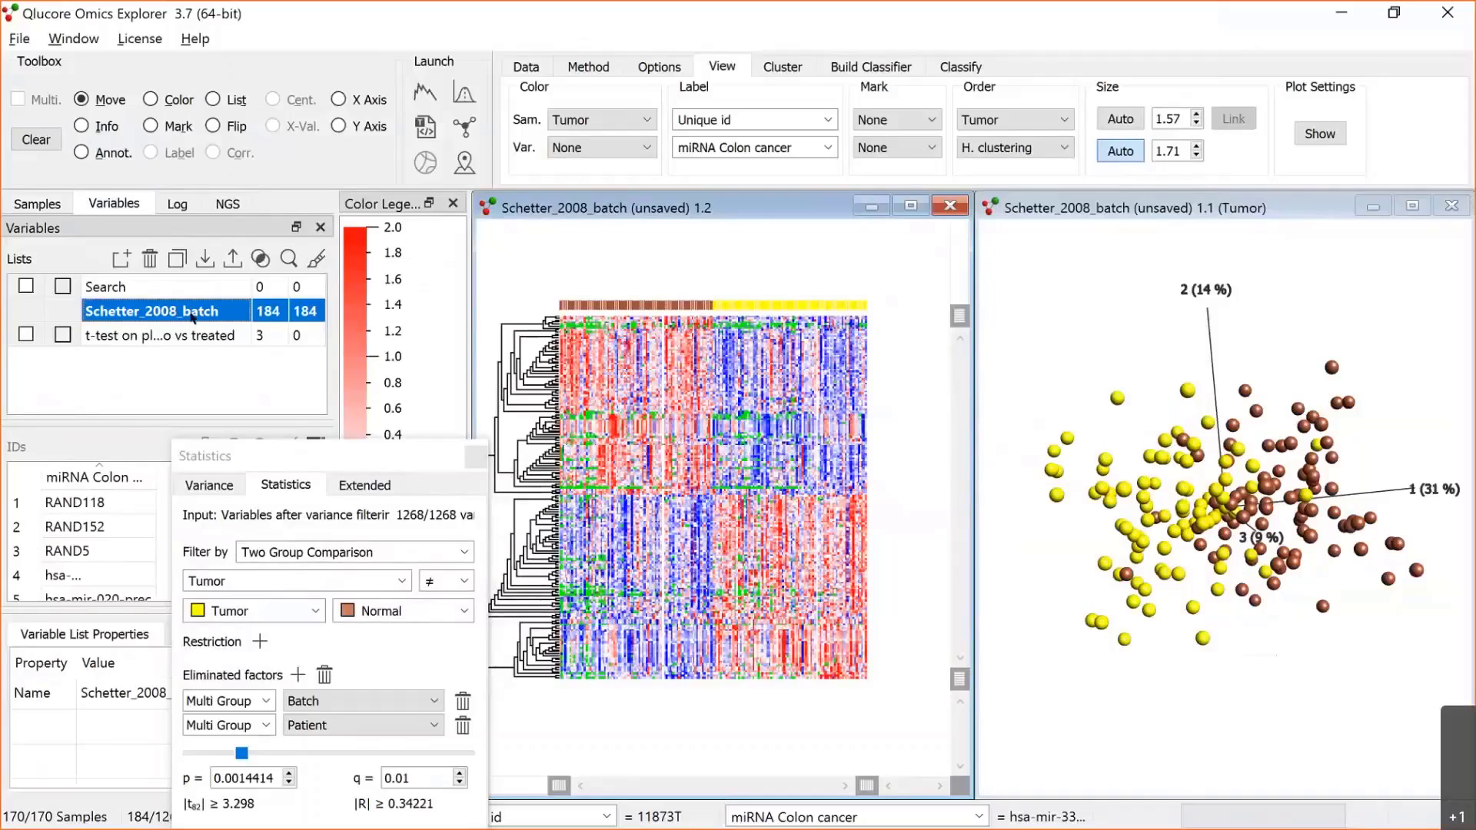
pyautogui.click(178, 260)
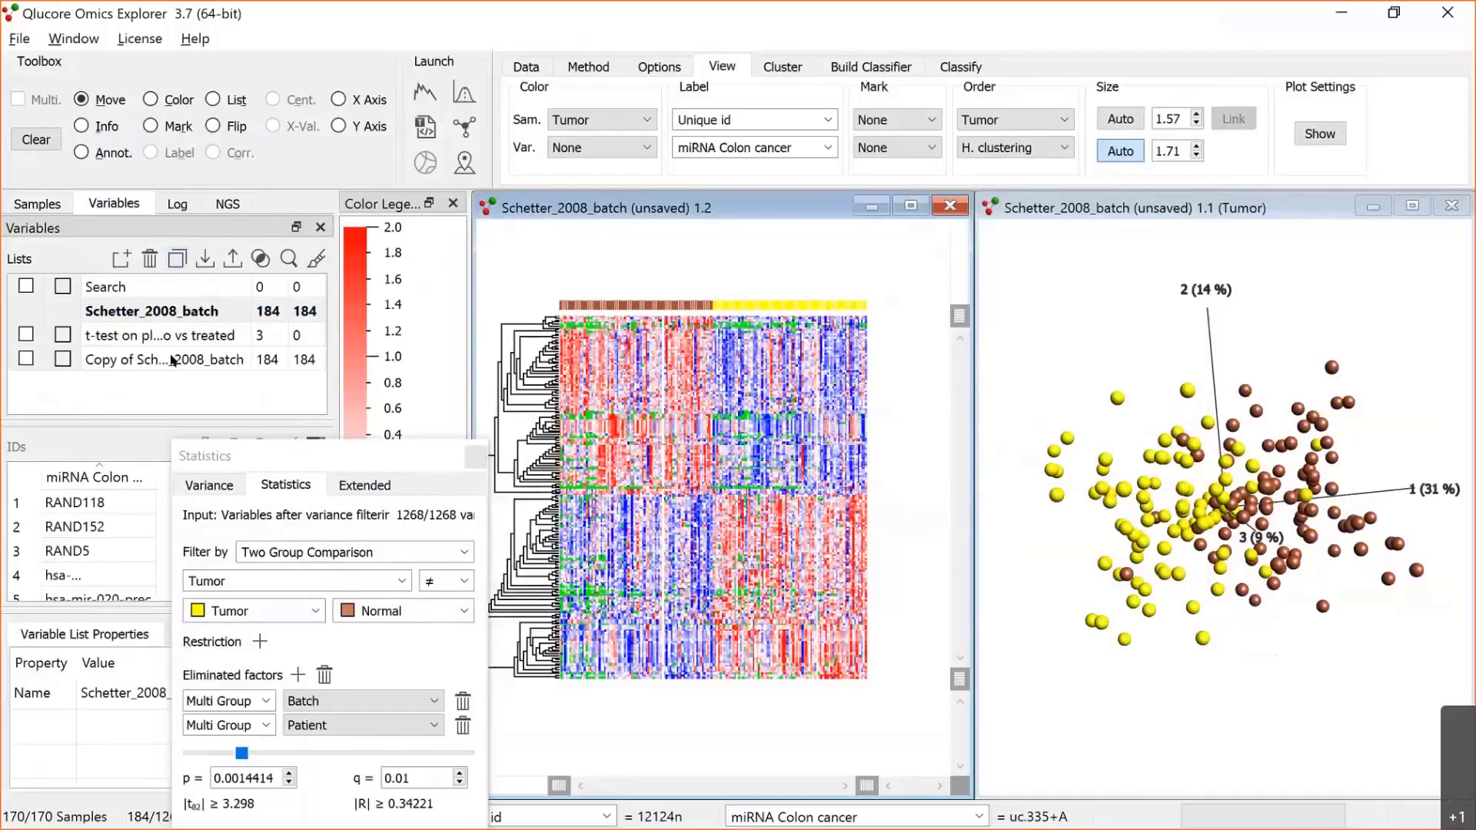
# Step: Export the copied variable list with annotations from the variable table to the Desktop as Copy of Schetter_2008_batch.txt
pyautogui.click(172, 361)
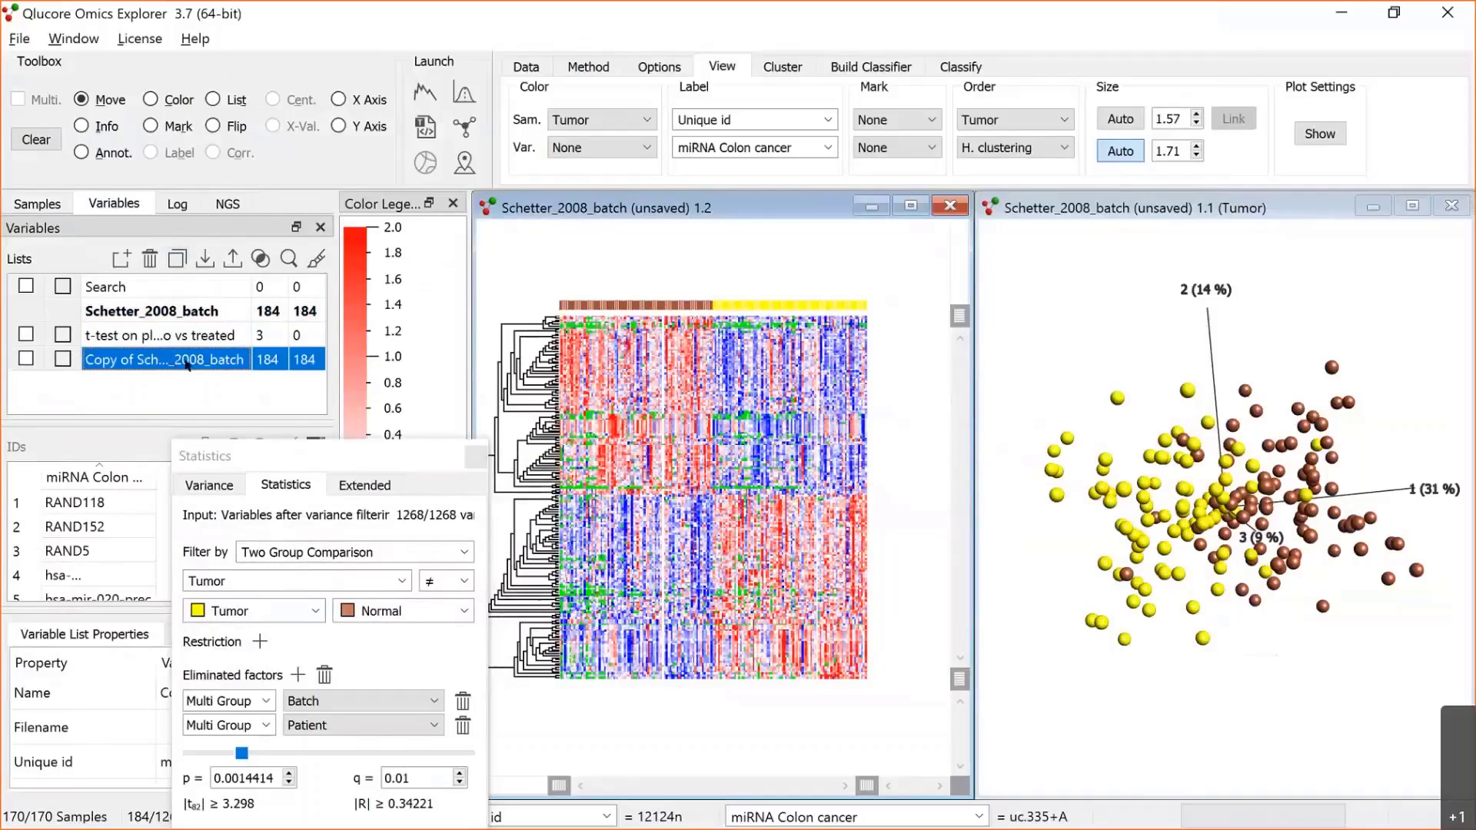
pyautogui.click(233, 261)
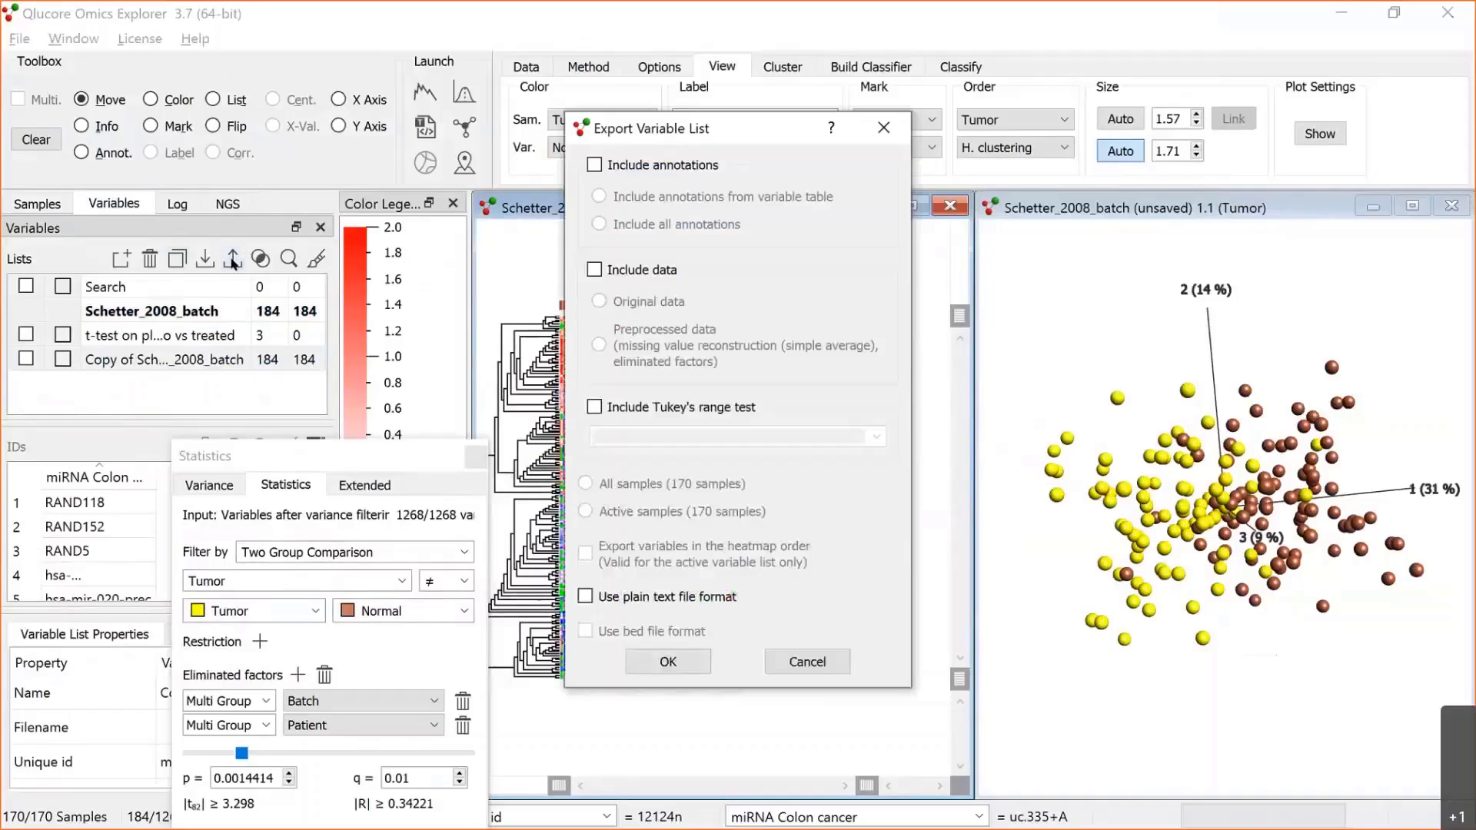
pyautogui.click(590, 166)
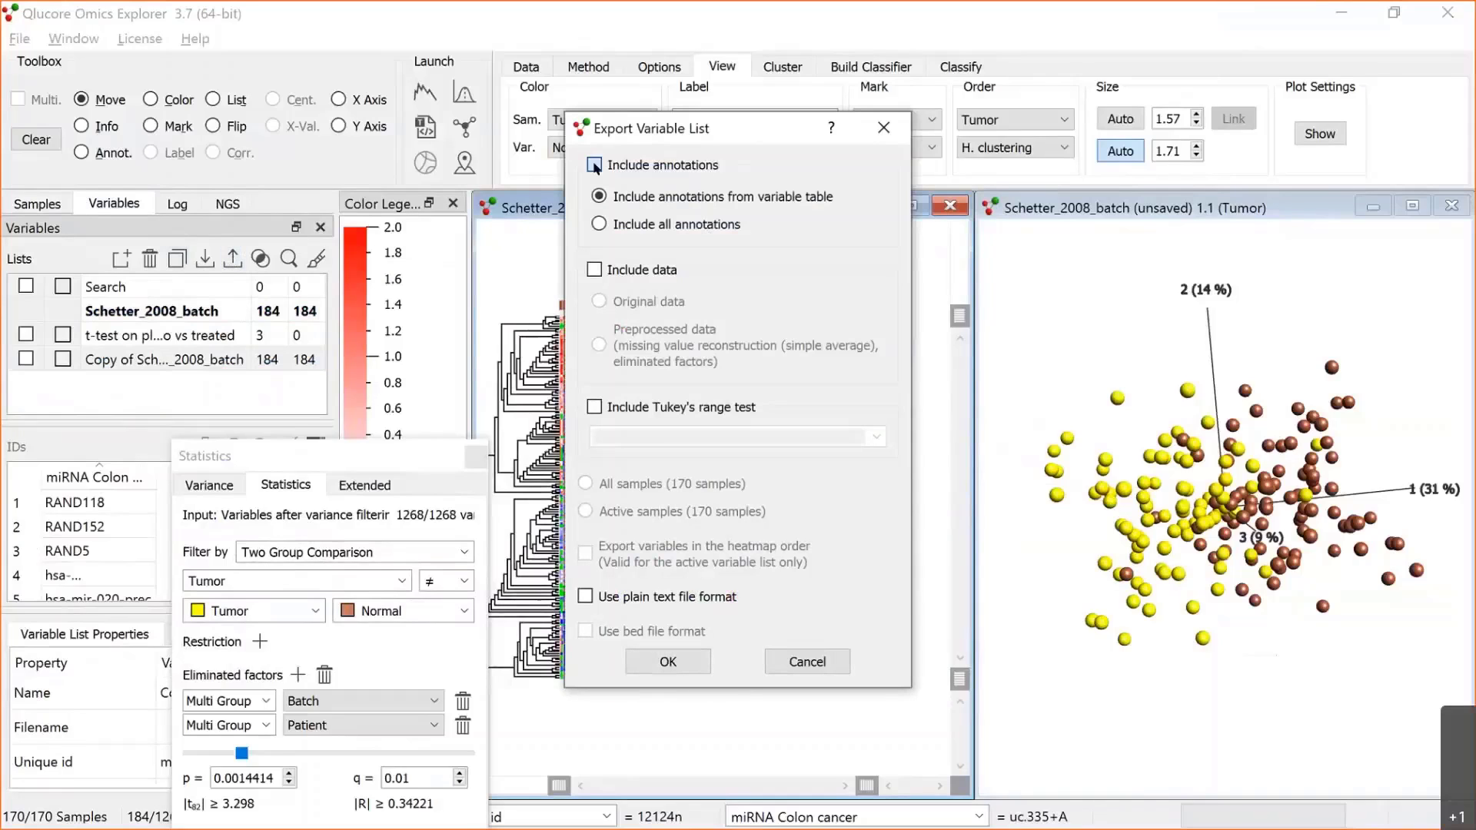
pyautogui.click(689, 663)
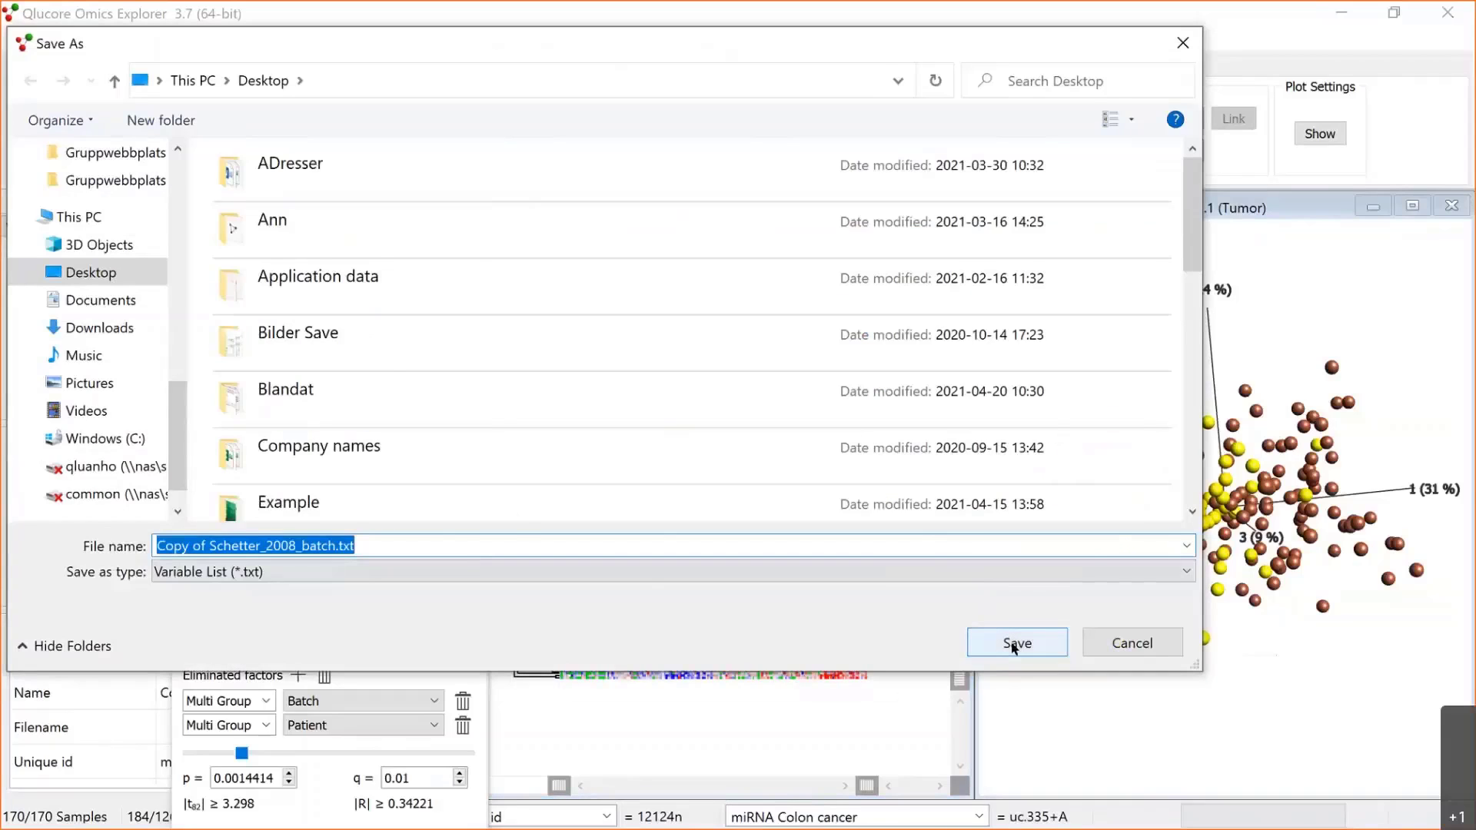
pyautogui.click(1013, 648)
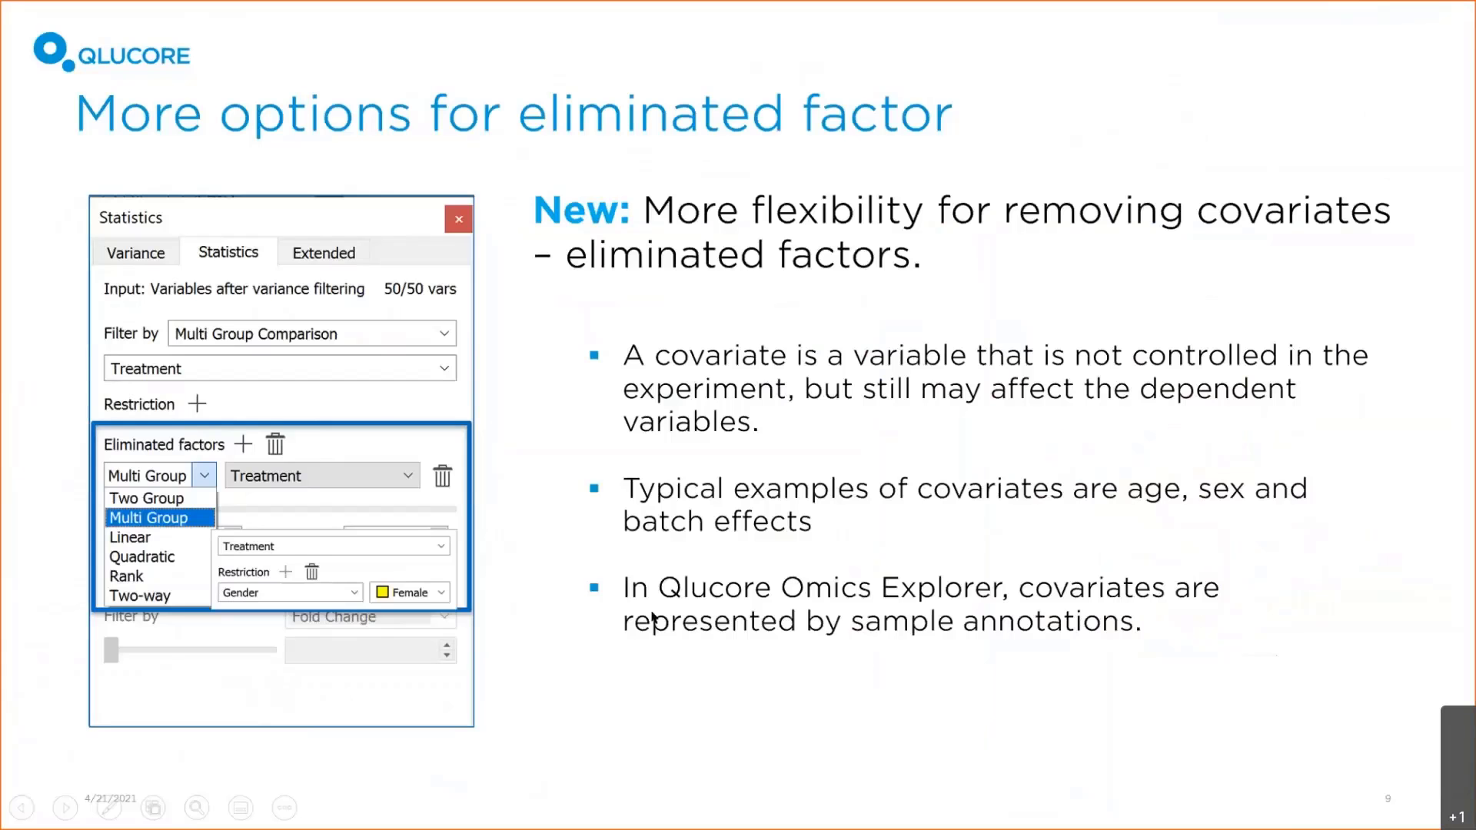
pyautogui.click(653, 618)
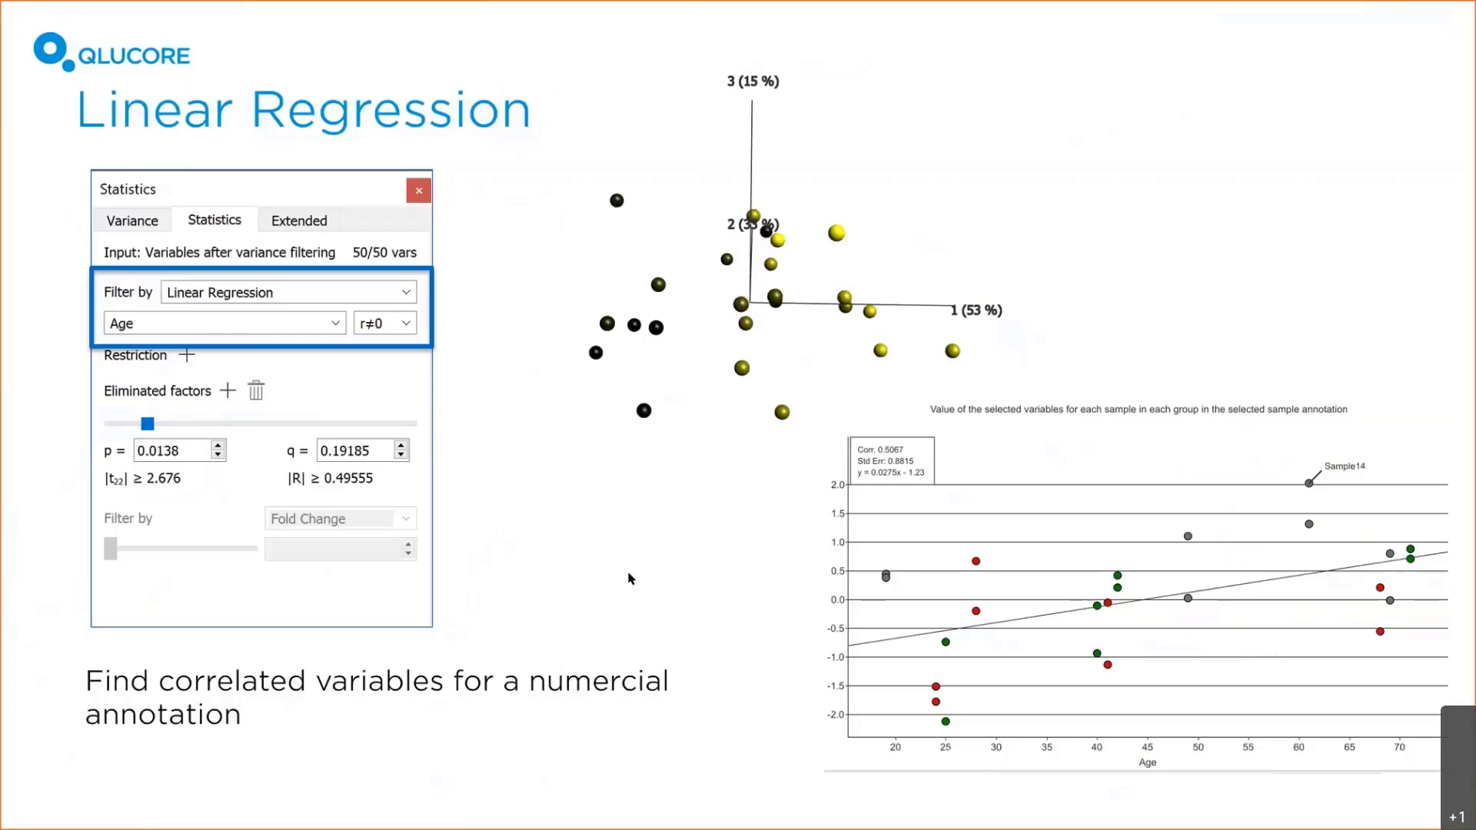
# Step: Switch back to Qlucore Omics Explorer, reset the statistical filter to p = 1 and q = 1, and close the heat map plot
pyautogui.hotkey('alt', 'Tab')
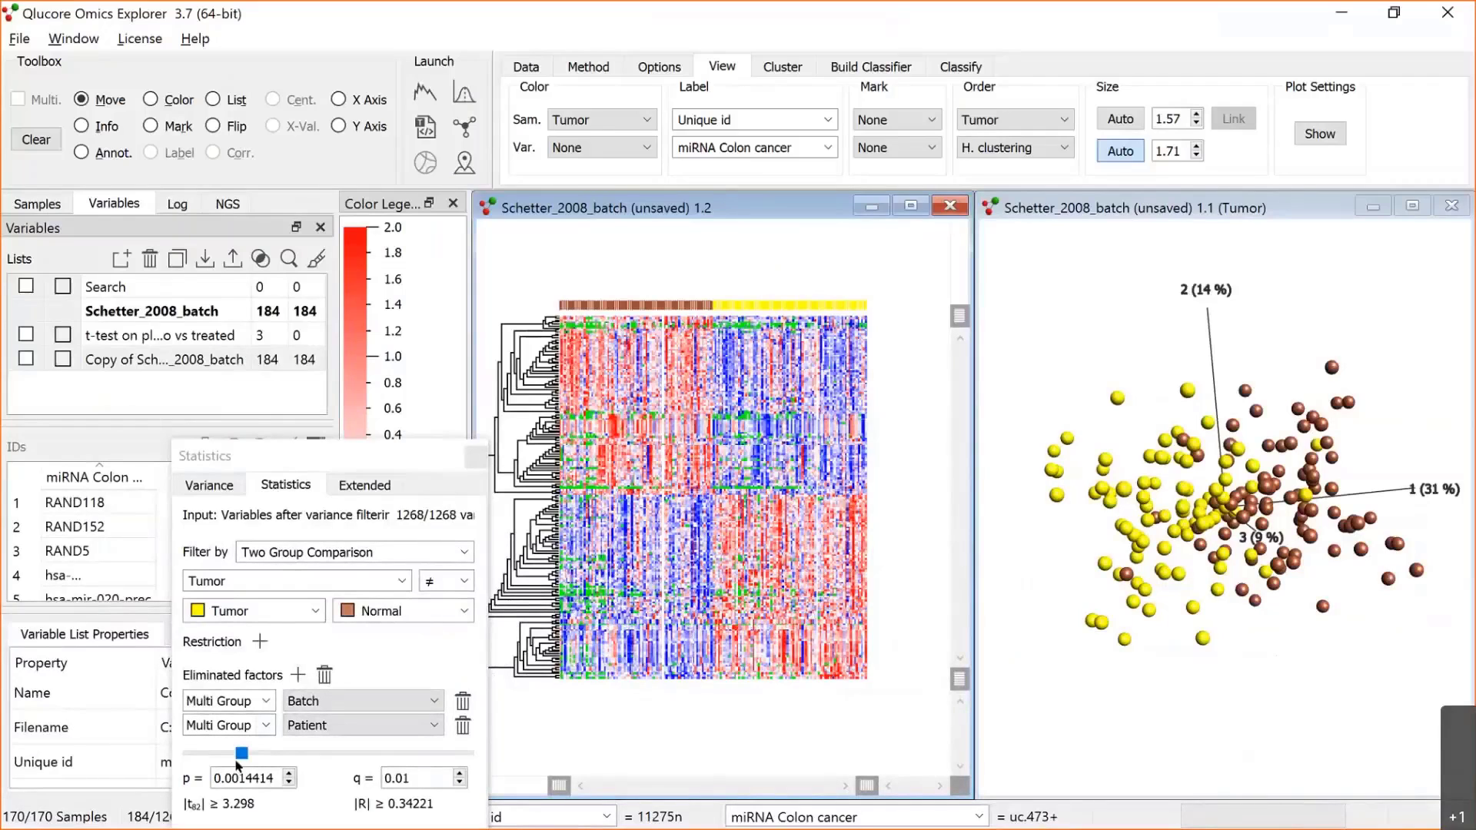
pyautogui.moveTo(242, 755); pyautogui.dragTo(113, 769)
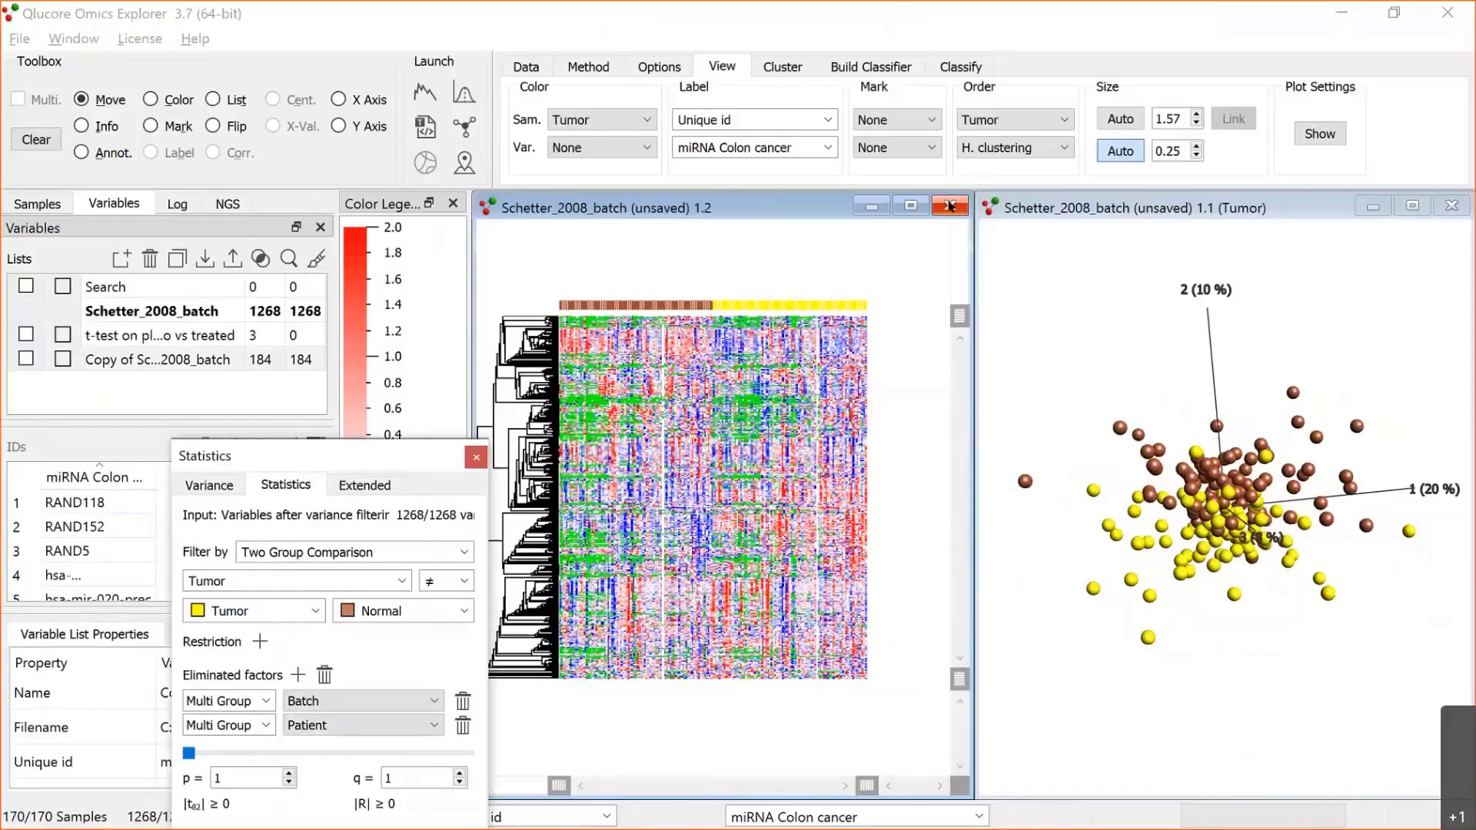
pyautogui.click(950, 207)
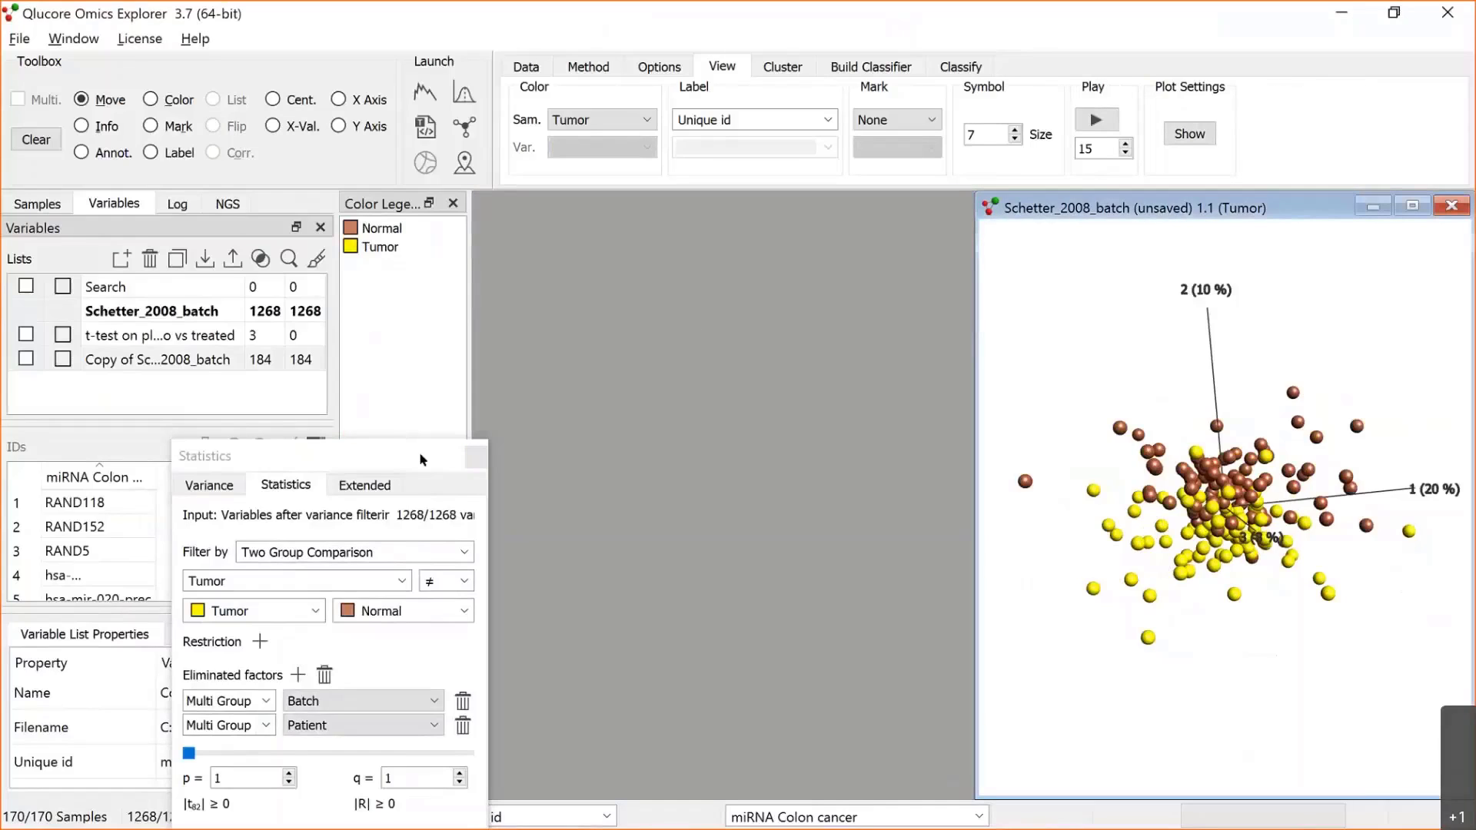
pyautogui.moveTo(420, 459); pyautogui.dragTo(613, 354)
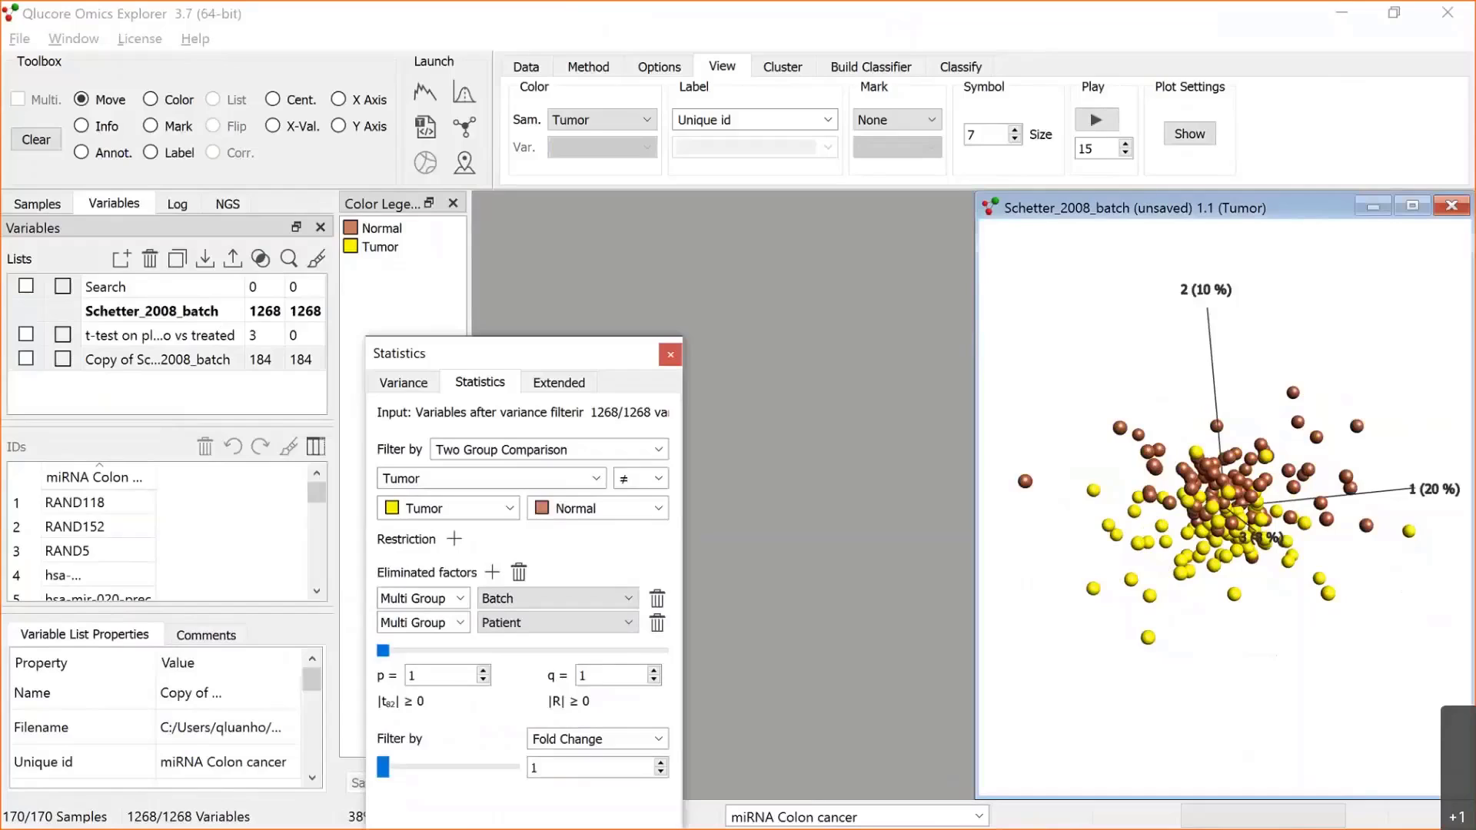
# Step: Create a new variable list from the difference of Schetter_2008_batch and Copy of Schetter_2008_batch using Set Operations
pyautogui.click(150, 311)
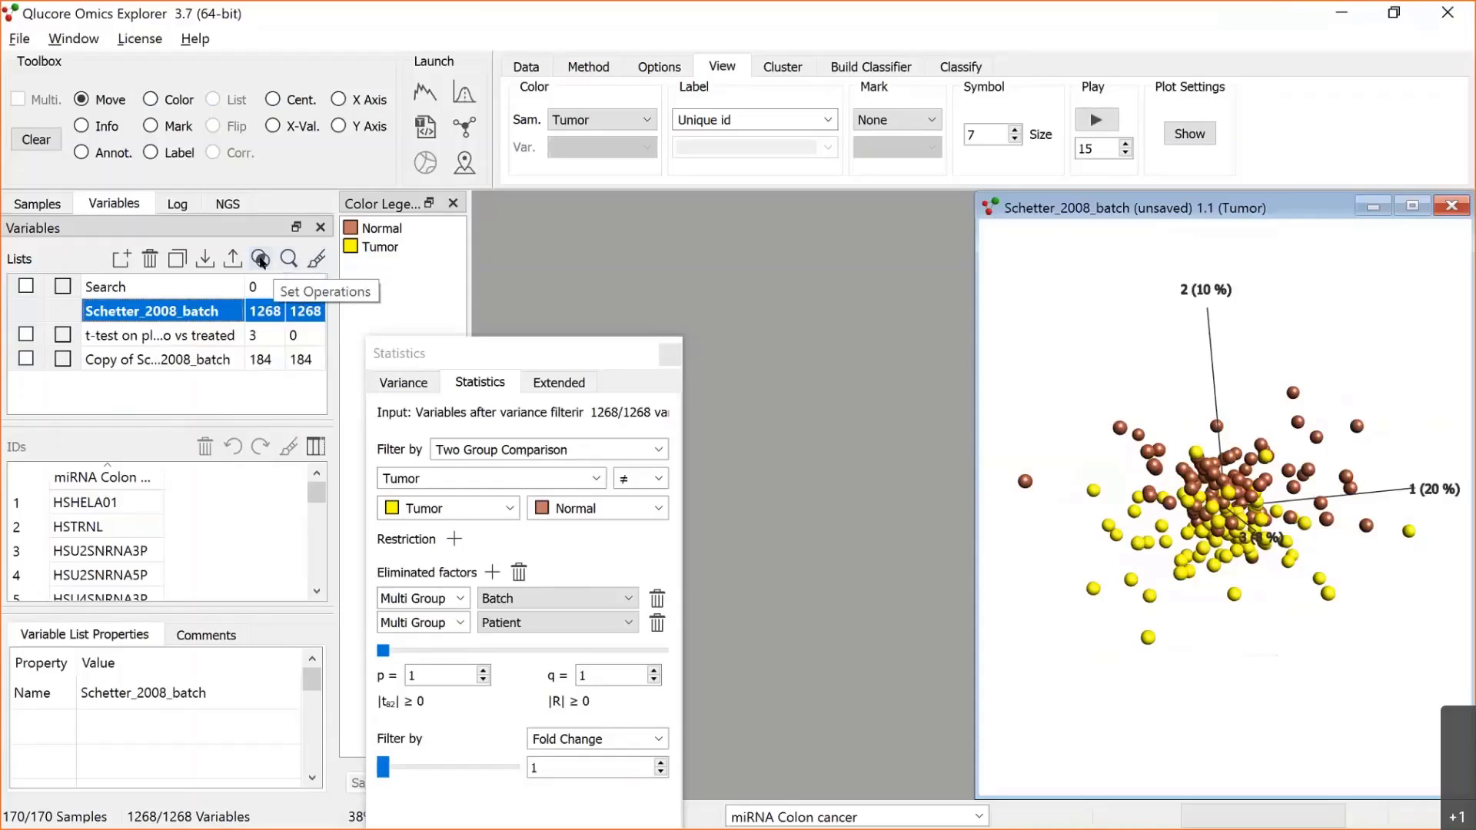
pyautogui.click(260, 259)
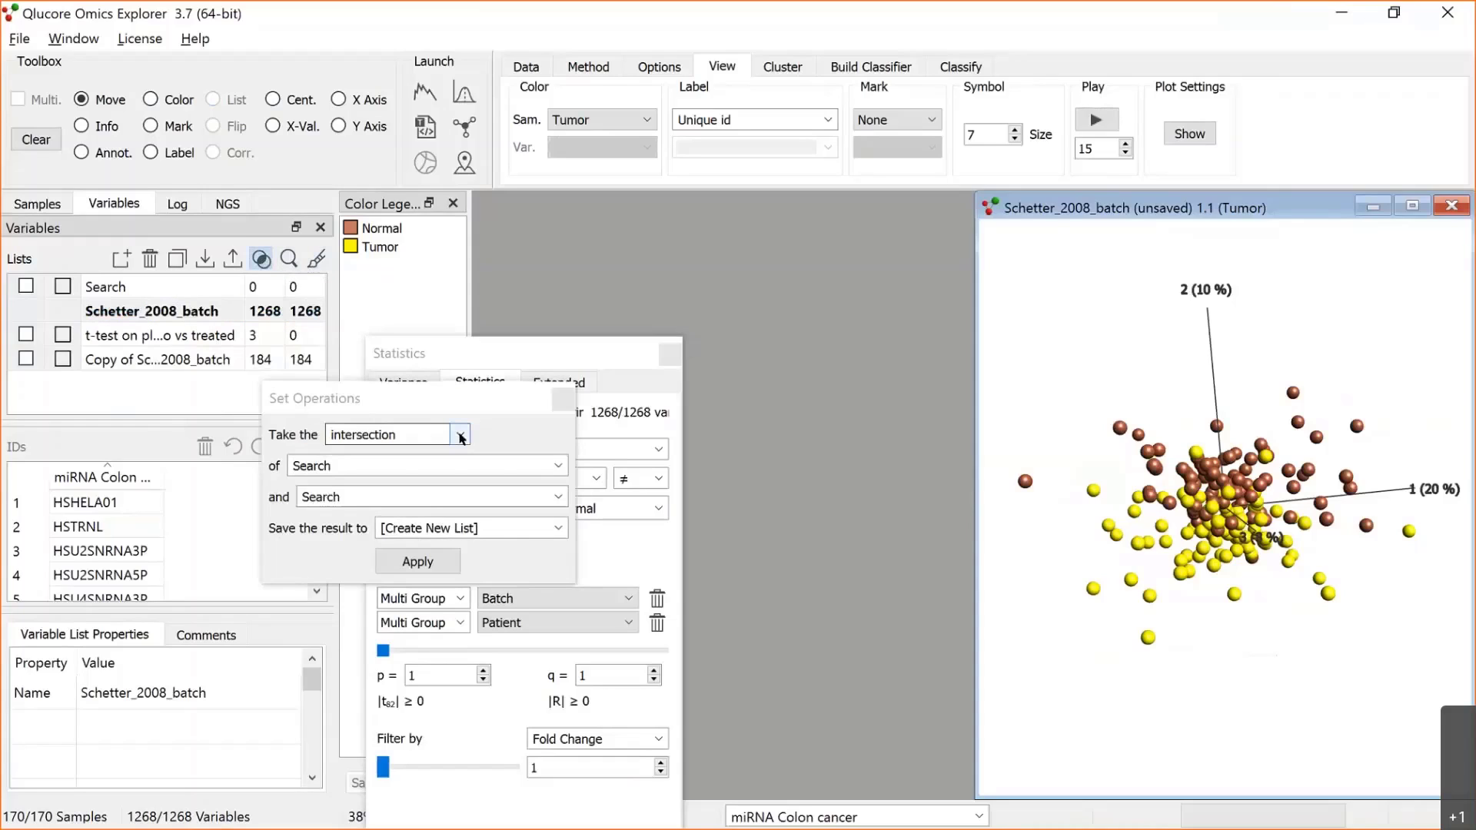
pyautogui.click(460, 437)
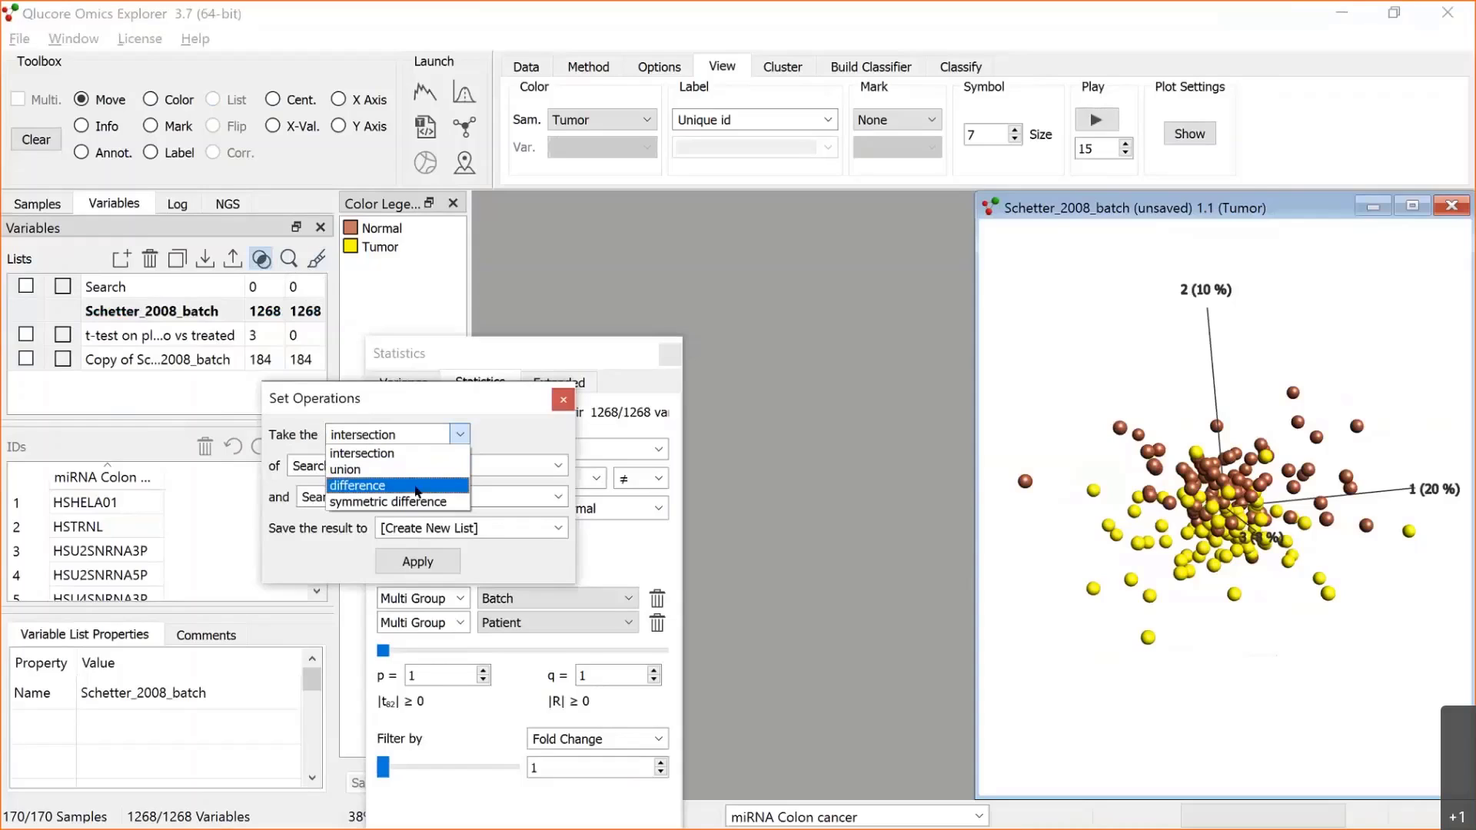
pyautogui.click(416, 488)
pyautogui.click(559, 465)
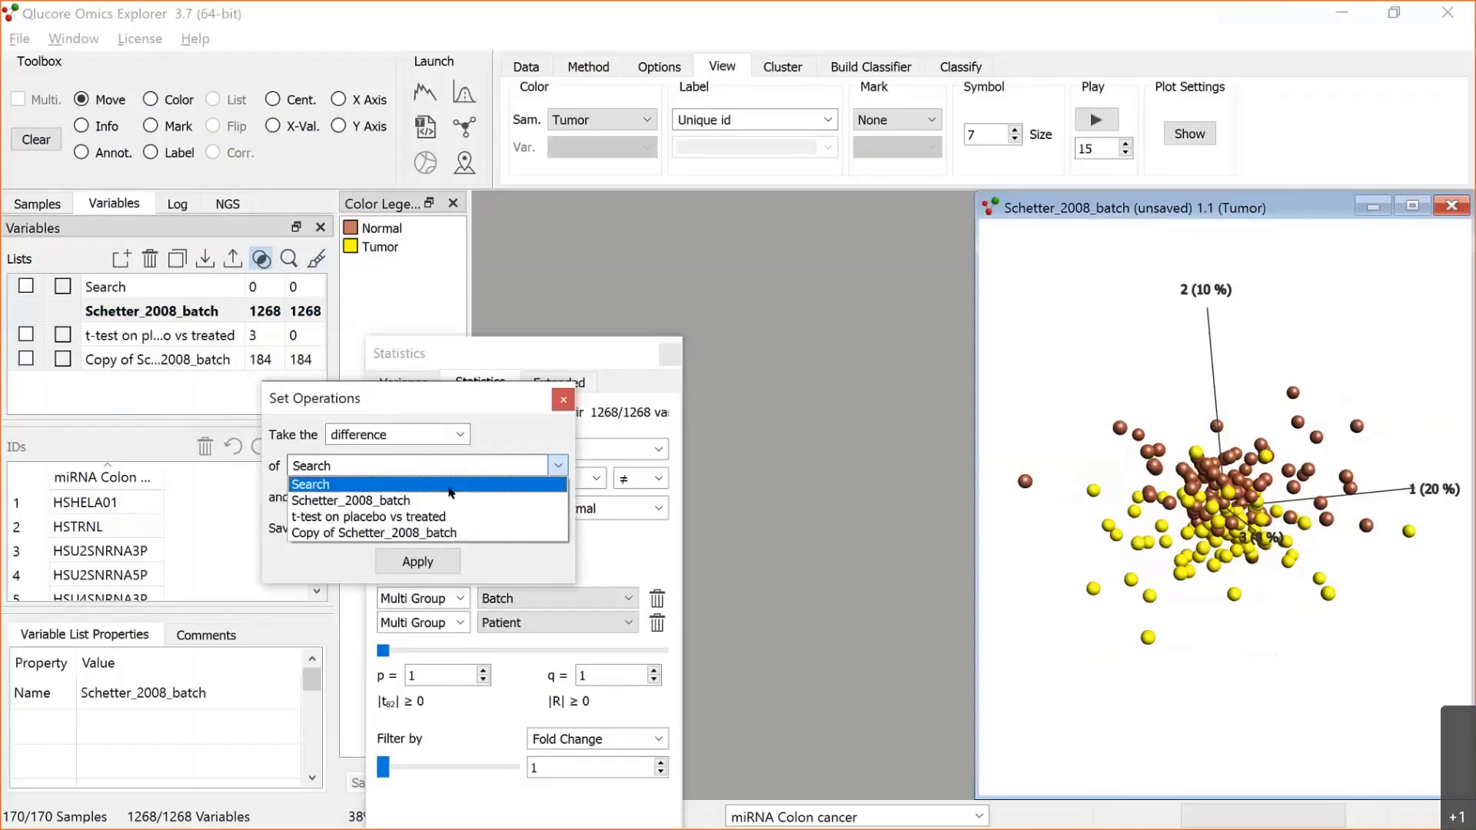
pyautogui.click(403, 500)
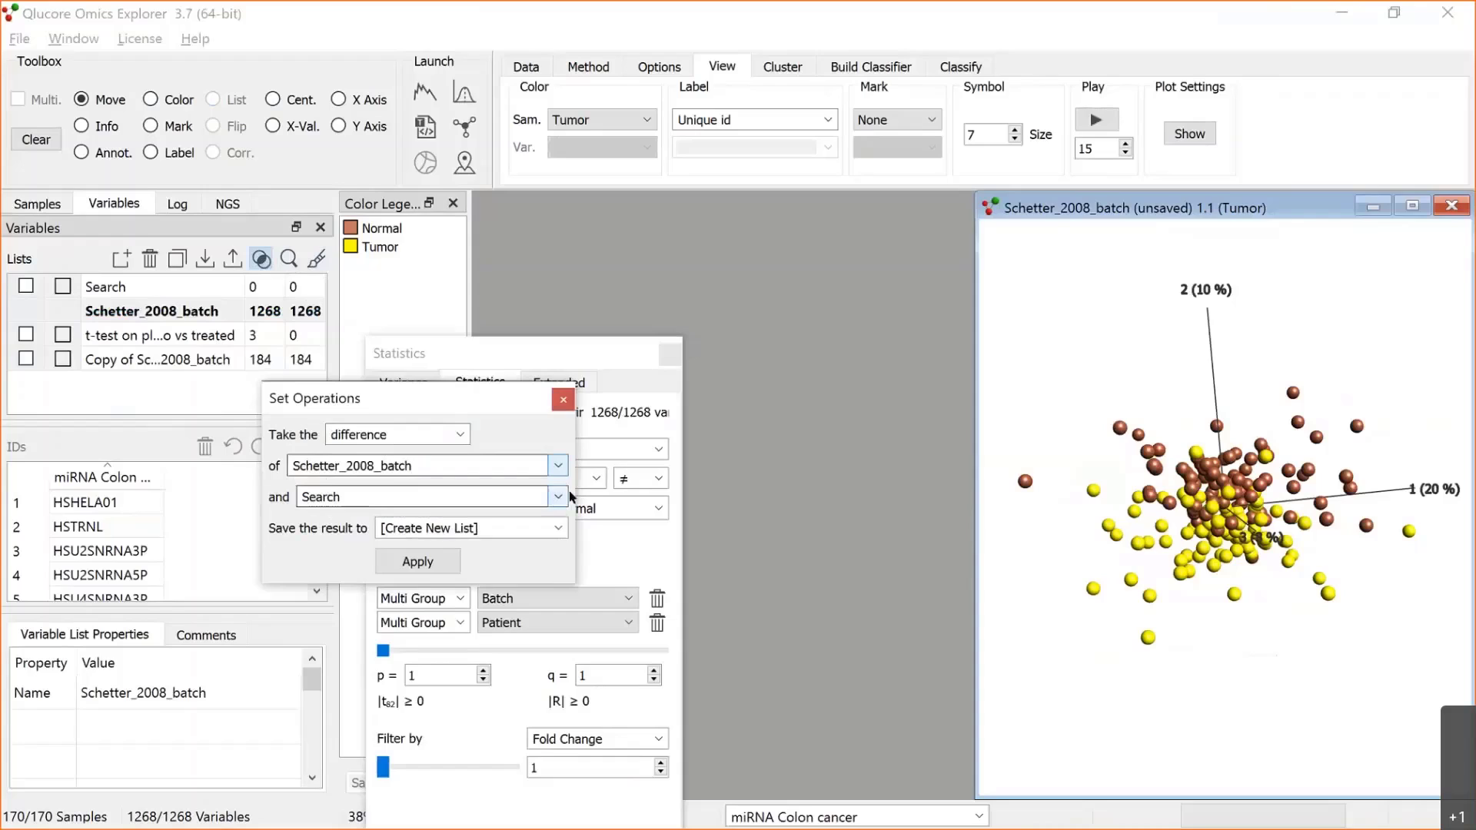
pyautogui.click(558, 497)
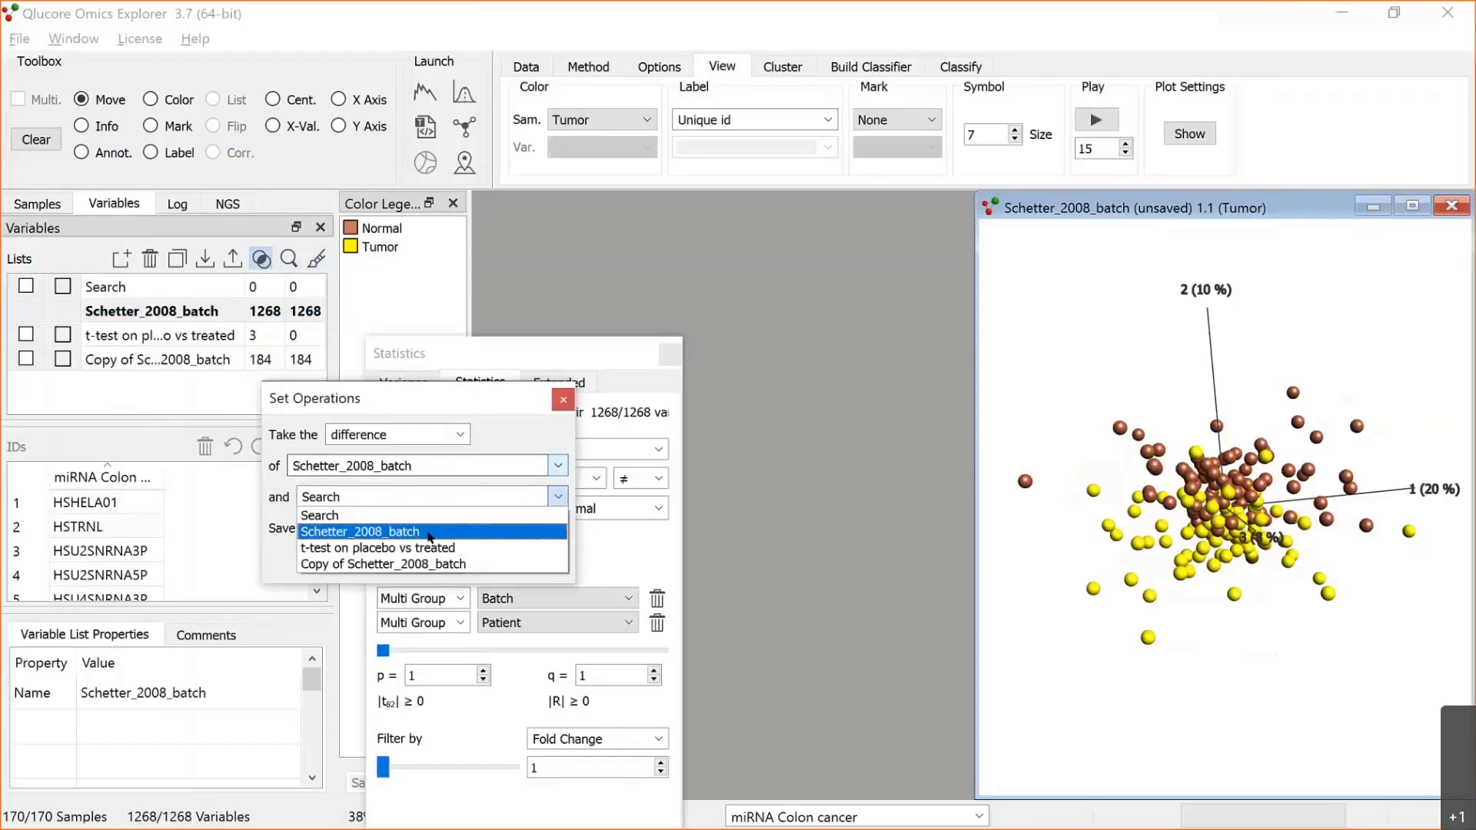
pyautogui.click(420, 566)
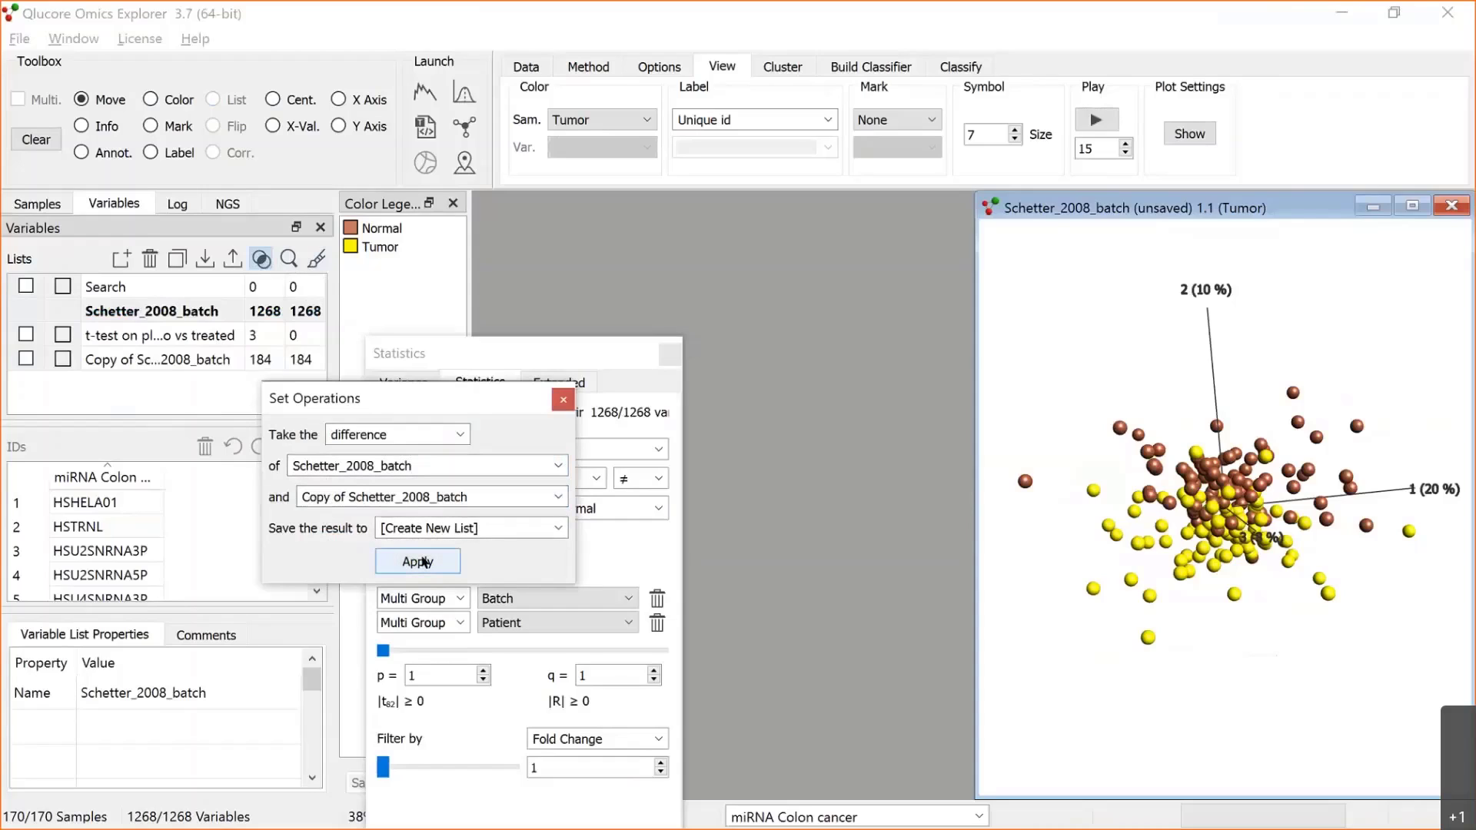
pyautogui.click(420, 561)
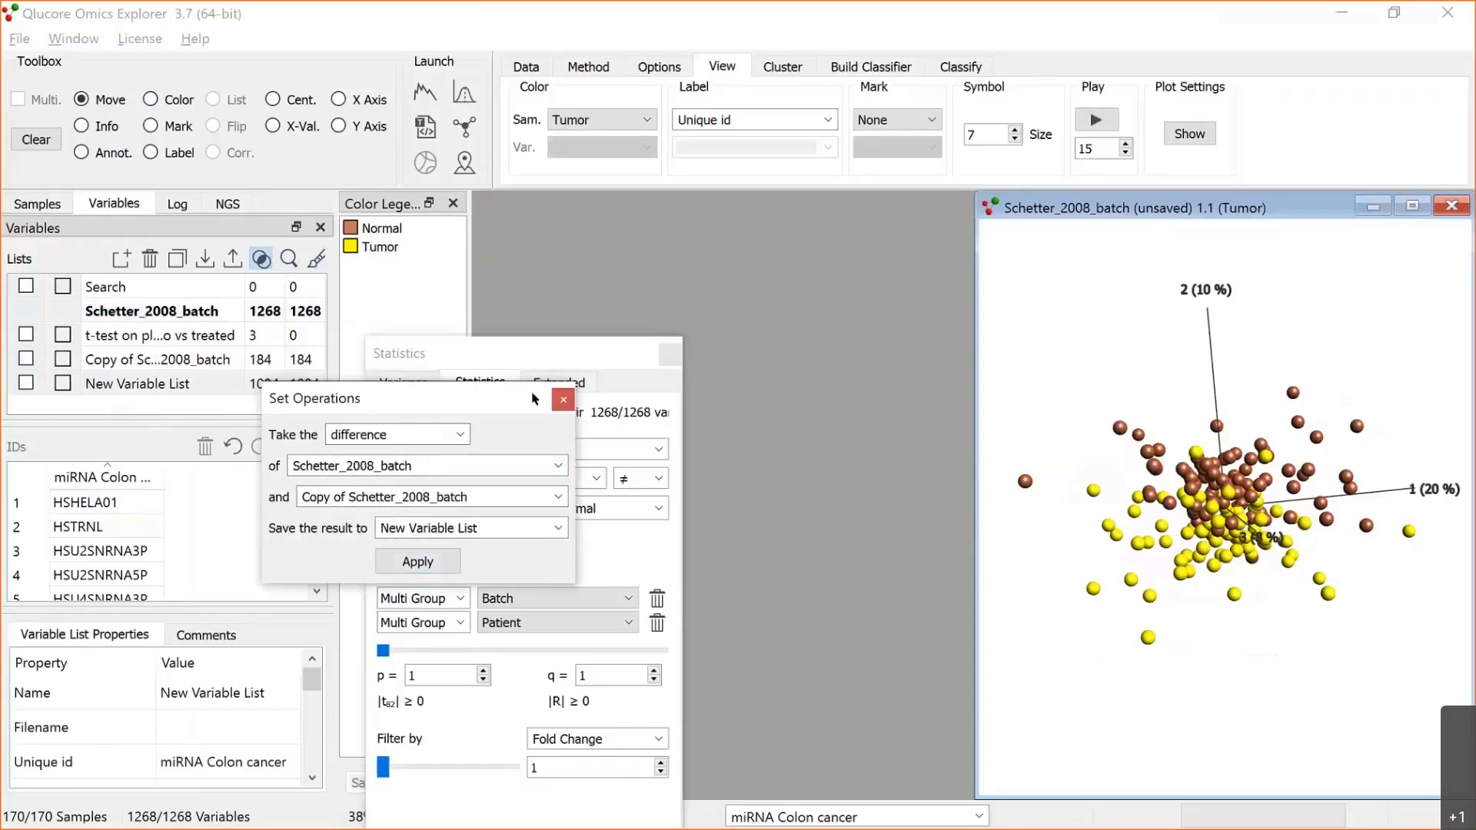
# Step: Move the Set Operations dialog off the variable lists and restrict the active variables to New Variable List
pyautogui.moveTo(311, 390); pyautogui.dragTo(438, 387)
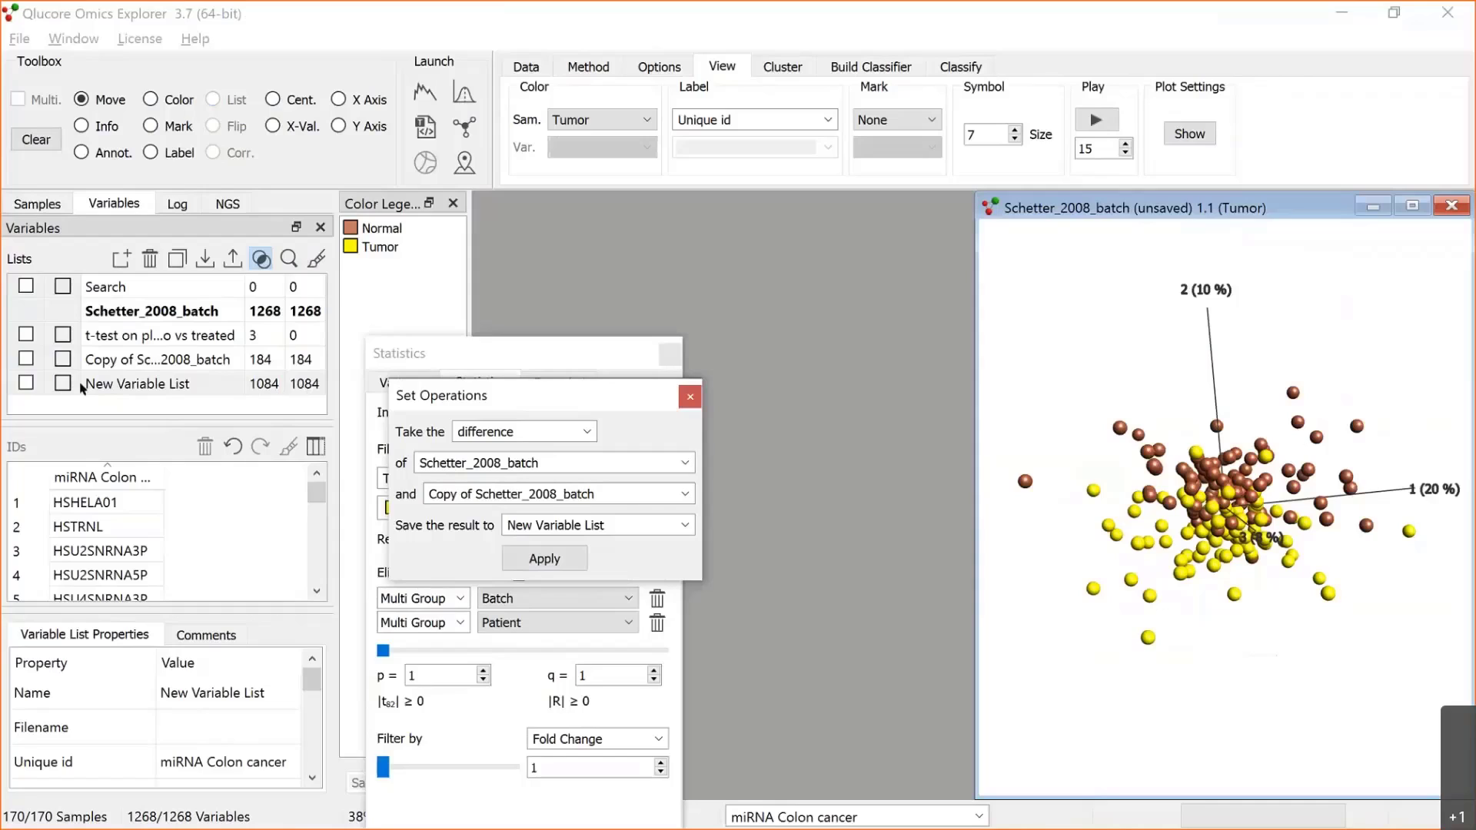
pyautogui.click(26, 385)
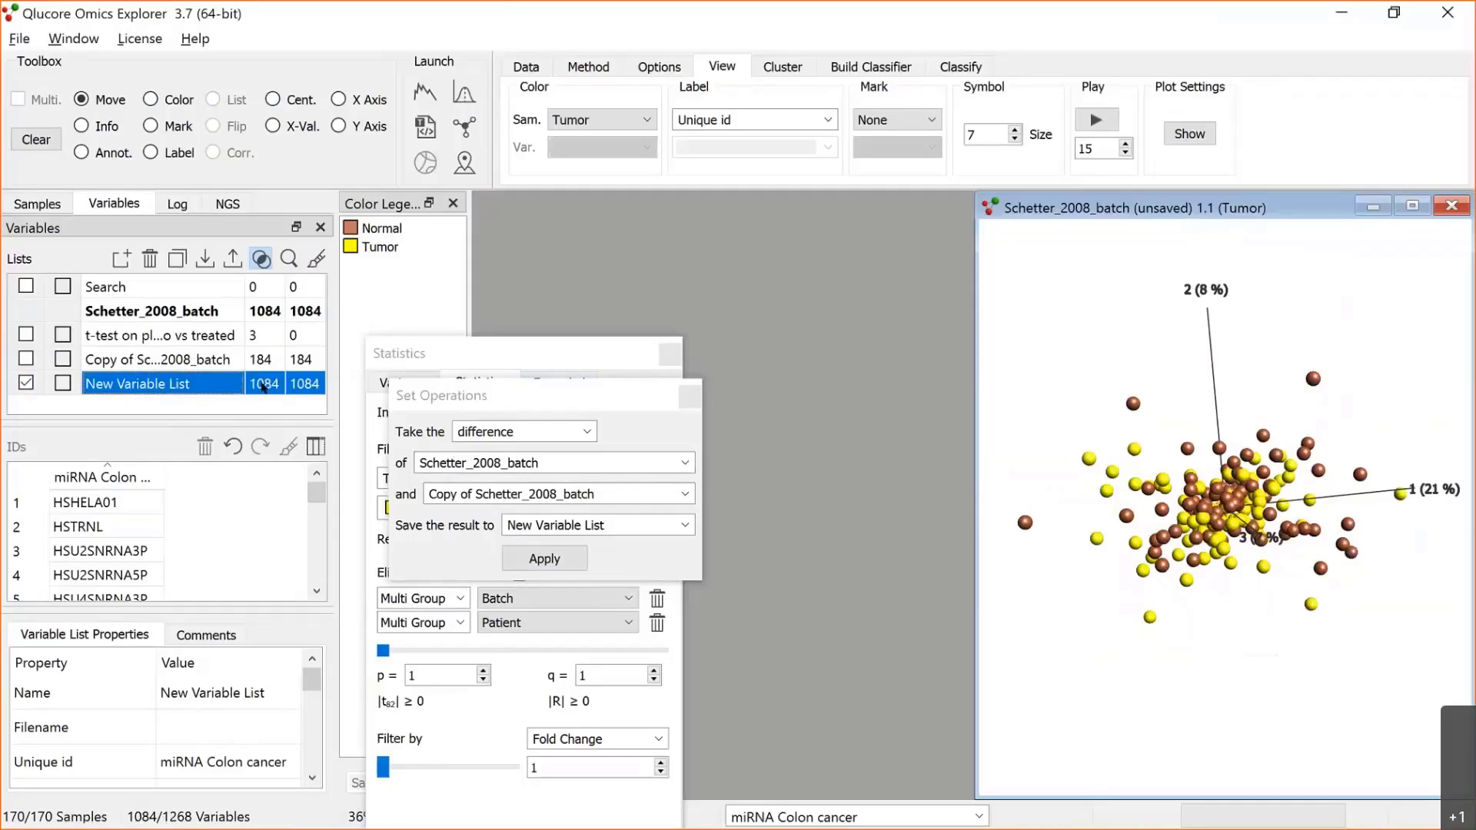
# Step: Set up a data export to the Desktop named reduced dataset with only the active variables, and cancel it
pyautogui.click(41, 35)
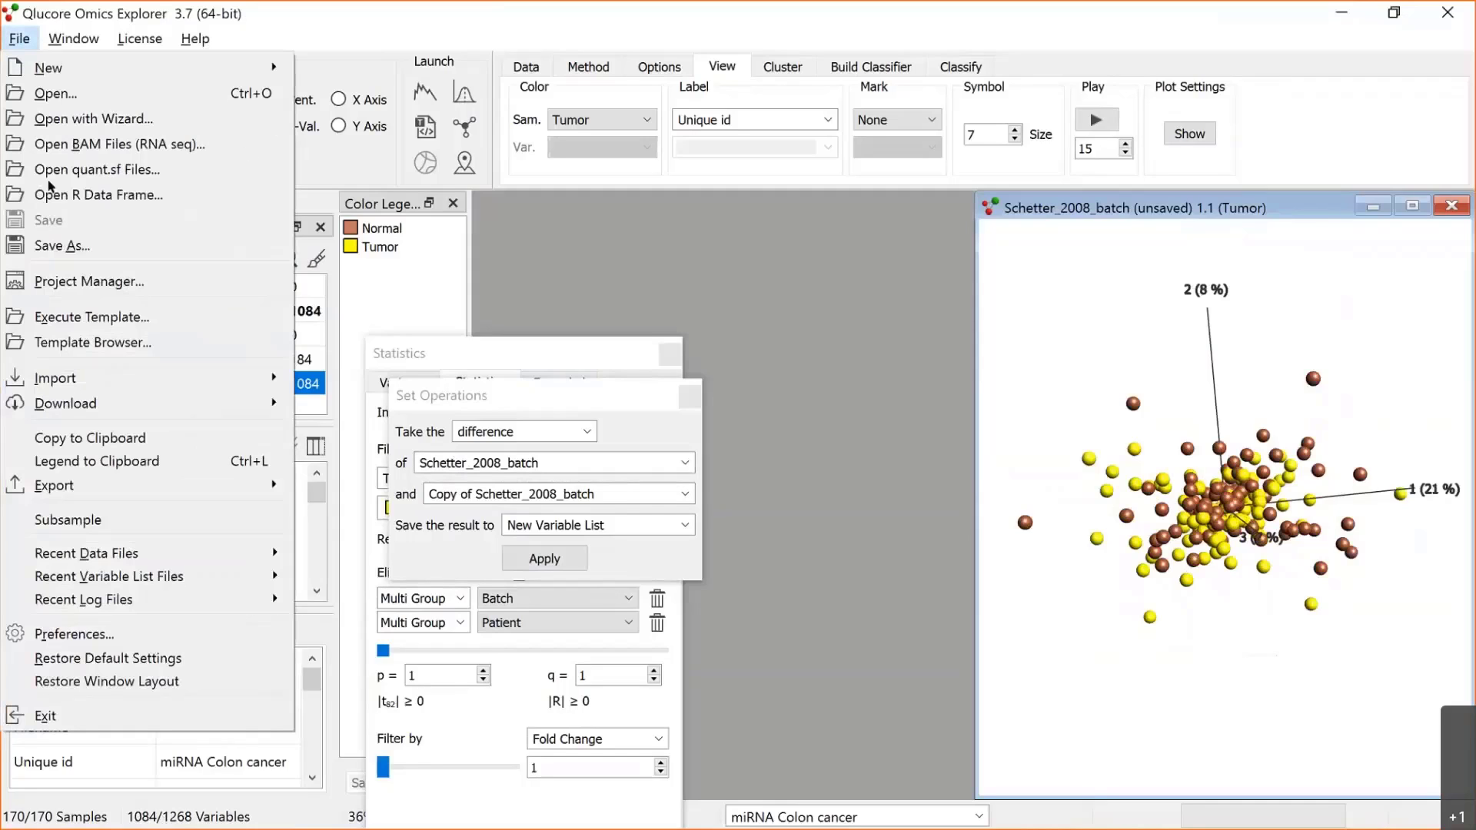
pyautogui.moveTo(45, 491)
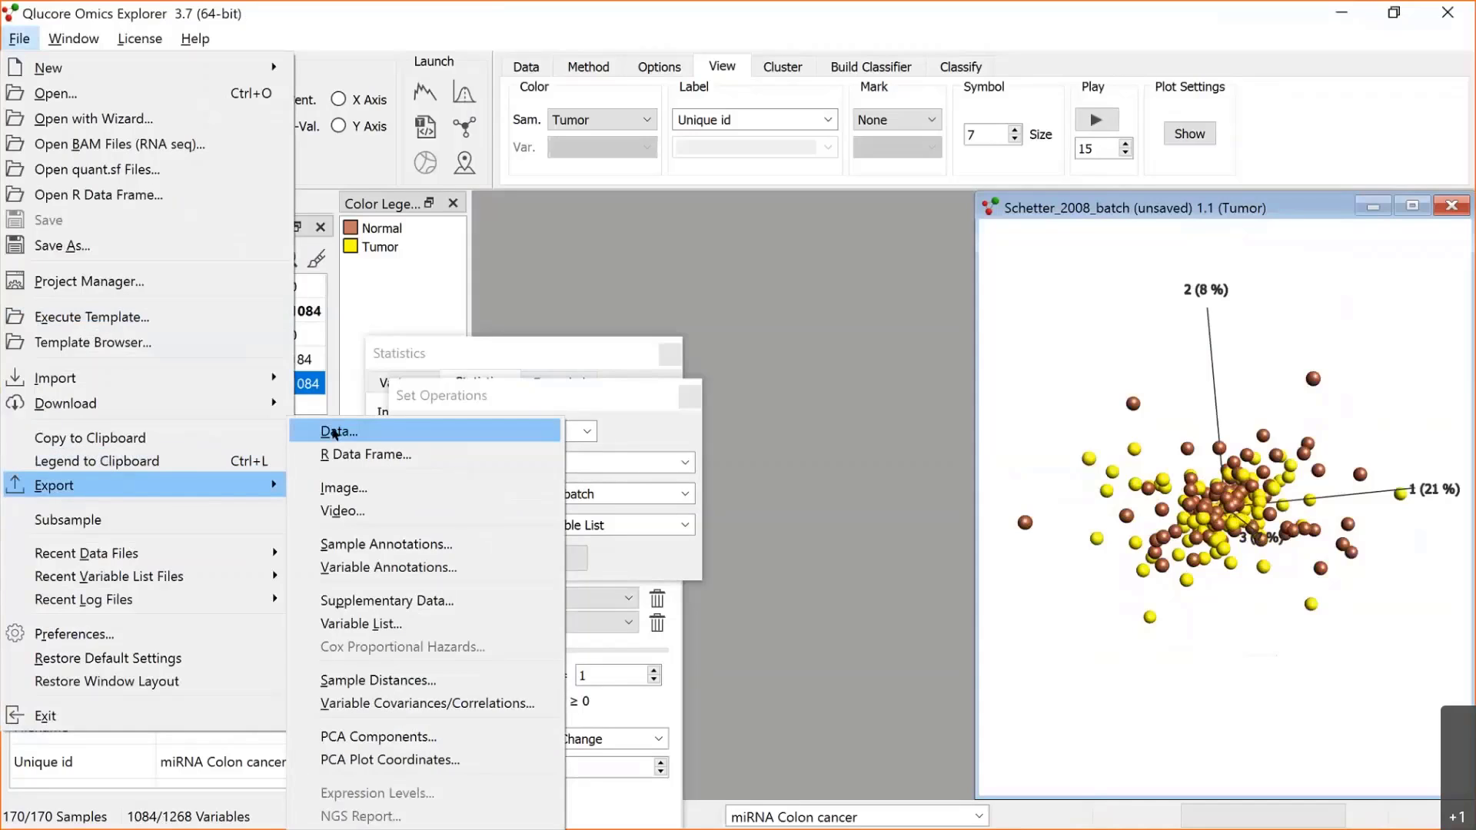
pyautogui.click(335, 435)
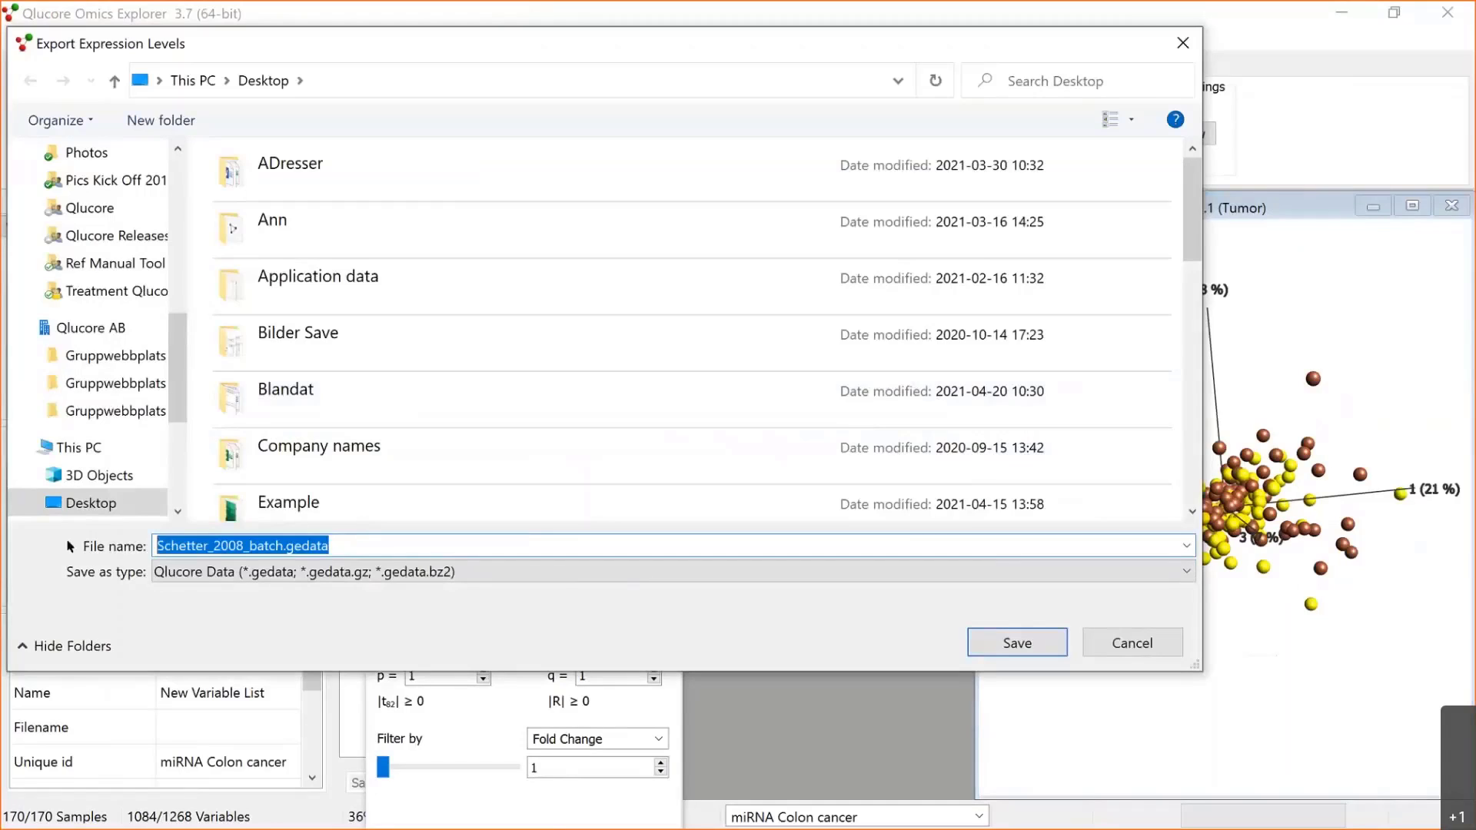
pyautogui.write('reduced data')
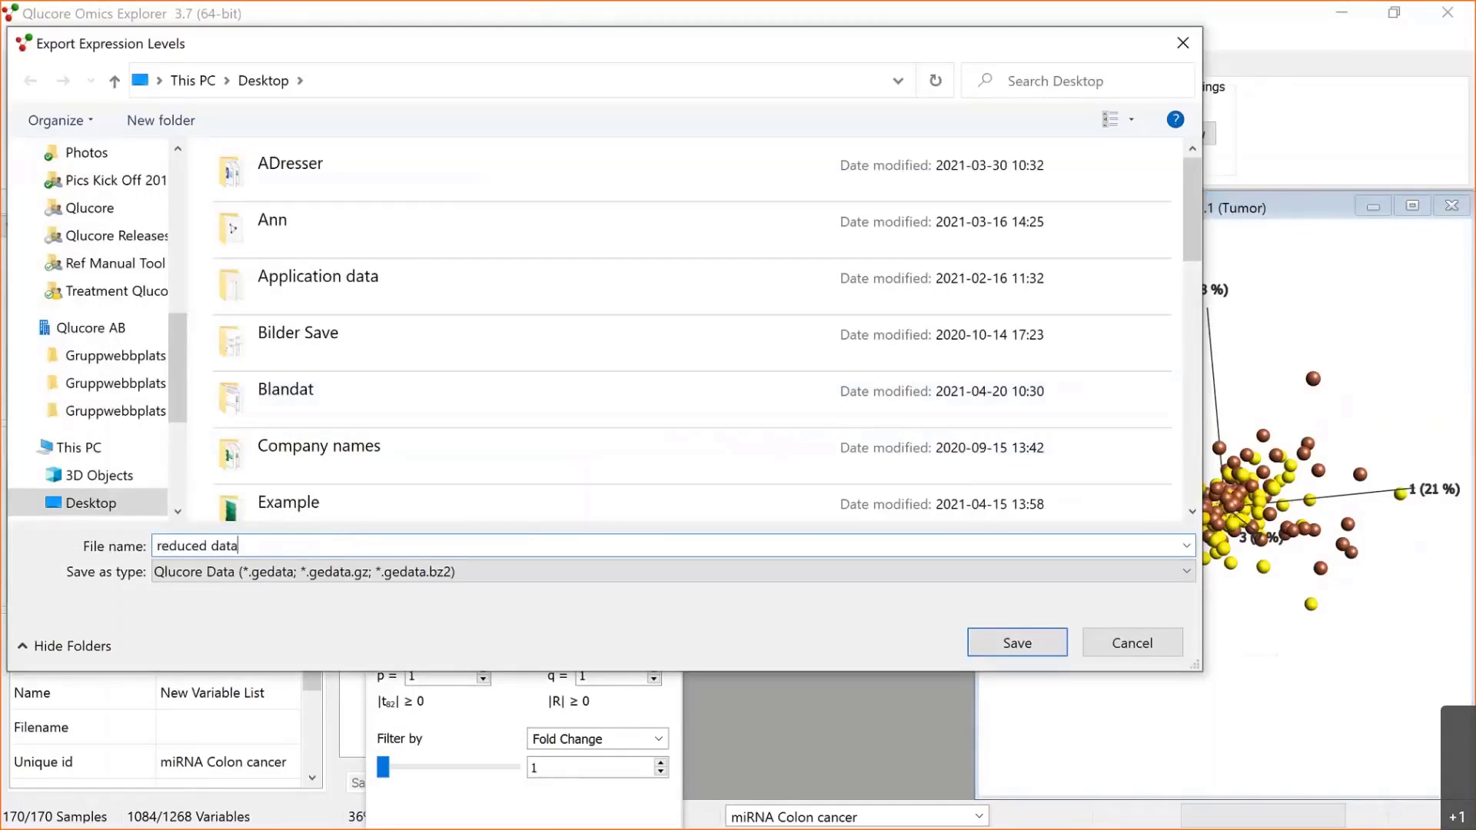
pyautogui.write('set')
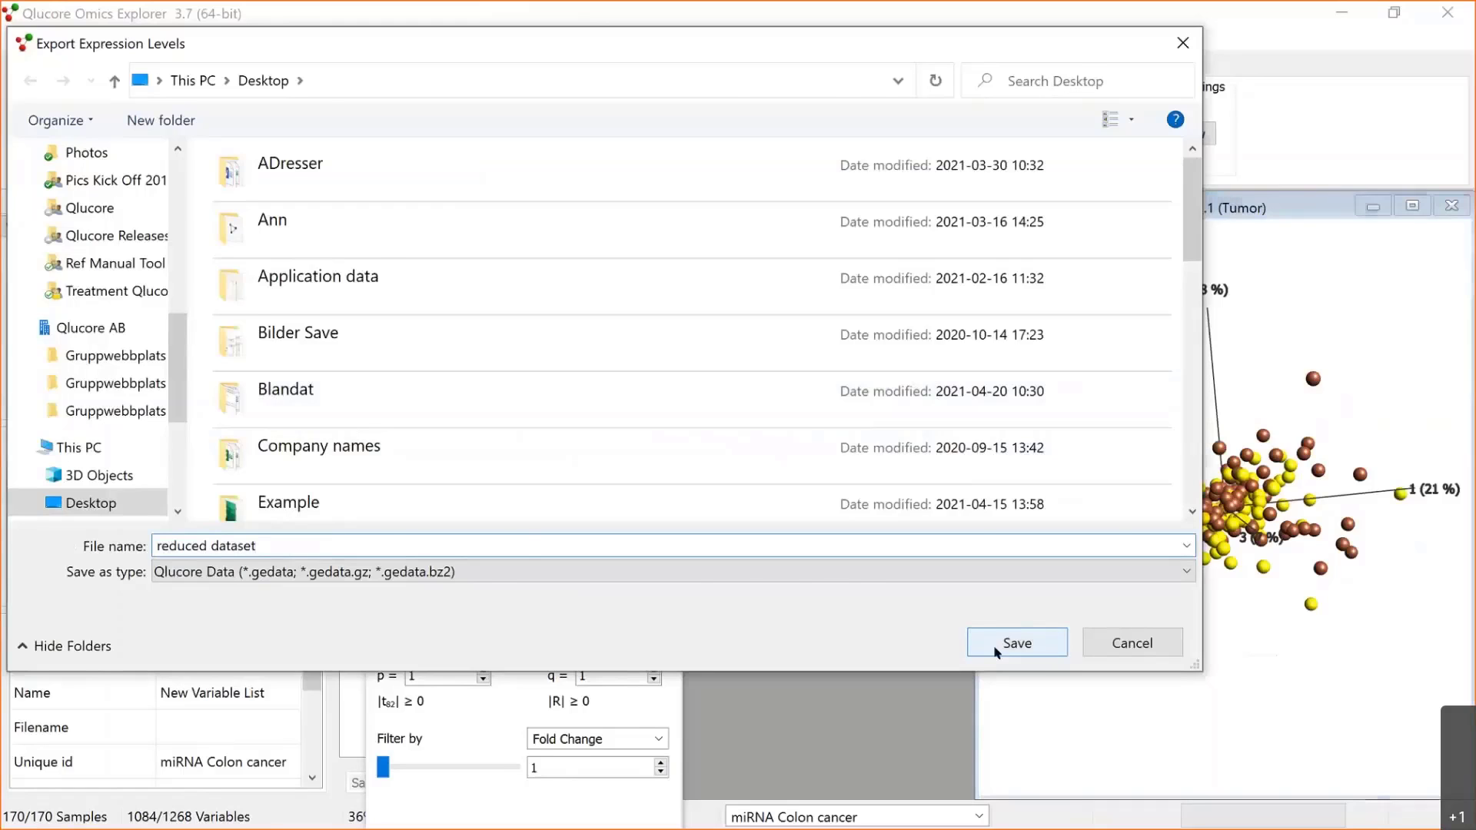
pyautogui.click(1016, 643)
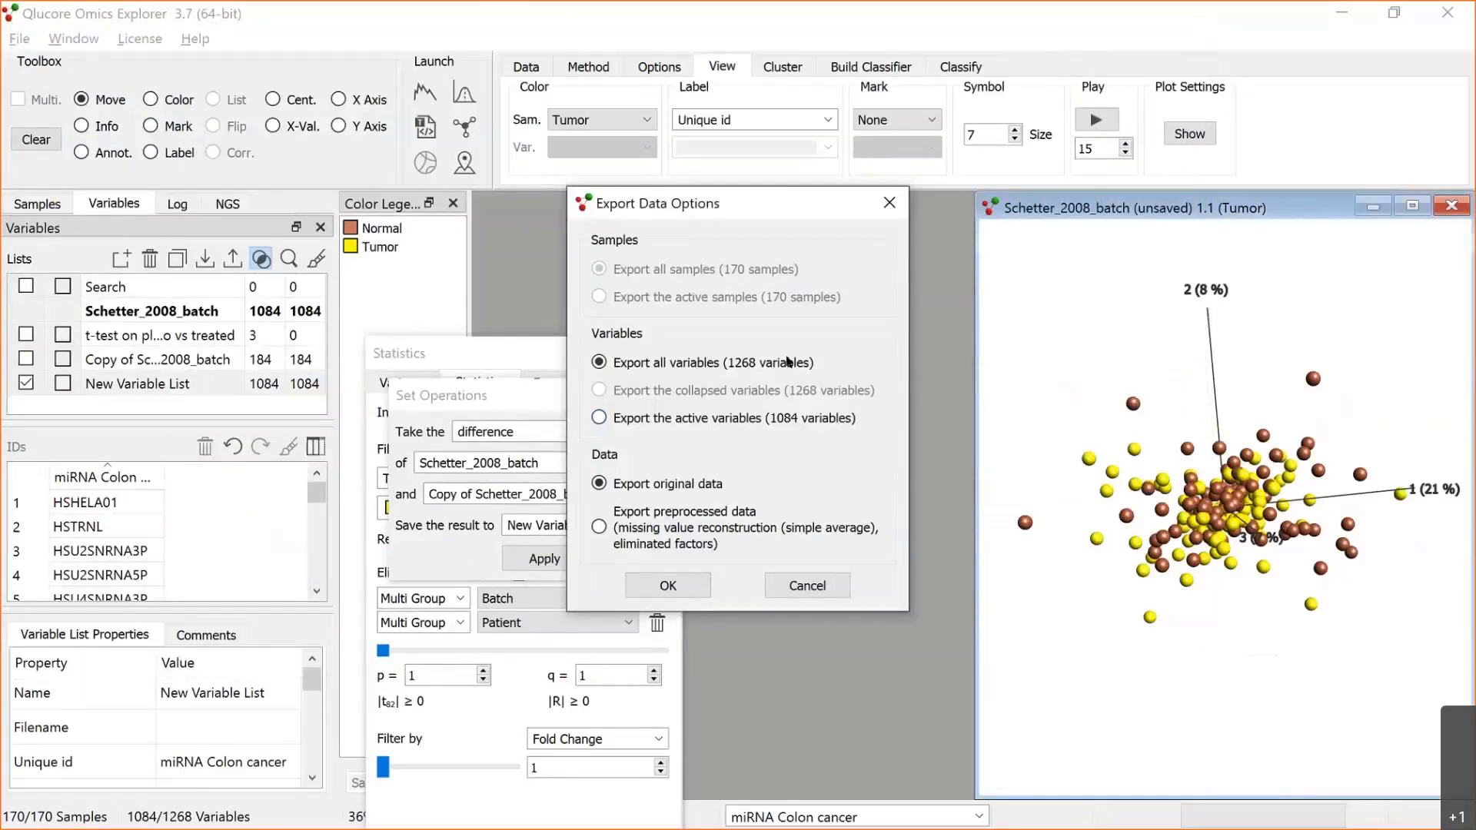
pyautogui.click(600, 419)
pyautogui.click(800, 586)
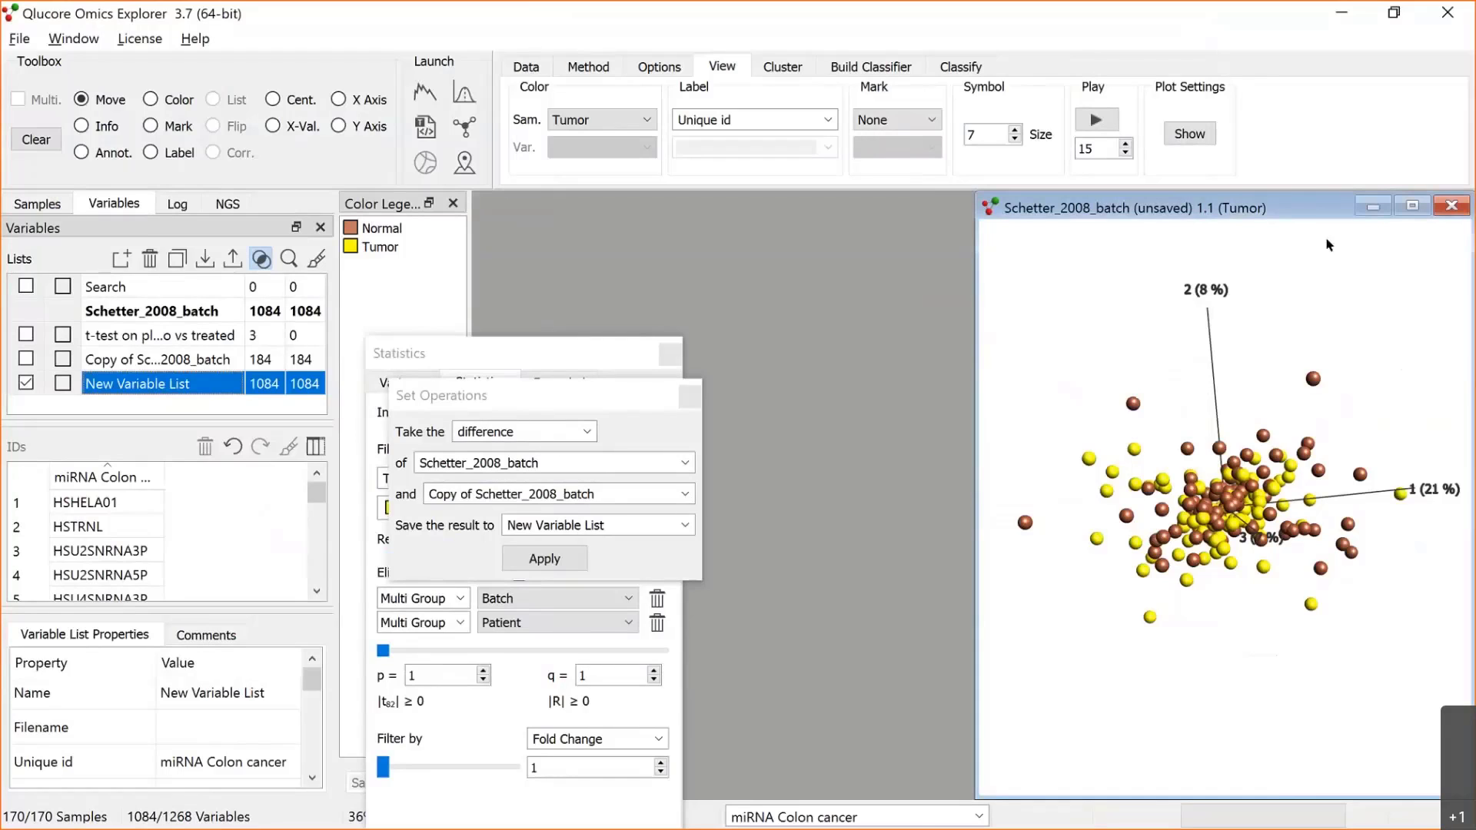
pyautogui.moveTo(1311, 215); pyautogui.dragTo(1223, 216)
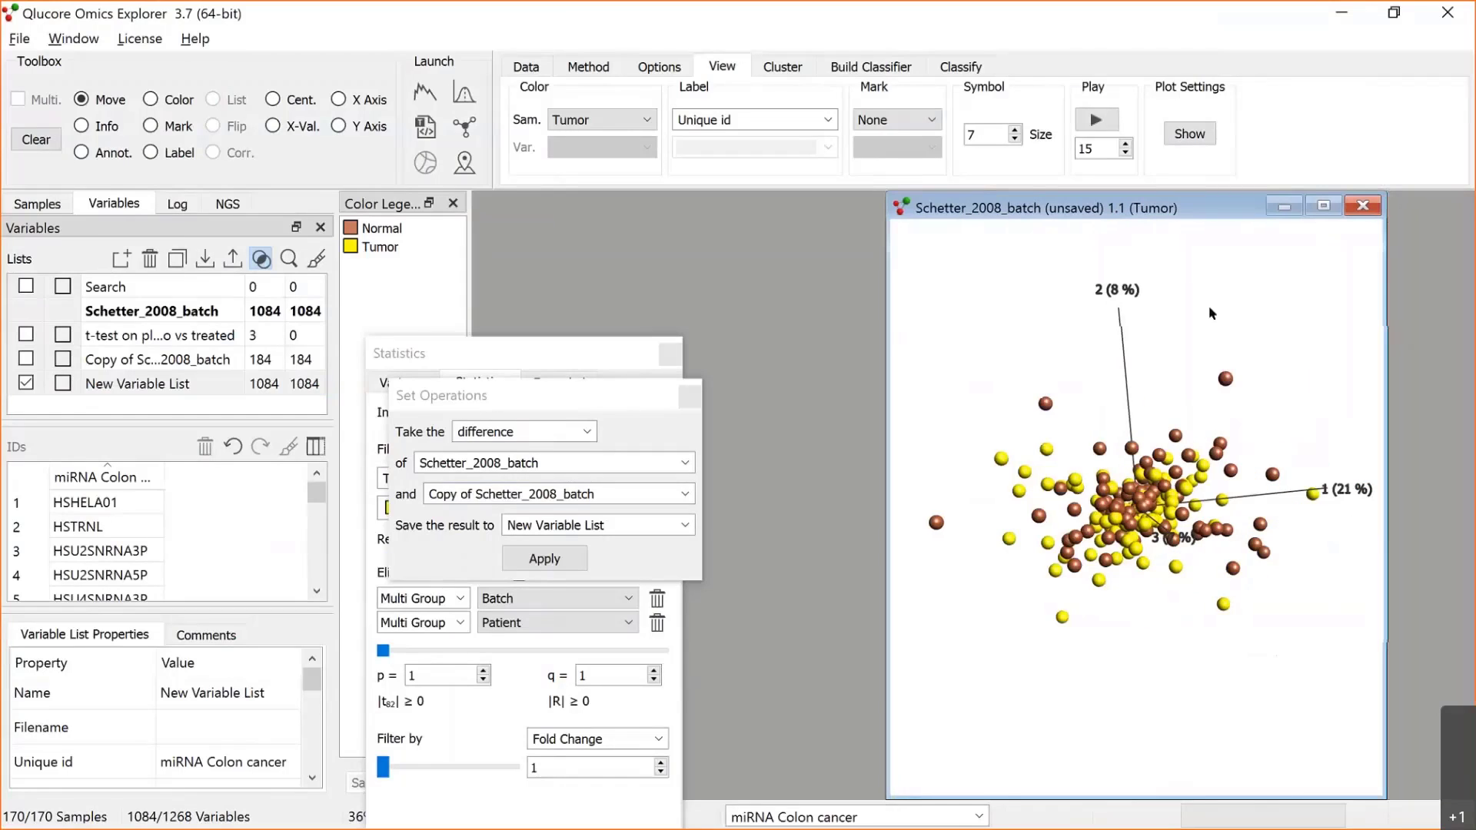
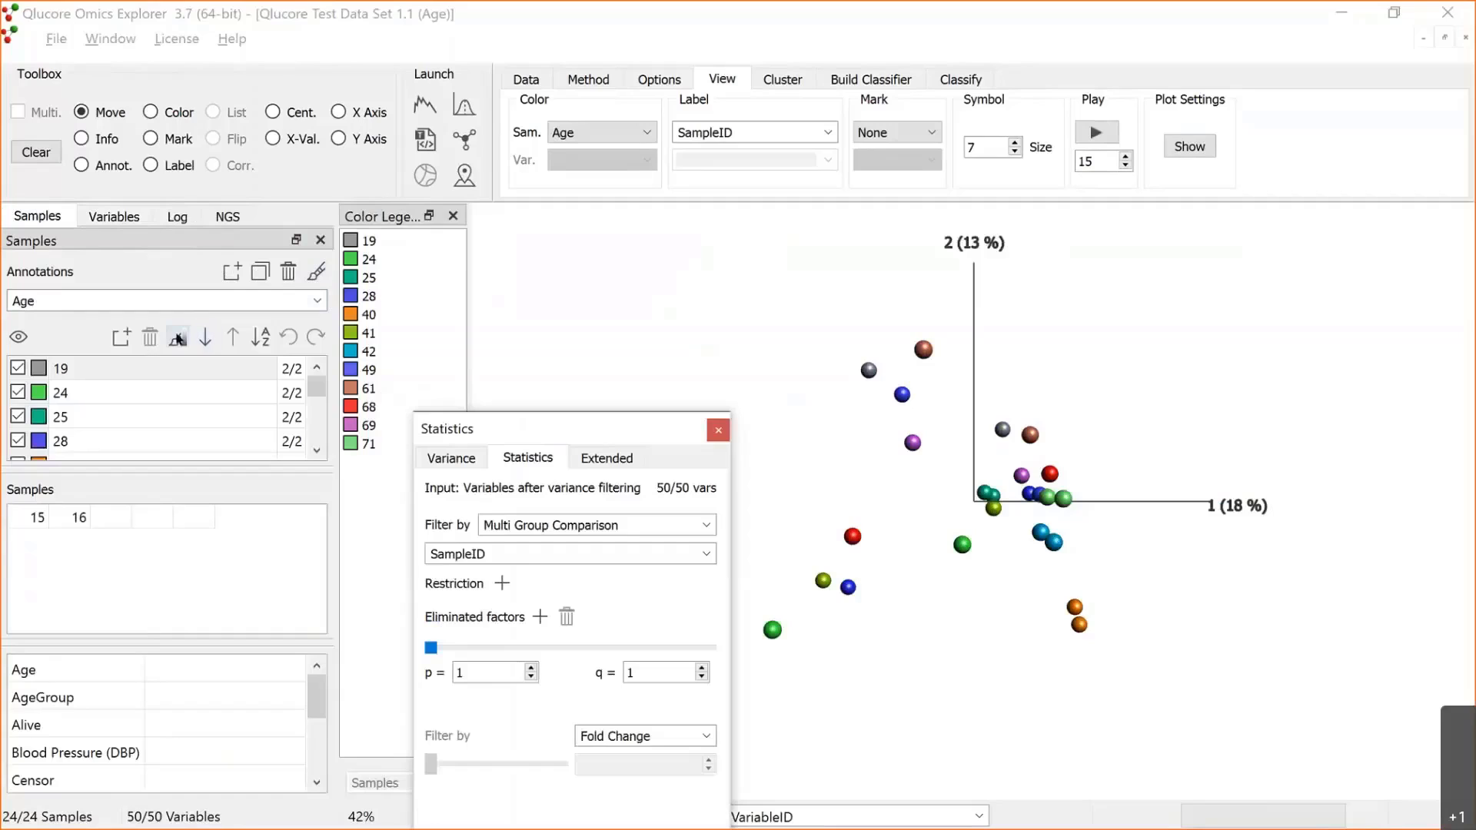
# Step: Recolor the Age annotation values as a gradient over the range from 19 to 71
pyautogui.click(175, 339)
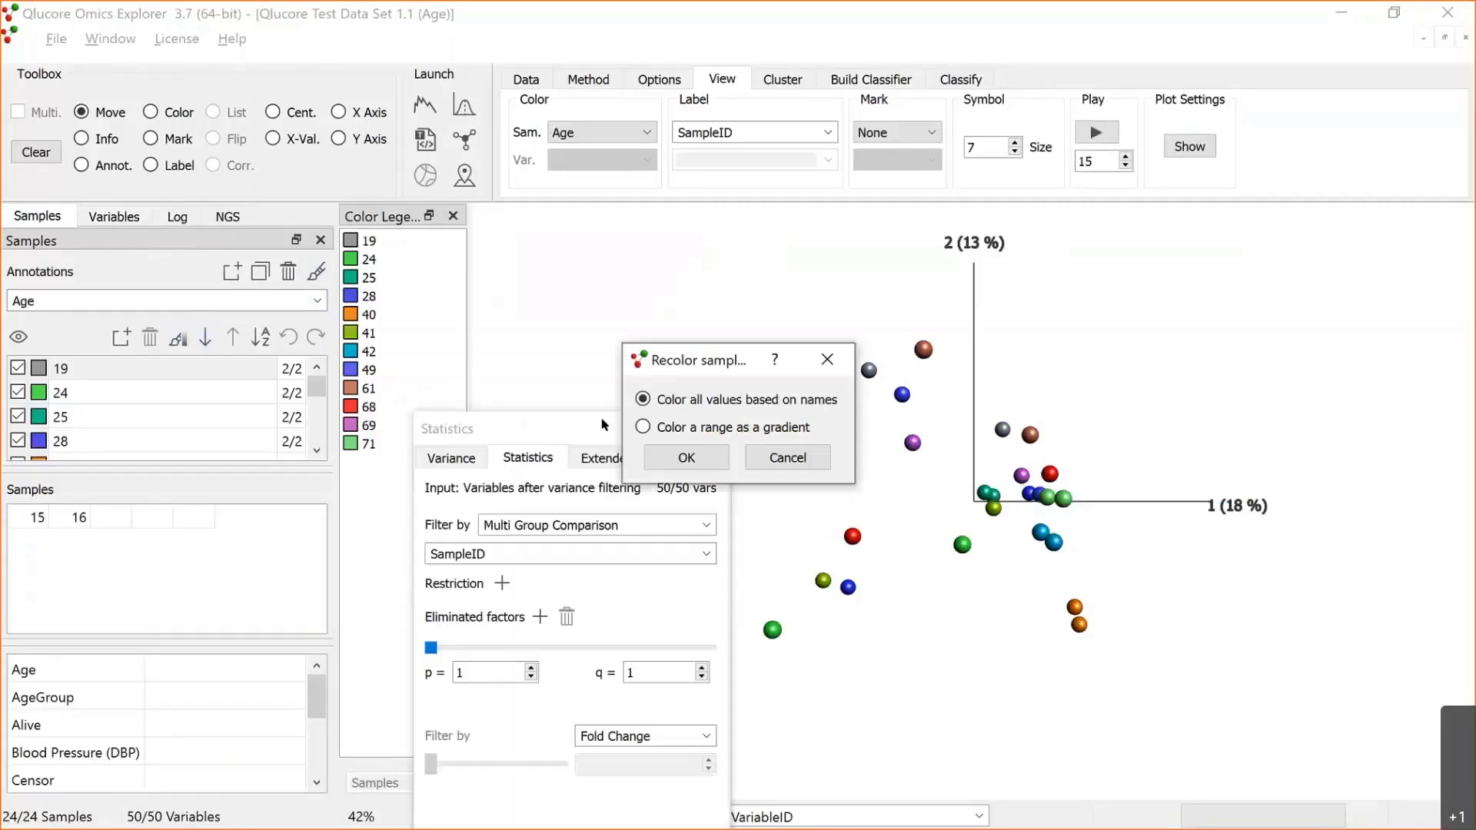
pyautogui.click(675, 429)
pyautogui.click(692, 458)
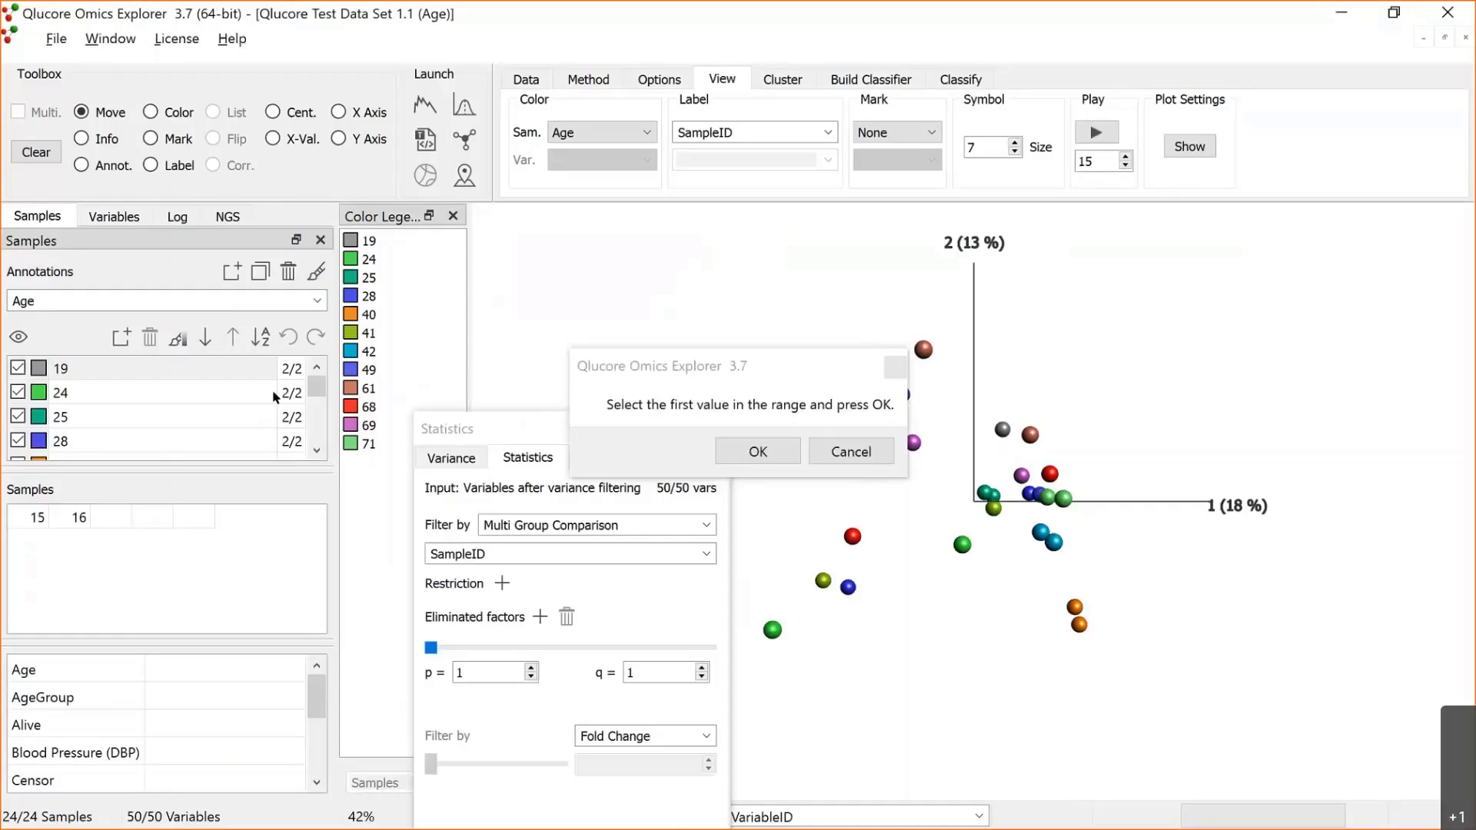
pyautogui.click(76, 371)
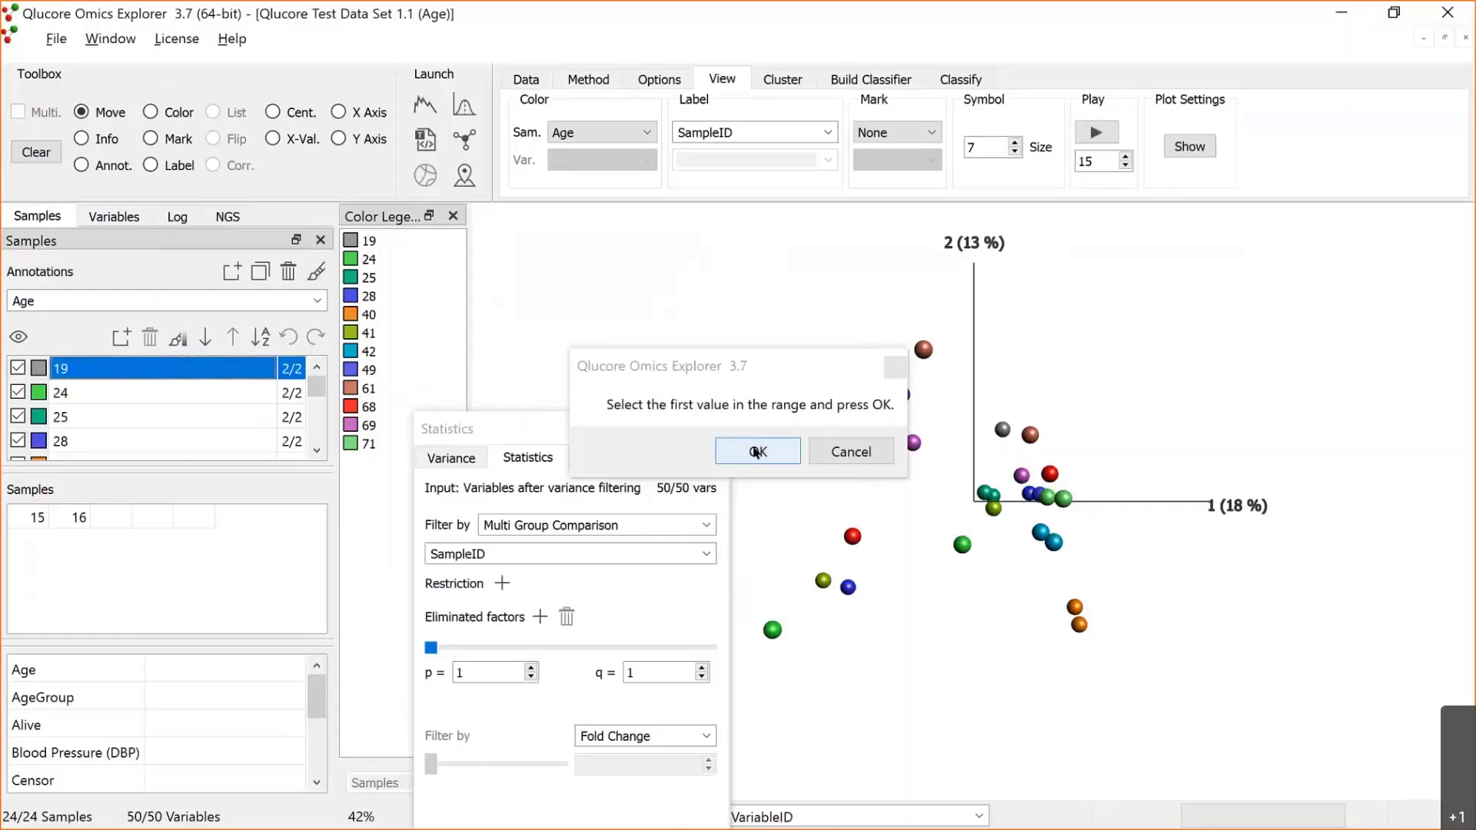
pyautogui.click(757, 453)
pyautogui.scroll(-3, 154, 415)
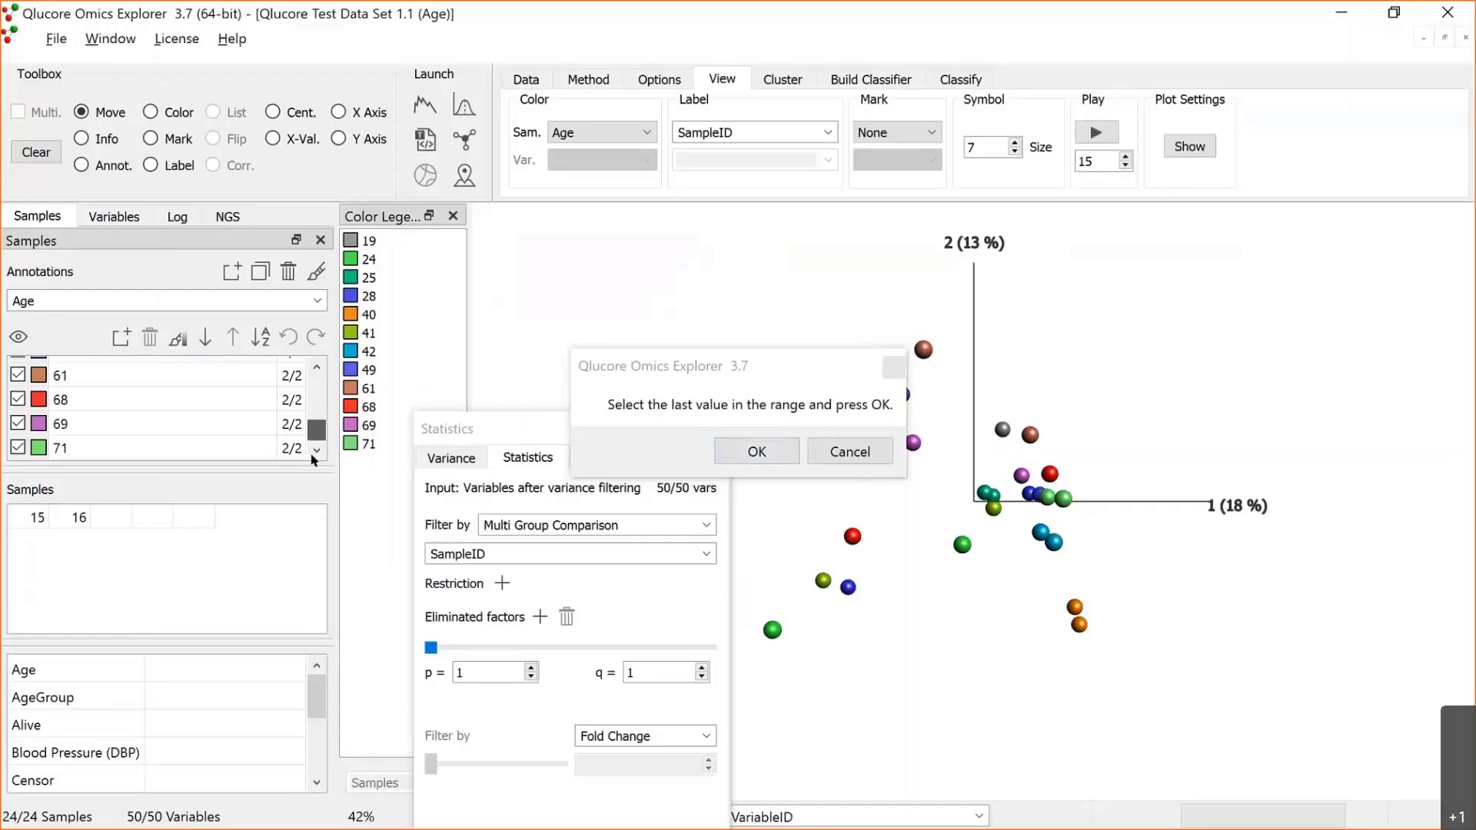
pyautogui.click(46, 445)
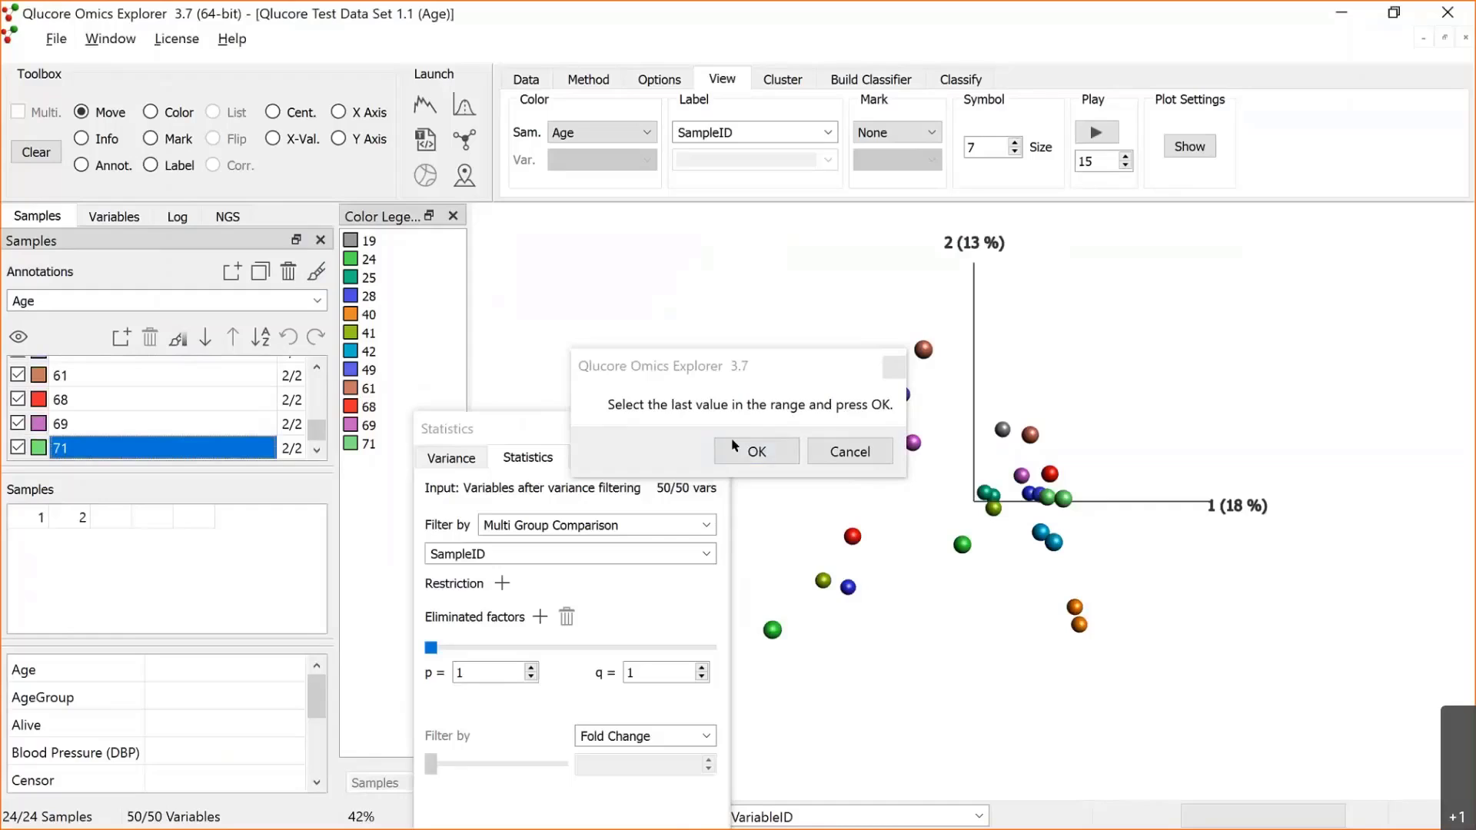
pyautogui.click(757, 453)
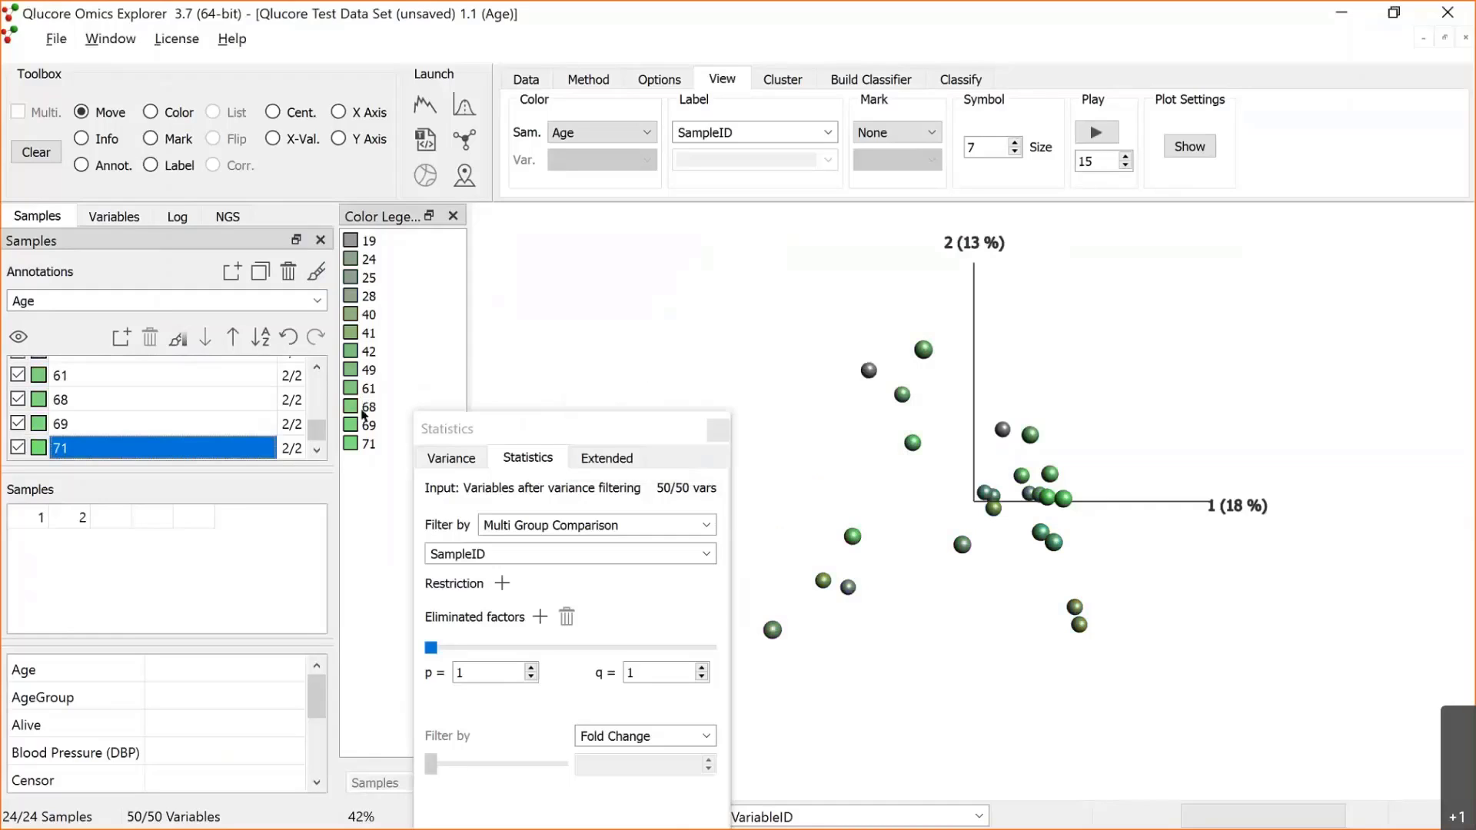
# Step: Set the color of the Age value 19 to yellow (#ffff00)
pyautogui.moveTo(321, 427); pyautogui.dragTo(315, 344)
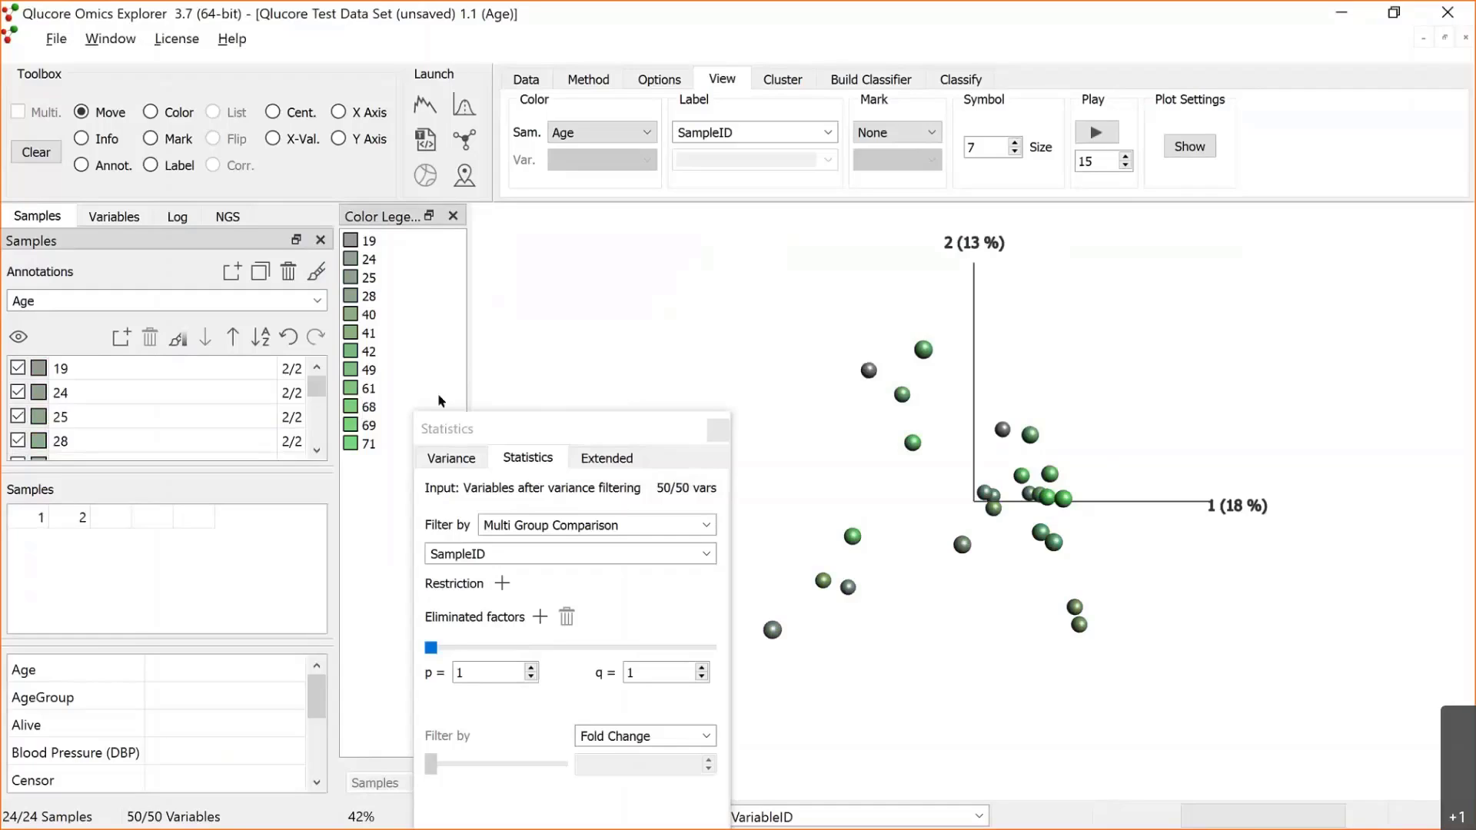
pyautogui.moveTo(1004, 530); pyautogui.dragTo(1057, 471)
pyautogui.click(42, 369)
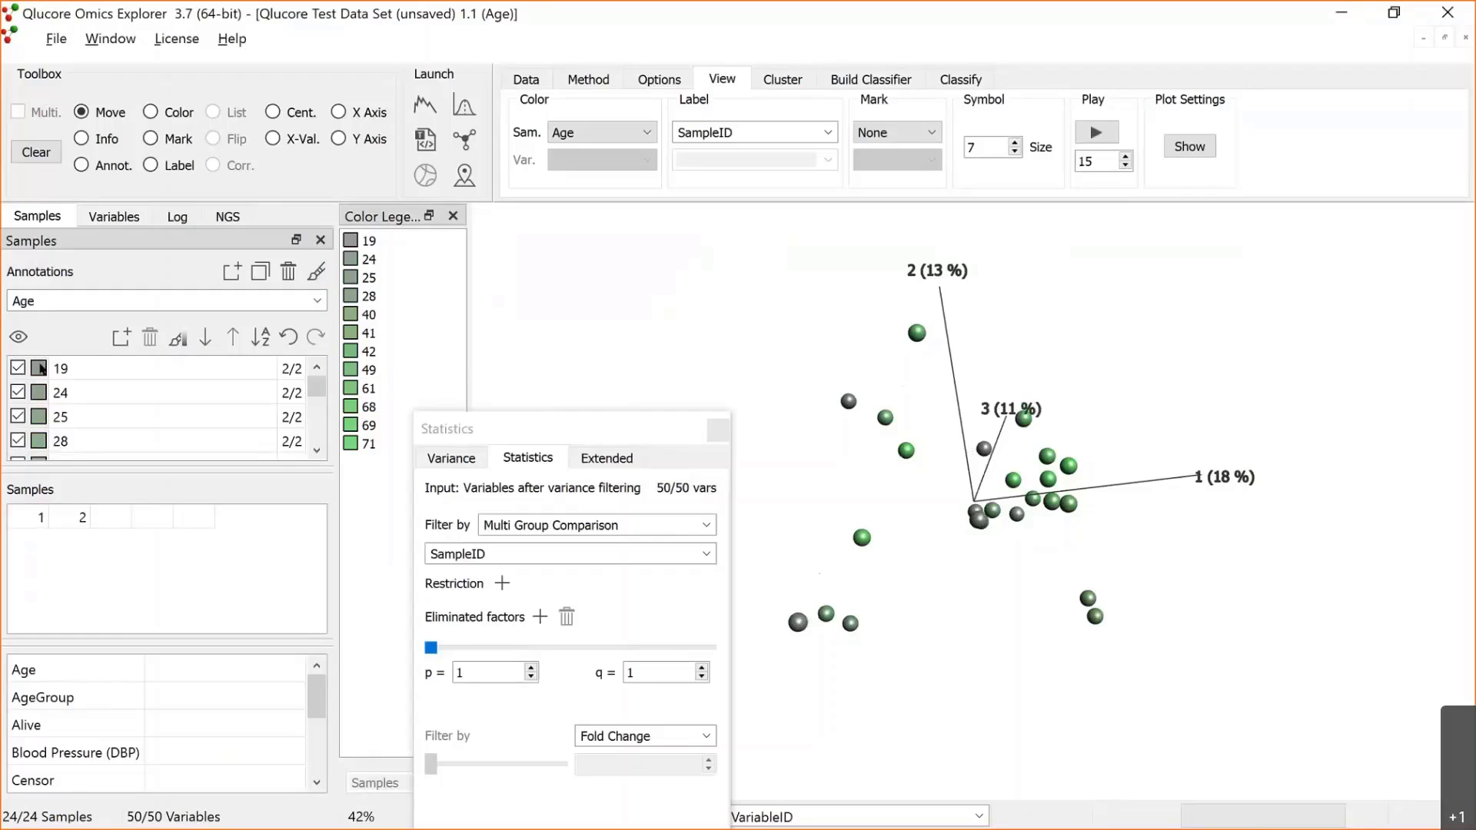
pyautogui.click(42, 369)
pyautogui.click(691, 337)
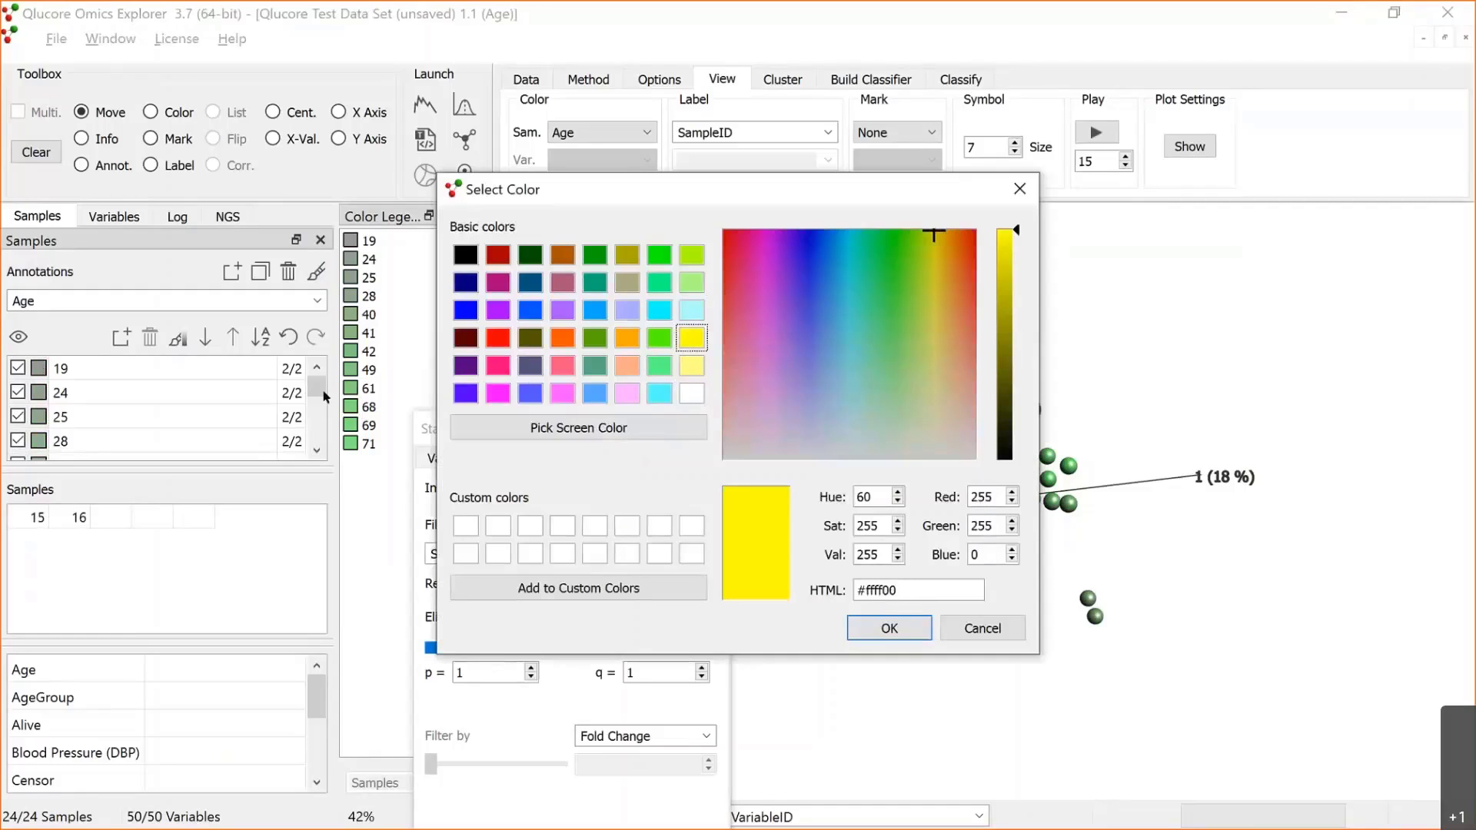
pyautogui.click(889, 628)
# Step: Set the color of the Age value 71 to black (#000000)
pyautogui.moveTo(316, 386); pyautogui.dragTo(316, 488)
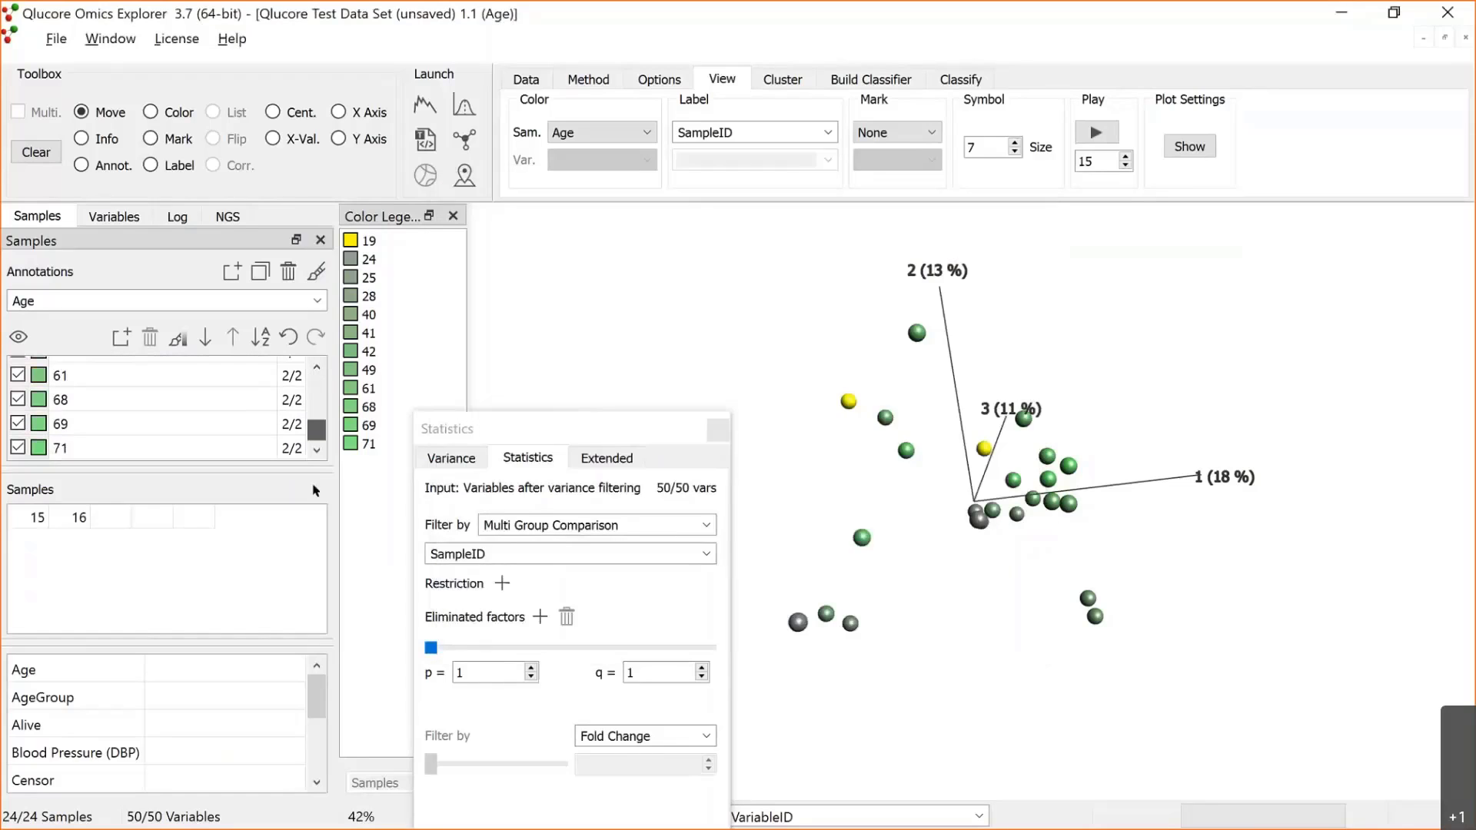
pyautogui.click(42, 448)
pyautogui.click(464, 255)
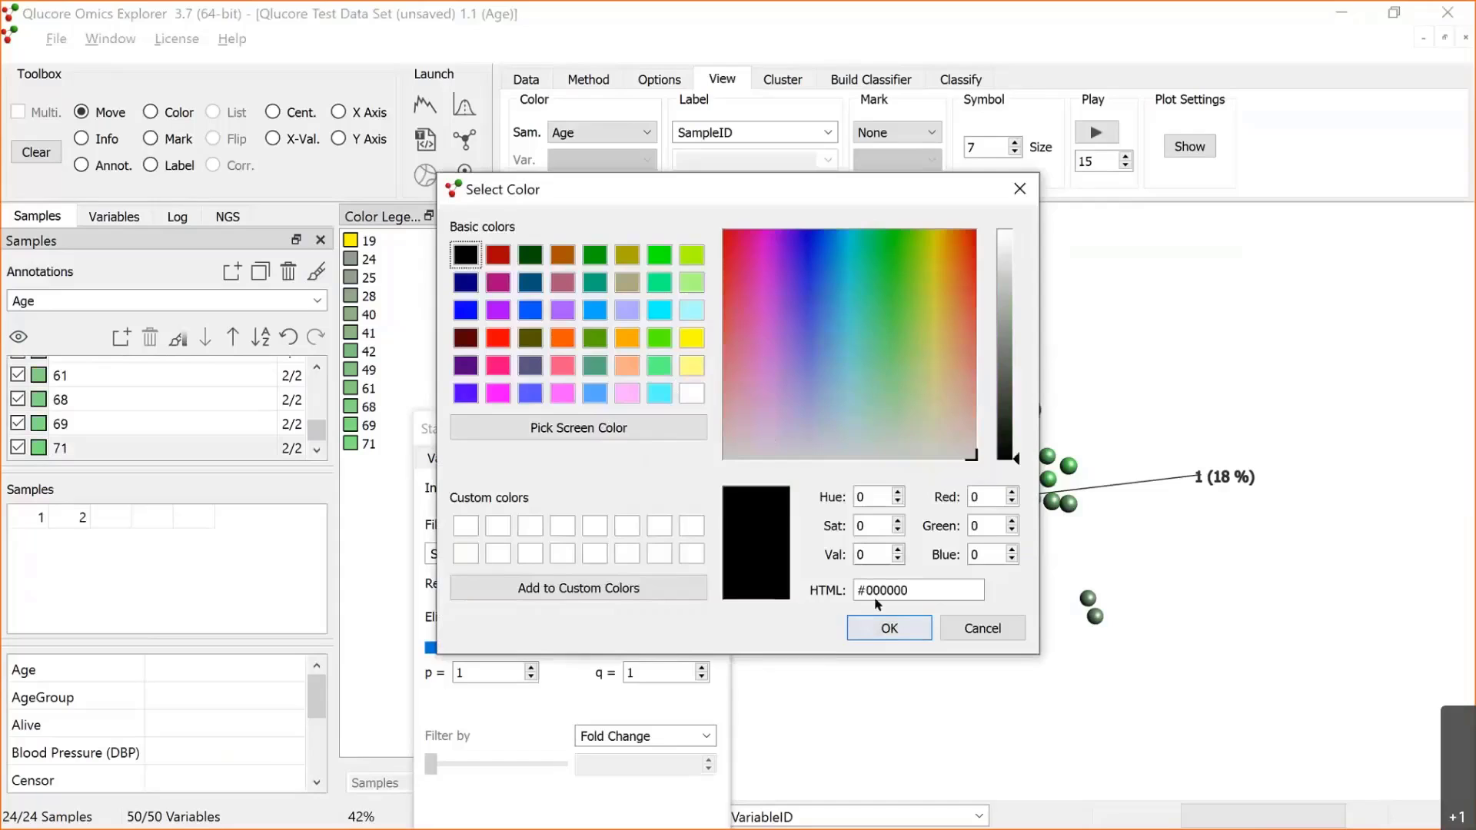
pyautogui.click(882, 624)
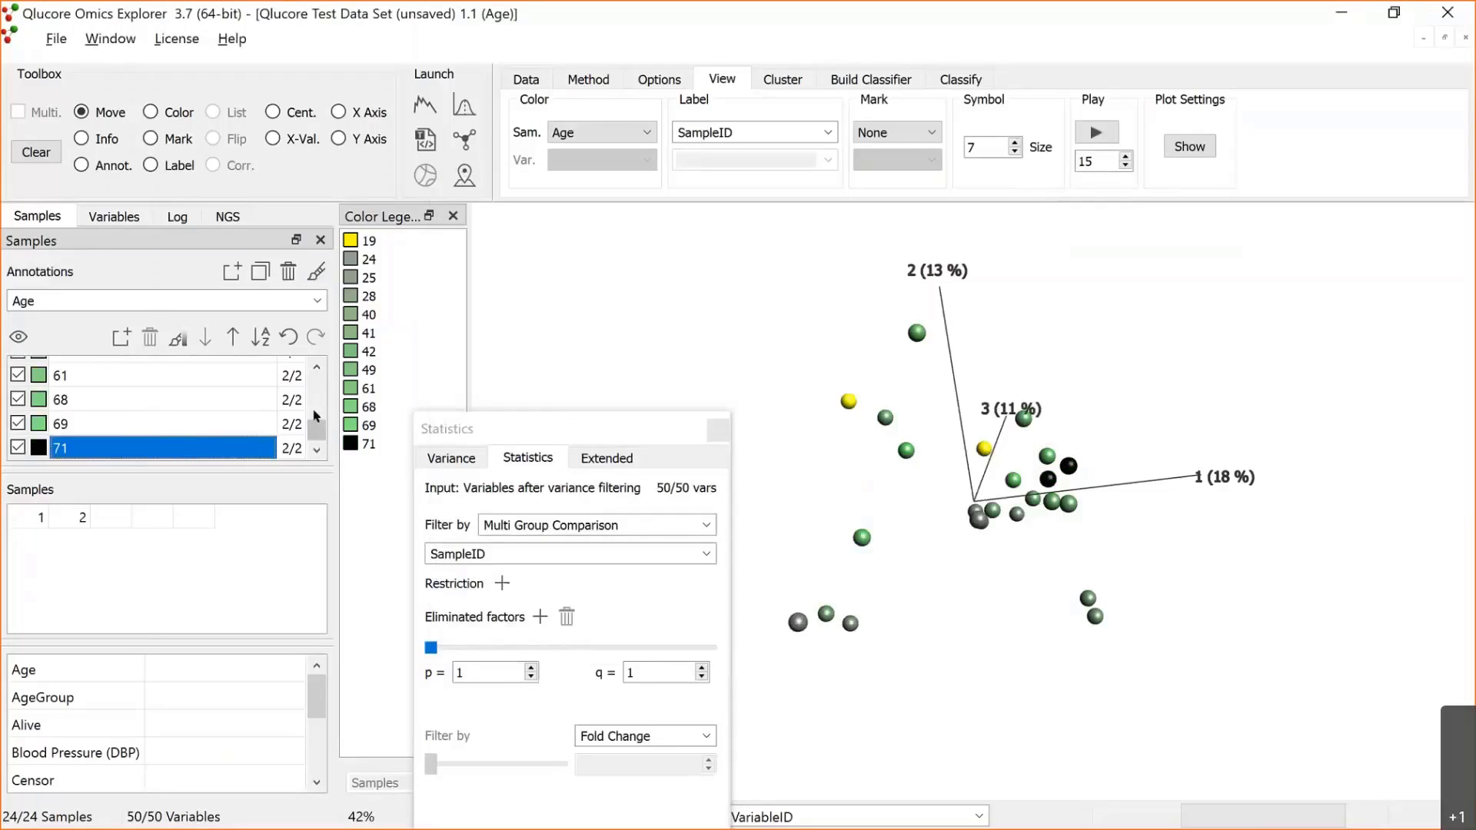
# Step: Recolor the Age annotation values as a gradient over the range from the yellow 19 to the black 71
pyautogui.moveTo(316, 418); pyautogui.dragTo(316, 369)
pyautogui.click(176, 336)
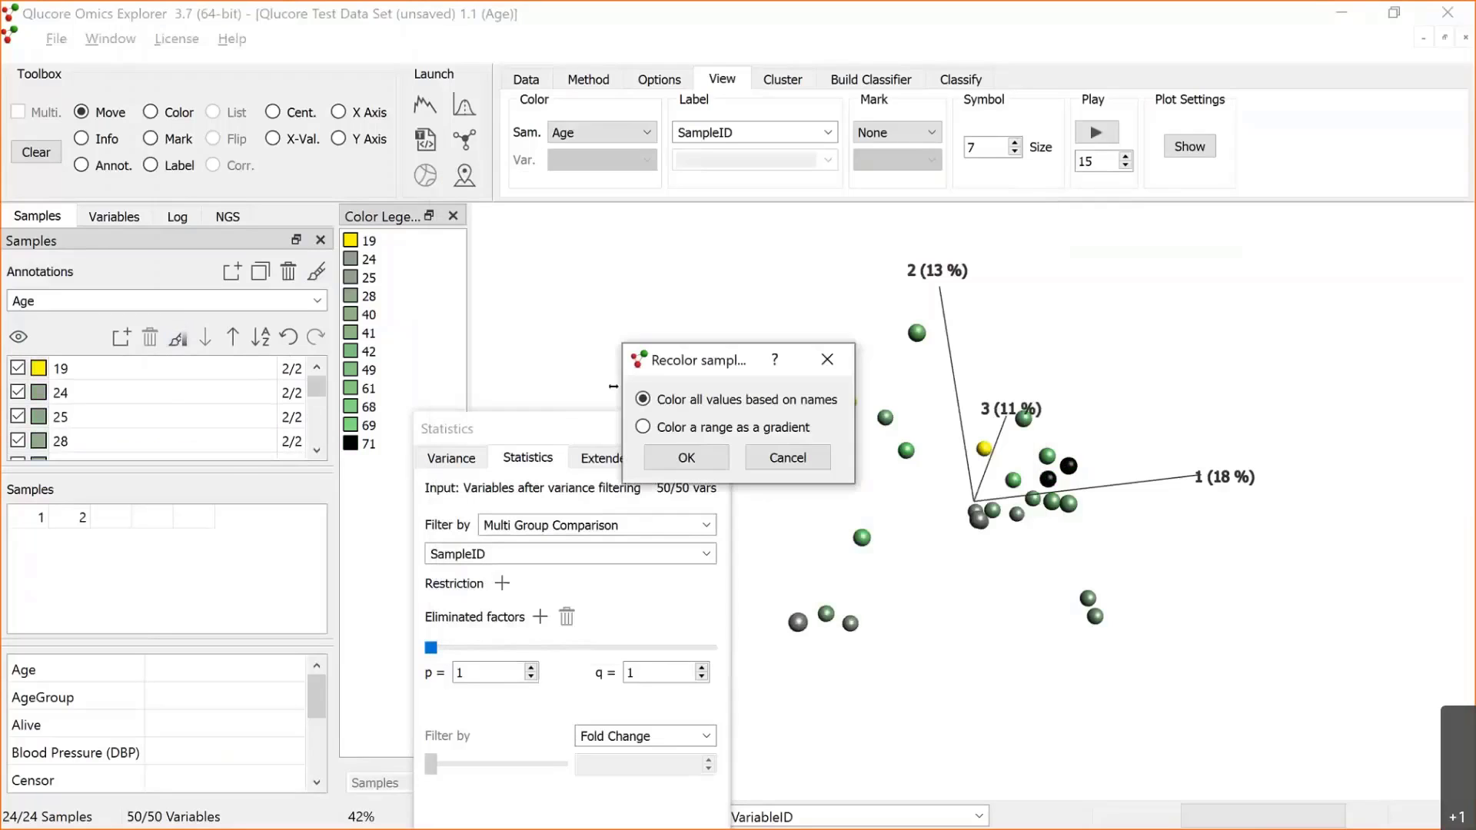
pyautogui.click(657, 437)
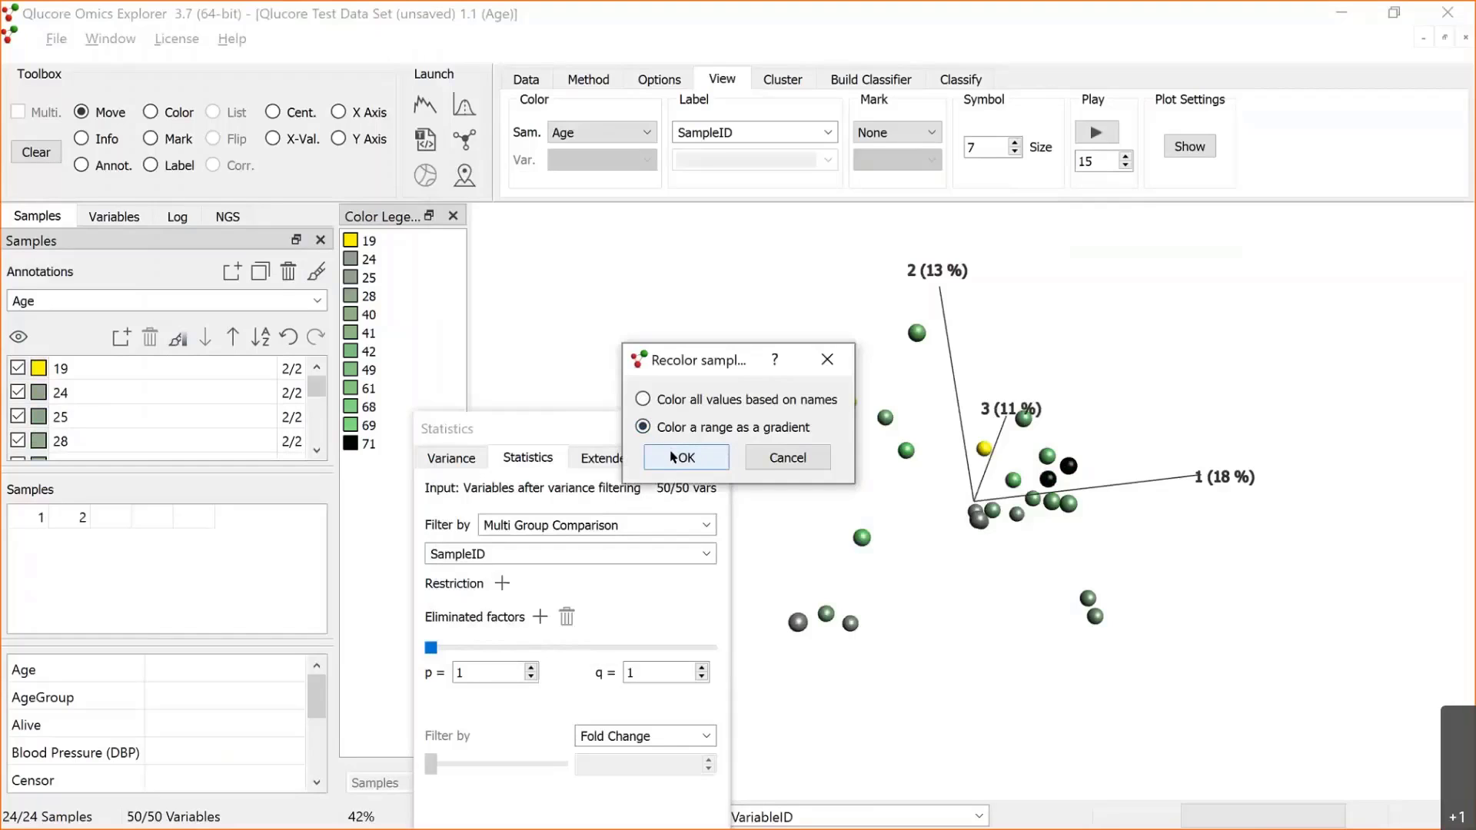
pyautogui.click(674, 456)
pyautogui.click(74, 369)
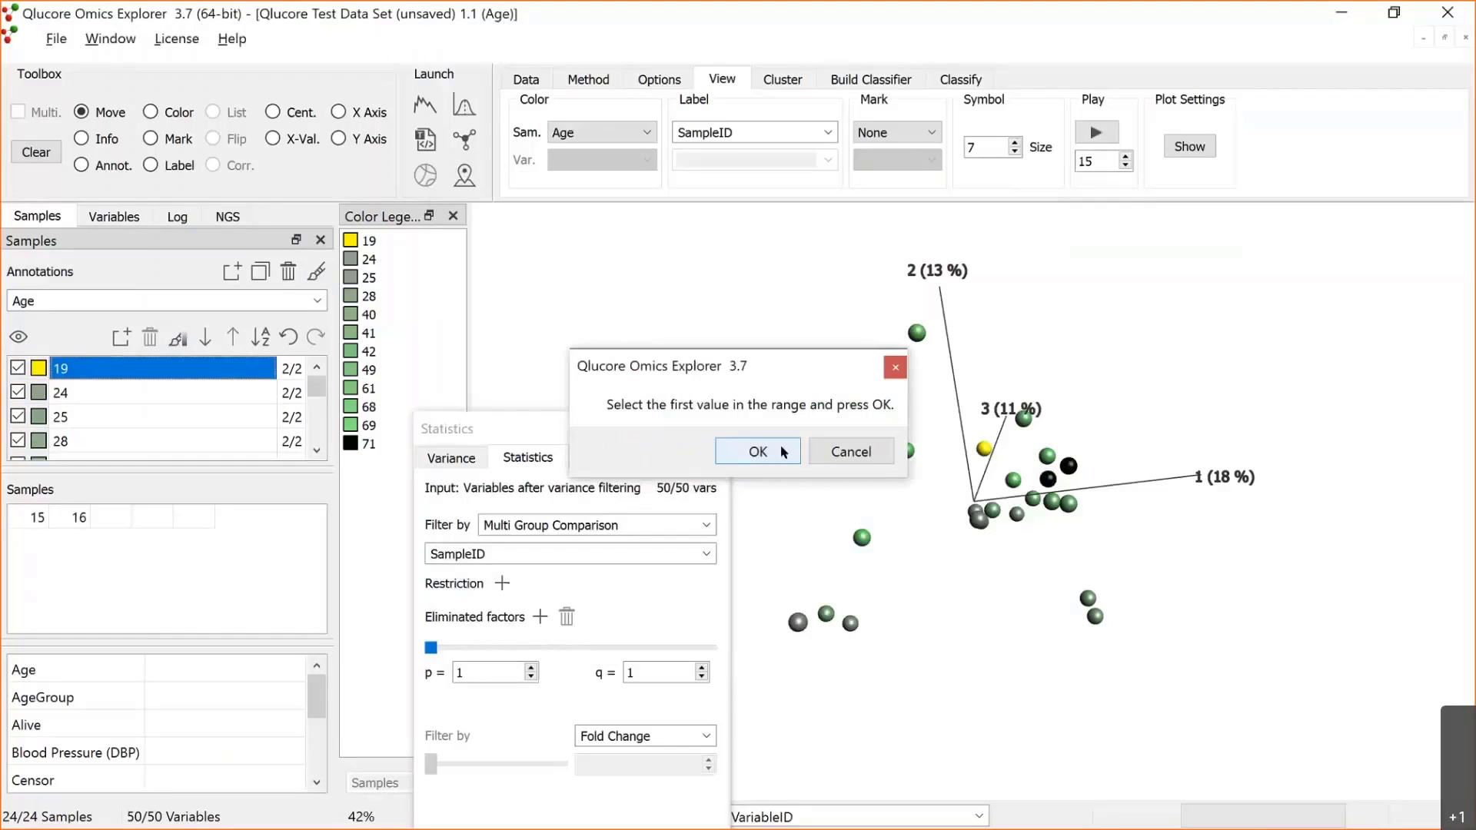
pyautogui.click(781, 447)
pyautogui.moveTo(312, 383); pyautogui.dragTo(313, 459)
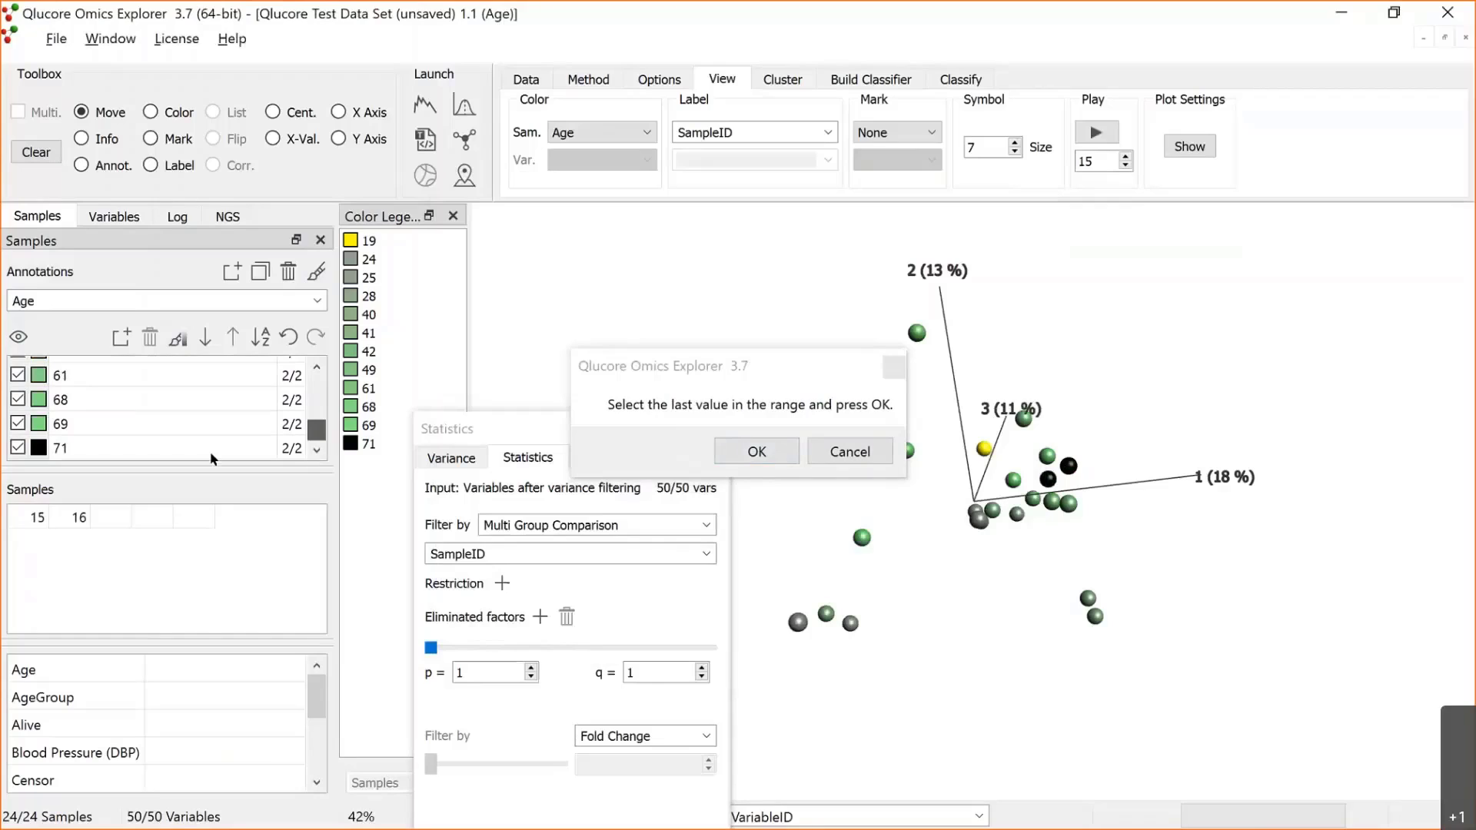
pyautogui.click(184, 448)
pyautogui.click(754, 451)
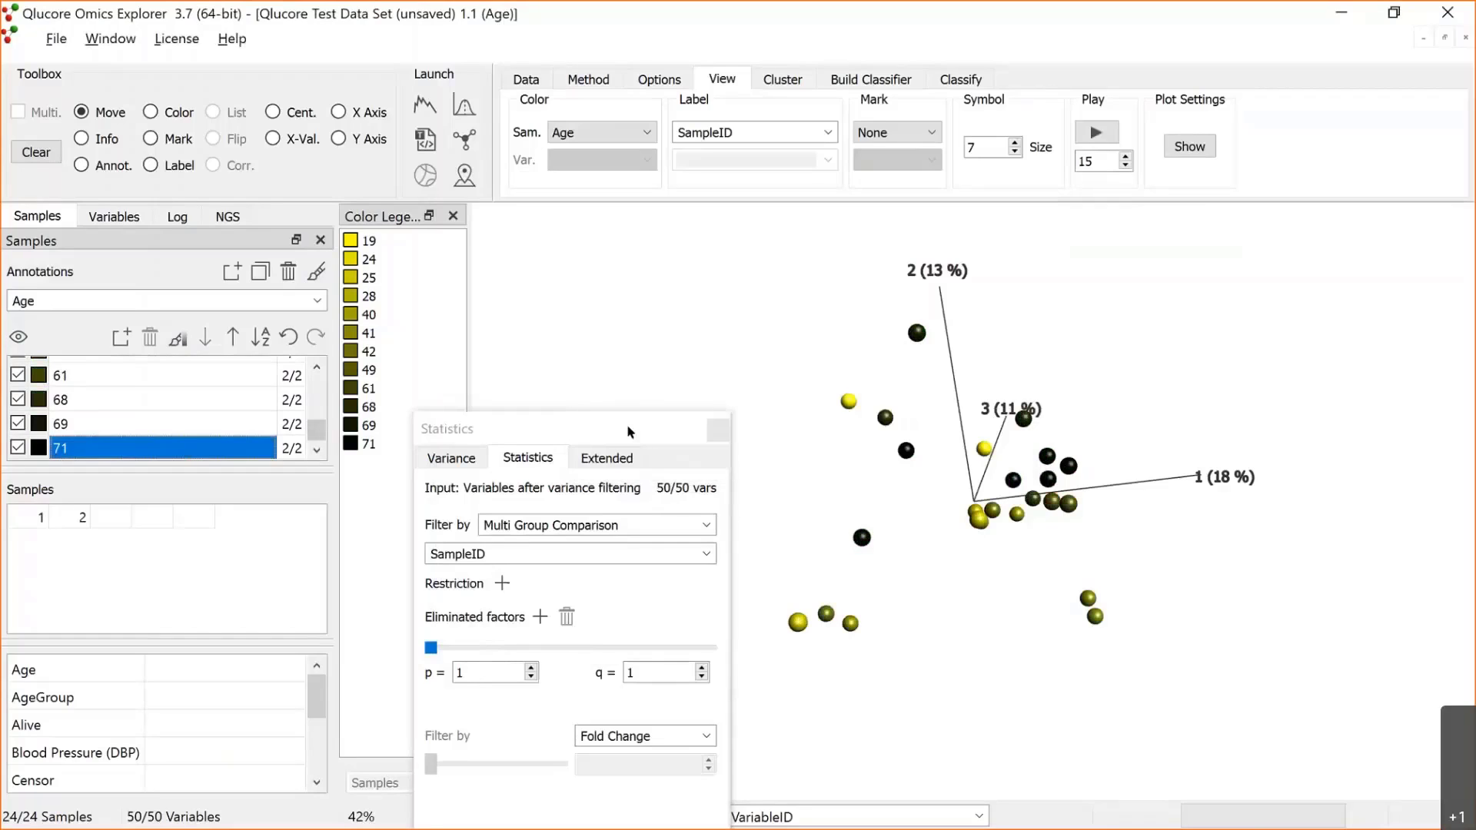
# Step: Set the statistical filter to Linear Regression on the Age annotation
pyautogui.moveTo(530, 432); pyautogui.dragTo(436, 433)
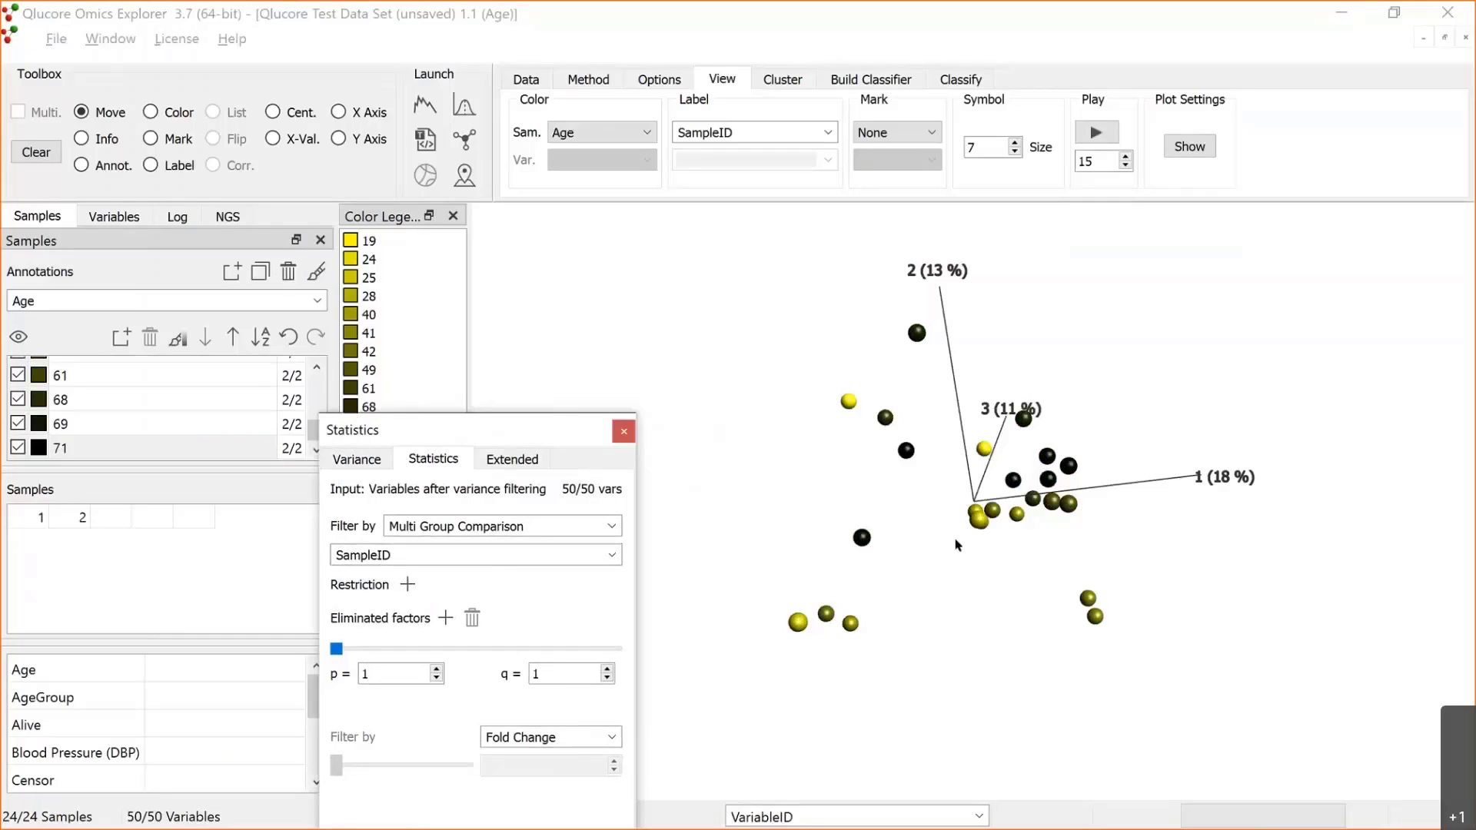
pyautogui.moveTo(957, 545); pyautogui.dragTo(927, 463)
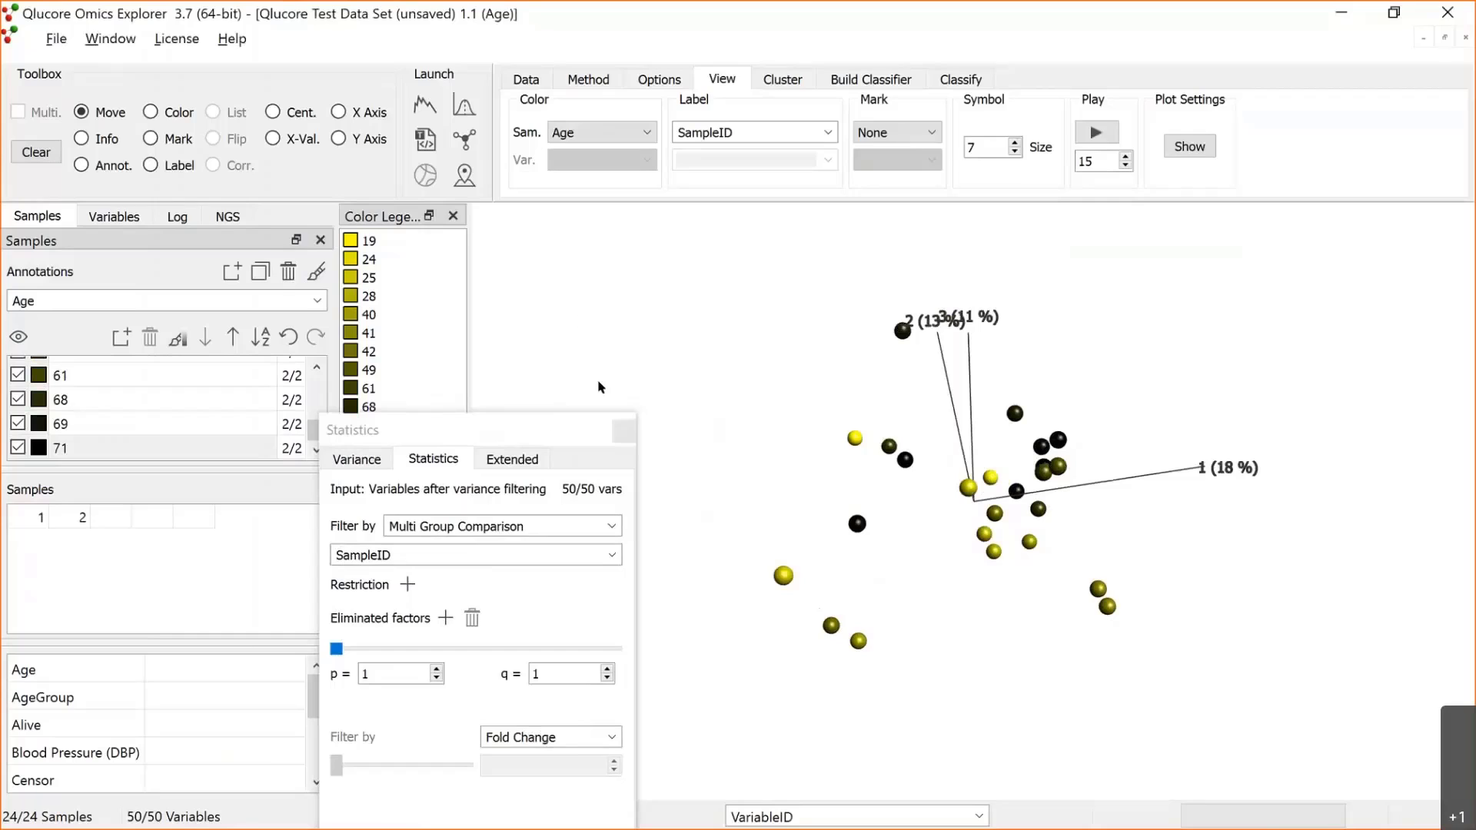
pyautogui.moveTo(591, 431); pyautogui.dragTo(617, 309)
pyautogui.click(635, 404)
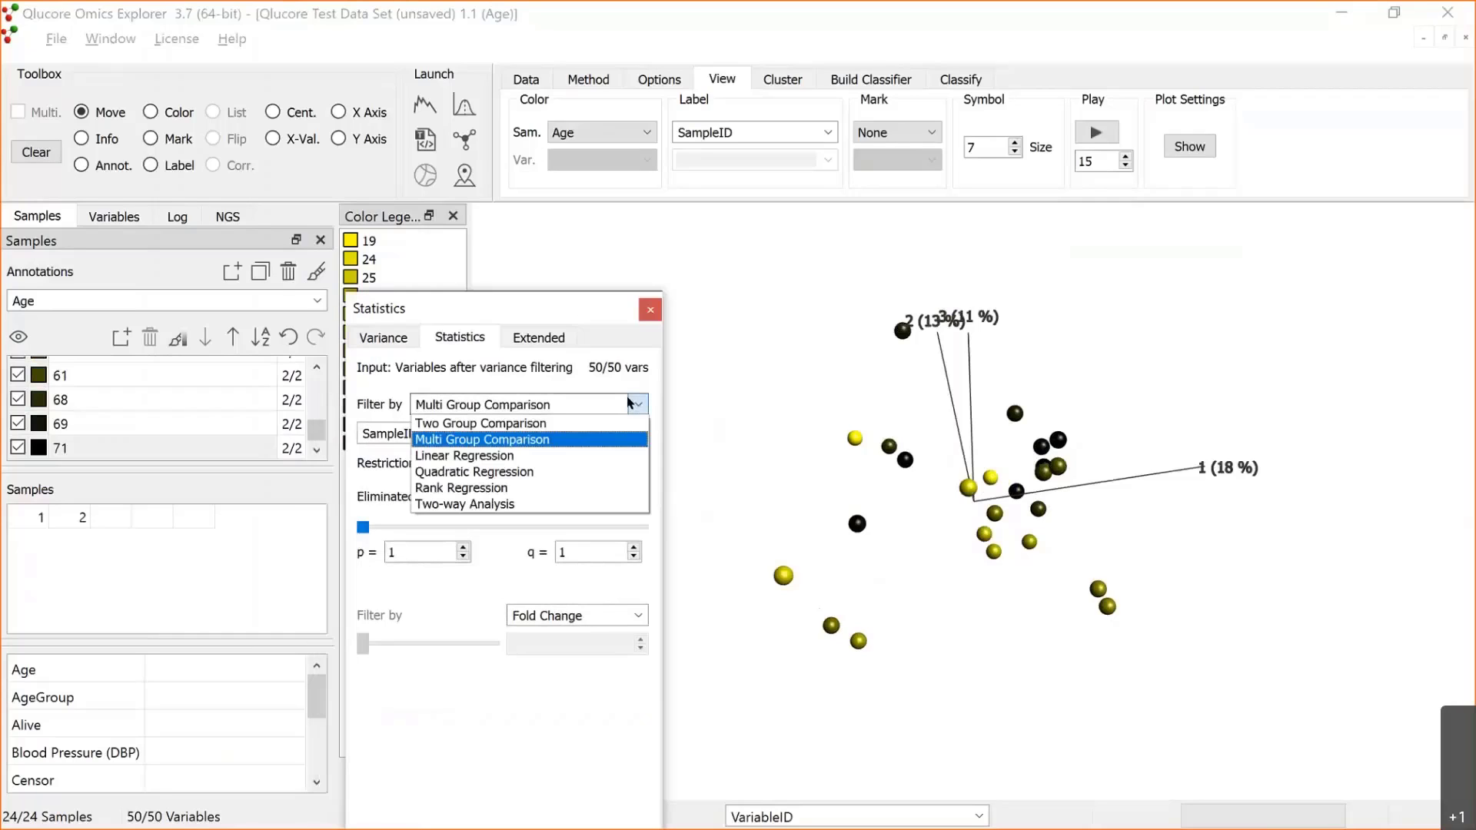
pyautogui.click(552, 457)
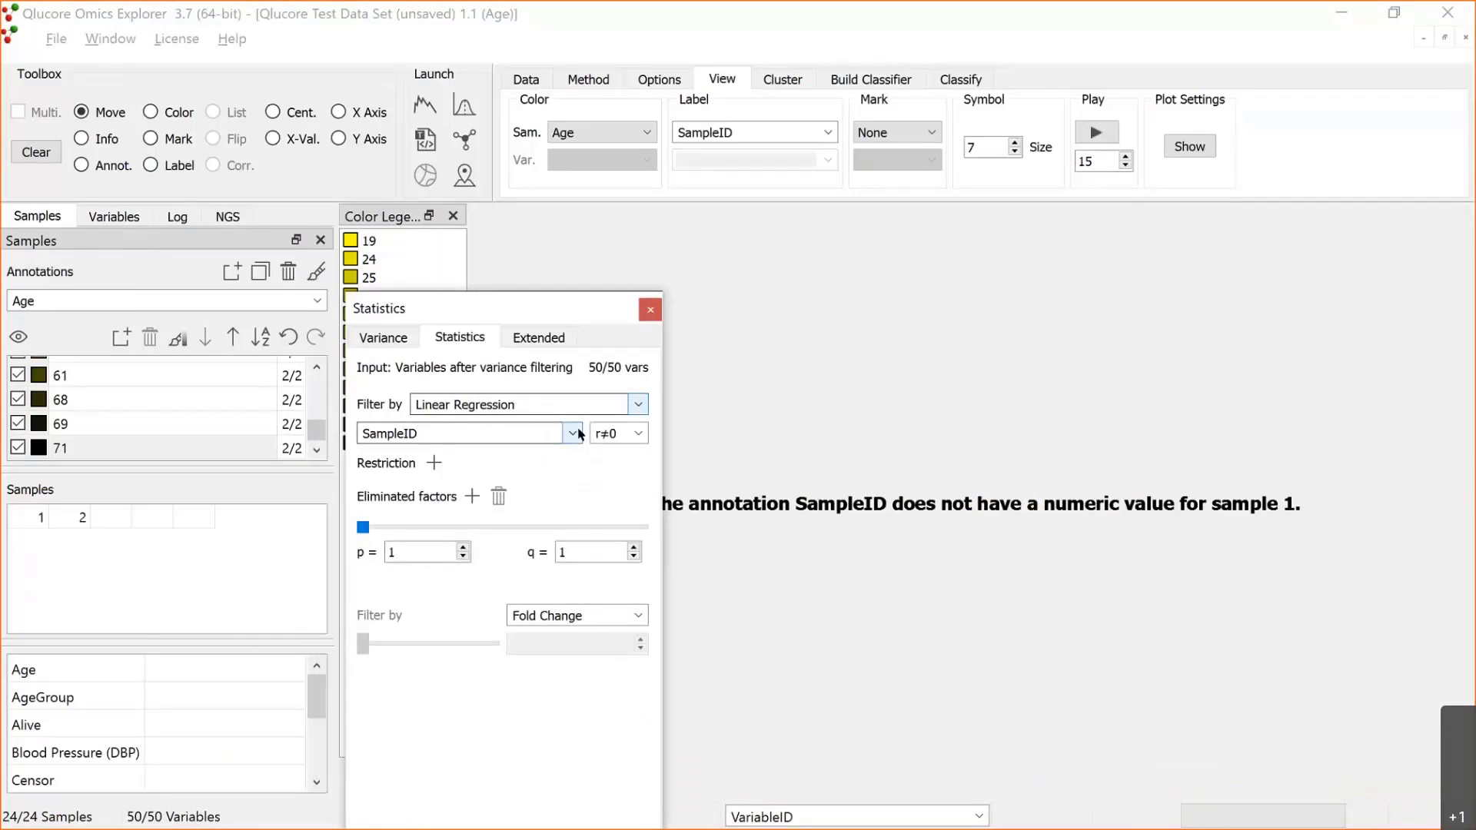
pyautogui.click(570, 432)
pyautogui.click(448, 454)
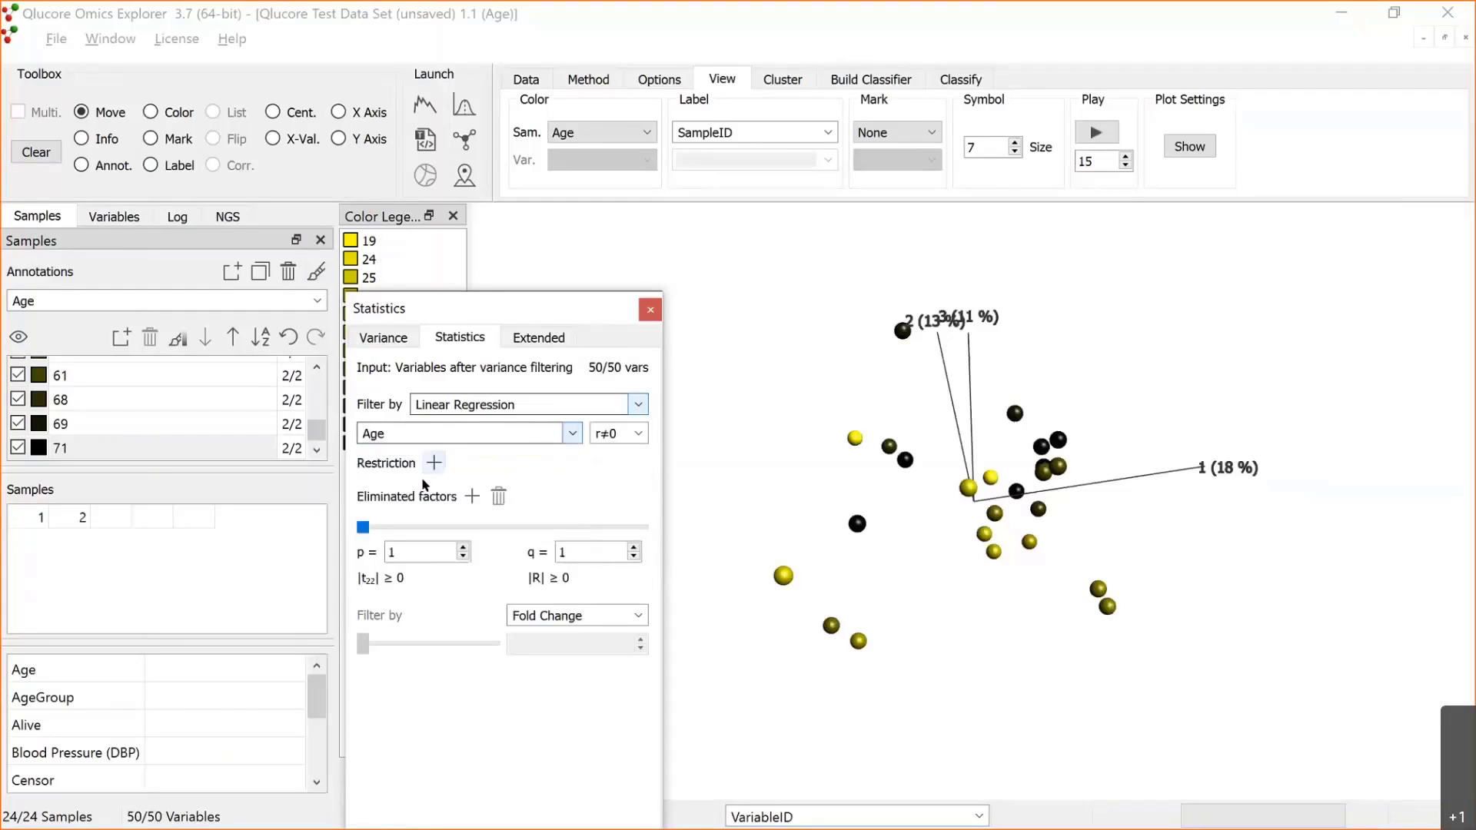
# Step: Tighten the linear regression filter to p = 0.0069, giving q = 0.049489, and rotate the PCA plot of the remaining variables
pyautogui.moveTo(363, 528); pyautogui.dragTo(406, 513)
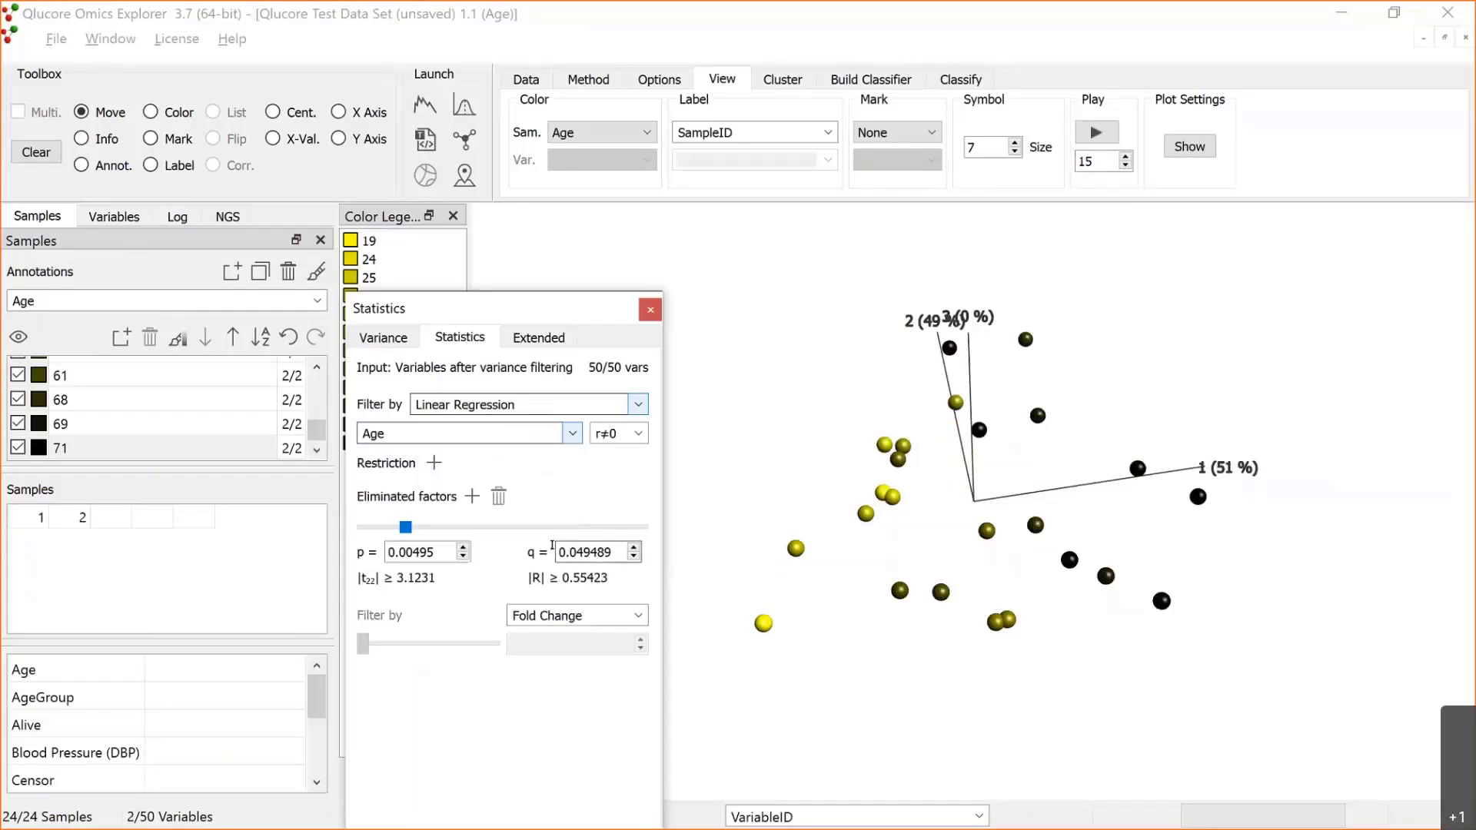
pyautogui.moveTo(409, 523); pyautogui.dragTo(404, 527)
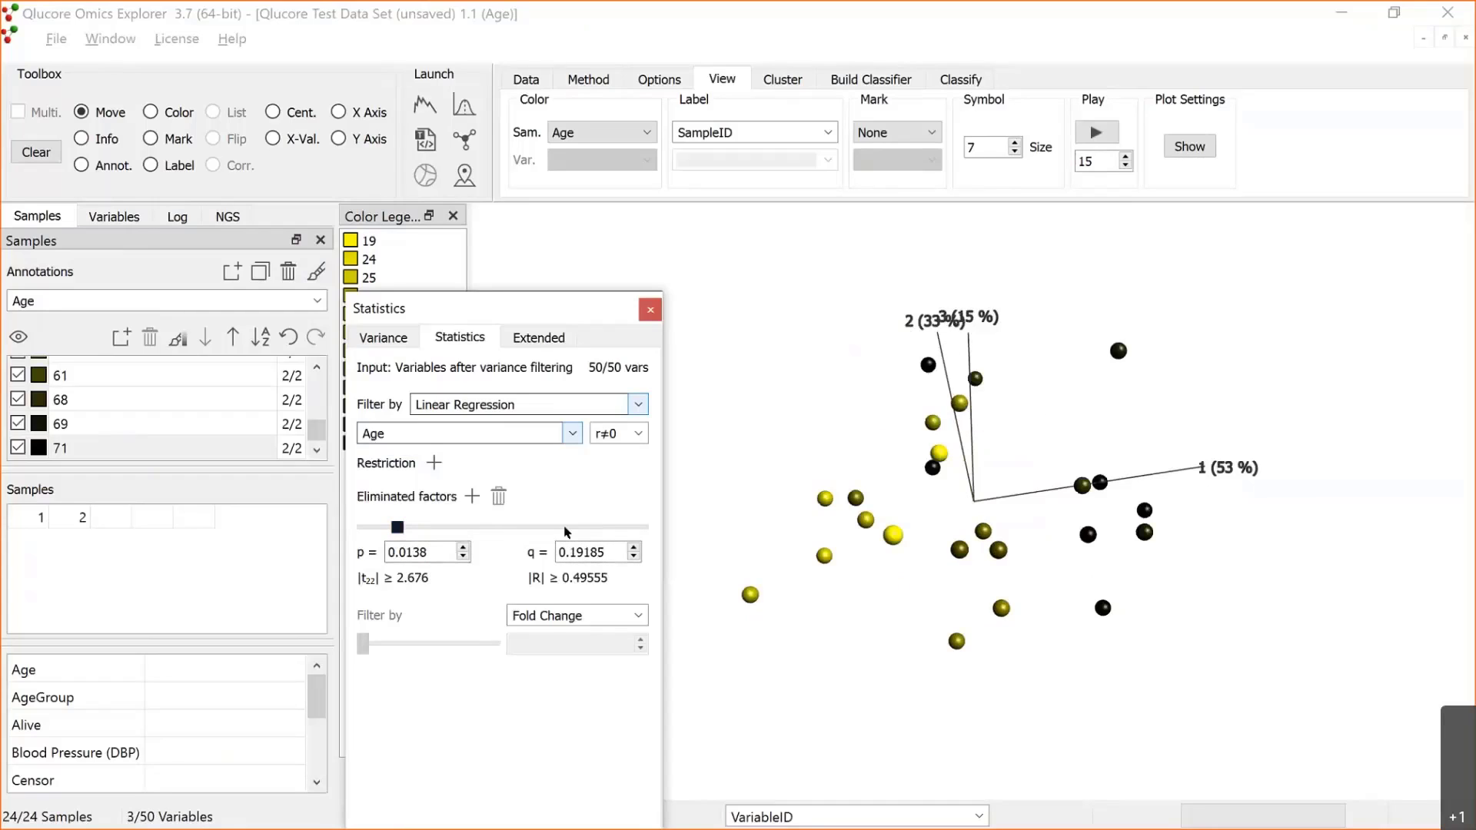
pyautogui.moveTo(403, 527); pyautogui.dragTo(408, 527)
pyautogui.moveTo(1006, 508)
pyautogui.mouseDown()
pyautogui.moveTo(913, 528)
pyautogui.moveTo(1044, 461)
pyautogui.moveTo(1024, 513)
pyautogui.mouseUp()
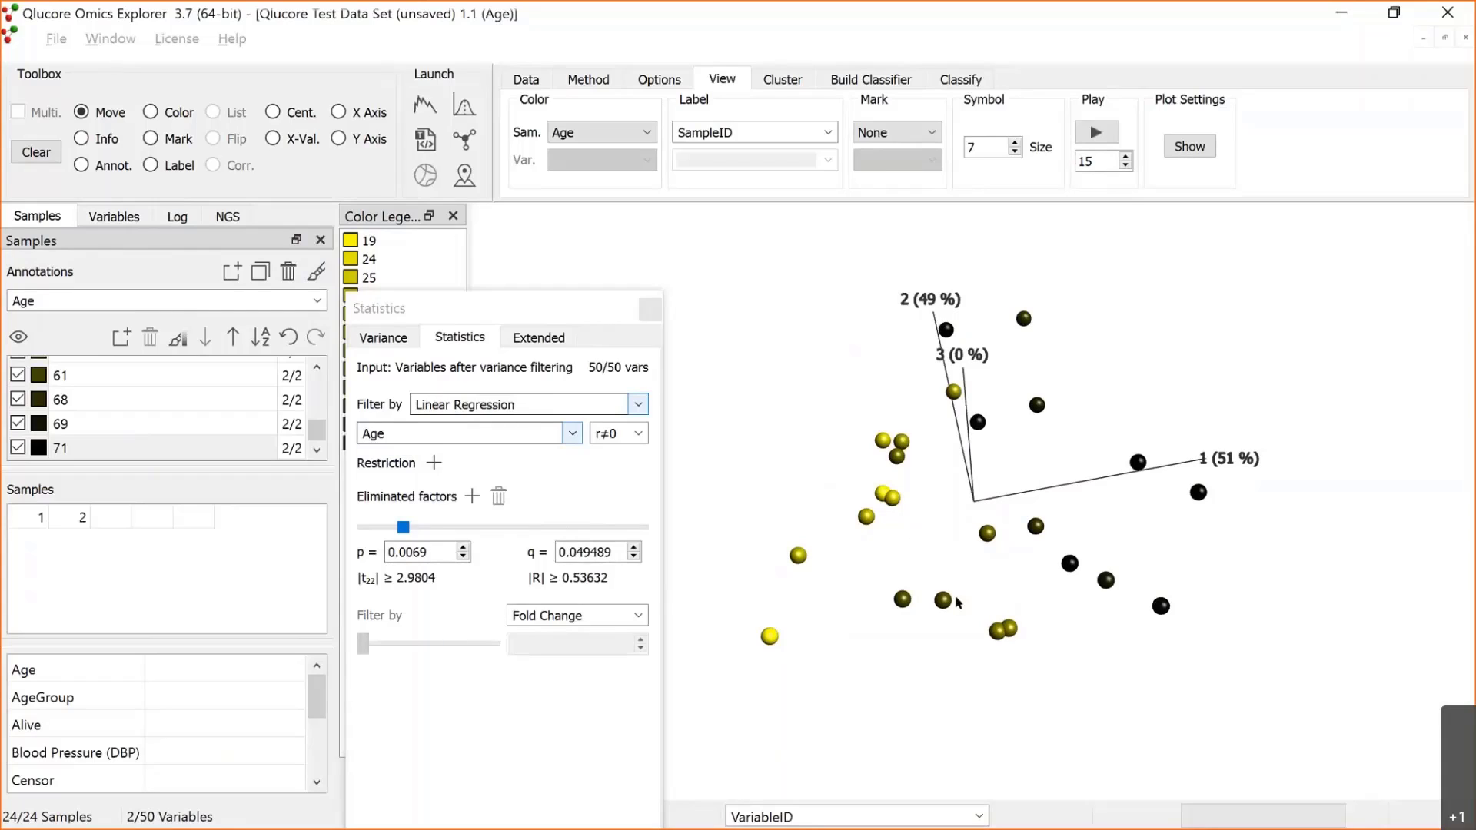
pyautogui.click(824, 571)
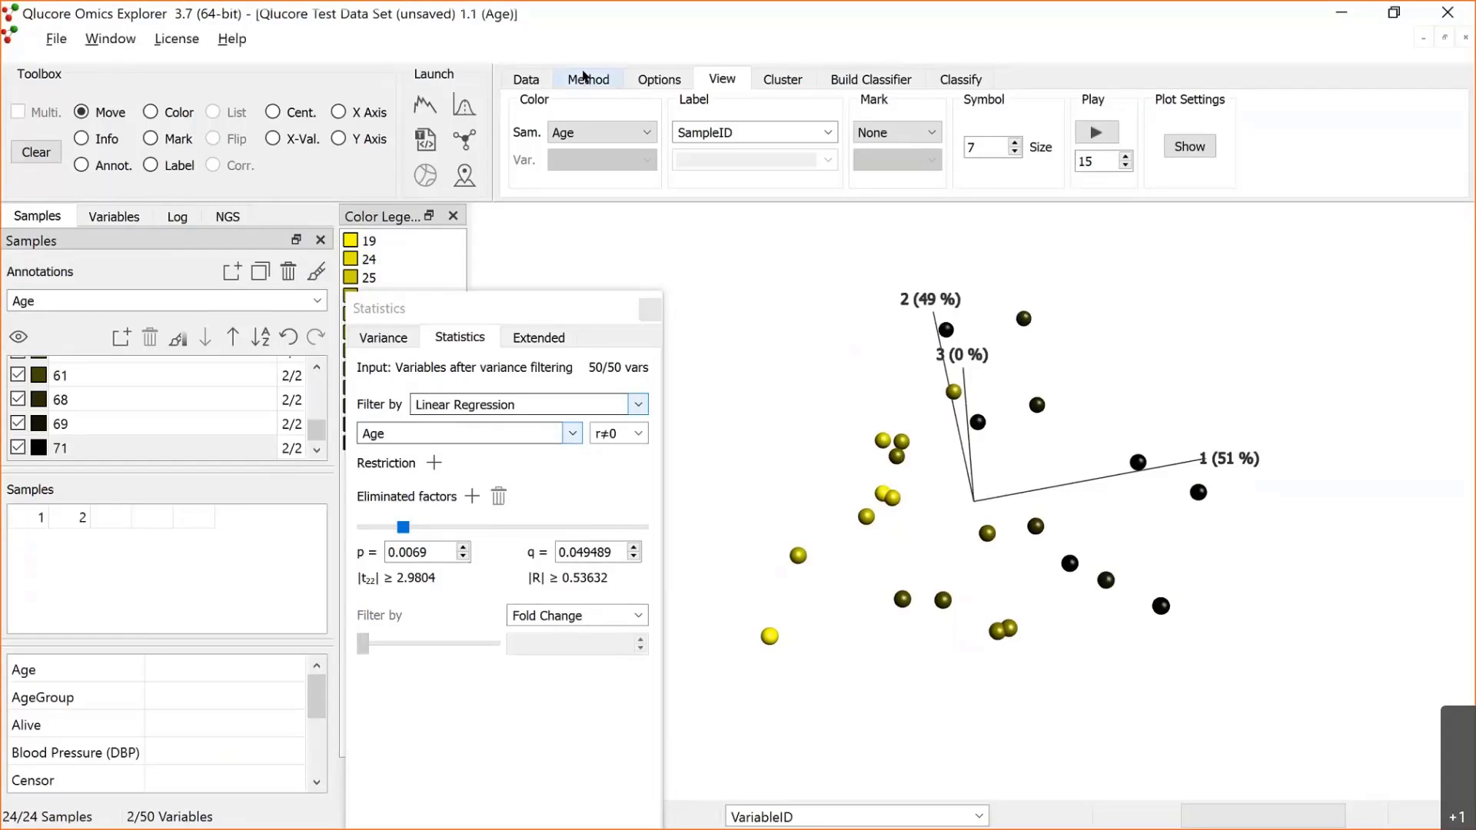
# Step: Change the plot from PCA to a Scatter Sample plot
pyautogui.click(587, 79)
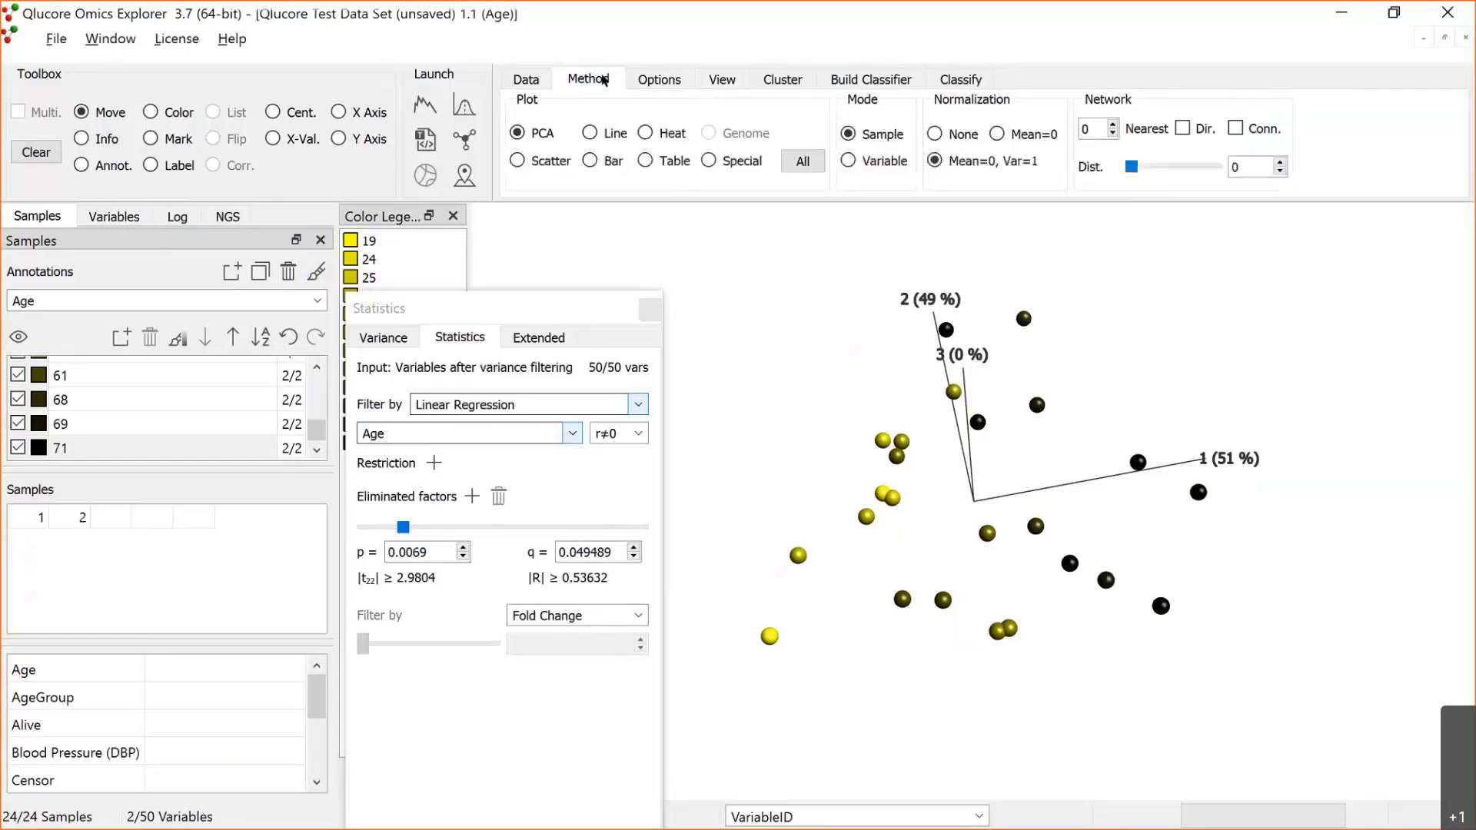
pyautogui.click(819, 162)
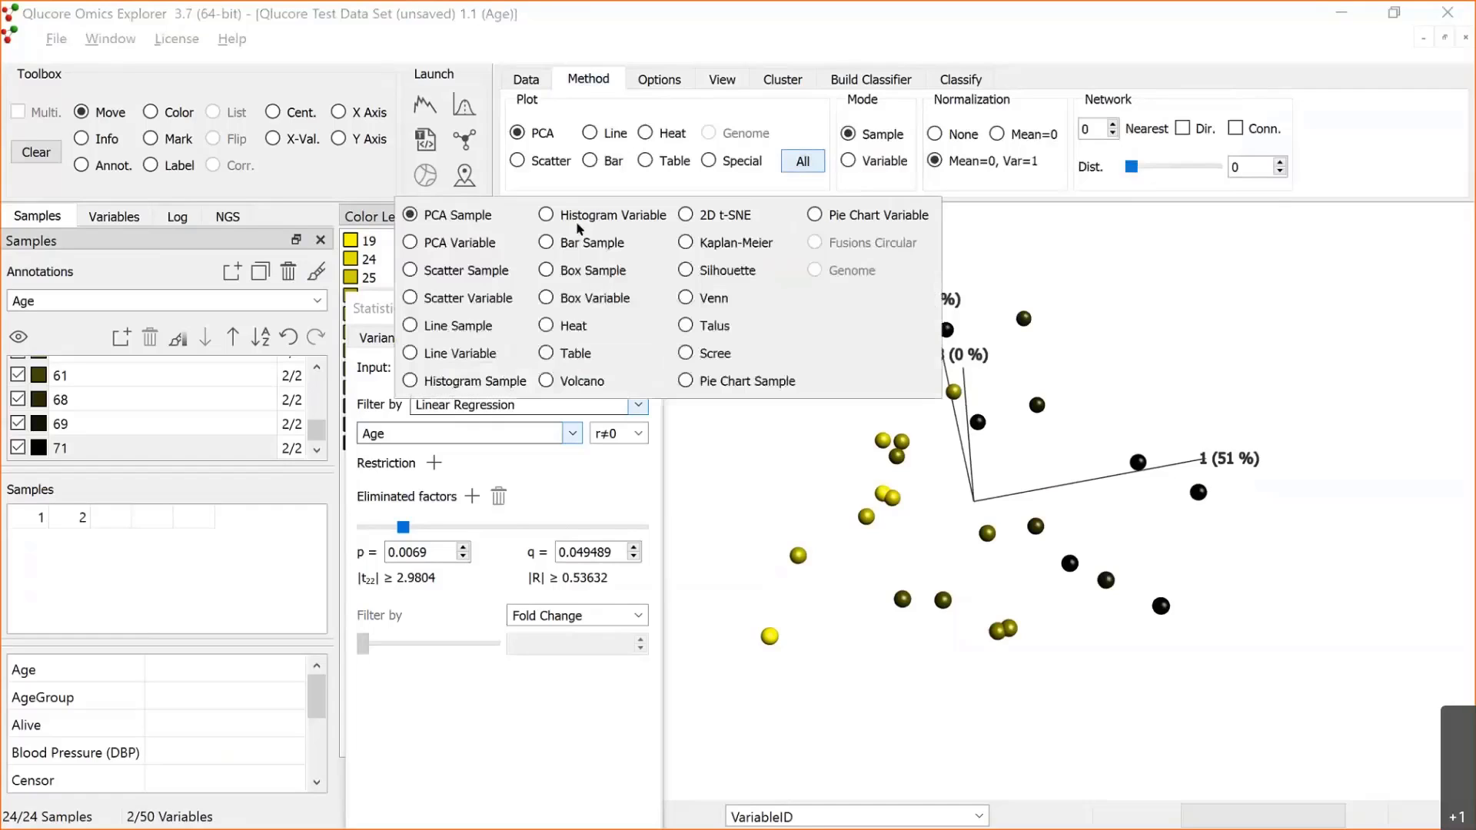
pyautogui.click(412, 270)
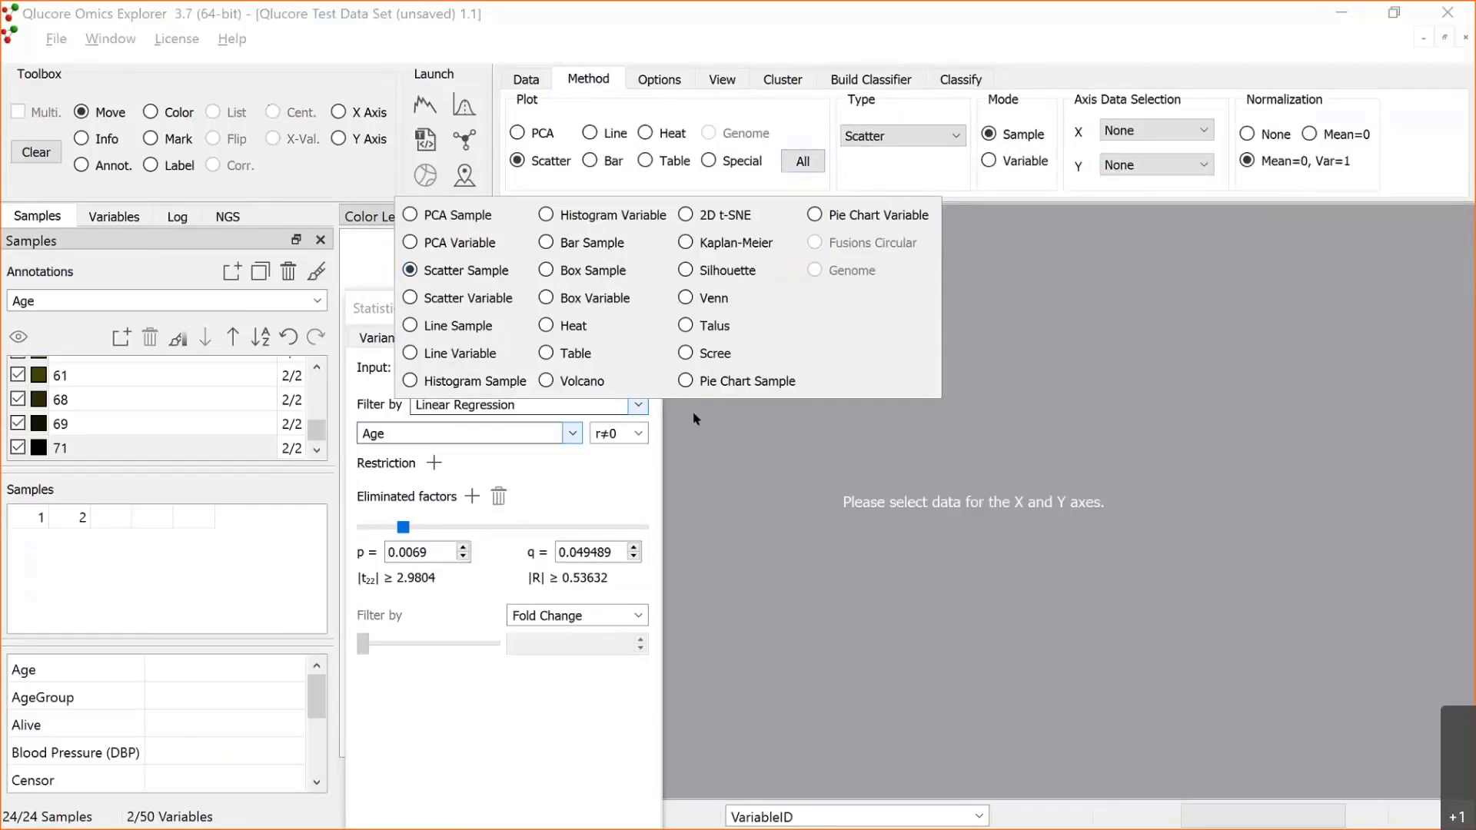
pyautogui.click(1058, 284)
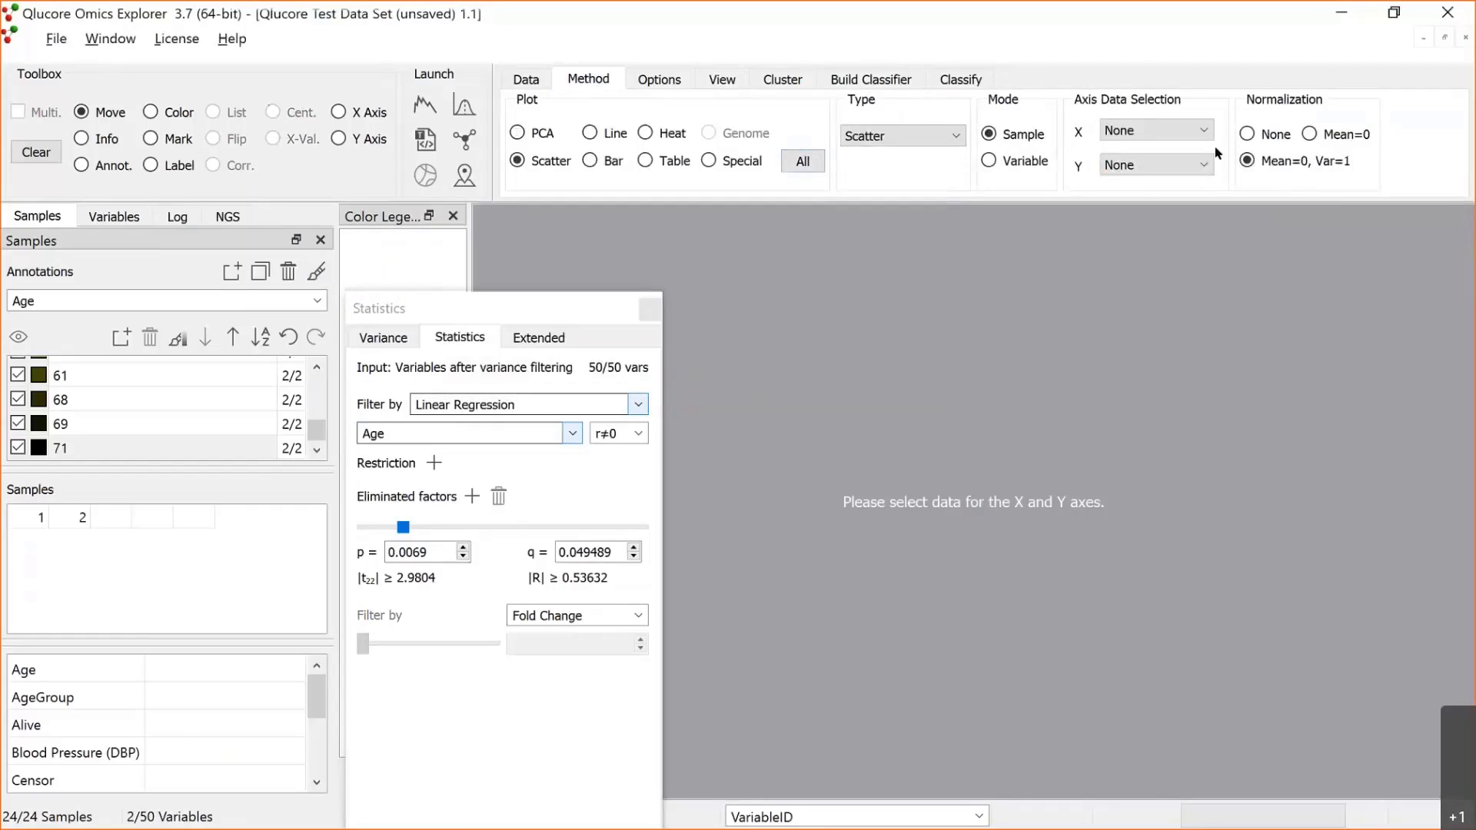
# Step: Set the scatter plot's X axis data to the Age sample annotation with a numerical scale
pyautogui.click(1201, 131)
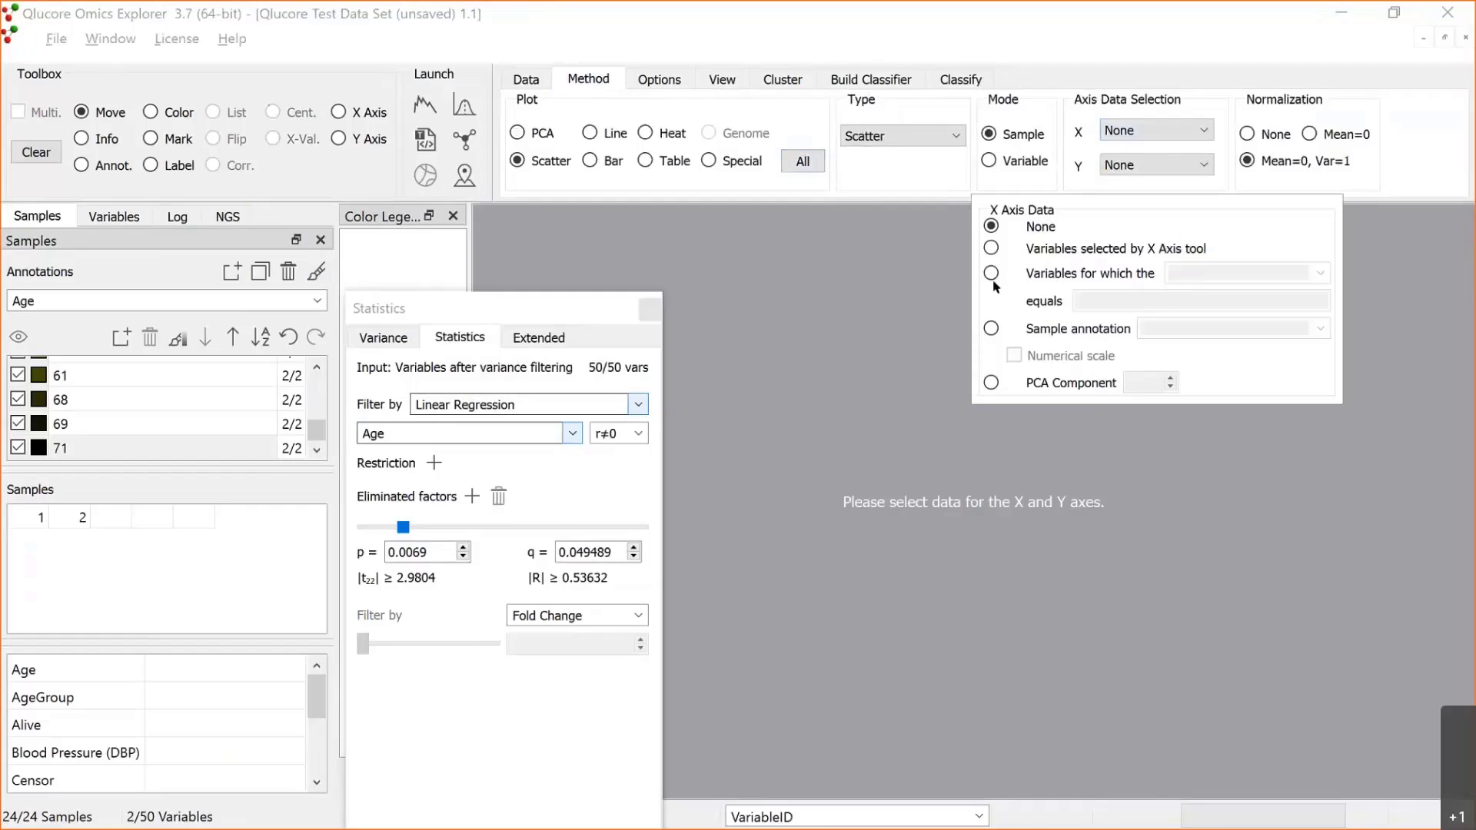
pyautogui.click(991, 329)
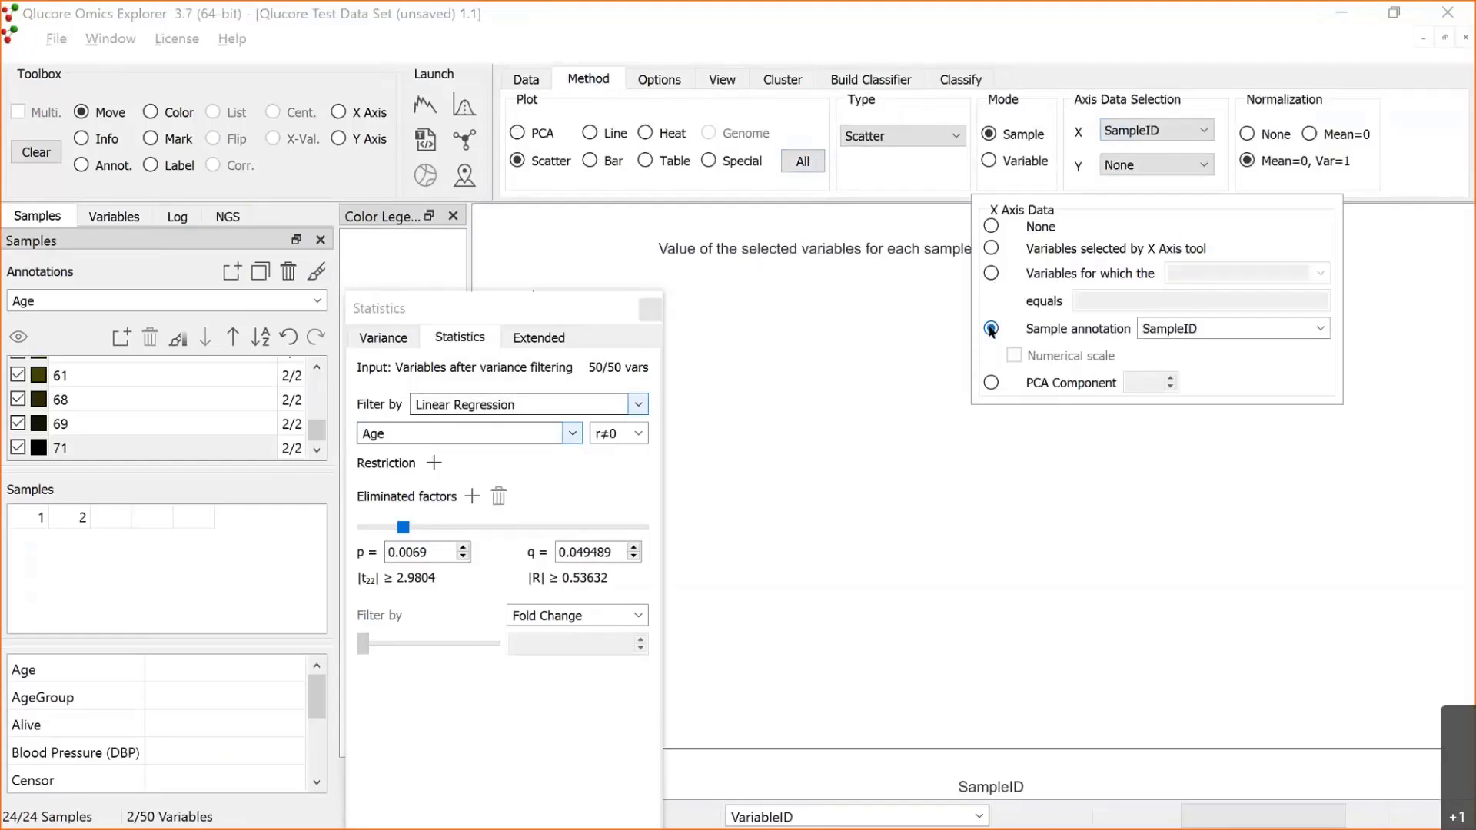
pyautogui.click(1319, 328)
pyautogui.click(1222, 348)
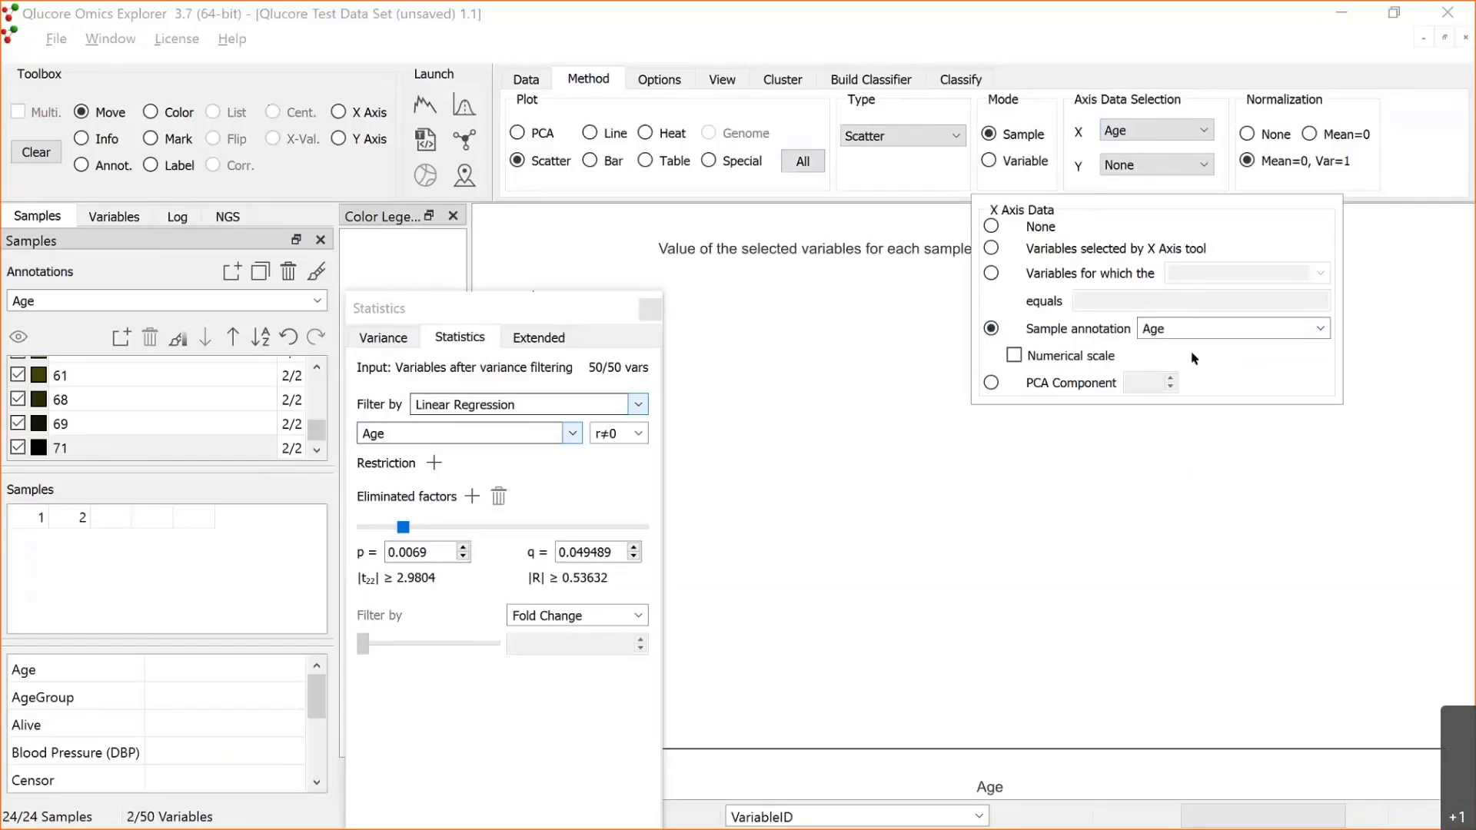
pyautogui.click(1014, 355)
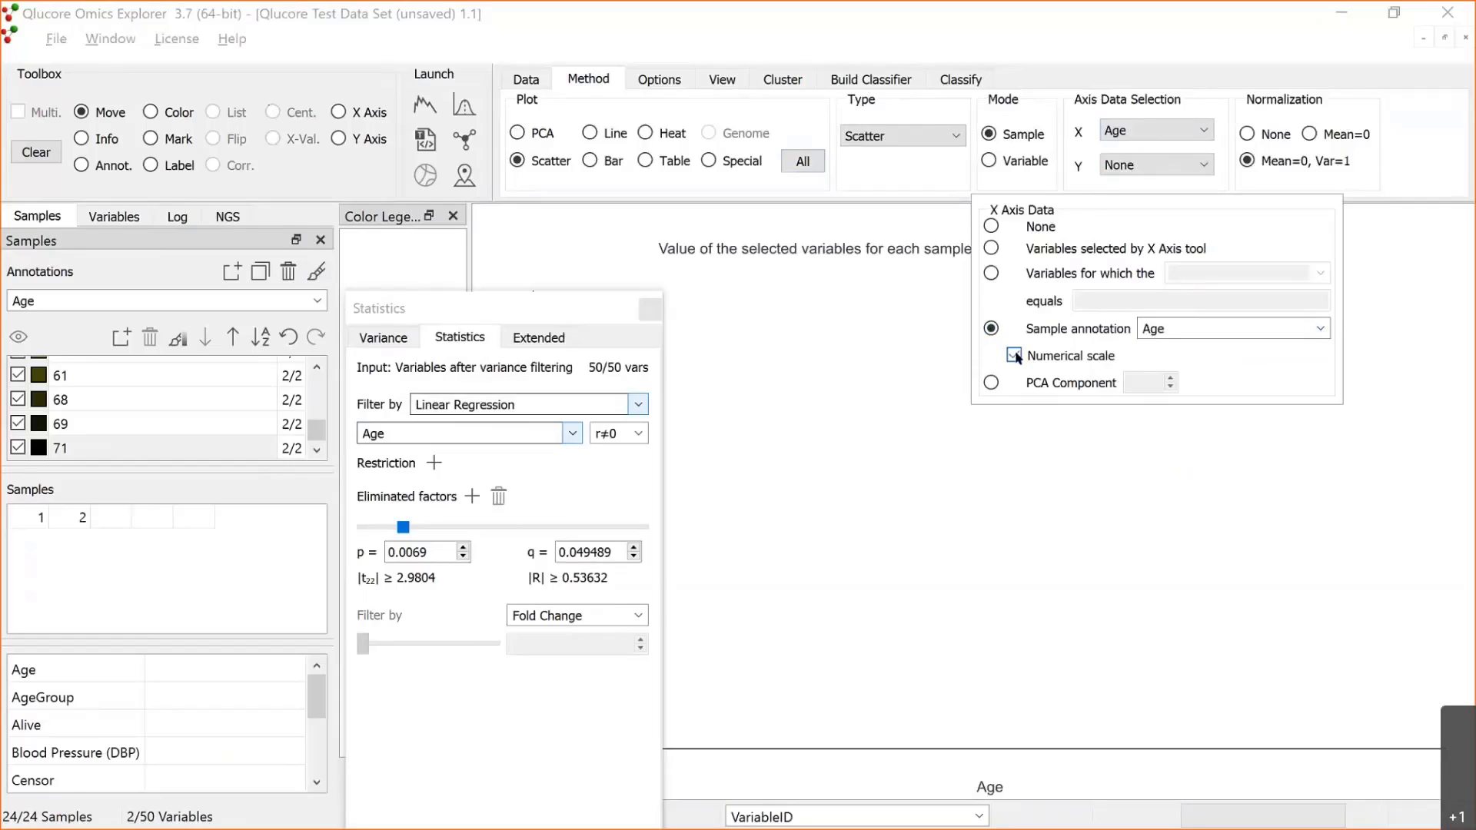
pyautogui.click(1024, 423)
# Step: Set the Y axis data to variables selected by the Y Axis tool and assign the Qlucore Test Data Set variable list to it
pyautogui.click(1203, 165)
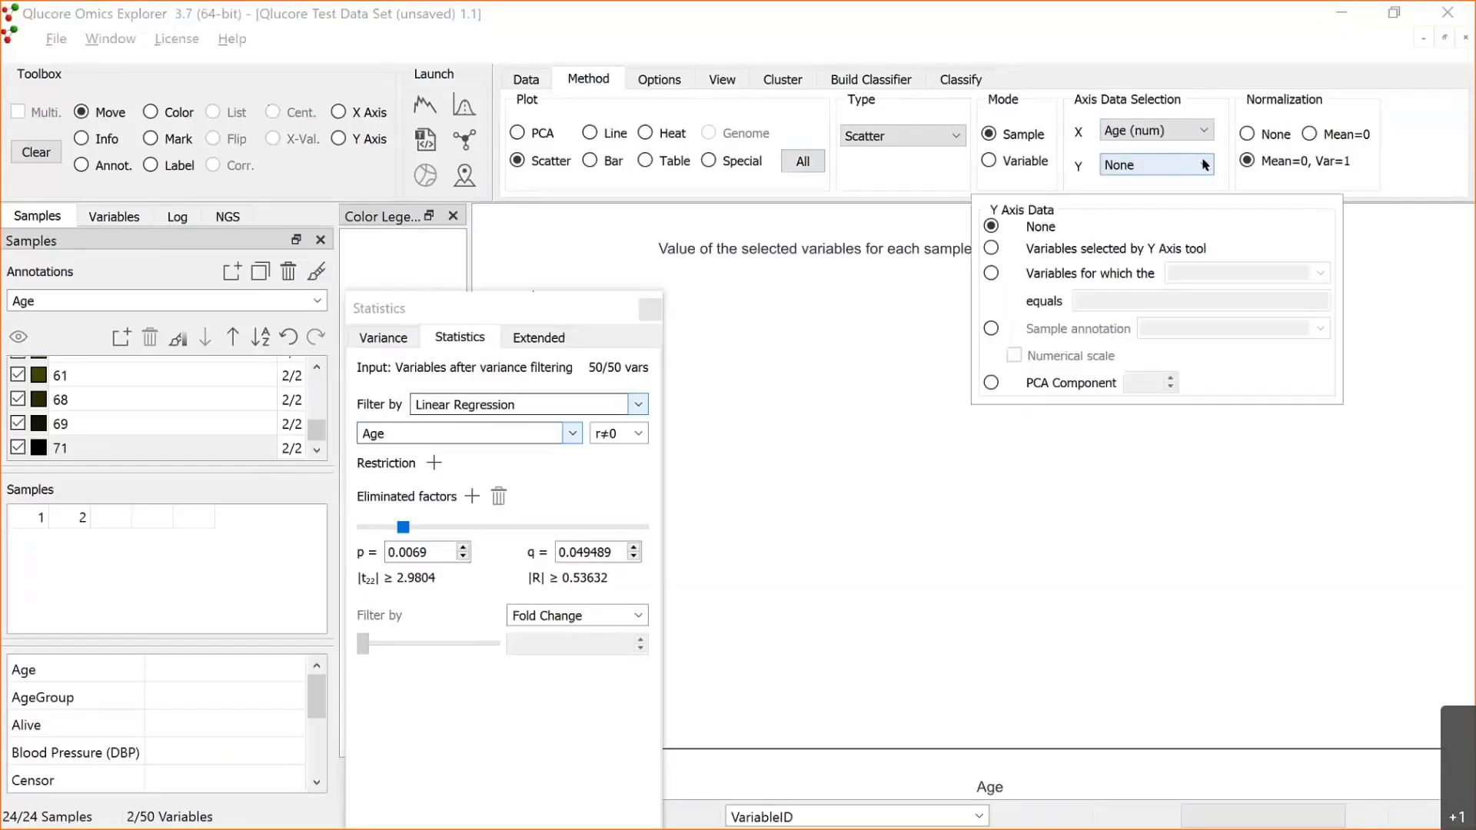
pyautogui.click(992, 247)
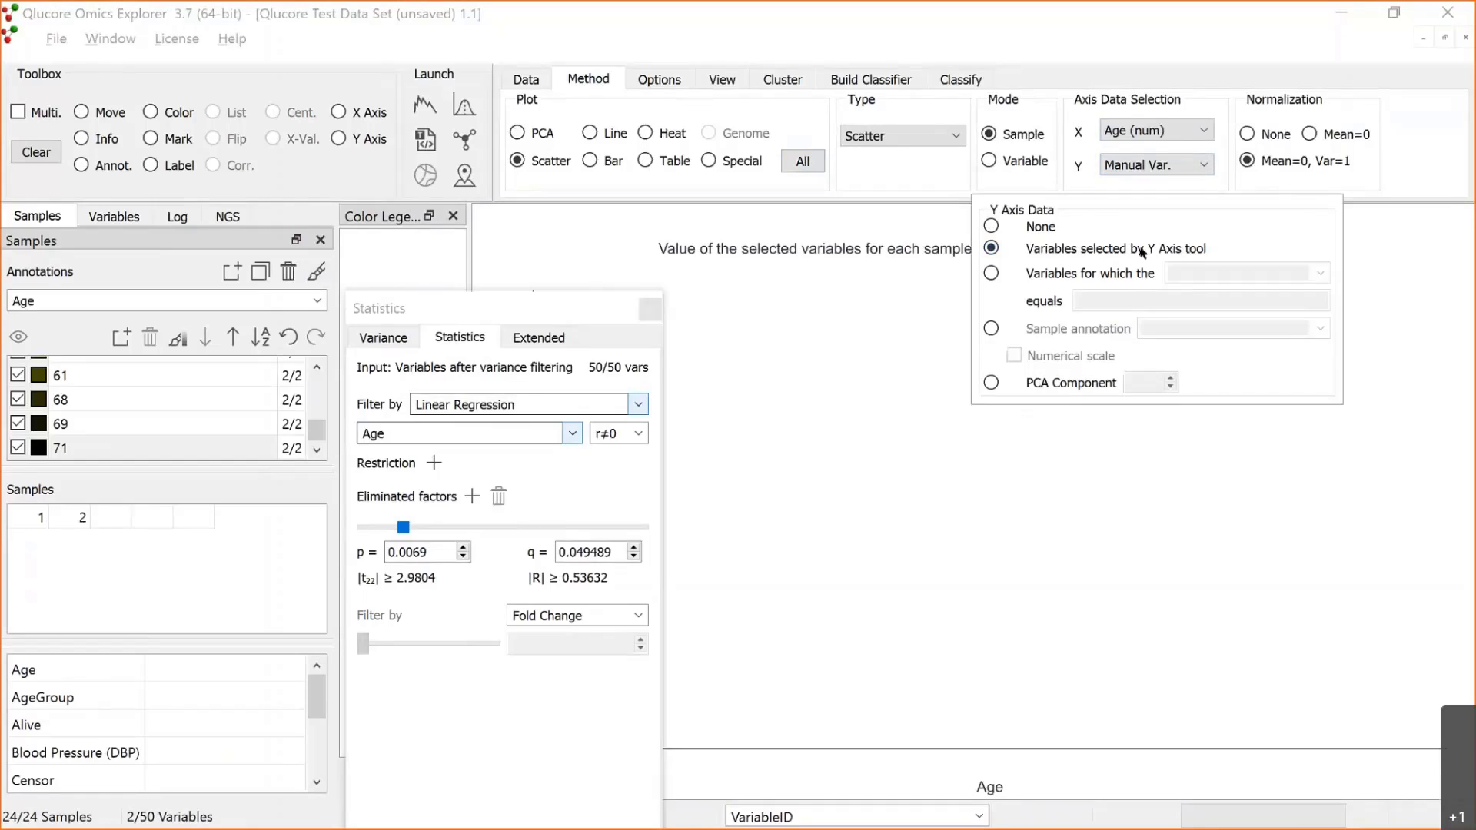
pyautogui.click(1046, 256)
pyautogui.click(103, 216)
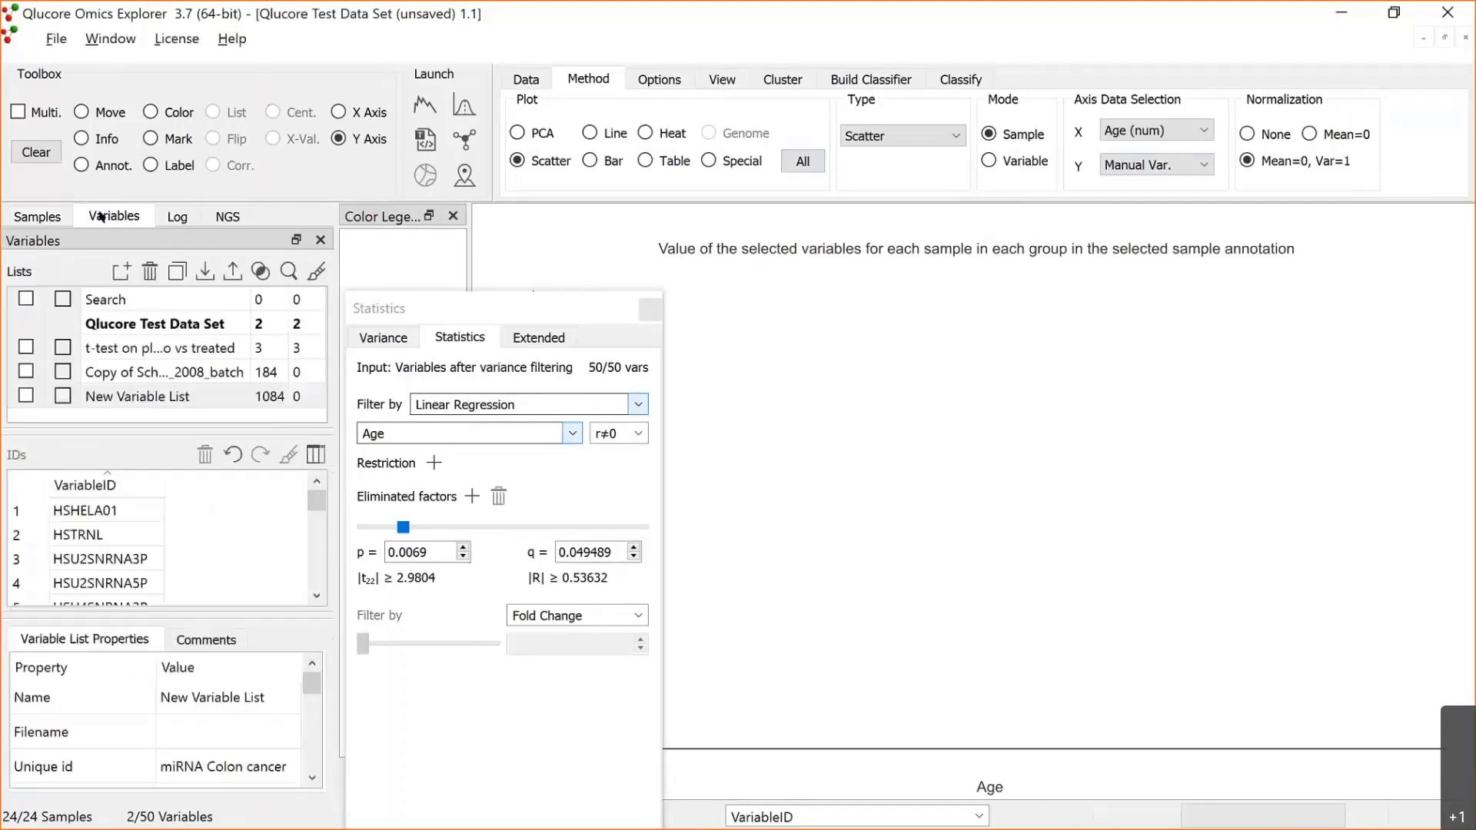
pyautogui.click(140, 327)
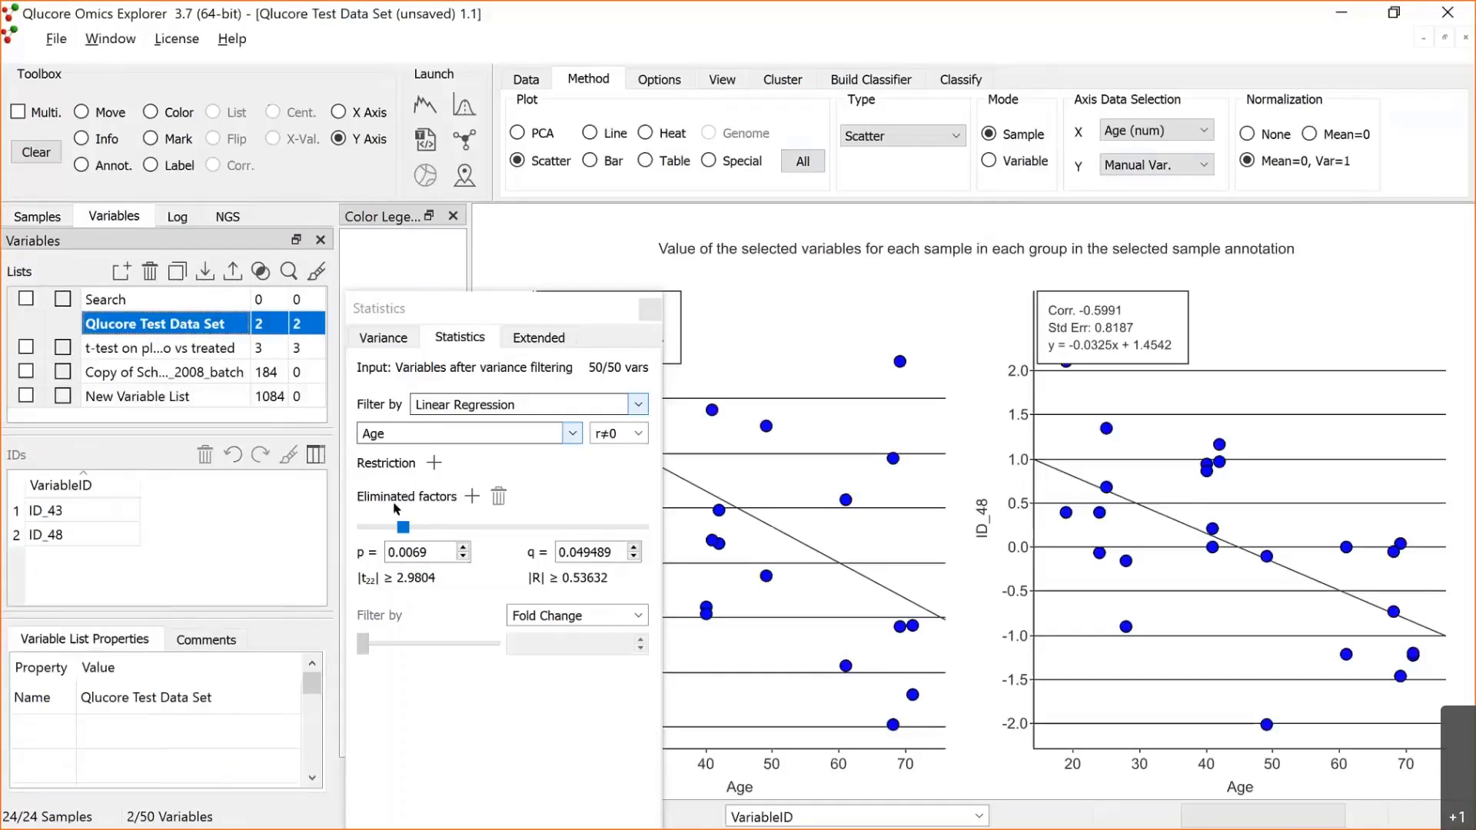
# Step: Move the Statistics dialog clear of the scatter plots and plot only variable ID_43 against Age
pyautogui.moveTo(542, 306); pyautogui.dragTo(394, 505)
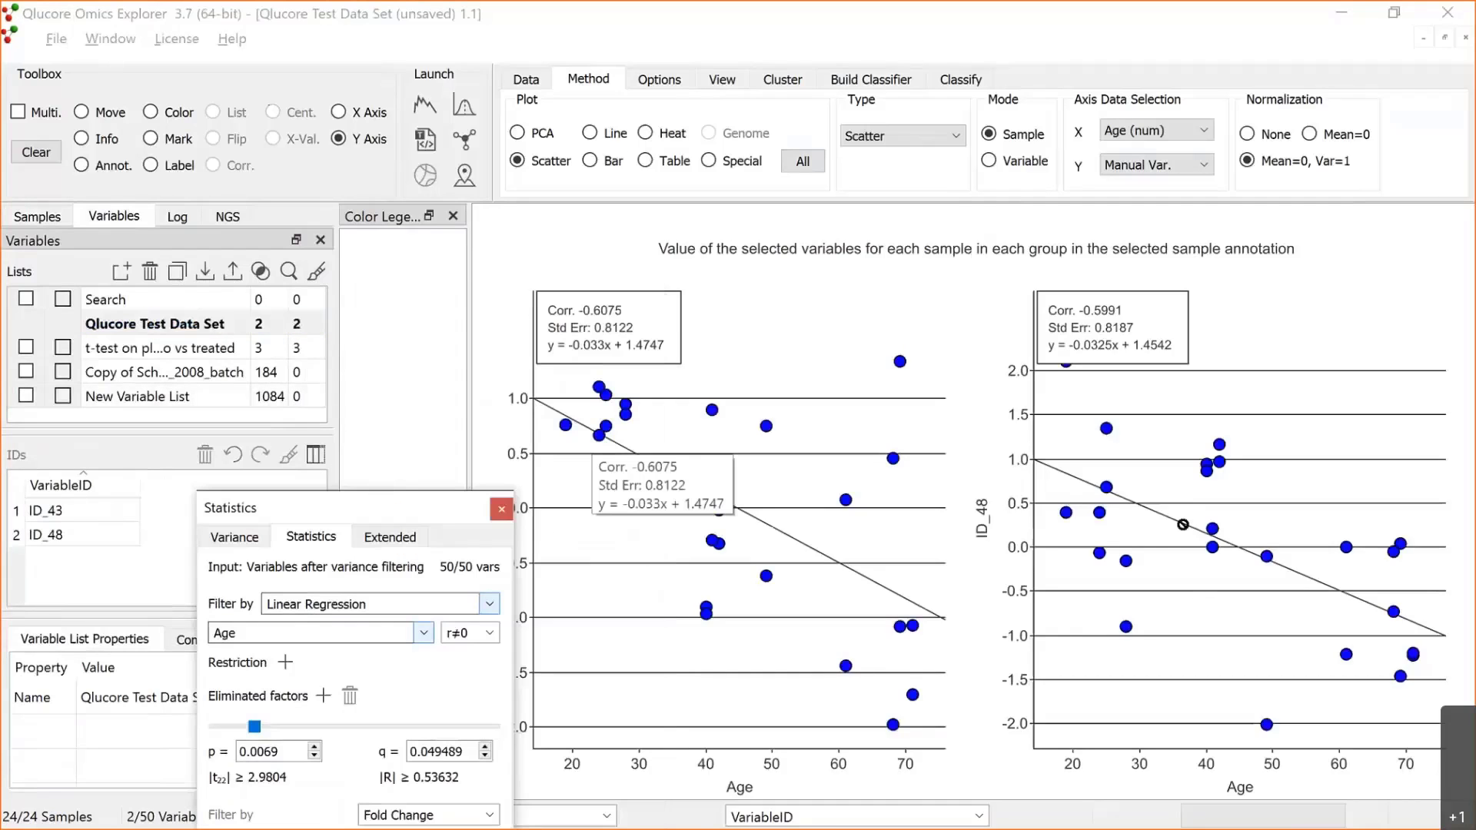
pyautogui.click(61, 511)
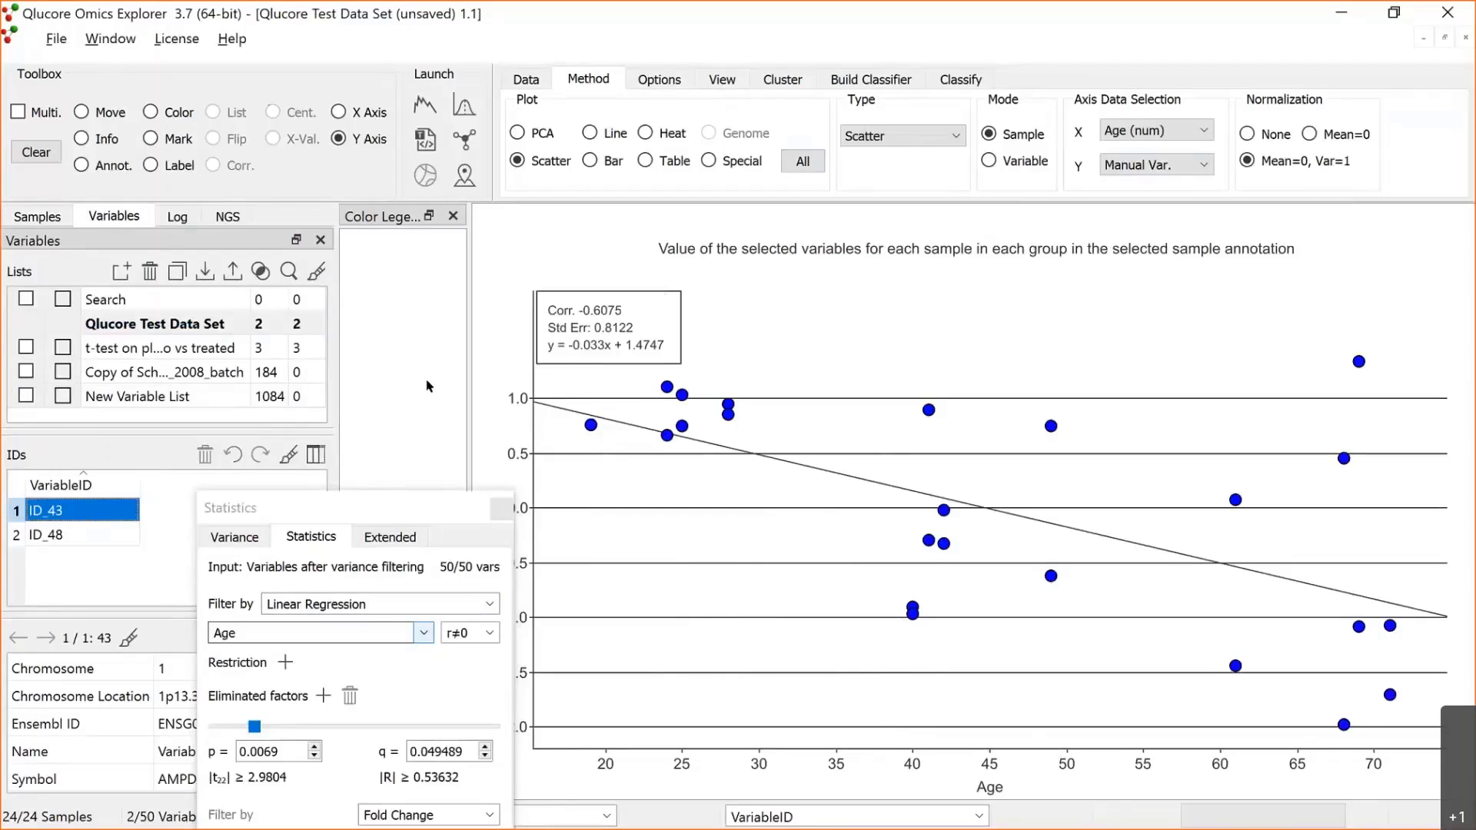
# Step: Color the scatter plot samples by the Treatment annotation and reposition the Statistics dialog
pyautogui.click(46, 217)
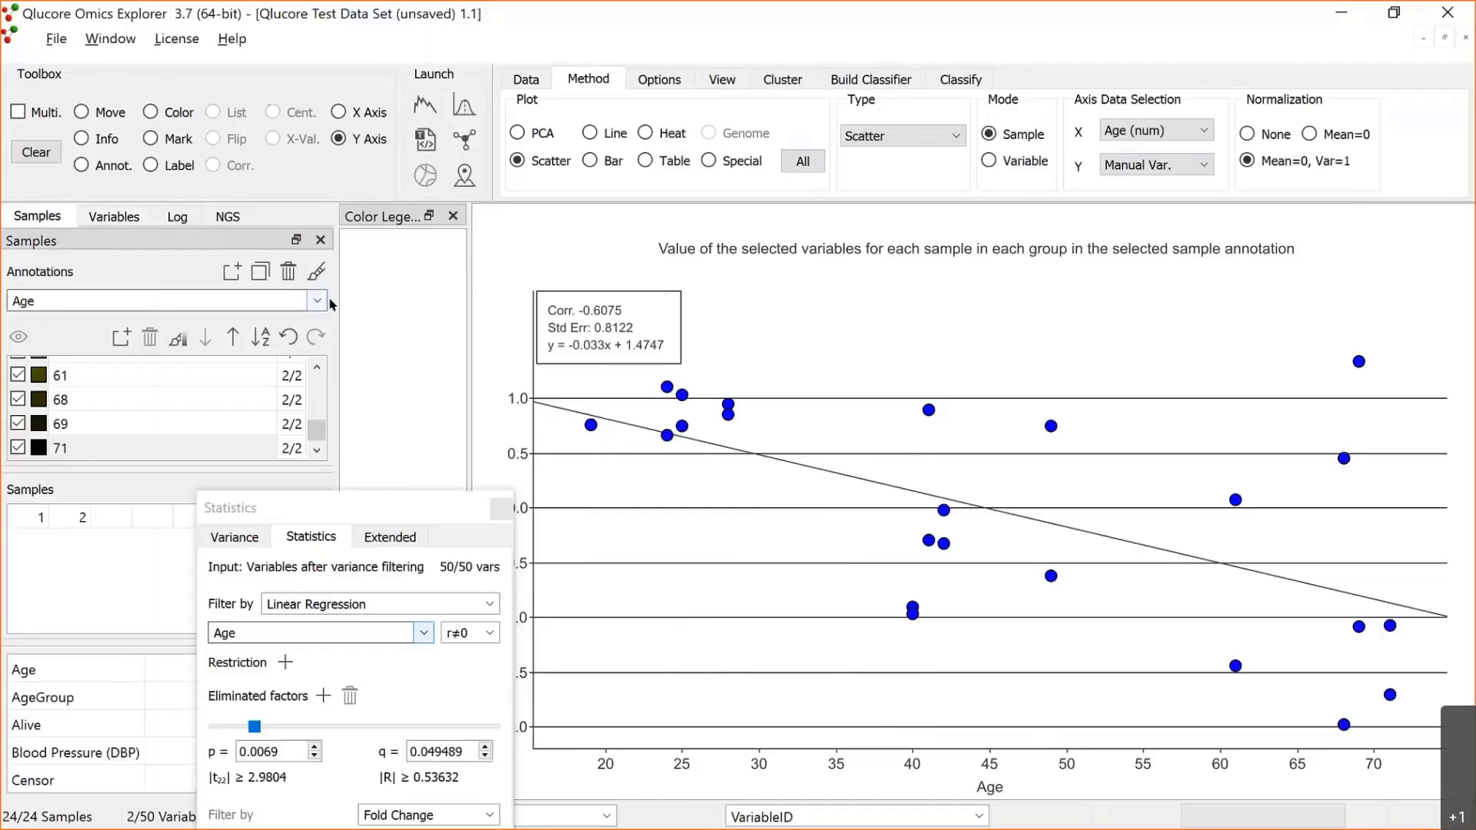
pyautogui.click(231, 300)
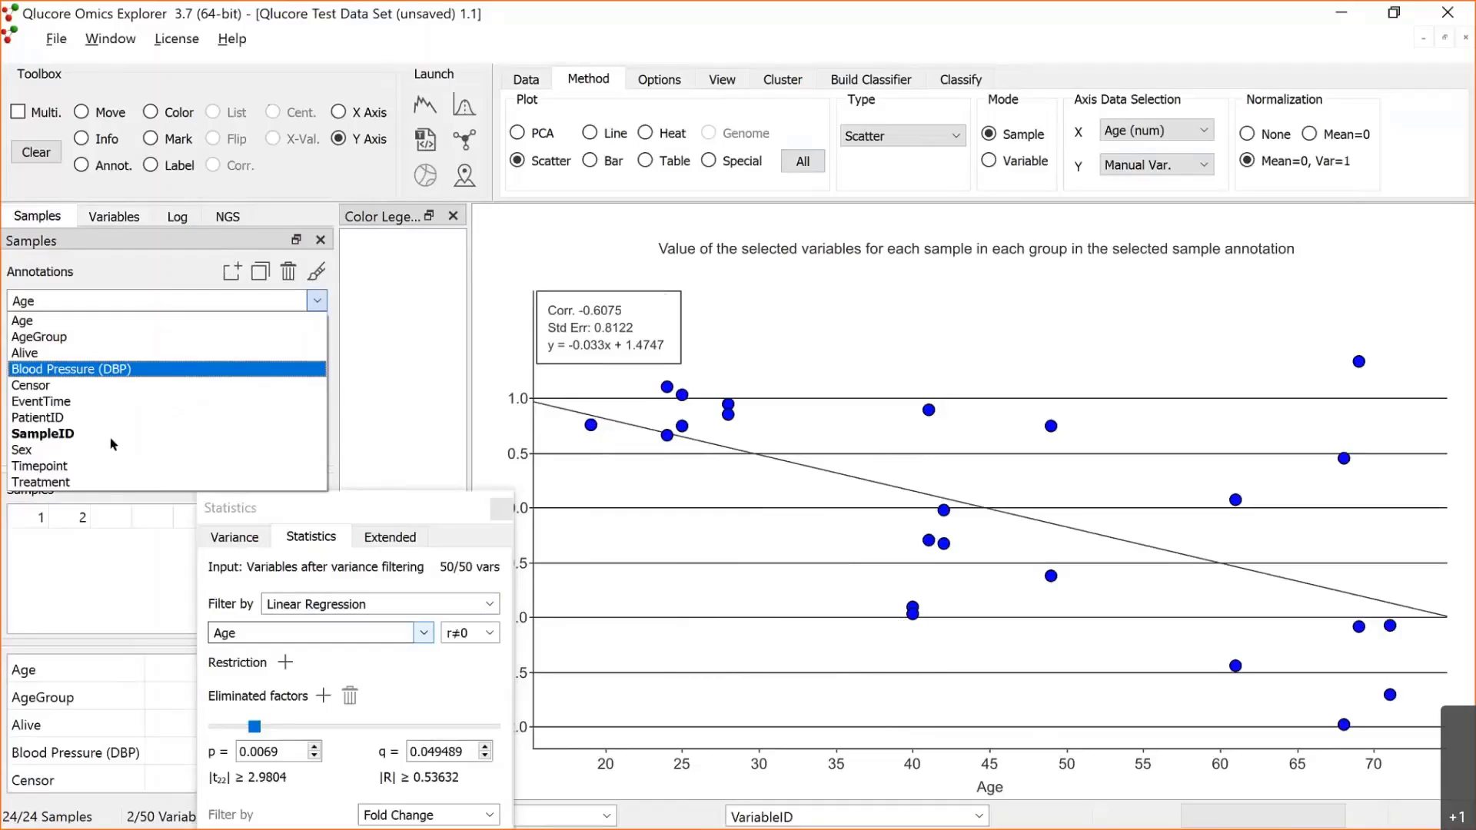
pyautogui.click(106, 483)
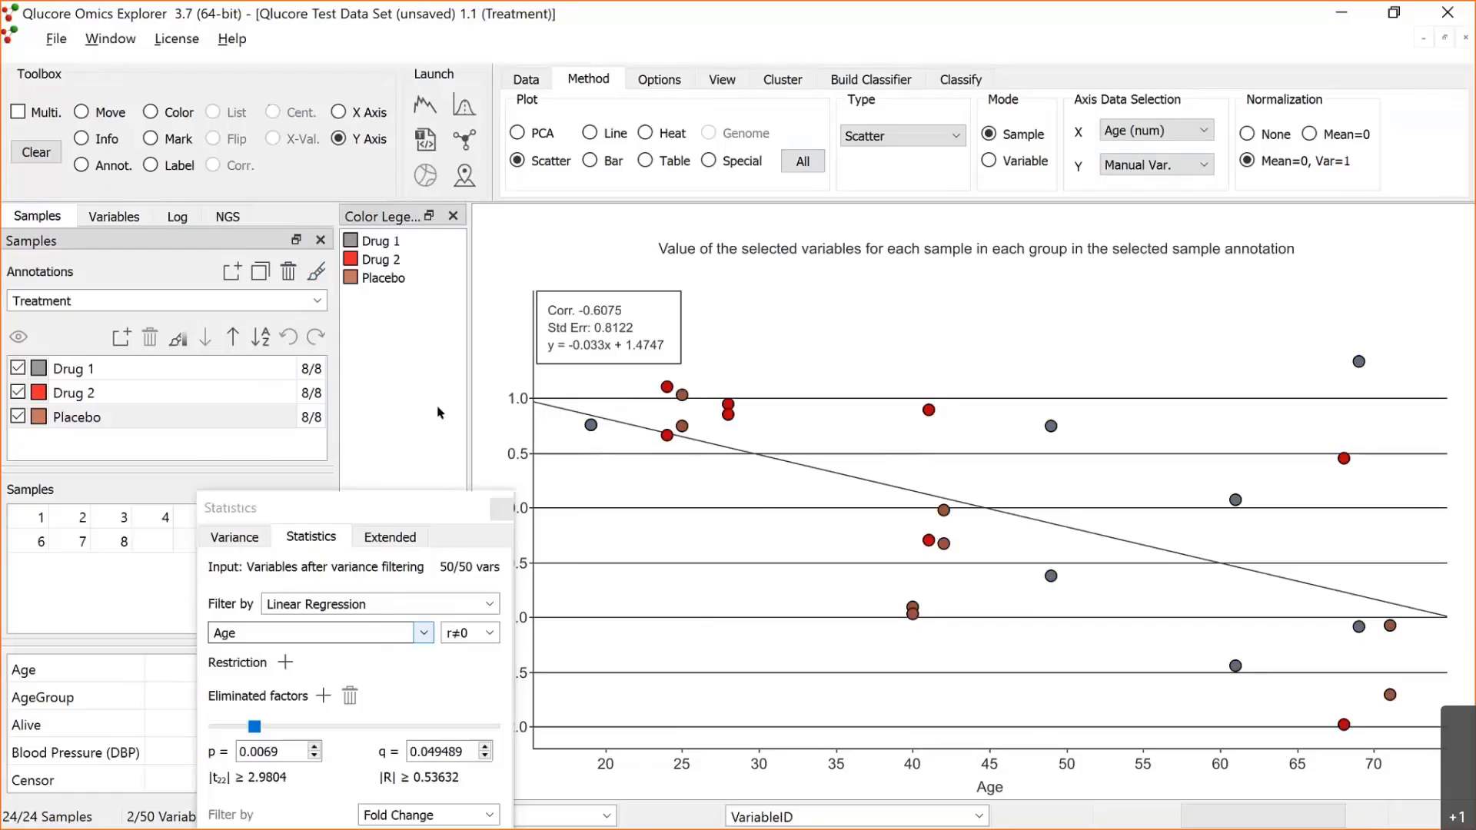
pyautogui.moveTo(446, 507); pyautogui.dragTo(435, 356)
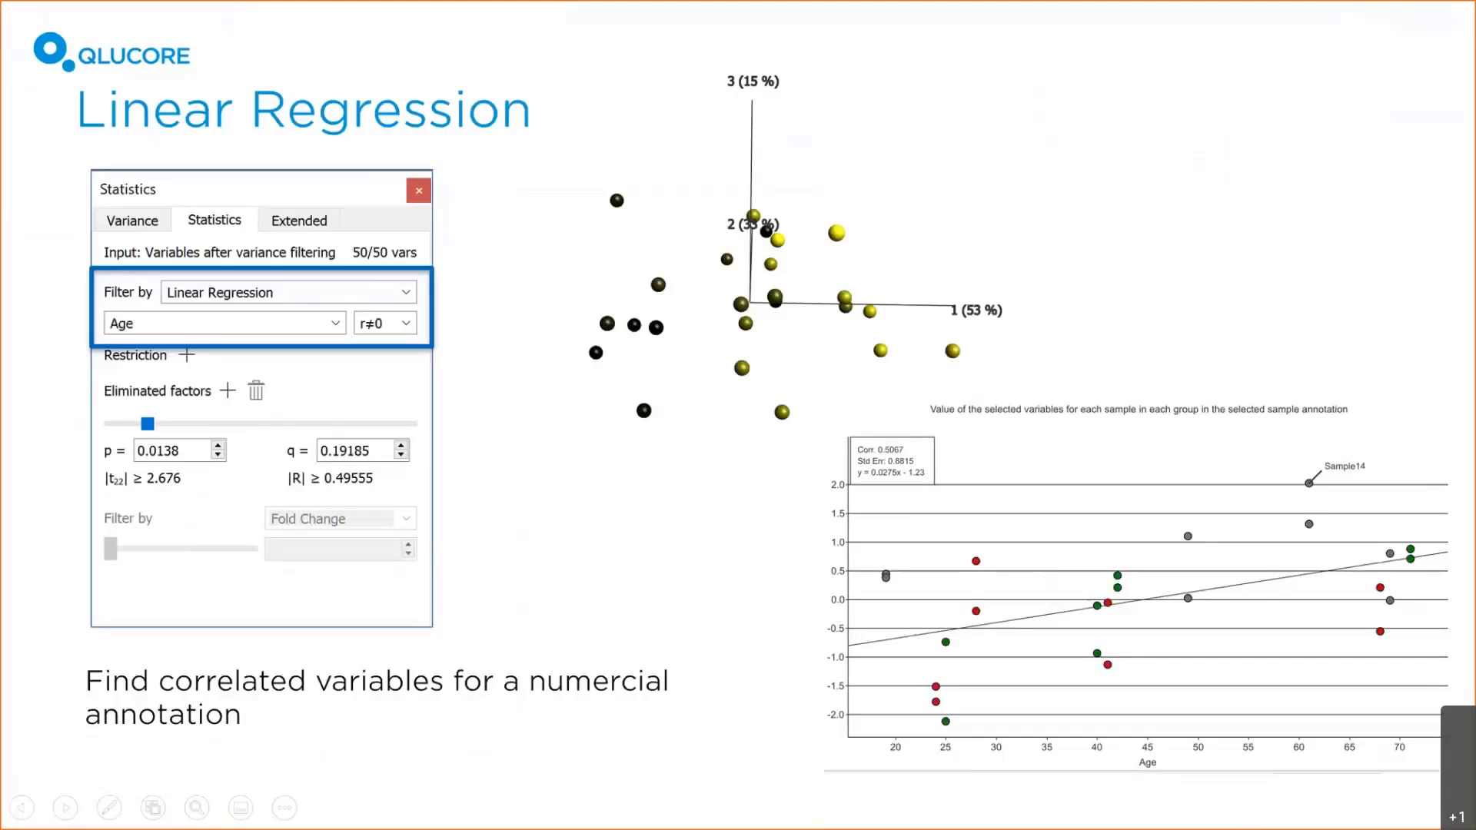
pyautogui.press('Right')
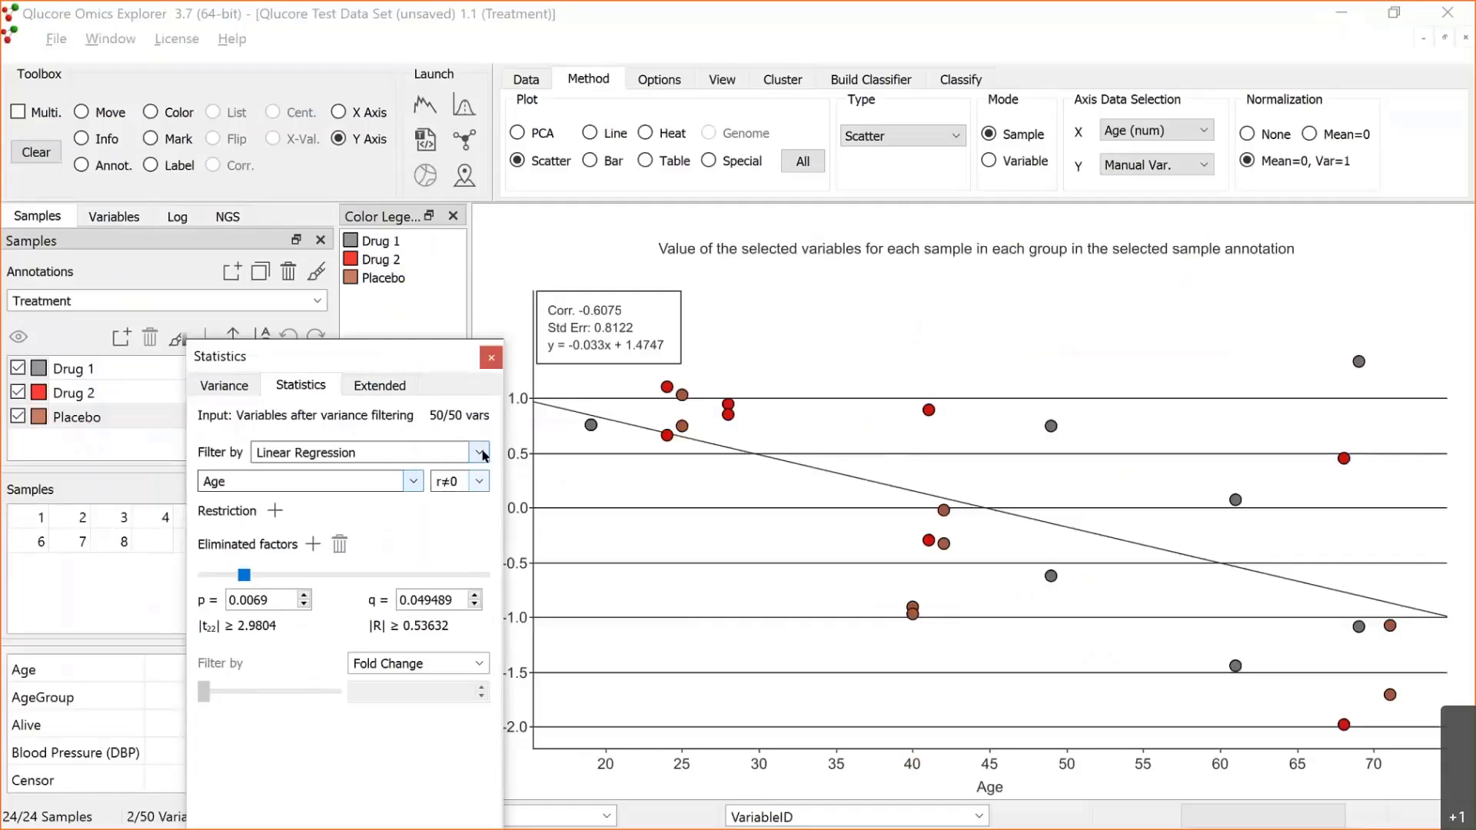
# Step: Change the statistical filter on Age to Rank Regression
pyautogui.click(478, 452)
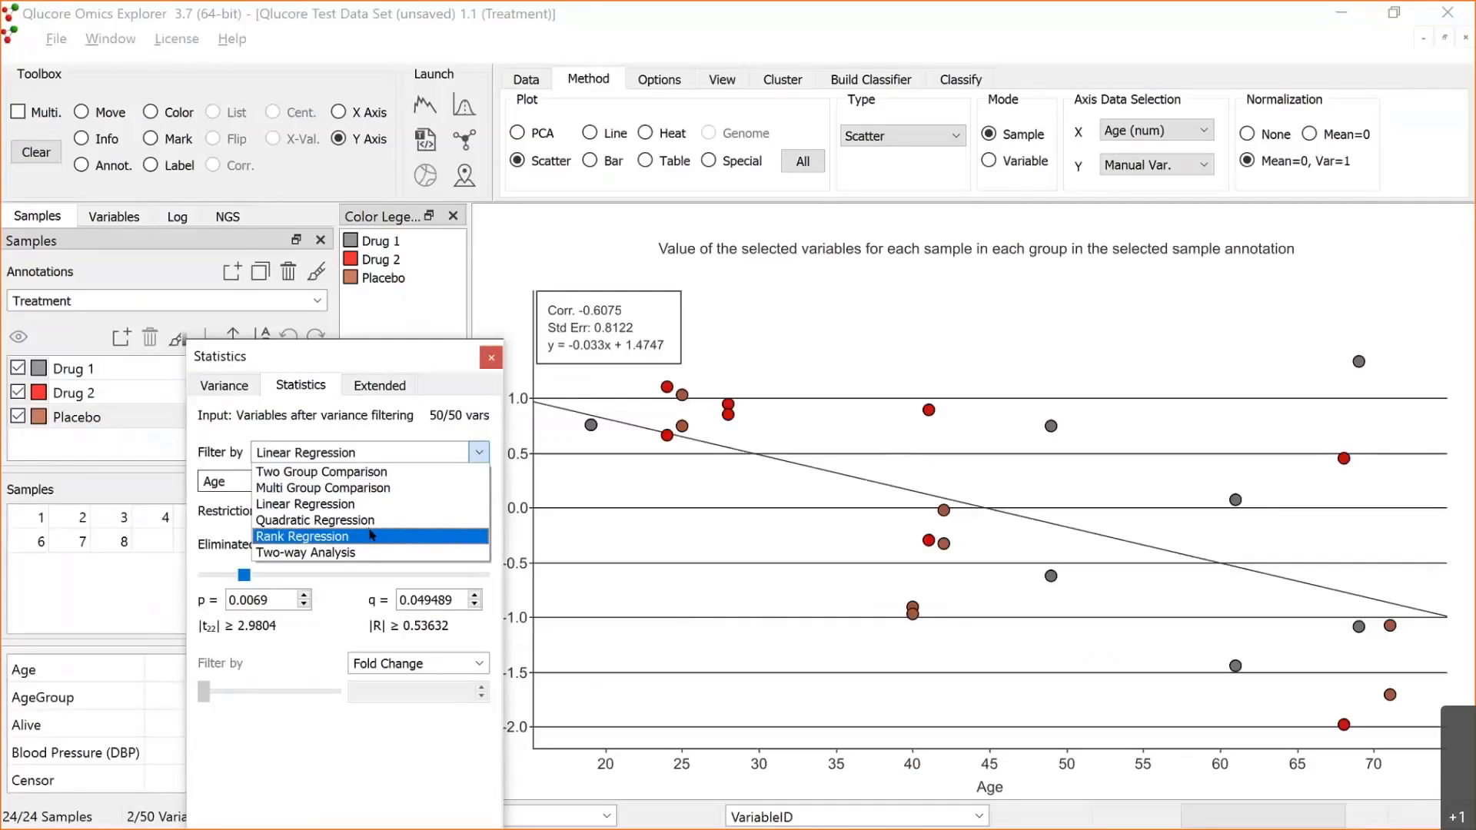
pyautogui.click(371, 536)
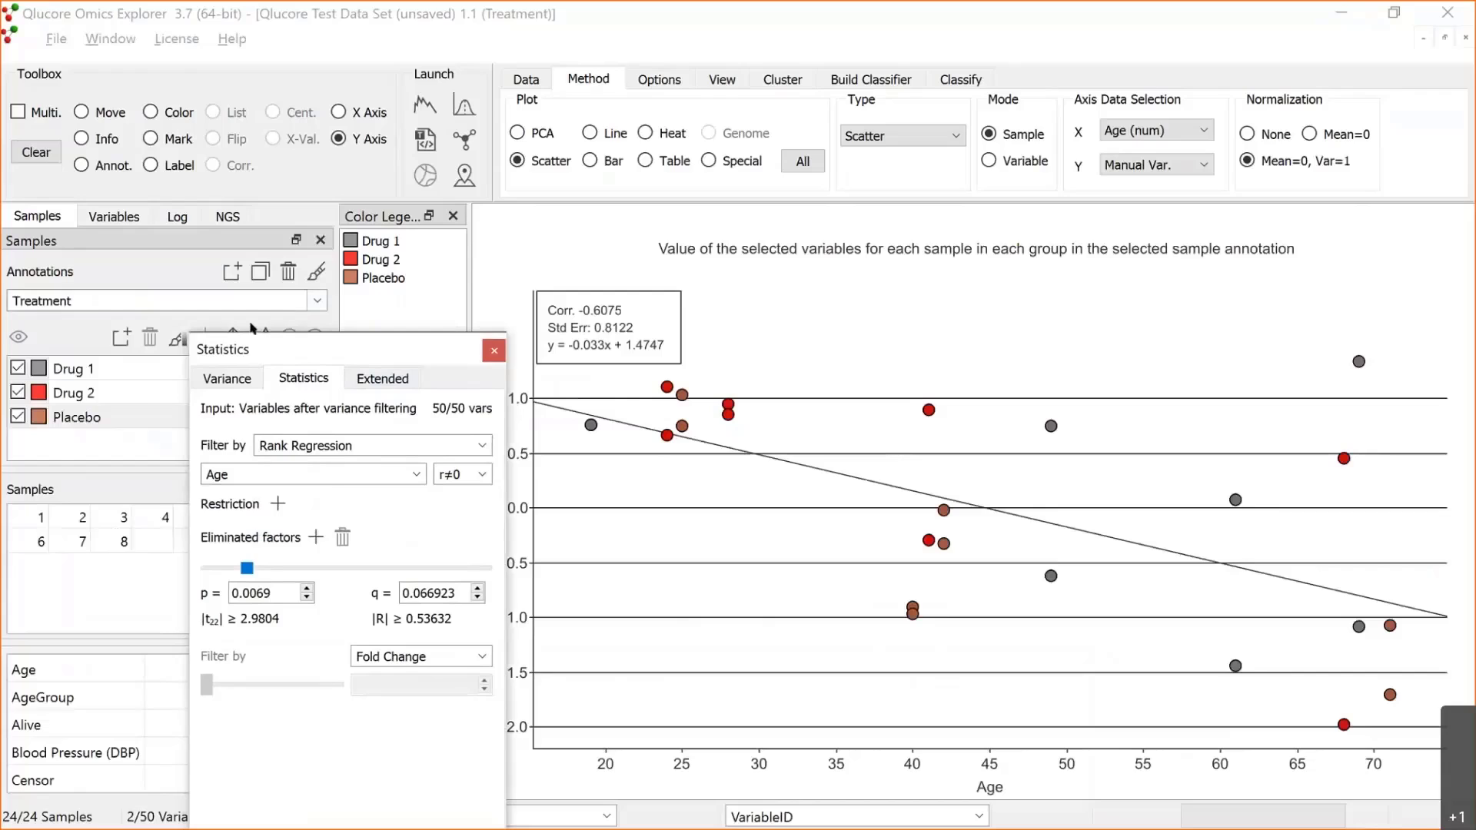
# Step: Switch to a PCA plot and color the samples by the AgeGroup annotation
pyautogui.click(252, 301)
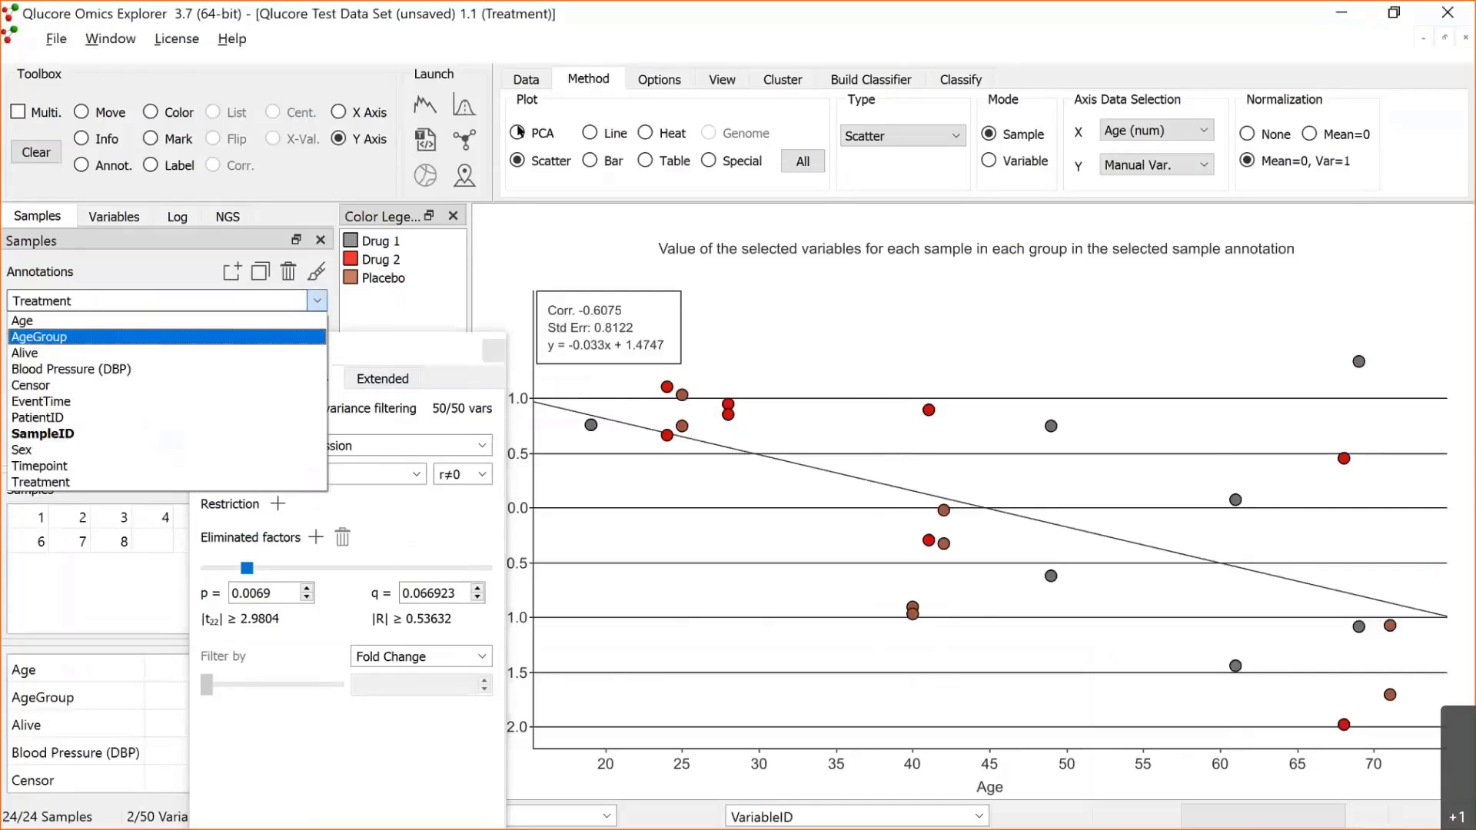
pyautogui.click(520, 133)
pyautogui.click(45, 306)
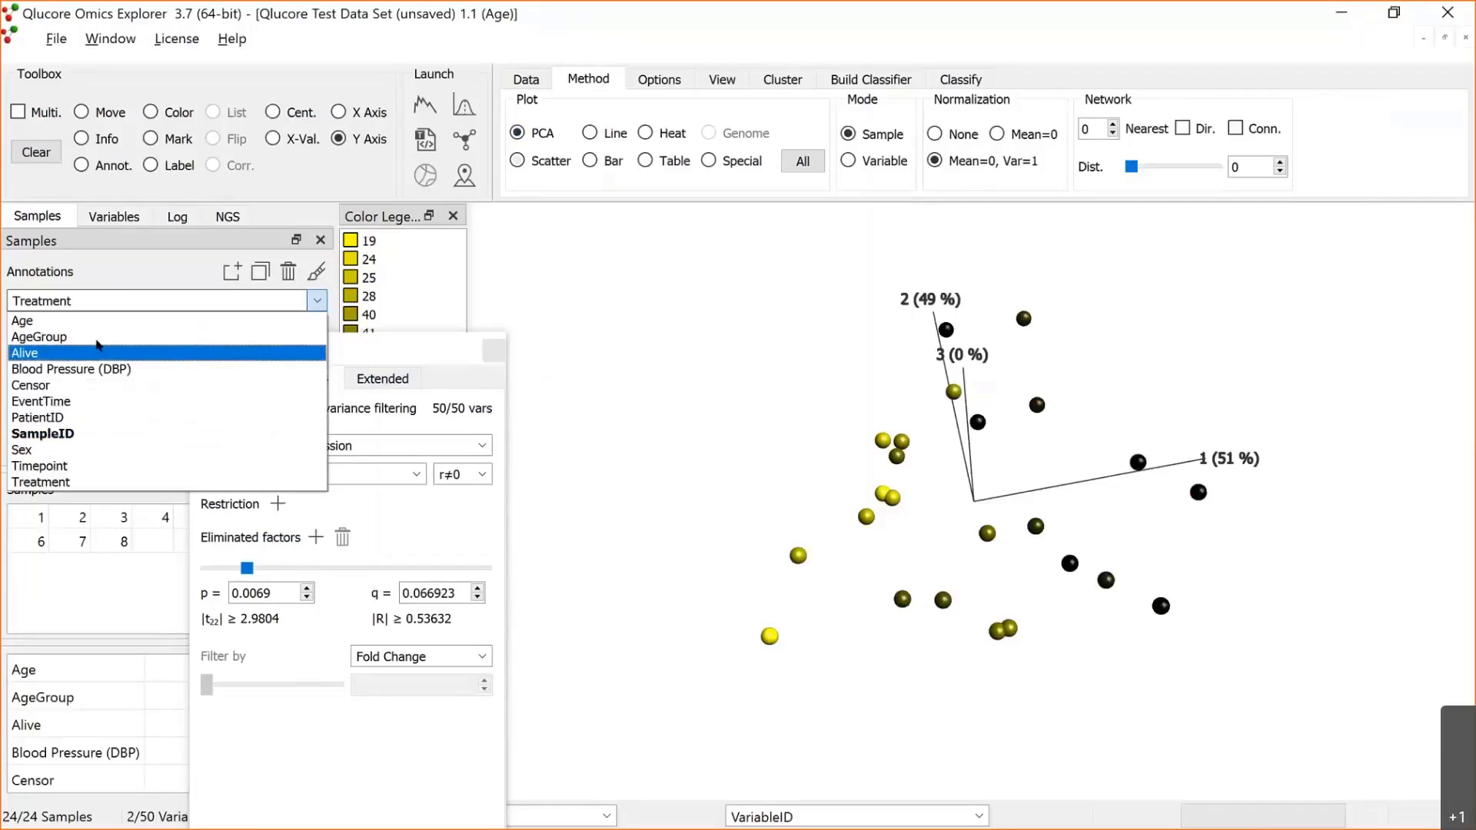
pyautogui.click(98, 337)
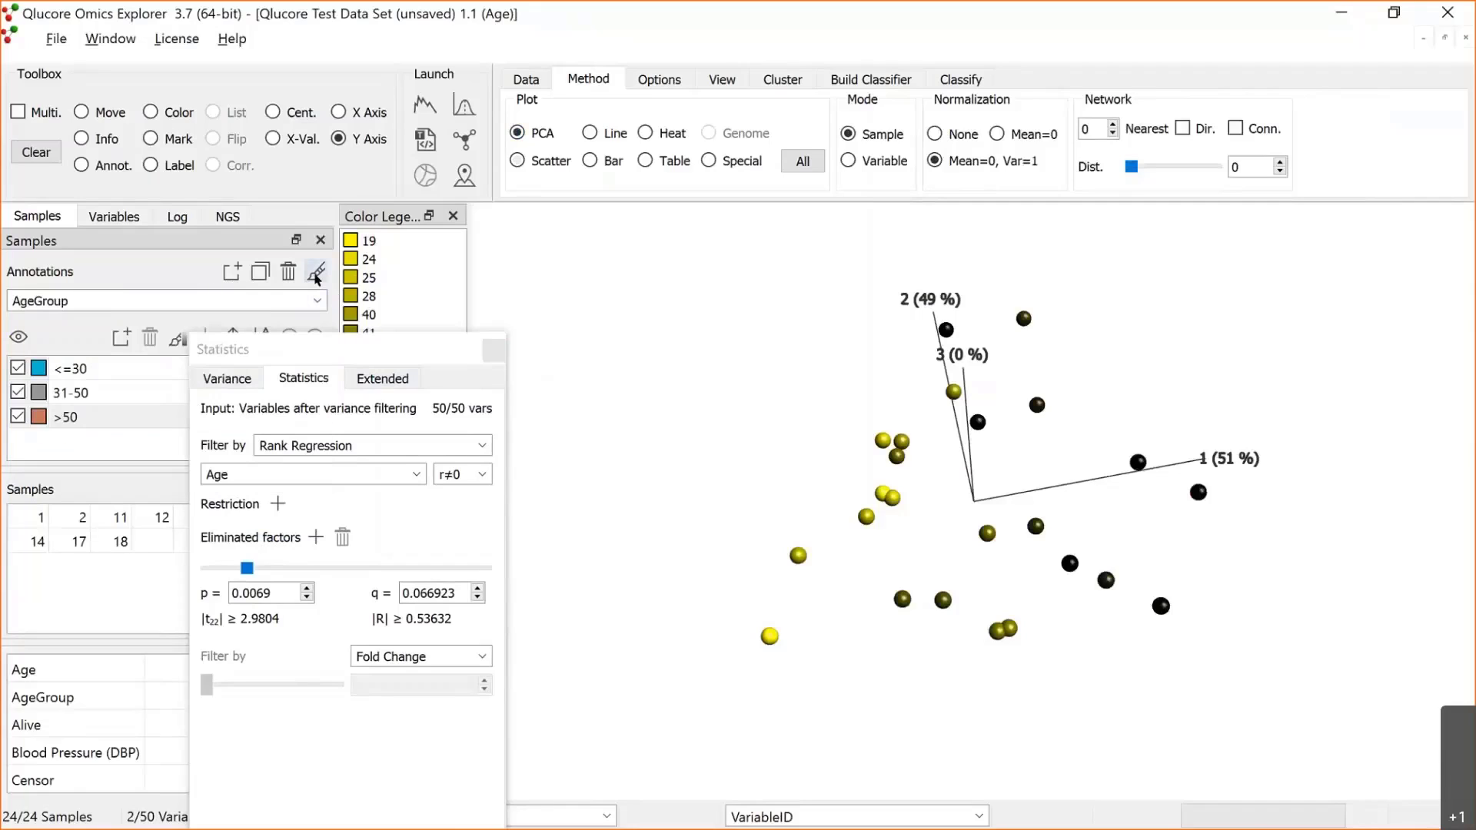
pyautogui.click(316, 274)
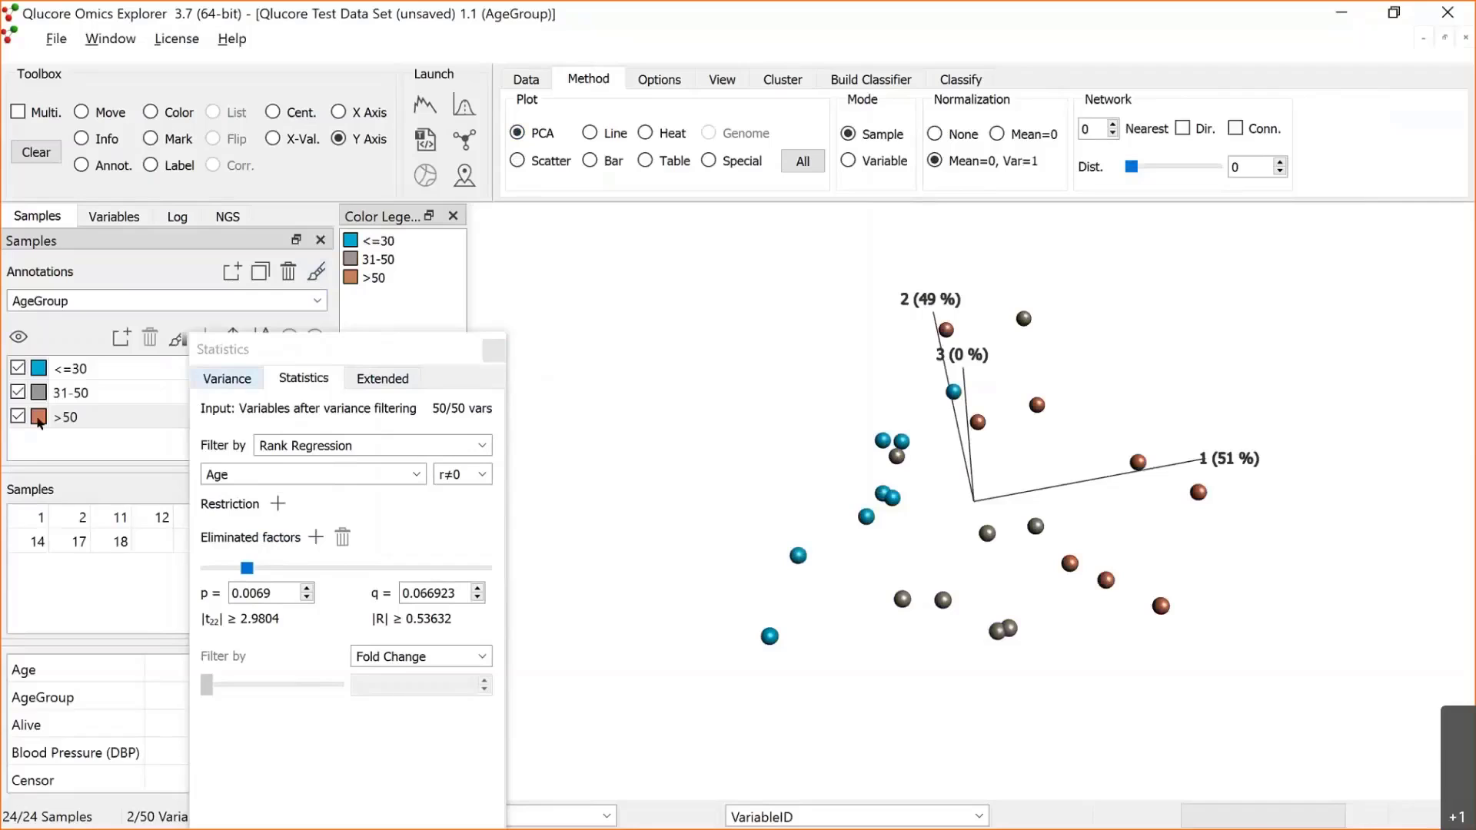
# Step: Change the color of the >50 age group to yellow
pyautogui.click(43, 416)
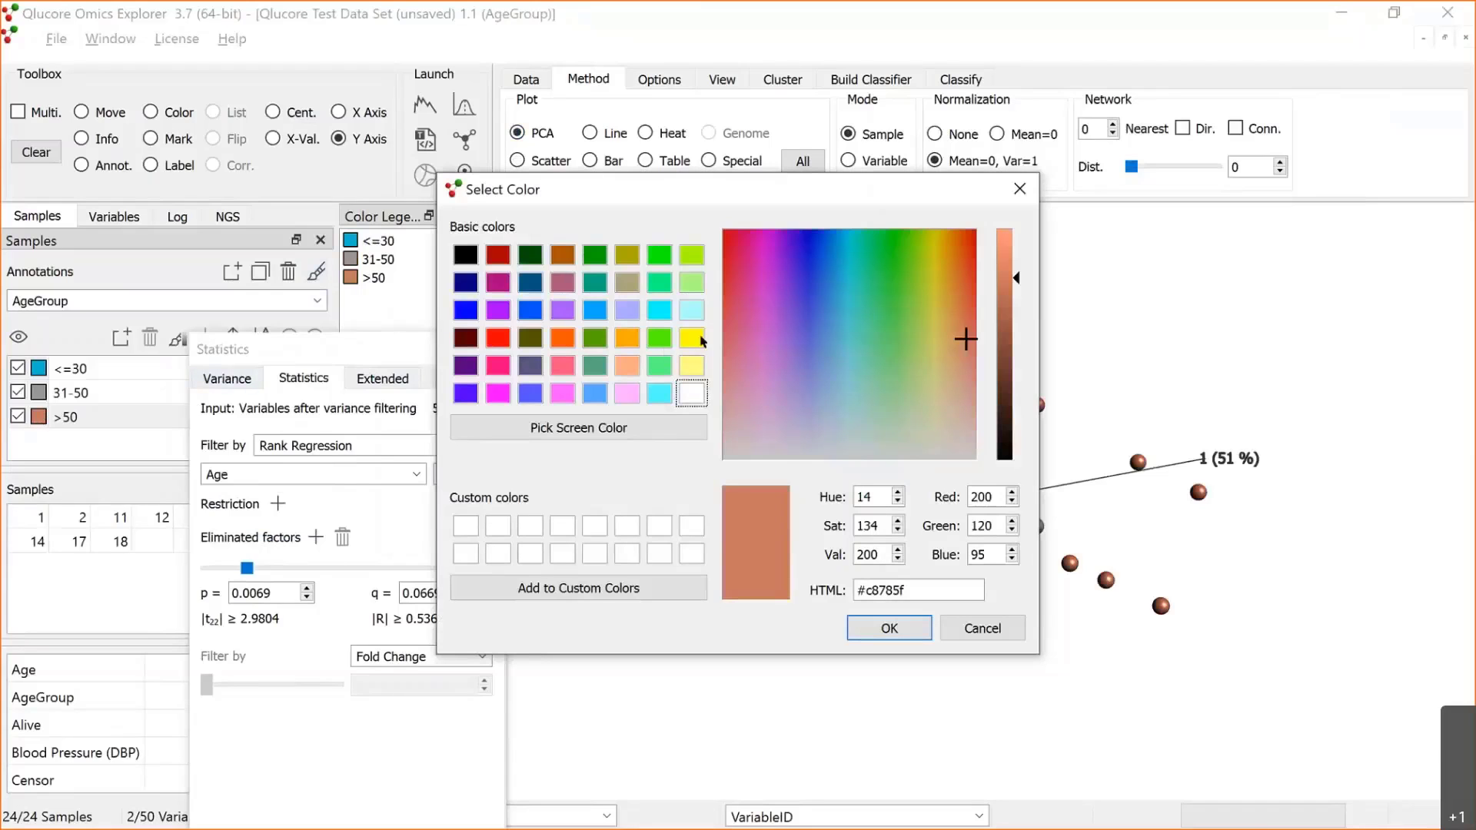
pyautogui.click(691, 338)
pyautogui.click(890, 628)
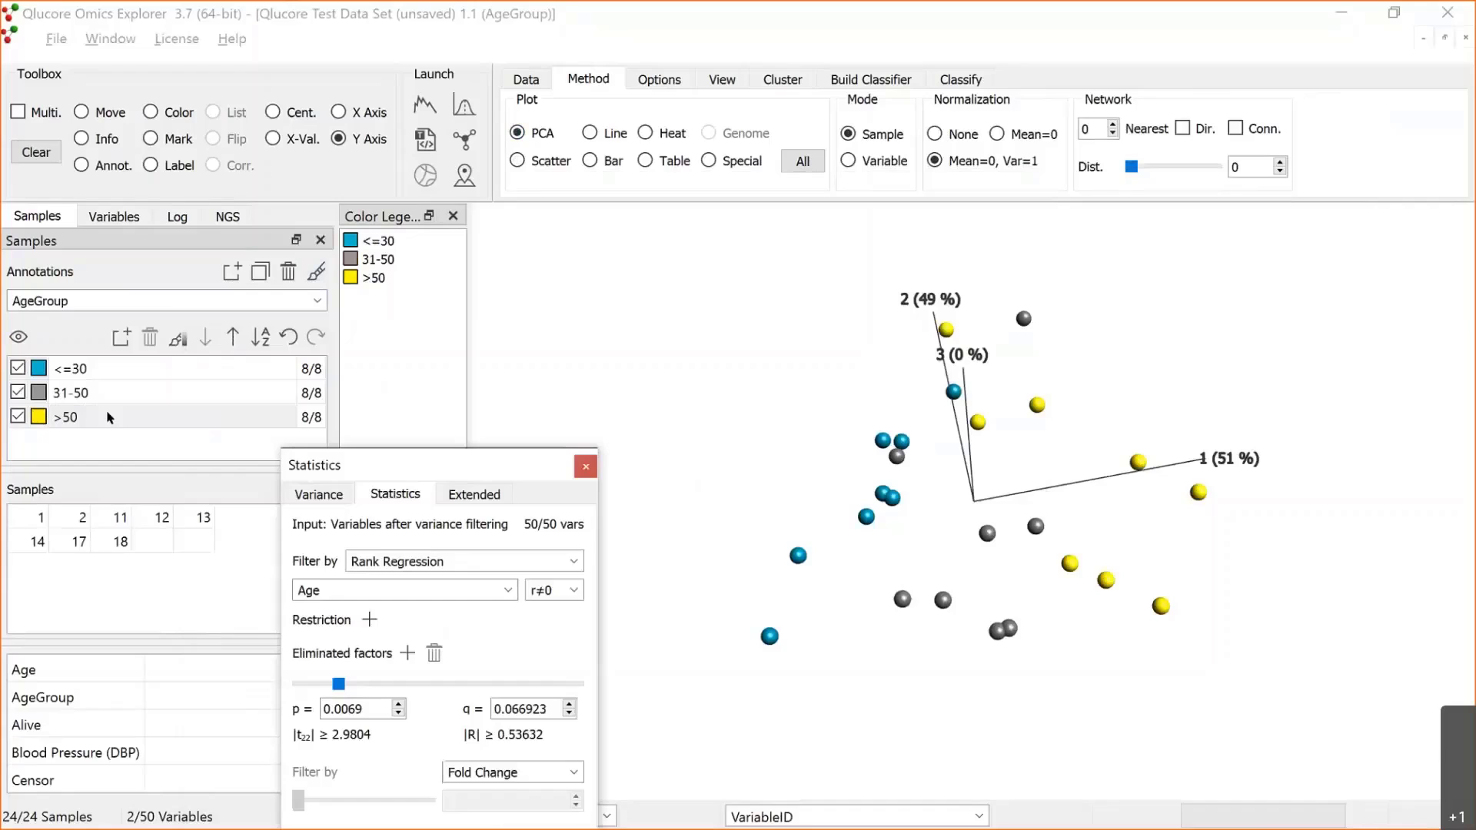
# Step: Move the >50 group to the top of the AgeGroup order and back down to the end
pyautogui.click(230, 338)
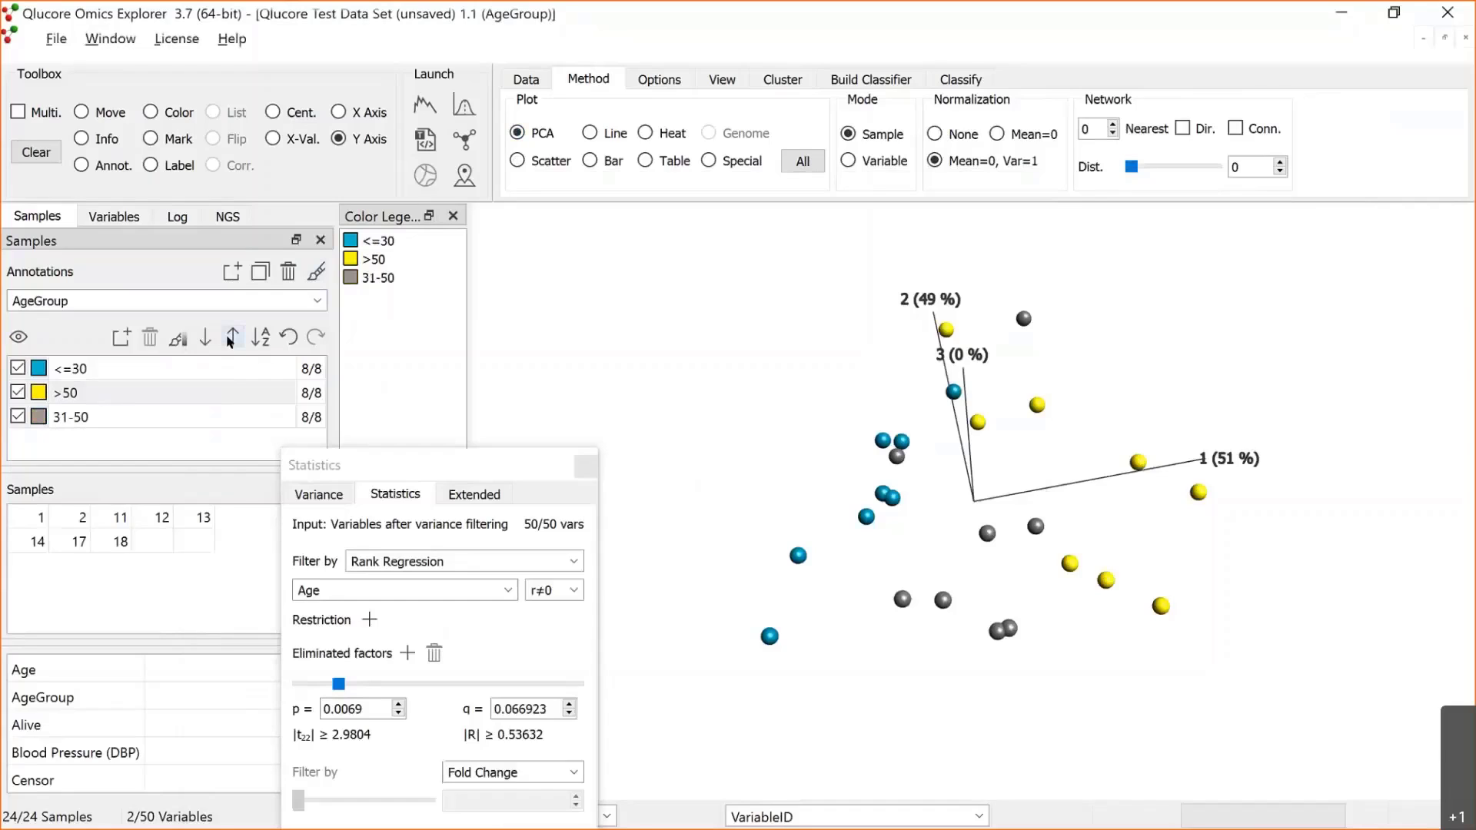
pyautogui.click(230, 339)
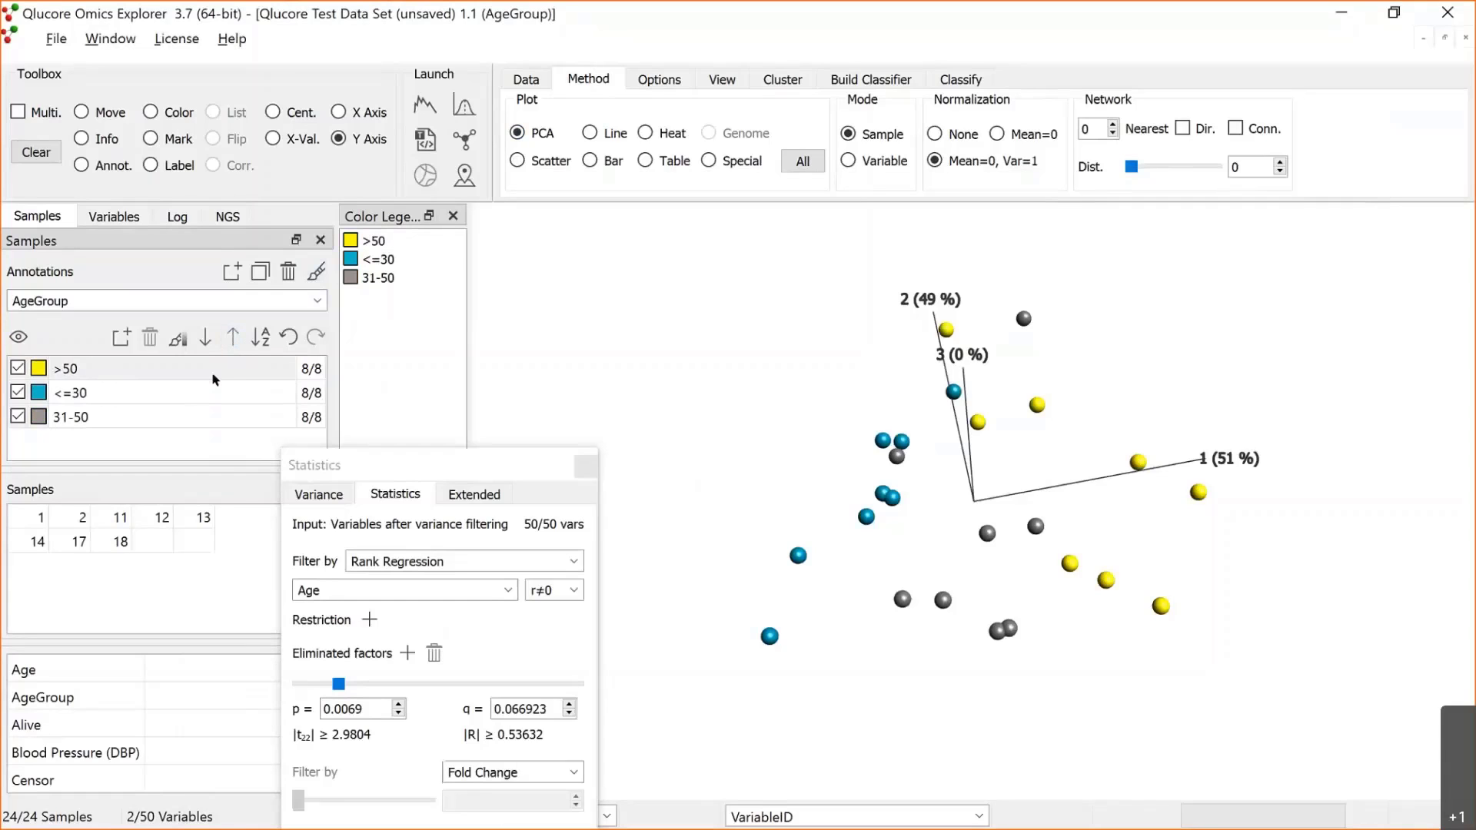
pyautogui.click(209, 341)
pyautogui.click(211, 342)
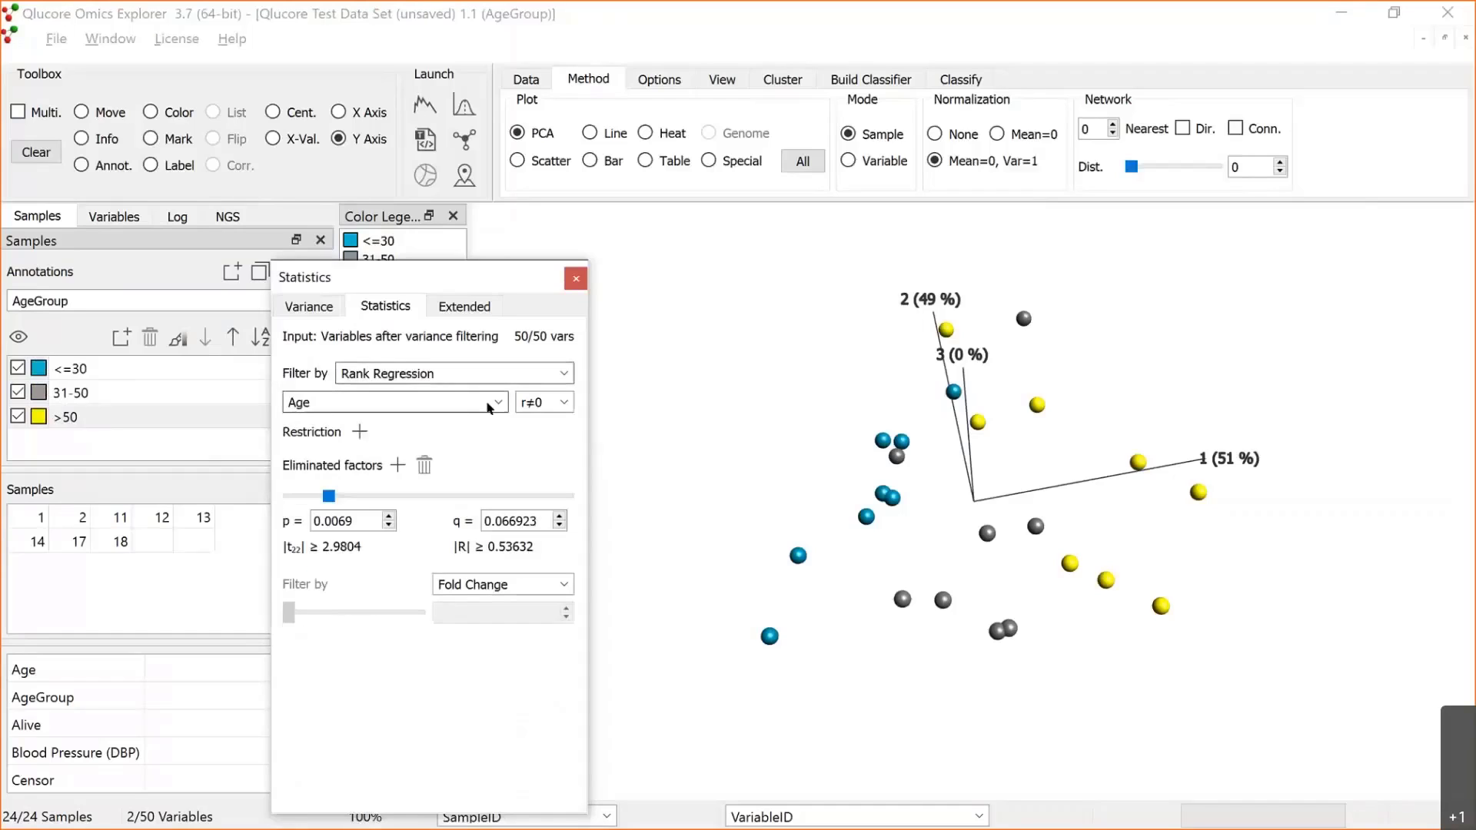
# Step: Apply the rank regression to AgeGroup and set the p-value cutoff to 0.0138
pyautogui.click(498, 402)
pyautogui.click(383, 432)
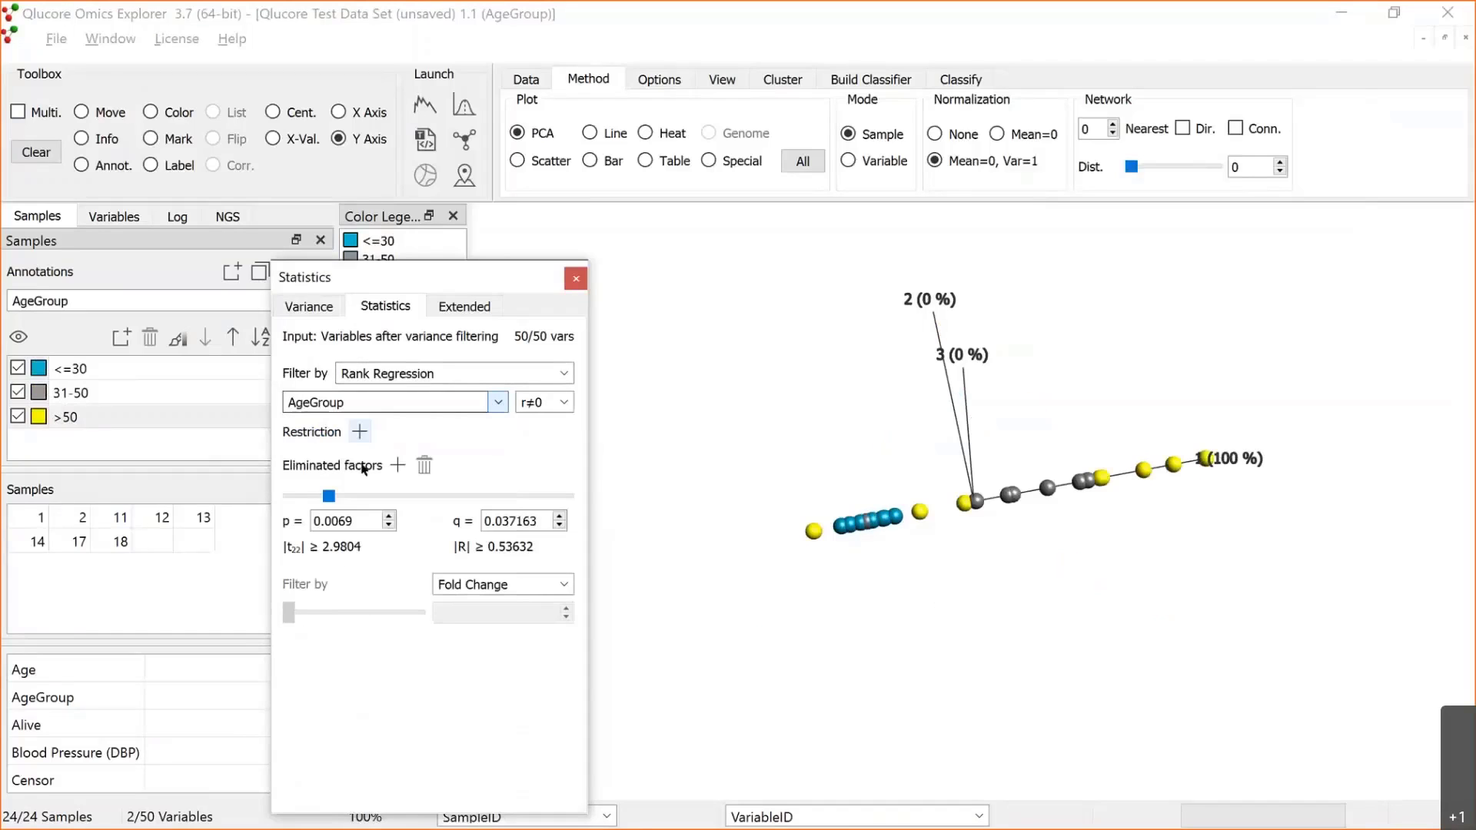
pyautogui.moveTo(328, 496)
pyautogui.mouseDown()
pyautogui.moveTo(289, 496)
pyautogui.moveTo(323, 495)
pyautogui.mouseUp()
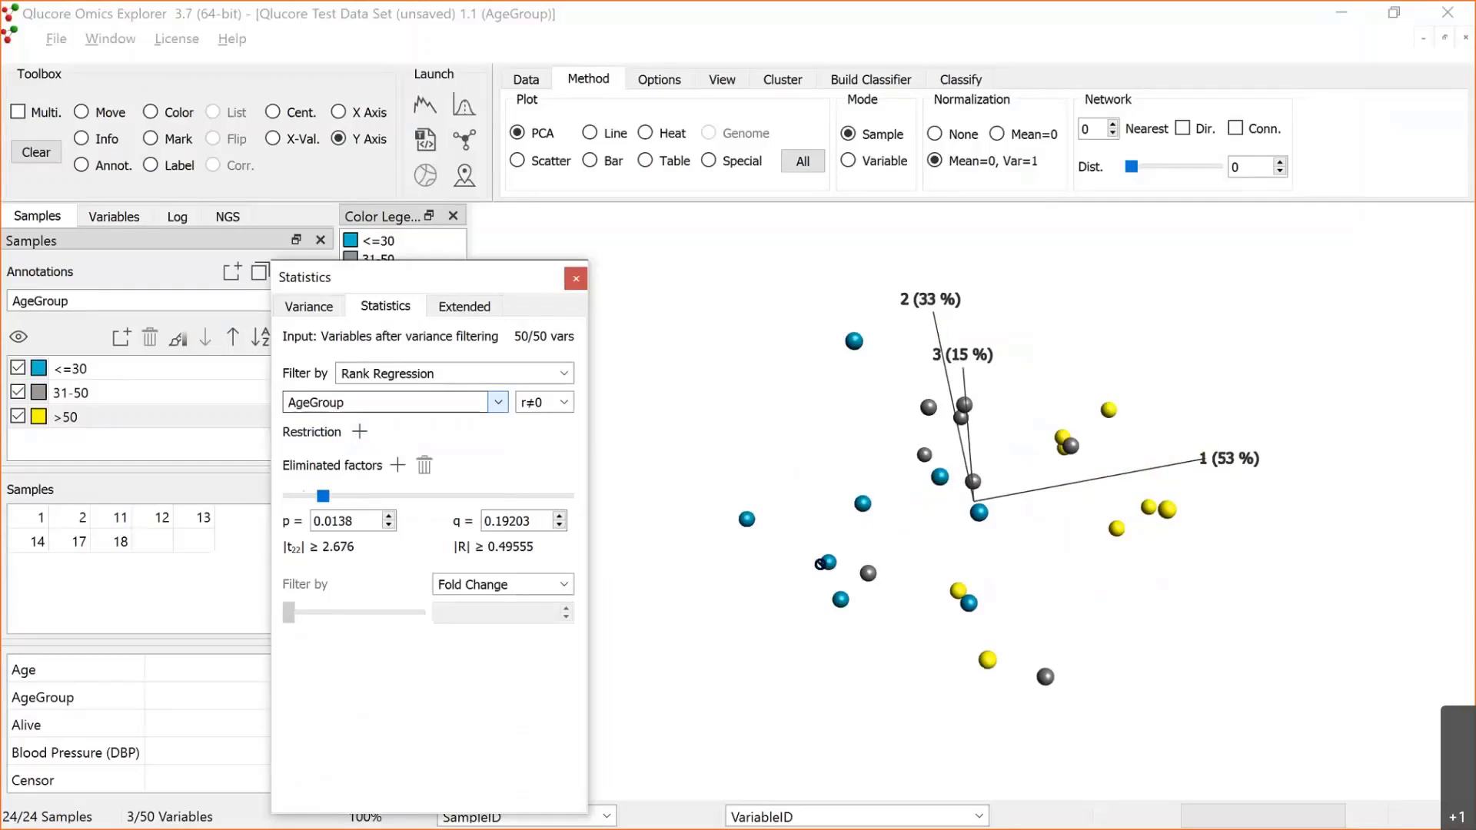
# Step: Rotate the PCA plot with the Move tool to examine how the age groups separate
pyautogui.click(87, 127)
pyautogui.moveTo(1061, 565); pyautogui.dragTo(992, 532)
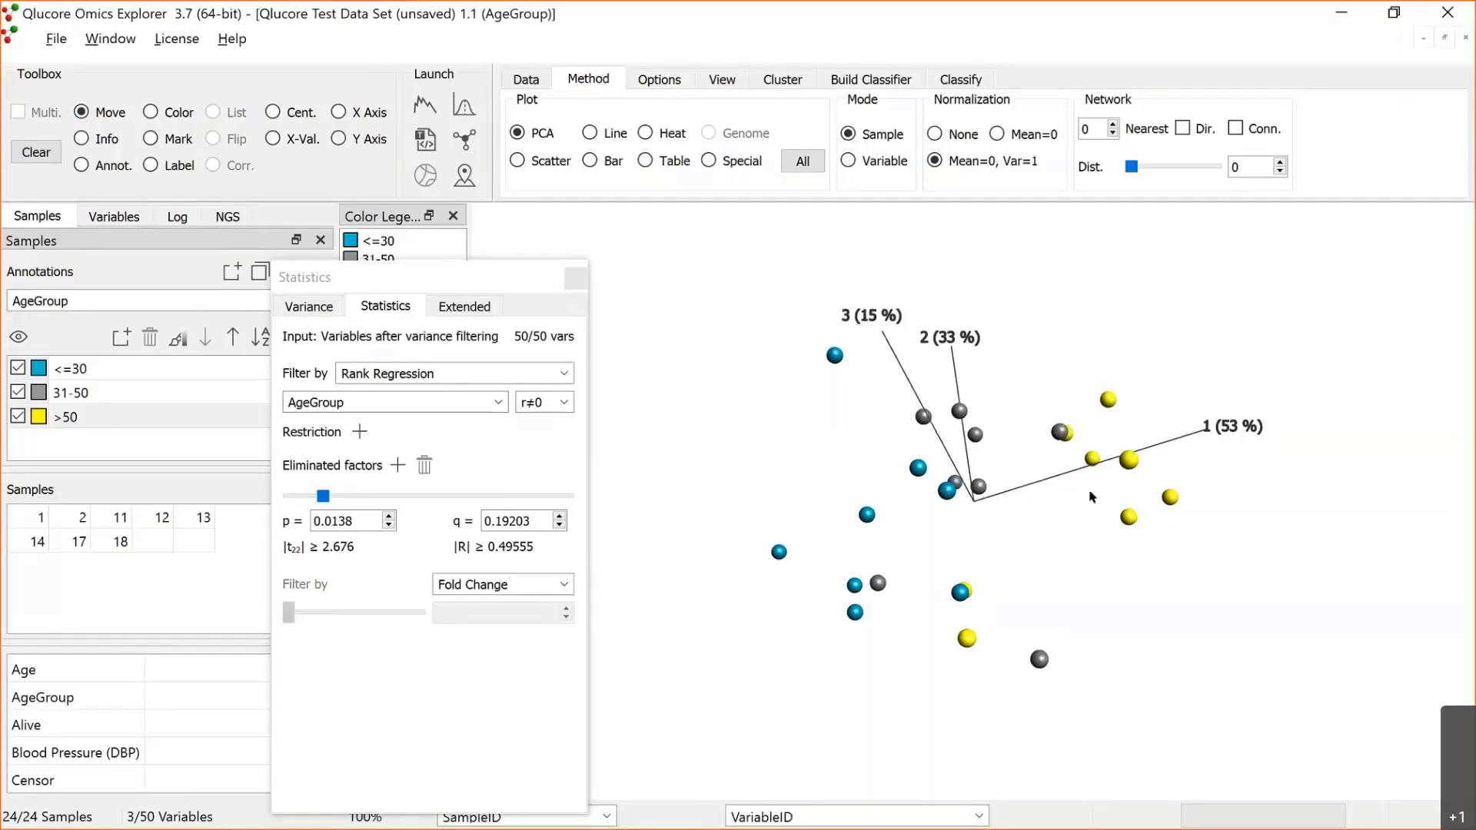
pyautogui.moveTo(1031, 510)
pyautogui.mouseDown()
pyautogui.moveTo(991, 500)
pyautogui.moveTo(1015, 523)
pyautogui.mouseUp()
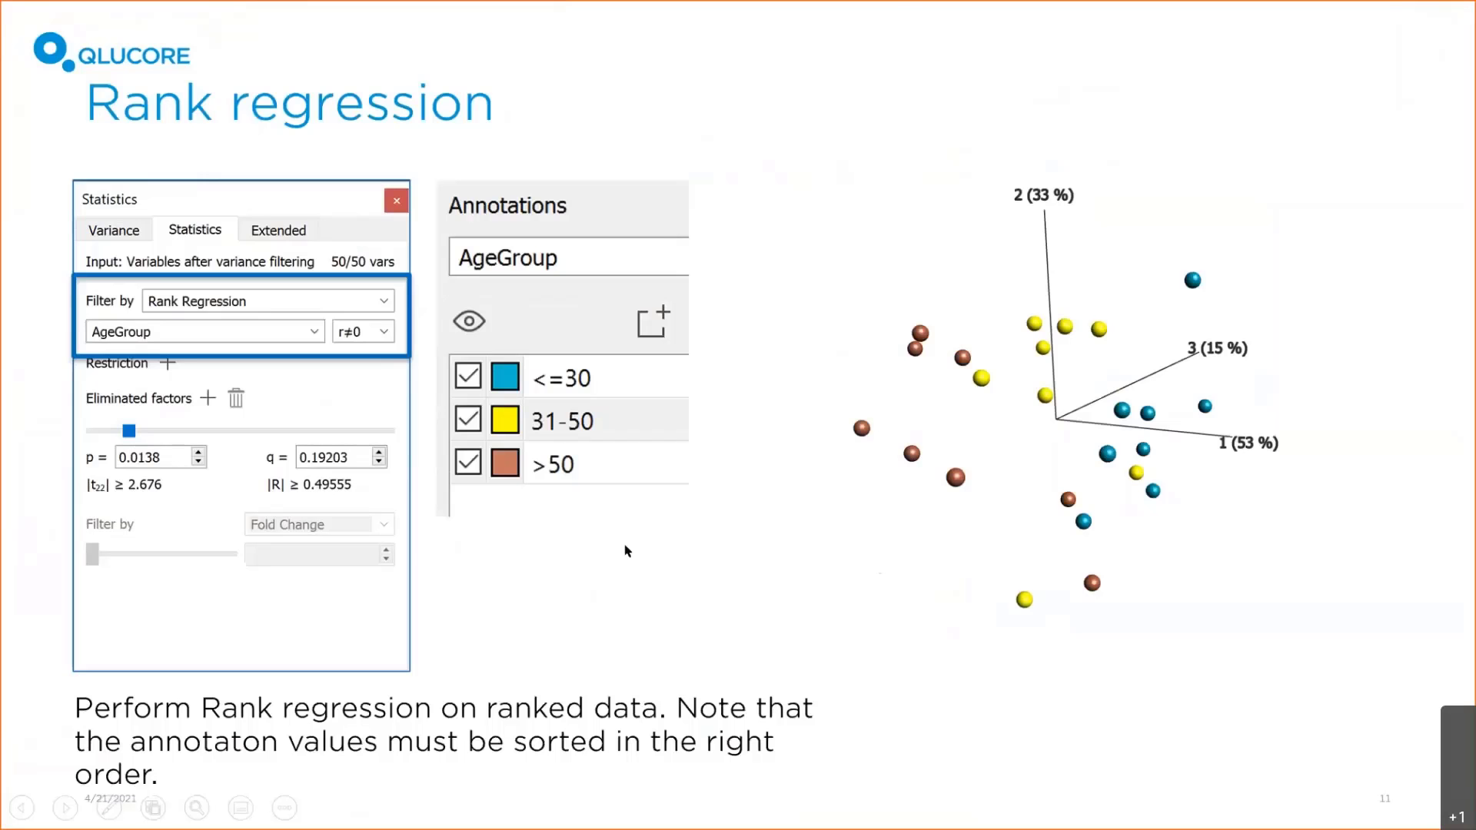
pyautogui.hotkey('alt', 'Tab')
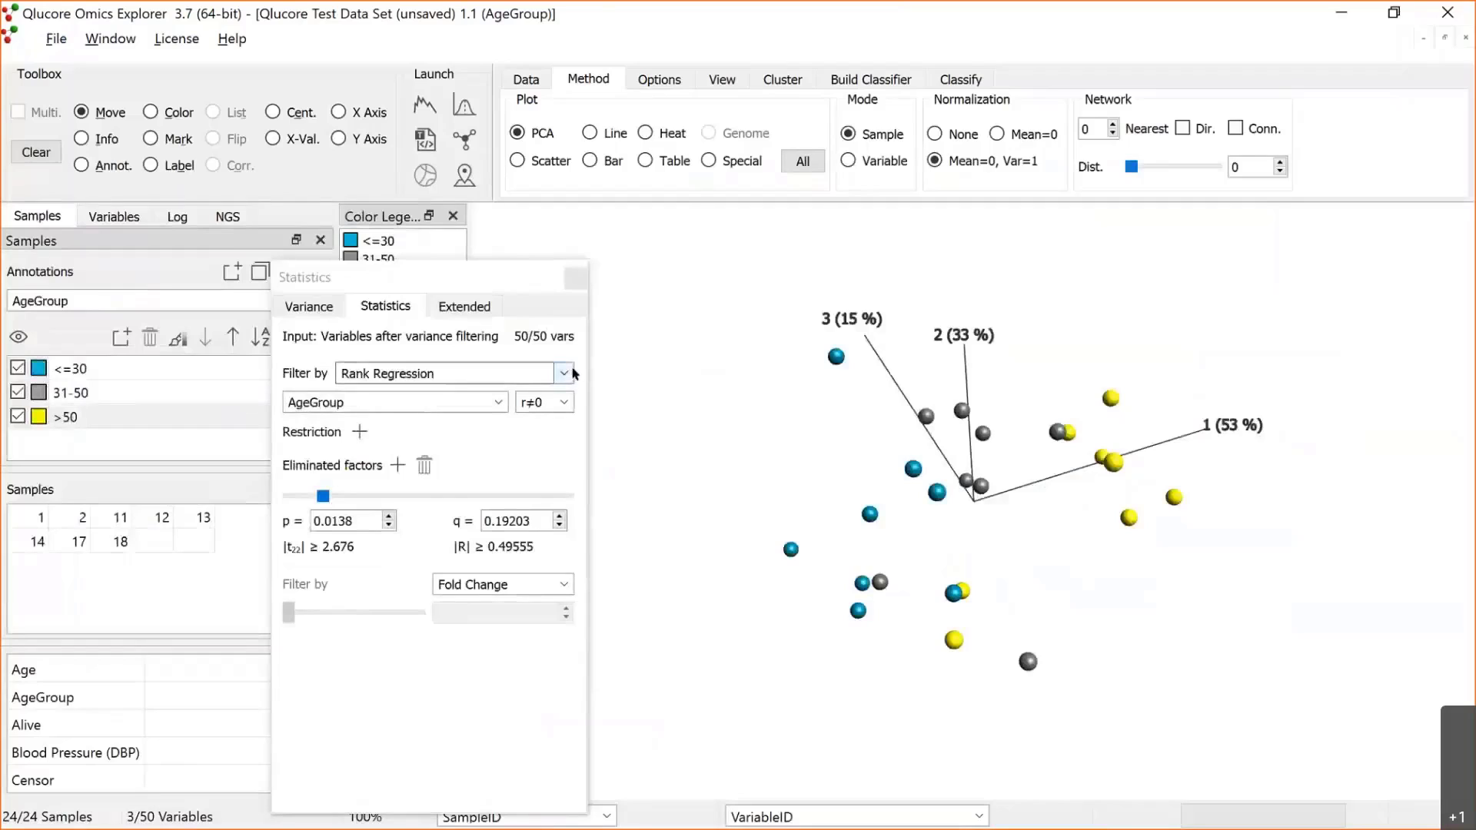
pyautogui.click(564, 374)
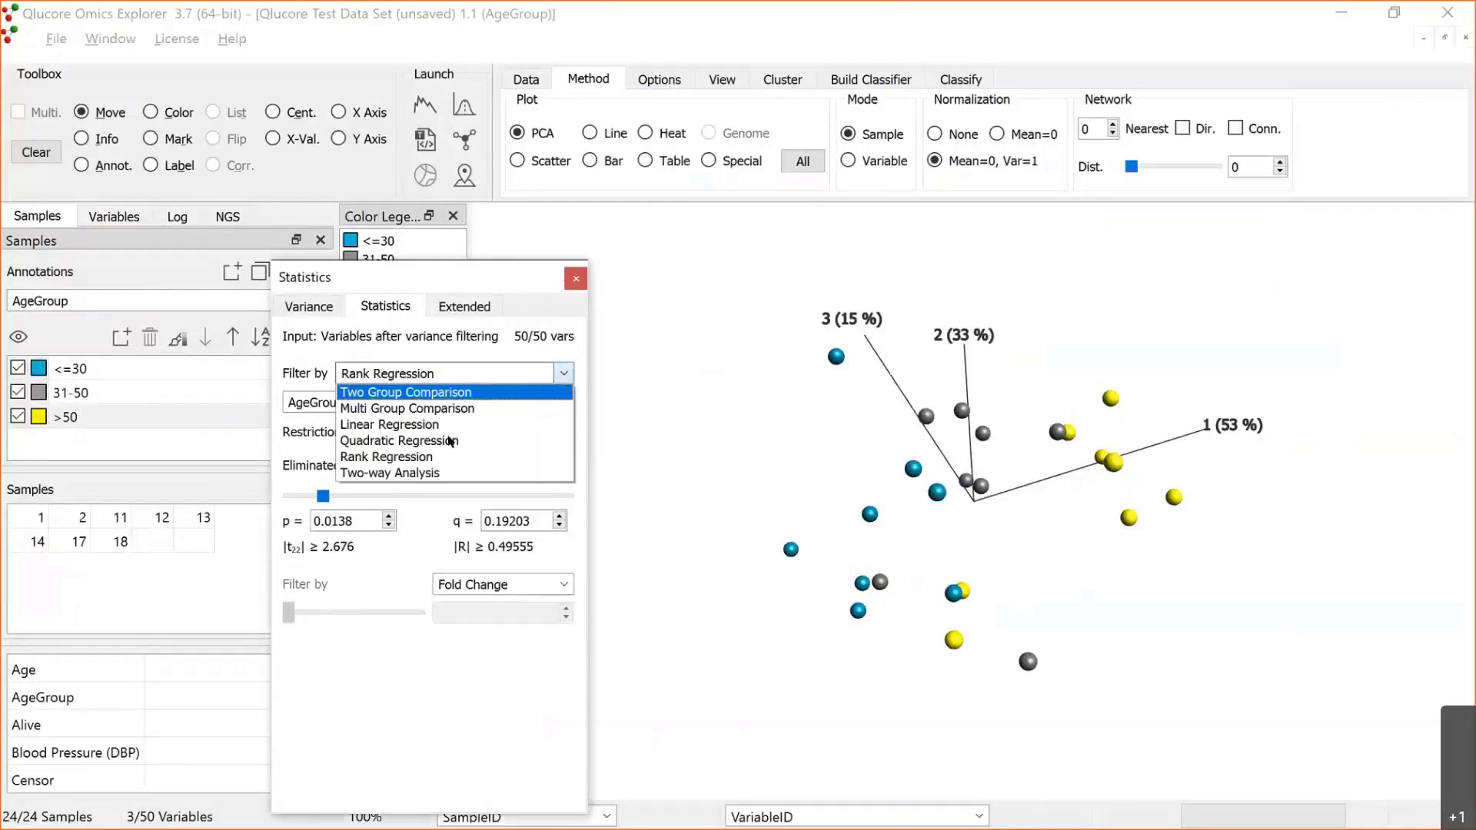
pyautogui.click(639, 420)
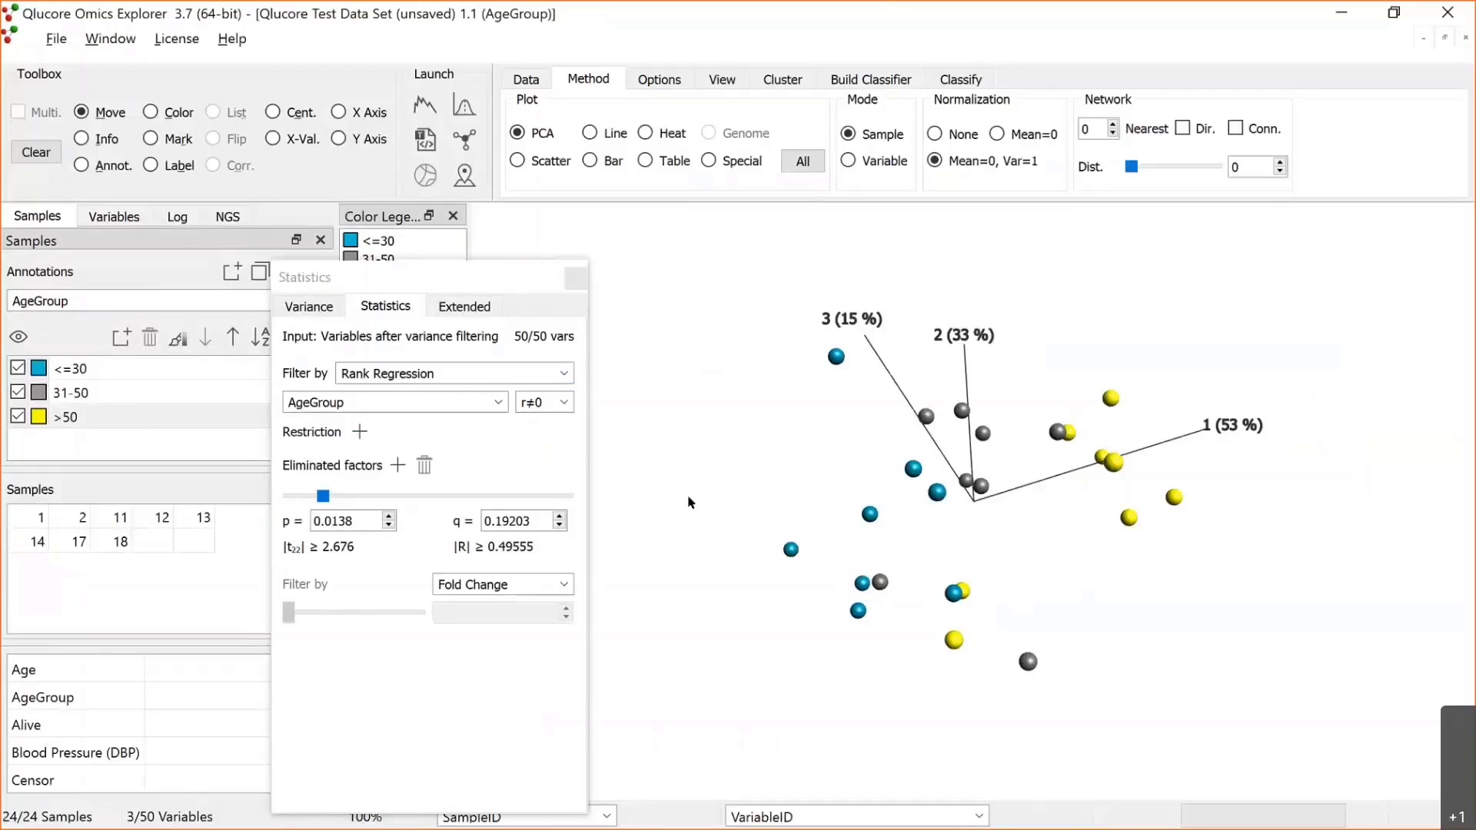
pyautogui.hotkey('alt', 'Tab')
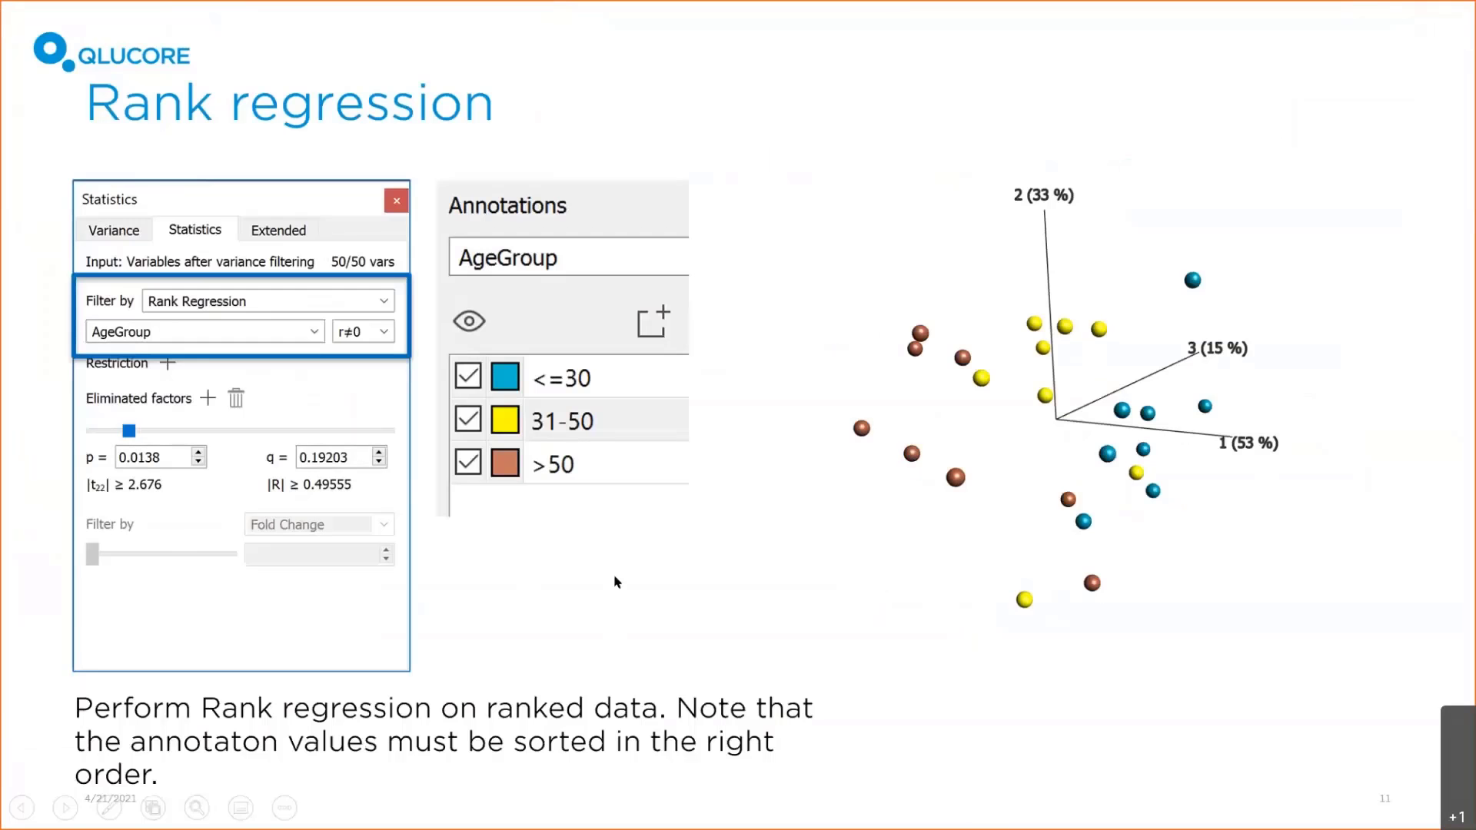
pyautogui.click(615, 582)
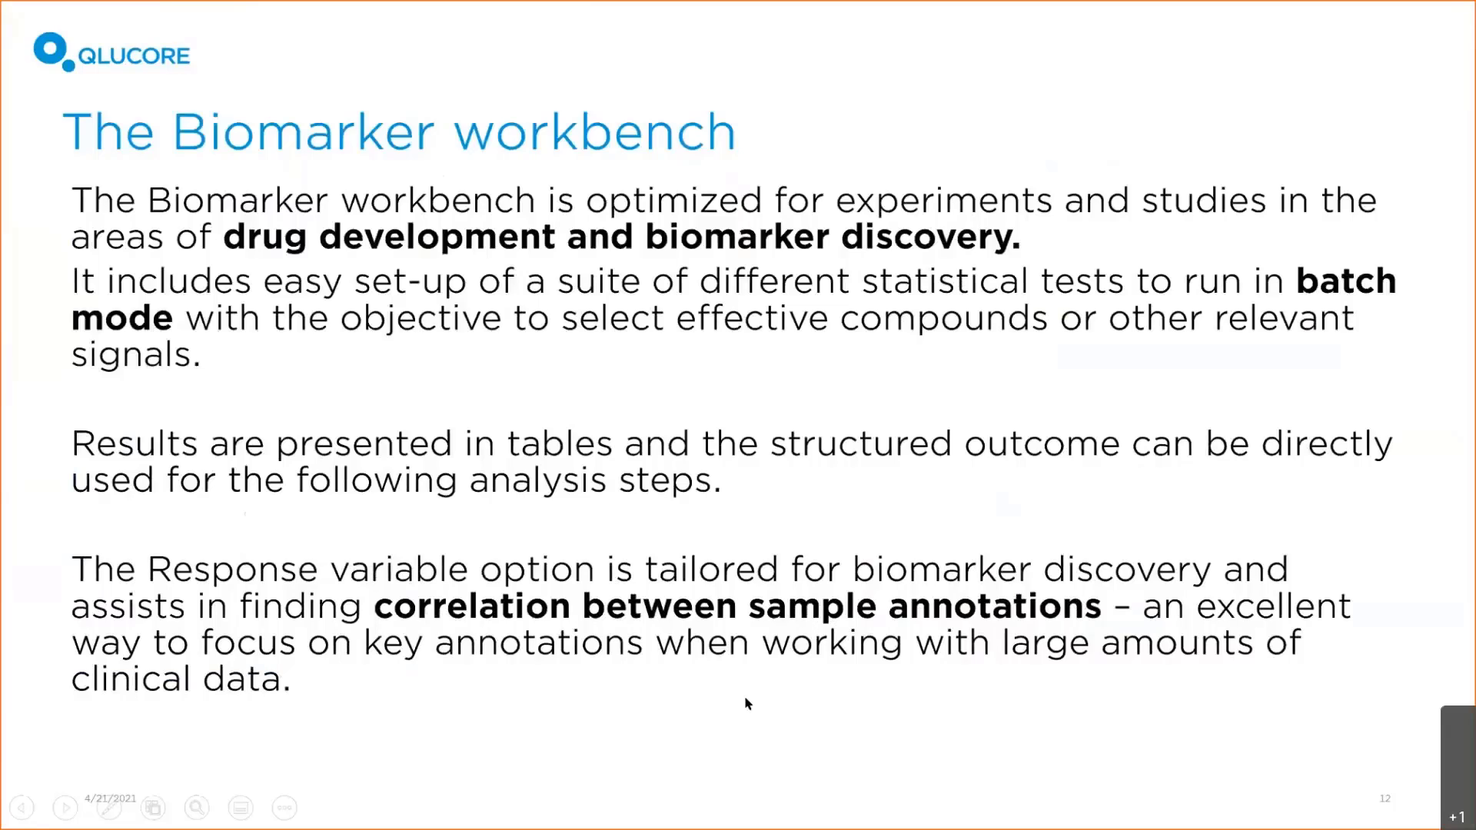
# Step: Switch to Qlucore Omics Explorer, reset the rank regression p-value cutoff to 1, and move the Statistics dialog aside
pyautogui.hotkey('alt', 'Tab')
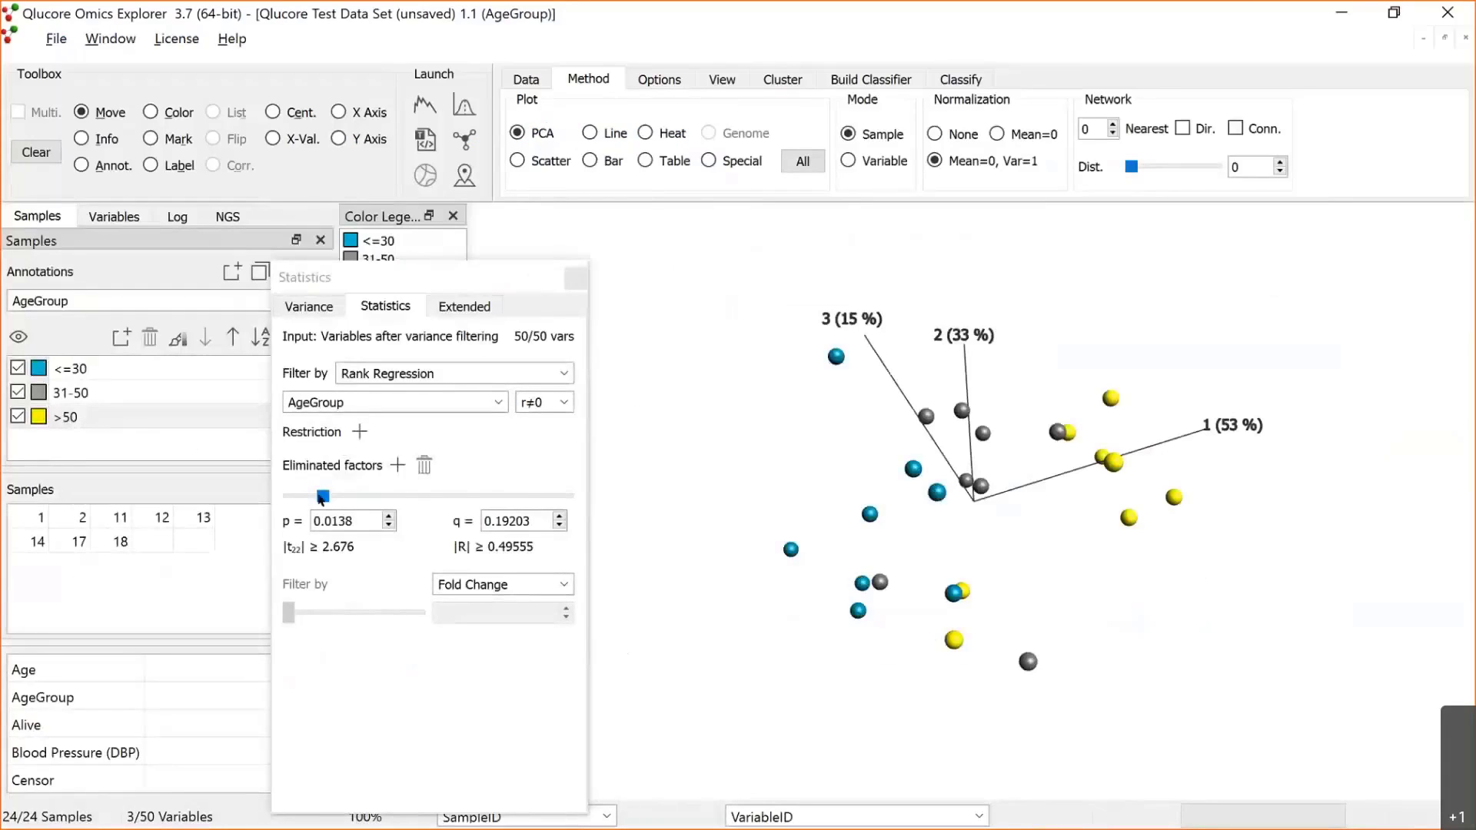
pyautogui.moveTo(321, 498); pyautogui.dragTo(284, 496)
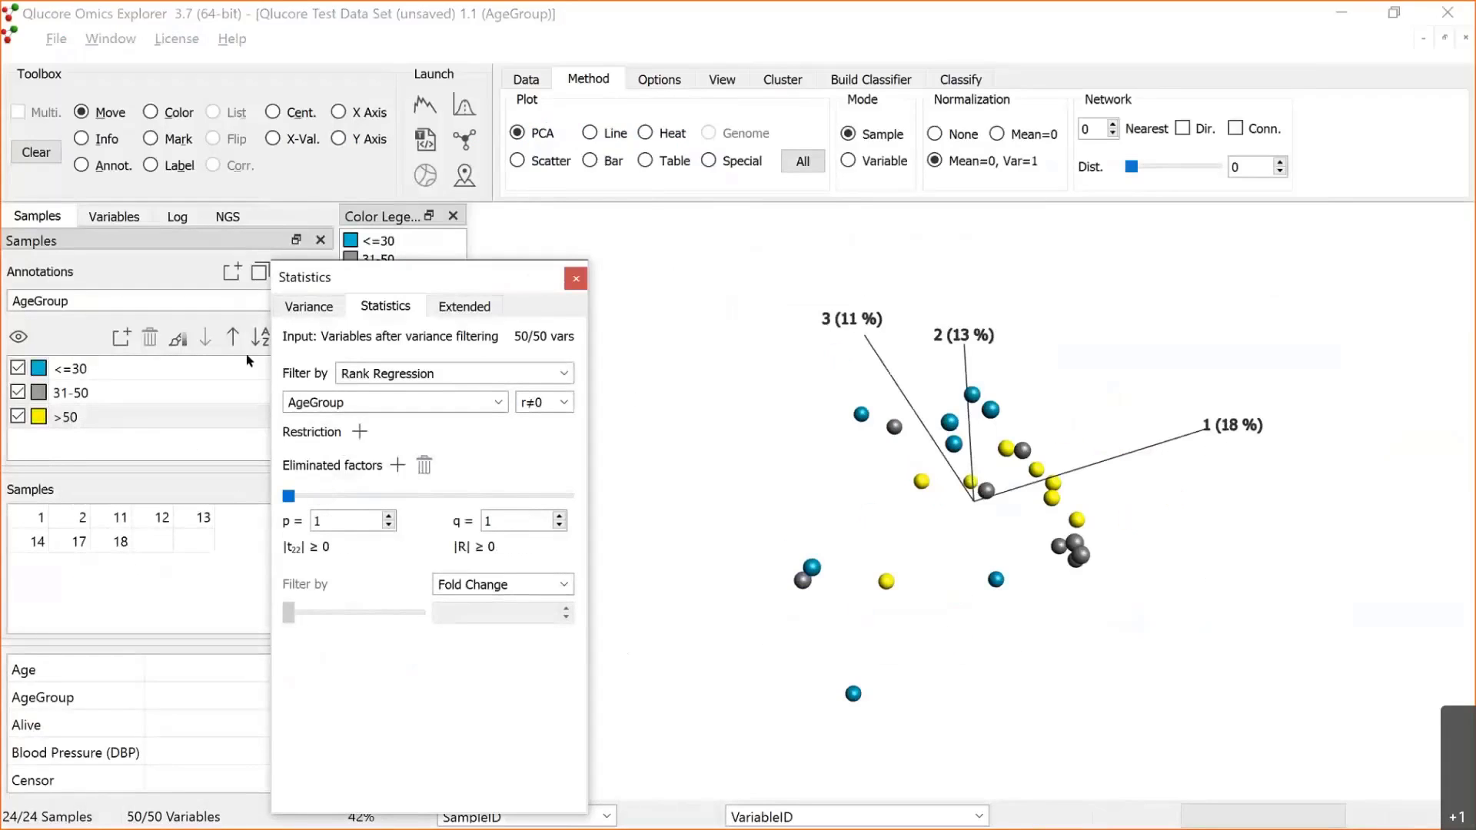
pyautogui.moveTo(444, 279); pyautogui.dragTo(247, 358)
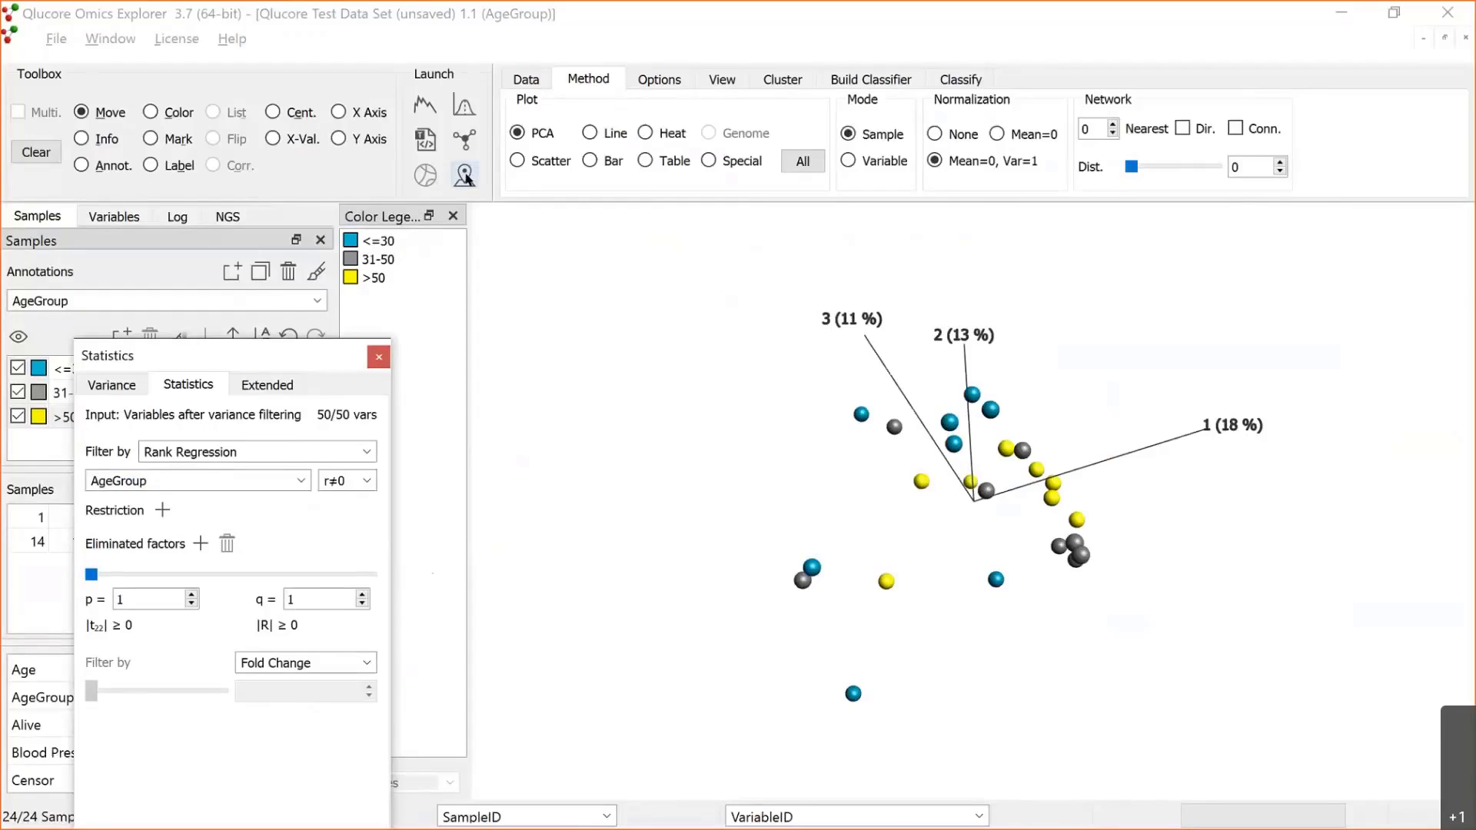
# Step: Launch the Biomarker Workbench for the Qlucore Test Data Set and maximize its window
pyautogui.click(464, 175)
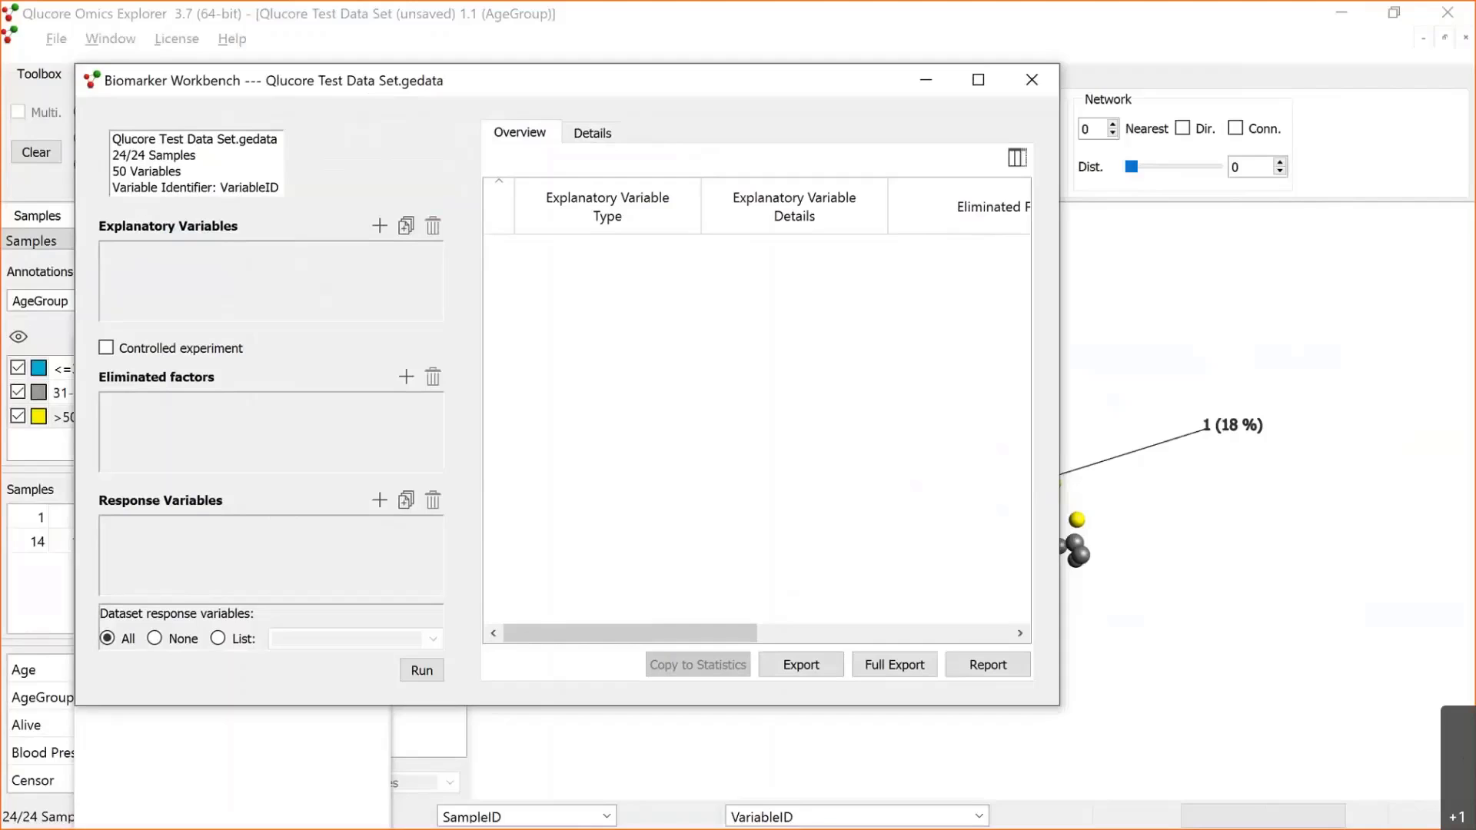
pyautogui.moveTo(1058, 705); pyautogui.dragTo(1475, 771)
pyautogui.click(1394, 80)
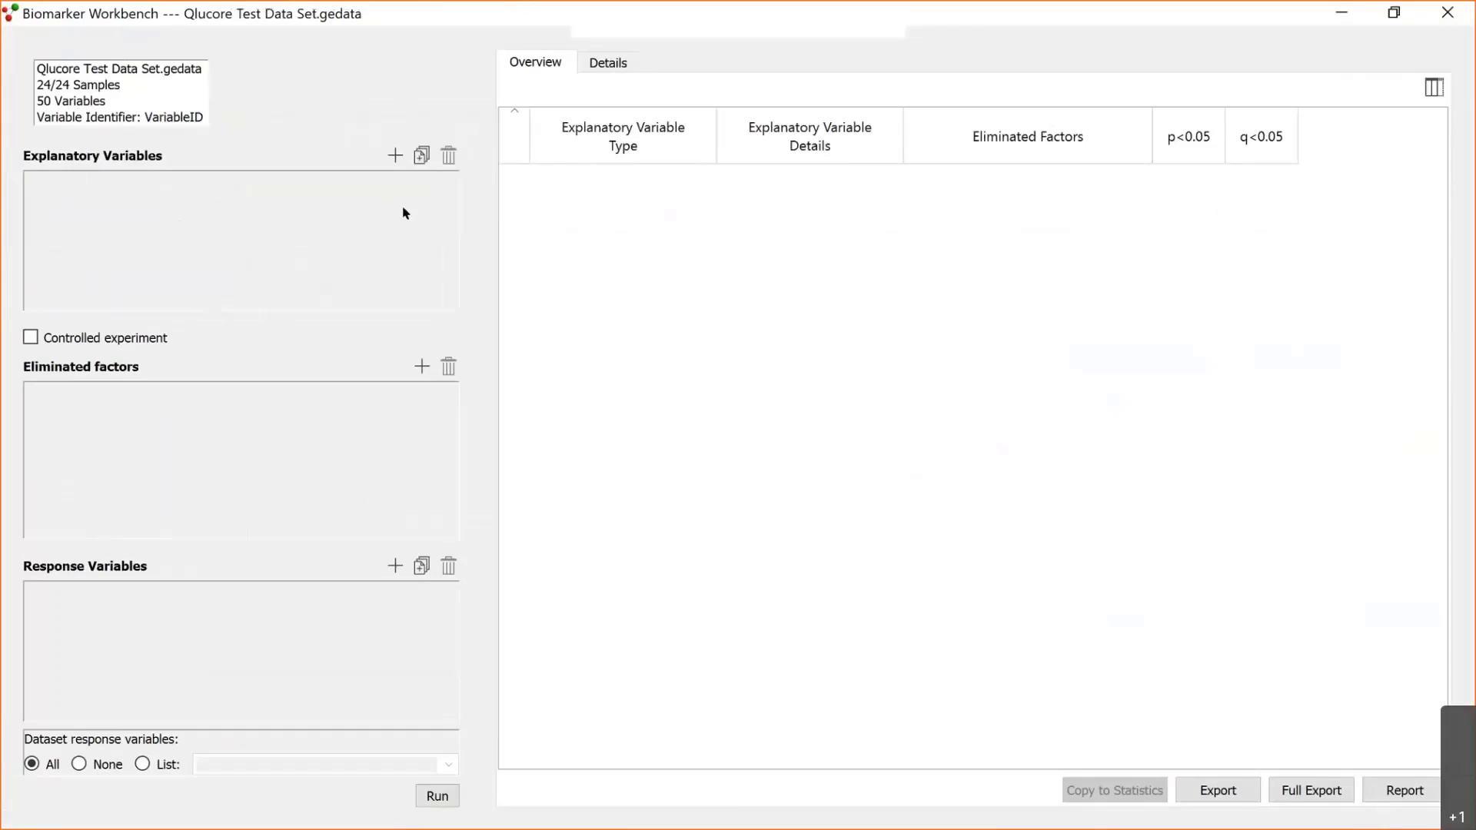
pyautogui.hotkey('alt', 'Tab')
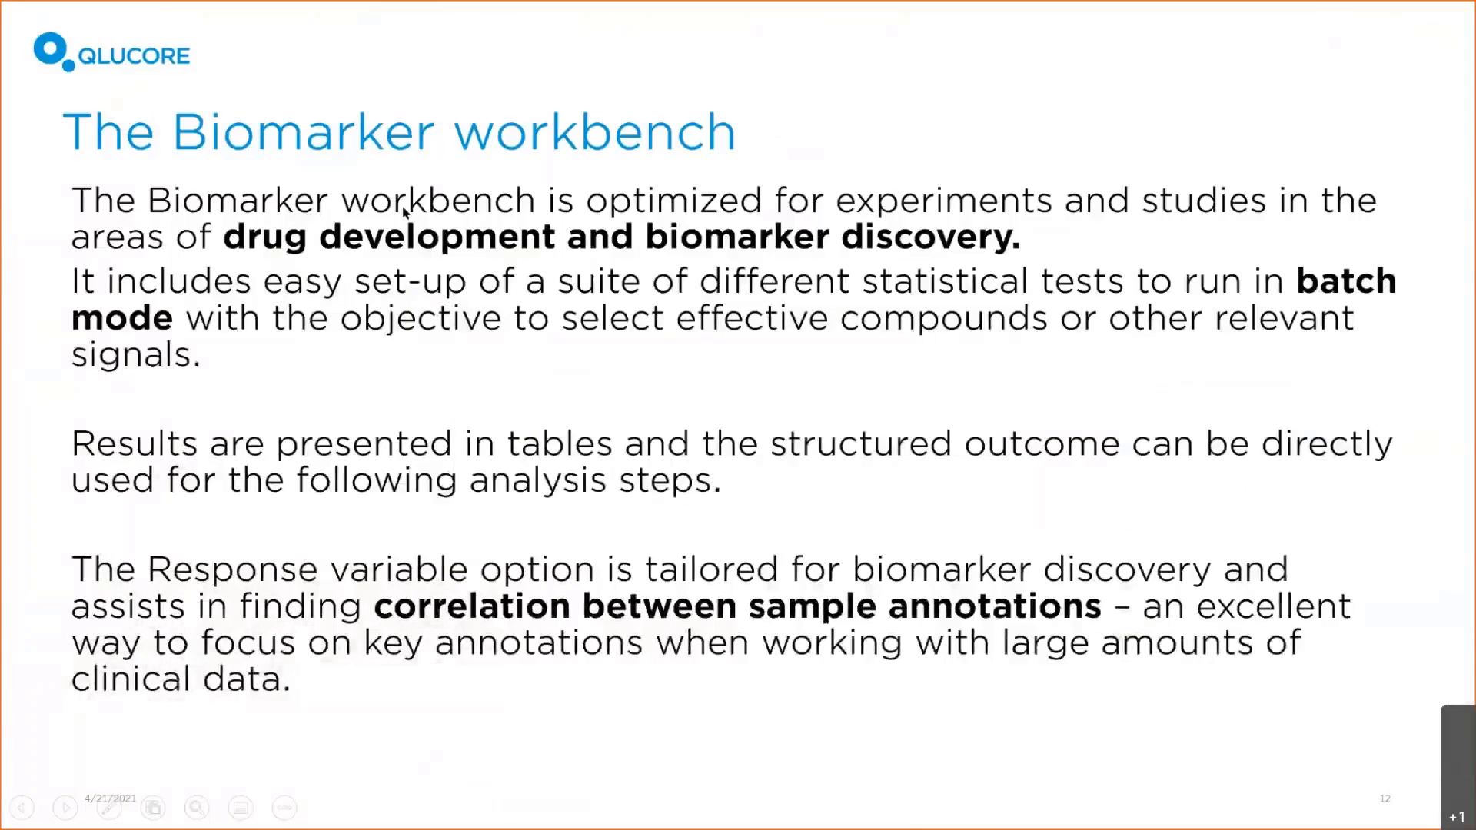
pyautogui.press('Right')
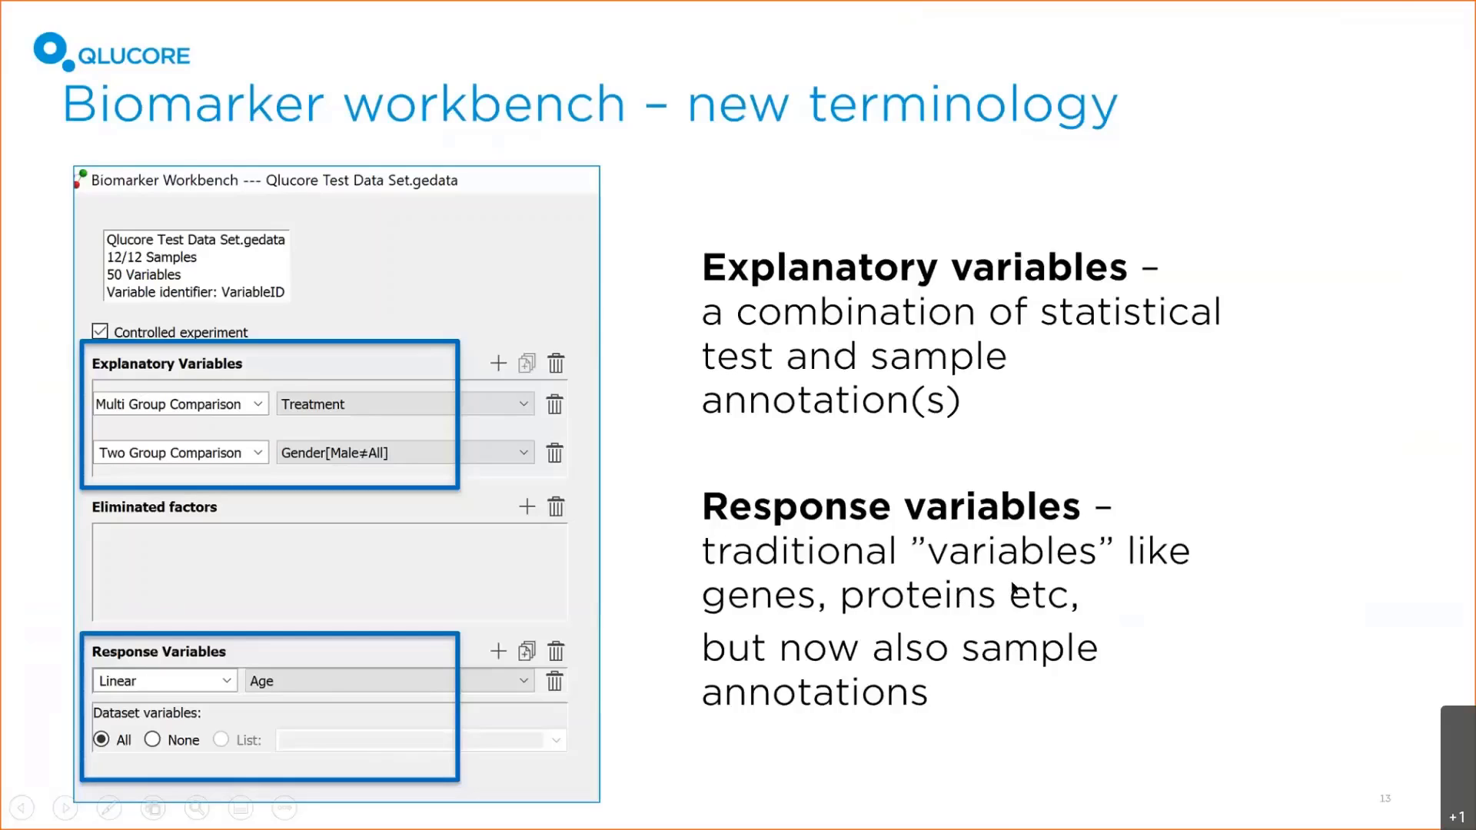
# Step: Switch back to the Biomarker Workbench and add a Multi Group Comparison explanatory variable on Treatment
pyautogui.hotkey('alt', 'Tab')
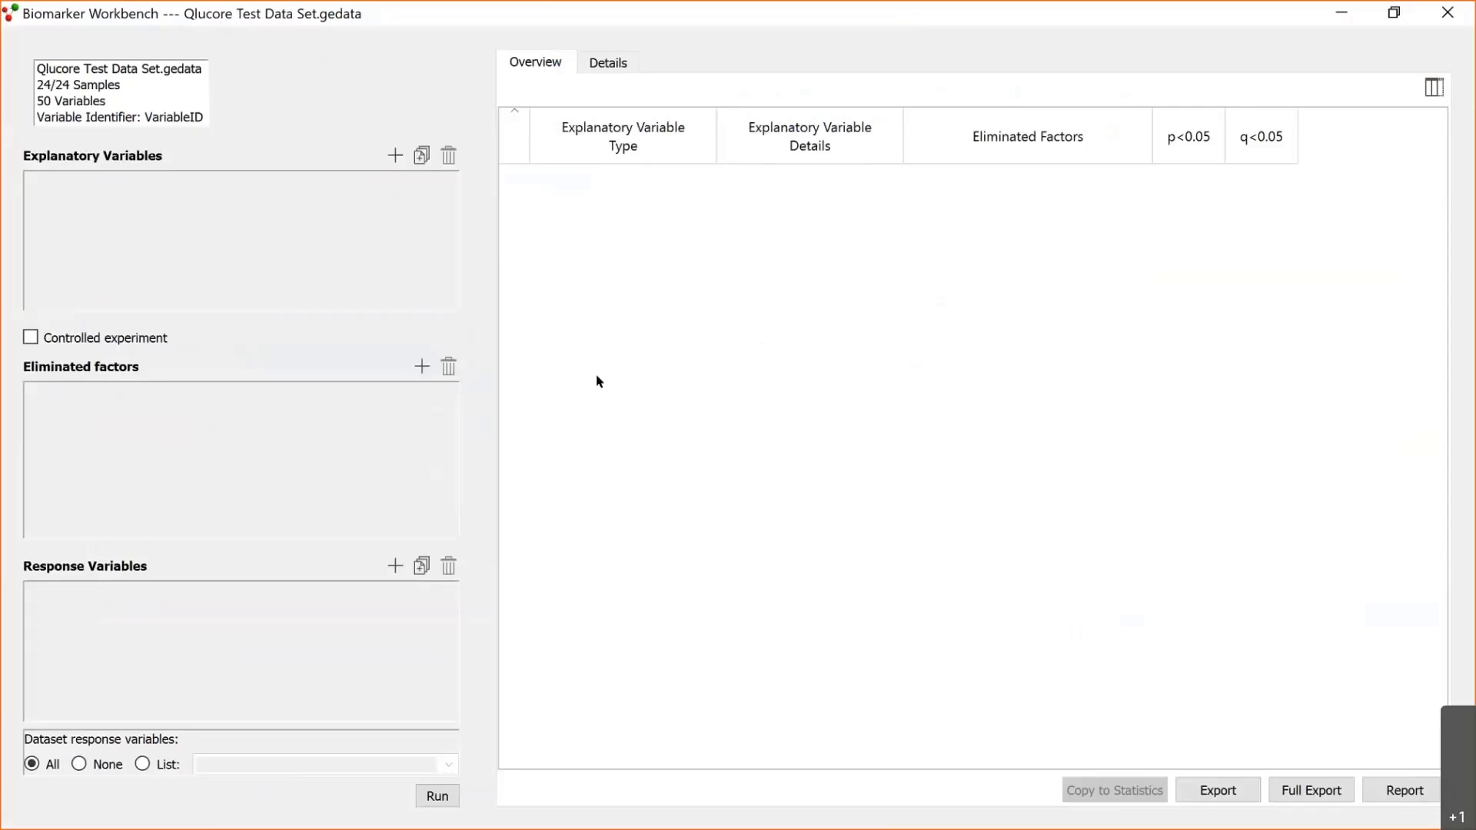
pyautogui.click(400, 157)
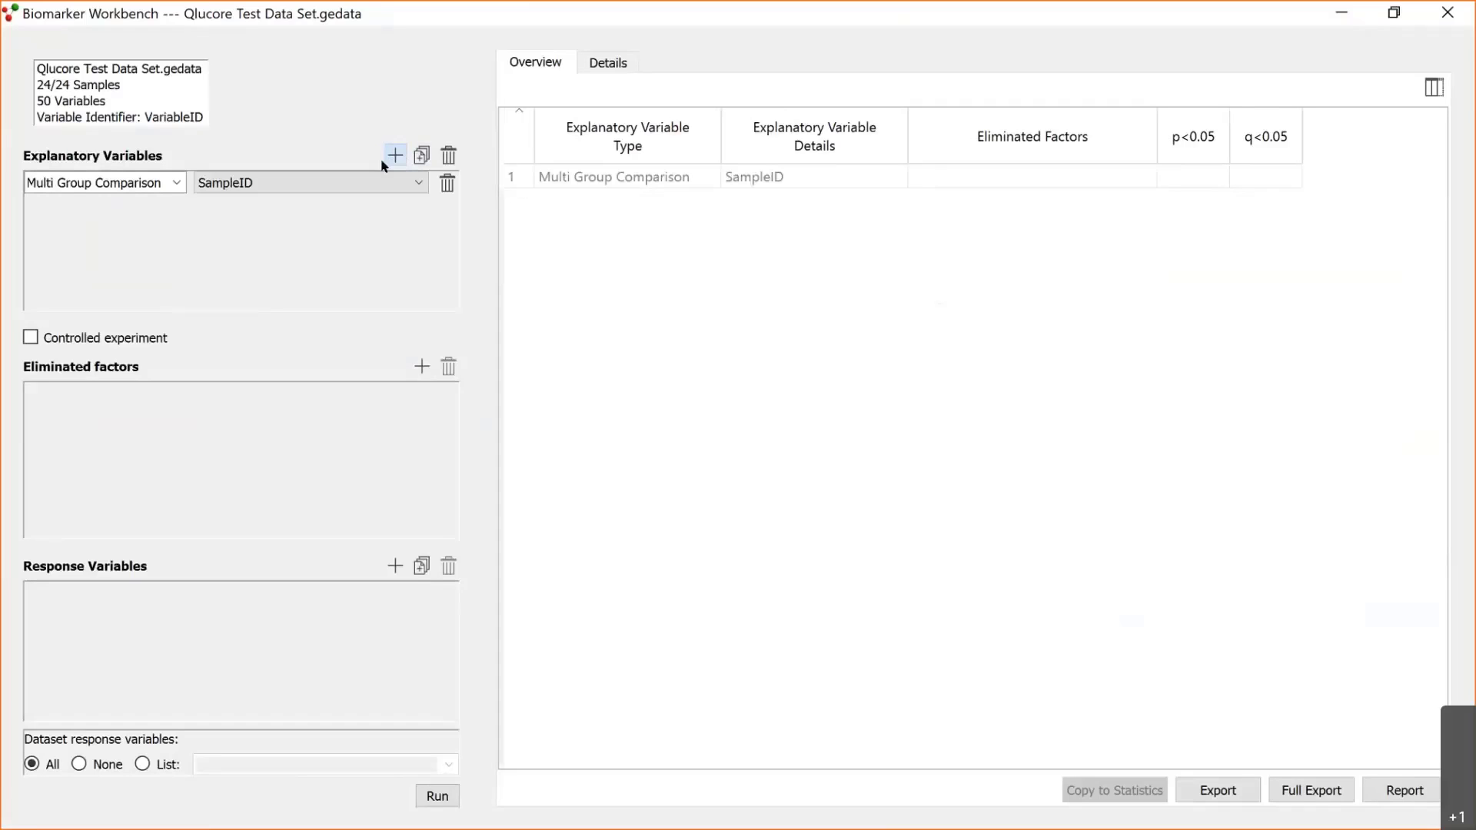
pyautogui.click(415, 184)
pyautogui.click(432, 214)
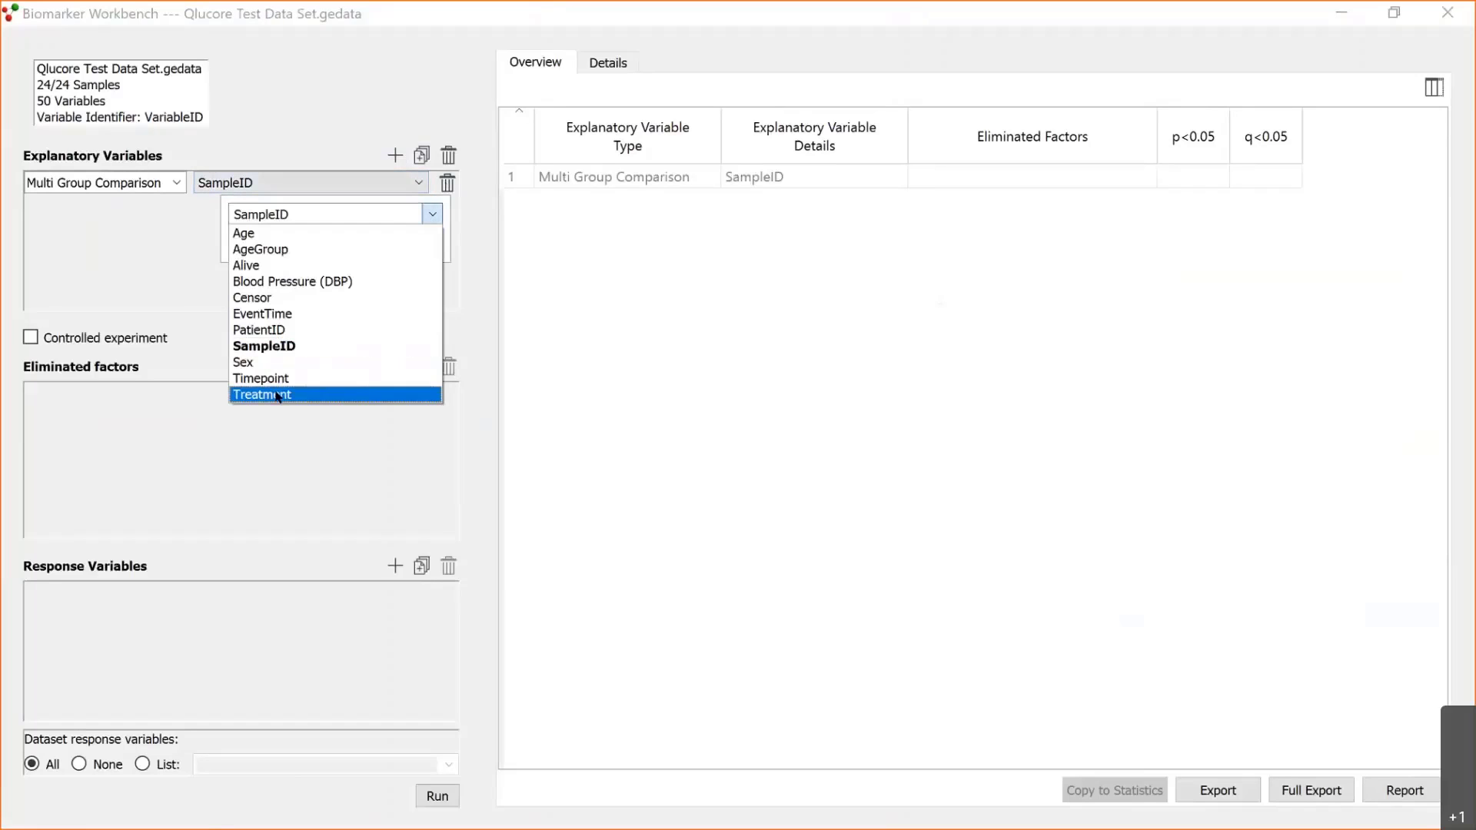
pyautogui.click(278, 396)
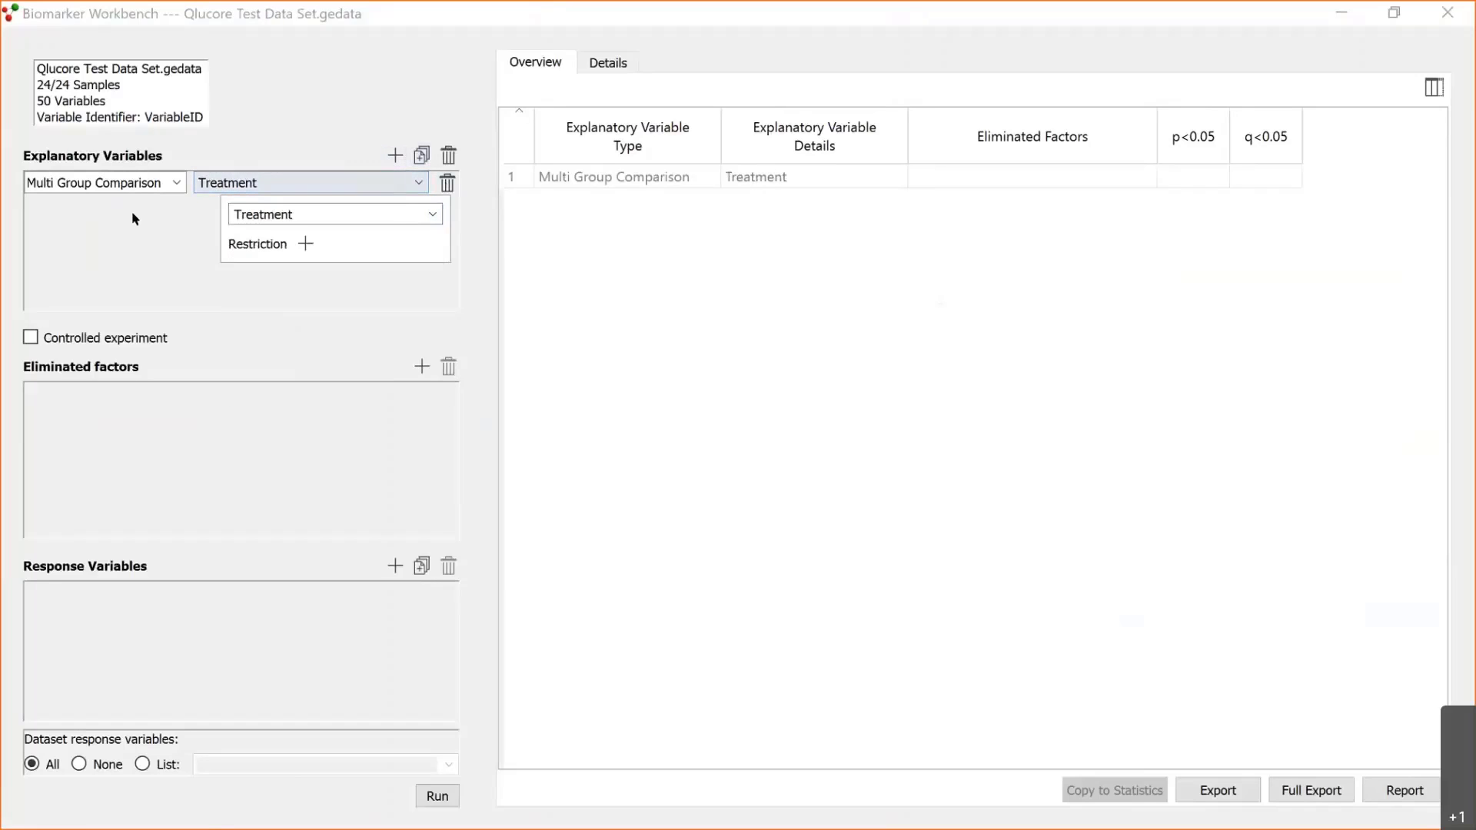
# Step: Add a second explanatory variable as a Two Group Comparison on Timepoint, with Post-treatment against all
pyautogui.click(393, 155)
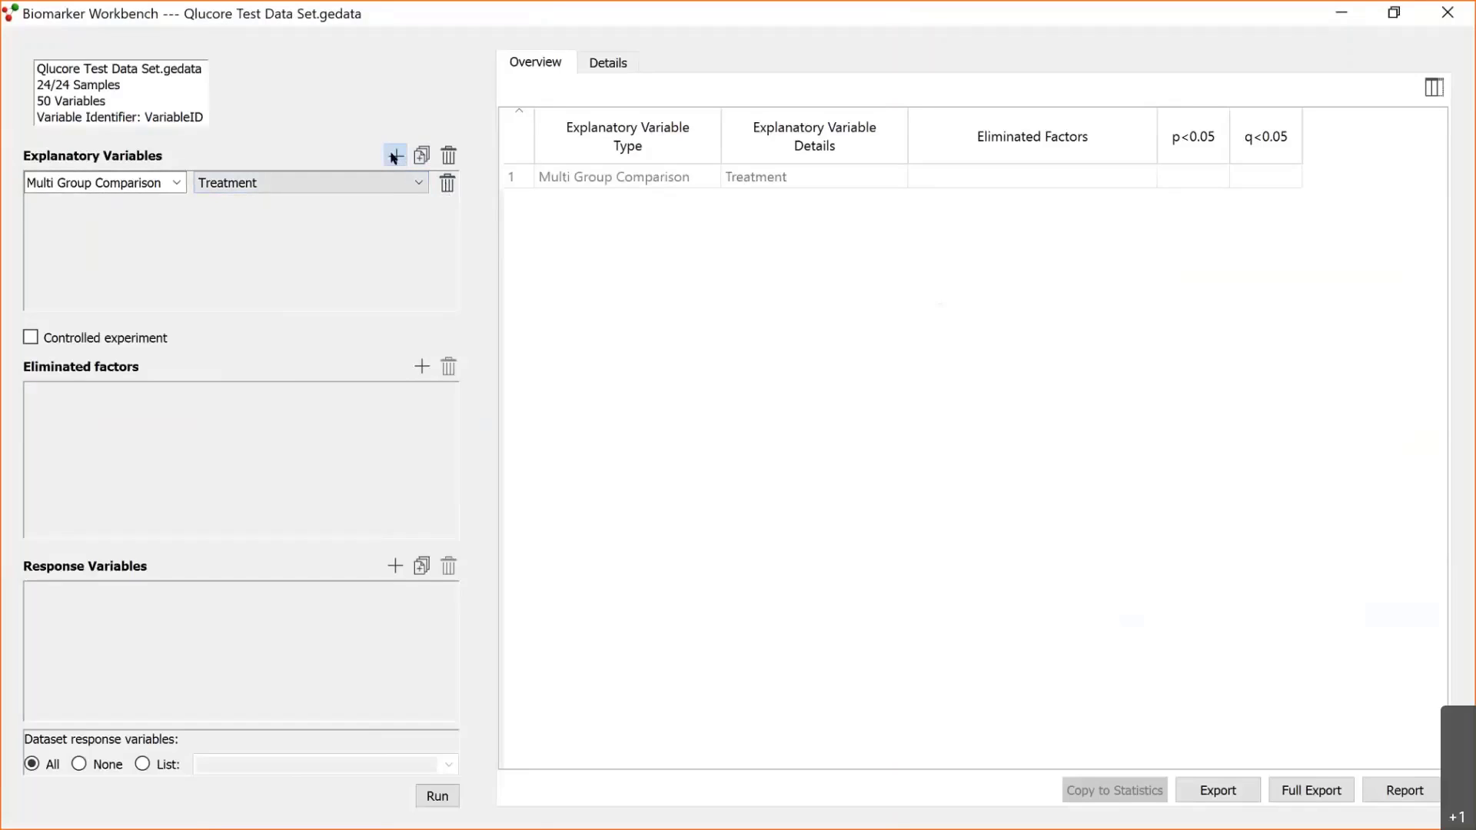
pyautogui.click(394, 155)
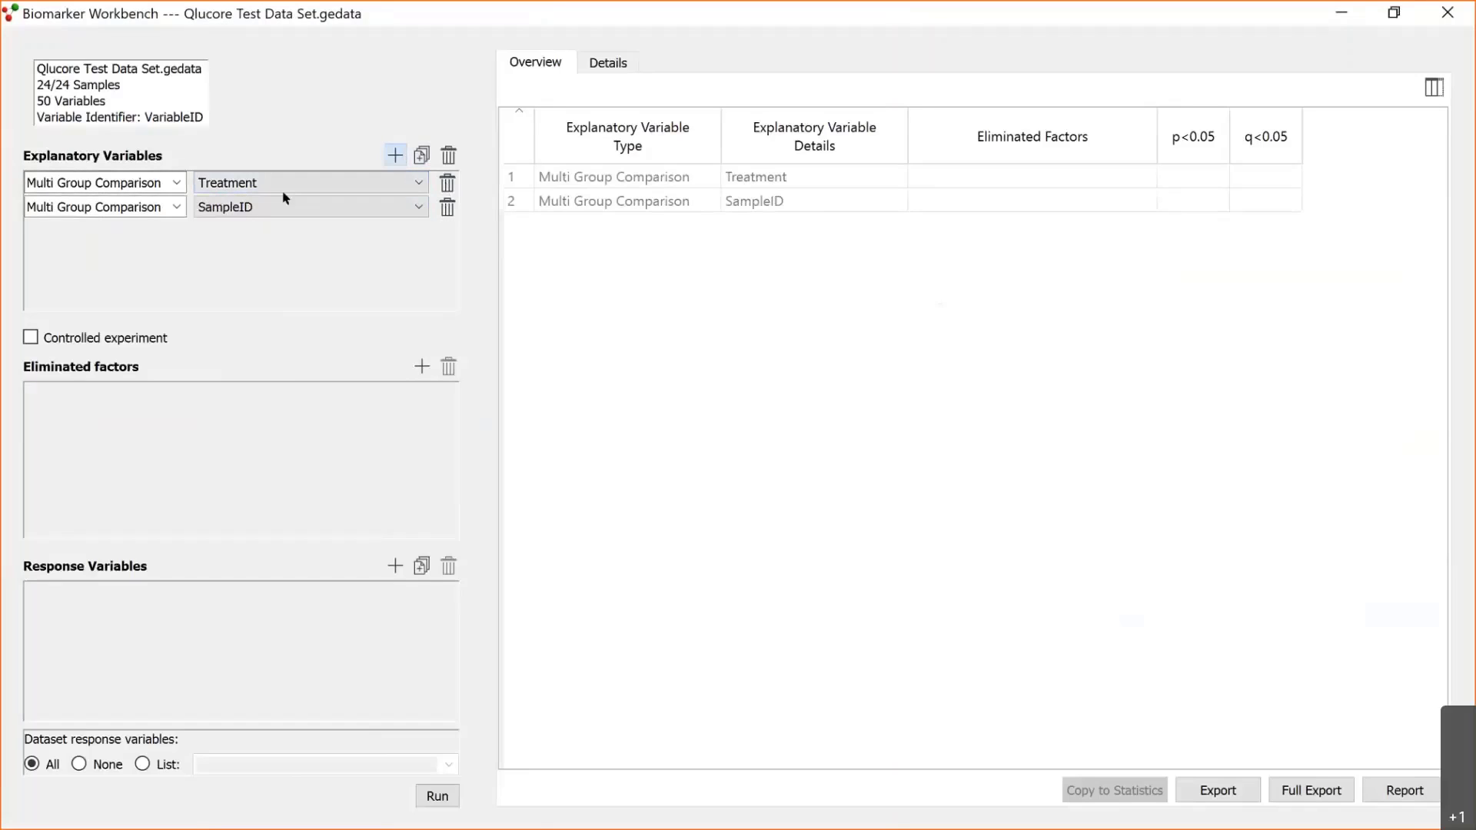
pyautogui.click(416, 207)
pyautogui.click(431, 239)
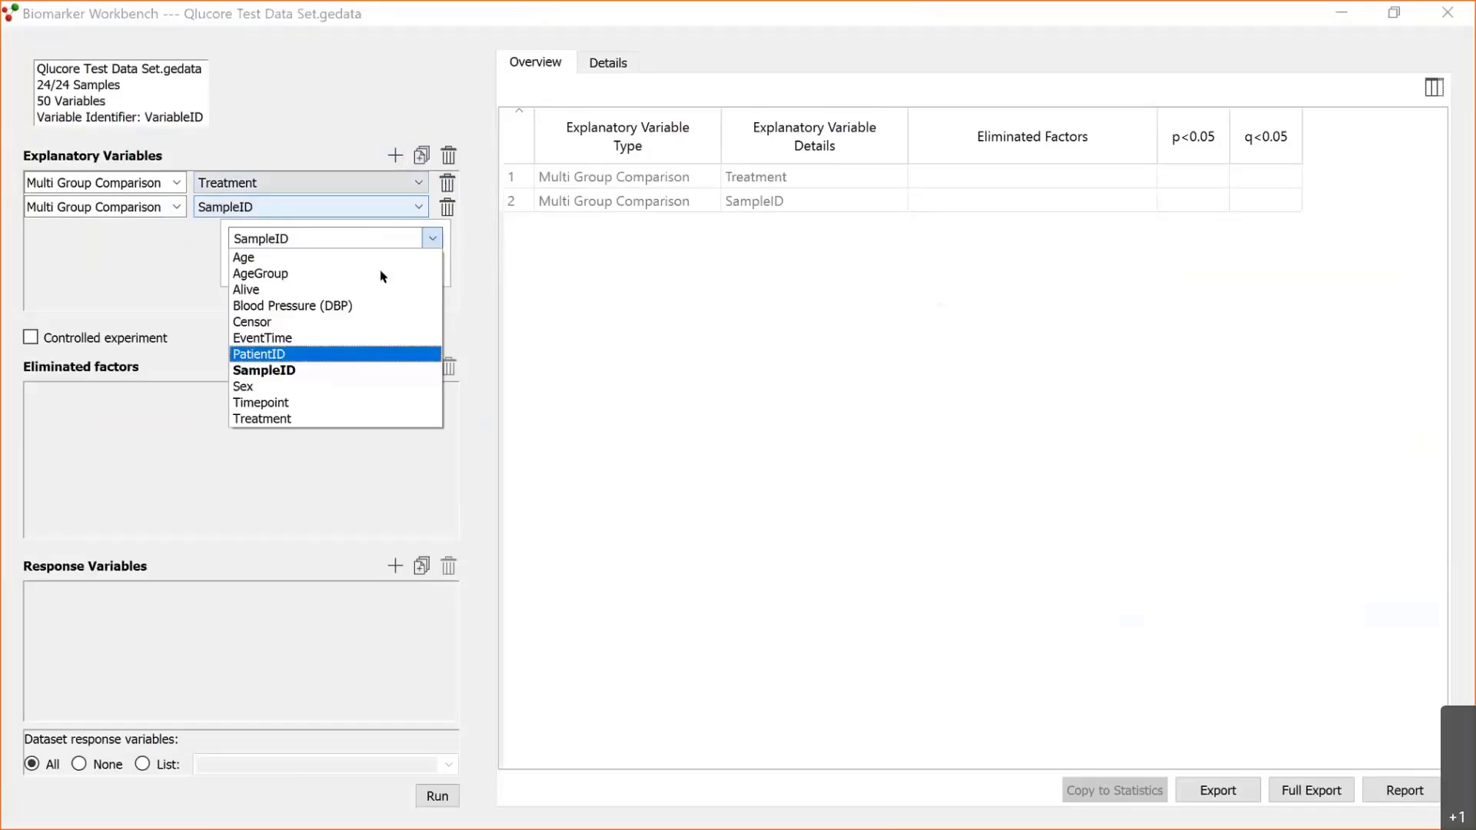
pyautogui.click(254, 401)
pyautogui.click(173, 207)
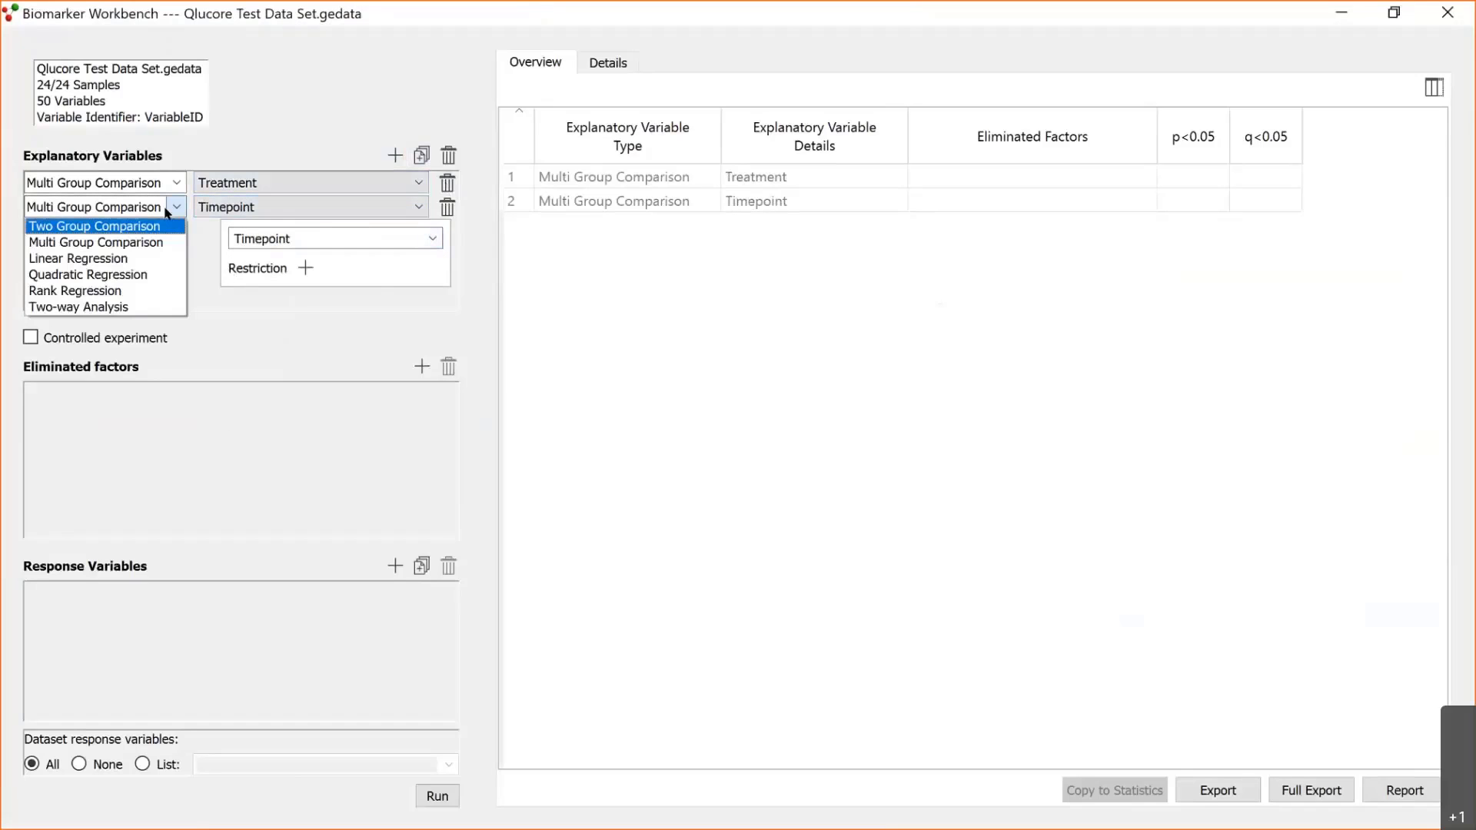
pyautogui.click(147, 222)
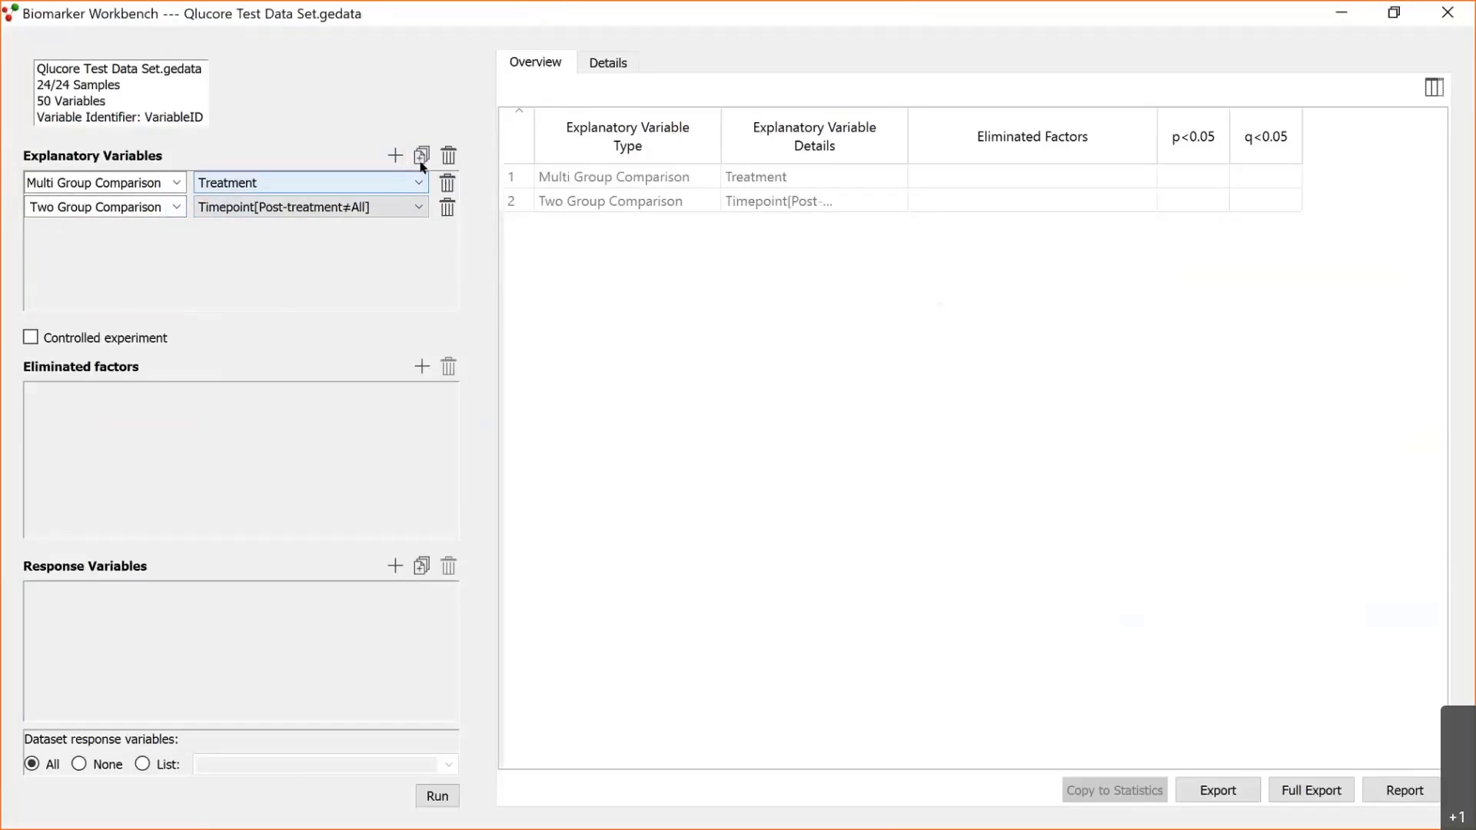
# Step: Add a third explanatory variable as a Linear Regression on Age with r≠0
pyautogui.click(395, 157)
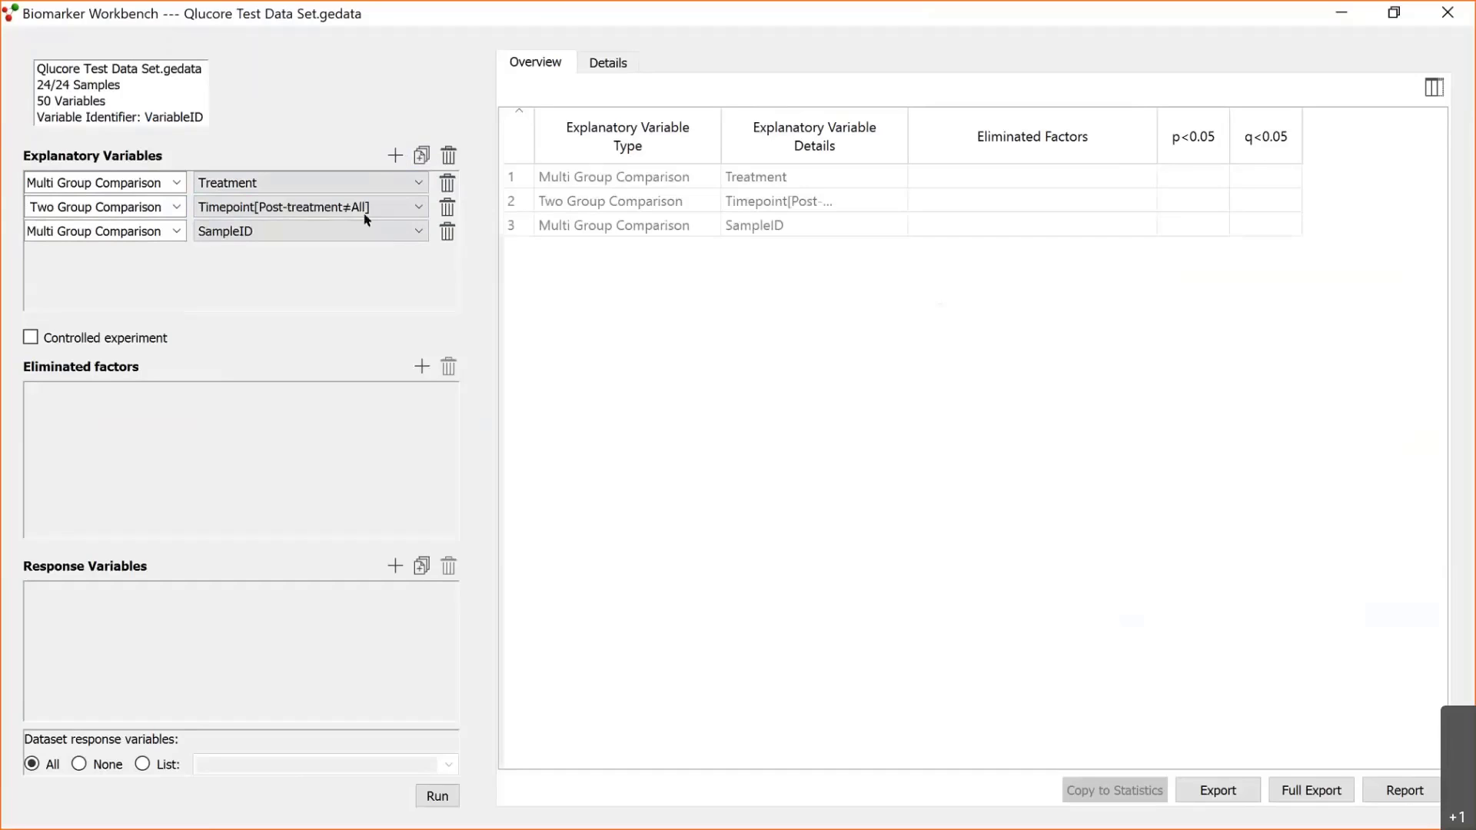
pyautogui.click(176, 232)
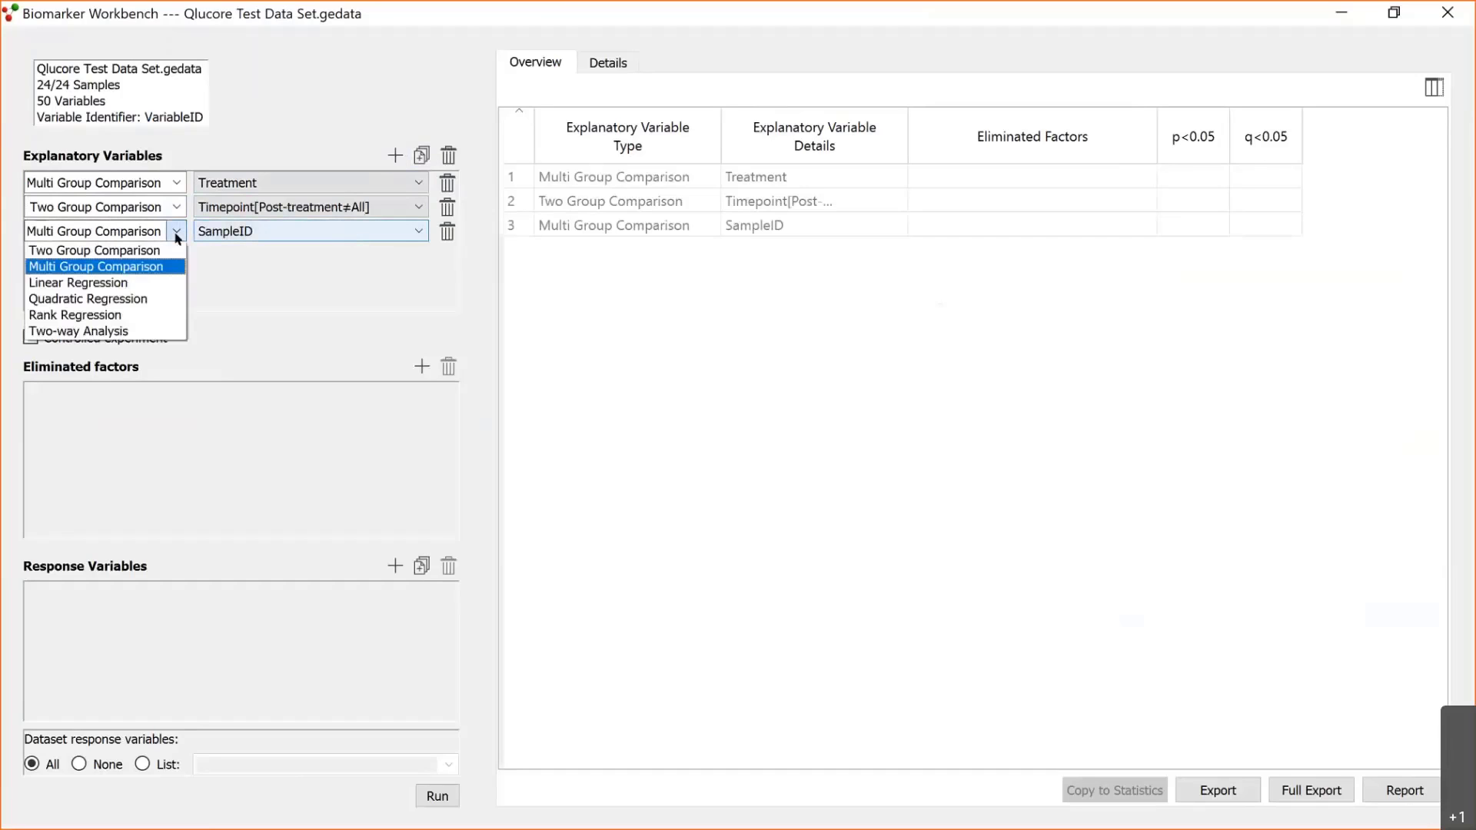
pyautogui.click(134, 282)
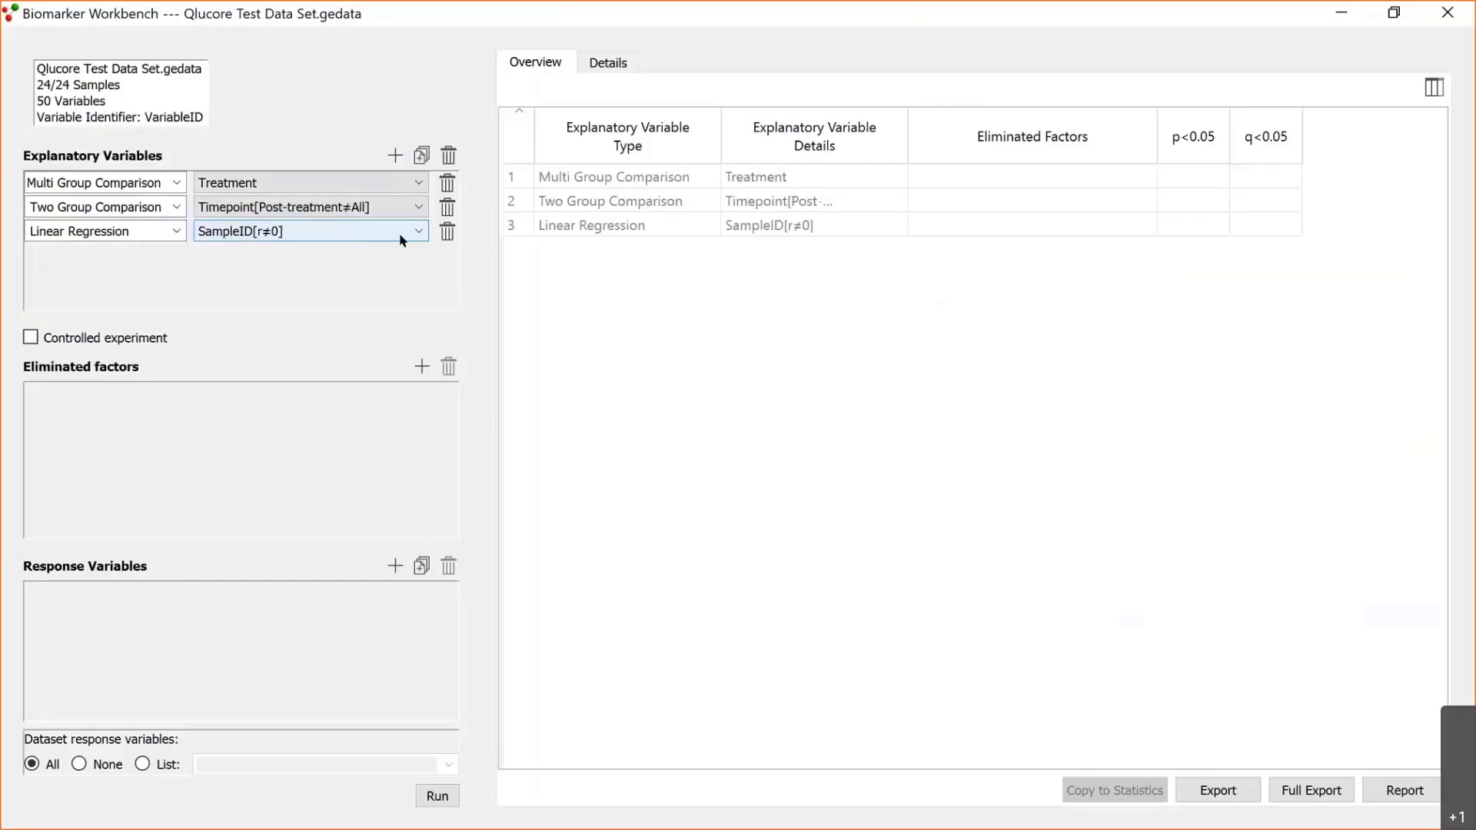
pyautogui.click(415, 231)
pyautogui.click(351, 263)
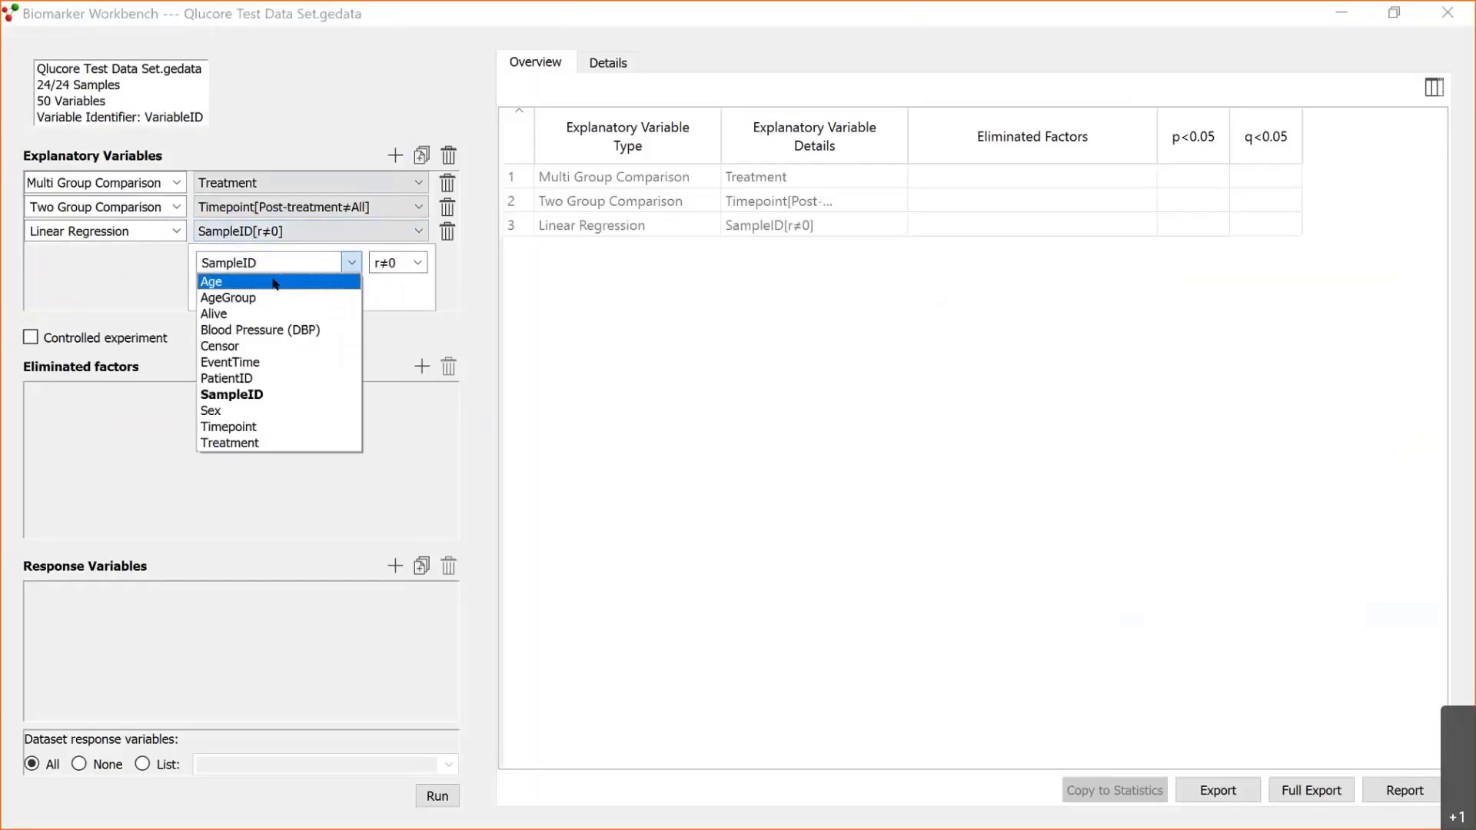
pyautogui.click(320, 282)
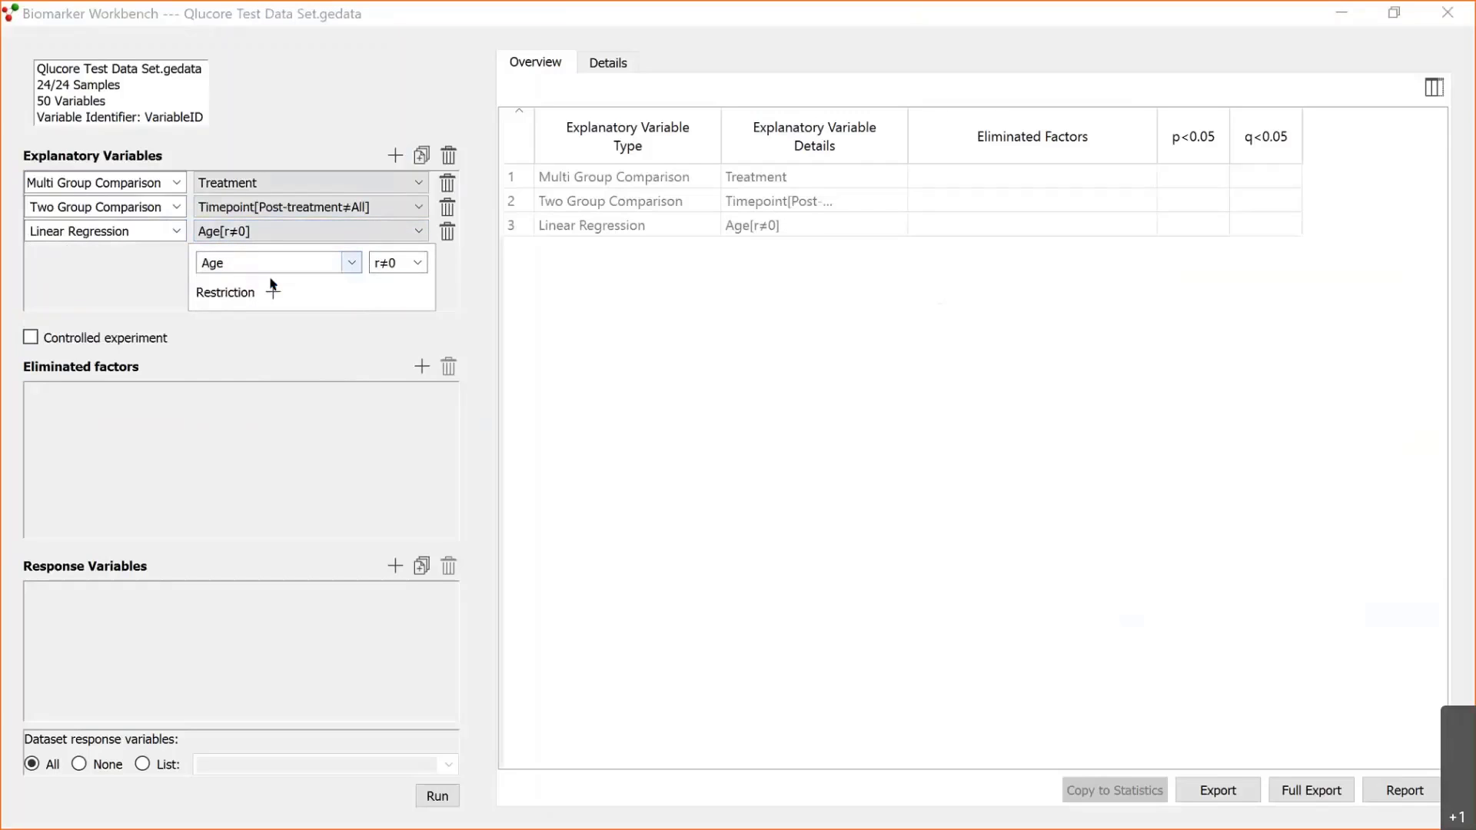
pyautogui.click(436, 158)
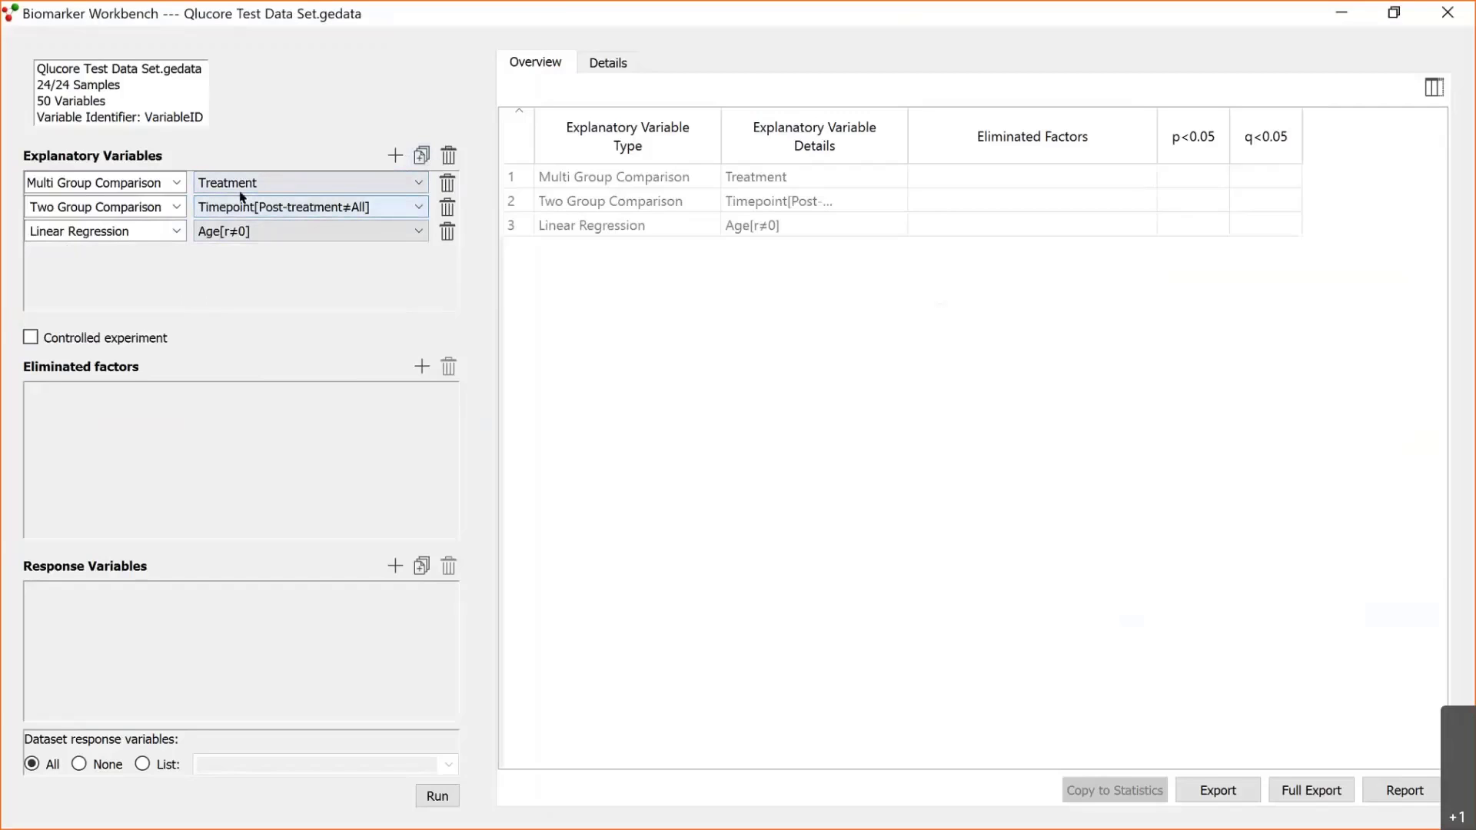
# Step: Add a Two Group eliminated factor on Sex, with Female against All, and run the batch of tests
pyautogui.click(422, 367)
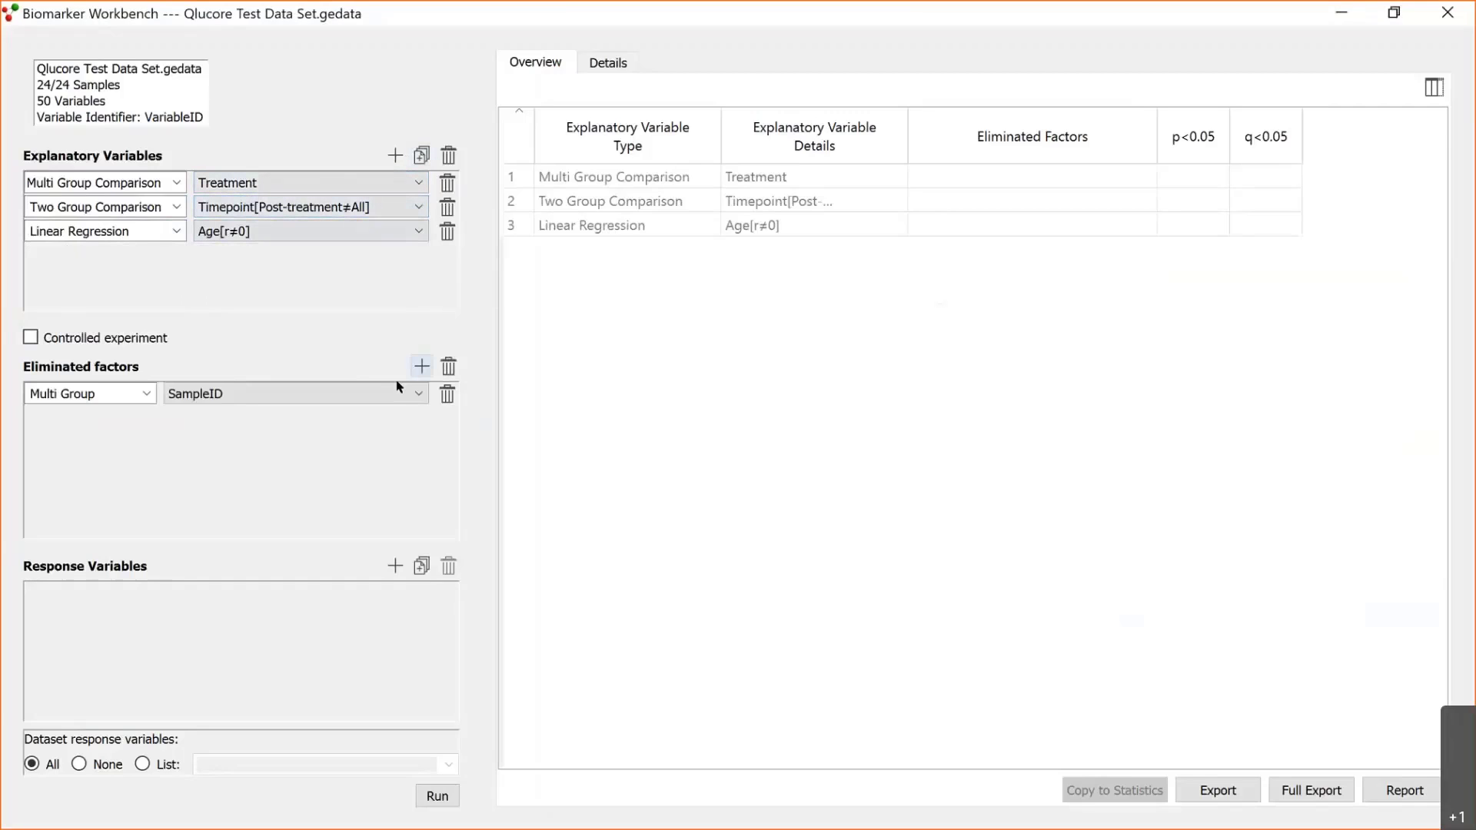
pyautogui.click(140, 393)
pyautogui.click(69, 413)
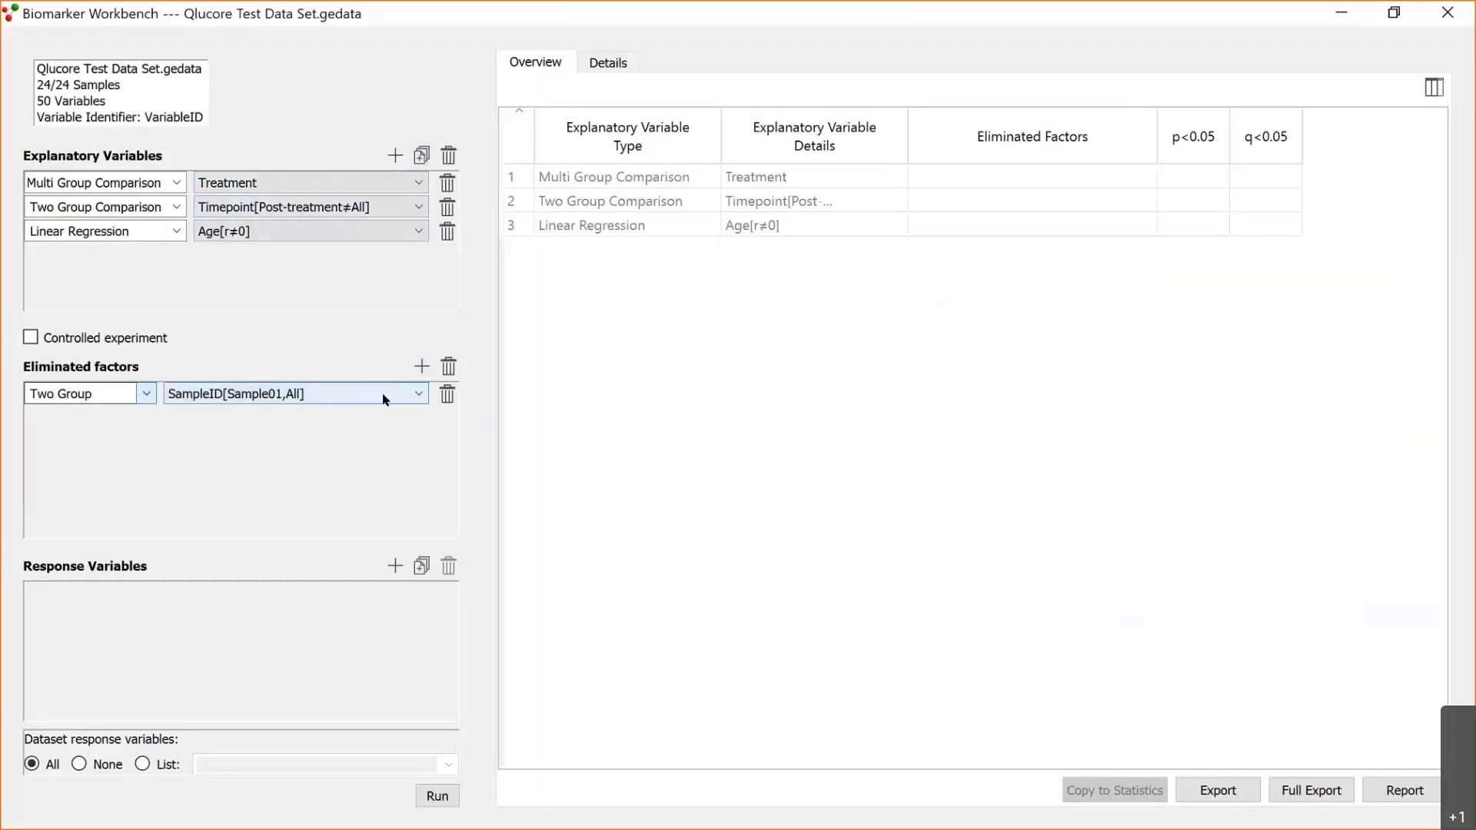
pyautogui.click(415, 395)
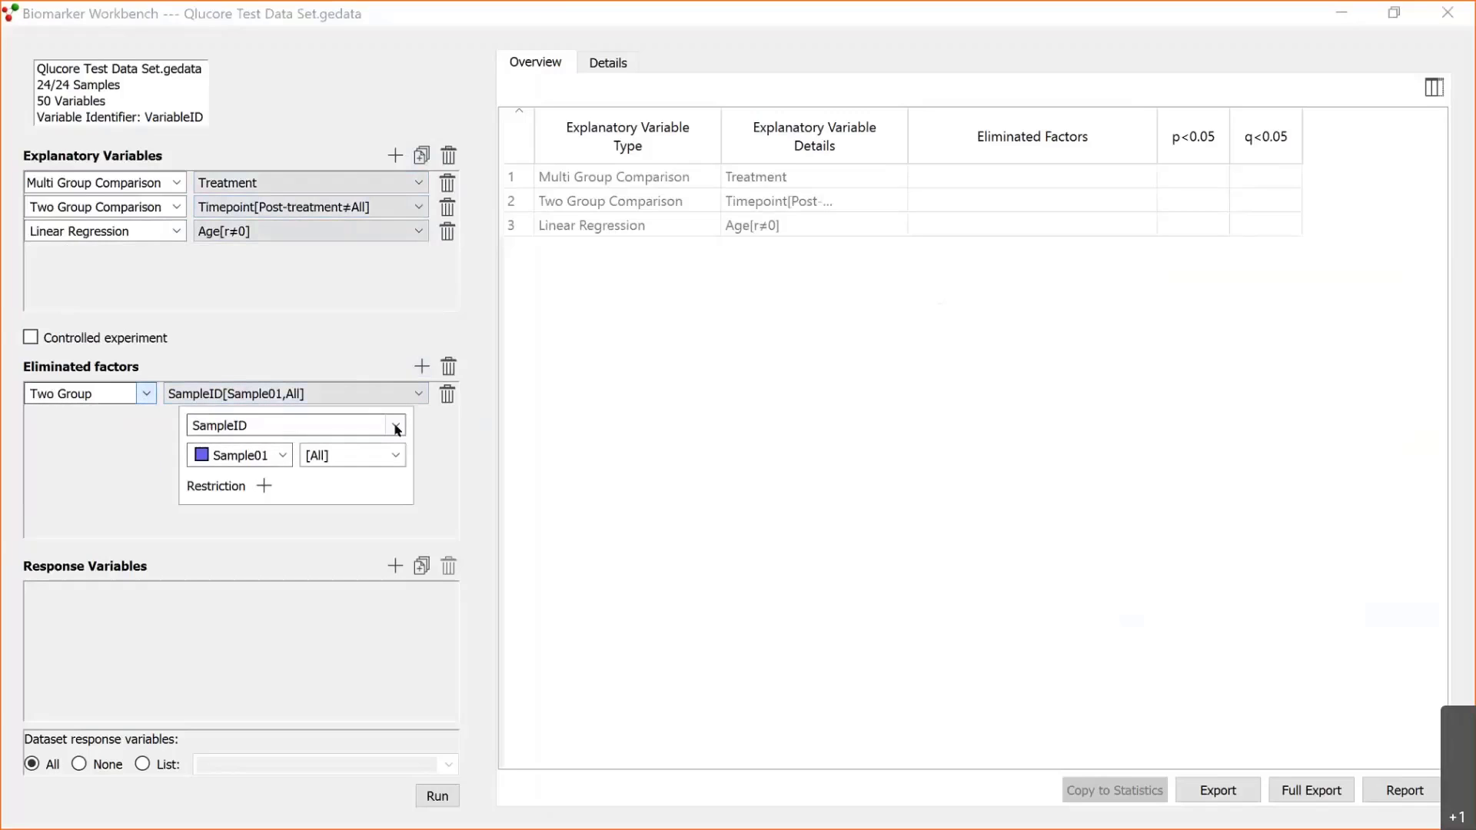
pyautogui.click(284, 456)
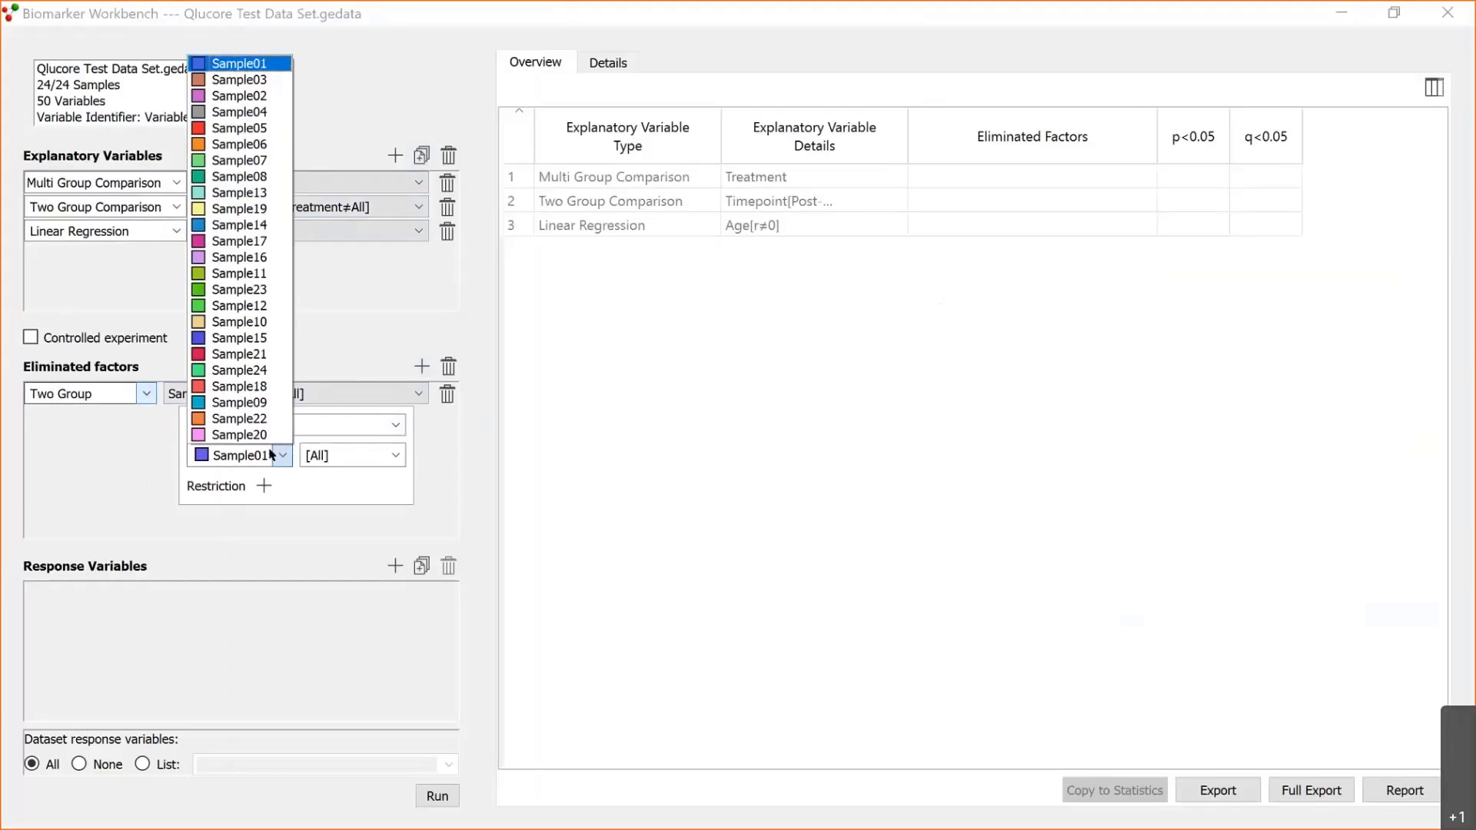
pyautogui.click(399, 427)
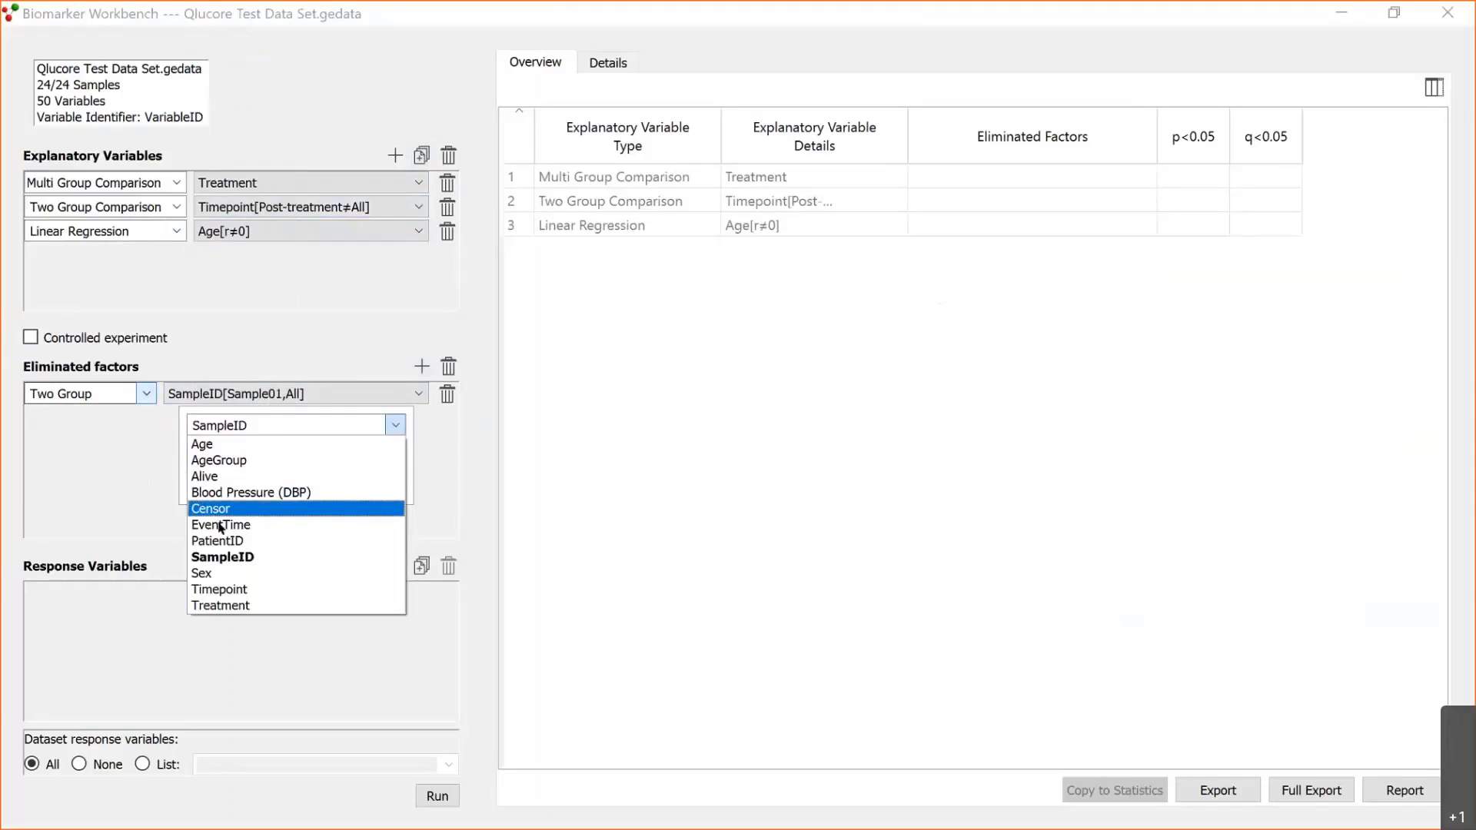
pyautogui.click(206, 573)
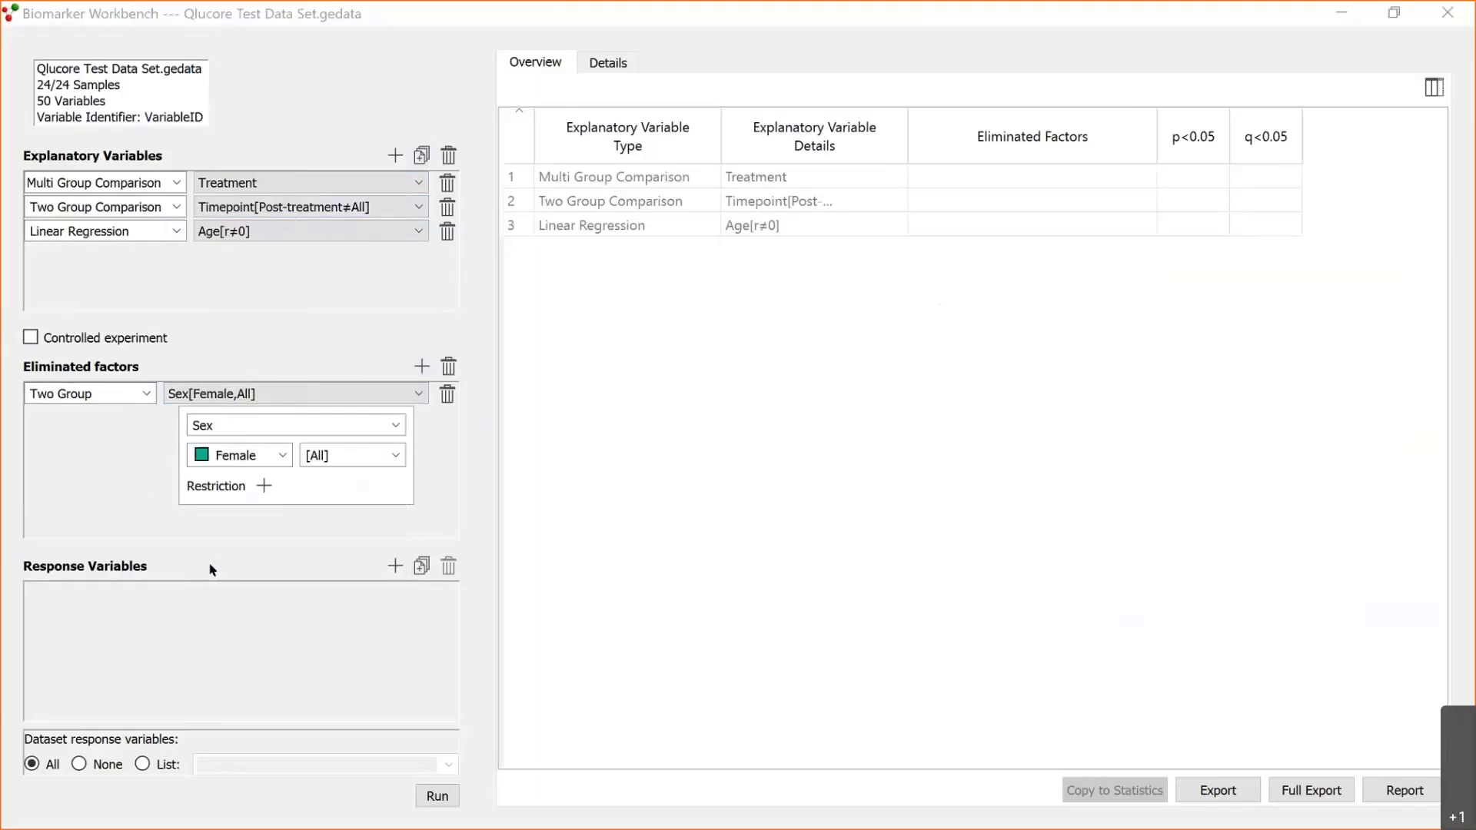
pyautogui.click(333, 532)
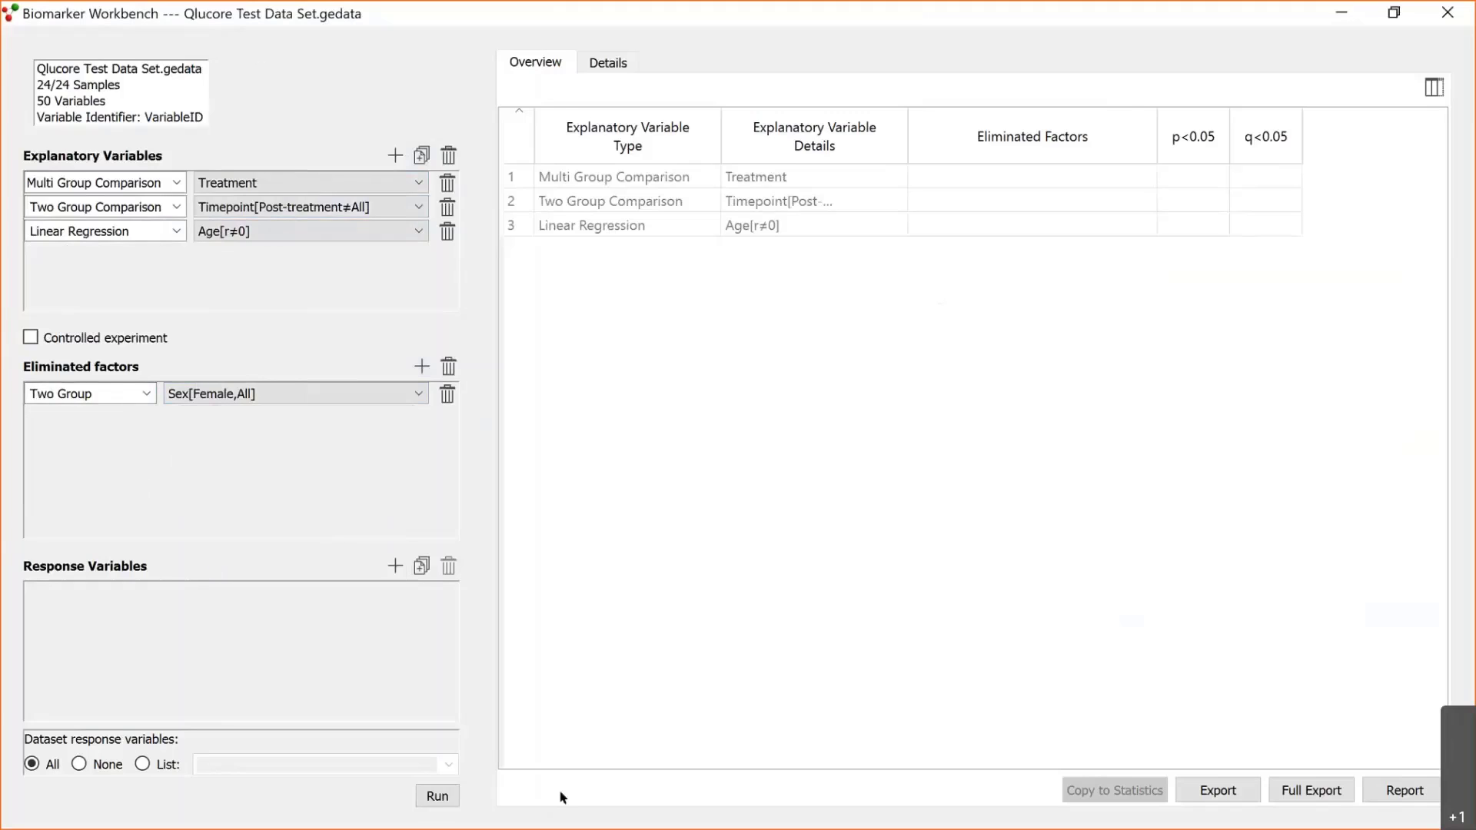
pyautogui.click(437, 796)
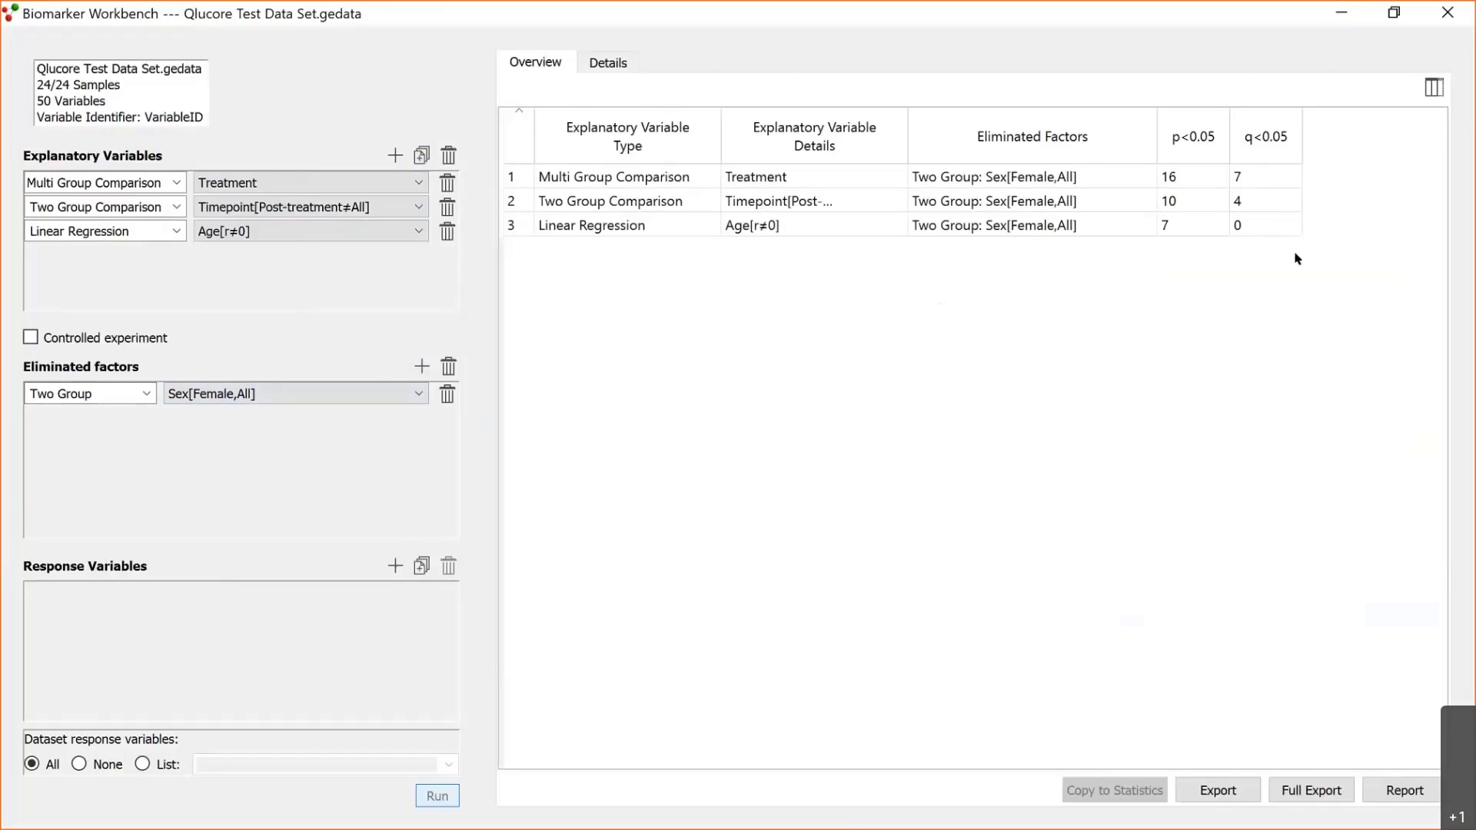
# Step: In the detailed results table, add the Symbol column and hide the Minimum p-value and p-value columns
pyautogui.click(615, 64)
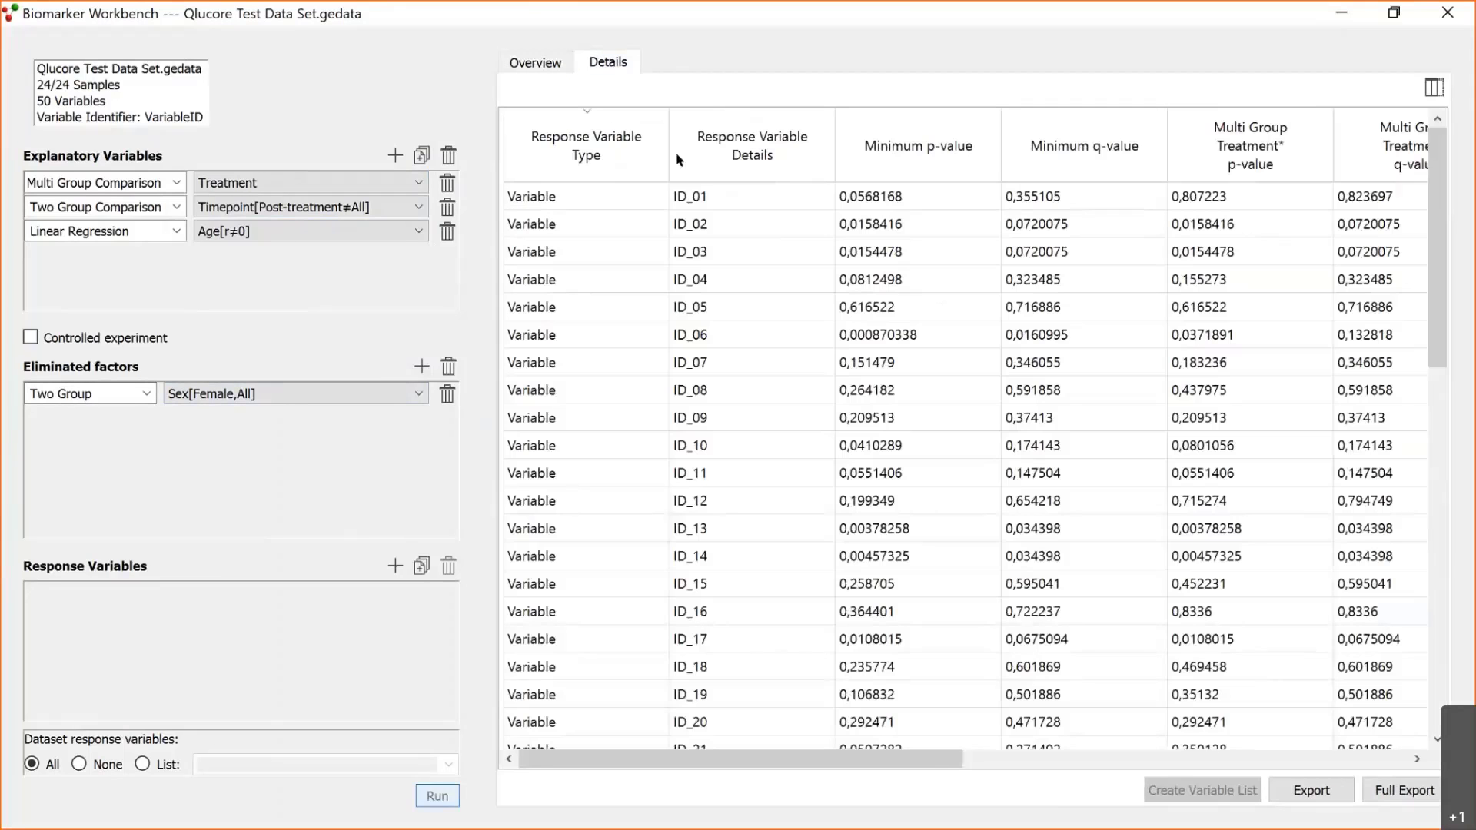
pyautogui.click(1432, 89)
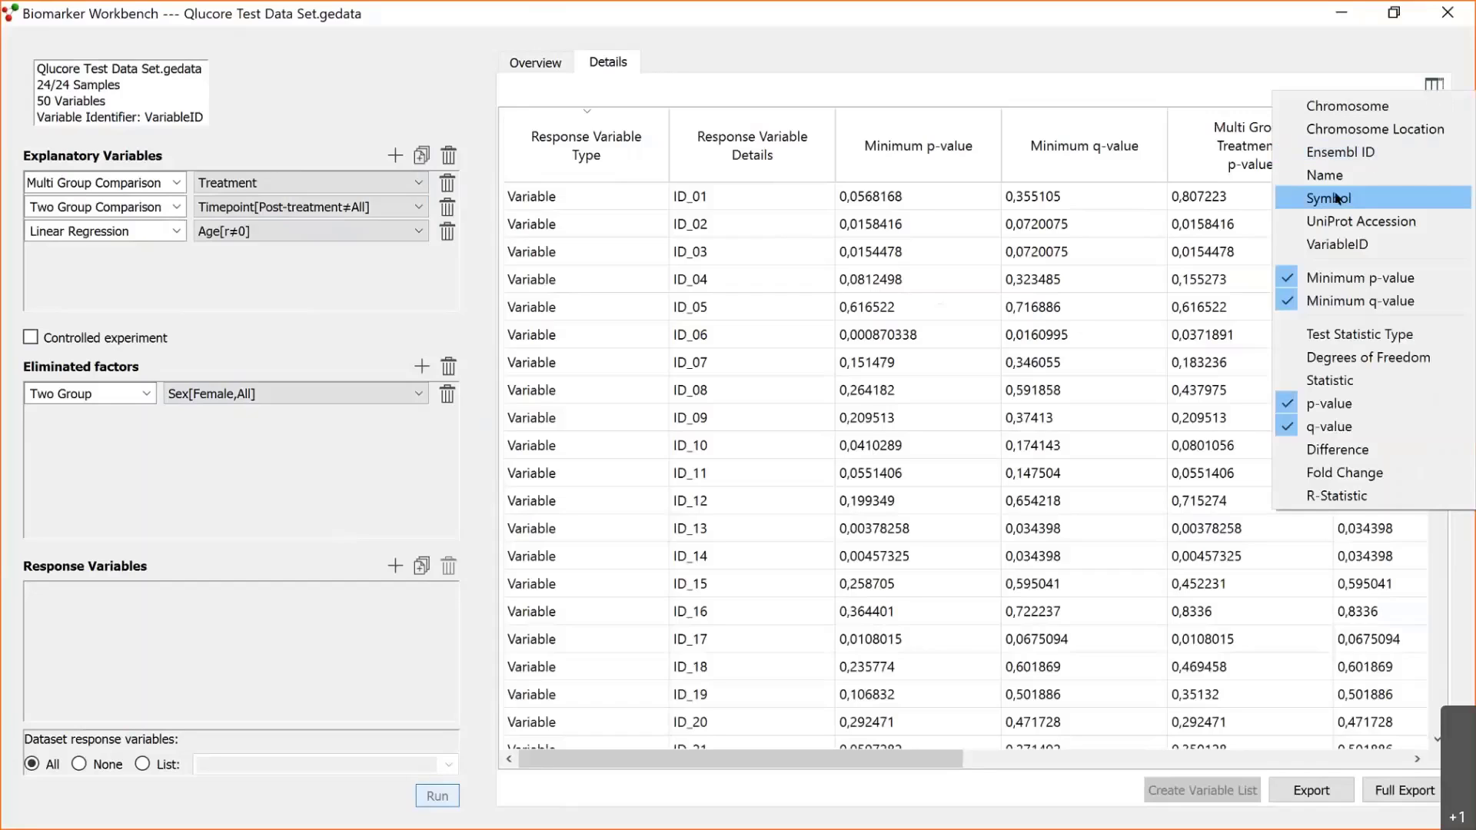
pyautogui.click(1337, 199)
pyautogui.click(1433, 88)
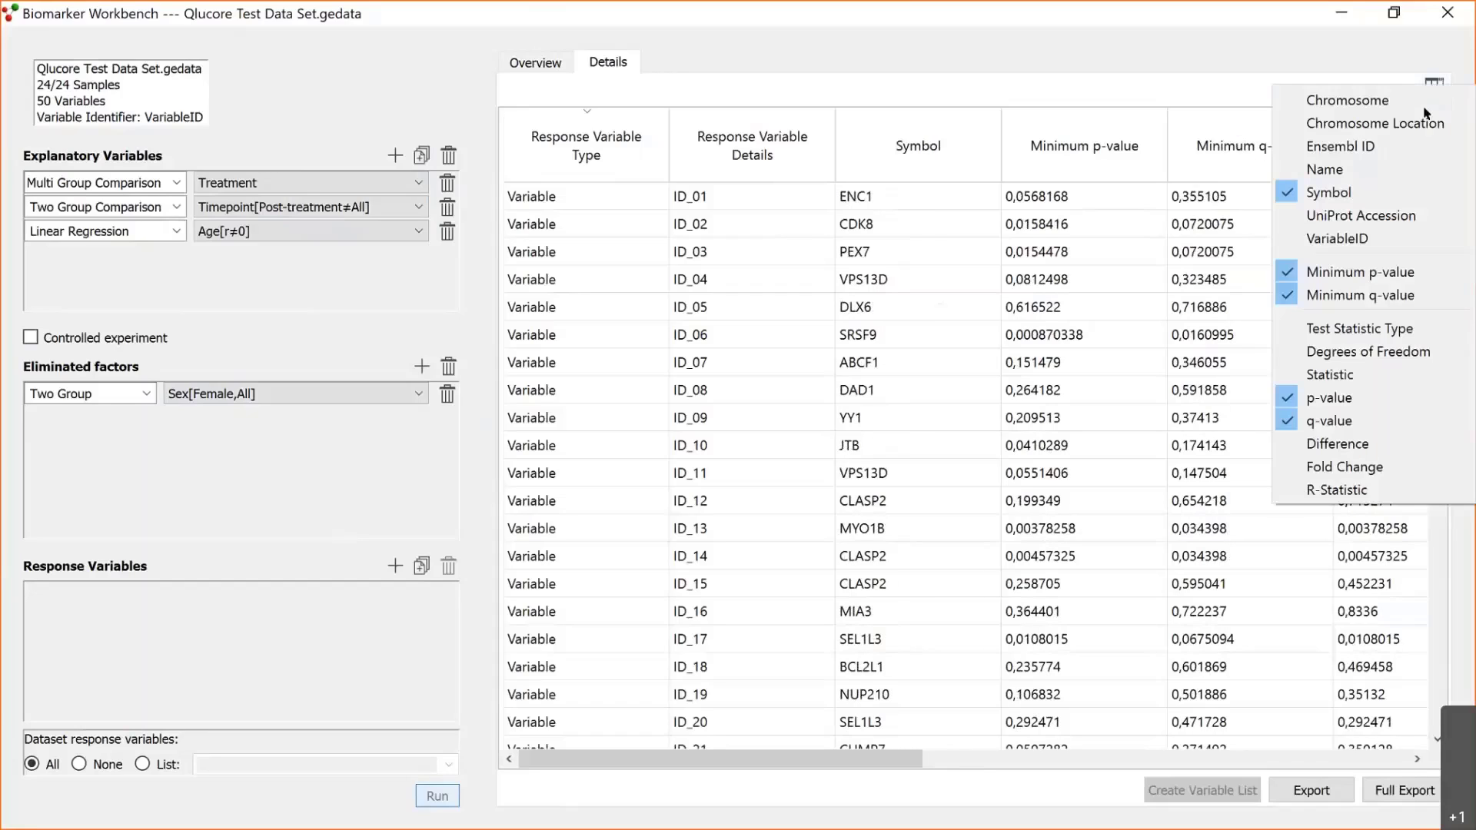
pyautogui.click(1285, 273)
pyautogui.click(1434, 84)
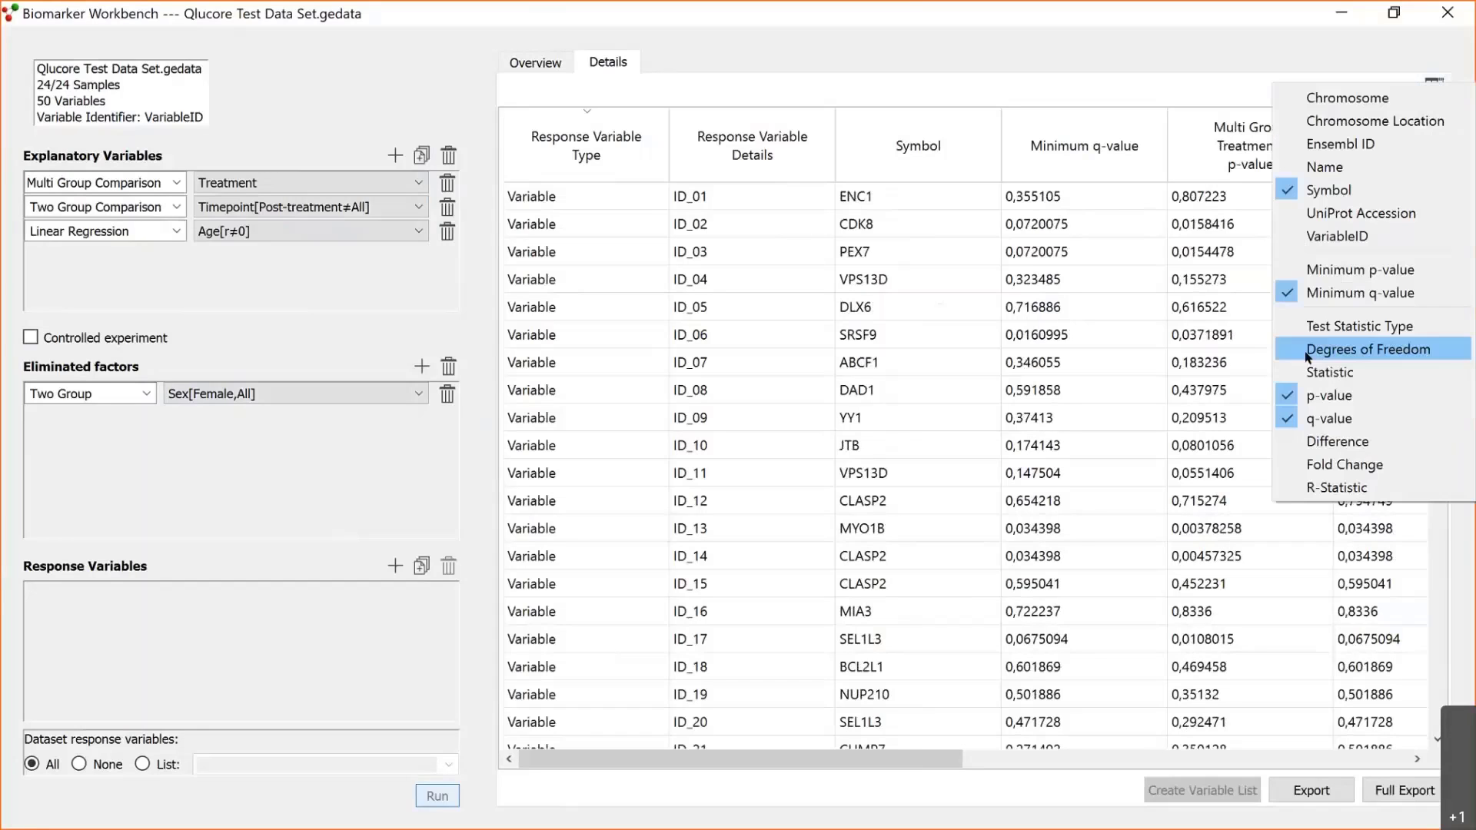
pyautogui.click(1298, 395)
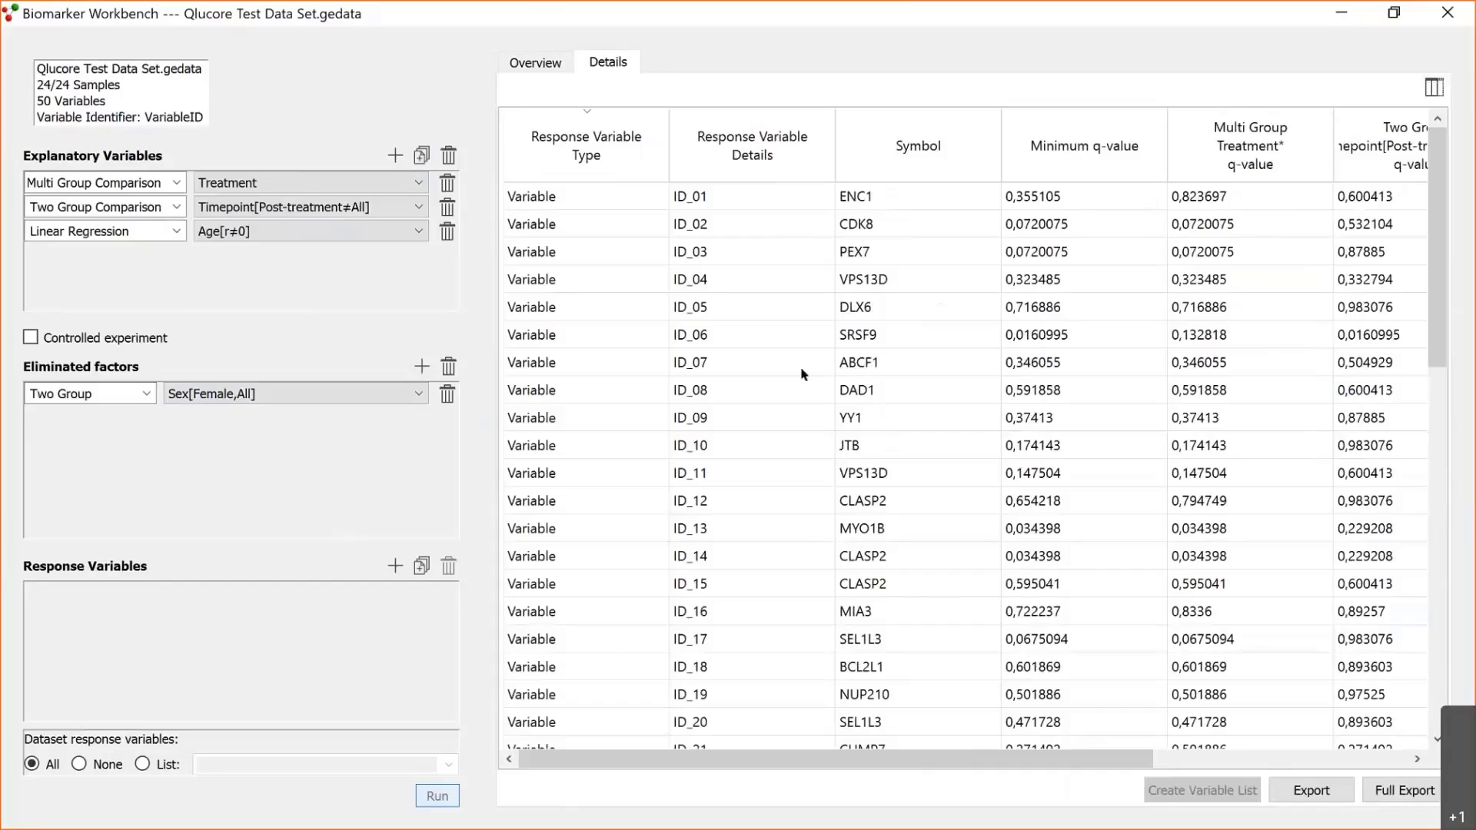
# Step: Examine the detailed results sorted in turn by Minimum q-value and by the Treatment, Timepoint and Age q-values
pyautogui.click(1084, 146)
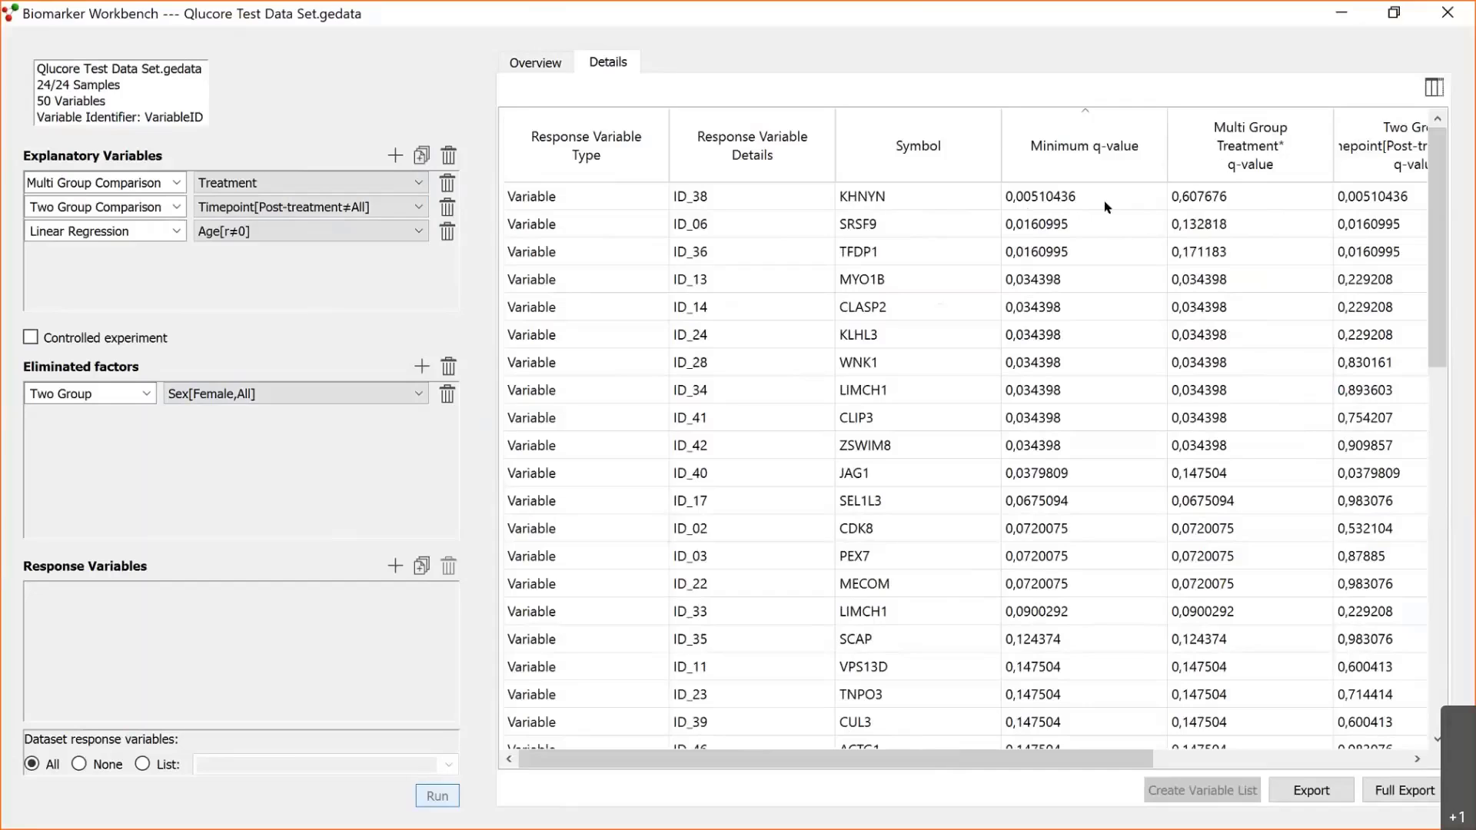
pyautogui.click(1225, 150)
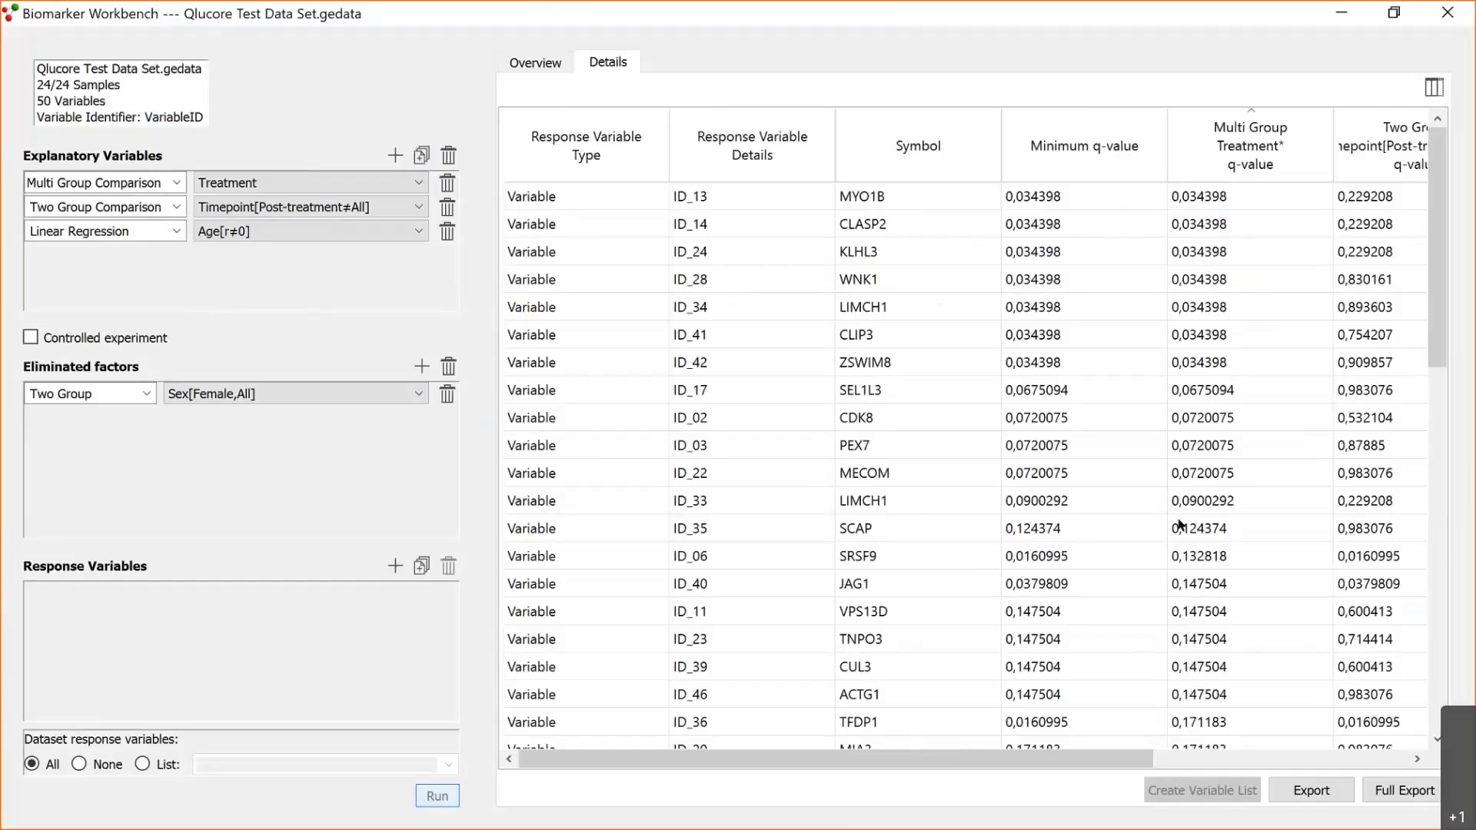
pyautogui.click(1174, 764)
pyautogui.click(1197, 171)
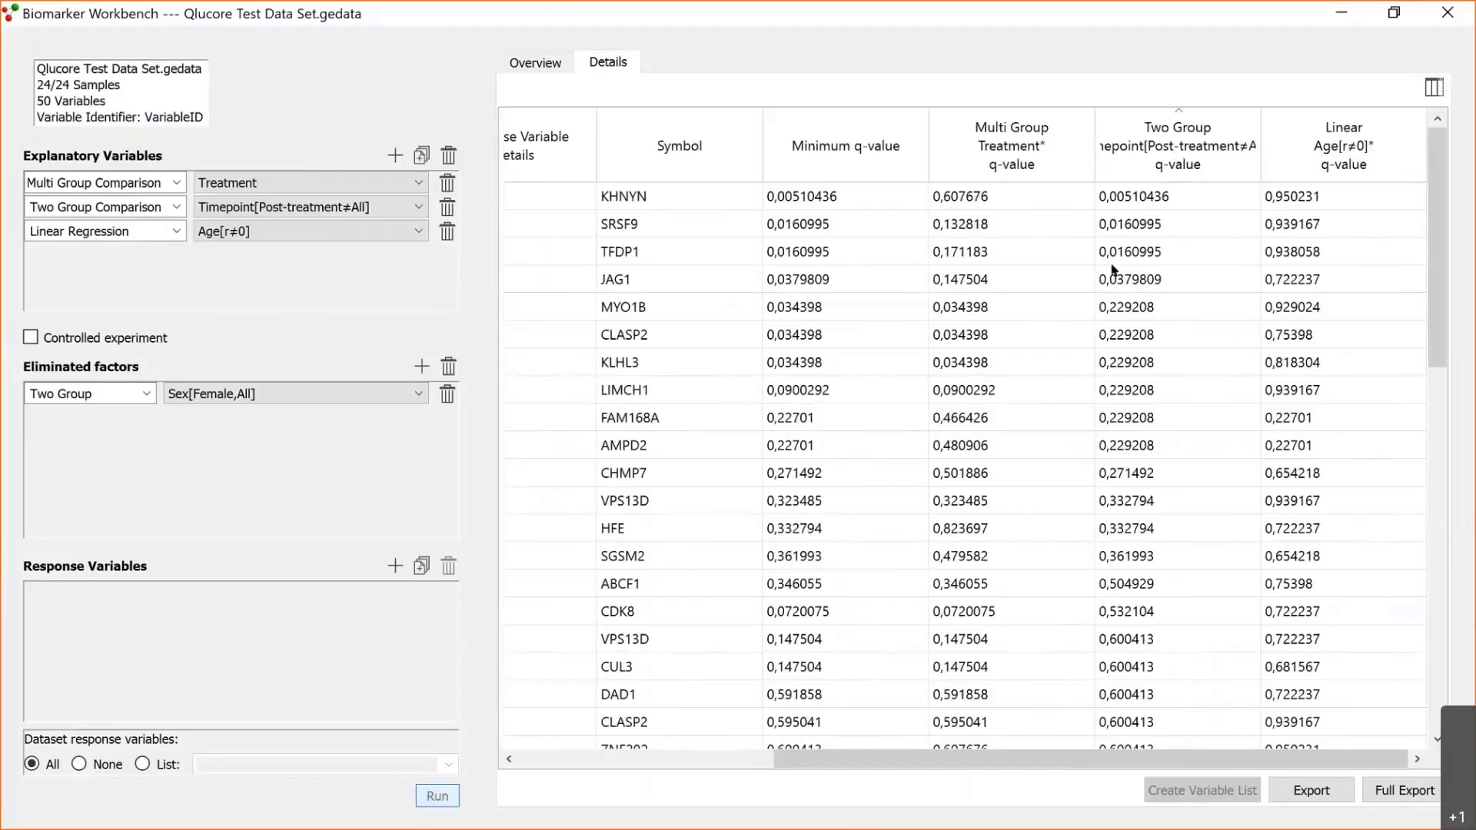
pyautogui.click(1334, 149)
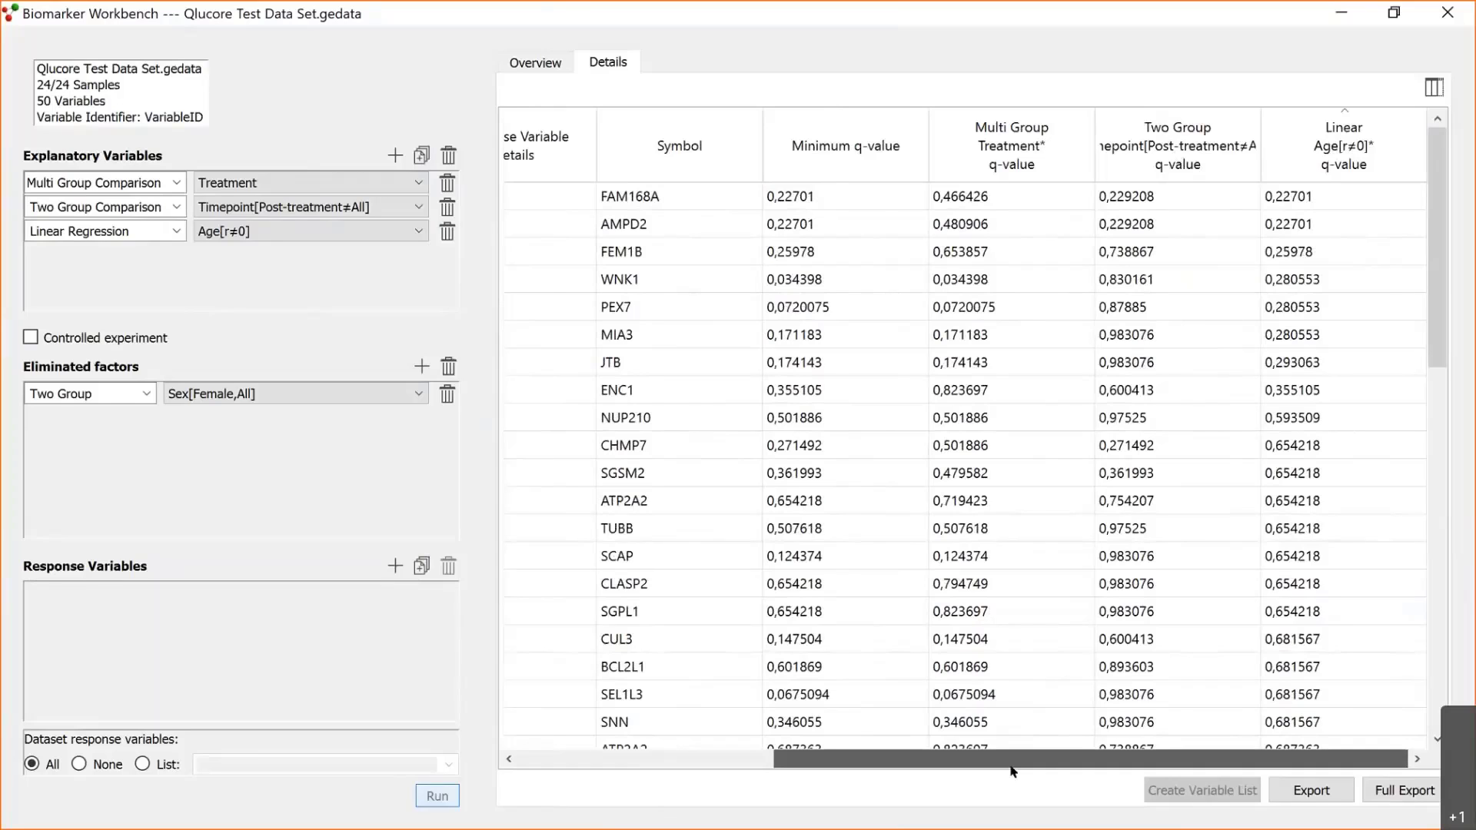
pyautogui.moveTo(1030, 759); pyautogui.dragTo(776, 775)
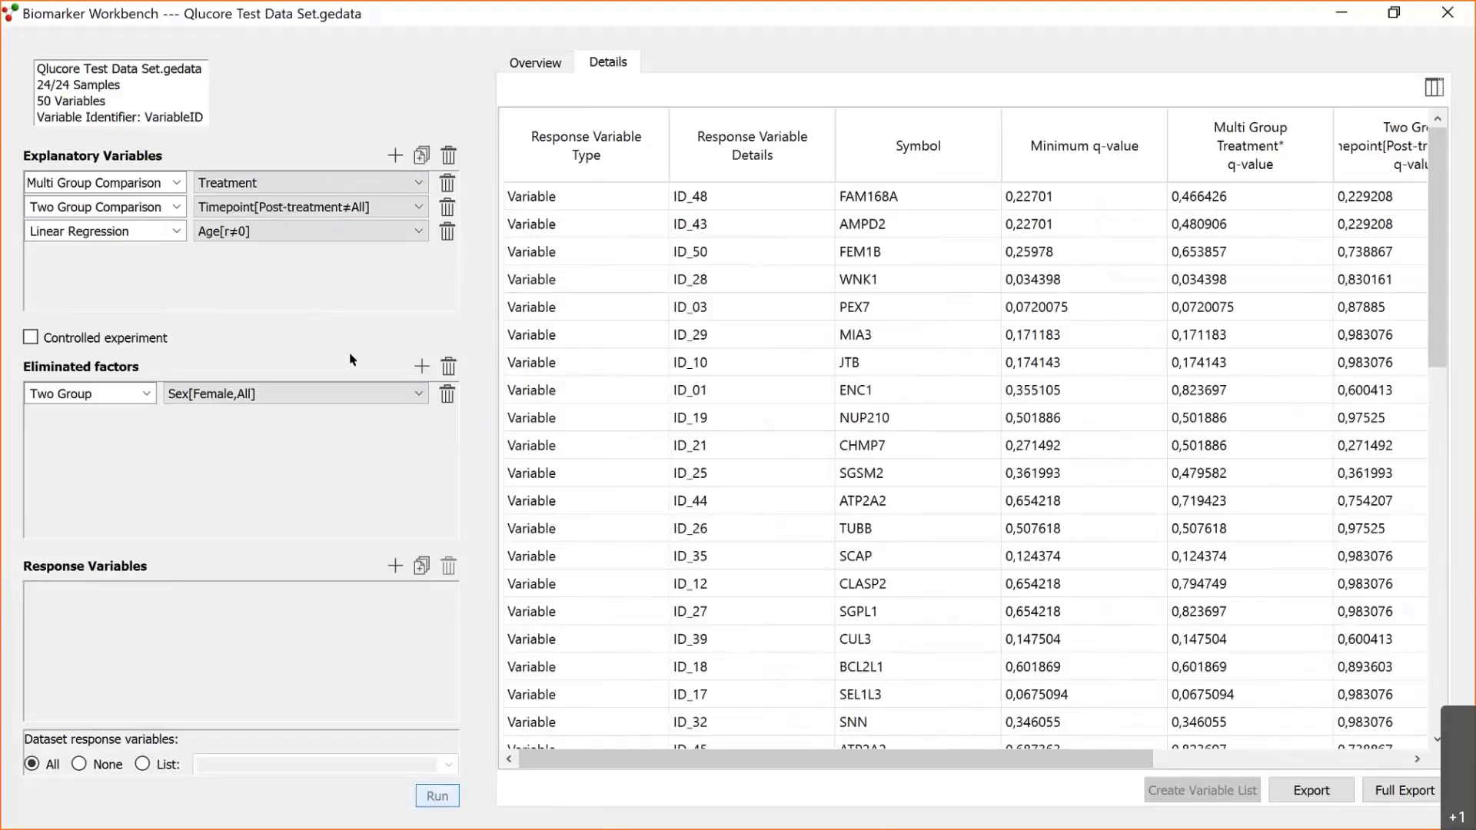
pyautogui.moveTo(1089, 754); pyautogui.dragTo(1218, 751)
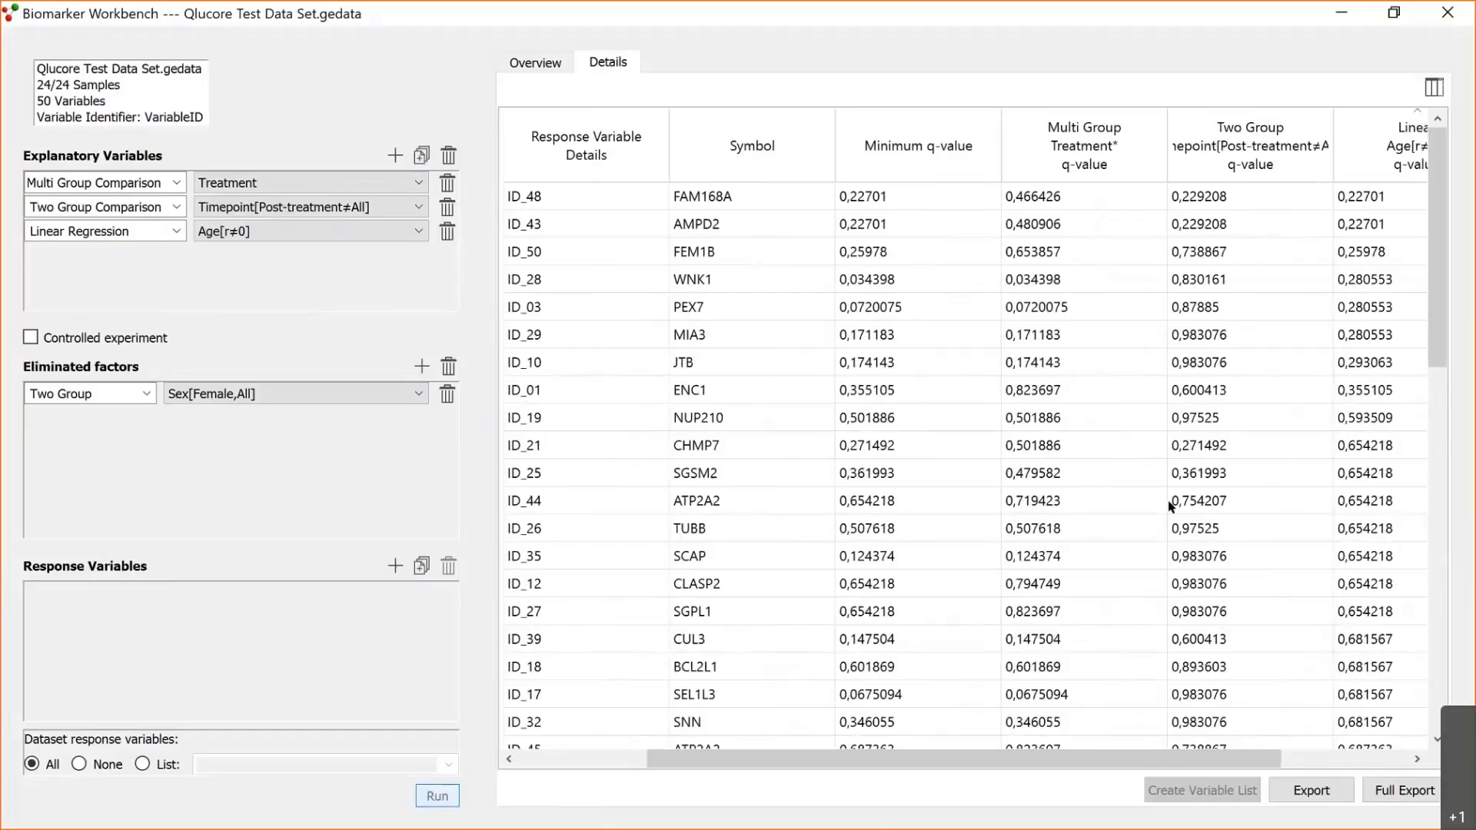
# Step: Sort the detailed results by ascending Treatment q-value and select the first twelve rows, from ID_28 to ID_33
pyautogui.click(1084, 123)
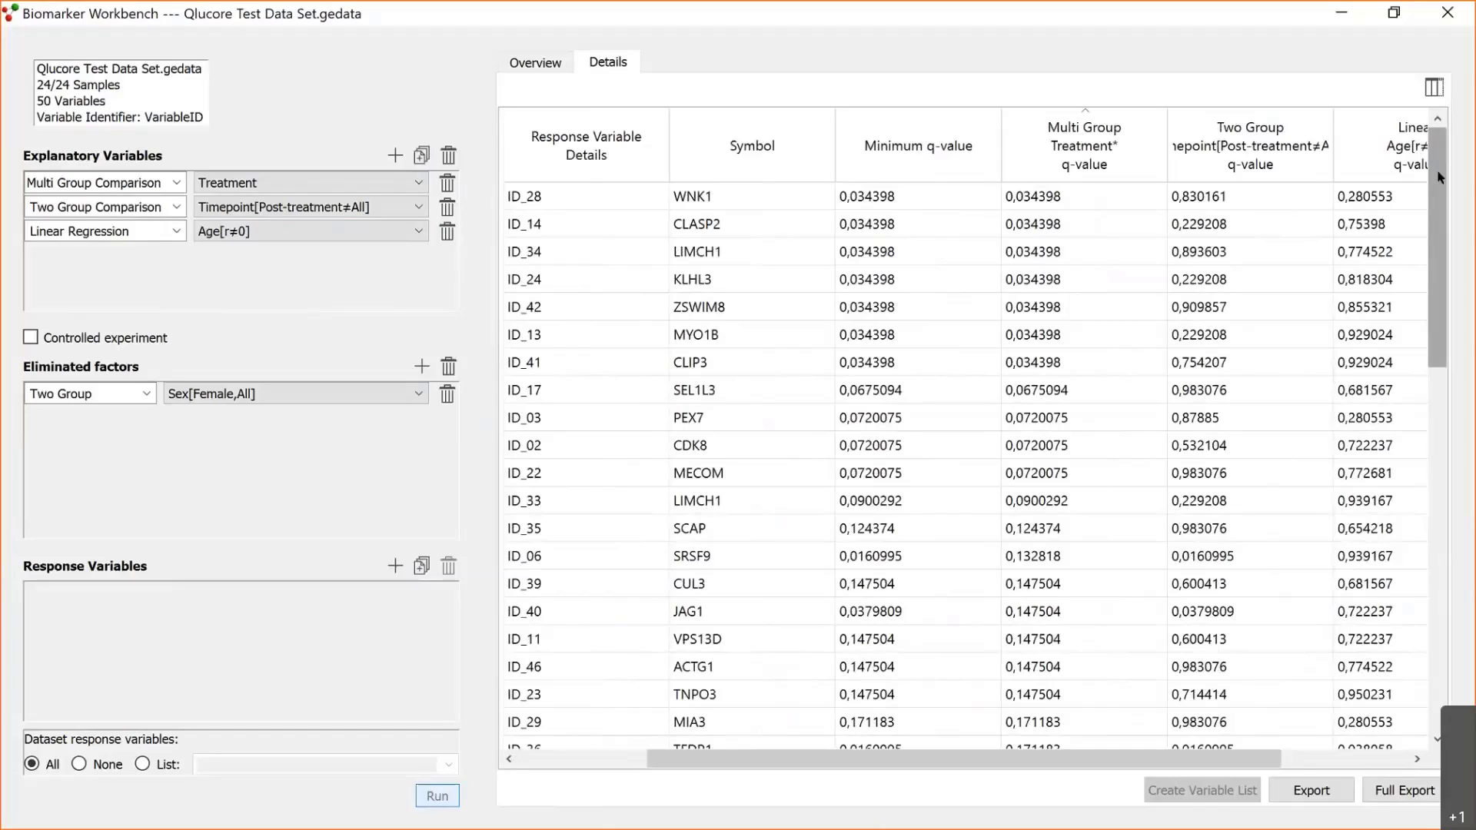
pyautogui.click(1042, 197)
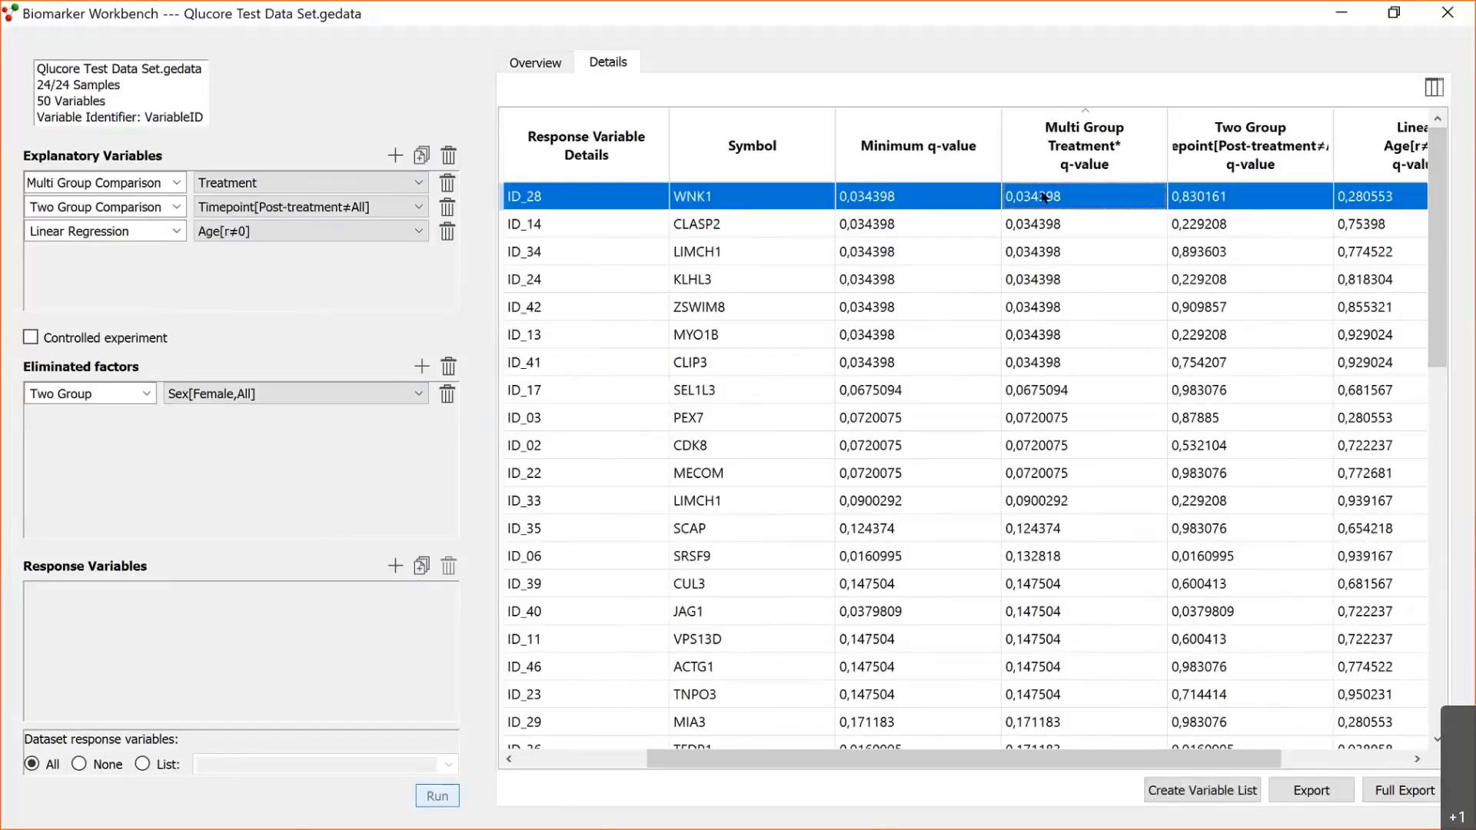
pyautogui.hotkey('shift', 'Down')
pyautogui.hotkey('shift', 'Down')
pyautogui.hotkey('shift', 'Down')
pyautogui.hotkey('shift', 'Down')
pyautogui.hotkey('shift', 'Down')
pyautogui.hotkey('shift', 'Down')
pyautogui.hotkey('shift', 'Down')
pyautogui.hotkey('shift', 'Down')
pyautogui.hotkey('shift', 'Down')
pyautogui.hotkey('shift', 'Down')
pyautogui.hotkey('shift', 'Down')
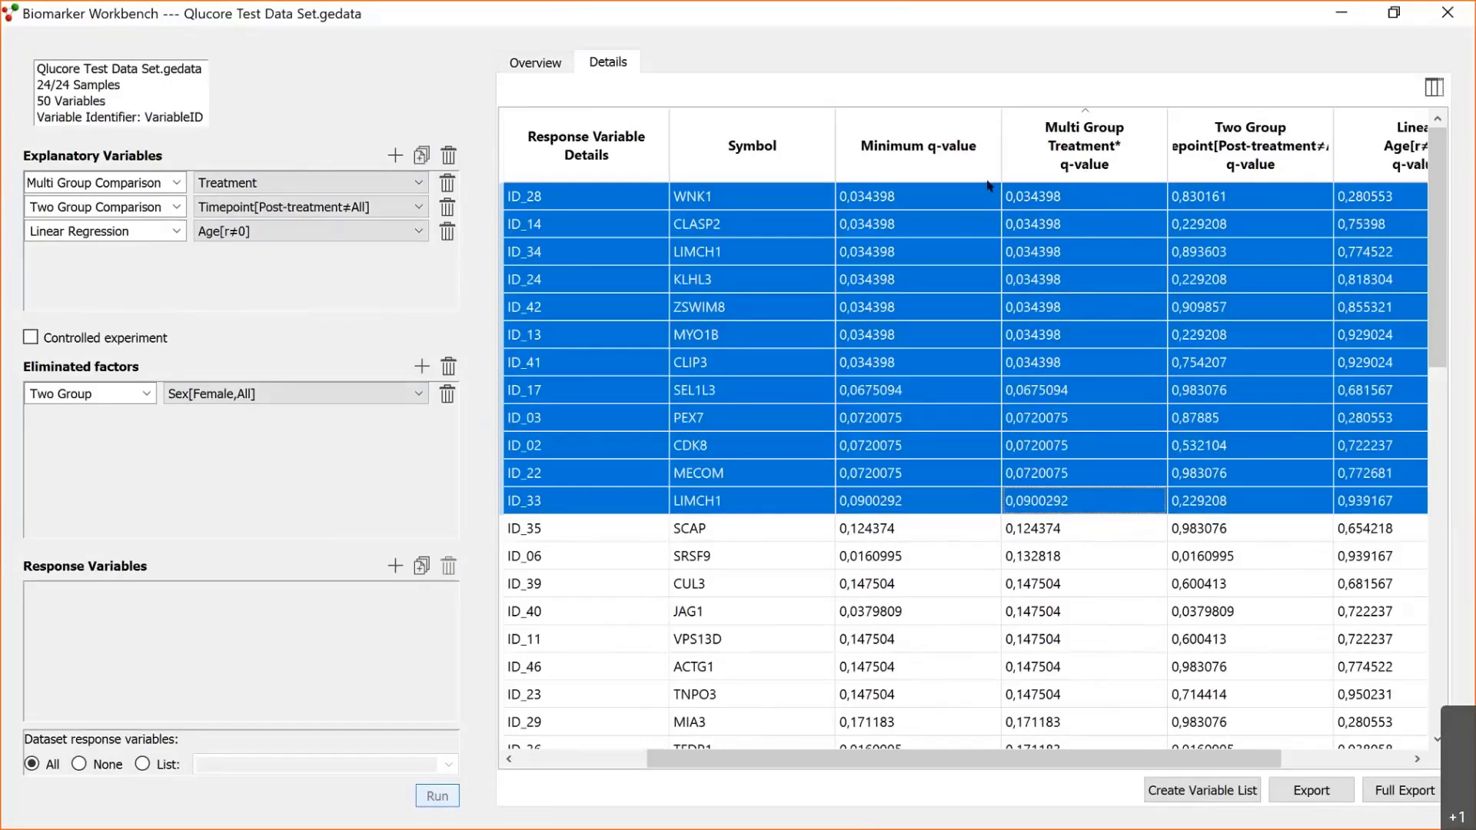
# Step: Create a variable list named "F-test treatment" from the selected rows
pyautogui.click(1211, 797)
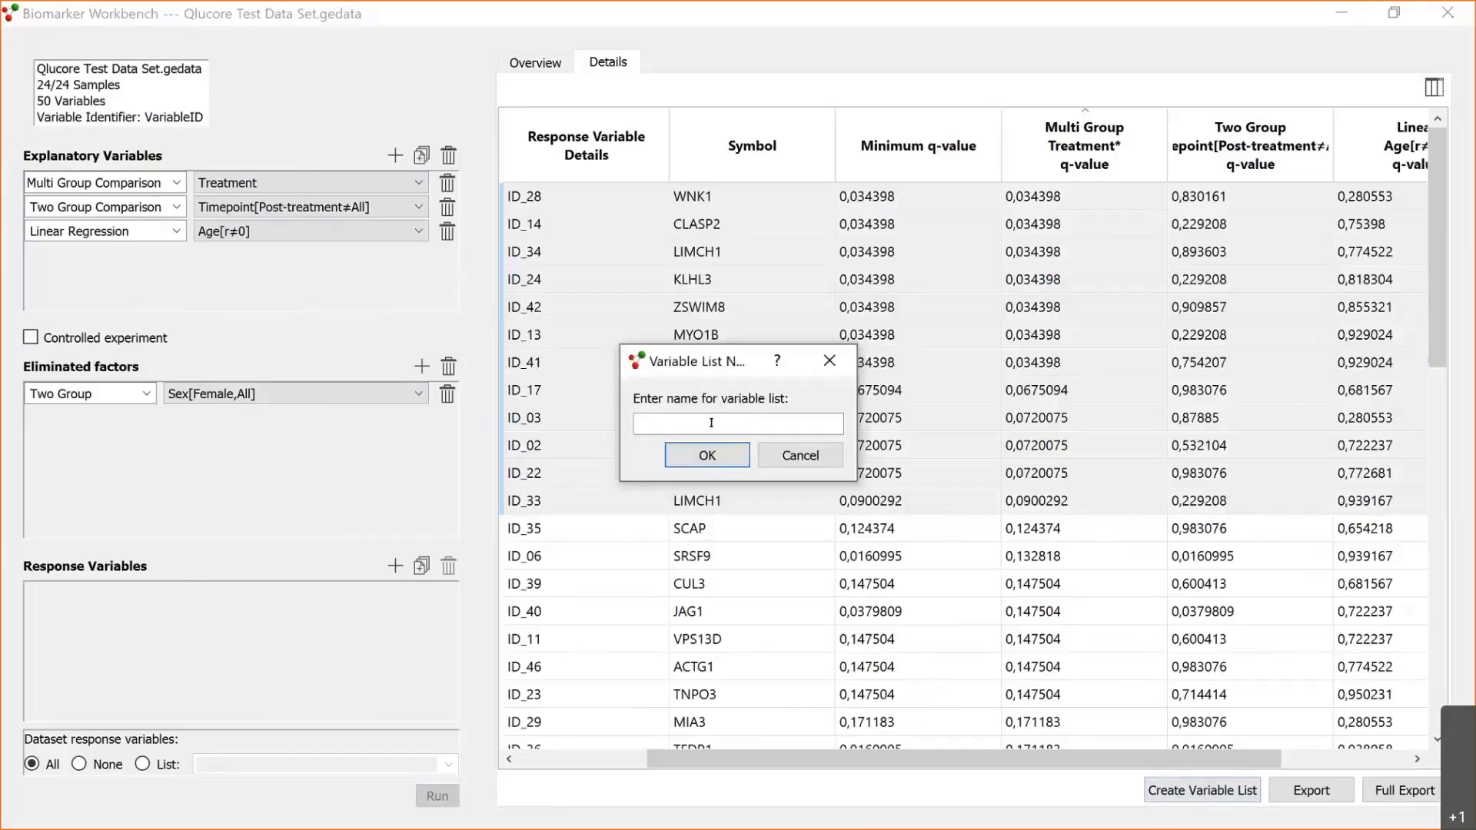
pyautogui.write('best')
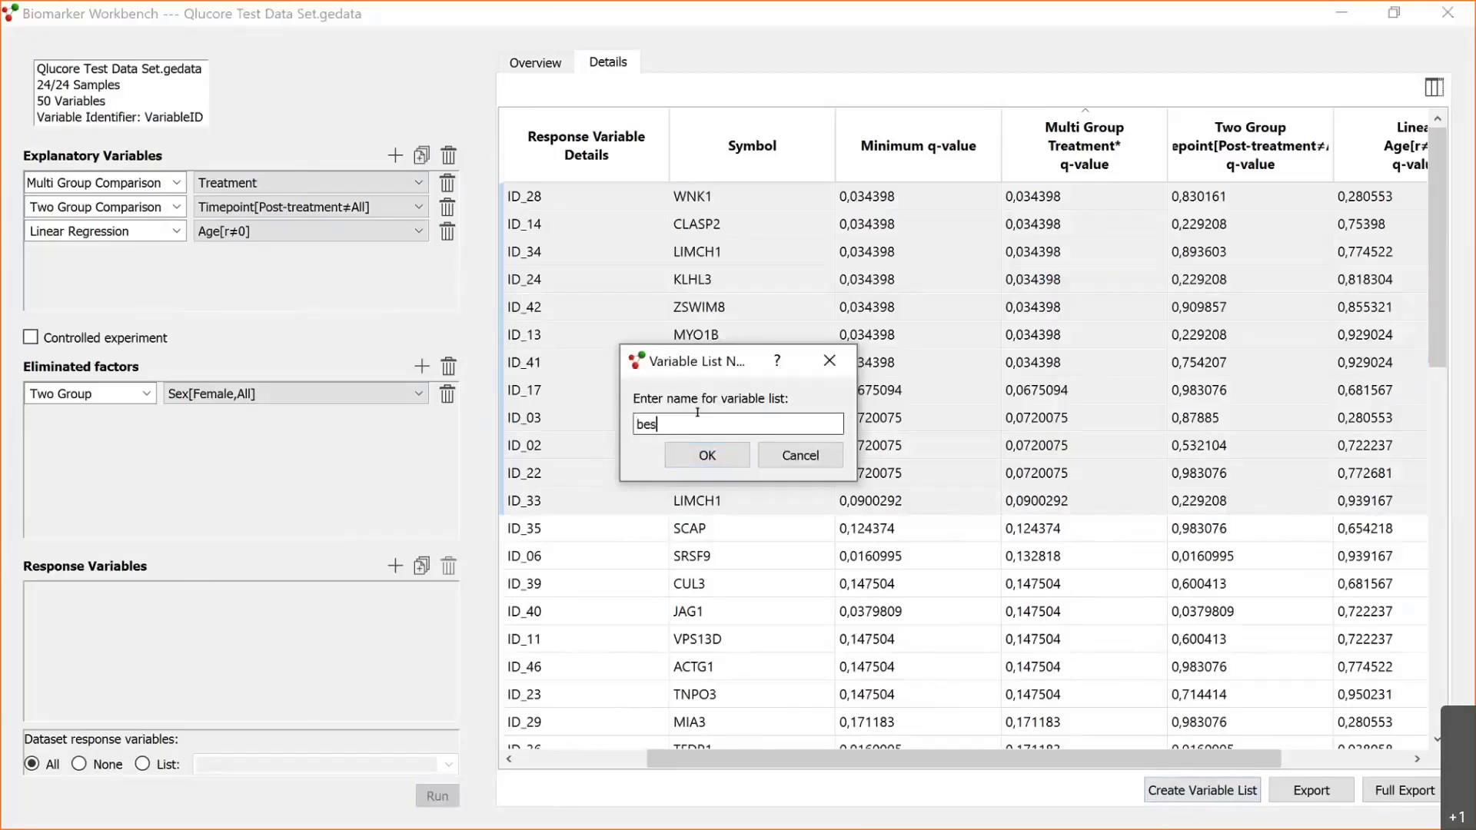
pyautogui.press('BackSpace')
pyautogui.press('BackSpace')
pyautogui.press('BackSpace')
pyautogui.press('BackSpace')
pyautogui.write('t-test treatment')
pyautogui.press('BackSpace')
pyautogui.press('BackSpace')
pyautogui.write('F-')
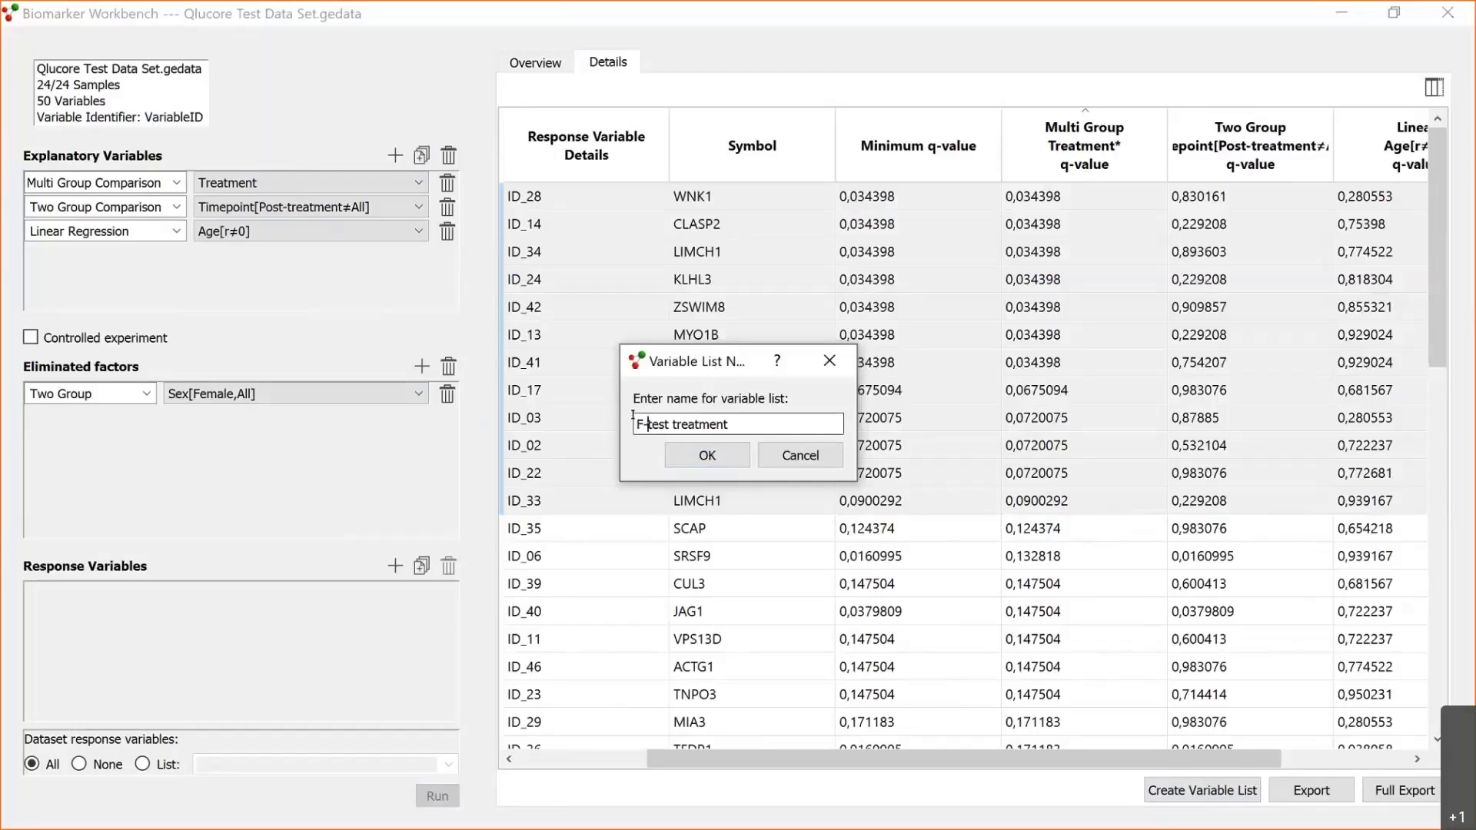
pyautogui.click(700, 457)
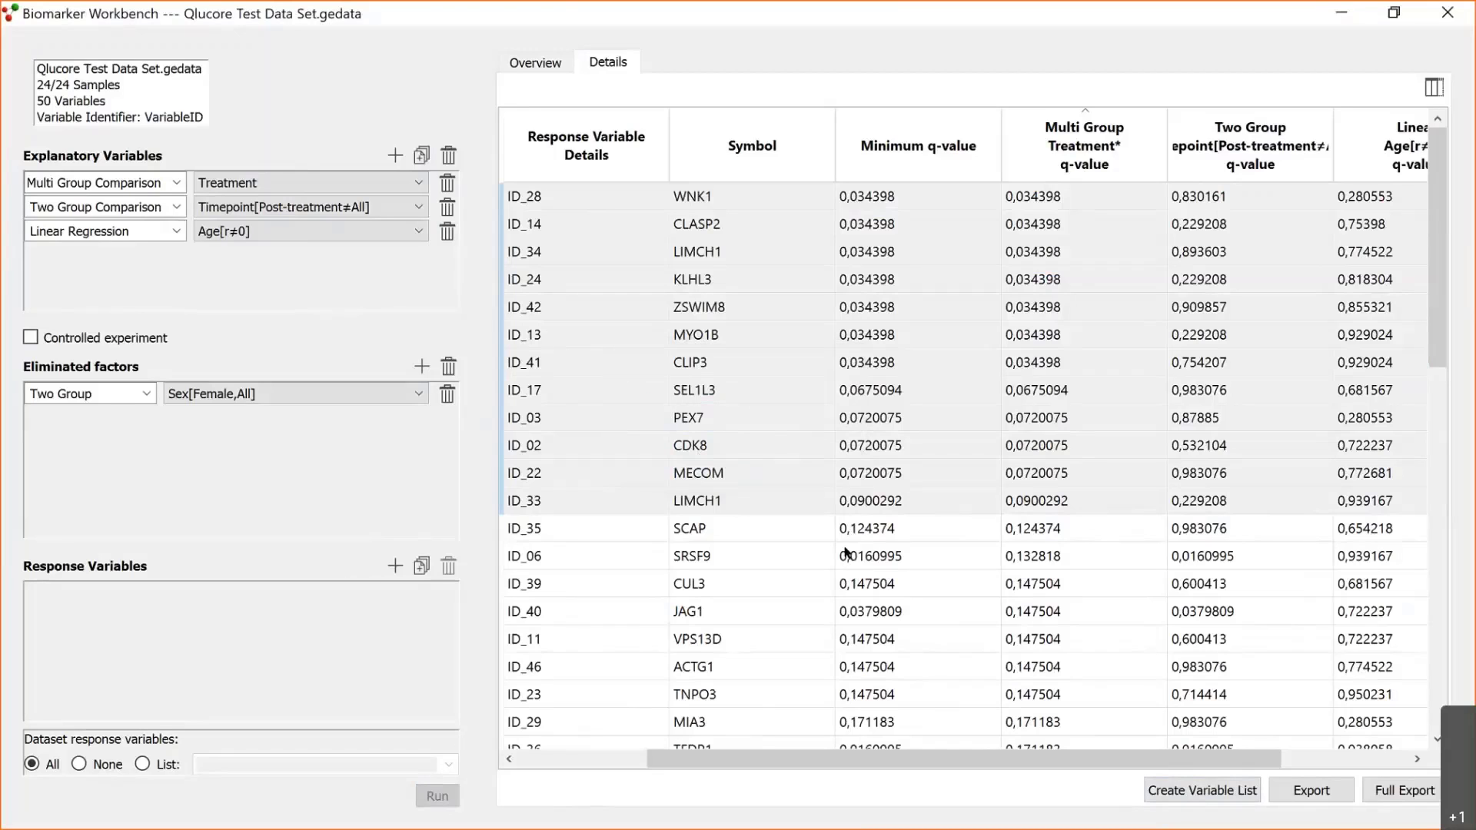
# Step: Switch to Qlucore Omics Explorer and look for the F-test treatment list among the variable lists
pyautogui.hotkey('alt', 'Tab')
pyautogui.hotkey('alt', 'Tab')
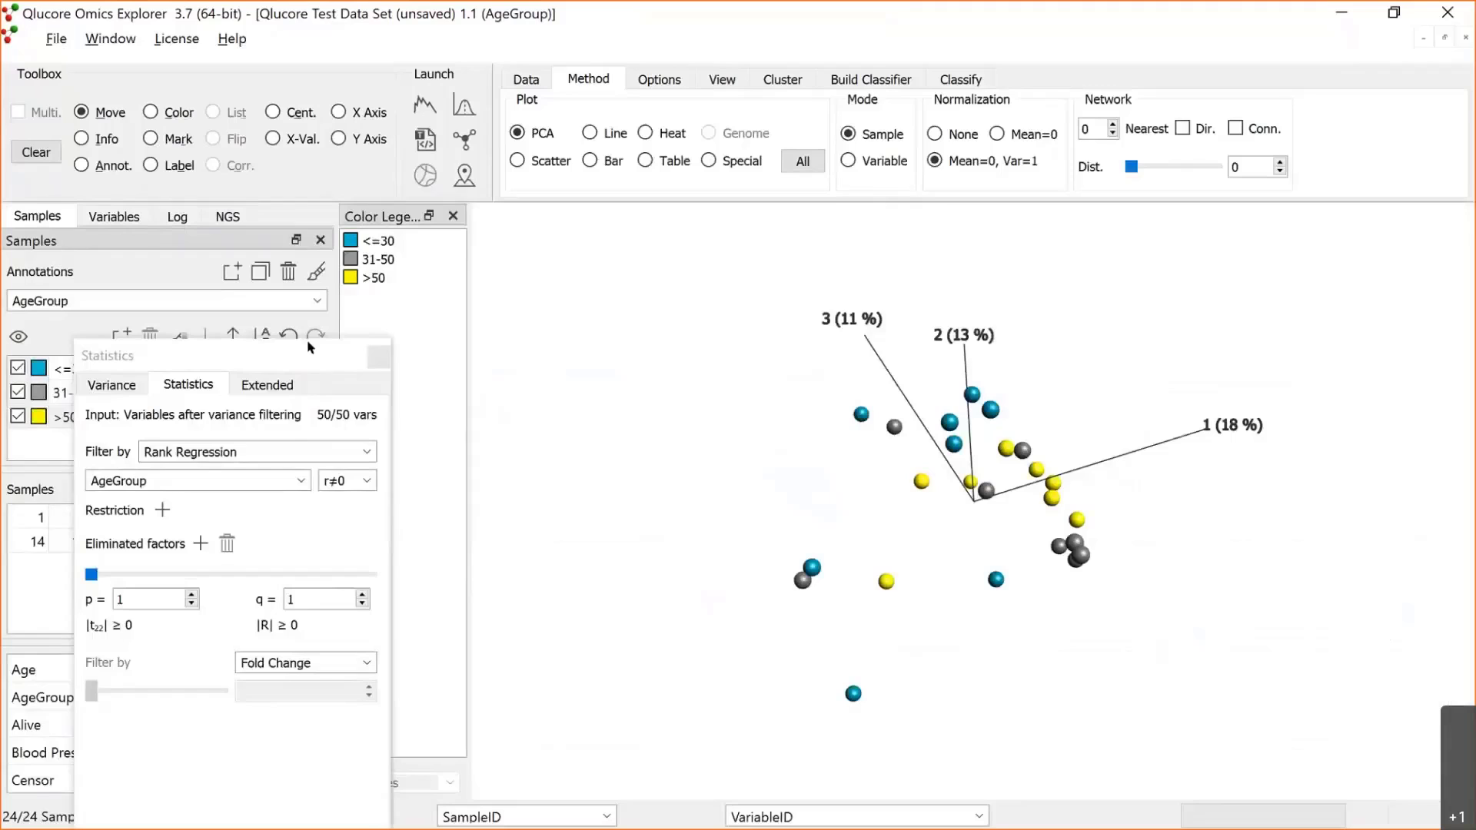
pyautogui.click(114, 216)
pyautogui.scroll(-1, 115, 402)
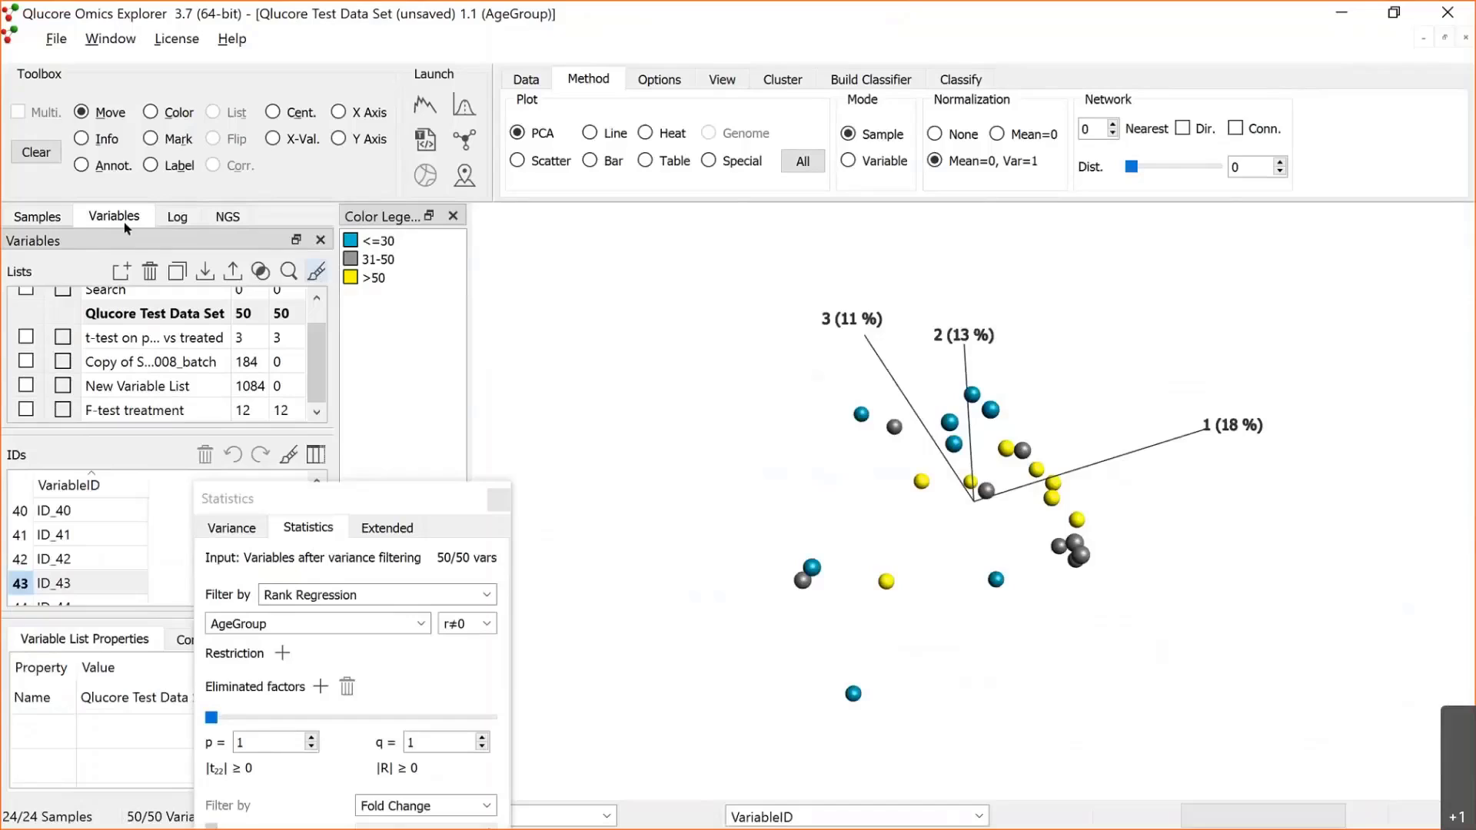
# Step: Color the samples in the PCA plot by the Treatment annotation and return to the variable lists
pyautogui.click(36, 216)
pyautogui.click(317, 301)
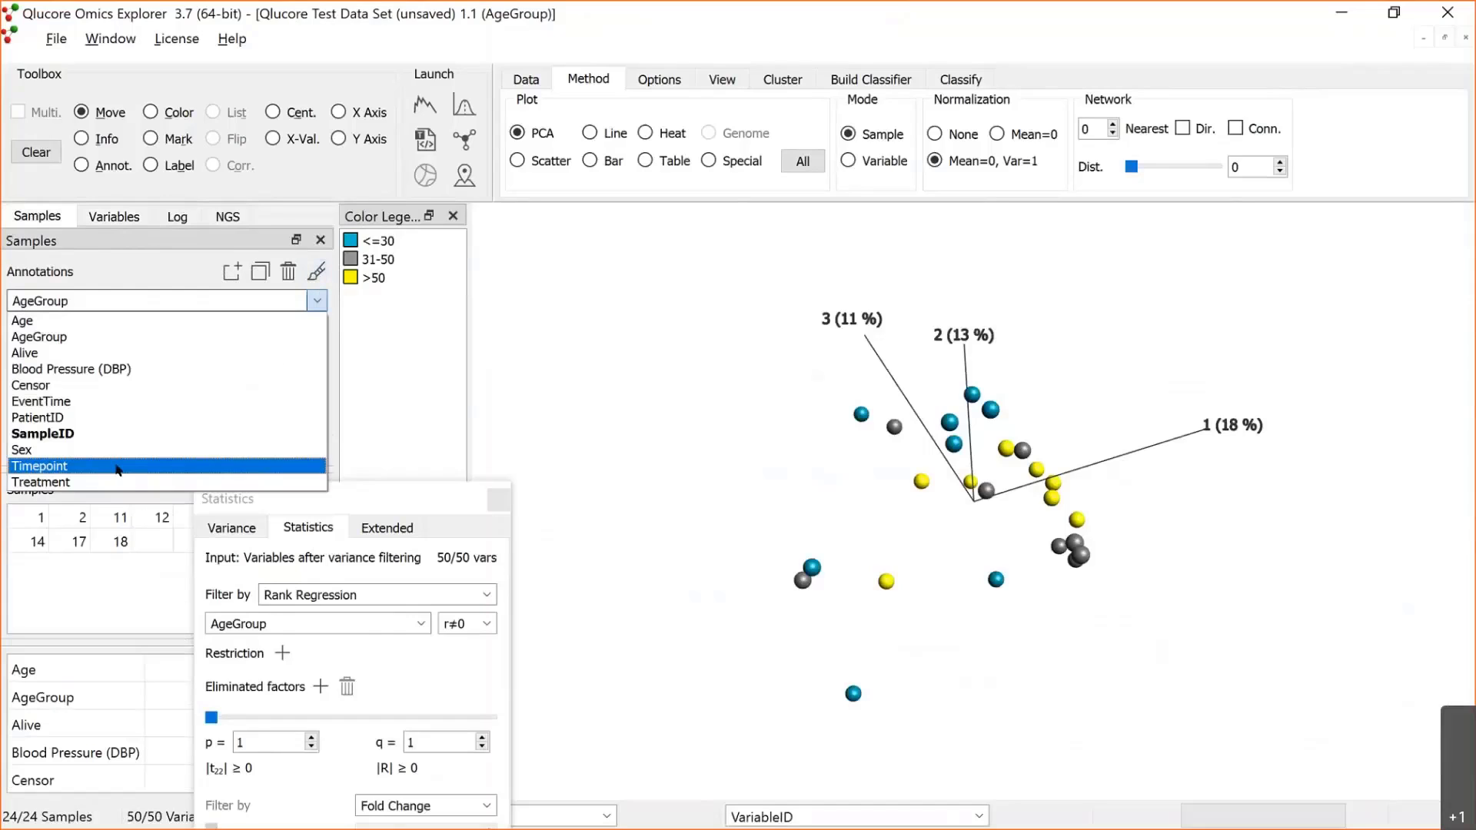
pyautogui.click(120, 482)
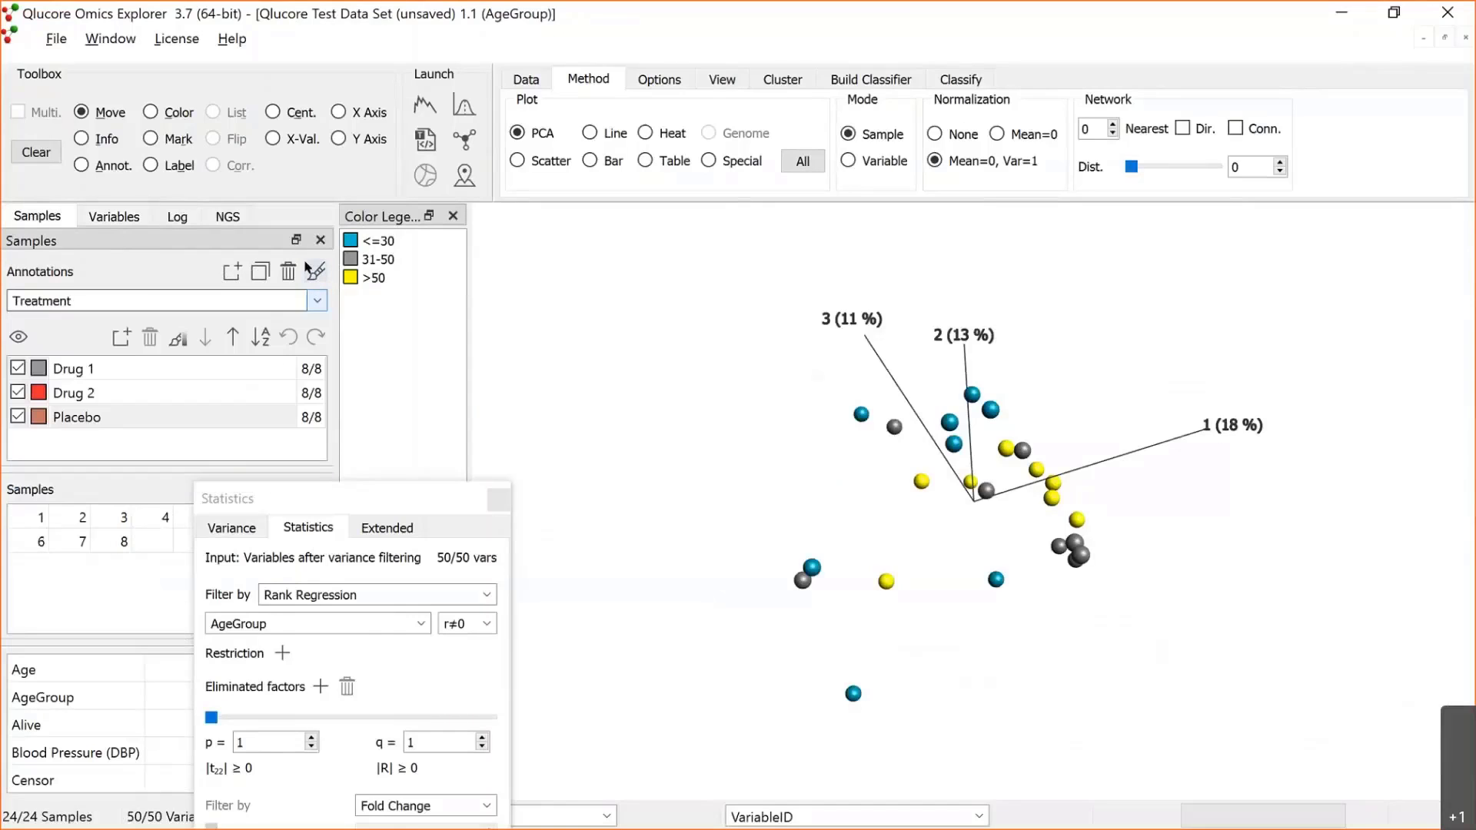
pyautogui.click(98, 224)
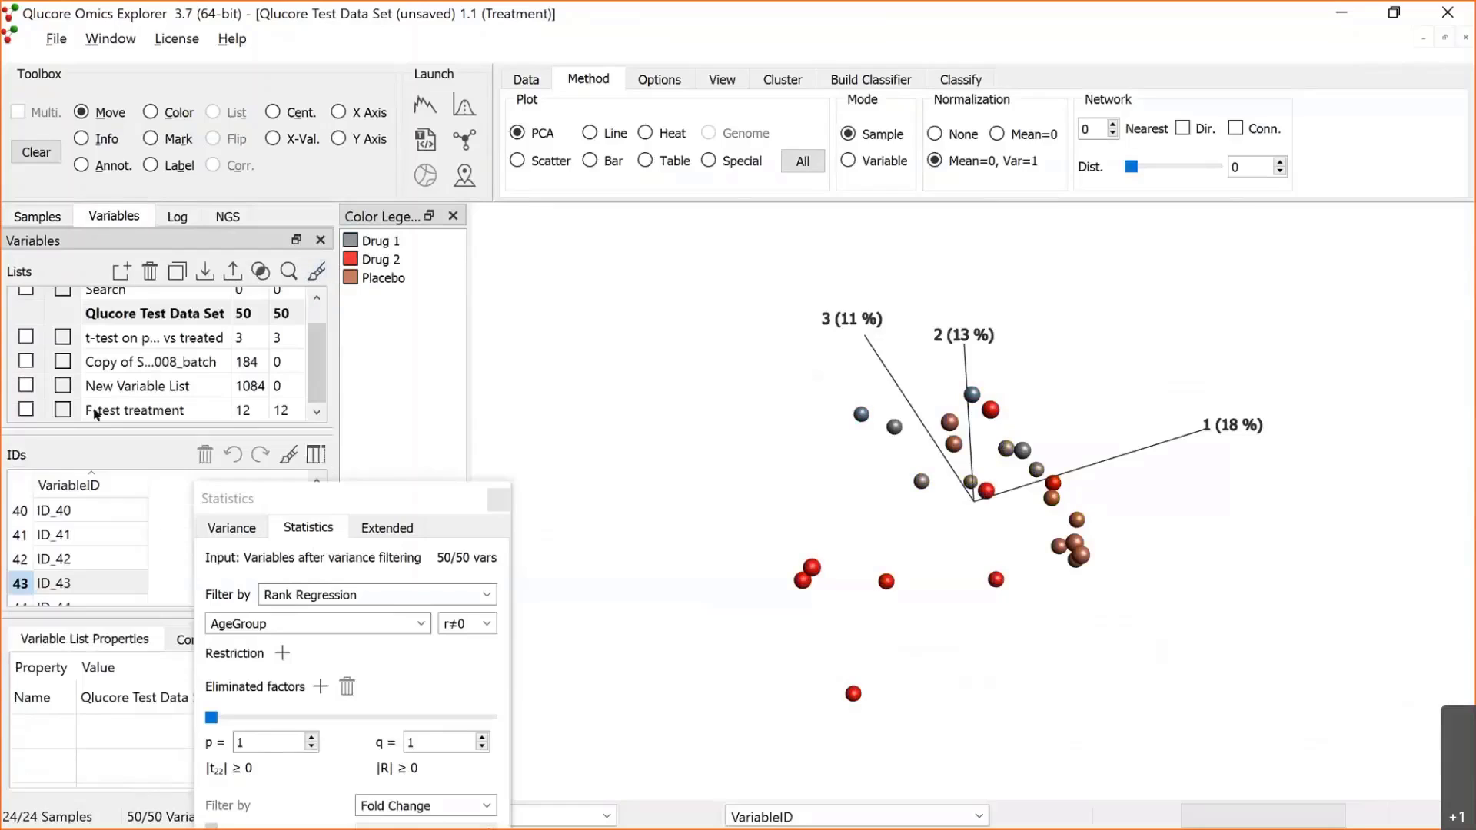
# Step: Restrict the active variables to the F-test treatment list and inspect how the treatment groups separate in the PCA plot
pyautogui.click(30, 409)
pyautogui.click(26, 409)
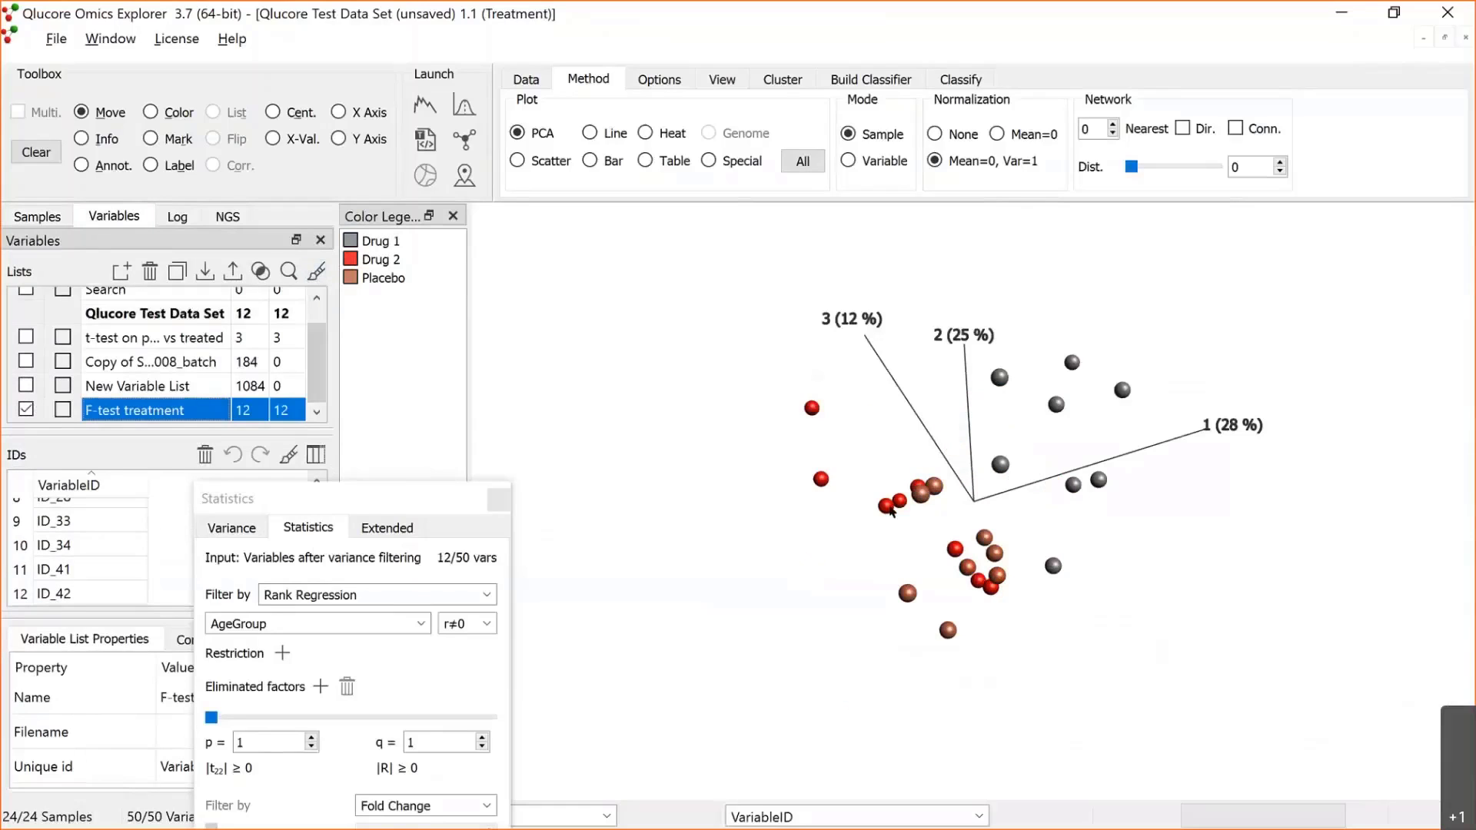
pyautogui.moveTo(1127, 496); pyautogui.dragTo(1069, 586)
pyautogui.moveTo(1004, 455); pyautogui.dragTo(1024, 608)
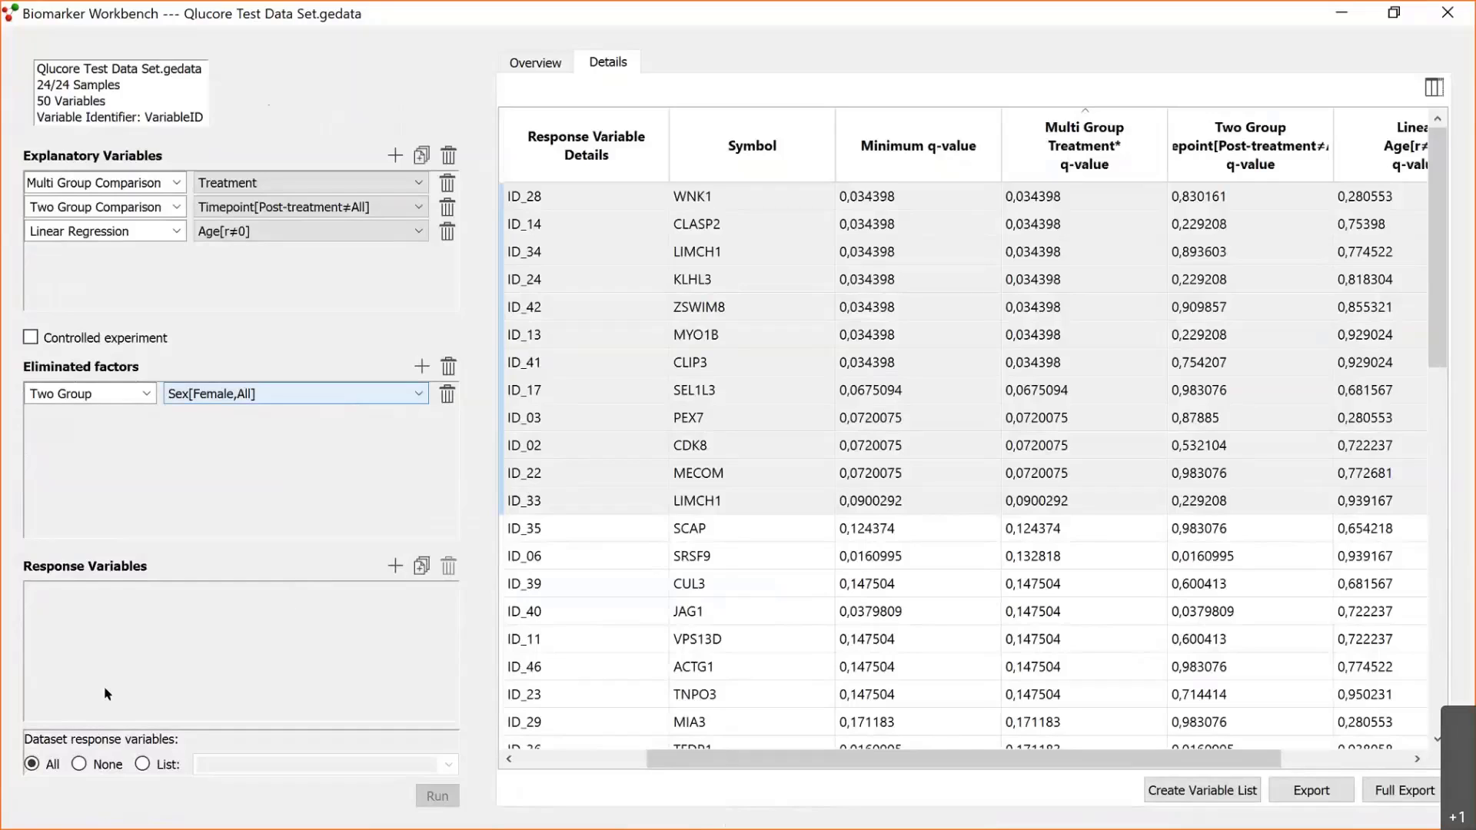
# Step: In the Biomarker Workbench, remove the Age linear regression from the explanatory variables and set the dataset response variables to None
pyautogui.click(451, 232)
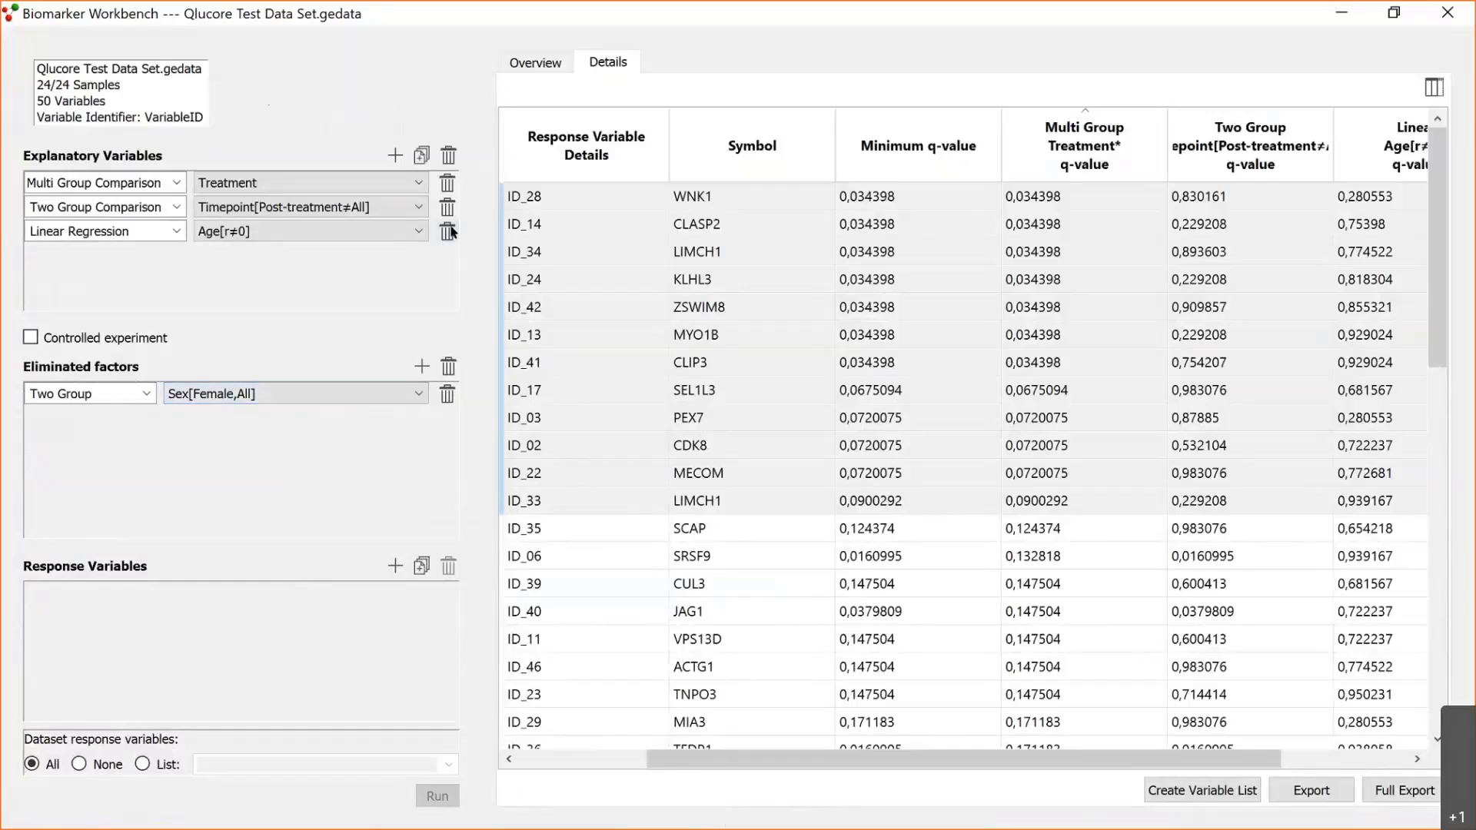
pyautogui.click(80, 764)
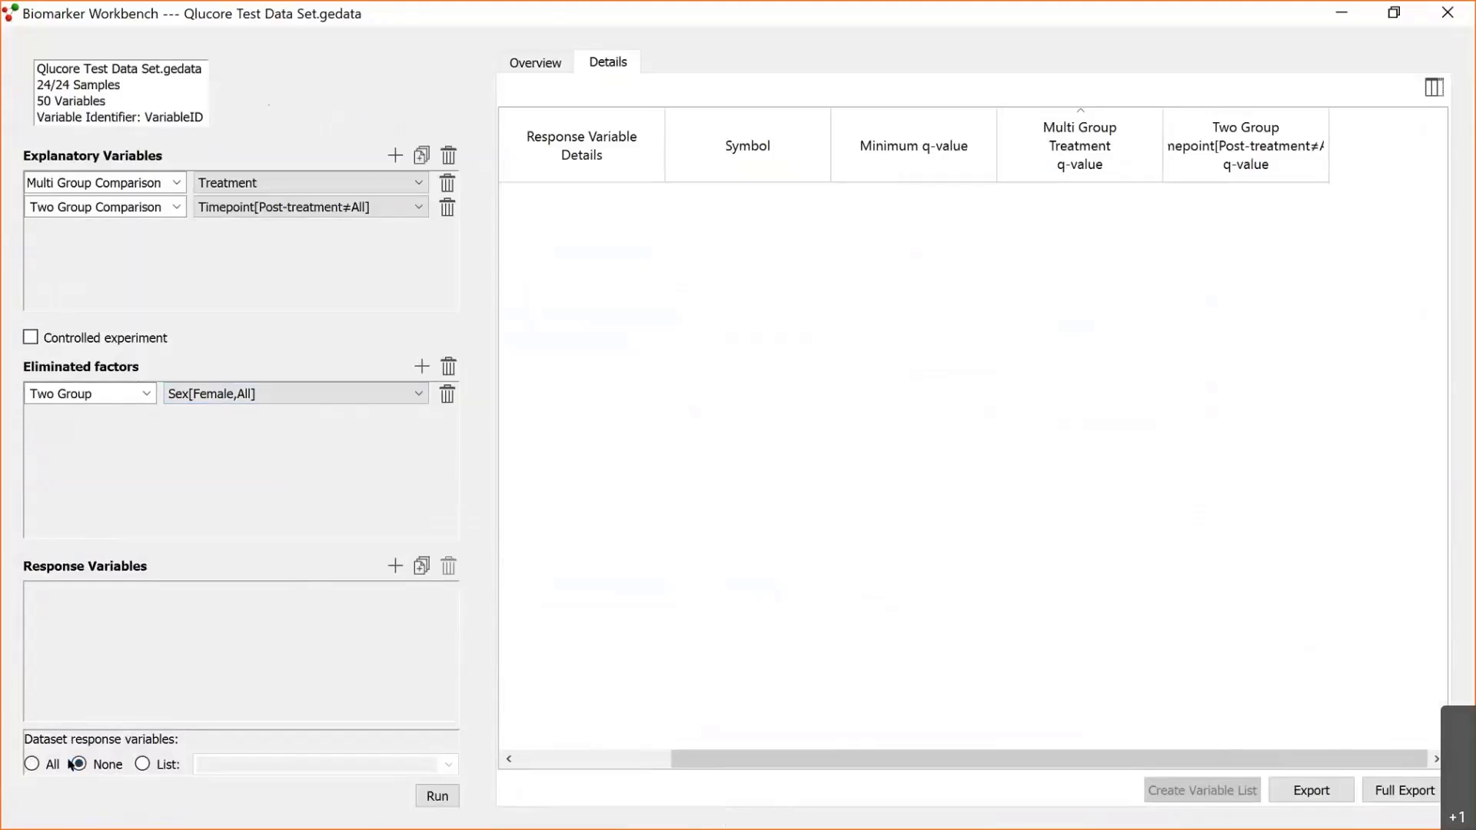
# Step: Add all sample annotations as response variables, and remove Treatment, Timepoint and Sex from them
pyautogui.click(423, 569)
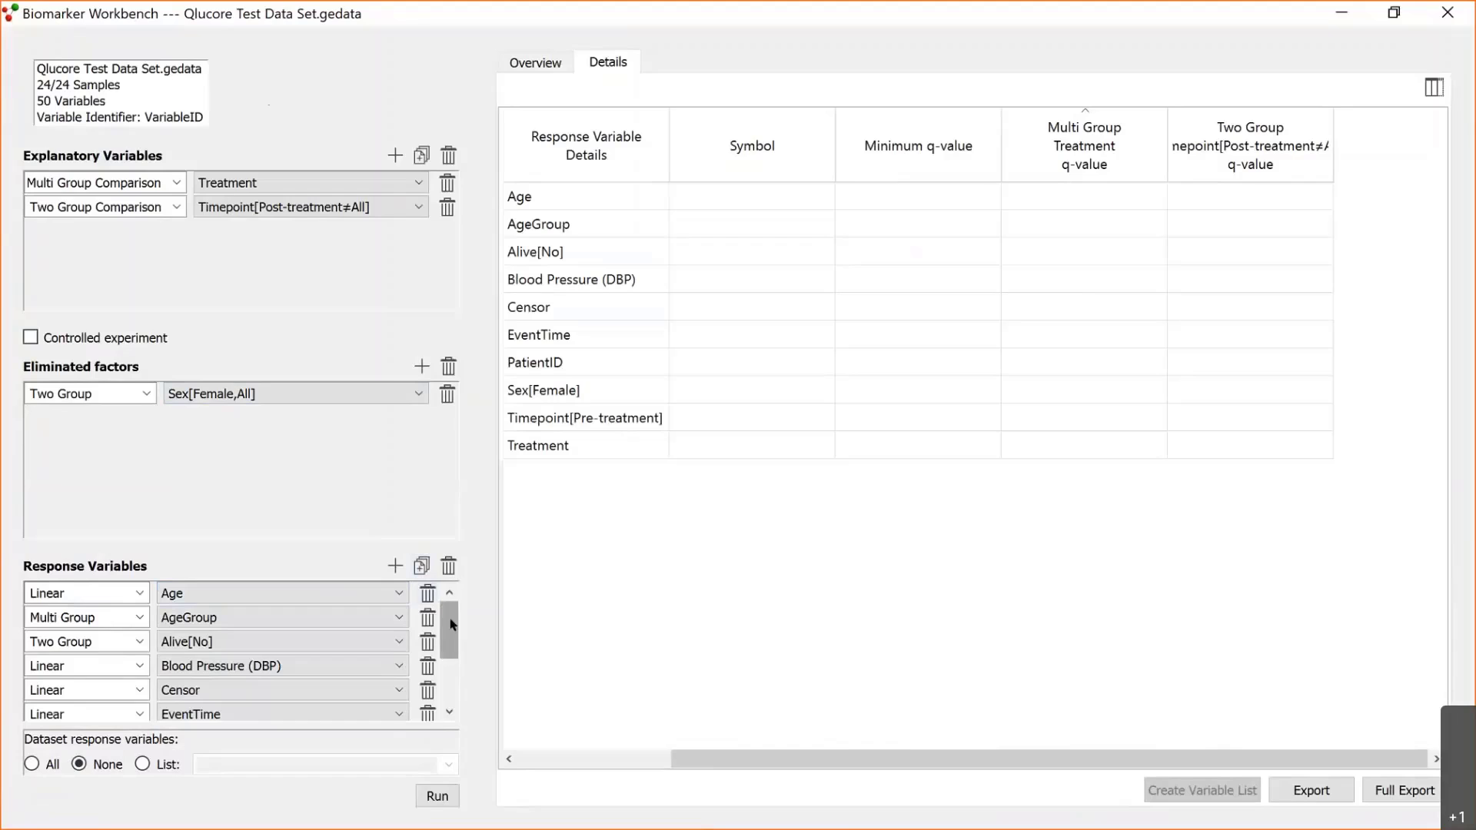
pyautogui.moveTo(449, 631); pyautogui.dragTo(449, 671)
pyautogui.click(428, 713)
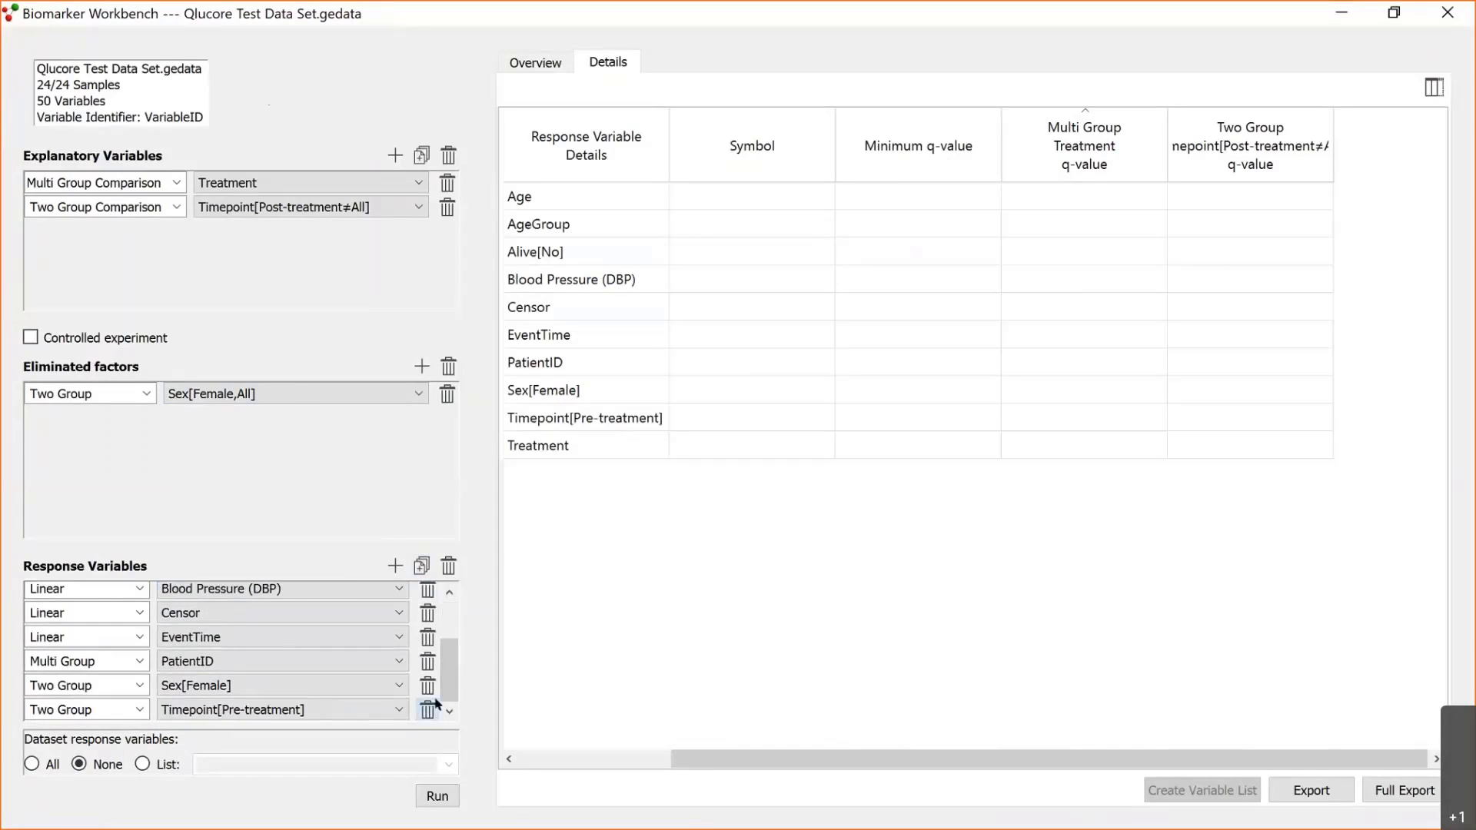
pyautogui.click(427, 709)
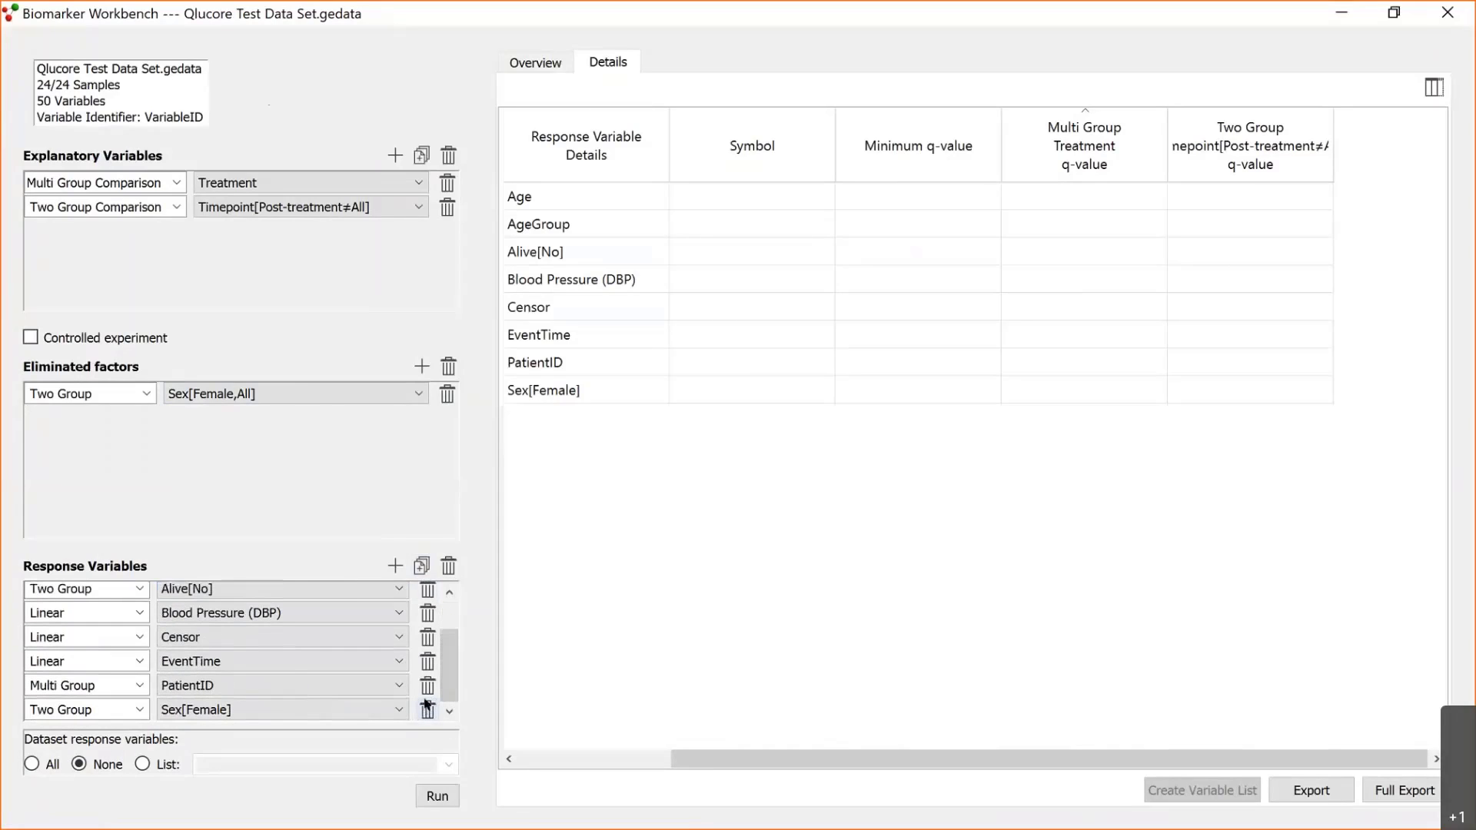
pyautogui.click(427, 709)
# Step: Review the test types of the remaining response variables and run the tests on them
pyautogui.scroll(1, 276, 646)
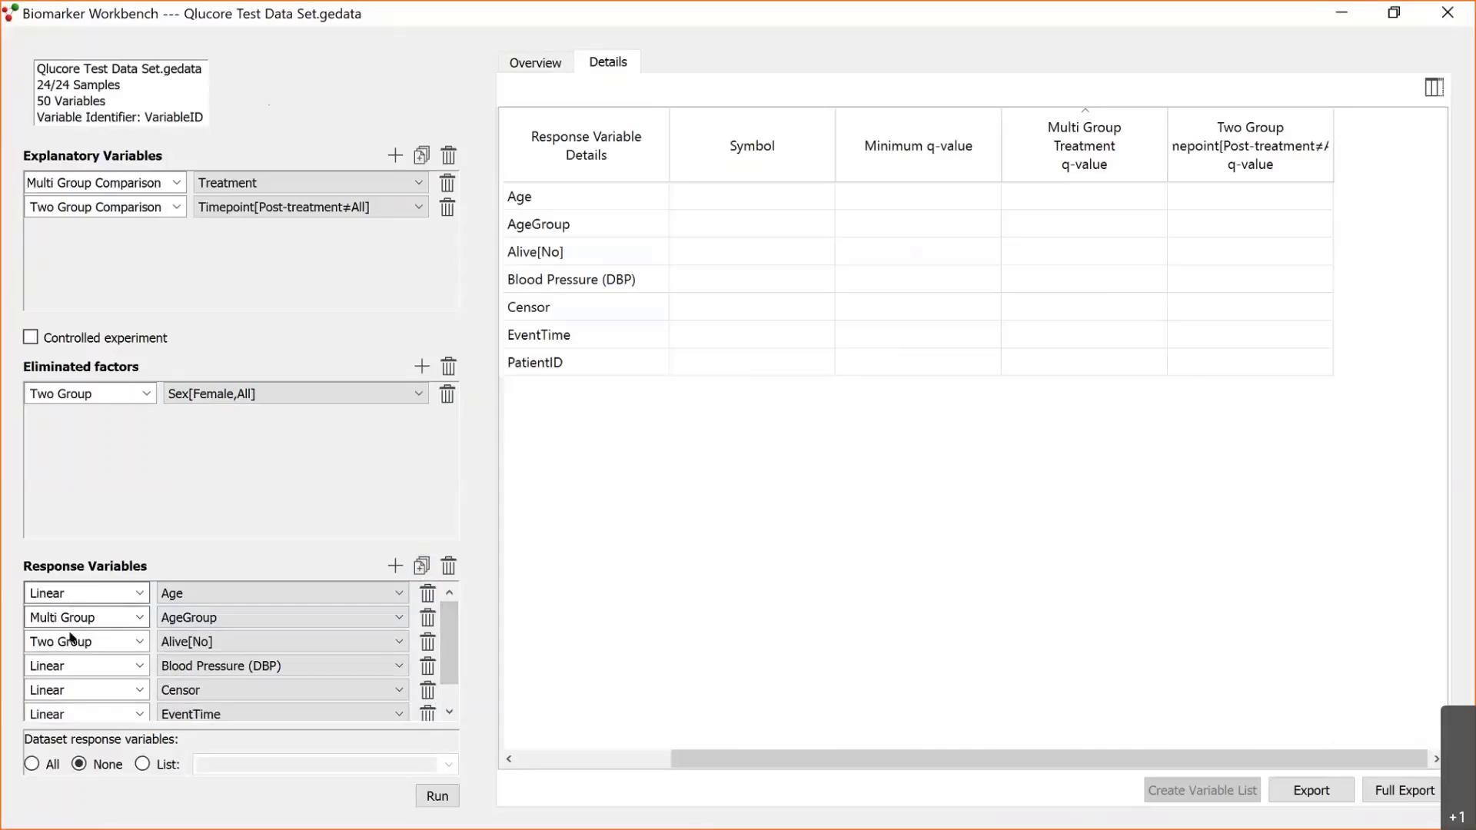
pyautogui.scroll(-1, 451, 659)
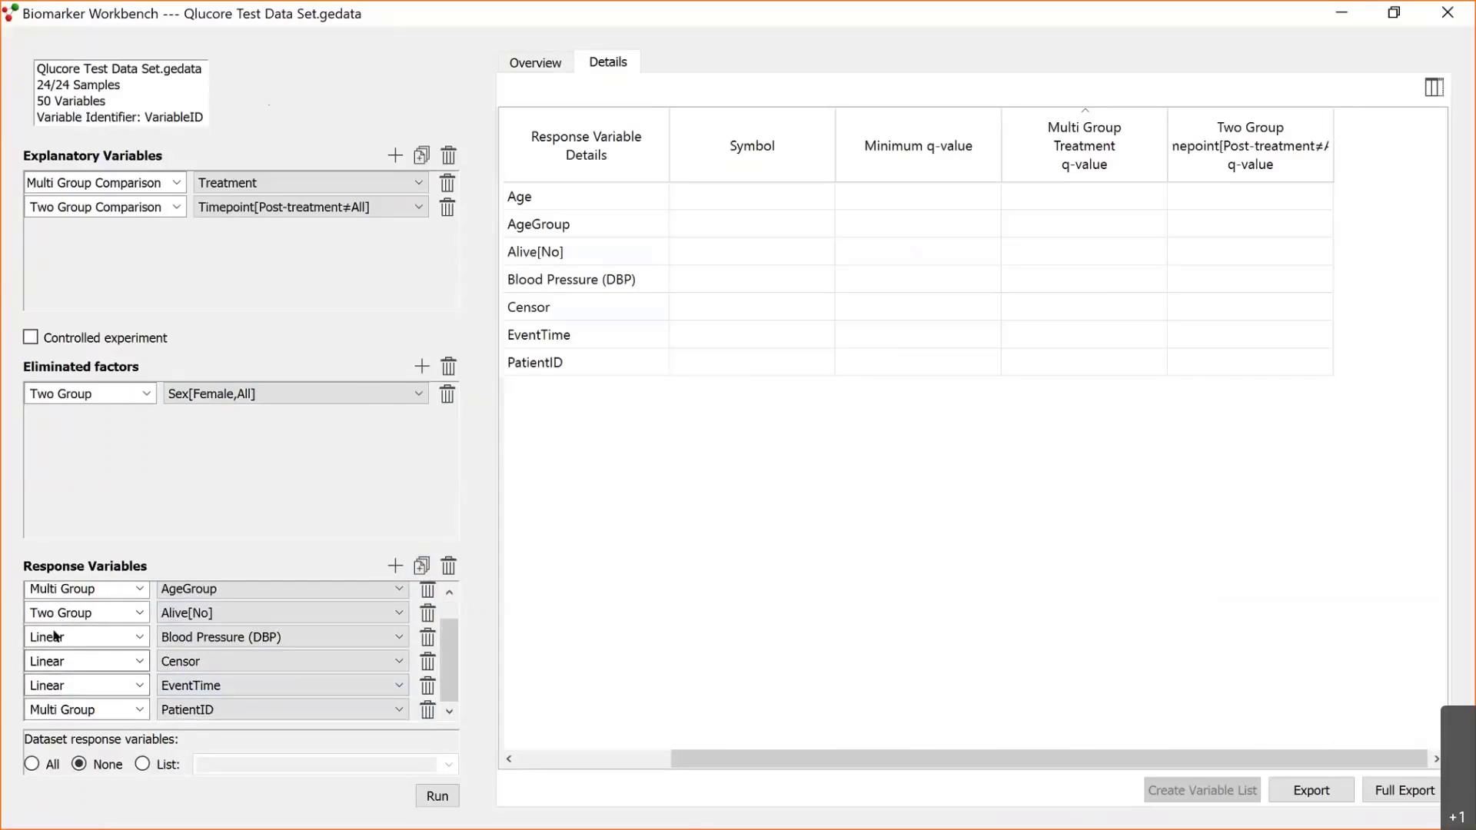
pyautogui.scroll(1, 451, 665)
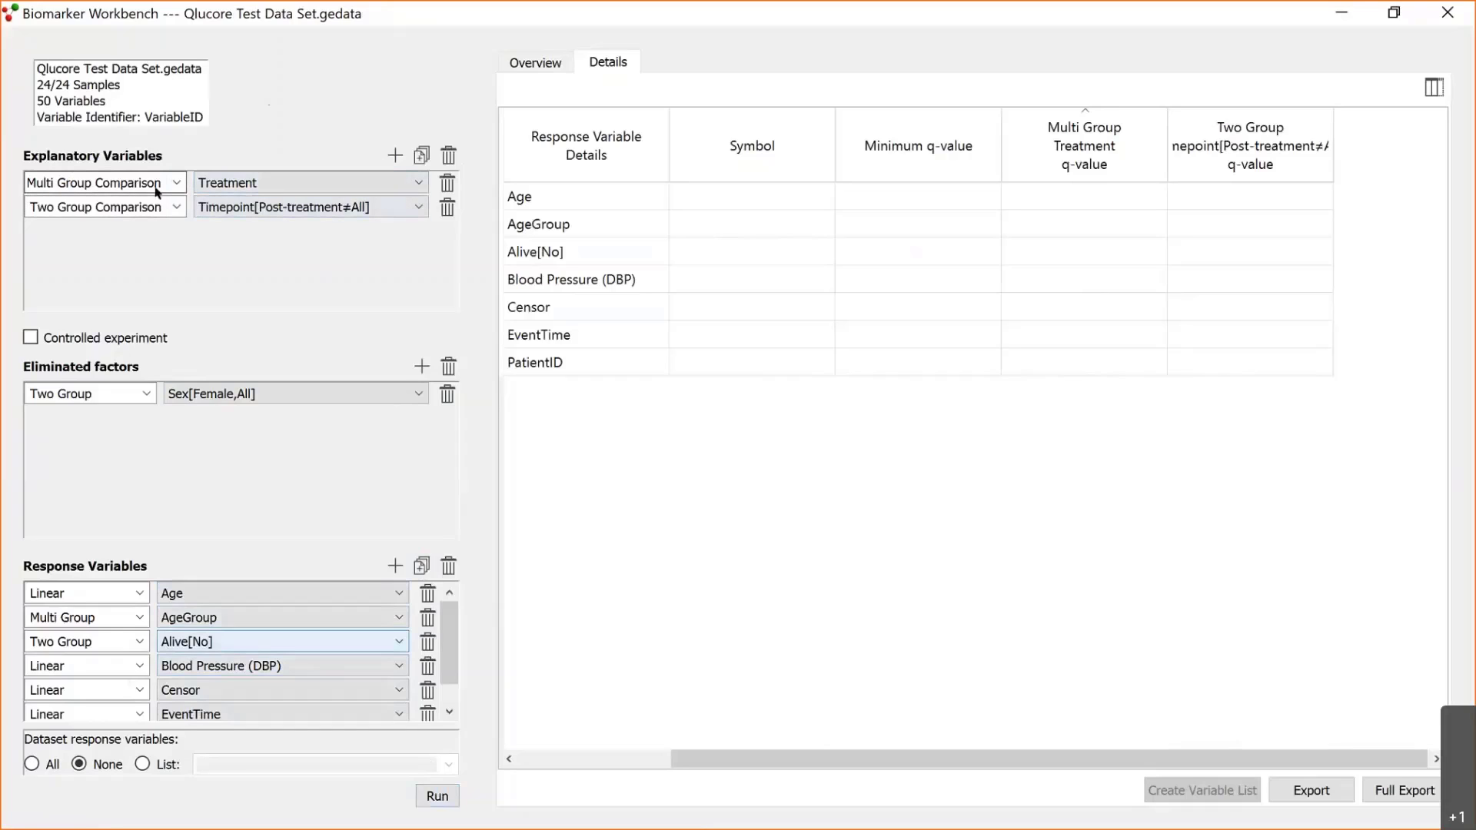
pyautogui.click(435, 796)
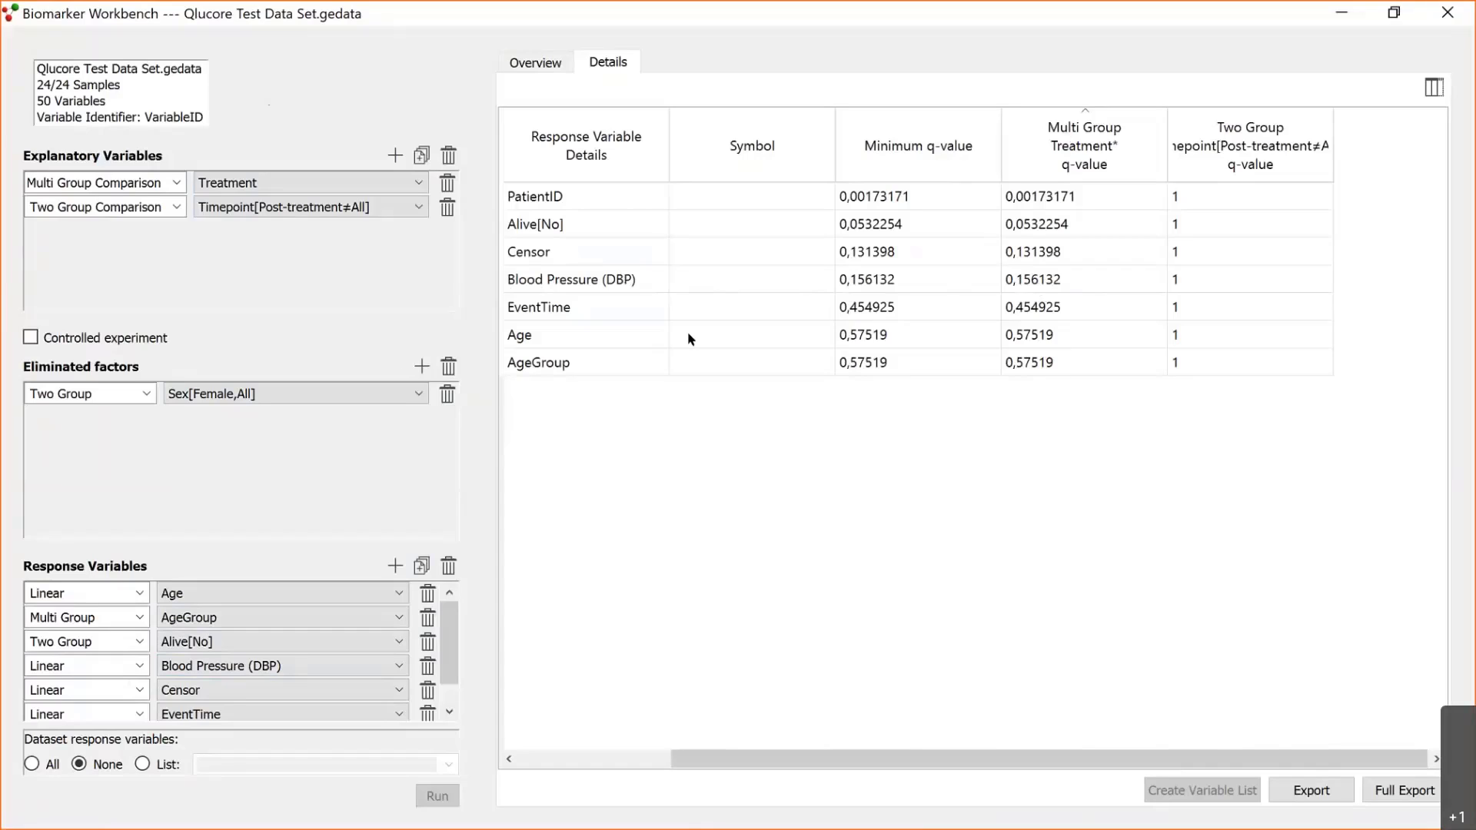
pyautogui.hotkey('alt', 'Tab')
pyautogui.hotkey('alt', 'Tab')
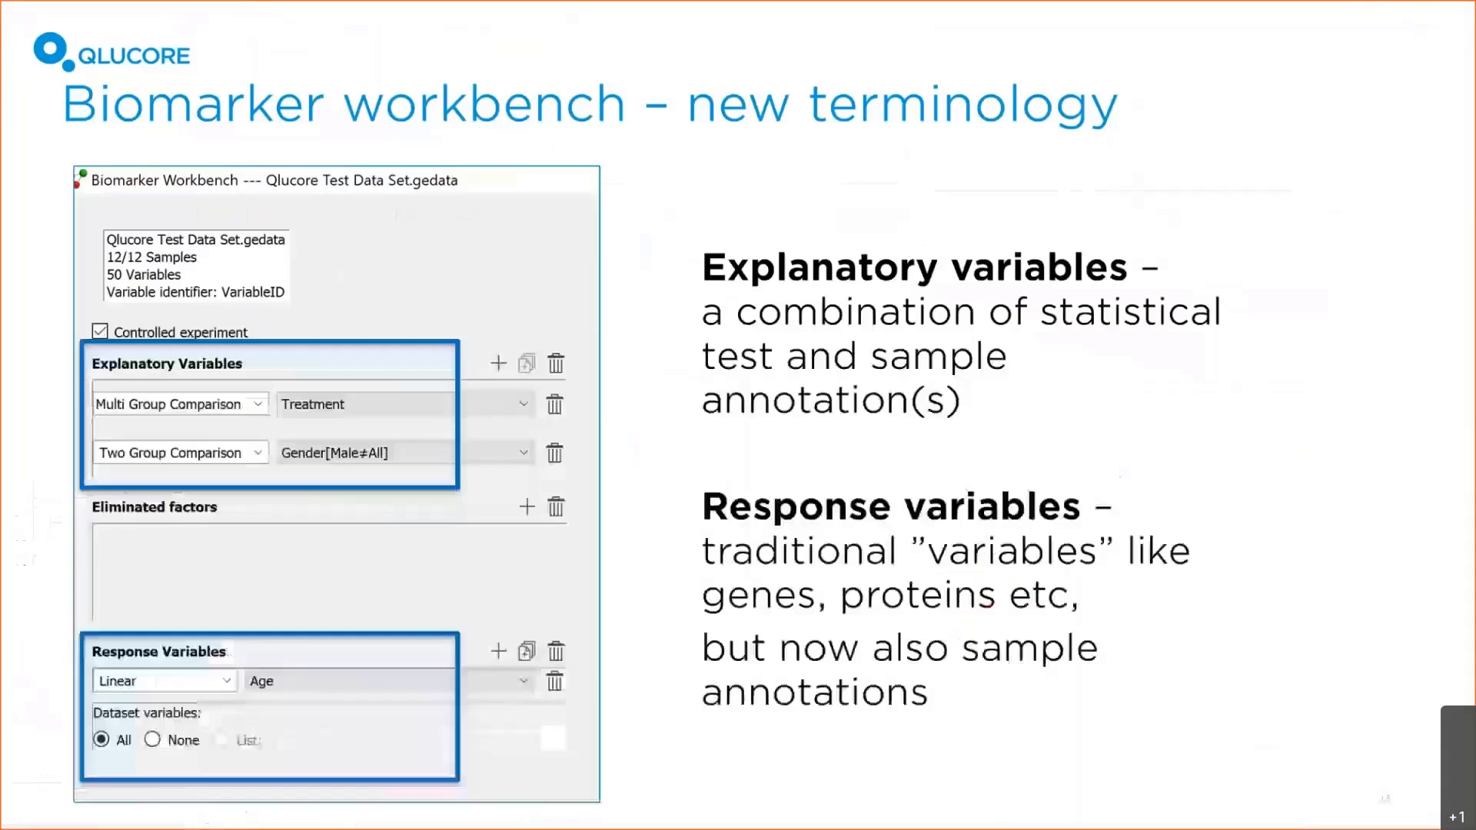
pyautogui.press('Right')
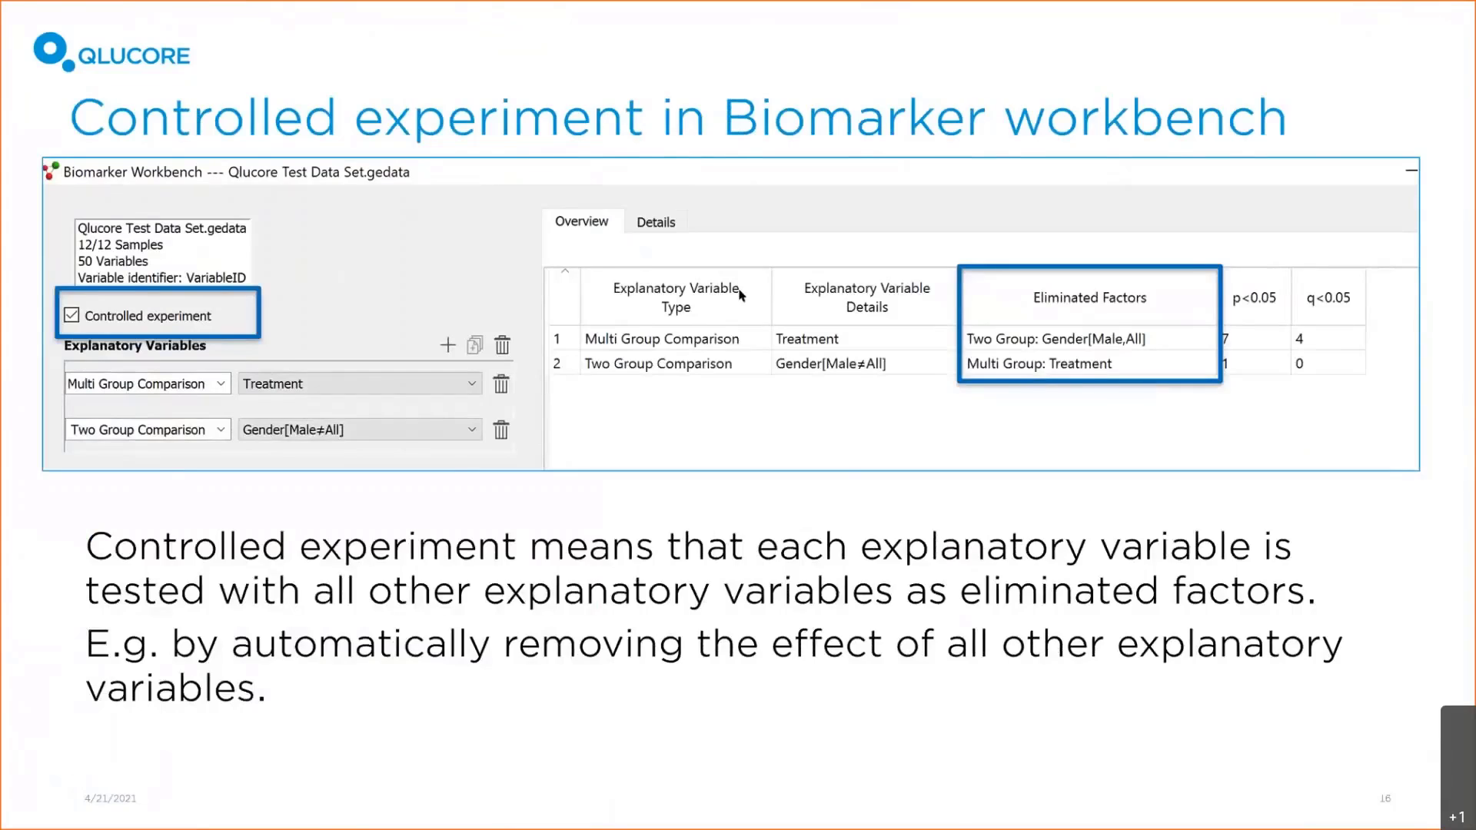
pyautogui.hotkey('alt', 'Tab')
pyautogui.hotkey('alt', 'Tab')
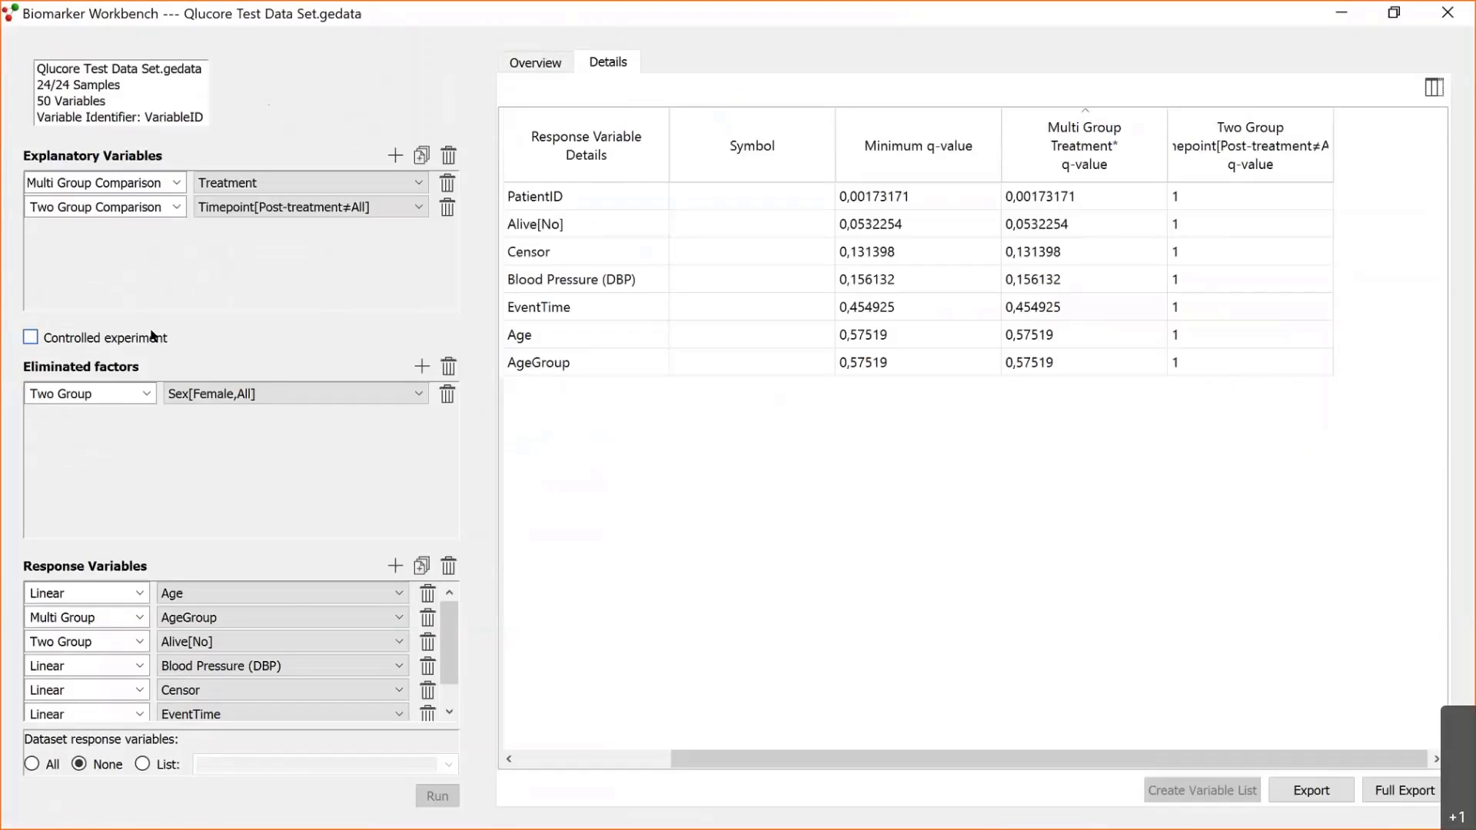
# Step: Clear all response variables and add Age as an explanatory variable tested with Linear Regression
pyautogui.click(449, 569)
pyautogui.click(719, 459)
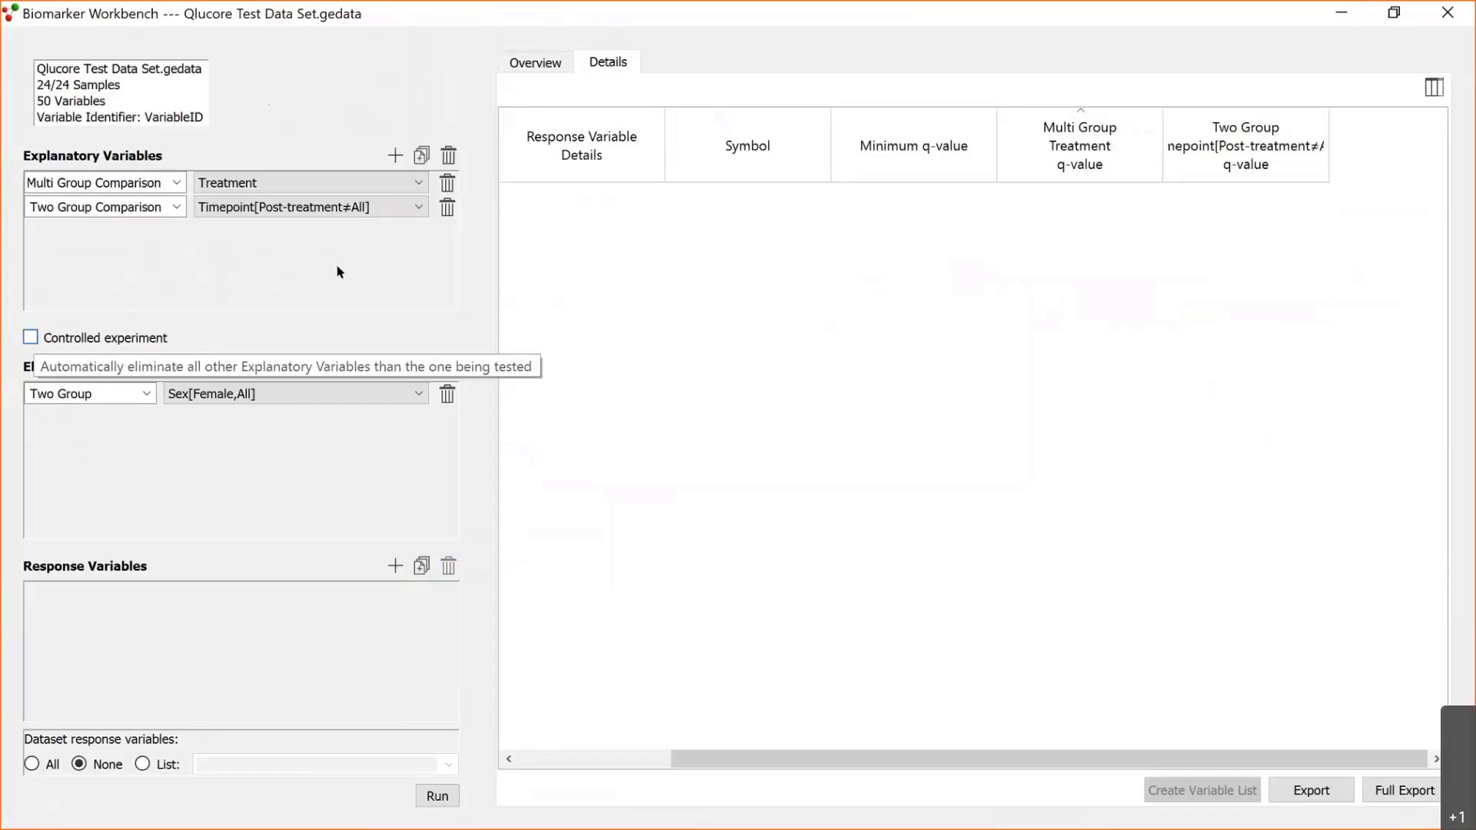
pyautogui.click(394, 155)
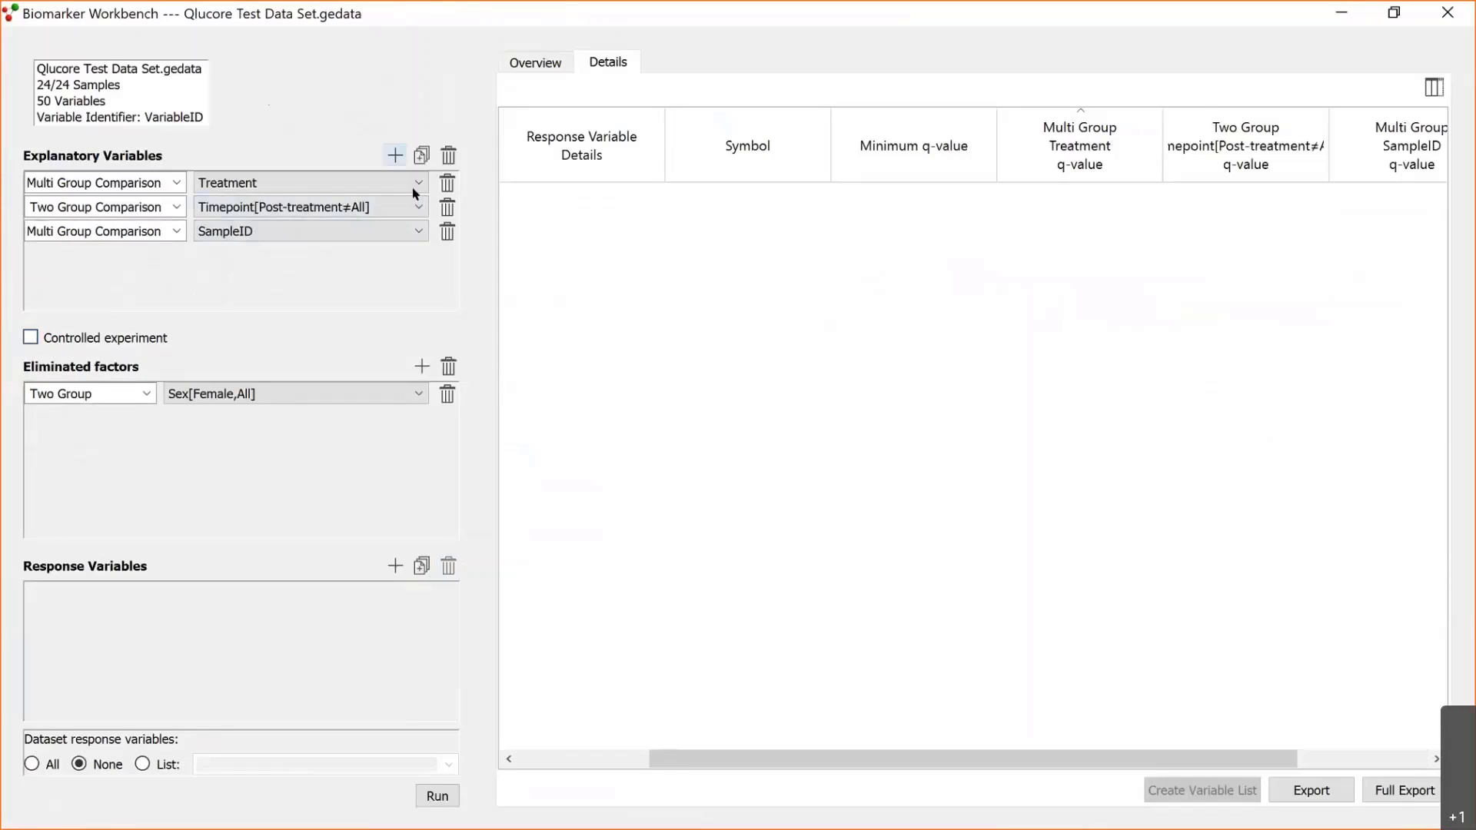
pyautogui.click(420, 231)
pyautogui.click(432, 262)
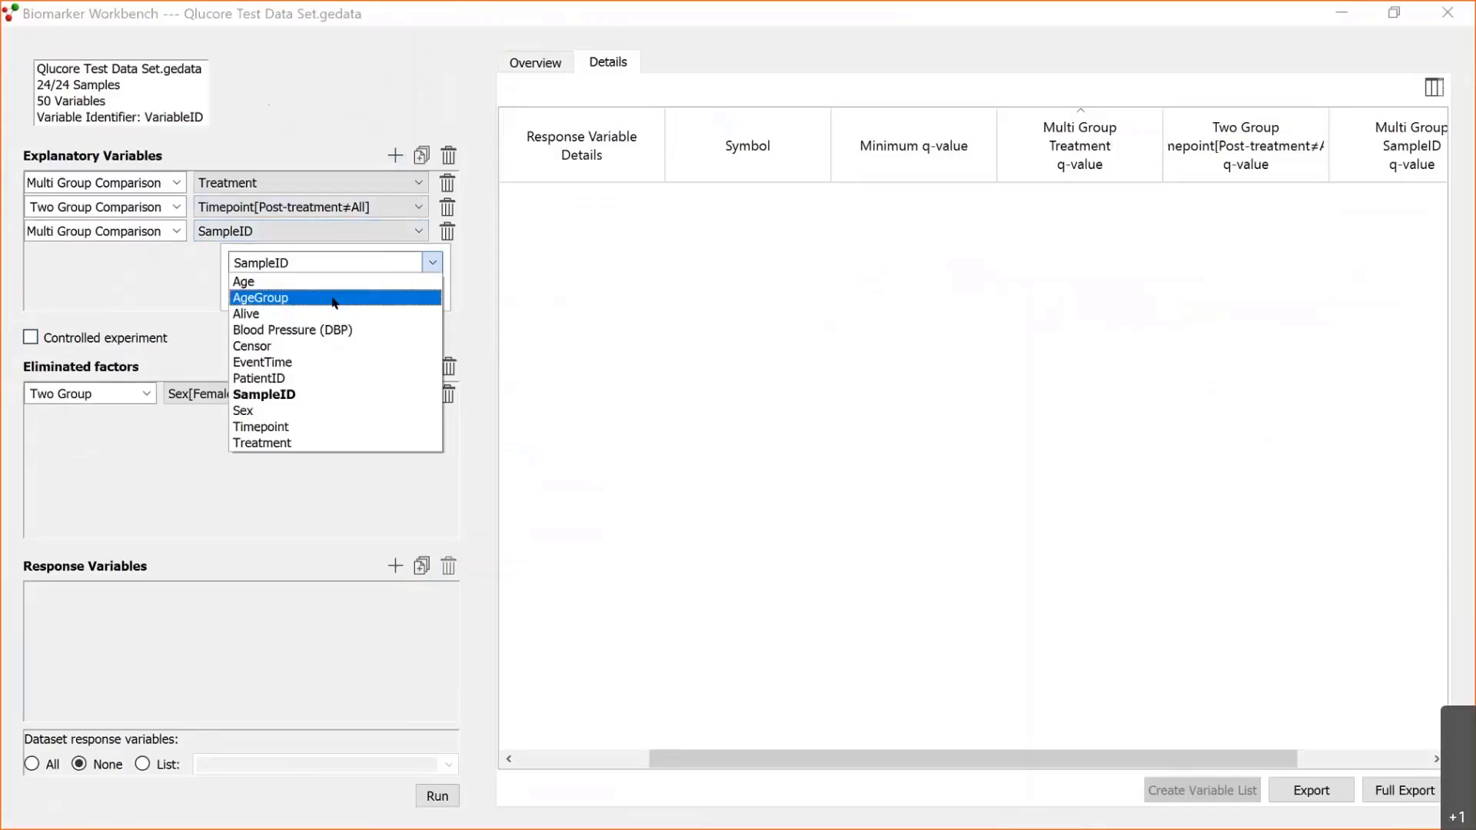
pyautogui.click(249, 280)
pyautogui.click(176, 230)
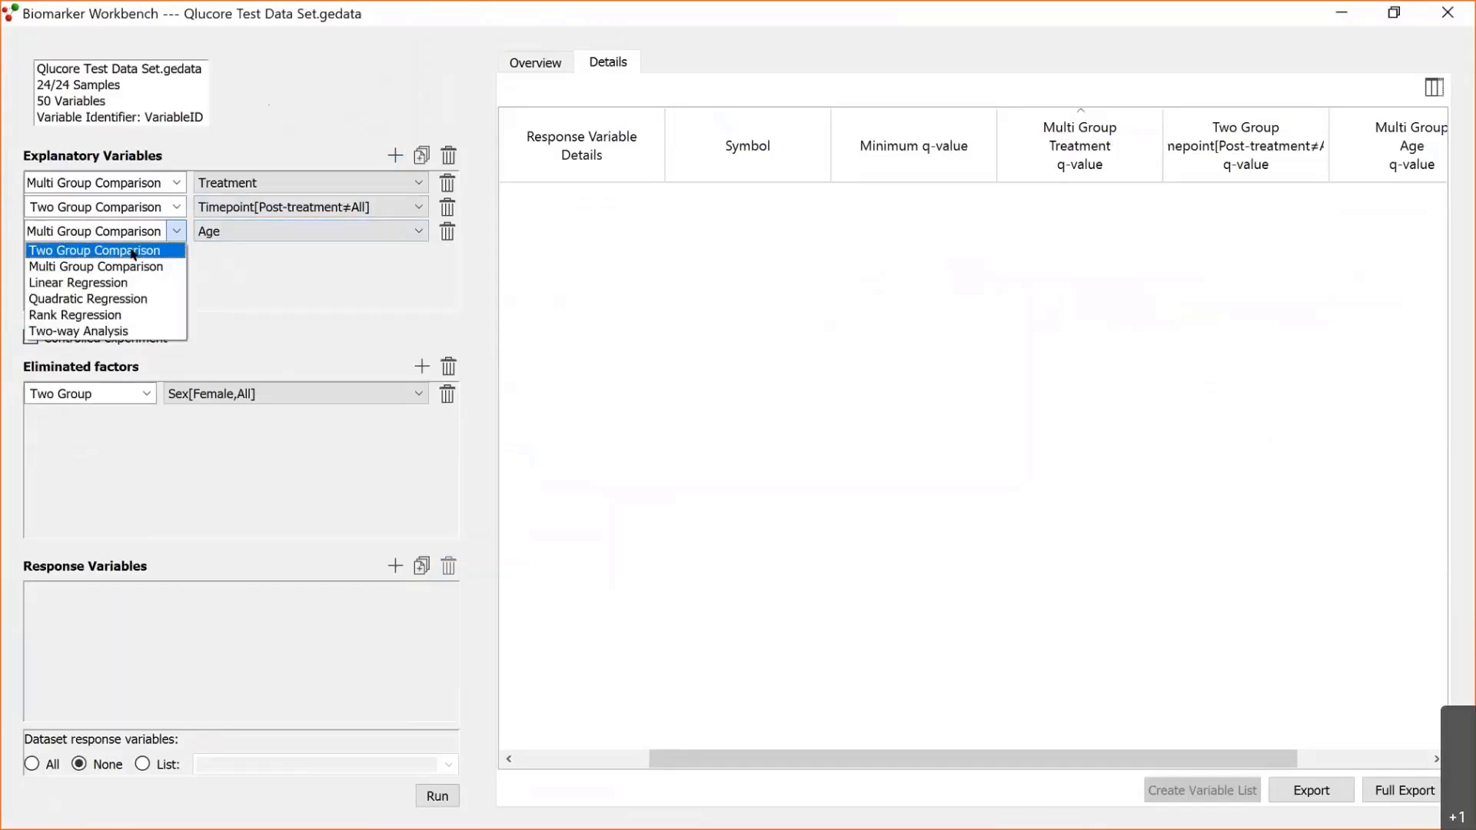
pyautogui.click(186, 279)
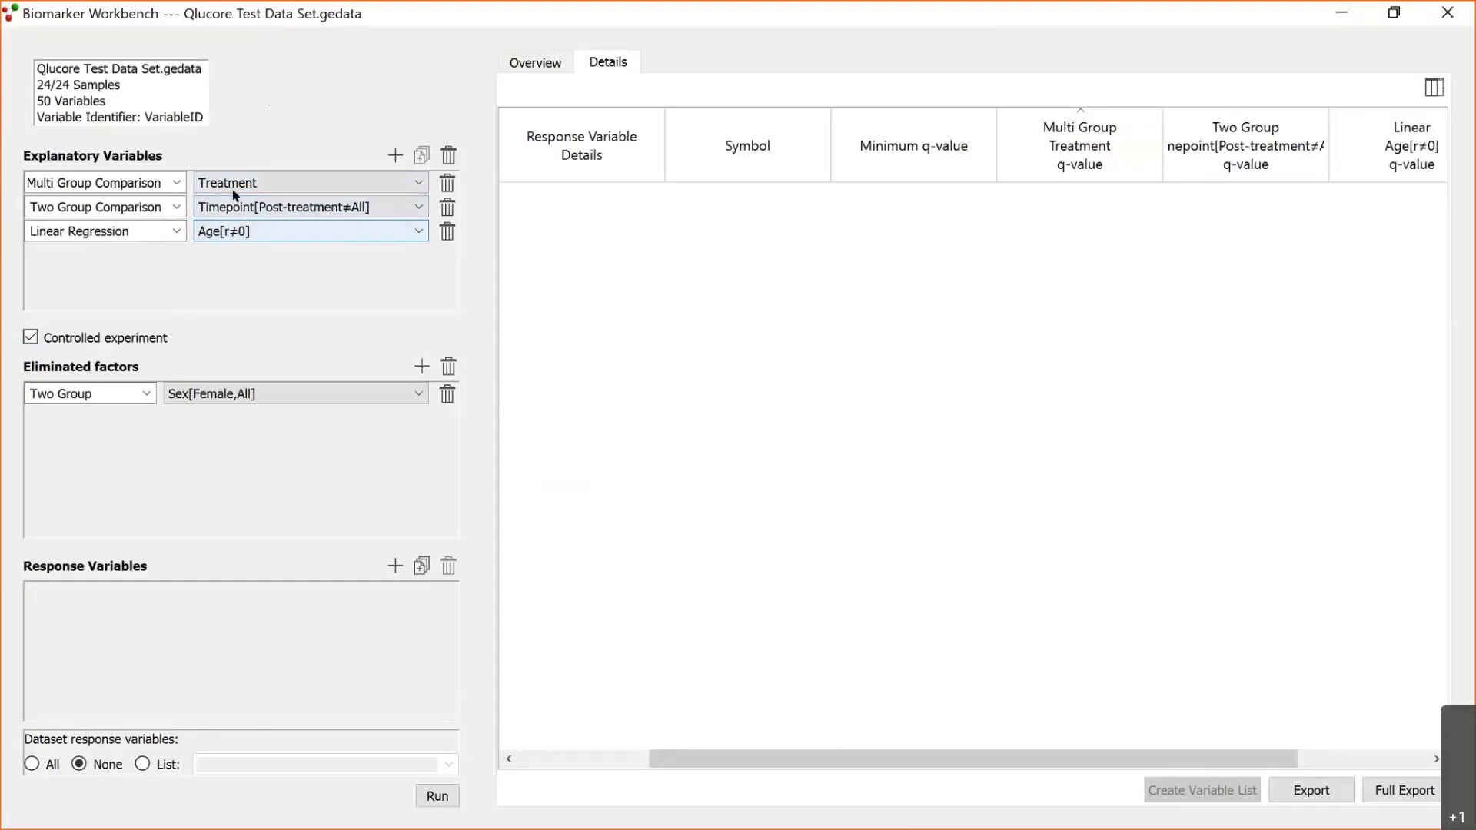
# Step: Run the tests as a controlled experiment and show the results overview
pyautogui.click(444, 800)
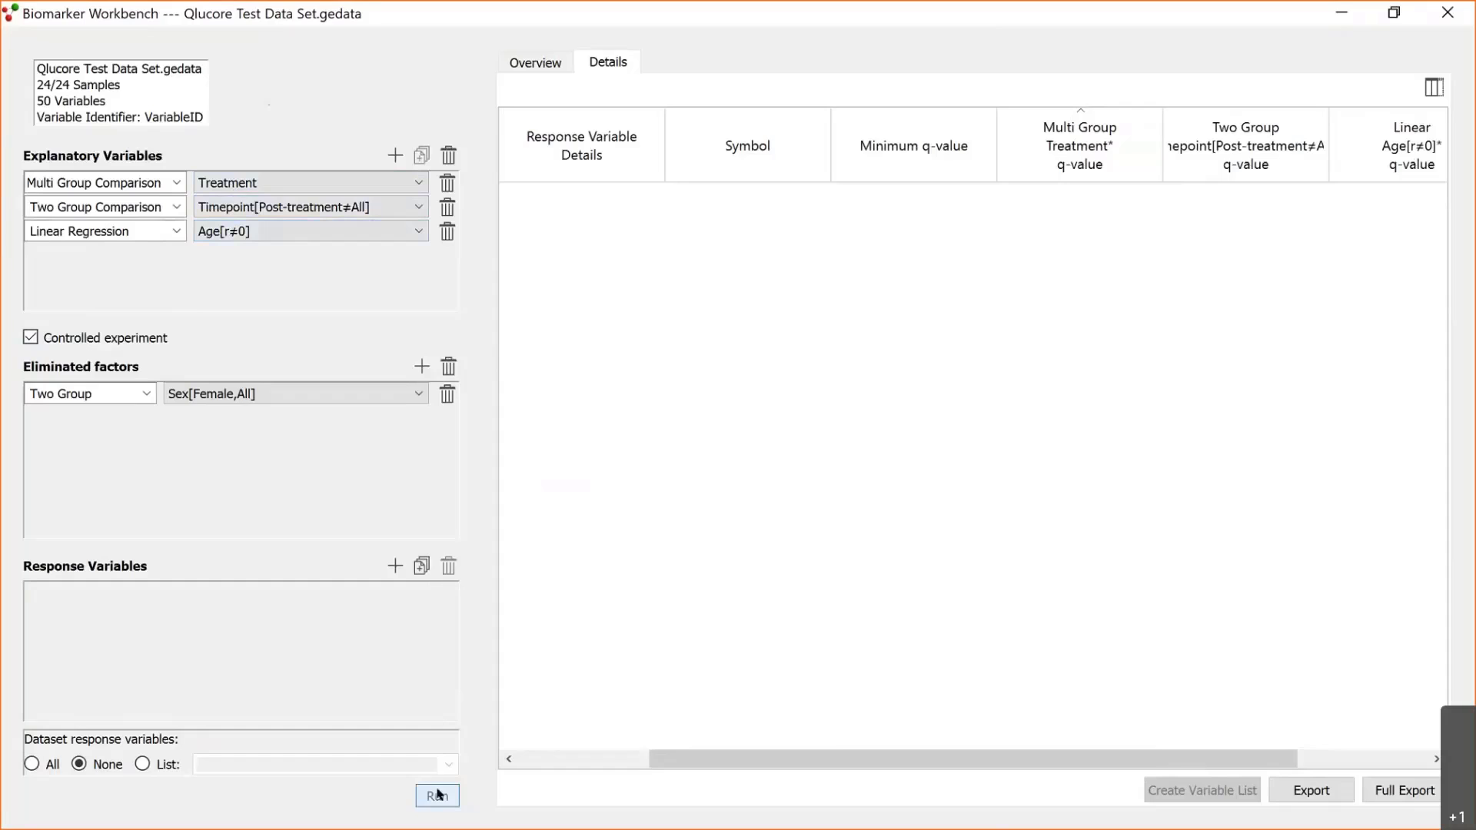
pyautogui.click(556, 61)
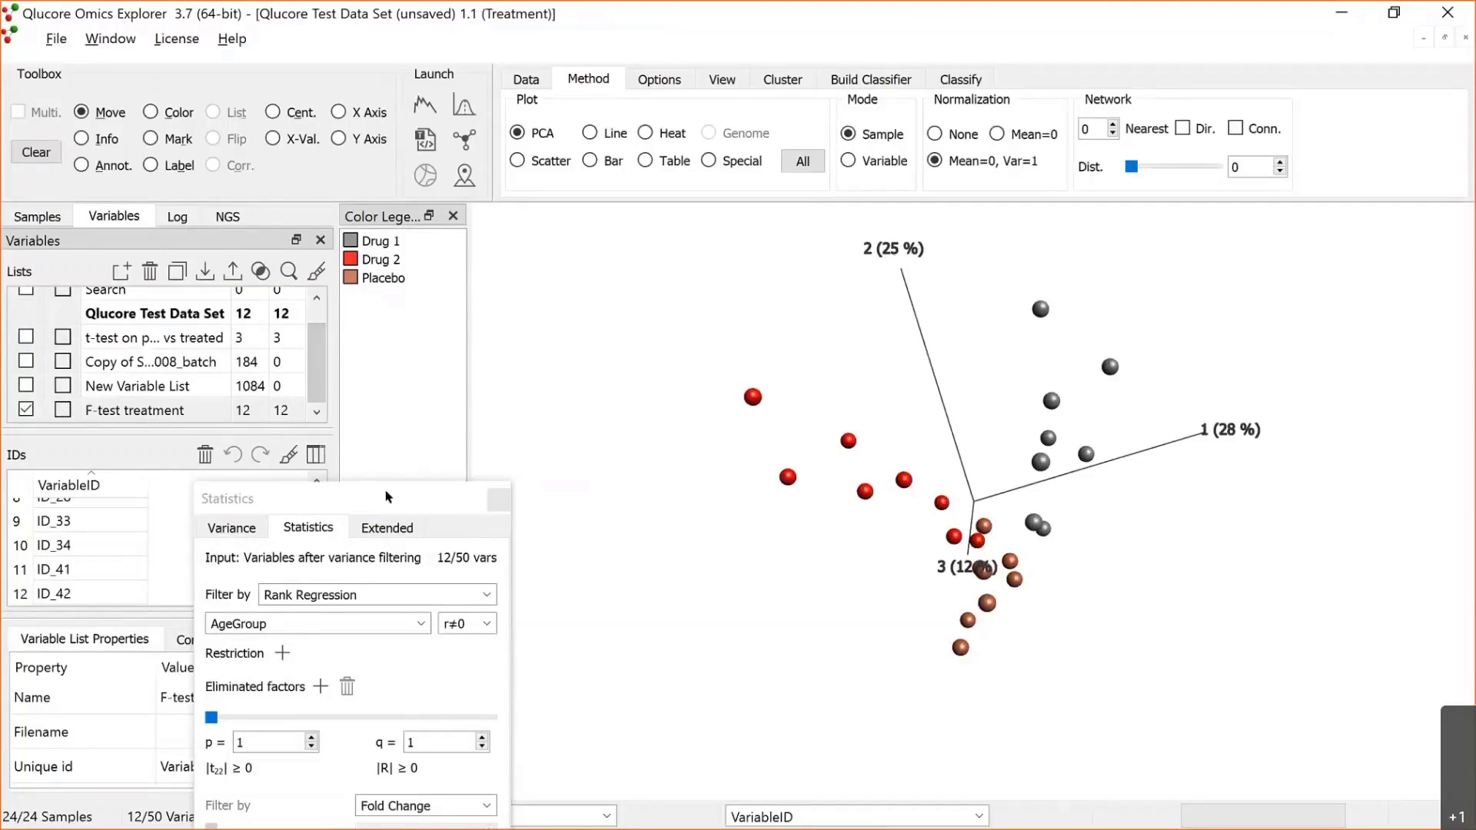
# Step: Switch to Qlucore Omics Explorer, shift the Statistics window aside and deactivate the F-test treatment list
pyautogui.moveTo(387, 496); pyautogui.dragTo(472, 493)
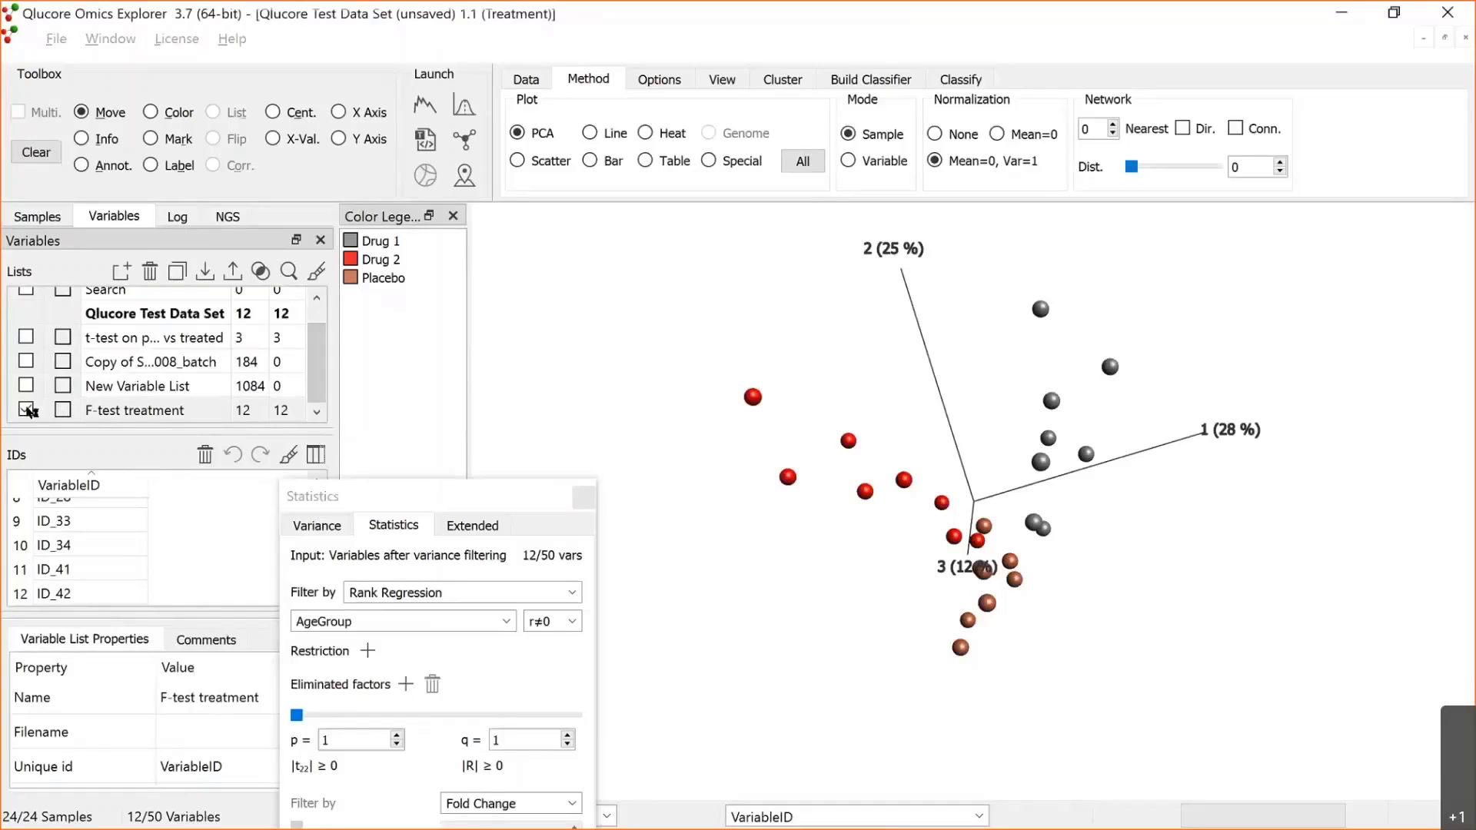
pyautogui.click(27, 410)
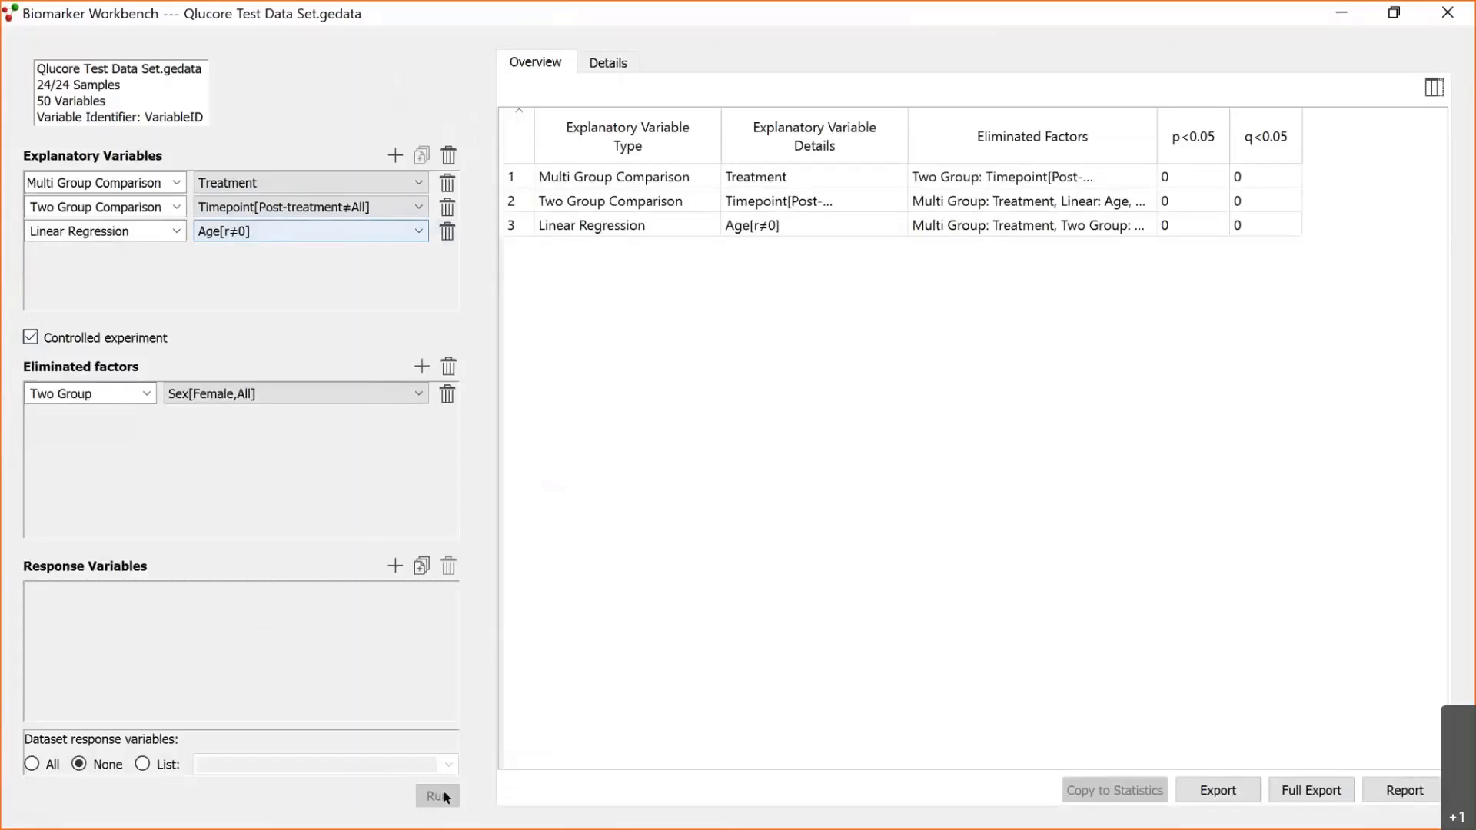
# Step: In the Biomarker Workbench, remove the Age explanatory variable and add it again as a Linear Regression
pyautogui.click(447, 231)
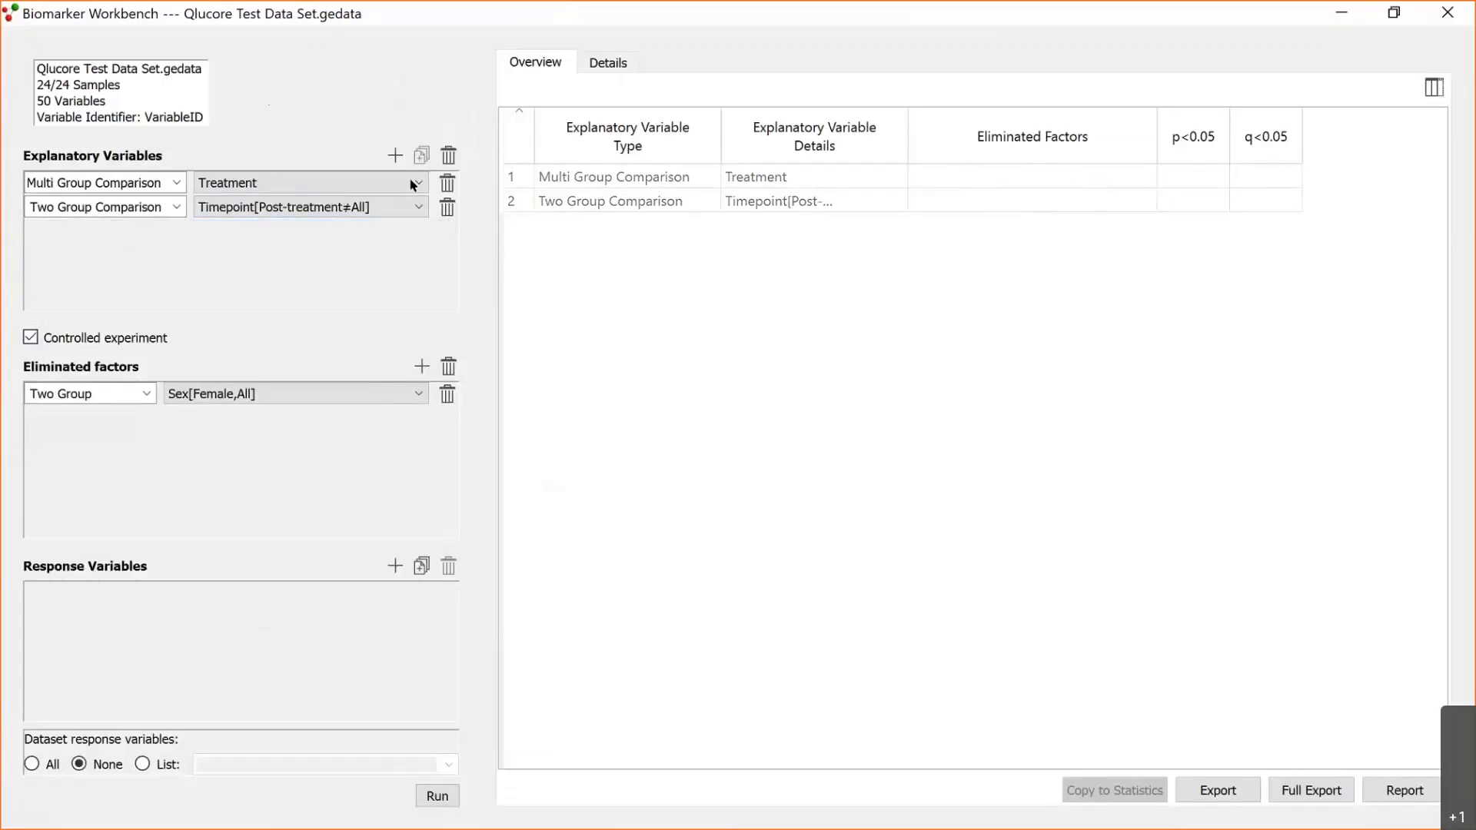
pyautogui.click(395, 156)
pyautogui.click(419, 230)
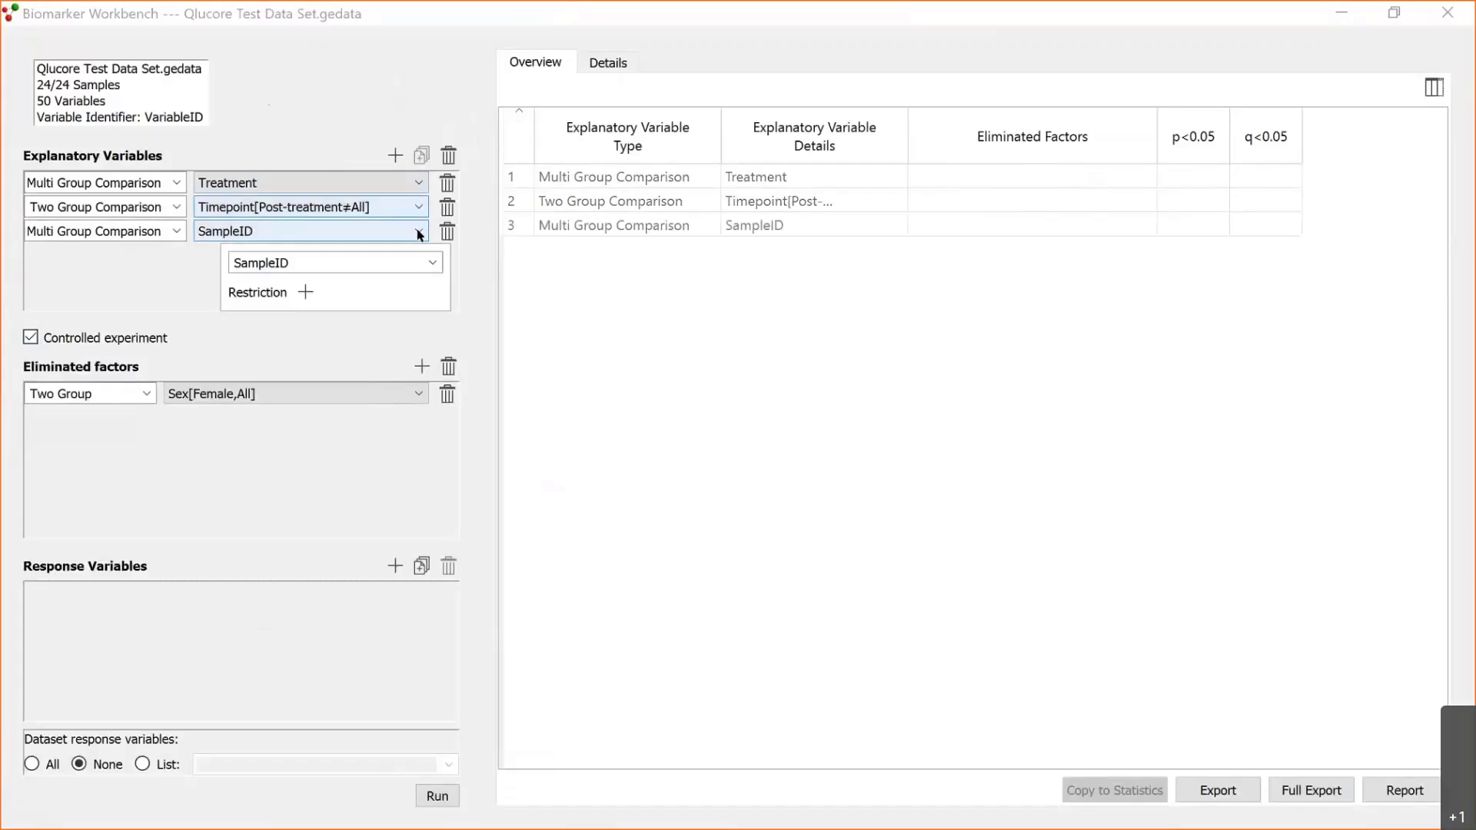
pyautogui.click(430, 262)
pyautogui.click(256, 282)
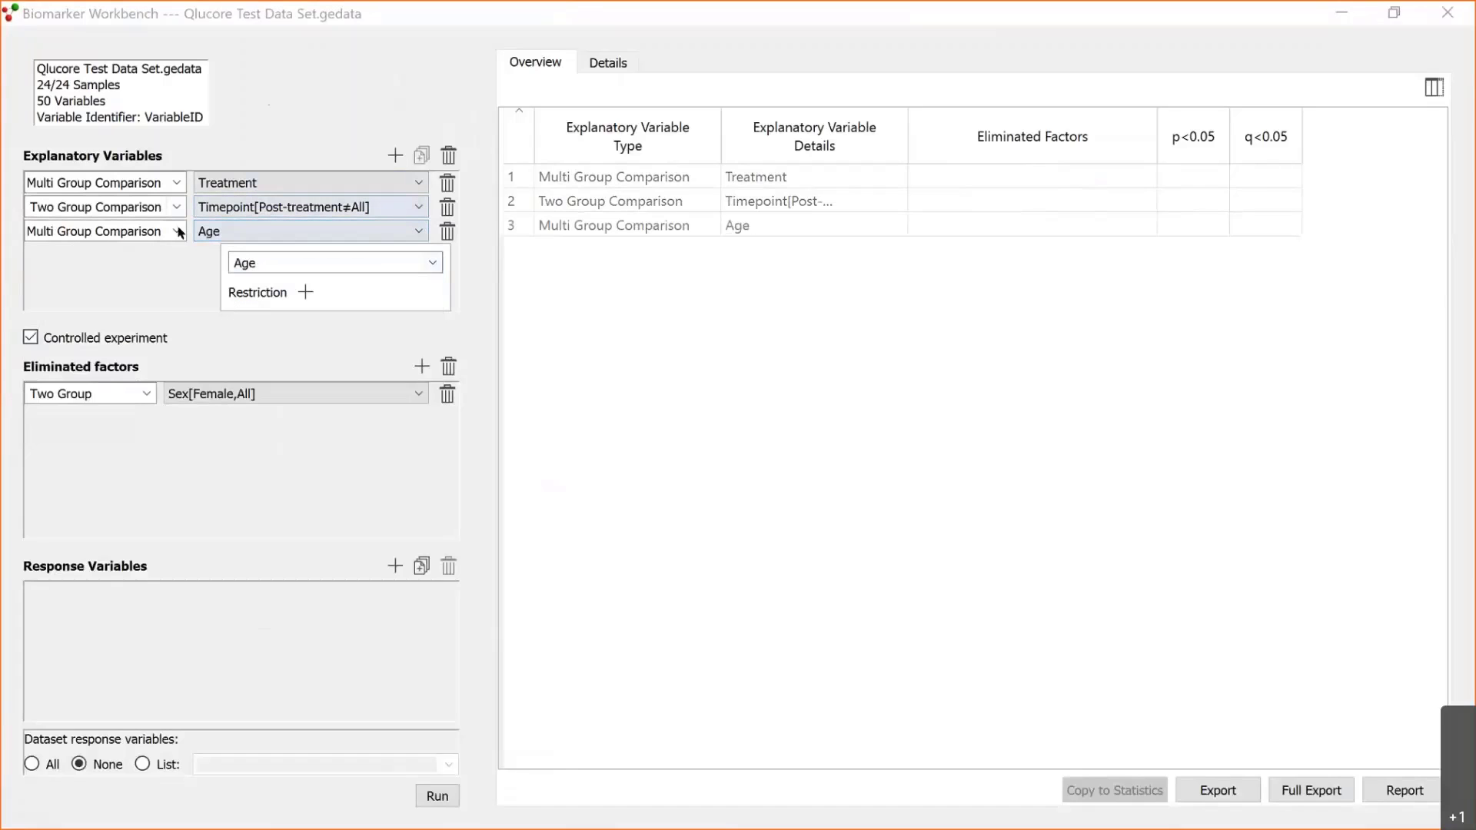
pyautogui.click(177, 230)
pyautogui.click(103, 282)
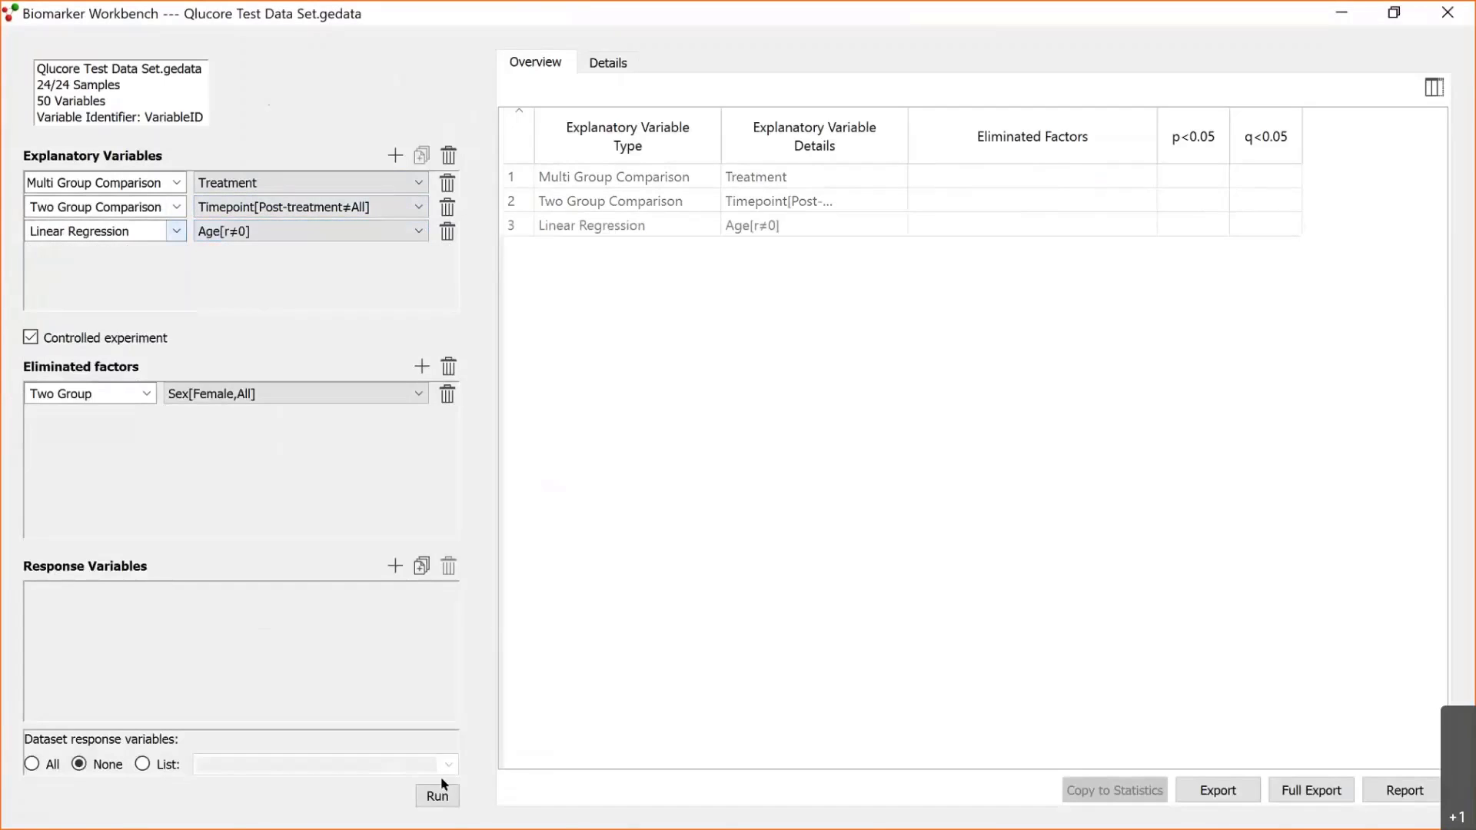
# Step: Run the controlled experiment again and widen the Eliminated Factors column to read the factors eliminated for each test
pyautogui.click(442, 796)
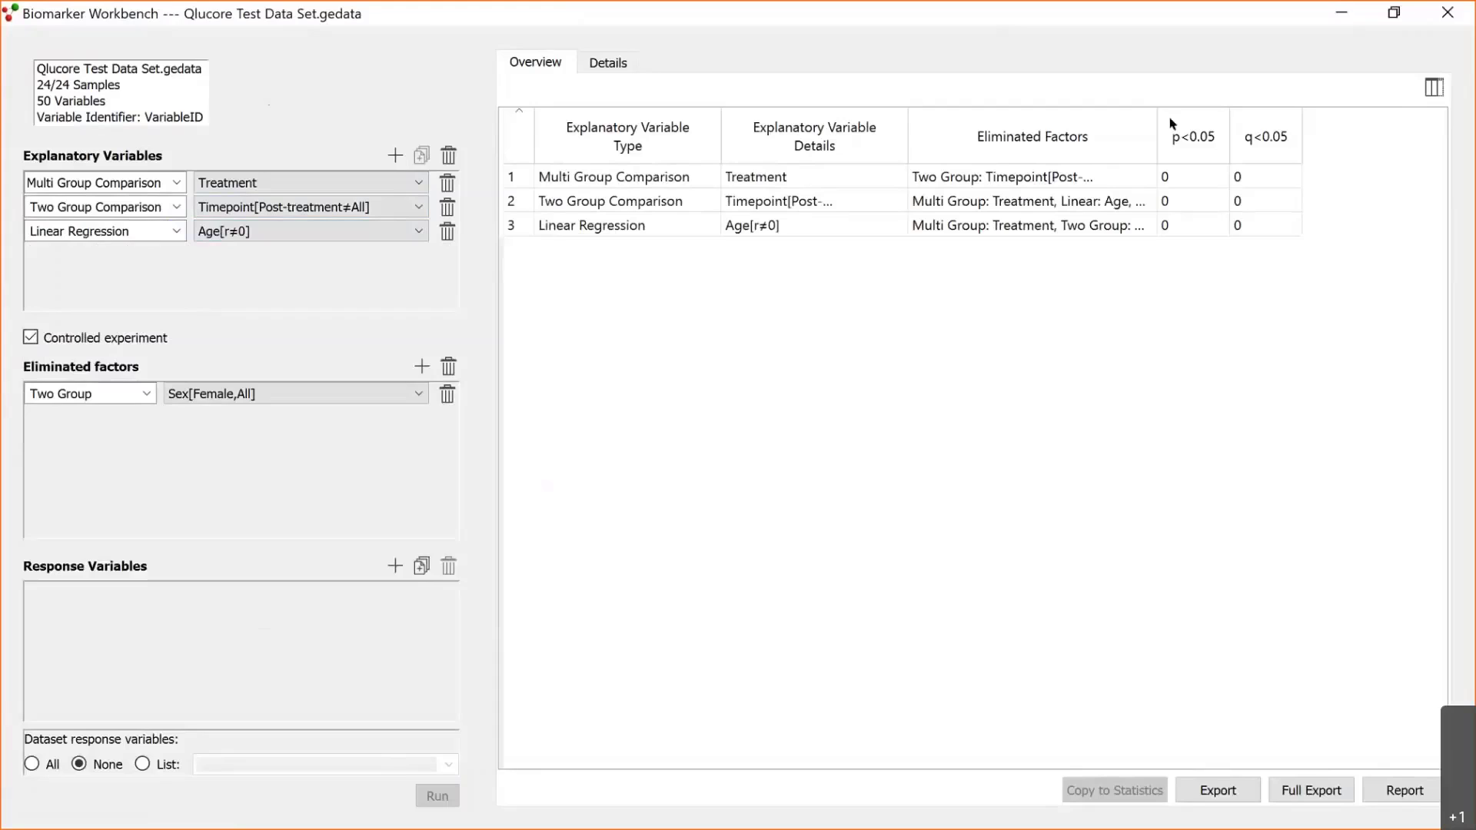
pyautogui.moveTo(1150, 118); pyautogui.dragTo(1292, 119)
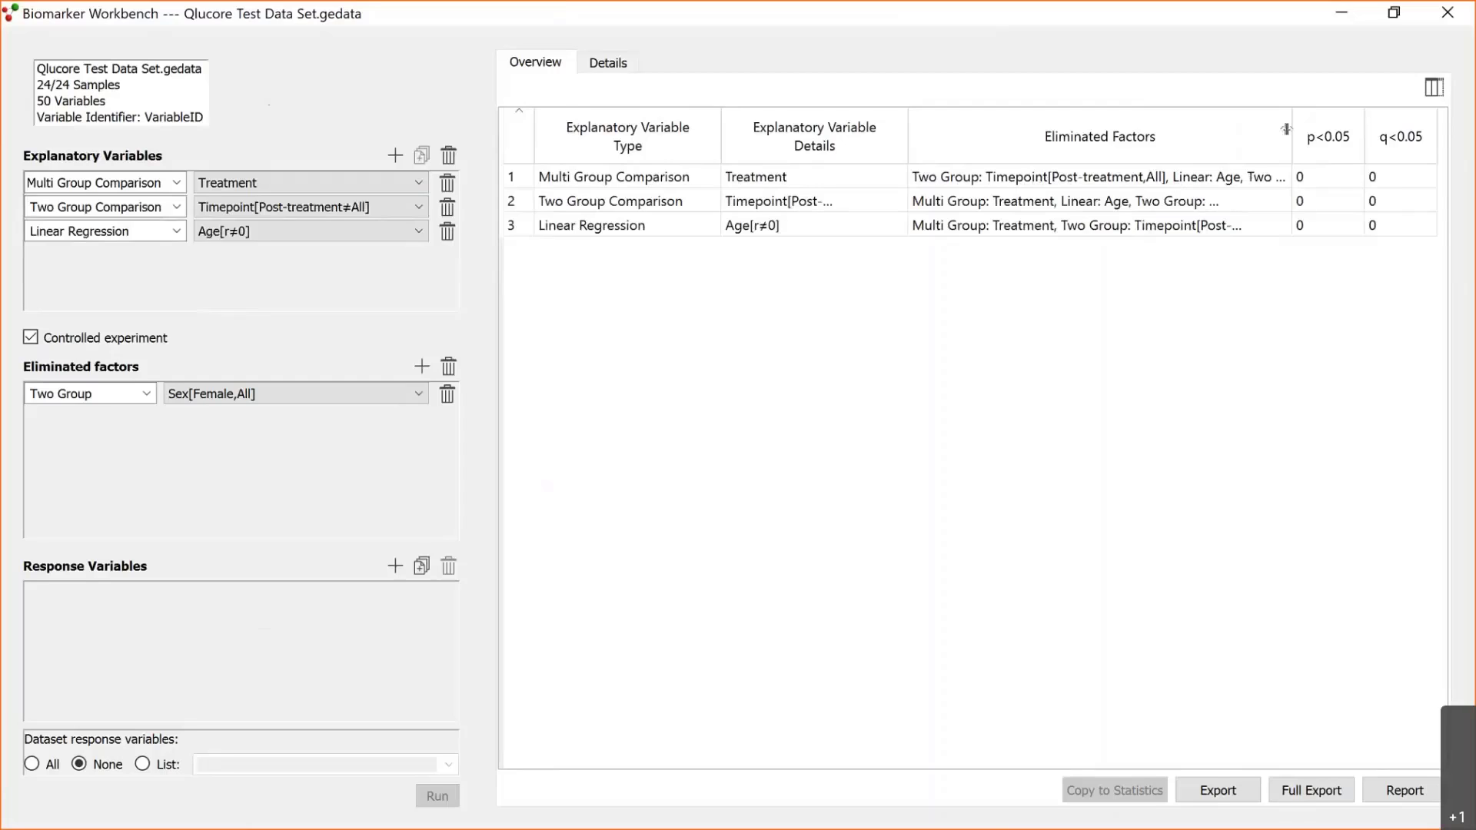
pyautogui.moveTo(1291, 127); pyautogui.dragTo(1350, 120)
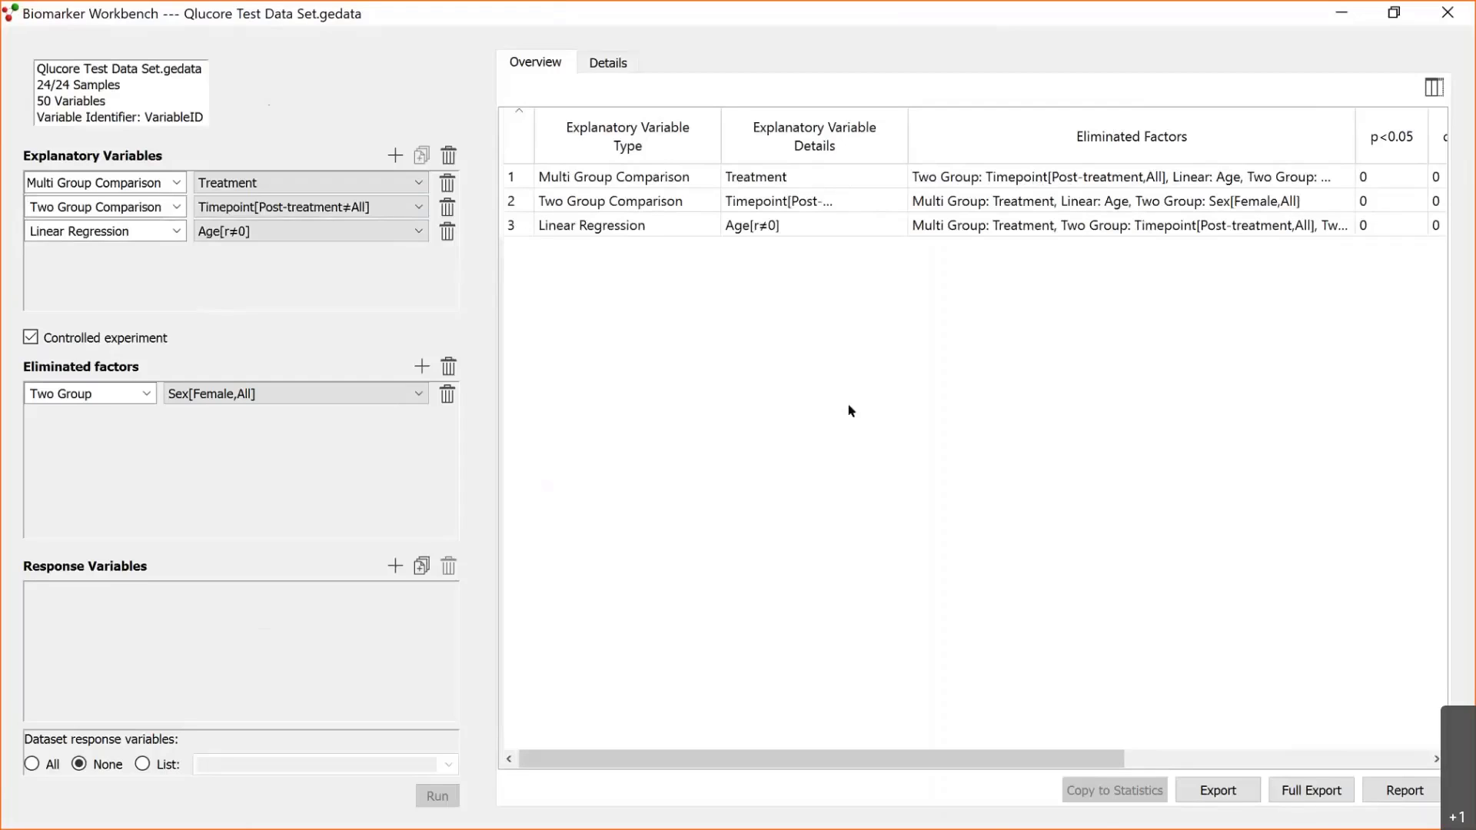
# Step: Copy the Treatment multi group comparison from the results overview to the Statistics settings
pyautogui.click(613, 177)
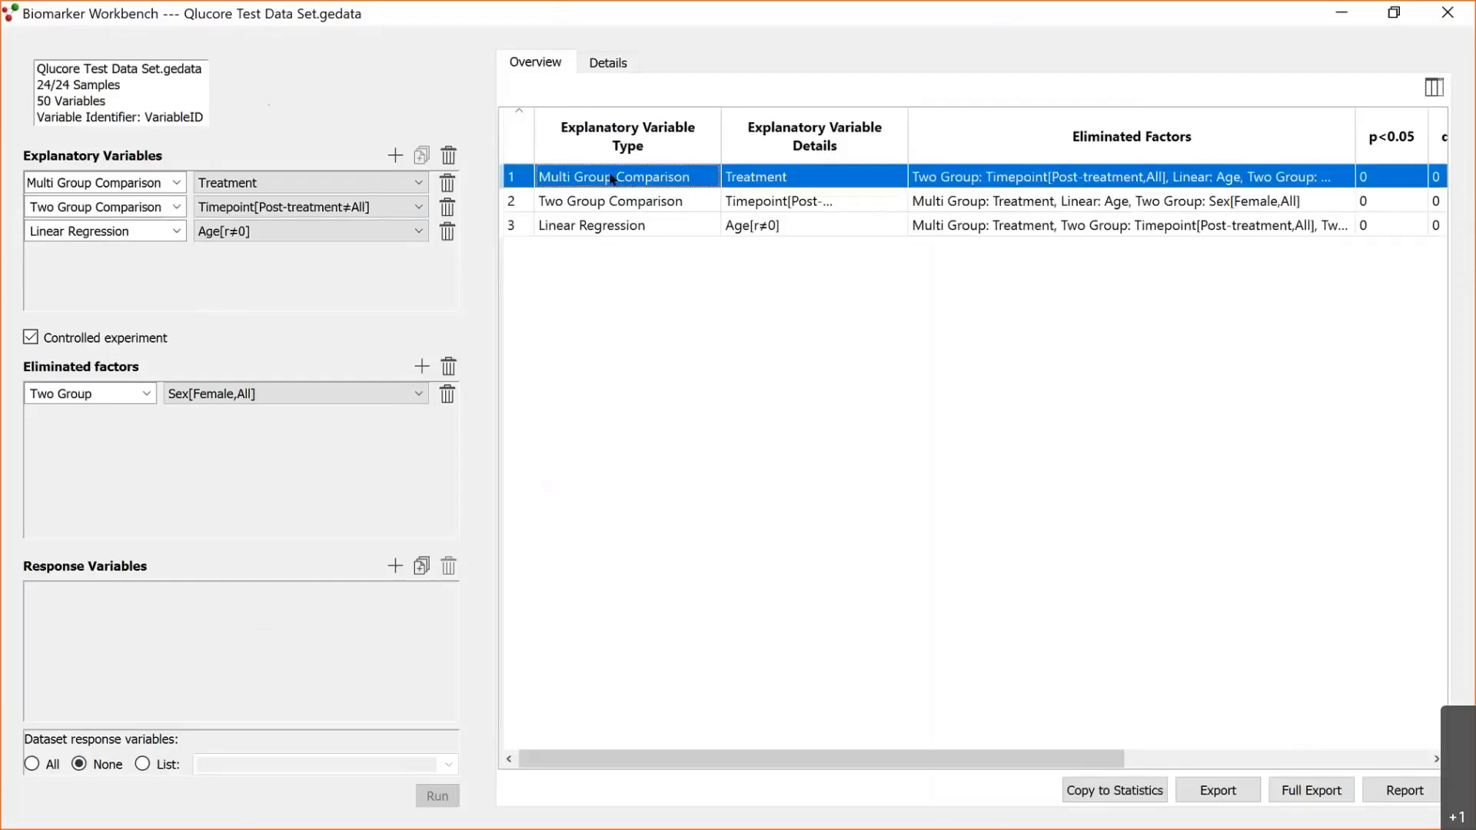
pyautogui.click(1116, 792)
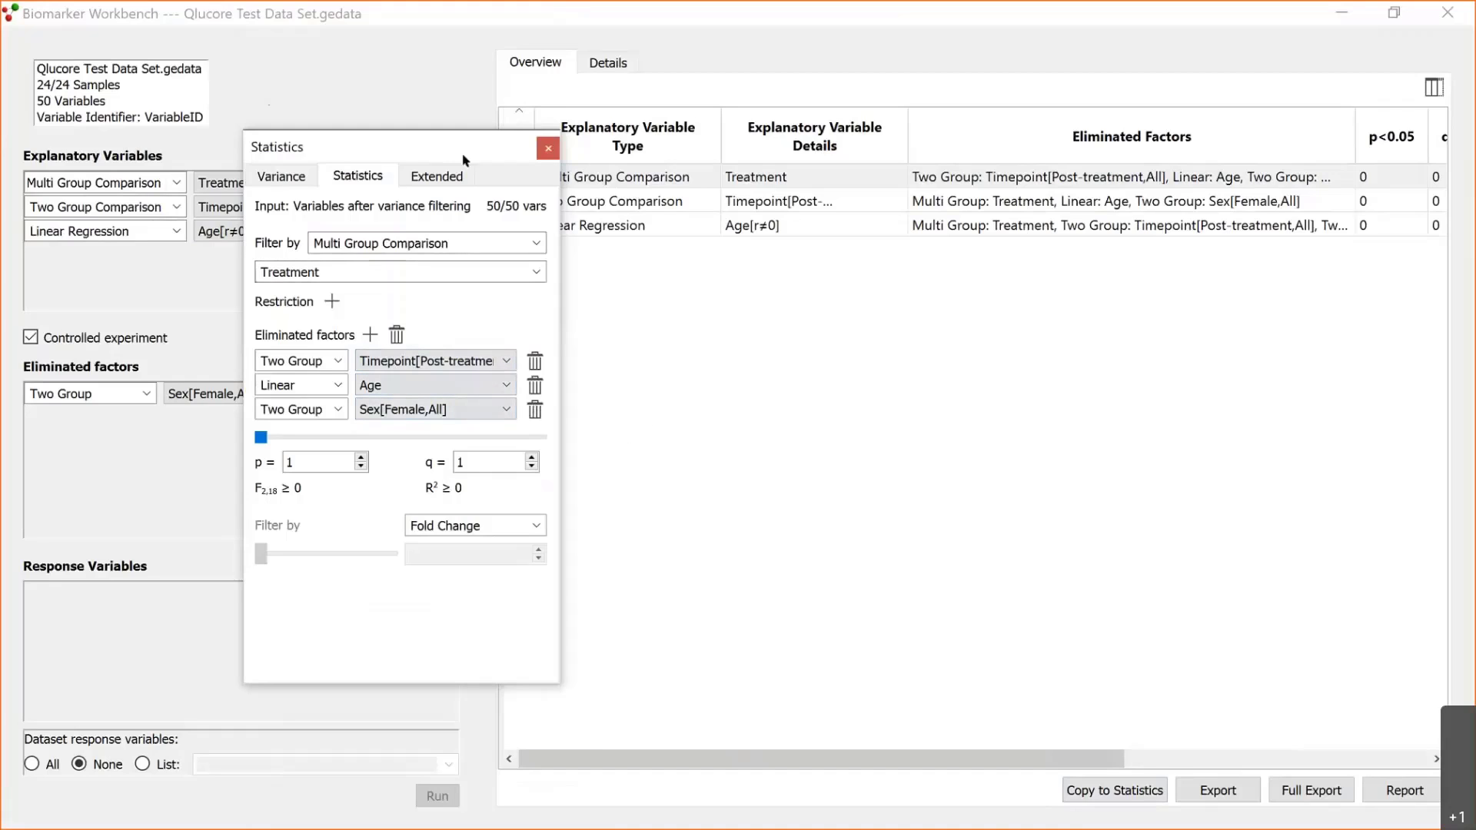
# Step: Run the controlled experiment with all dataset response variables and examine the p<0.05 and q<0.05 columns for each test
pyautogui.moveTo(518, 147); pyautogui.dragTo(487, 189)
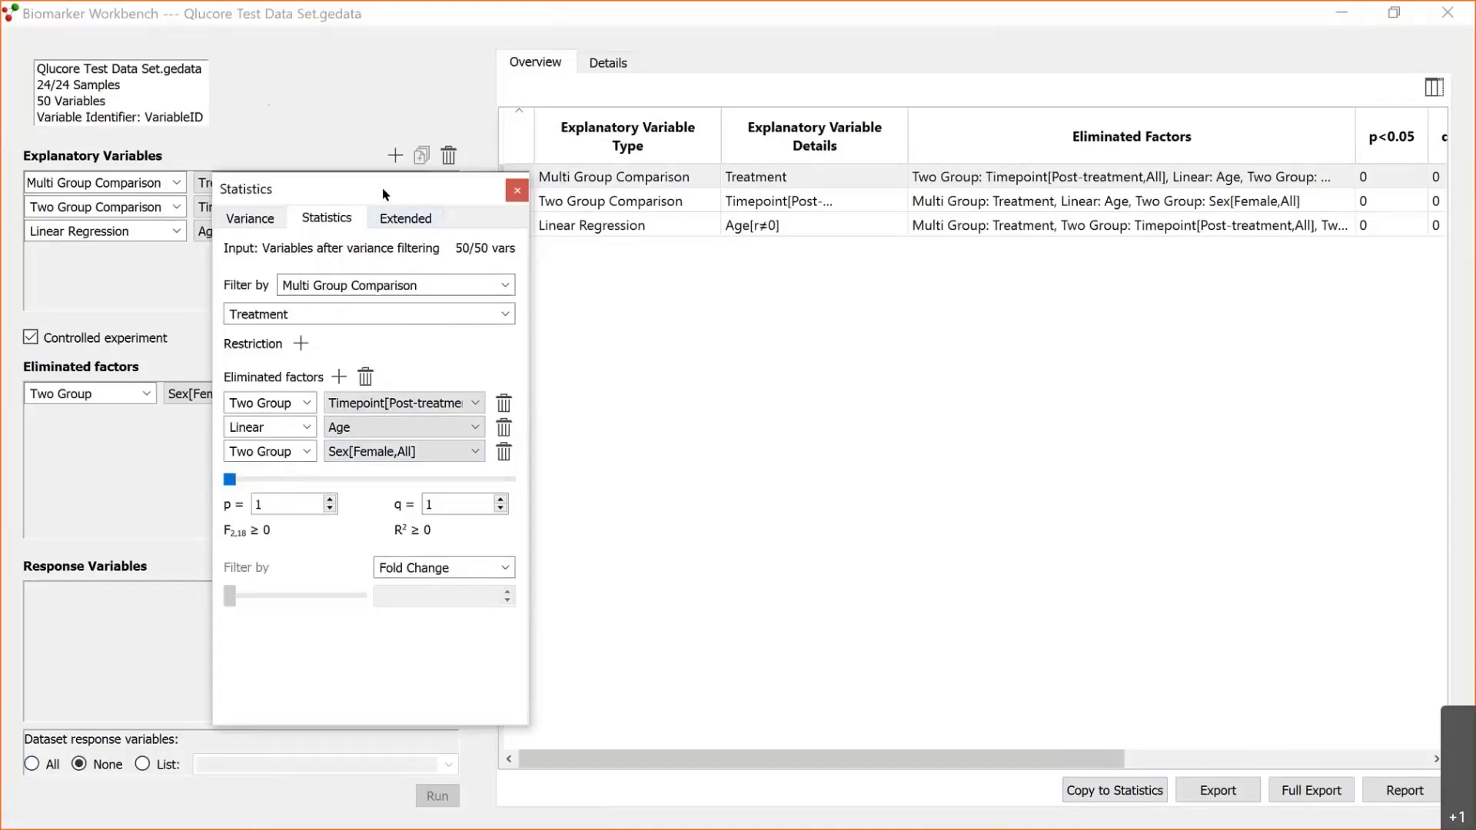
pyautogui.moveTo(430, 190); pyautogui.dragTo(646, 261)
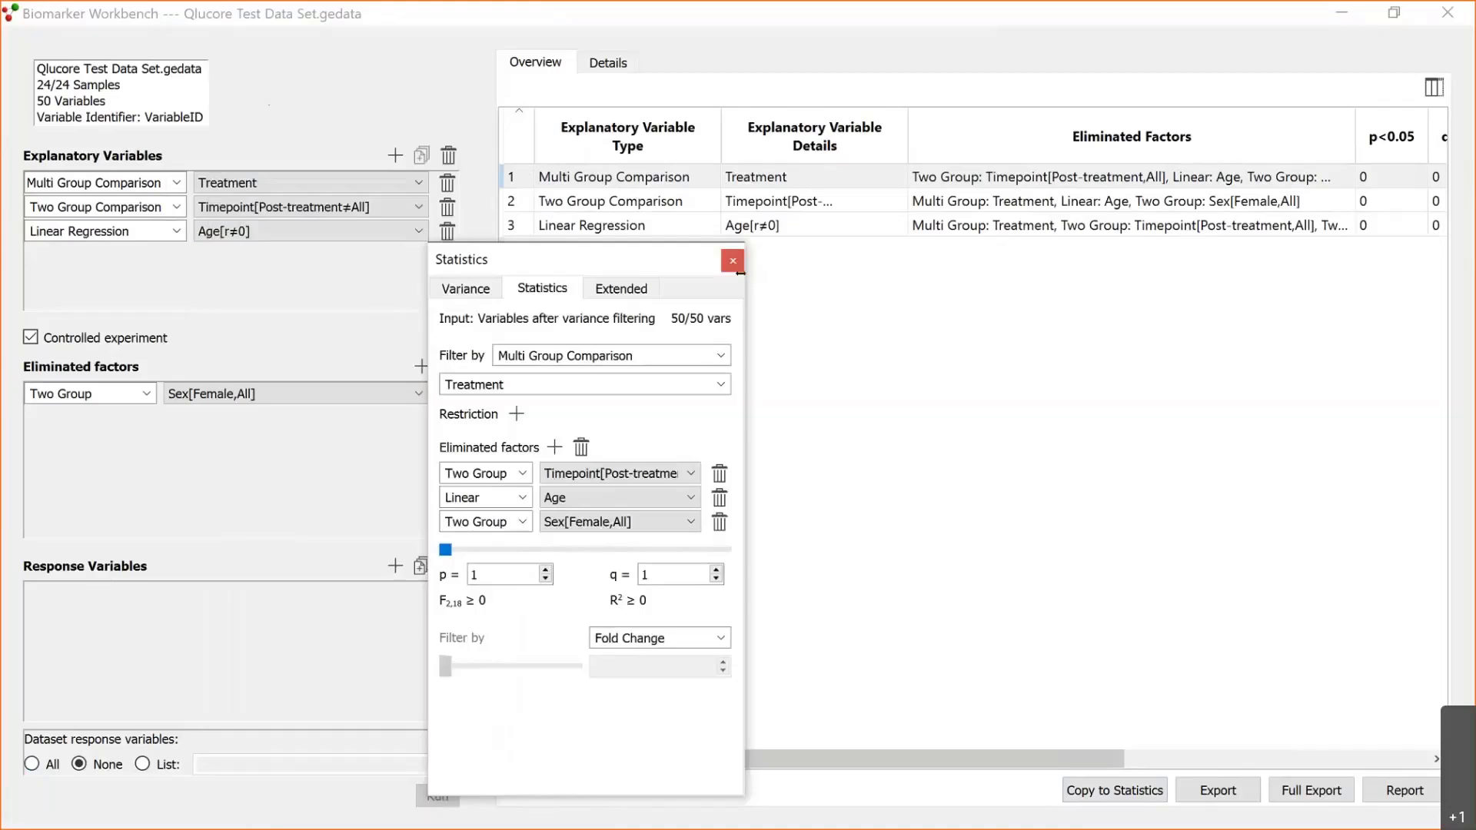
pyautogui.click(31, 764)
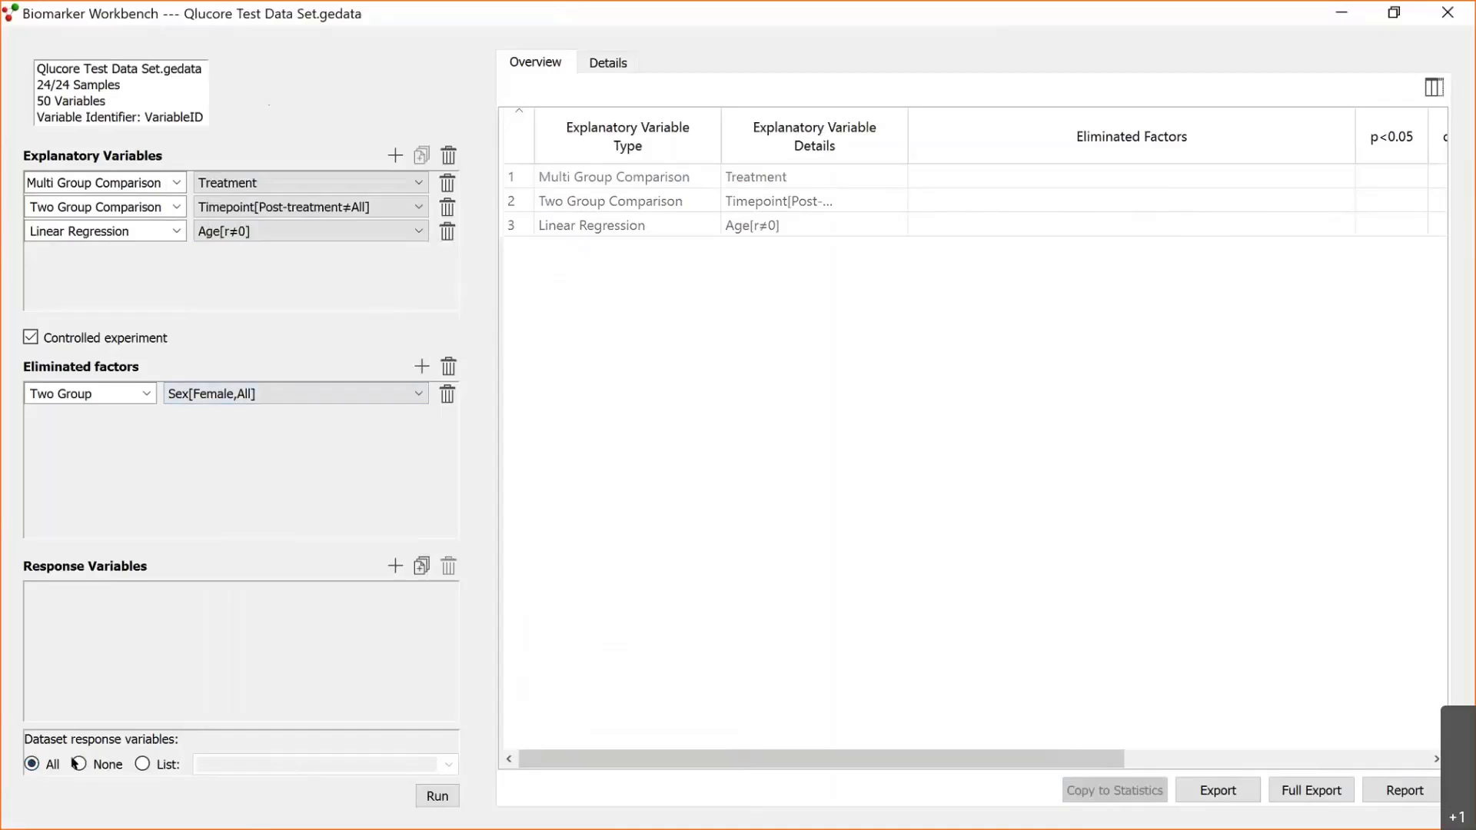
pyautogui.click(430, 797)
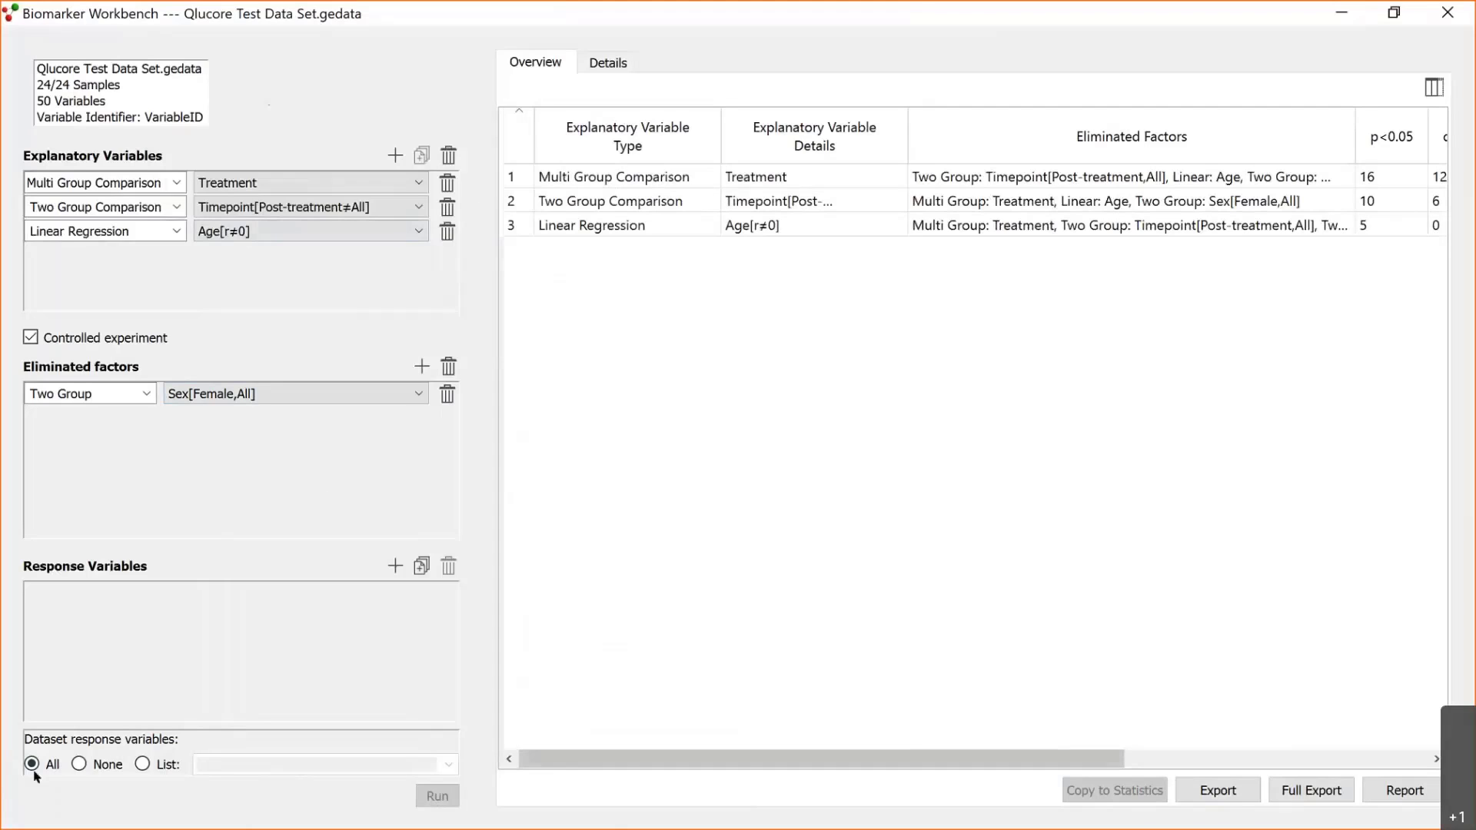
pyautogui.moveTo(732, 764); pyautogui.dragTo(1133, 768)
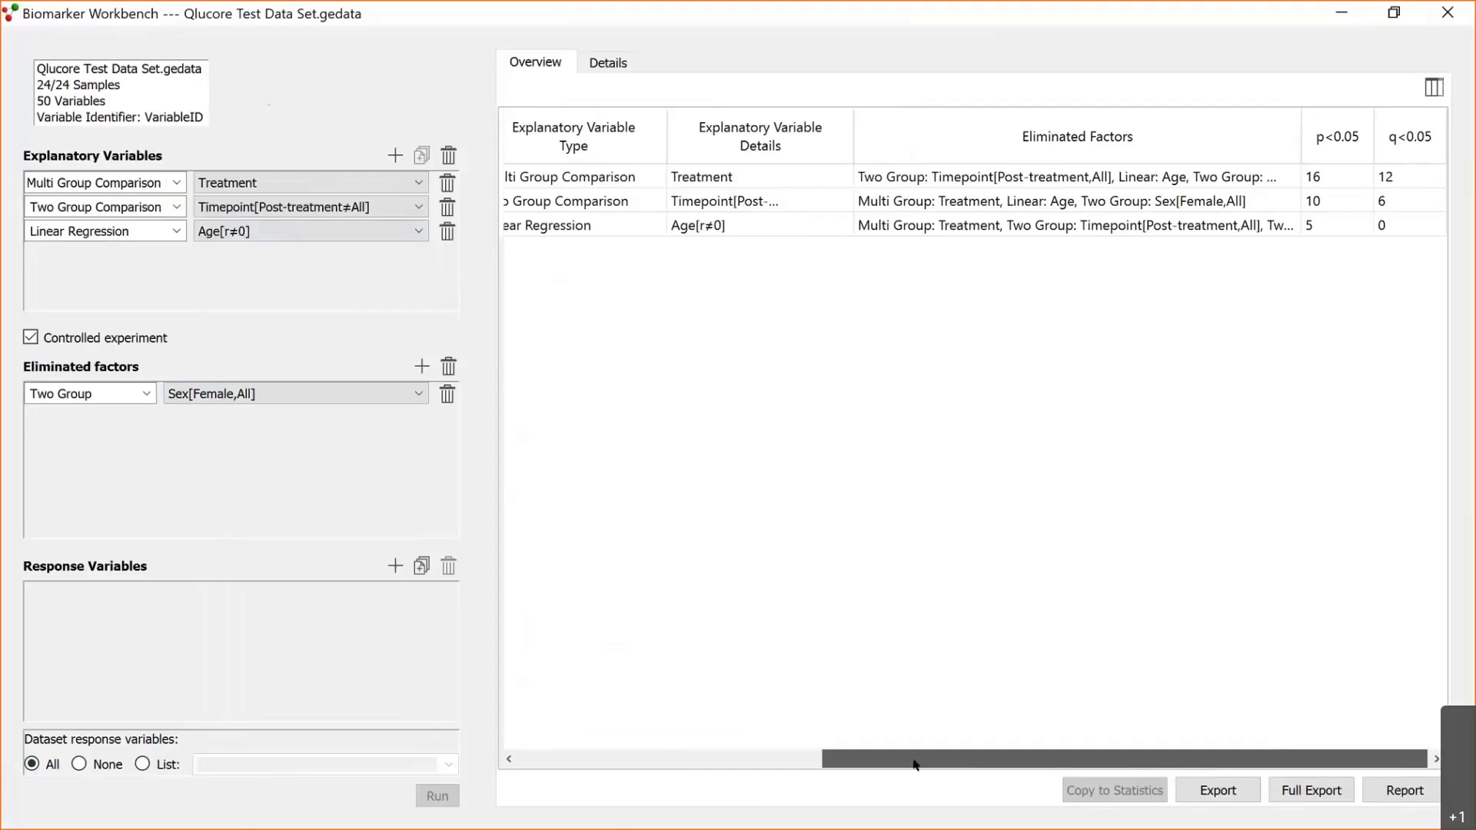
pyautogui.moveTo(1015, 764); pyautogui.dragTo(865, 764)
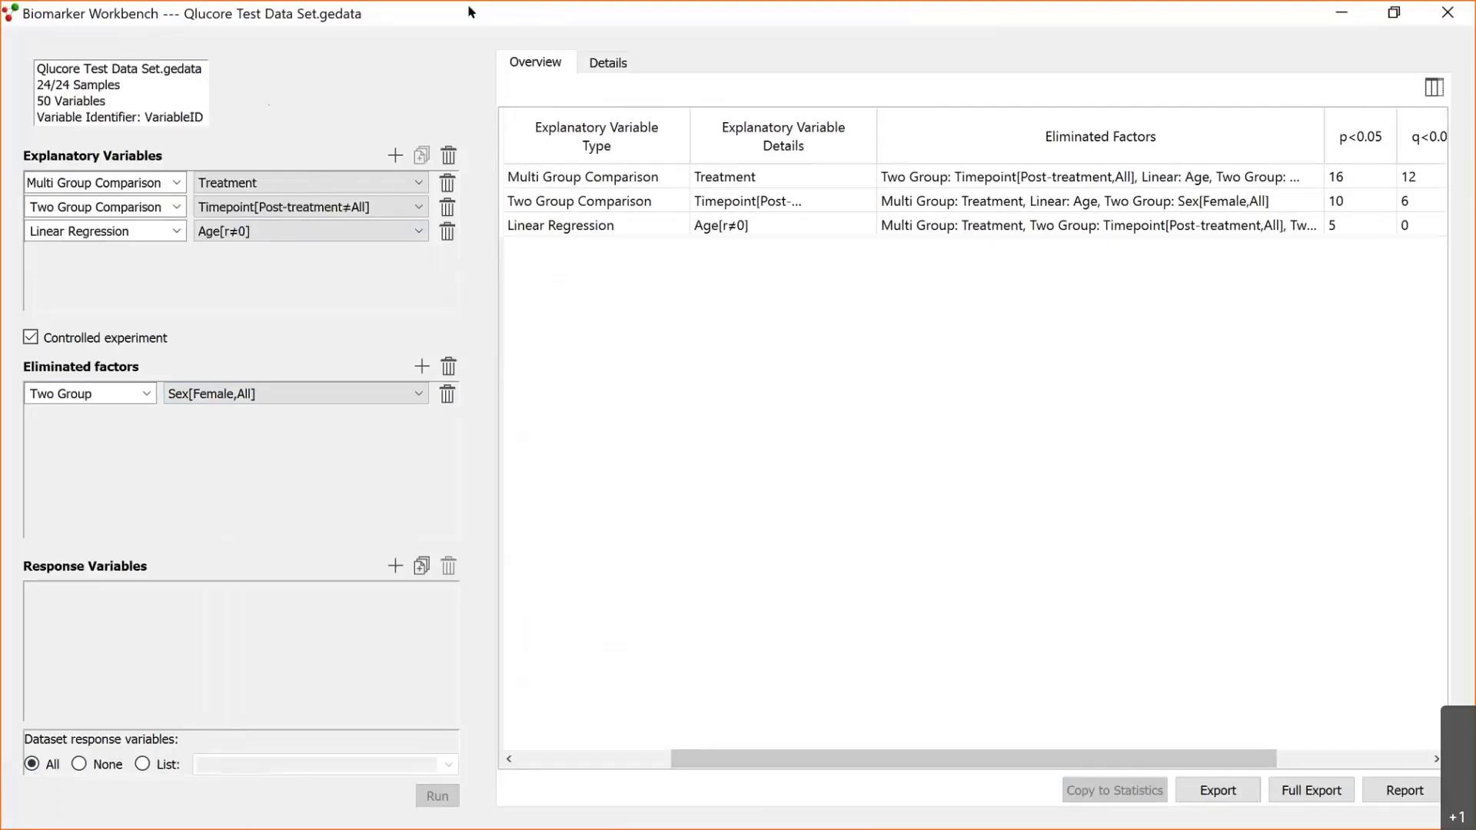
# Step: Bring back the Statistics window and shift it aside, then switch to the presentation and advance to the Extended statistics slide
pyautogui.click(717, 610)
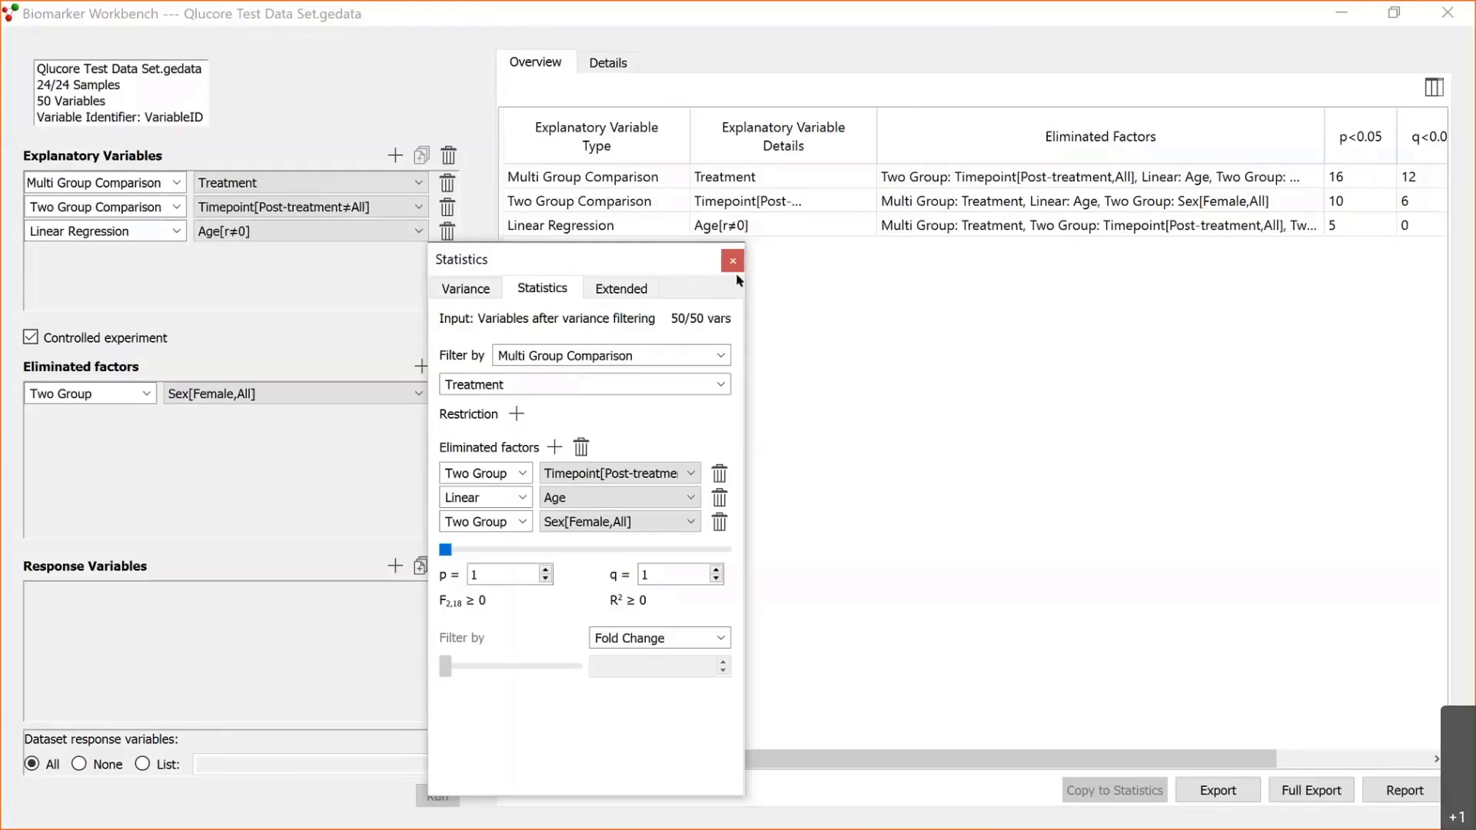
pyautogui.moveTo(639, 254); pyautogui.dragTo(492, 261)
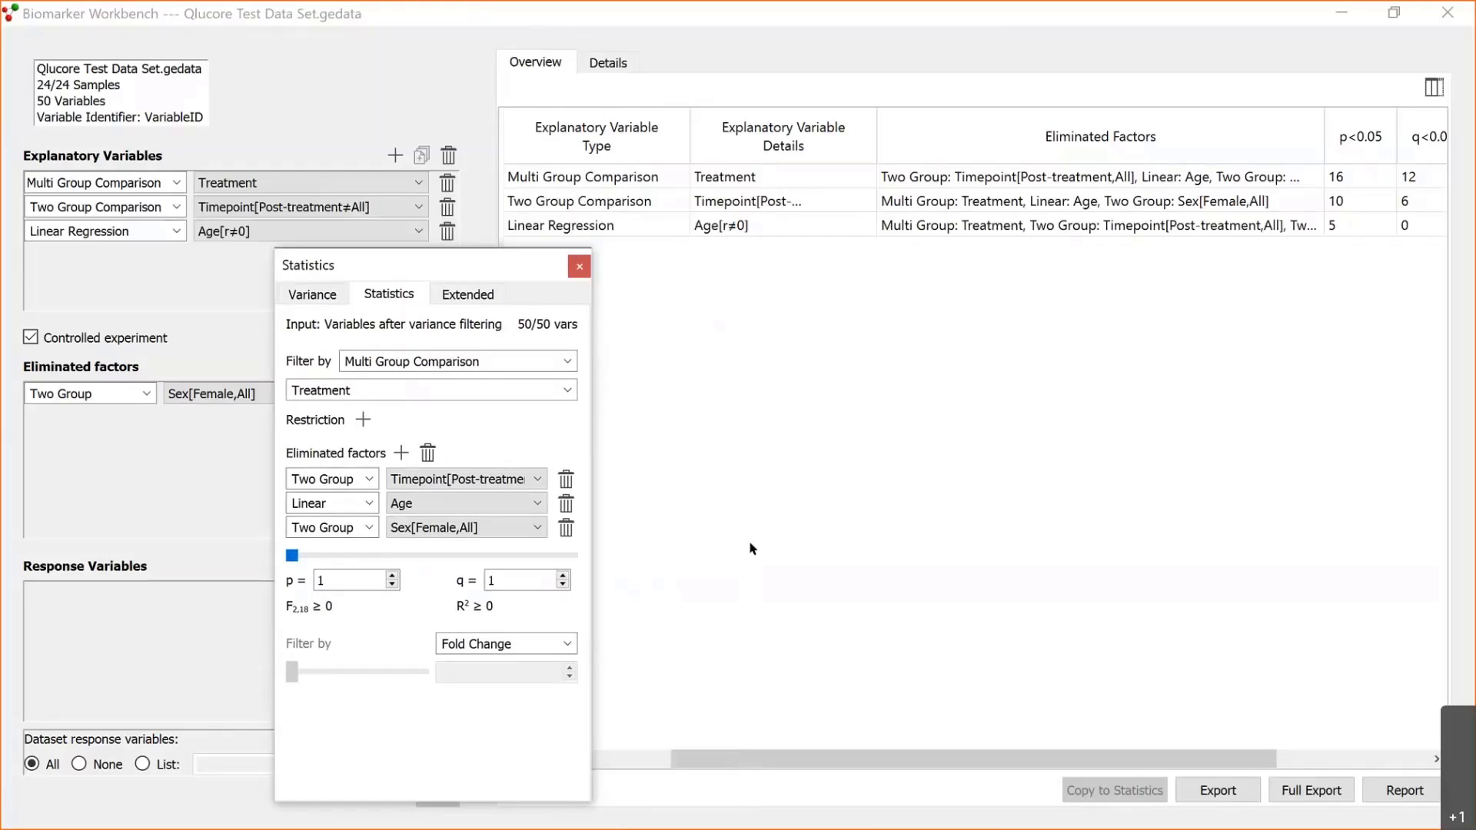
pyautogui.press('Escape')
pyautogui.hotkey('alt', 'Tab')
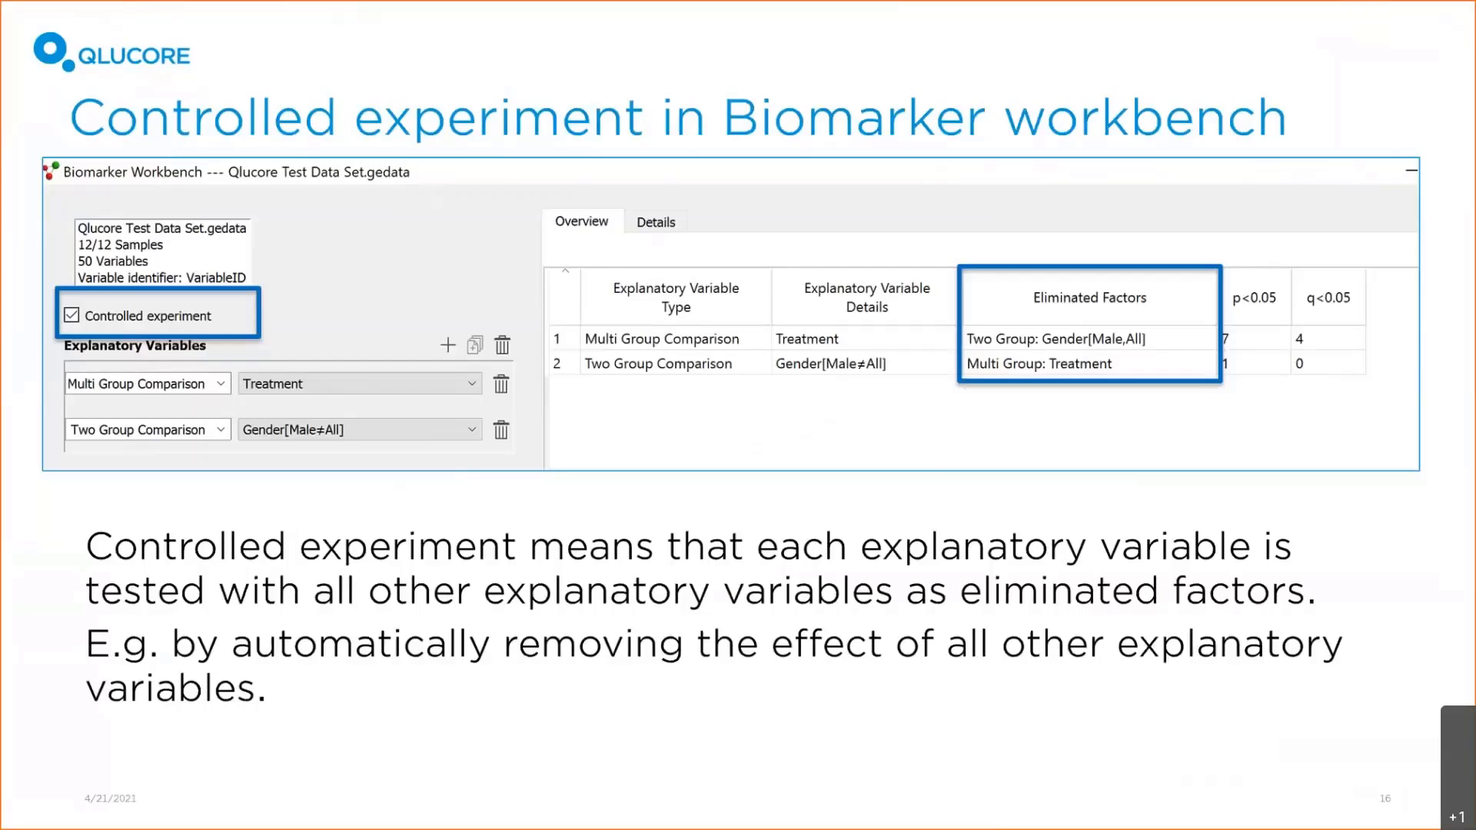
pyautogui.press('Right')
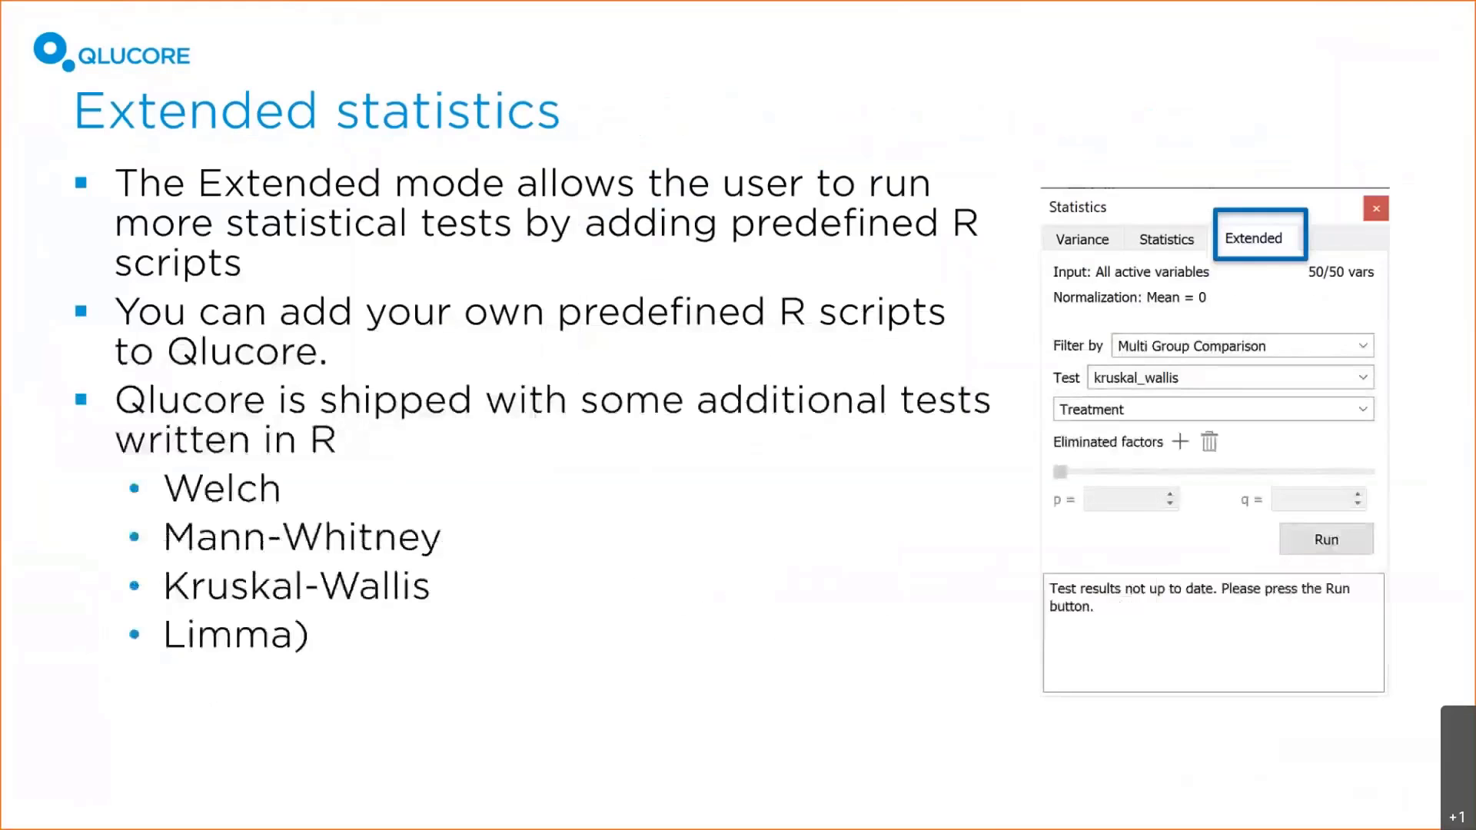